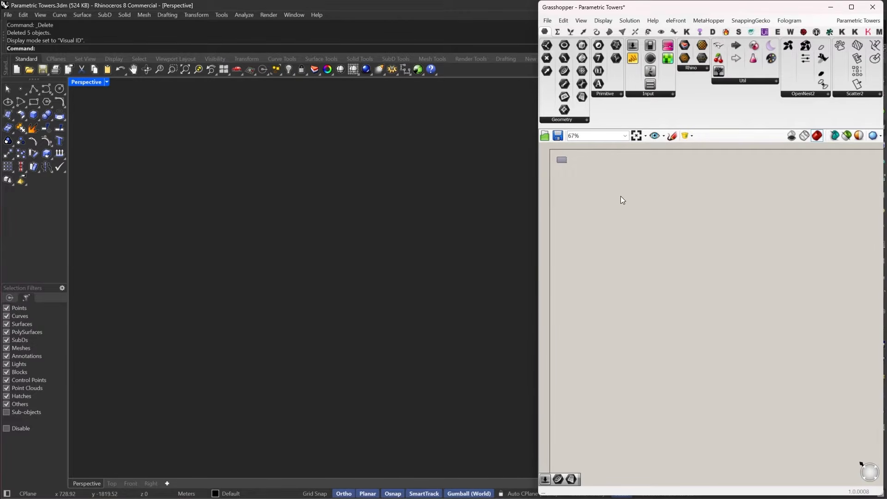
Step: Add a Circle component with point and radius inputs to the canvas
{"action": "double_click", "coordinate": [620, 195]}
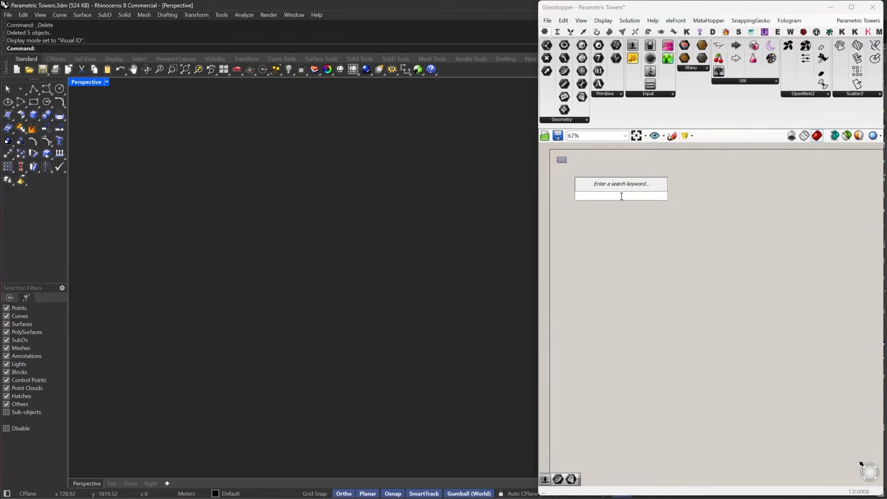
{"action": "type", "text": "cir"}
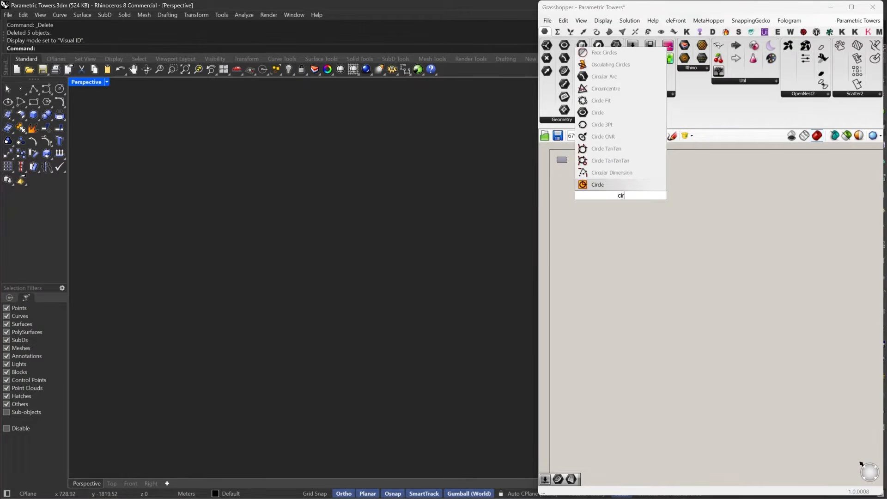
{"action": "left_click", "coordinate": [629, 185]}
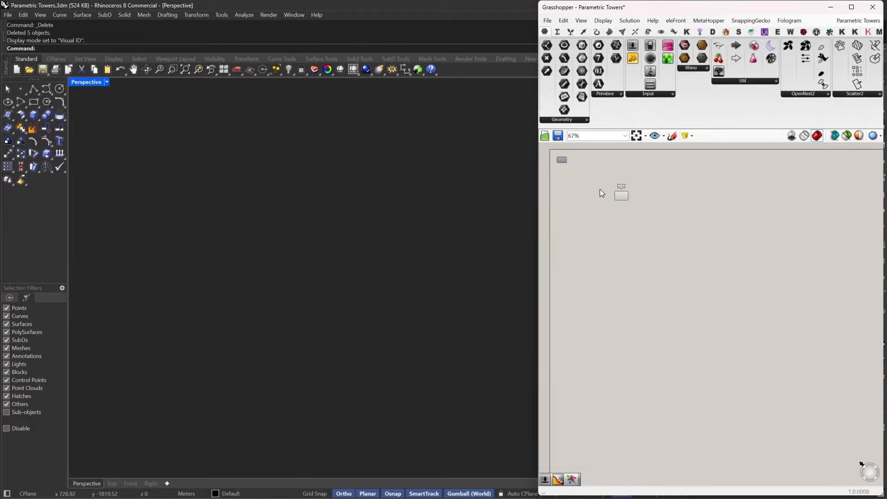
Step: Create a number slider of 55, connect it to the Circle's radius input, and line the two components up
{"action": "scroll", "coordinate": [593, 171], "scroll_direction": "up", "scroll_amount": 3}
{"action": "right_click_drag", "start_coordinate": [660, 175], "coordinate": [687, 197]}
{"action": "scroll", "coordinate": [643, 199], "scroll_direction": "down", "scroll_amount": 3}
{"action": "scroll", "coordinate": [682, 198], "scroll_direction": "up", "scroll_amount": 2}
{"action": "right_click_drag", "start_coordinate": [652, 221], "coordinate": [710, 224]}
{"action": "double_click", "coordinate": [689, 236]}
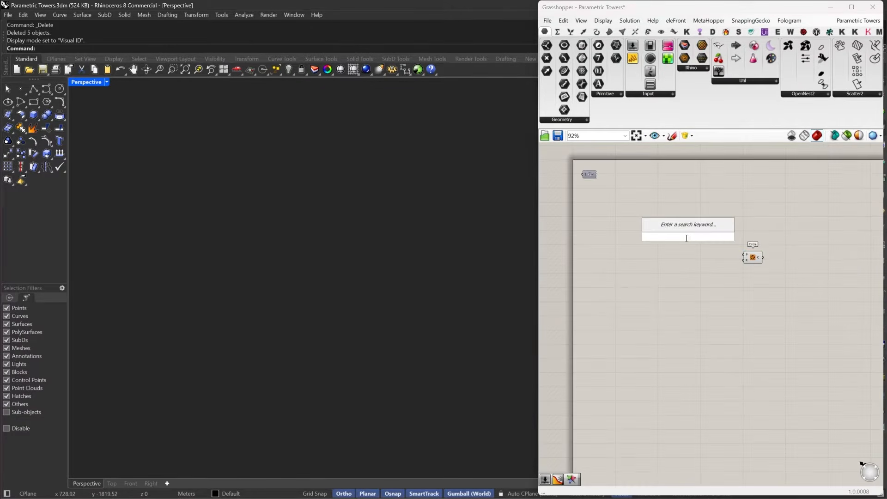
{"action": "type", "text": "55"}
{"action": "key", "text": "Return"}
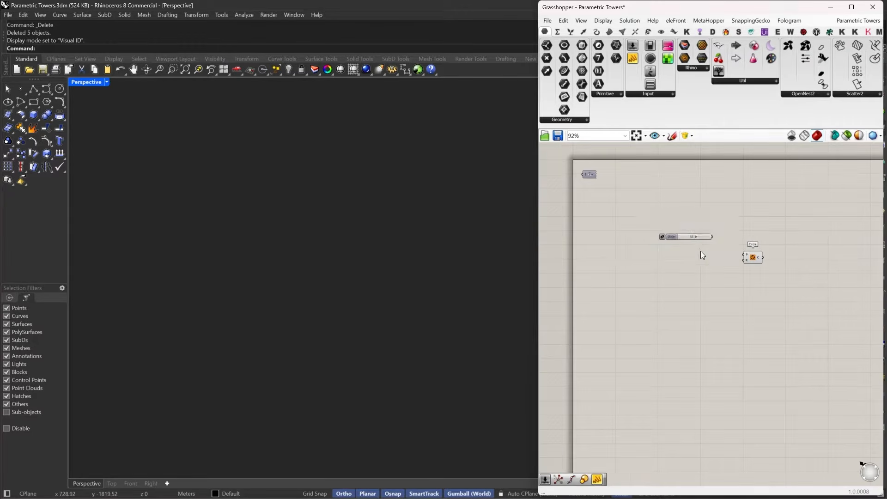
{"action": "scroll", "coordinate": [701, 252], "scroll_direction": "up", "scroll_amount": 3}
{"action": "left_click_drag", "start_coordinate": [724, 228], "coordinate": [720, 228]}
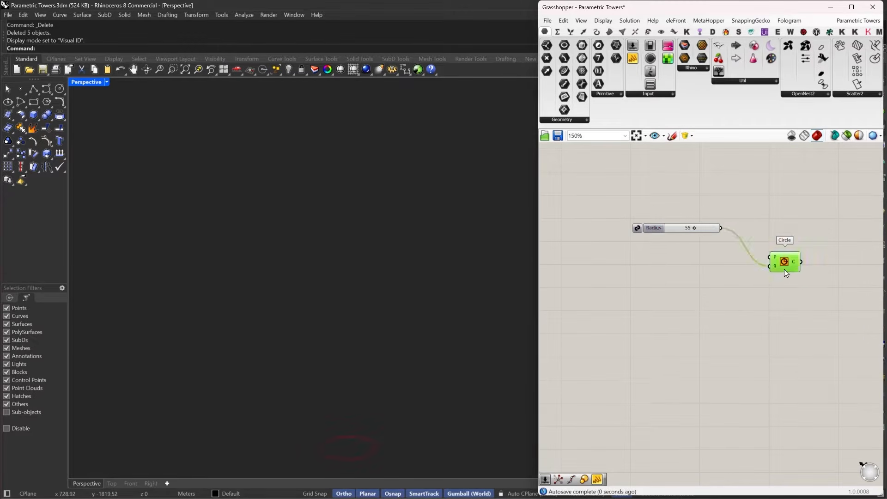
{"action": "left_click_drag", "start_coordinate": [784, 269], "coordinate": [778, 234]}
Step: Add a Move component after the Circle and feed the circle into its geometry input
{"action": "right_click_drag", "start_coordinate": [355, 471], "coordinate": [359, 434], "text": "shift"}
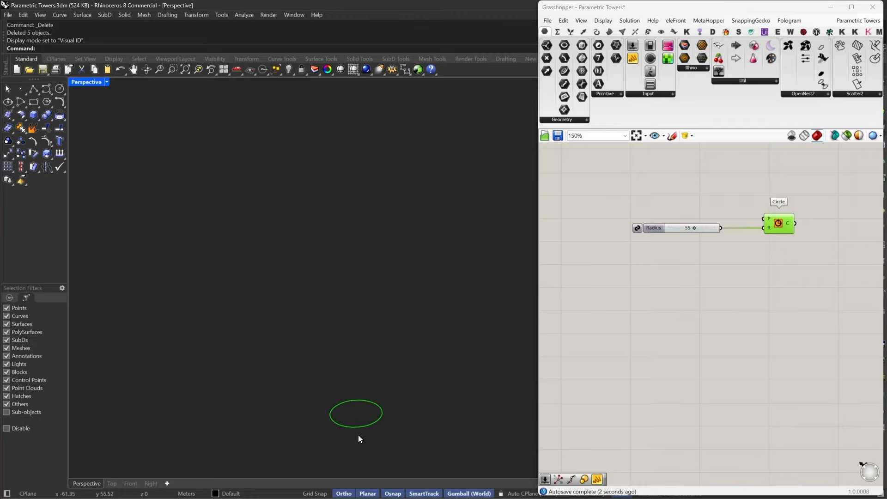
{"action": "scroll", "coordinate": [358, 435], "scroll_direction": "up", "scroll_amount": 6}
{"action": "right_click_drag", "start_coordinate": [394, 399], "coordinate": [475, 390]}
{"action": "right_click_drag", "start_coordinate": [776, 252], "coordinate": [716, 243]}
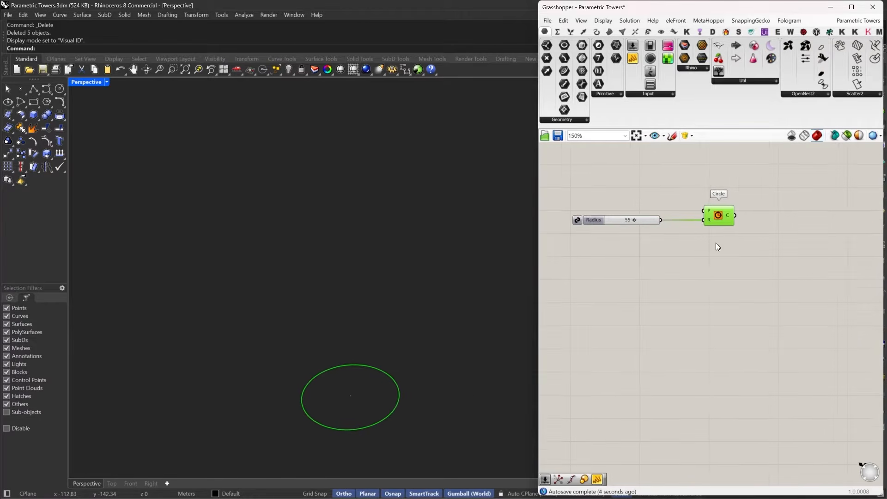
{"action": "left_click_drag", "start_coordinate": [720, 216], "coordinate": [764, 216]}
{"action": "right_click_drag", "start_coordinate": [749, 227], "coordinate": [721, 198]}
{"action": "left_click", "coordinate": [678, 213]}
{"action": "double_click", "coordinate": [678, 215]}
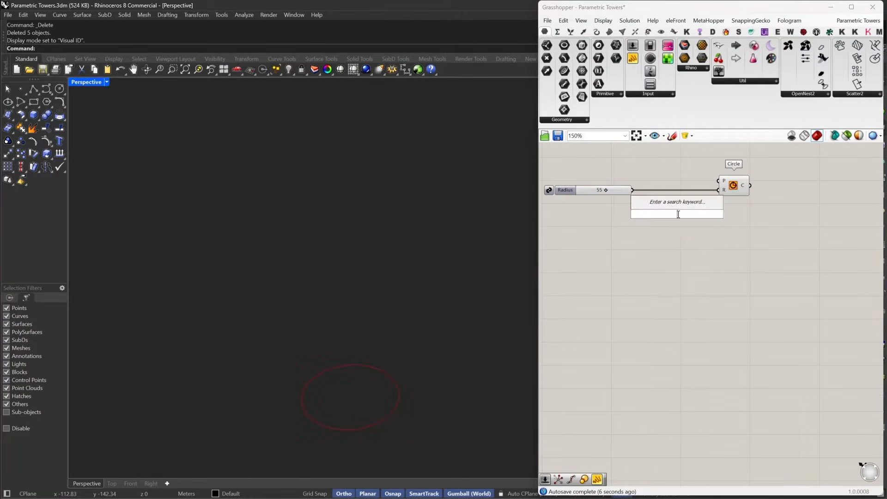
{"action": "type", "text": "move"}
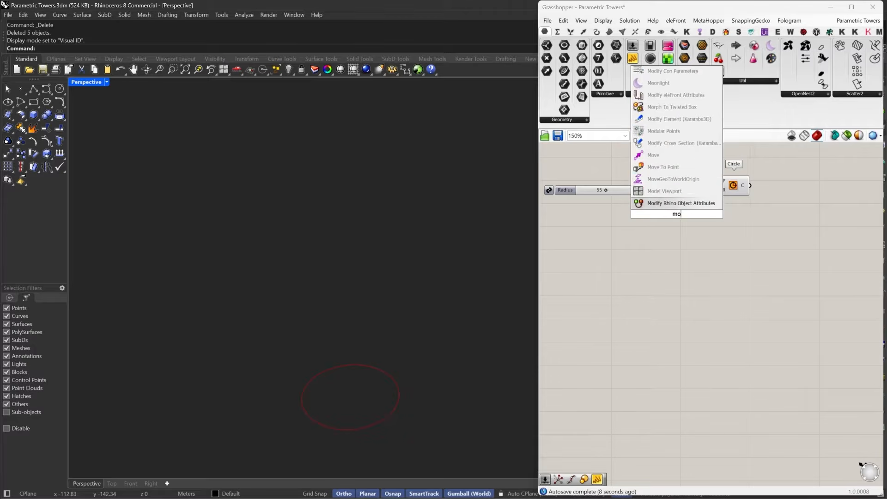
{"action": "left_click", "coordinate": [661, 187]}
{"action": "right_click_drag", "start_coordinate": [716, 217], "coordinate": [663, 230]}
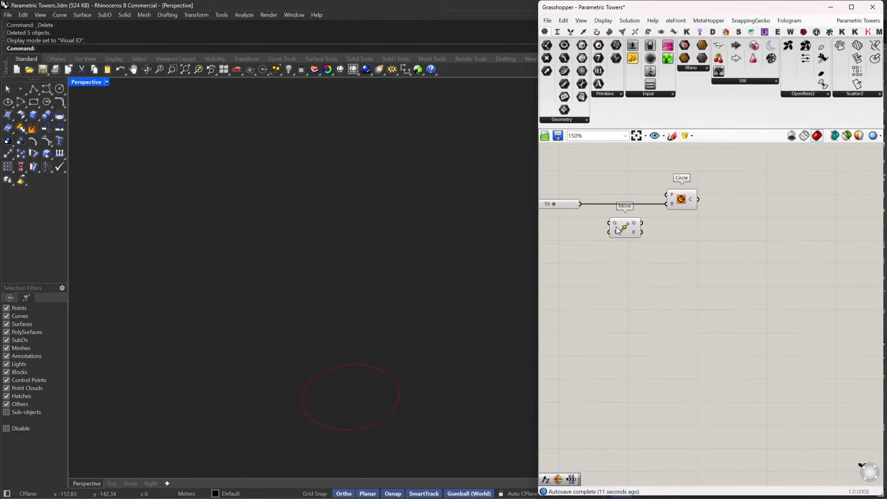
{"action": "left_click_drag", "start_coordinate": [625, 226], "coordinate": [813, 203]}
{"action": "left_click_drag", "start_coordinate": [697, 199], "coordinate": [825, 206]}
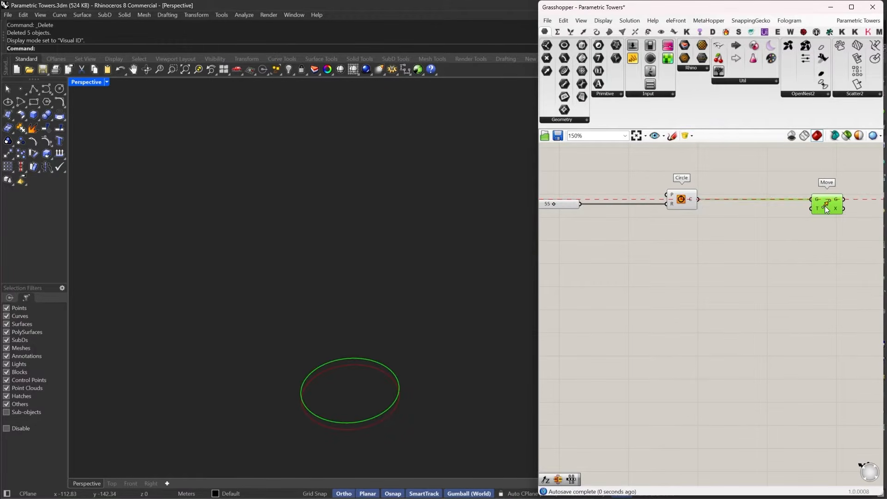
Step: Add a Unit Z vector below the Move component and connect it to the Move's translation input
{"action": "right_click_drag", "start_coordinate": [773, 250], "coordinate": [737, 231]}
{"action": "double_click", "coordinate": [736, 231]}
{"action": "type", "text": "z"}
{"action": "left_click", "coordinate": [741, 221]}
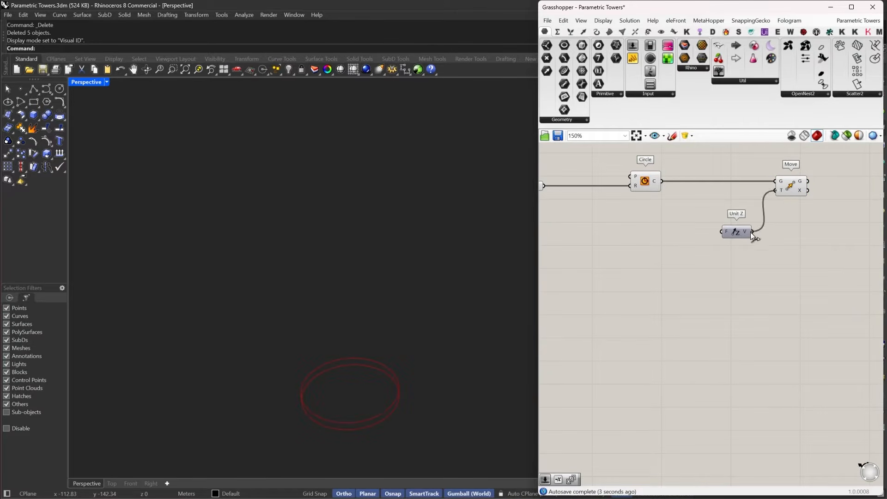
{"action": "left_click_drag", "start_coordinate": [736, 232], "coordinate": [740, 252]}
Step: Add a Range component, connect its output to the Unit Z factor, and align it with Unit Z
{"action": "double_click", "coordinate": [670, 246]}
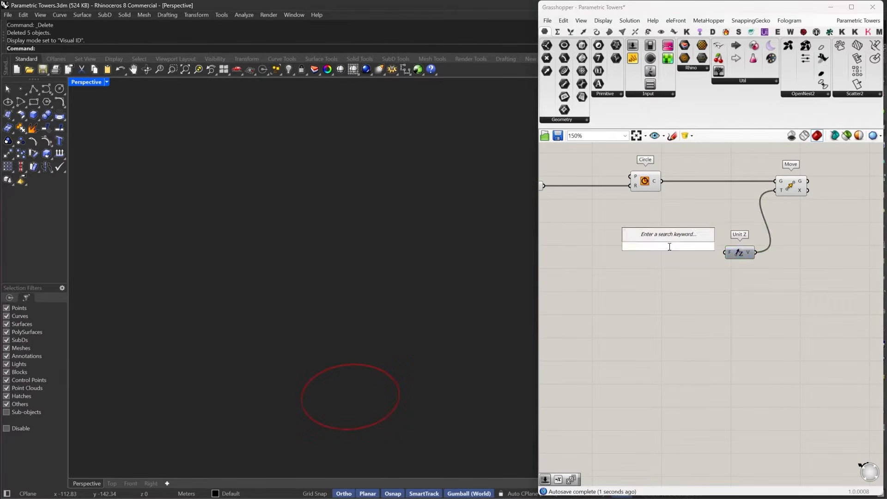
{"action": "type", "text": "d"}
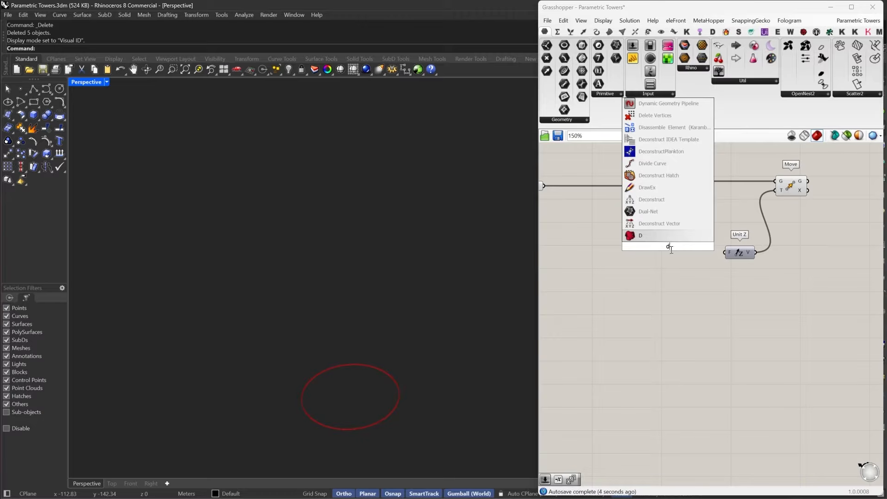
{"action": "key", "text": "BackSpace"}
{"action": "type", "text": "ran"}
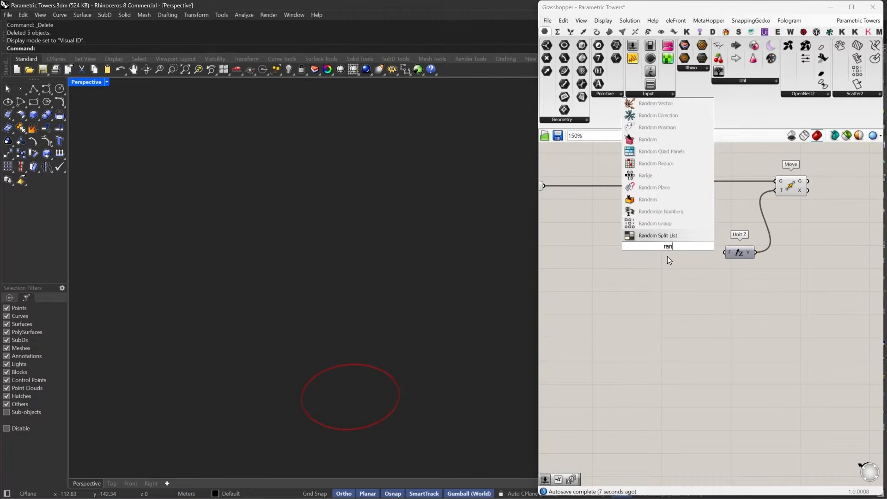
{"action": "left_click", "coordinate": [661, 180]}
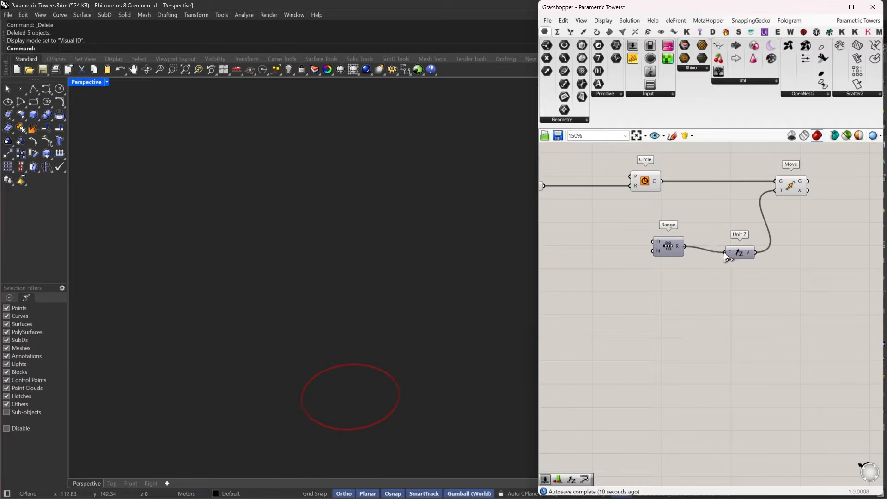
{"action": "left_click_drag", "start_coordinate": [659, 253], "coordinate": [666, 259]}
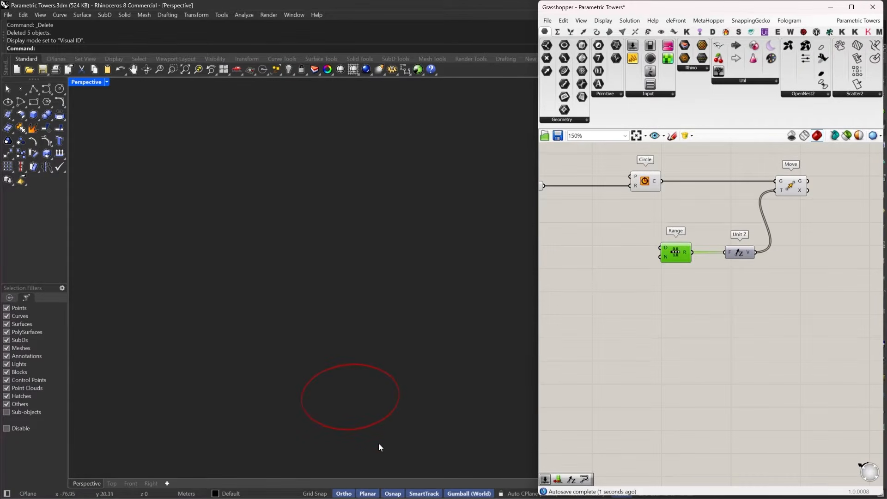
Step: Create a number slider of 500, connect it to the Range's domain input, and place it beside the Range
{"action": "double_click", "coordinate": [639, 284]}
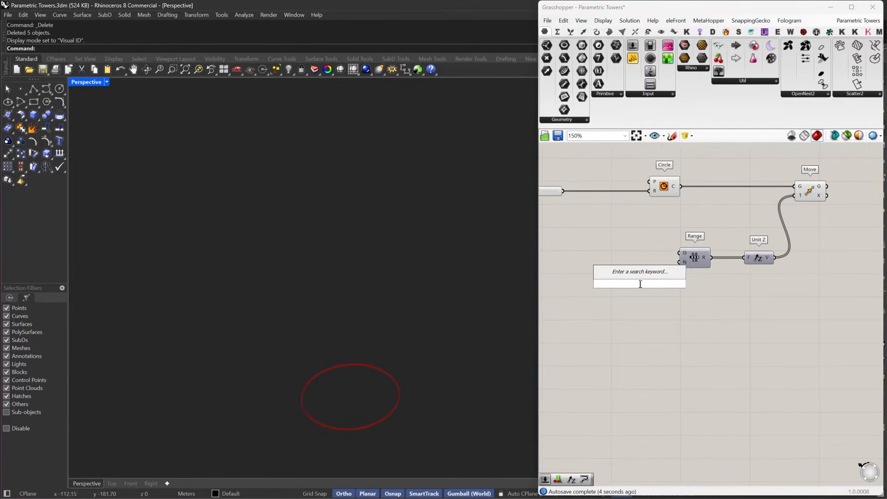
{"action": "type", "text": "500"}
{"action": "key", "text": "Return"}
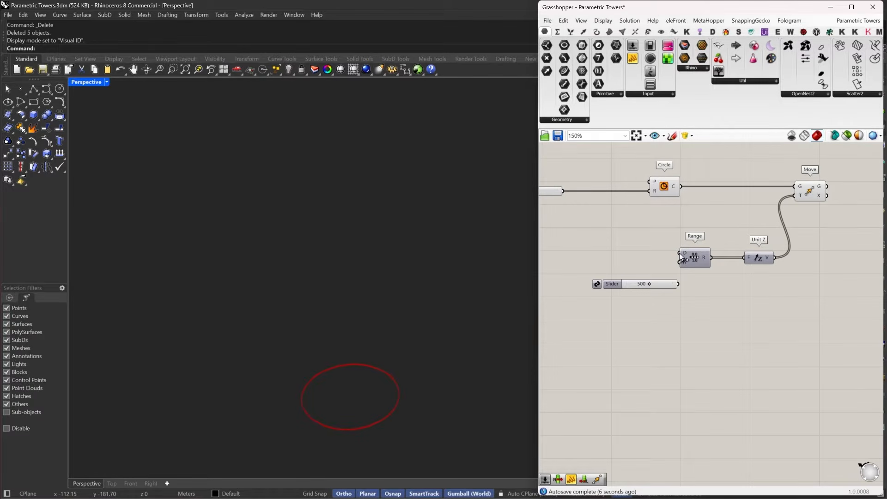
{"action": "left_click_drag", "start_coordinate": [671, 287], "coordinate": [639, 254]}
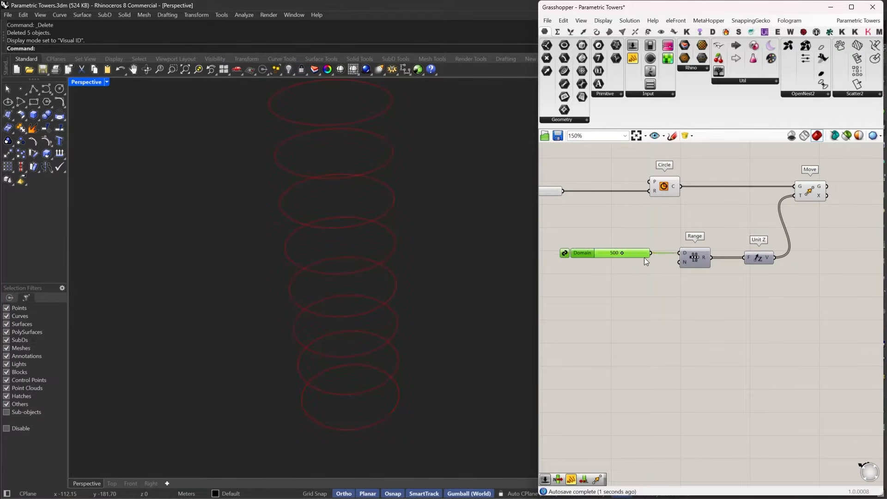
Step: Create a number slider of 50 and connect it to the Range's steps input
{"action": "scroll", "coordinate": [637, 298], "scroll_direction": "down", "scroll_amount": 2}
{"action": "double_click", "coordinate": [637, 299]}
{"action": "type", "text": "50"}
{"action": "key", "text": "Return"}
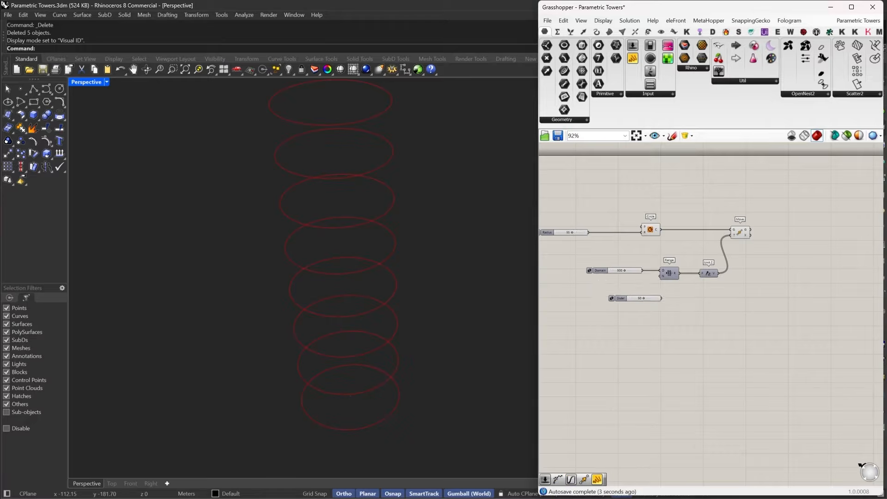
{"action": "scroll", "coordinate": [647, 283], "scroll_direction": "up", "scroll_amount": 3}
{"action": "left_click_drag", "start_coordinate": [666, 273], "coordinate": [628, 290]}
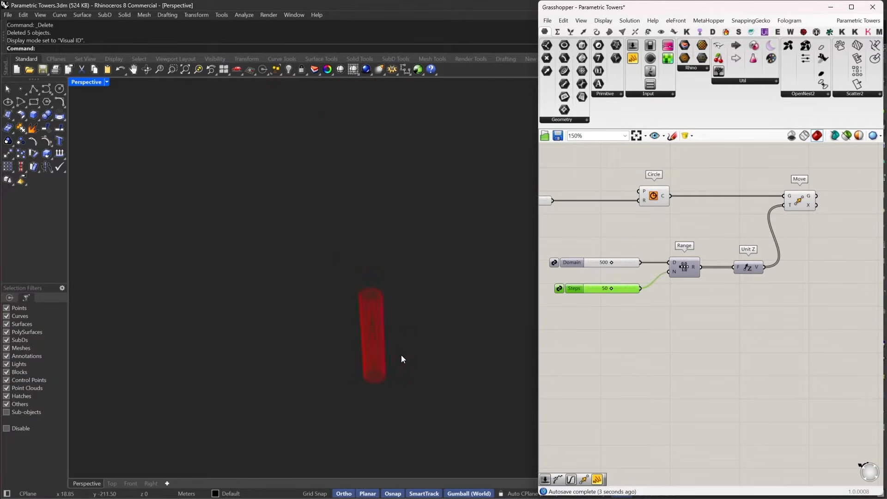
Step: Reduce the Steps slider to 12 and place it directly under the Domain slider
{"action": "scroll", "coordinate": [639, 257], "scroll_direction": "up", "scroll_amount": 3}
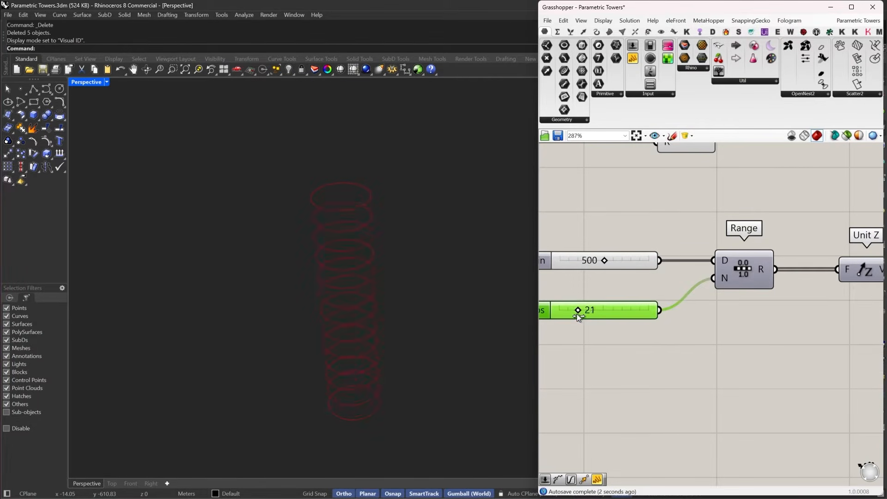
{"action": "scroll", "coordinate": [569, 314], "scroll_direction": "down", "scroll_amount": 3}
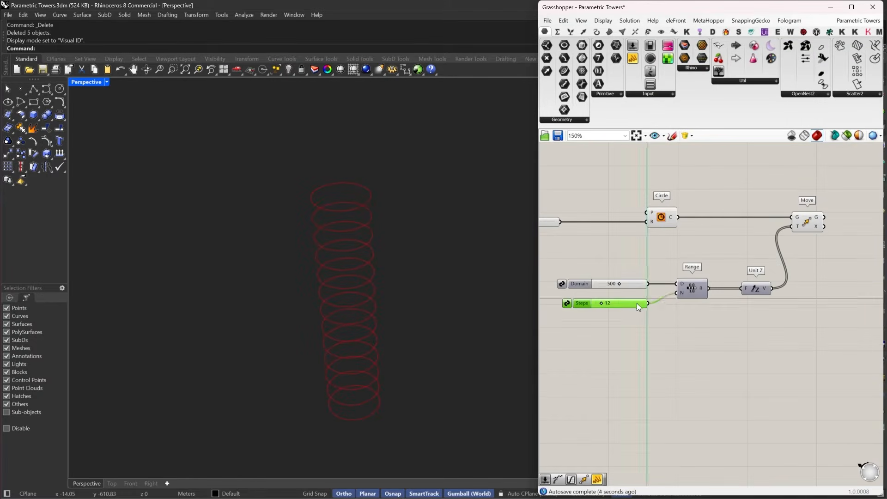
{"action": "right_click_drag", "start_coordinate": [414, 324], "coordinate": [393, 170]}
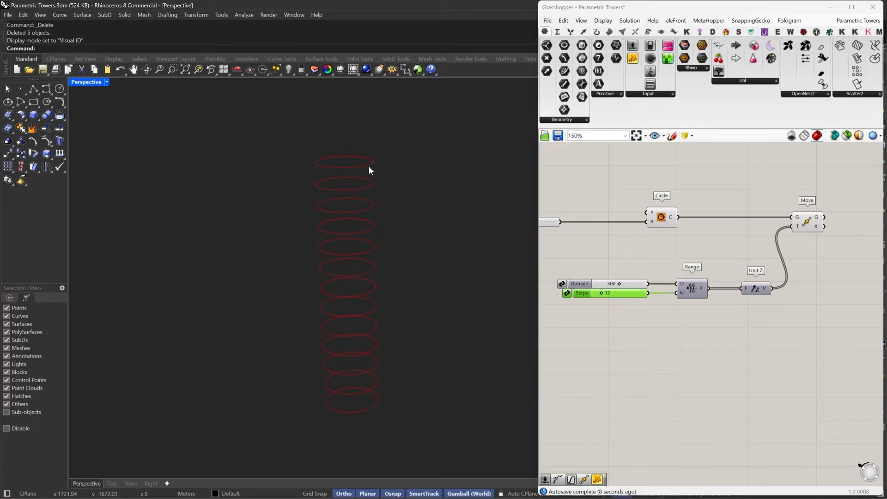
Step: Shift the Unit Z and Move components away from the Range to make room between them
{"action": "right_click_drag", "start_coordinate": [704, 274], "coordinate": [653, 282]}
{"action": "left_click_drag", "start_coordinate": [812, 336], "coordinate": [703, 195]}
{"action": "right_click_drag", "start_coordinate": [712, 291], "coordinate": [650, 297]}
{"action": "left_click_drag", "start_coordinate": [639, 304], "coordinate": [735, 305]}
Step: Add a Graph Mapper between Range and Unit Z and connect the Range output to its input
{"action": "double_click", "coordinate": [672, 319]}
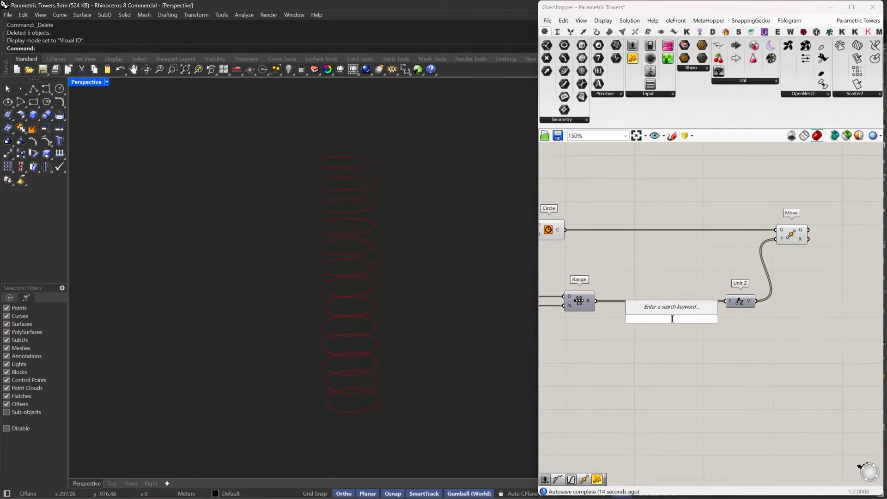
{"action": "type", "text": "graph"}
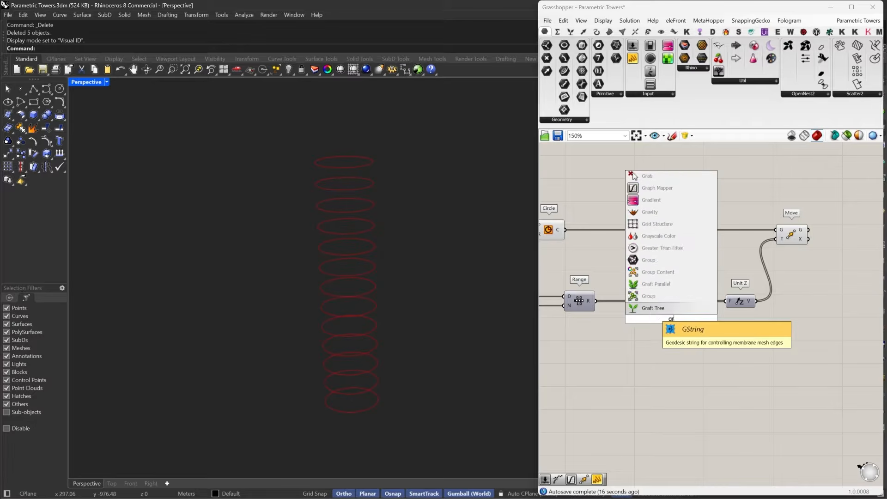
{"action": "left_click", "coordinate": [659, 238]}
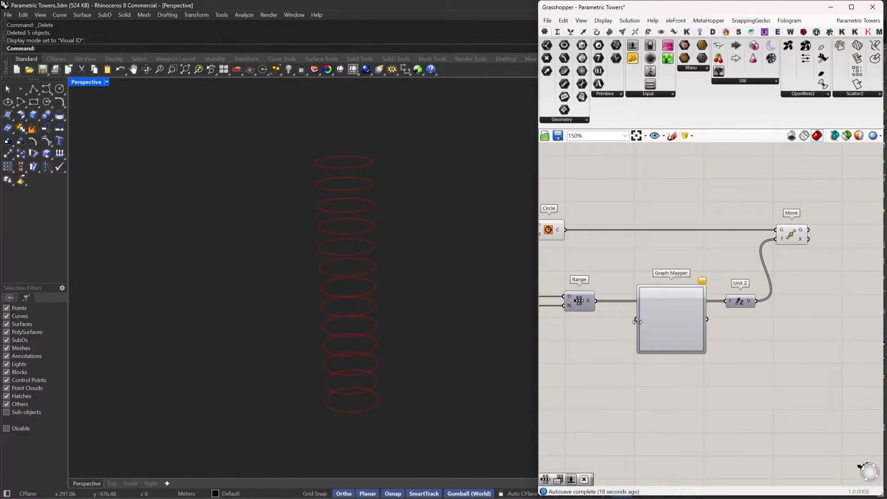
{"action": "left_click_drag", "start_coordinate": [637, 322], "coordinate": [596, 301]}
{"action": "left_click_drag", "start_coordinate": [667, 315], "coordinate": [653, 300]}
Step: Set the Graph Mapper's graph type to Bezier and connect its output to the Unit Z factor
{"action": "right_click", "coordinate": [653, 301]}
{"action": "mouse_move", "coordinate": [720, 402]}
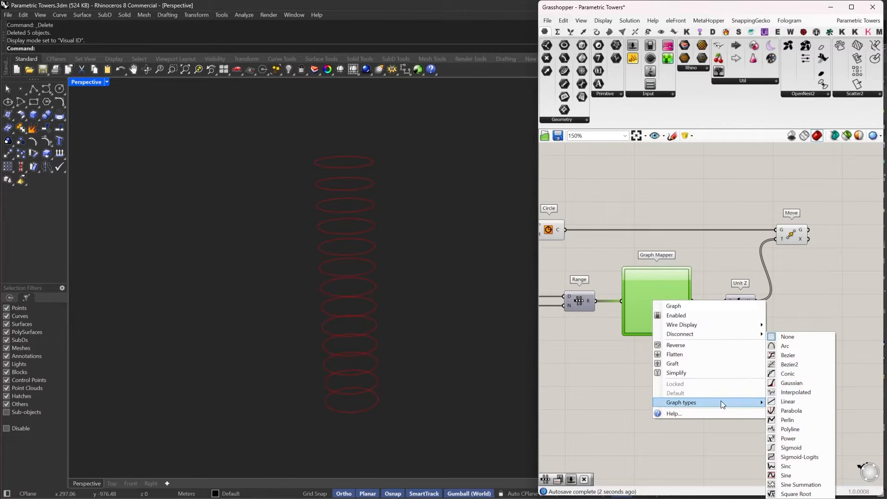
{"action": "left_click", "coordinate": [805, 355]}
{"action": "scroll", "coordinate": [717, 284], "scroll_direction": "up", "scroll_amount": 2}
{"action": "left_click_drag", "start_coordinate": [731, 308], "coordinate": [688, 308]}
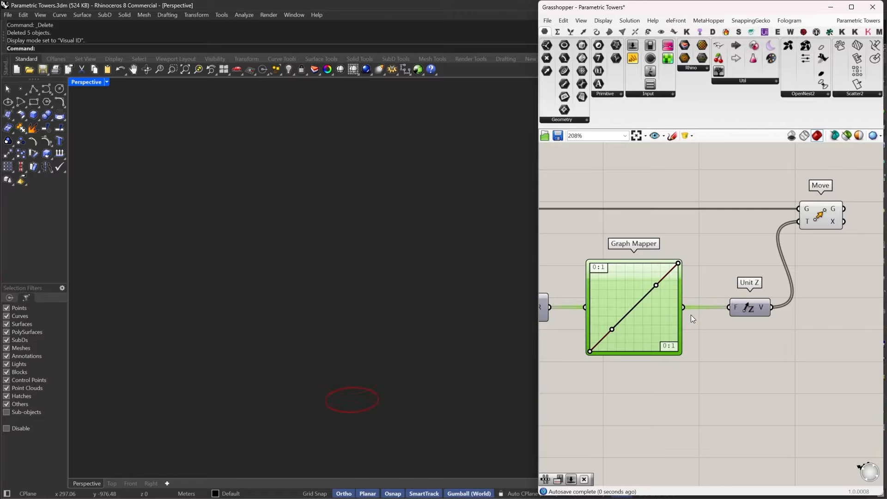
Step: Disconnect the 500 slider from the Range's domain input and move it below the Steps slider
{"action": "right_click_drag", "start_coordinate": [675, 326], "coordinate": [762, 286]}
{"action": "scroll", "coordinate": [757, 283], "scroll_direction": "down", "scroll_amount": 1}
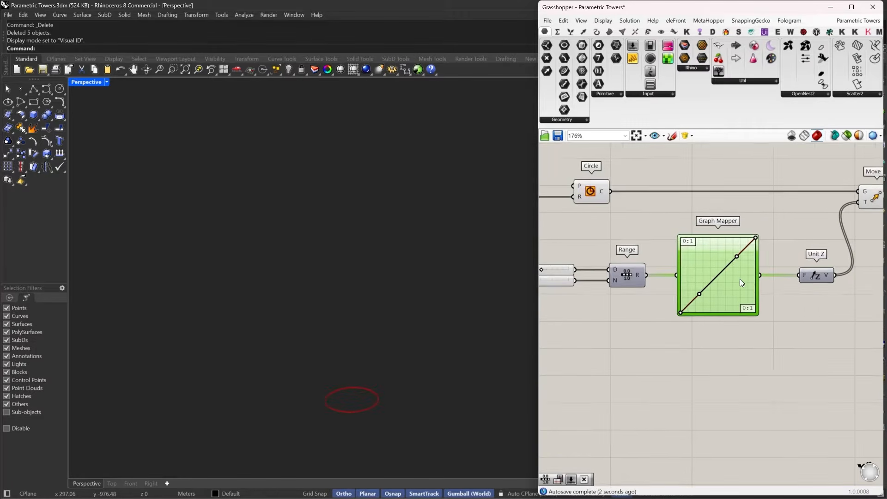
{"action": "right_click_drag", "start_coordinate": [597, 280], "coordinate": [616, 277]}
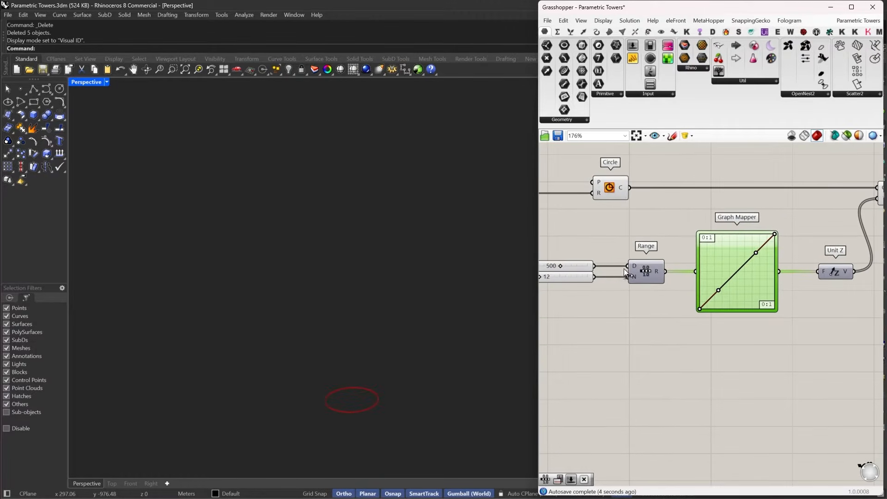
{"action": "left_click_drag", "start_coordinate": [581, 265], "coordinate": [581, 366]}
{"action": "right_click_drag", "start_coordinate": [753, 281], "coordinate": [696, 291]}
{"action": "left_click_drag", "start_coordinate": [695, 293], "coordinate": [687, 293]}
Step: Add a Multiplication component with the Graph Mapper output as A and the 500 slider as B
{"action": "right_click_drag", "start_coordinate": [743, 309], "coordinate": [704, 295]}
{"action": "double_click", "coordinate": [703, 289]}
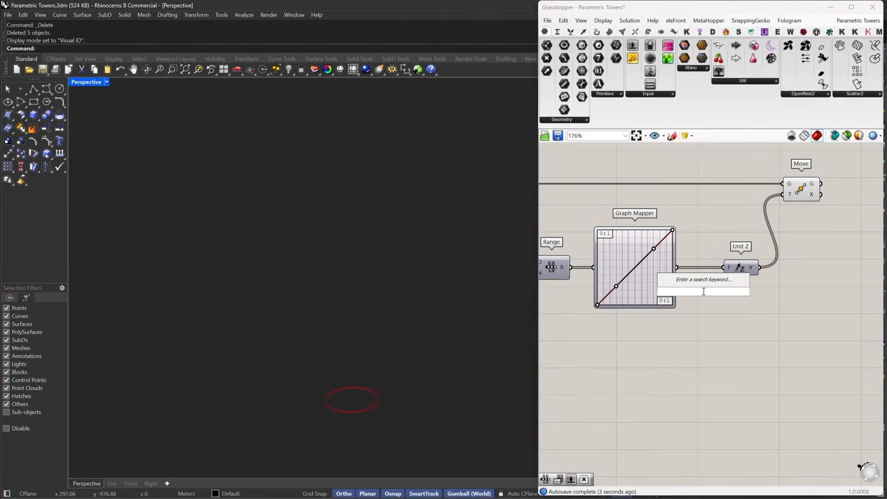
{"action": "type", "text": "*"}
{"action": "key", "text": "Return"}
{"action": "left_click_drag", "start_coordinate": [686, 285], "coordinate": [677, 268]}
{"action": "left_click_drag", "start_coordinate": [690, 301], "coordinate": [630, 362]}
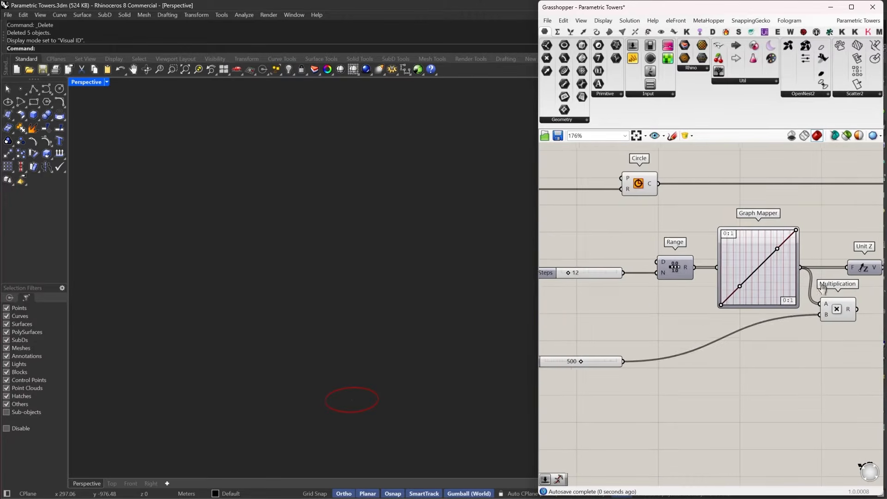
Step: Connect the Multiplication result to the Unit Z factor, and shift Unit Z and Move away from the Graph Mapper to make room
{"action": "right_click_drag", "start_coordinate": [826, 291], "coordinate": [659, 318]}
{"action": "left_click_drag", "start_coordinate": [669, 335], "coordinate": [693, 351]}
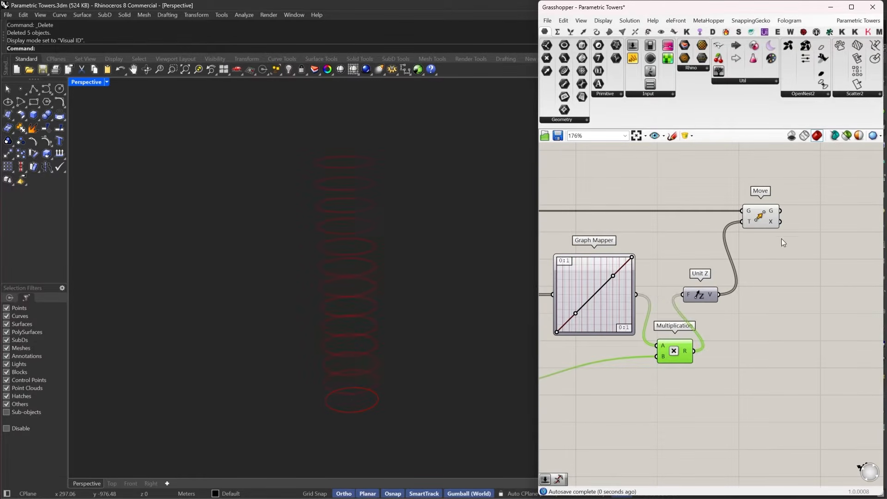
{"action": "left_click_drag", "start_coordinate": [807, 180], "coordinate": [683, 307]}
{"action": "left_click_drag", "start_coordinate": [702, 296], "coordinate": [776, 297]}
{"action": "left_click", "coordinate": [765, 341]}
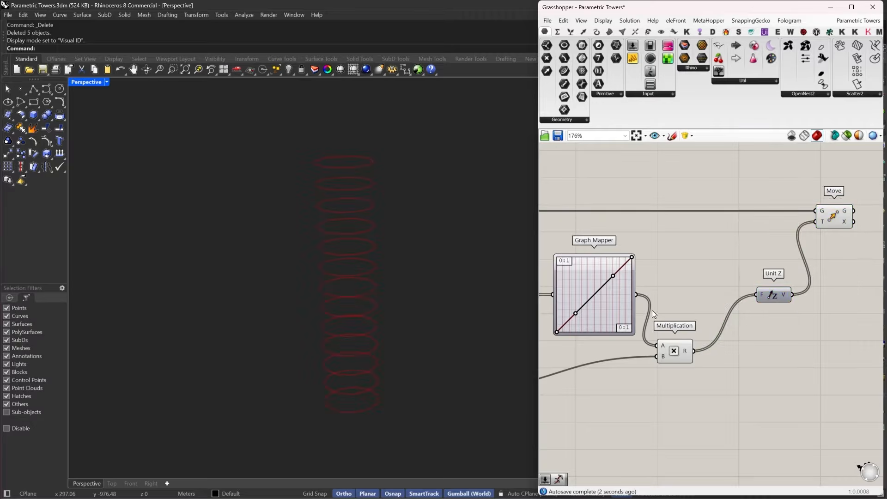
Step: Place the 500 slider directly below the Graph Mapper, close to the Multiplication component's B input
{"action": "right_click_drag", "start_coordinate": [651, 327], "coordinate": [794, 281]}
{"action": "scroll", "coordinate": [793, 286], "scroll_direction": "down", "scroll_amount": 1}
{"action": "left_click_drag", "start_coordinate": [619, 335], "coordinate": [622, 309]}
{"action": "right_click_drag", "start_coordinate": [763, 272], "coordinate": [735, 281]}
{"action": "scroll", "coordinate": [725, 314], "scroll_direction": "up", "scroll_amount": 3}
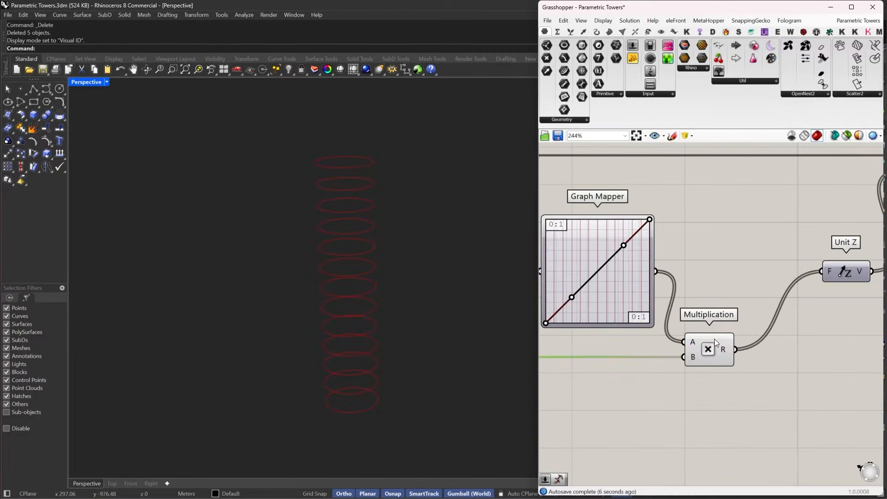
{"action": "left_click", "coordinate": [715, 342]}
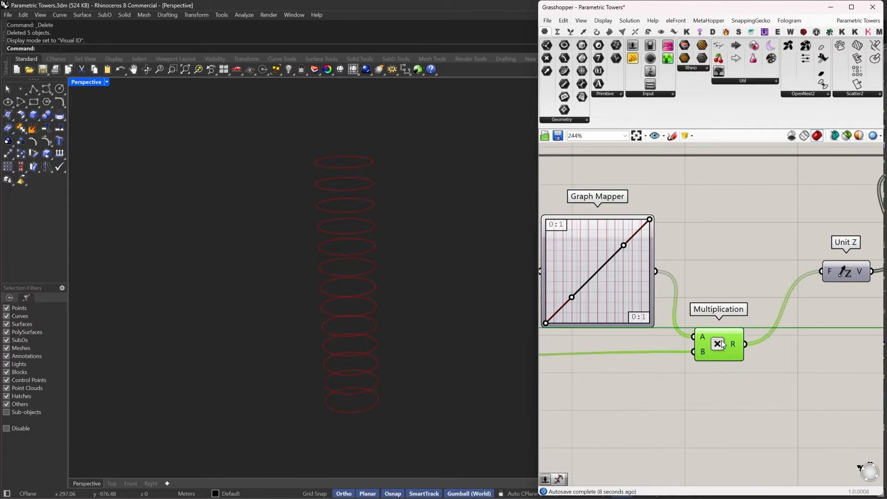
{"action": "right_click_drag", "start_coordinate": [657, 353], "coordinate": [779, 334]}
{"action": "scroll", "coordinate": [779, 334], "scroll_direction": "down", "scroll_amount": 3}
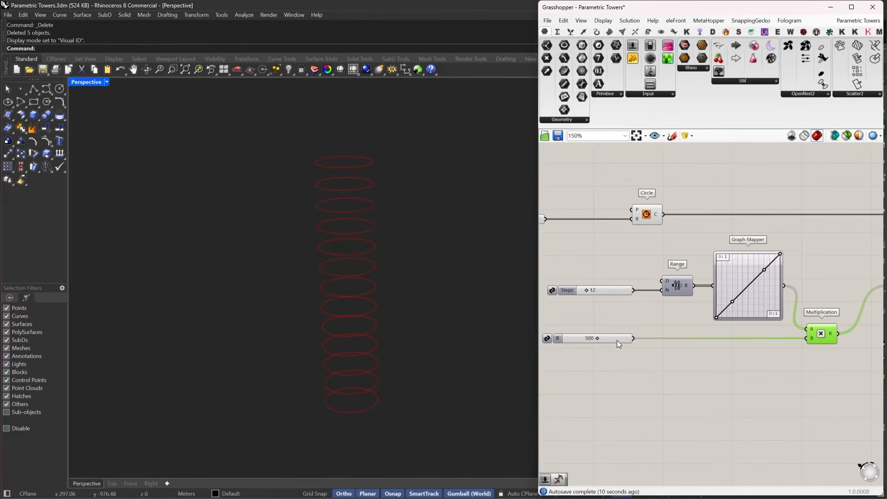
{"action": "left_click_drag", "start_coordinate": [622, 342], "coordinate": [767, 340]}
{"action": "scroll", "coordinate": [781, 333], "scroll_direction": "up", "scroll_amount": 2}
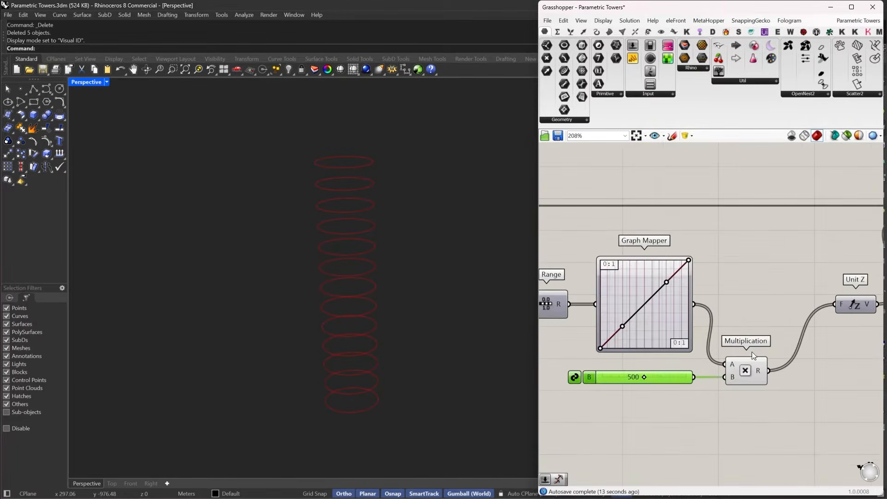
Step: Align Multiplication with the Graph Mapper output and bring Unit Z close behind it
{"action": "left_click", "coordinate": [769, 302]}
{"action": "right_click_drag", "start_coordinate": [797, 316], "coordinate": [700, 318]}
{"action": "left_click_drag", "start_coordinate": [763, 307], "coordinate": [728, 317]}
{"action": "right_click_drag", "start_coordinate": [686, 333], "coordinate": [778, 324]}
{"action": "scroll", "coordinate": [650, 272], "scroll_direction": "up", "scroll_amount": 1}
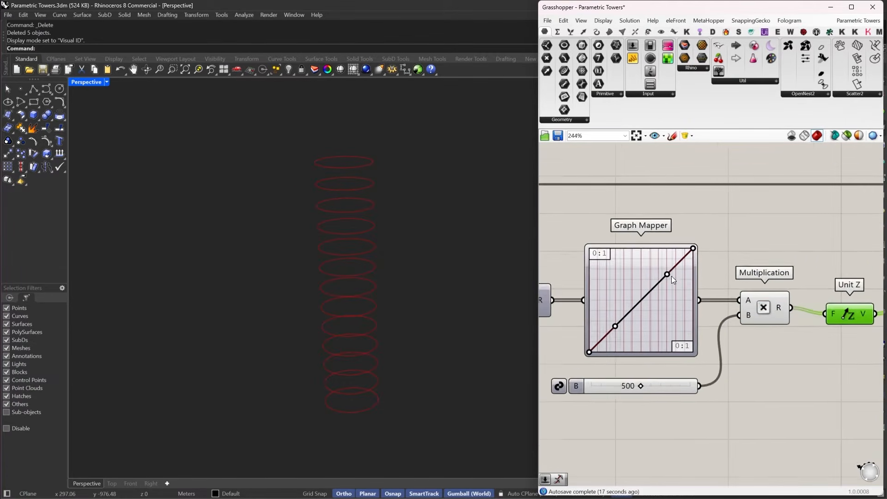
Step: Try Bezier shapes in the Graph Mapper, with the upper handle on the top edge and the lower handle on the left and bottom edges
{"action": "left_click_drag", "start_coordinate": [667, 275], "coordinate": [658, 248]}
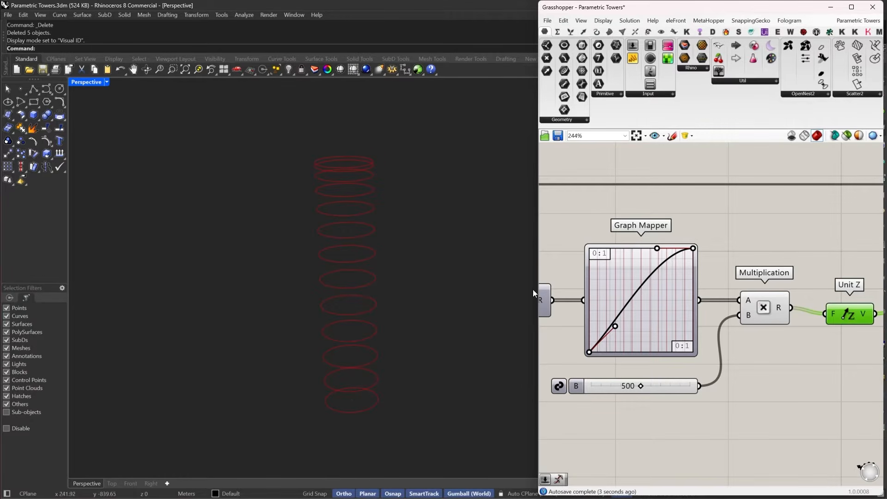
{"action": "right_click_drag", "start_coordinate": [533, 289], "coordinate": [574, 241]}
{"action": "scroll", "coordinate": [668, 287], "scroll_direction": "up", "scroll_amount": 2}
{"action": "left_click_drag", "start_coordinate": [646, 278], "coordinate": [600, 260]}
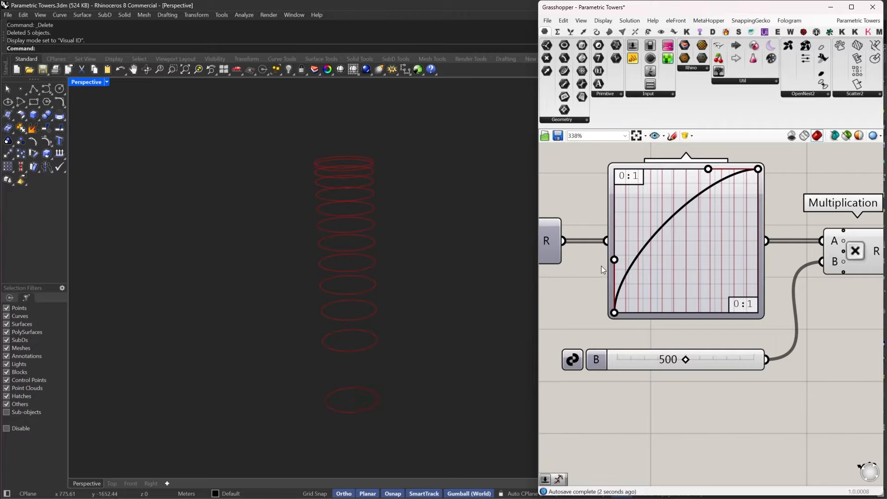
{"action": "left_click_drag", "start_coordinate": [615, 260], "coordinate": [705, 331]}
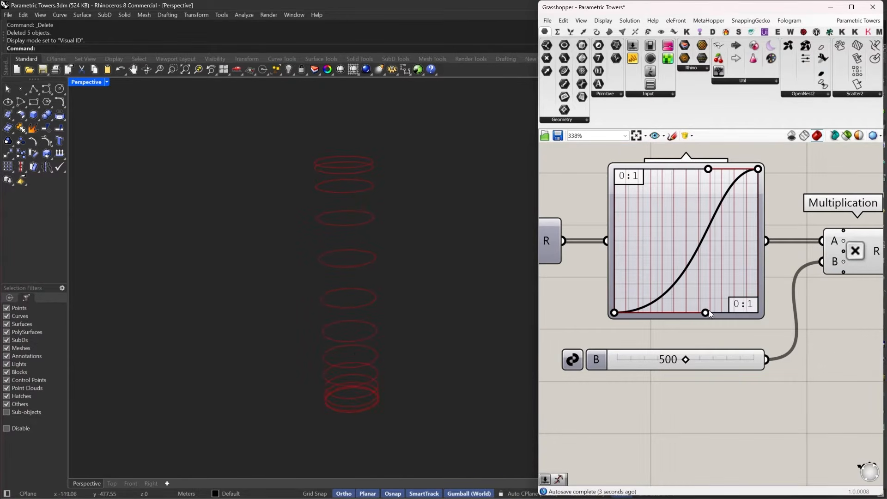
Step: Shape the Bezier curve with its lower handle near the middle of the bottom edge and its upper handle on the right edge
{"action": "left_click_drag", "start_coordinate": [709, 312], "coordinate": [679, 314]}
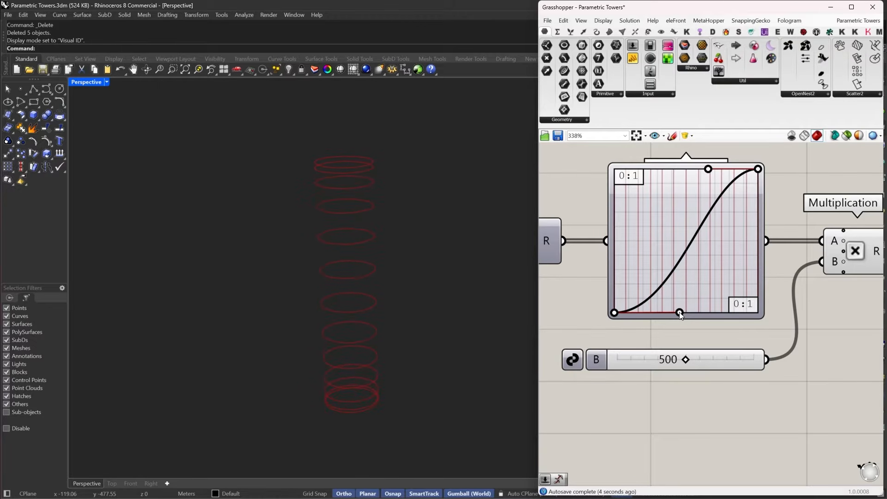
{"action": "left_click_drag", "start_coordinate": [680, 312], "coordinate": [678, 319]}
{"action": "right_click_drag", "start_coordinate": [712, 173], "coordinate": [690, 191]}
{"action": "left_click_drag", "start_coordinate": [686, 188], "coordinate": [756, 224]}
{"action": "right_click_drag", "start_coordinate": [463, 342], "coordinate": [309, 412]}
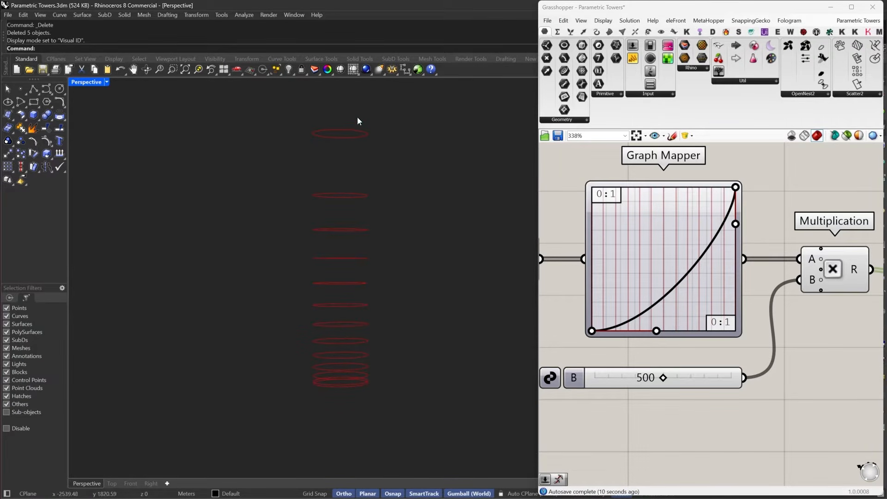
{"action": "mouse_move", "coordinate": [658, 330]}
{"action": "left_mouse_down"}
{"action": "mouse_move", "coordinate": [645, 333]}
{"action": "mouse_move", "coordinate": [654, 341]}
{"action": "left_mouse_up"}
Step: Move the Unit Z and Move components closer to Multiplication to tidy the end of the definition
{"action": "scroll", "coordinate": [724, 344], "scroll_direction": "down", "scroll_amount": 3}
{"action": "right_click_drag", "start_coordinate": [728, 343], "coordinate": [597, 392]}
{"action": "left_click_drag", "start_coordinate": [733, 355], "coordinate": [662, 348]}
{"action": "left_click", "coordinate": [777, 245]}
{"action": "left_click_drag", "start_coordinate": [777, 246], "coordinate": [747, 246]}
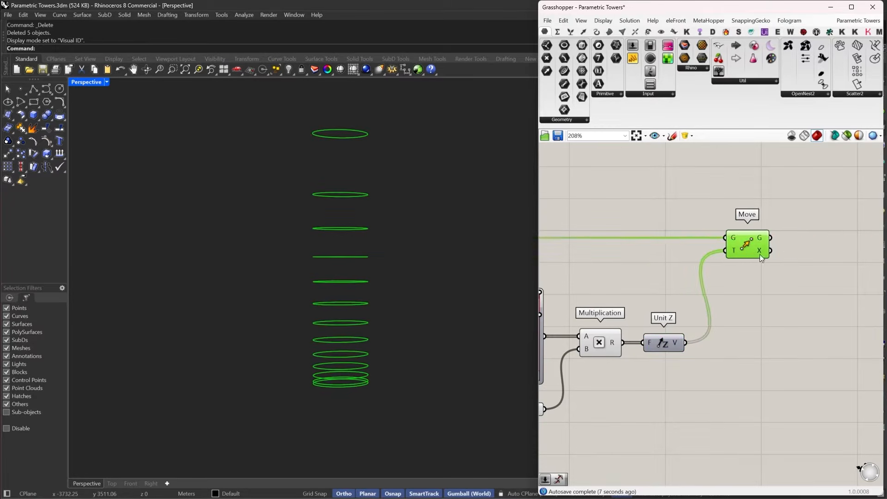
Step: Add a Scale component well past Move and connect Move's geometry output to its geometry input
{"action": "right_click_drag", "start_coordinate": [801, 264], "coordinate": [681, 292]}
{"action": "double_click", "coordinate": [681, 292]}
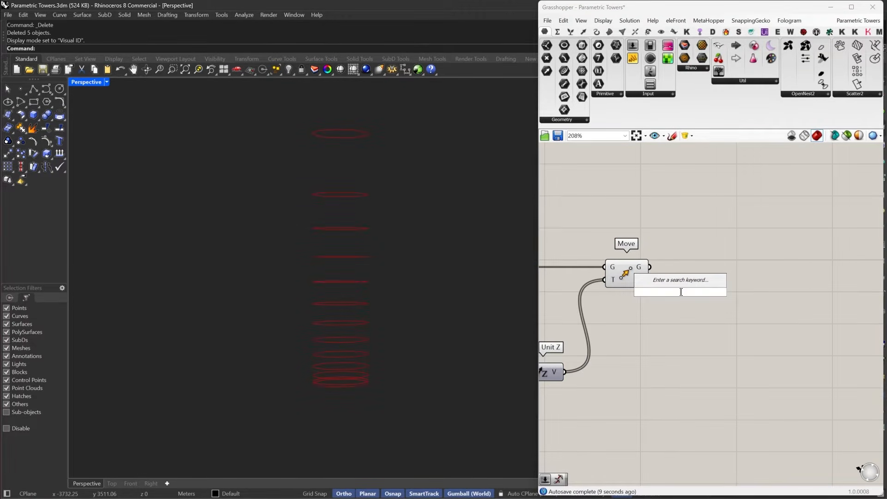
{"action": "type", "text": "scale"}
{"action": "left_click", "coordinate": [675, 237]}
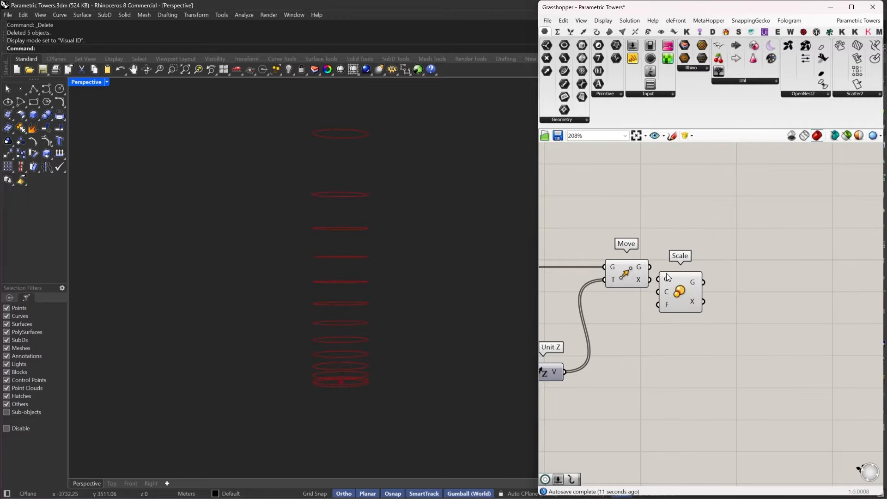
{"action": "left_click_drag", "start_coordinate": [685, 290], "coordinate": [836, 273]}
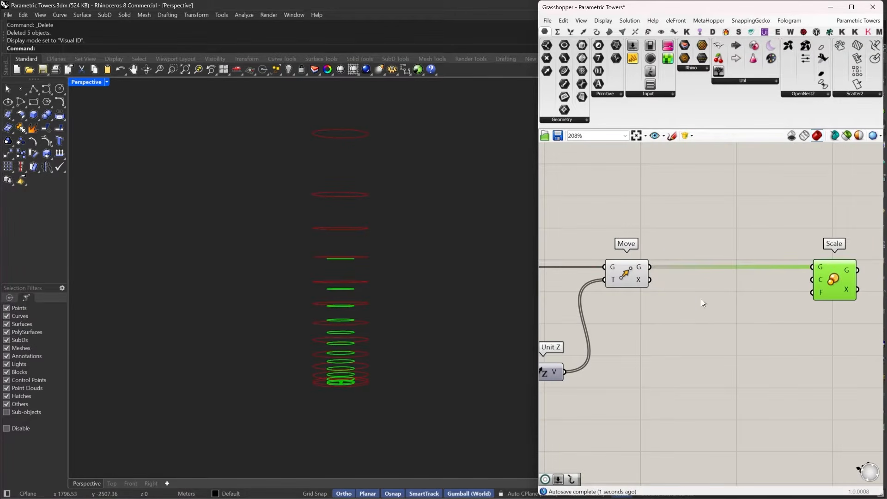
Step: Add a Center component between Move and Scale, feeding it the moved circles and connecting its center output to Scale's center input
{"action": "right_click_drag", "start_coordinate": [701, 298], "coordinate": [824, 298]}
{"action": "left_click", "coordinate": [664, 302]}
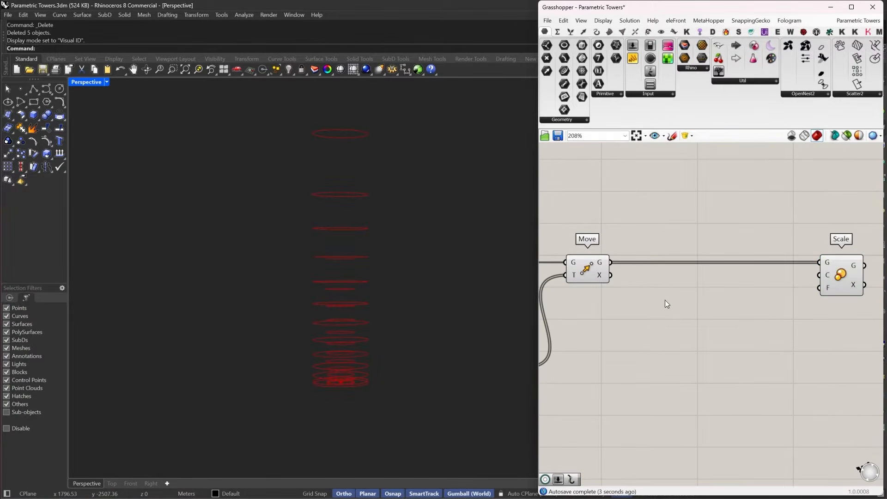
{"action": "double_click", "coordinate": [685, 287]}
{"action": "type", "text": "ce"}
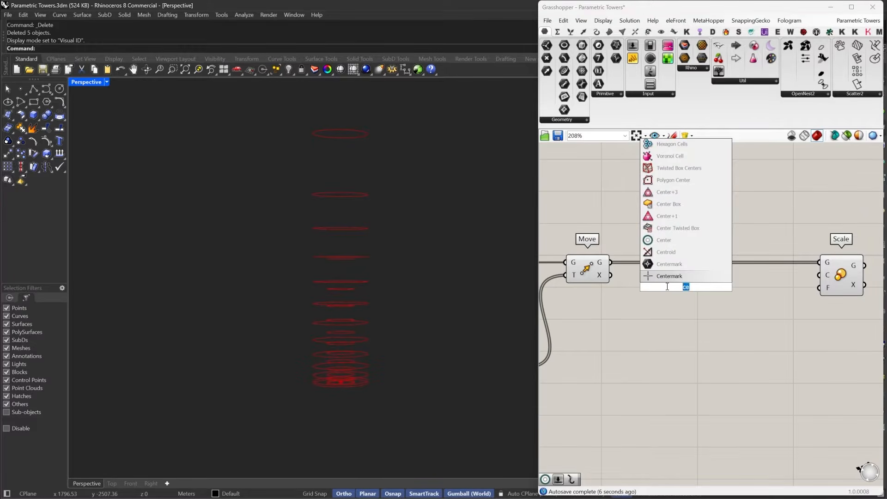
{"action": "left_click", "coordinate": [664, 240]}
{"action": "left_click_drag", "start_coordinate": [610, 262], "coordinate": [819, 275]}
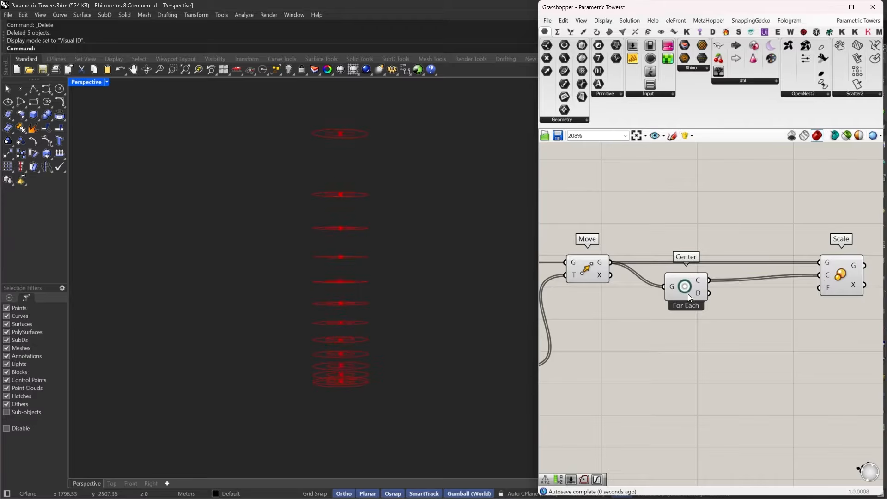
{"action": "left_click_drag", "start_coordinate": [689, 294], "coordinate": [683, 283]}
Step: Add a second Graph Mapper, shift Scale further along, and shrink the mapper and place it below Scale
{"action": "right_click_drag", "start_coordinate": [731, 377], "coordinate": [730, 332]}
{"action": "double_click", "coordinate": [731, 332]}
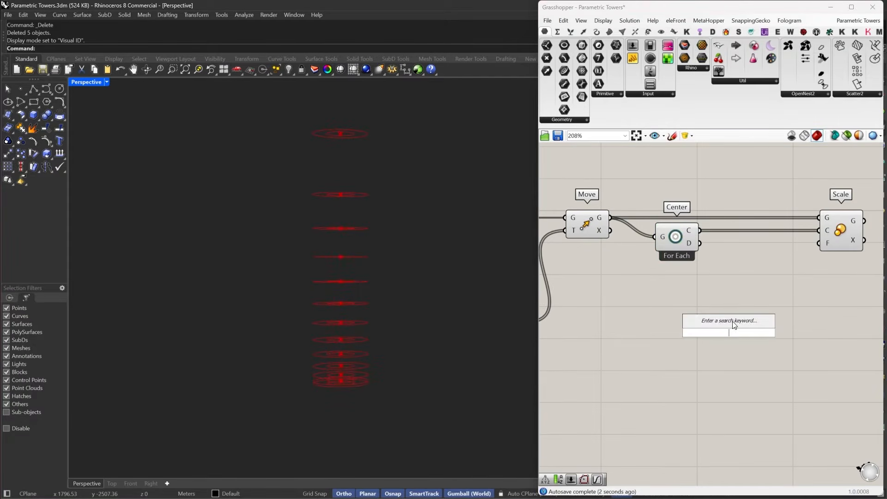
{"action": "type", "text": "gra"}
{"action": "left_click", "coordinate": [724, 276]}
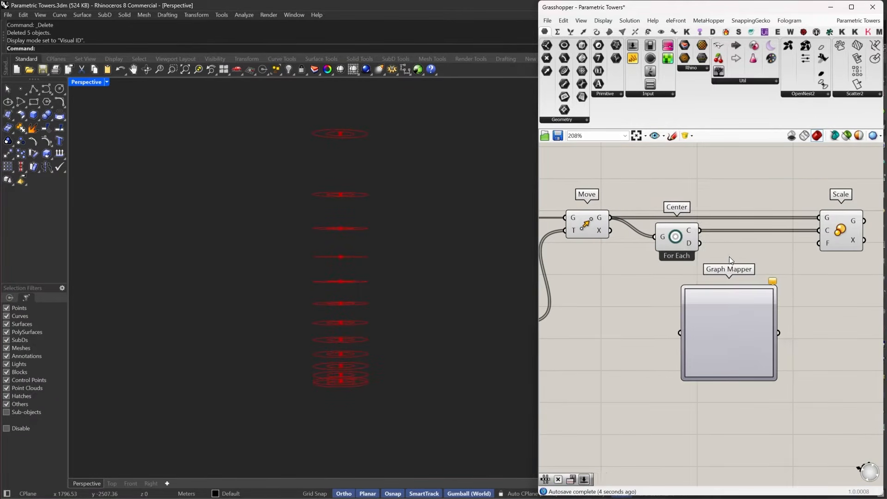
{"action": "right_click_drag", "start_coordinate": [840, 235], "coordinate": [717, 255]}
{"action": "left_click_drag", "start_coordinate": [717, 255], "coordinate": [827, 249]}
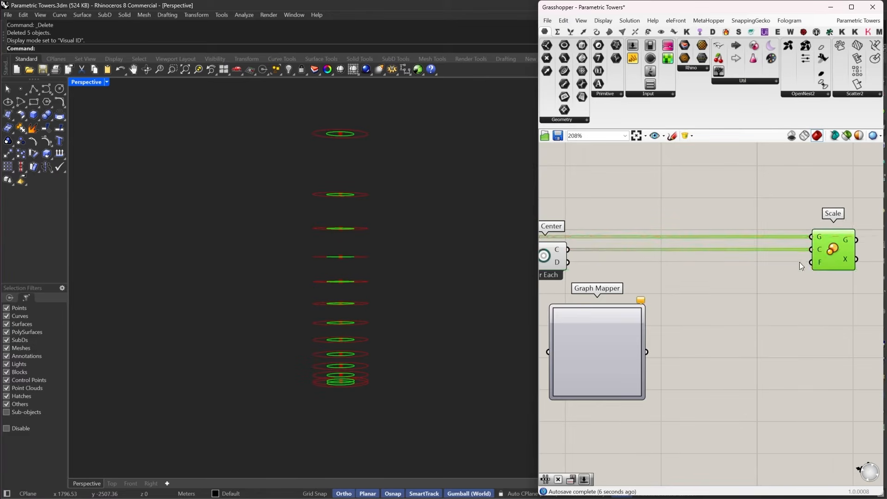
{"action": "scroll", "coordinate": [800, 262], "scroll_direction": "down", "scroll_amount": 3}
{"action": "scroll", "coordinate": [645, 290], "scroll_direction": "up", "scroll_amount": 2}
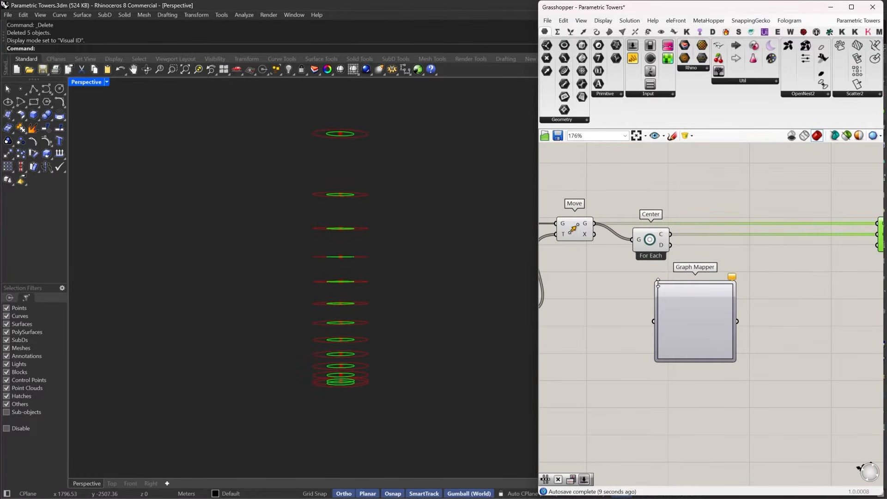
{"action": "left_click_drag", "start_coordinate": [657, 282], "coordinate": [683, 308]}
{"action": "left_click_drag", "start_coordinate": [687, 345], "coordinate": [829, 317]}
Step: Add a List Length component below Center and connect Move's geometry output to its list input
{"action": "right_click_drag", "start_coordinate": [698, 291], "coordinate": [689, 322]}
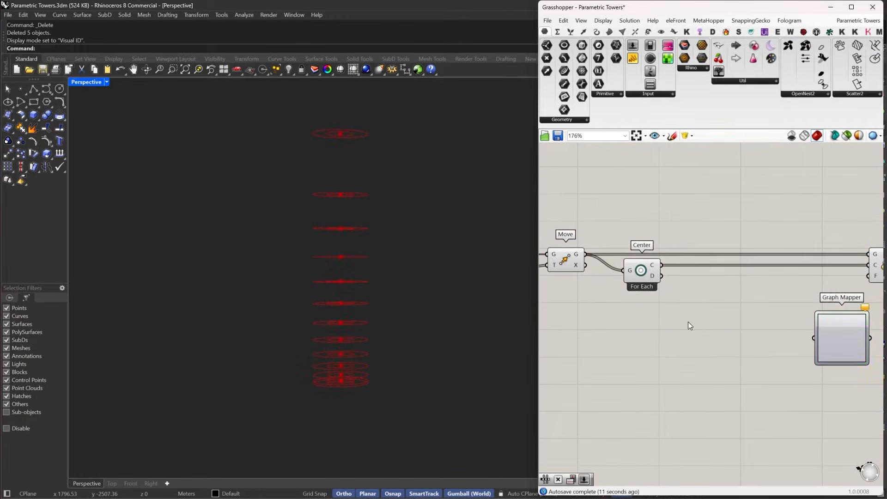
{"action": "double_click", "coordinate": [689, 322]}
{"action": "type", "text": "li len"}
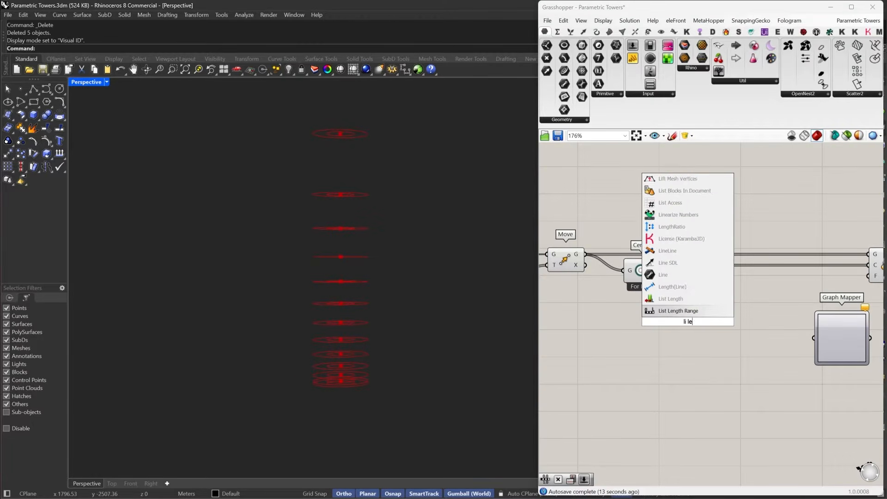
{"action": "left_click", "coordinate": [672, 298]}
{"action": "left_click_drag", "start_coordinate": [671, 321], "coordinate": [640, 332]}
Step: Add a Range component beside List Length with the list length as its number of steps
{"action": "double_click", "coordinate": [711, 332]}
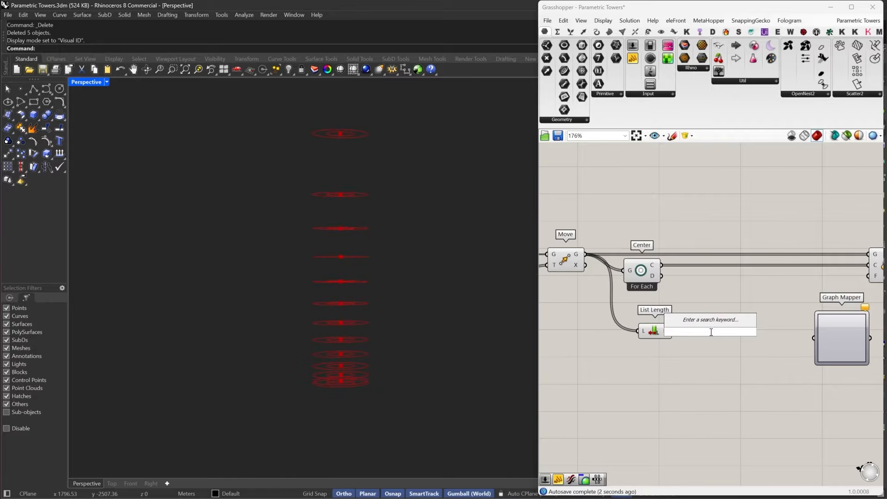
{"action": "type", "text": "ran"}
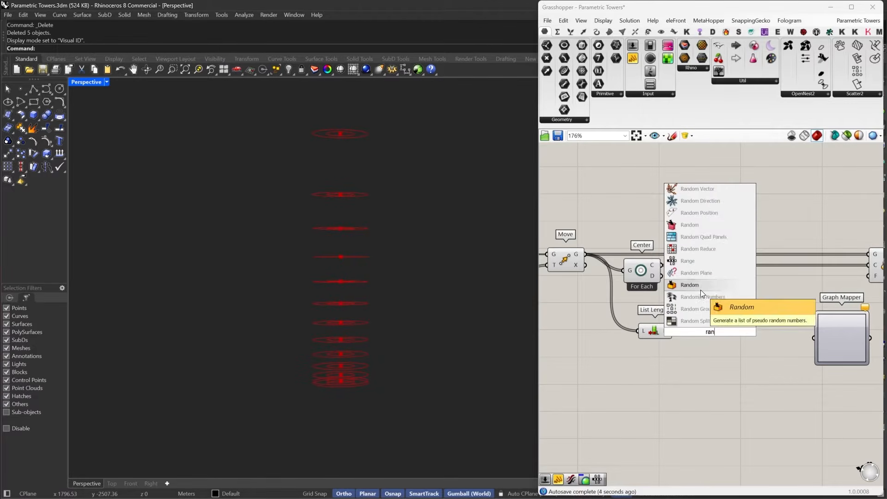
{"action": "left_click", "coordinate": [705, 261]}
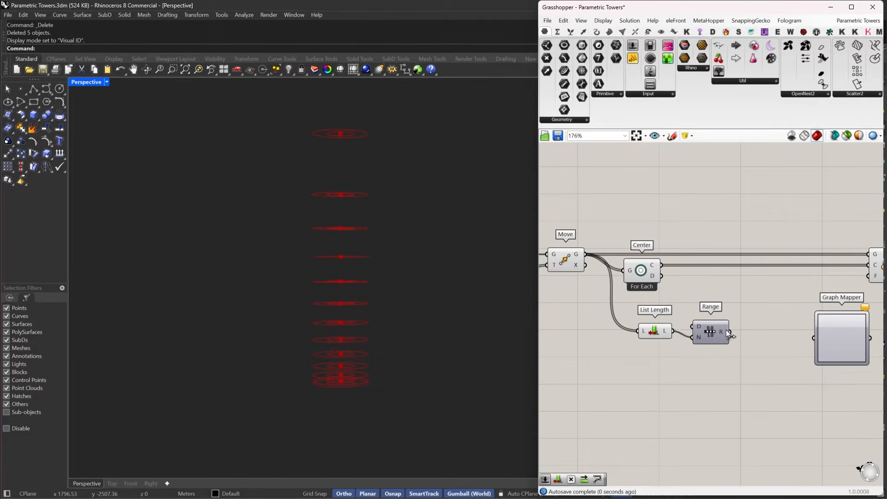
{"action": "left_click_drag", "start_coordinate": [726, 331], "coordinate": [726, 325]}
Step: Apply the expression x-1 to the new Range's N input
{"action": "scroll", "coordinate": [709, 331], "scroll_direction": "up", "scroll_amount": 3}
{"action": "right_click", "coordinate": [693, 330]}
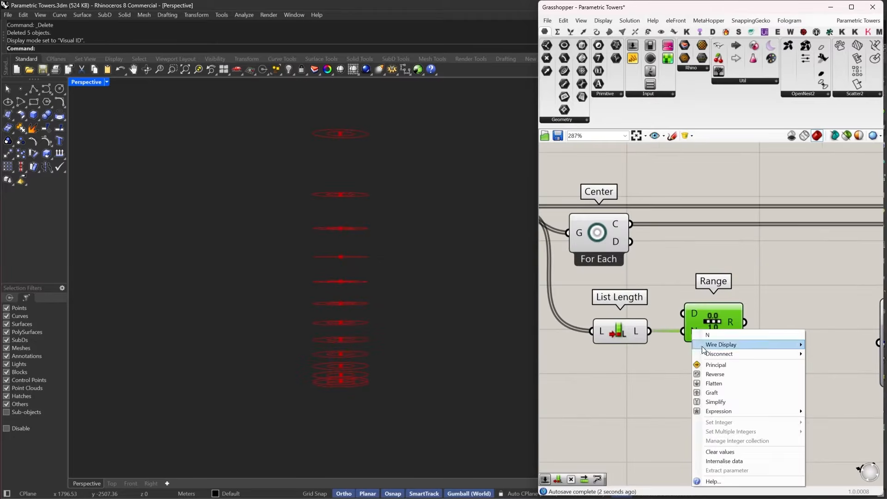
{"action": "mouse_move", "coordinate": [712, 411]}
{"action": "type", "text": "x-"}
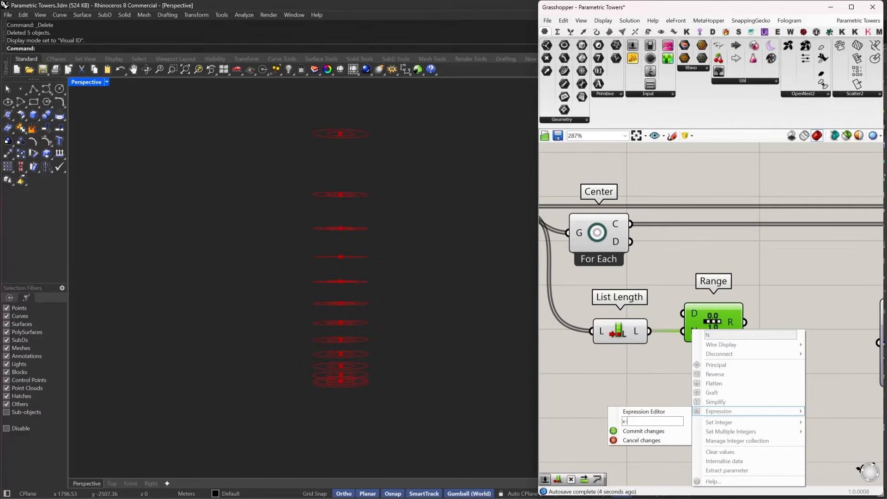
{"action": "type", "text": "1"}
{"action": "left_click", "coordinate": [643, 430]}
Step: Connect the new Range's output to the second Graph Mapper and the mapper's output to Scale's factor input
{"action": "right_click_drag", "start_coordinate": [749, 318], "coordinate": [668, 326]}
{"action": "left_click_drag", "start_coordinate": [671, 331], "coordinate": [746, 355]}
{"action": "scroll", "coordinate": [745, 356], "scroll_direction": "down", "scroll_amount": 3}
{"action": "right_click_drag", "start_coordinate": [756, 314], "coordinate": [780, 310]}
{"action": "left_click_drag", "start_coordinate": [803, 284], "coordinate": [742, 334]}
Step: Set the second Graph Mapper's graph type to Sine
{"action": "right_click", "coordinate": [733, 334]}
{"action": "mouse_move", "coordinate": [755, 435]}
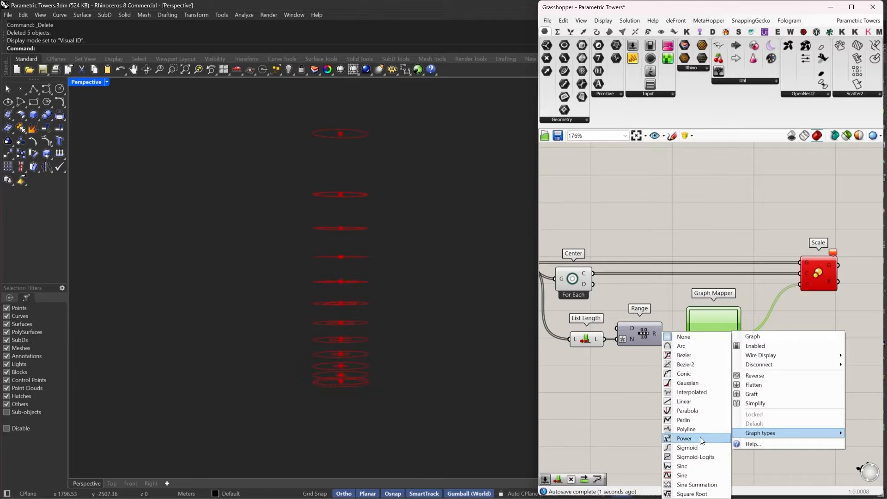
{"action": "left_click", "coordinate": [698, 475]}
Step: Turn off the preview of every component before Scale so that only the Scale output is previewed
{"action": "scroll", "coordinate": [736, 337], "scroll_direction": "down", "scroll_amount": 4}
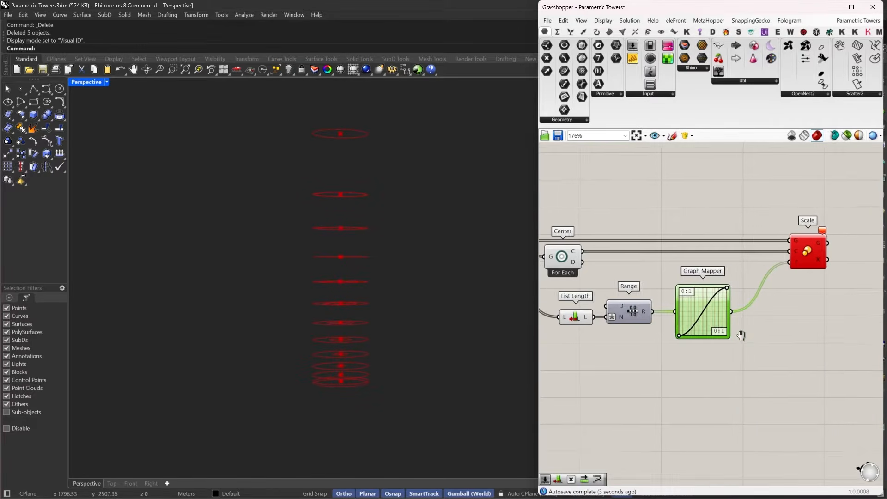
{"action": "left_click_drag", "start_coordinate": [820, 249], "coordinate": [661, 392]}
{"action": "left_click", "coordinate": [661, 391]}
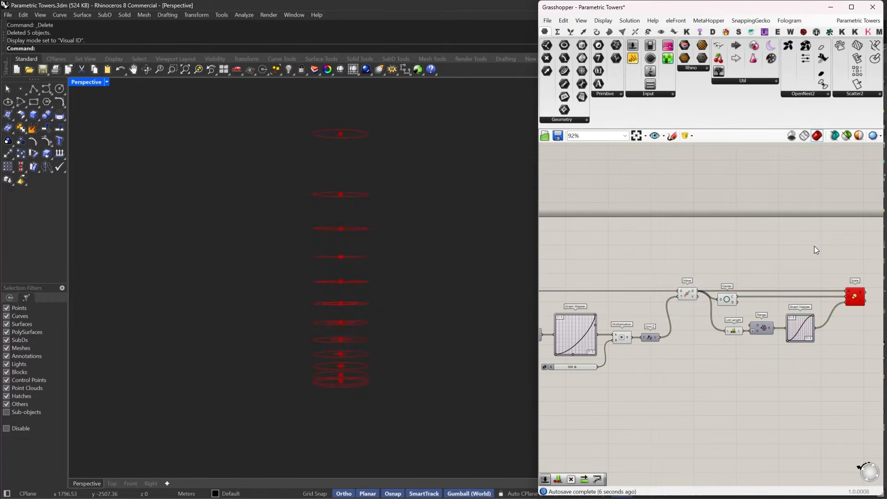
{"action": "scroll", "coordinate": [812, 253], "scroll_direction": "down", "scroll_amount": 3}
{"action": "left_click_drag", "start_coordinate": [811, 251], "coordinate": [563, 381]}
{"action": "middle_click", "coordinate": [747, 232]}
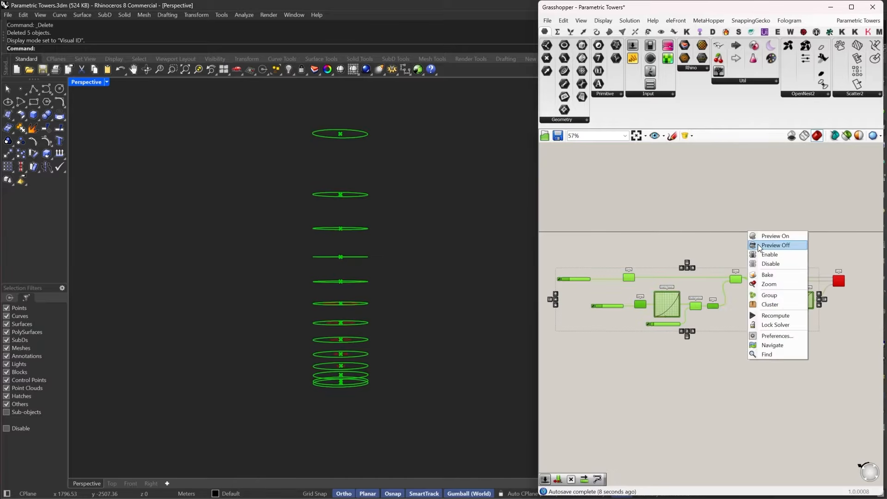
{"action": "left_click", "coordinate": [759, 246]}
{"action": "left_click", "coordinate": [786, 258]}
{"action": "right_click_drag", "start_coordinate": [788, 270], "coordinate": [748, 269]}
{"action": "scroll", "coordinate": [776, 287], "scroll_direction": "up", "scroll_amount": 5}
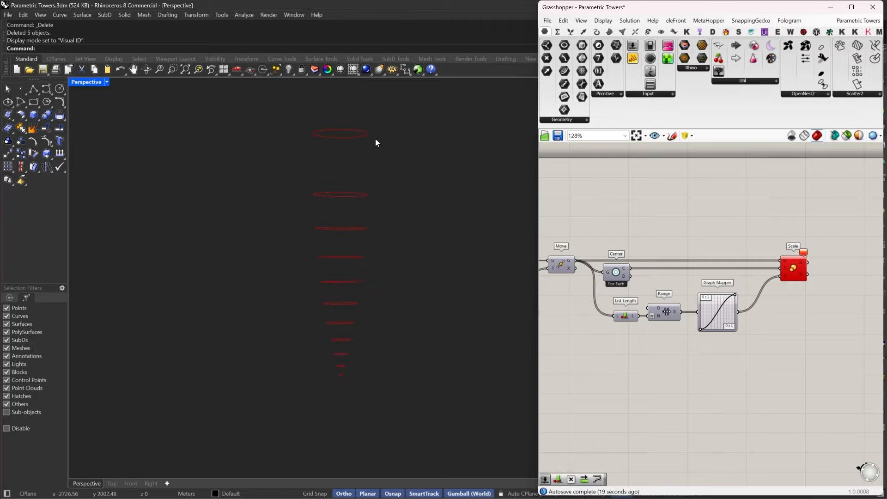
Step: Set the second Graph Mapper's Y domain to run from 1 to 1.5
{"action": "scroll", "coordinate": [695, 310], "scroll_direction": "up", "scroll_amount": 5}
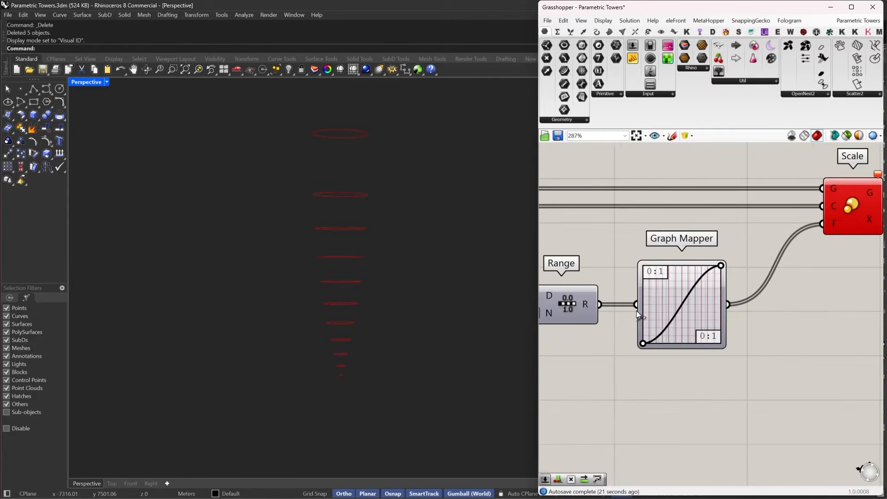
{"action": "left_click", "coordinate": [657, 295]}
{"action": "double_click", "coordinate": [656, 294]}
{"action": "double_click", "coordinate": [603, 262]}
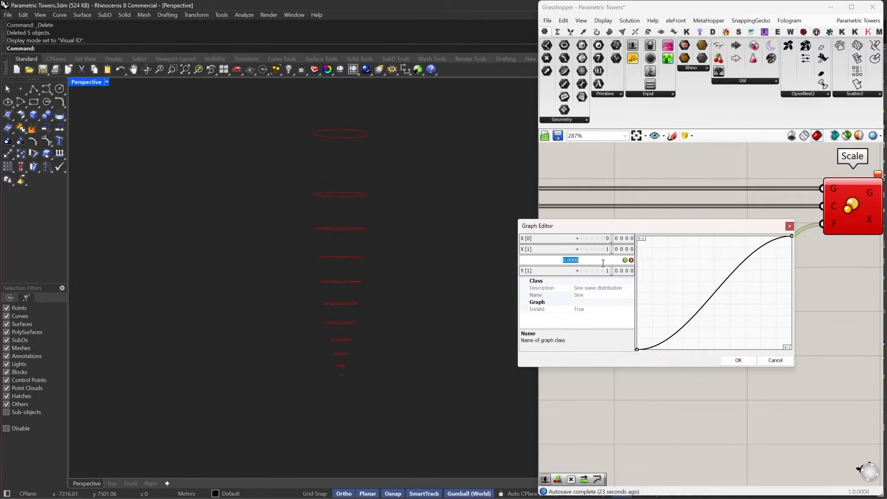
{"action": "type", "text": "1"}
{"action": "key", "text": "Return"}
{"action": "double_click", "coordinate": [602, 271]}
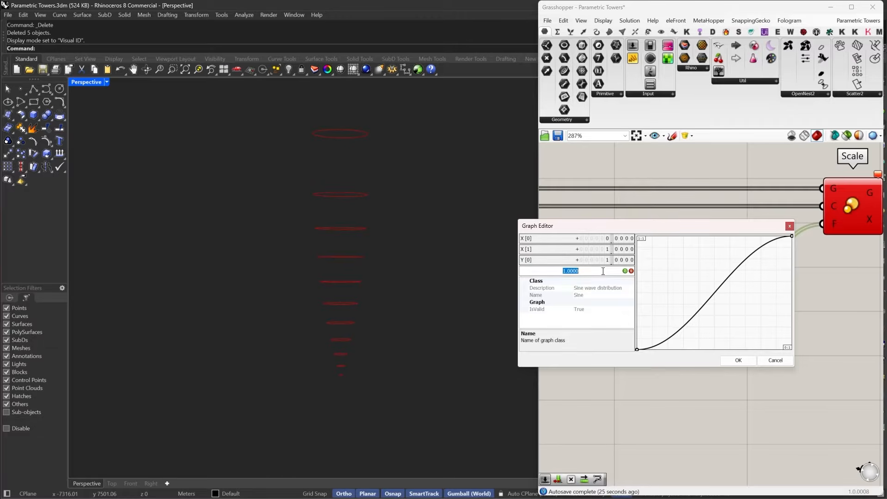
{"action": "type", "text": "1.5"}
{"action": "key", "text": "Return"}
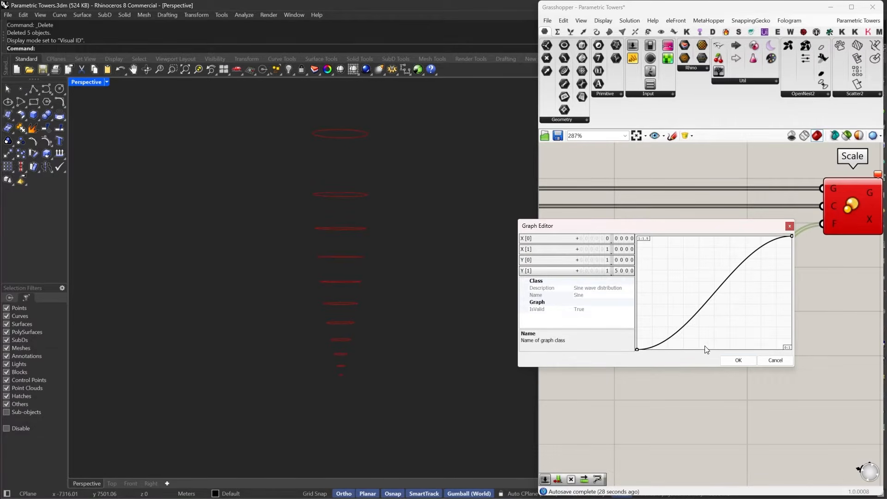
{"action": "left_click", "coordinate": [737, 359]}
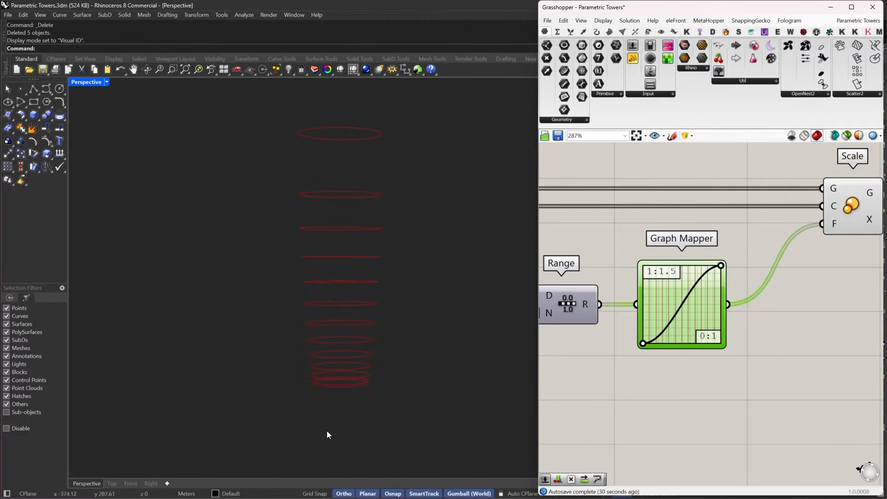
{"action": "right_click_drag", "start_coordinate": [656, 279], "coordinate": [753, 312]}
{"action": "scroll", "coordinate": [742, 284], "scroll_direction": "down", "scroll_amount": 2}
{"action": "right_click_drag", "start_coordinate": [609, 386], "coordinate": [663, 396]}
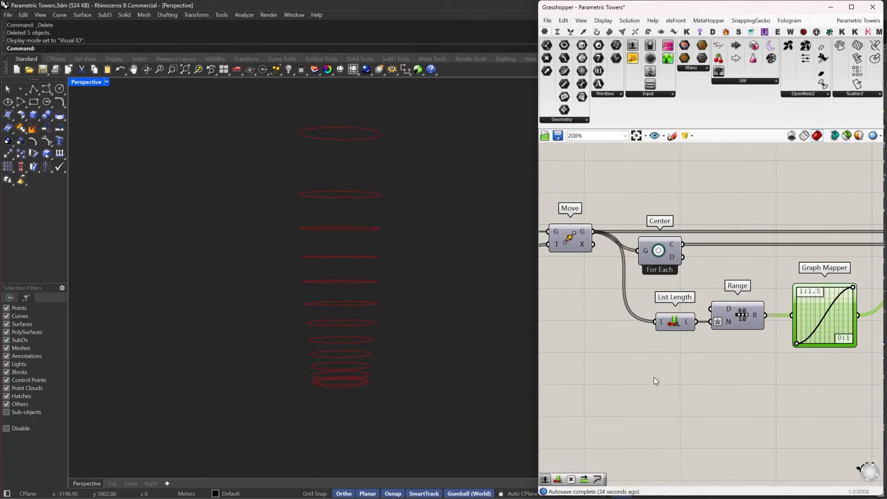
{"action": "double_click", "coordinate": [624, 379]}
{"action": "type", "text": "3"}
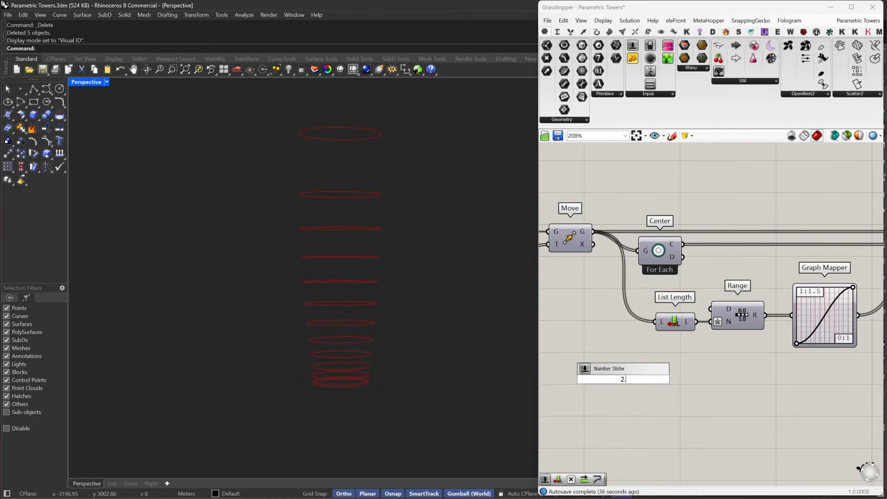
Step: Set the Steps slider feeding the first Range to 50
{"action": "right_click_drag", "start_coordinate": [657, 386], "coordinate": [831, 298]}
{"action": "scroll", "coordinate": [831, 298], "scroll_direction": "down", "scroll_amount": 4}
{"action": "scroll", "coordinate": [723, 289], "scroll_direction": "up", "scroll_amount": 4}
{"action": "right_click_drag", "start_coordinate": [620, 272], "coordinate": [675, 298]}
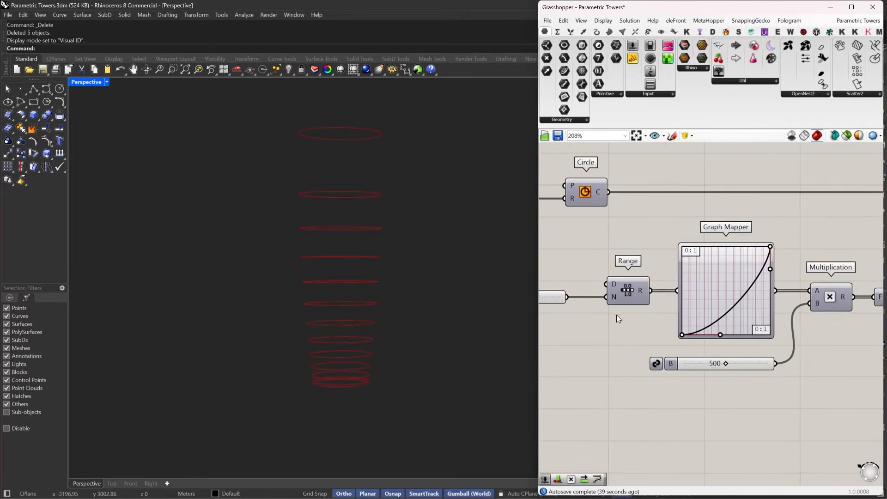
{"action": "scroll", "coordinate": [623, 295], "scroll_direction": "up", "scroll_amount": 2}
{"action": "right_click_drag", "start_coordinate": [617, 319], "coordinate": [554, 334]}
{"action": "double_click", "coordinate": [624, 296]}
{"action": "type", "text": "50"}
{"action": "key", "text": "Return"}
{"action": "scroll", "coordinate": [631, 306], "scroll_direction": "down", "scroll_amount": 6}
{"action": "scroll", "coordinate": [614, 334], "scroll_direction": "up", "scroll_amount": 2}
{"action": "scroll", "coordinate": [613, 334], "scroll_direction": "up", "scroll_amount": 2}
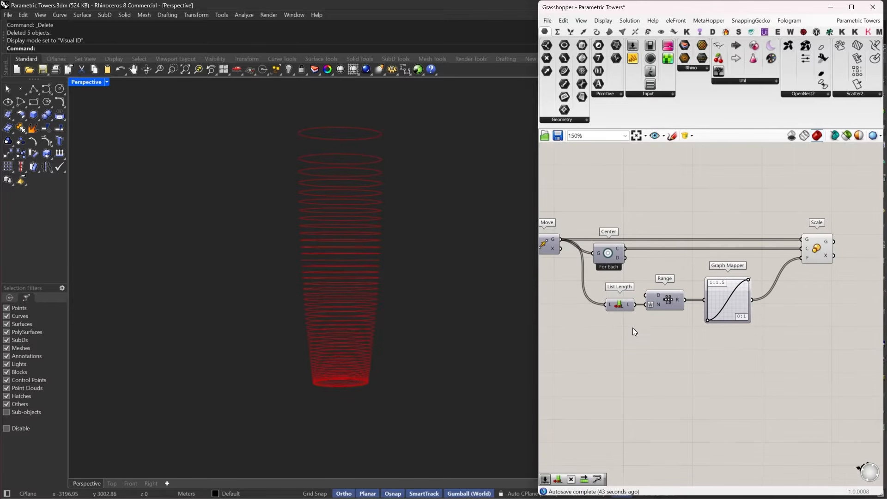
Step: Add a number slider with value 2 and connect it to the second Range's Domain input
{"action": "double_click", "coordinate": [601, 333]}
{"action": "key", "text": "Escape"}
{"action": "scroll", "coordinate": [655, 300], "scroll_direction": "up", "scroll_amount": 3}
{"action": "mouse_move", "coordinate": [655, 309]}
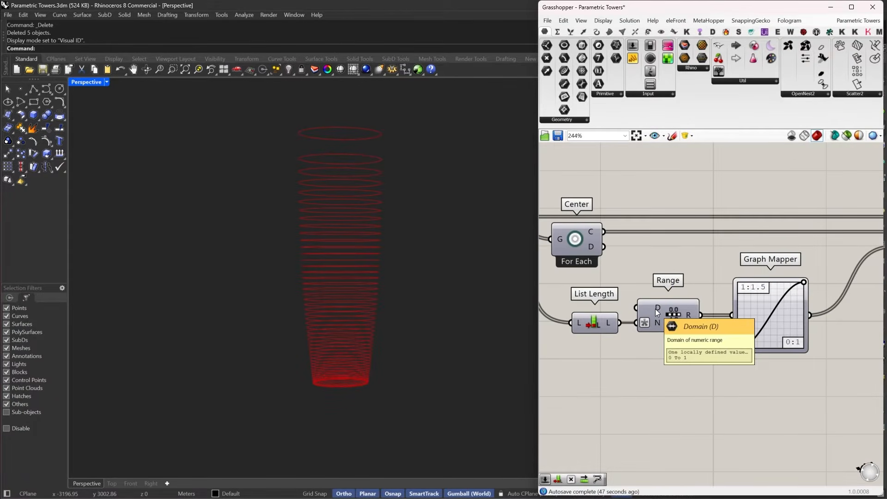
{"action": "double_click", "coordinate": [598, 384]}
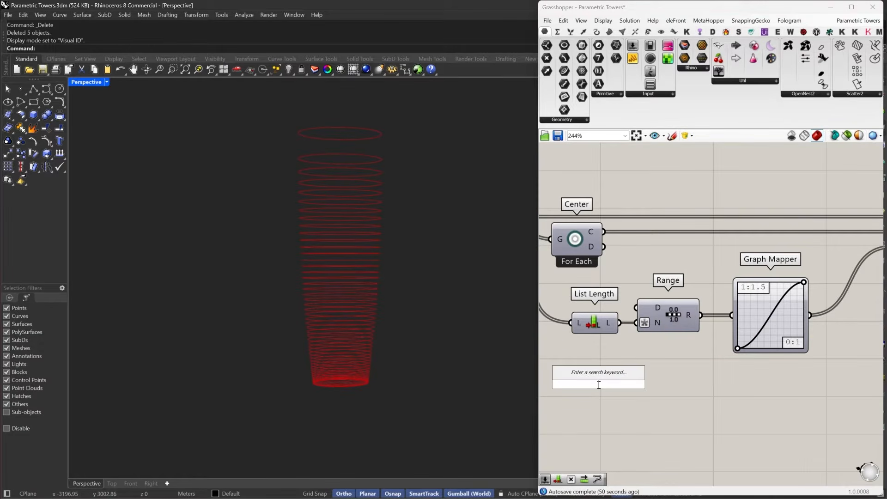
{"action": "type", "text": "2"}
{"action": "key", "text": "Return"}
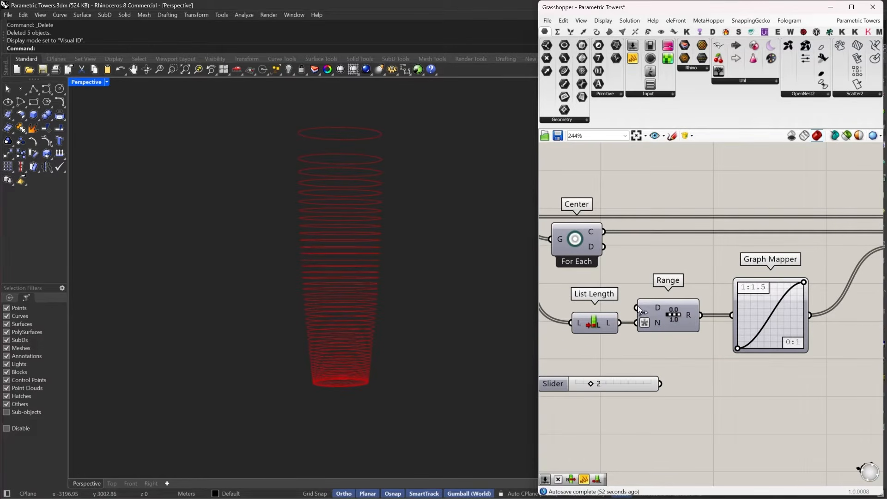
{"action": "left_click_drag", "start_coordinate": [637, 307], "coordinate": [660, 383]}
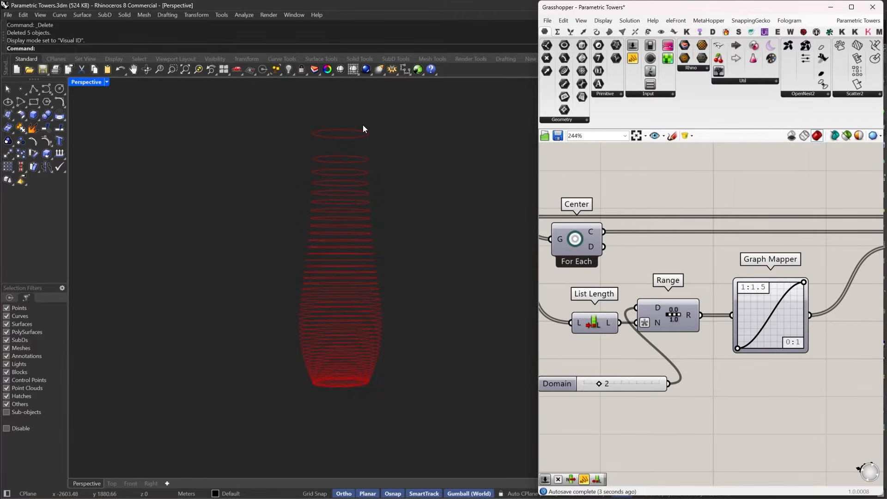
Step: Raise the Domain slider of the second Range to 3
{"action": "scroll", "coordinate": [741, 285], "scroll_direction": "up", "scroll_amount": 3}
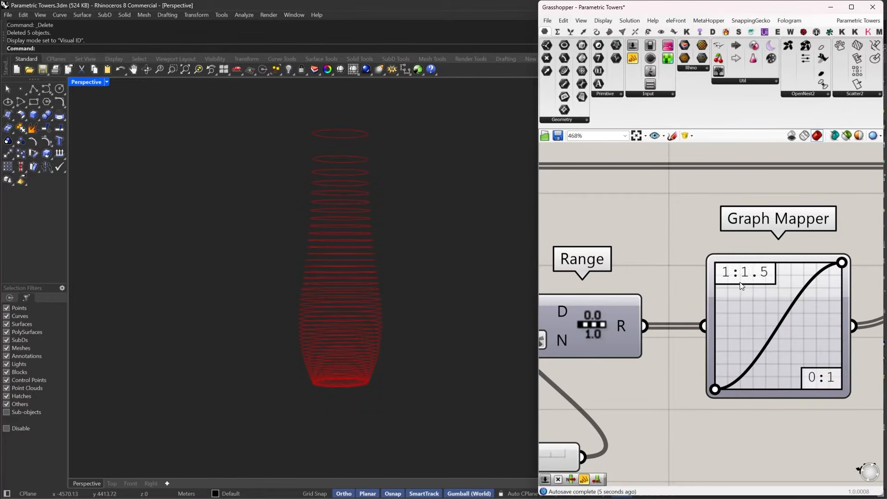
{"action": "scroll", "coordinate": [741, 285], "scroll_direction": "down", "scroll_amount": 3}
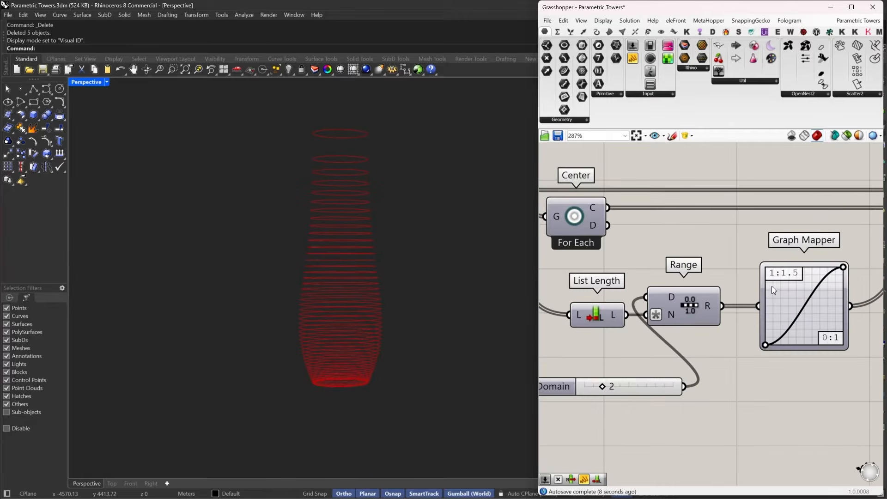
{"action": "scroll", "coordinate": [710, 273], "scroll_direction": "up", "scroll_amount": 2}
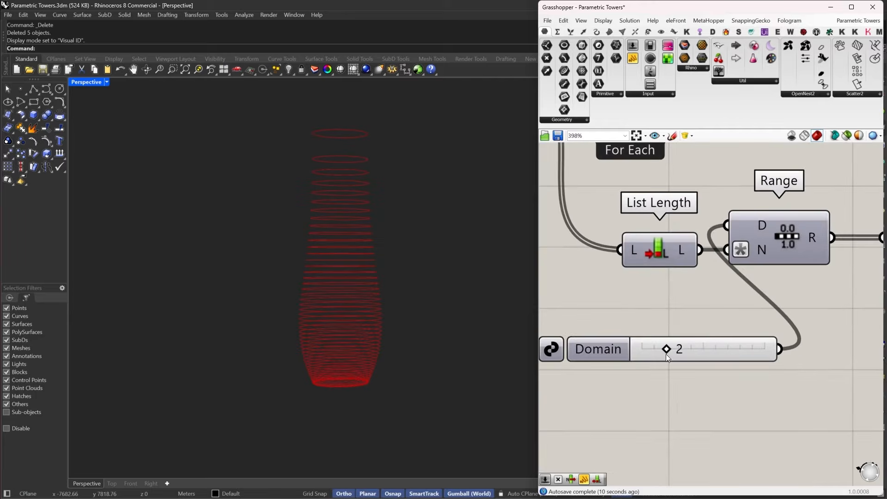
{"action": "left_click_drag", "start_coordinate": [667, 354], "coordinate": [683, 354]}
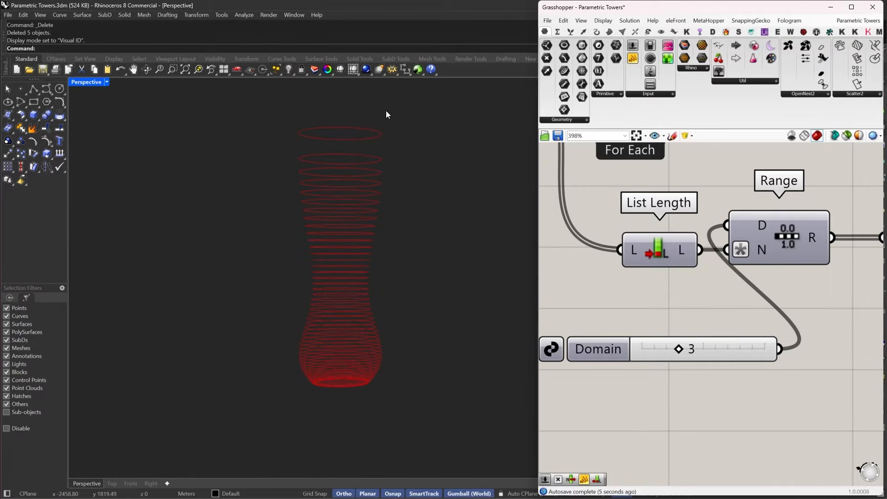
Step: Move the Domain slider directly below List Length and set it to 2 after trying 10
{"action": "right_click_drag", "start_coordinate": [786, 281], "coordinate": [774, 320]}
{"action": "left_click_drag", "start_coordinate": [730, 386], "coordinate": [653, 333]}
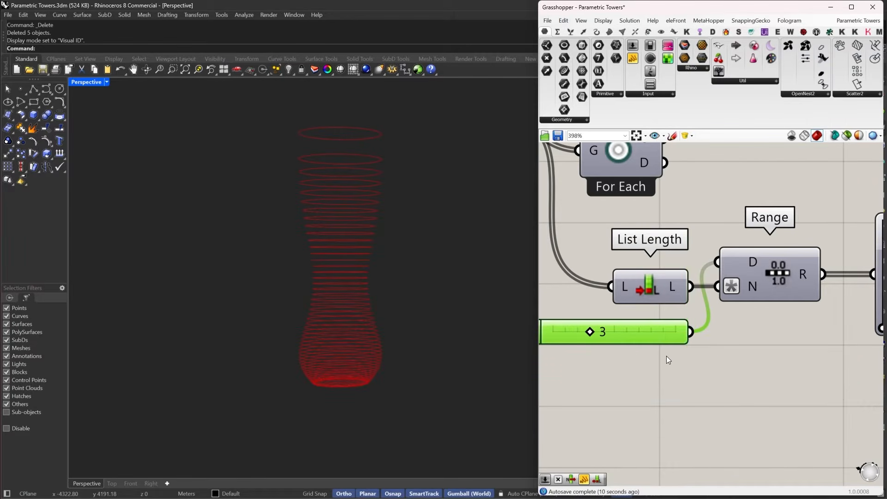
{"action": "scroll", "coordinate": [667, 356], "scroll_direction": "up", "scroll_amount": 3}
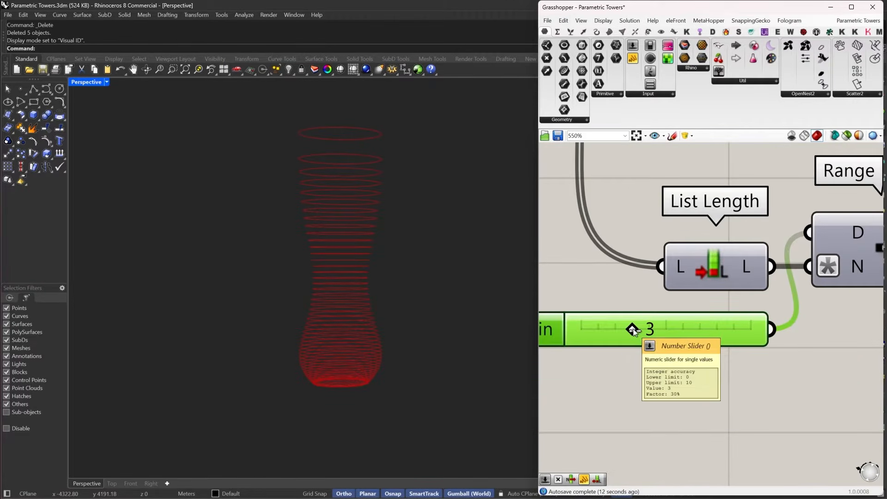
{"action": "left_click_drag", "start_coordinate": [634, 328], "coordinate": [657, 329]}
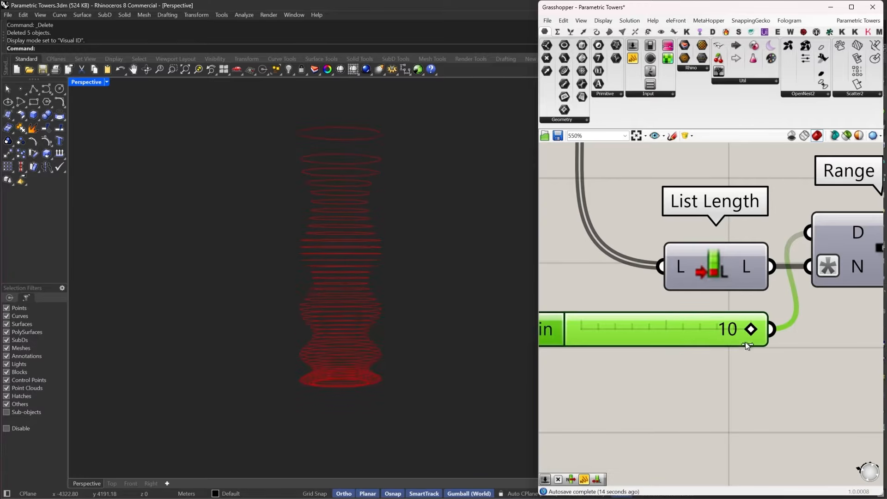
{"action": "left_click_drag", "start_coordinate": [791, 360], "coordinate": [636, 355]}
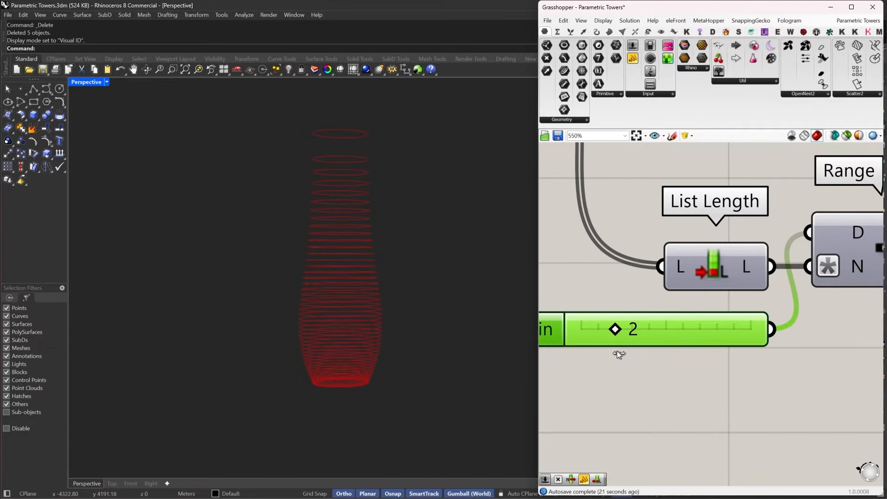
Step: Try flat and inverted Sine curves by moving the second Graph Mapper's endpoints, and restore the rising curve
{"action": "scroll", "coordinate": [661, 347], "scroll_direction": "down", "scroll_amount": 2}
{"action": "right_click_drag", "start_coordinate": [878, 337], "coordinate": [633, 343]}
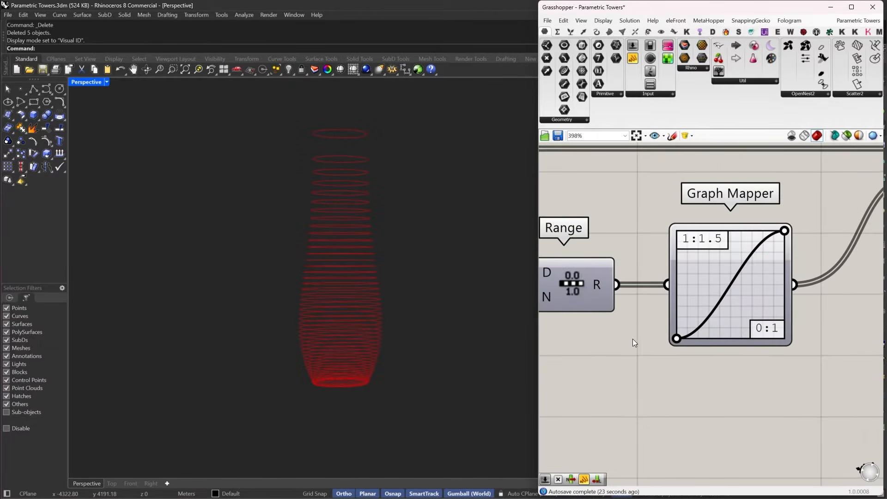
{"action": "left_click_drag", "start_coordinate": [677, 339], "coordinate": [590, 233]}
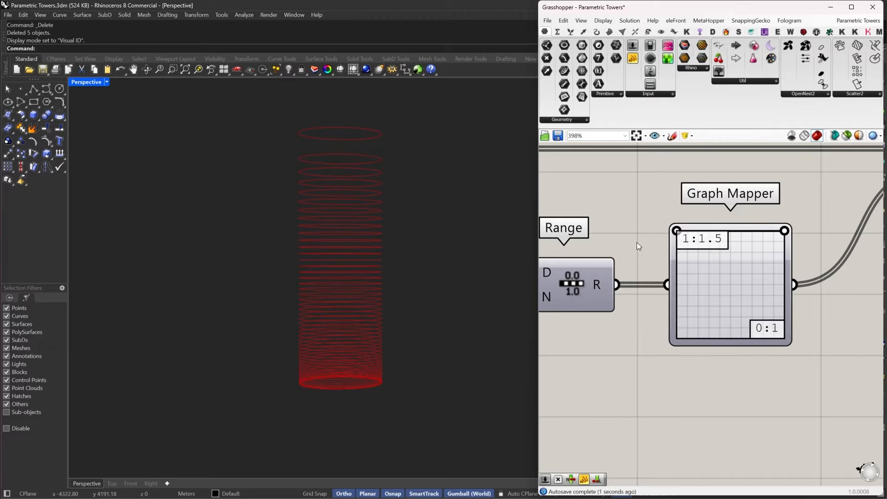
{"action": "left_click_drag", "start_coordinate": [785, 230], "coordinate": [785, 338]}
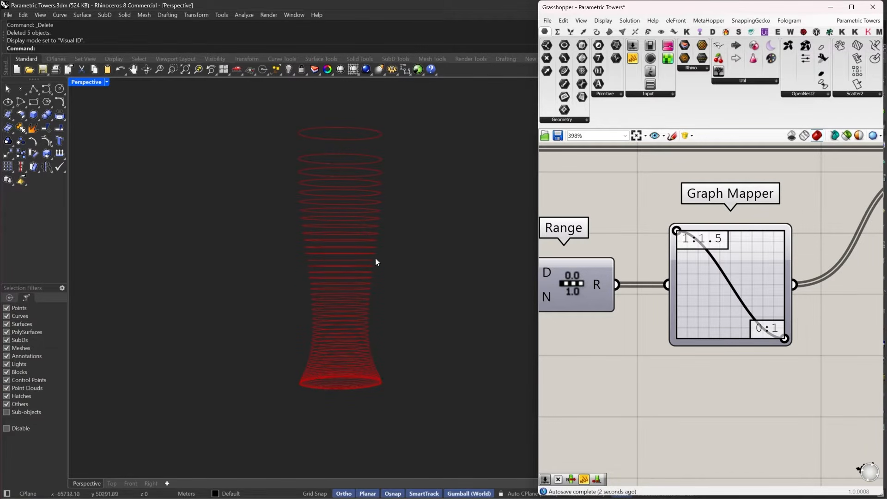
{"action": "left_click_drag", "start_coordinate": [678, 232], "coordinate": [677, 338]}
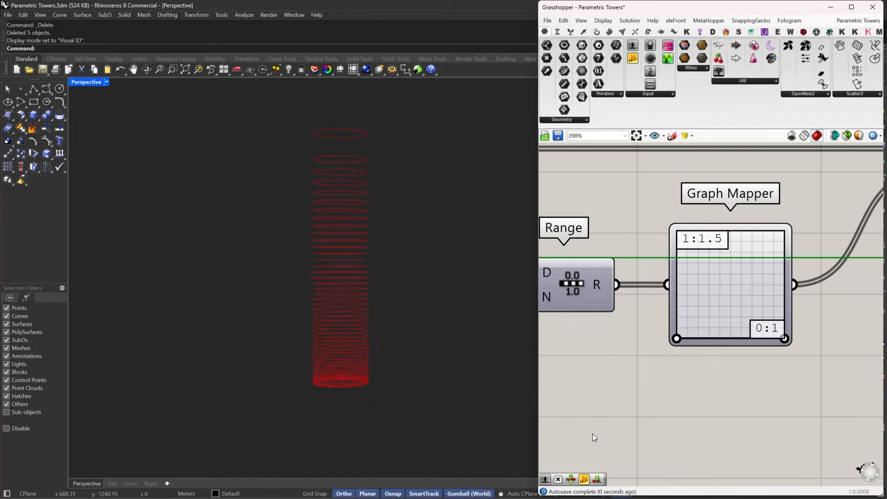
{"action": "left_click_drag", "start_coordinate": [785, 338], "coordinate": [785, 230]}
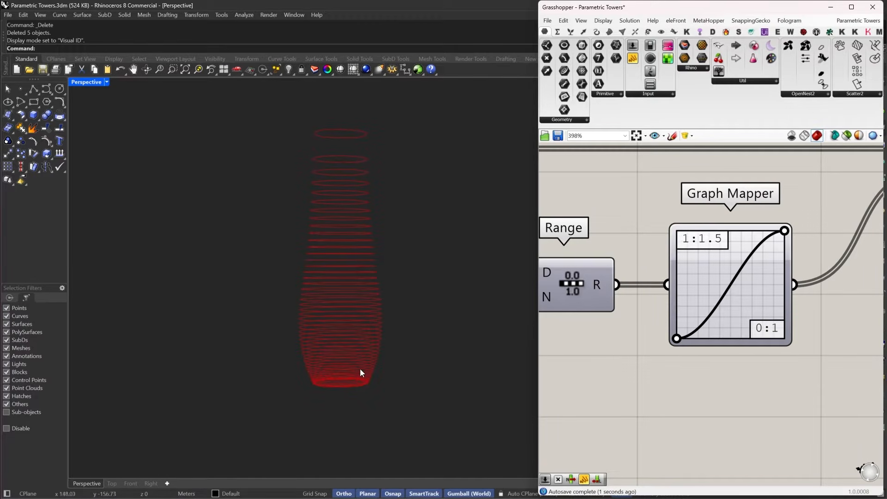
Step: Select the Scale component to highlight its scaled circles in the viewport
{"action": "right_click_drag", "start_coordinate": [748, 260], "coordinate": [736, 284]}
{"action": "scroll", "coordinate": [736, 284], "scroll_direction": "down", "scroll_amount": 3}
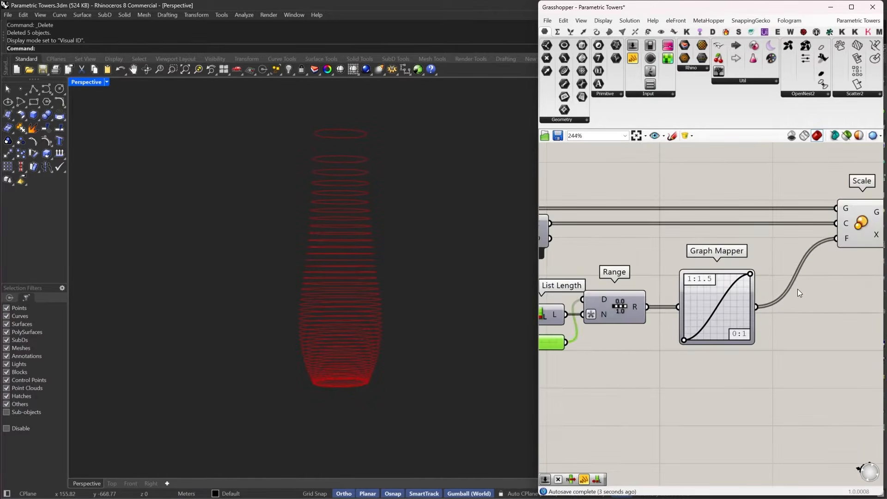
{"action": "right_click_drag", "start_coordinate": [798, 289], "coordinate": [683, 295]}
{"action": "left_click", "coordinate": [724, 228]}
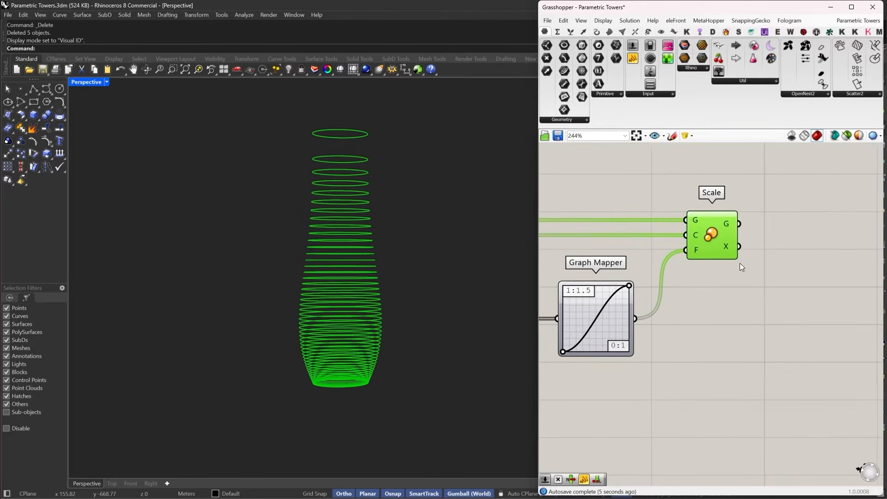
{"action": "right_click_drag", "start_coordinate": [740, 262], "coordinate": [806, 302]}
Step: Set the Steps slider to 12 after trying 10
{"action": "scroll", "coordinate": [806, 303], "scroll_direction": "down", "scroll_amount": 3}
{"action": "right_click_drag", "start_coordinate": [656, 347], "coordinate": [709, 342]}
{"action": "scroll", "coordinate": [696, 326], "scroll_direction": "up", "scroll_amount": 6}
{"action": "double_click", "coordinate": [639, 300]}
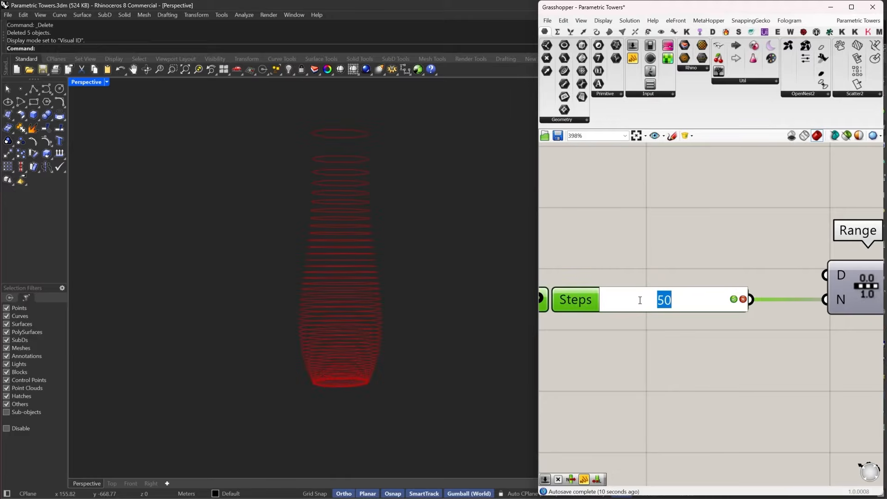
{"action": "type", "text": "10"}
{"action": "key", "text": "Return"}
{"action": "double_click", "coordinate": [645, 297]}
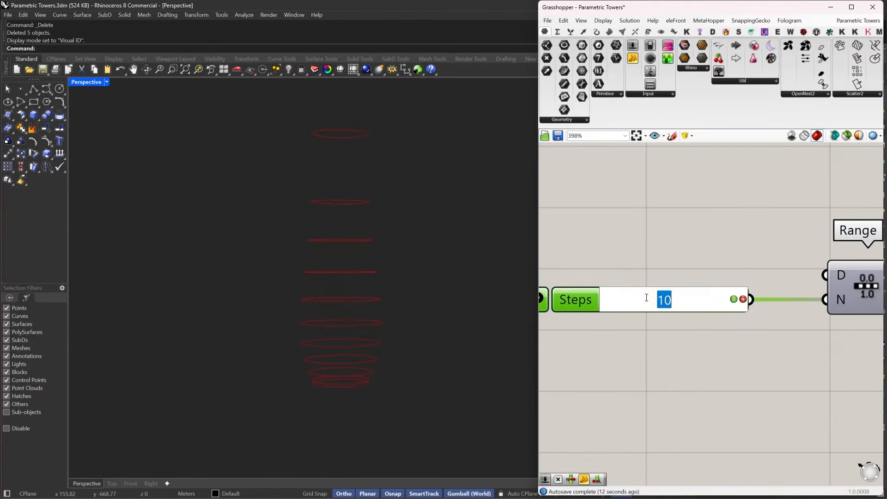
{"action": "type", "text": "12"}
{"action": "key", "text": "Return"}
Step: Reshape the first Graph Mapper's floor-spacing curve by adjusting its upper handle slightly and extending its lower handle away from the start point
{"action": "scroll", "coordinate": [648, 297], "scroll_direction": "down", "scroll_amount": 8}
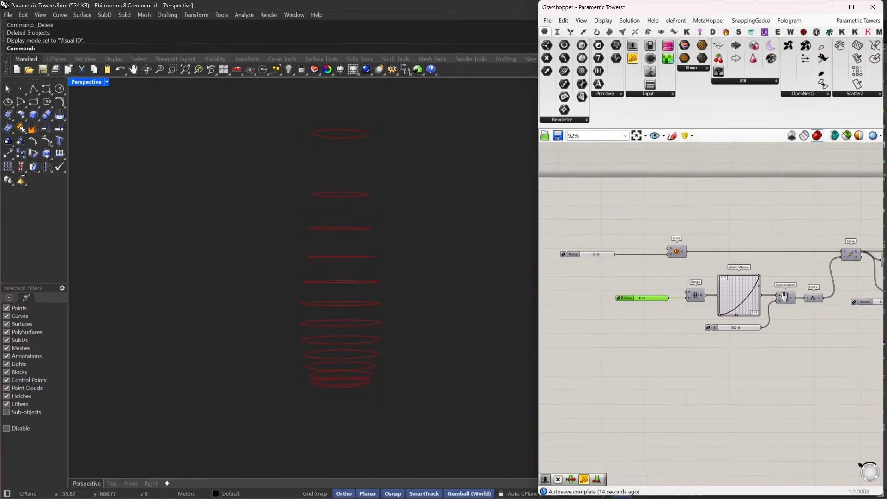
{"action": "scroll", "coordinate": [675, 309], "scroll_direction": "up", "scroll_amount": 5}
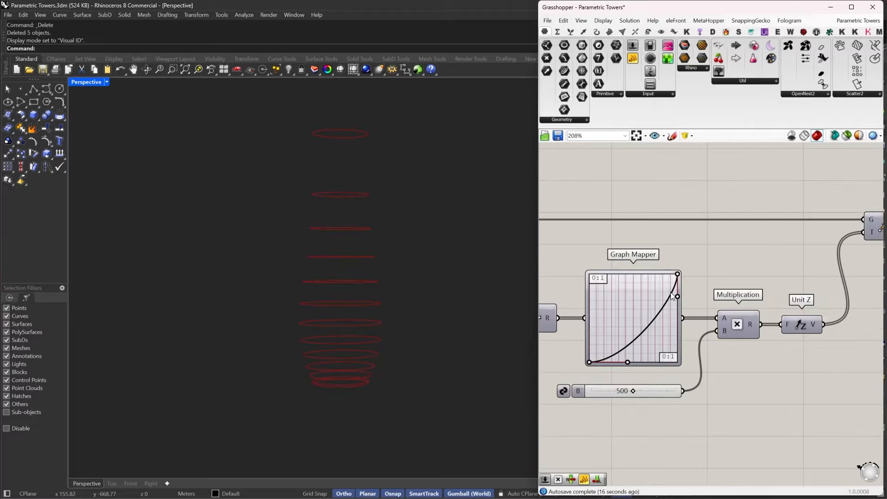
{"action": "left_click_drag", "start_coordinate": [684, 284], "coordinate": [692, 296]}
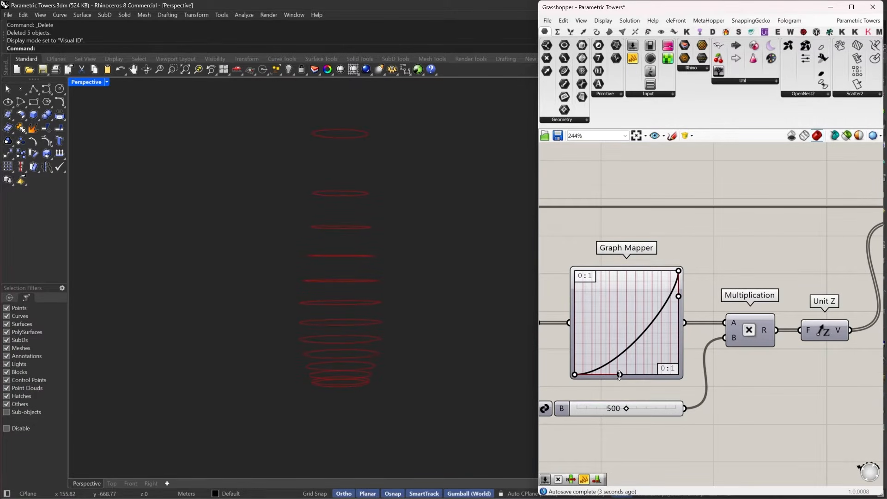
{"action": "mouse_move", "coordinate": [619, 375]}
{"action": "left_mouse_down"}
{"action": "mouse_move", "coordinate": [599, 376]}
{"action": "mouse_move", "coordinate": [638, 384]}
{"action": "mouse_move", "coordinate": [631, 384]}
{"action": "left_mouse_up"}
{"action": "scroll", "coordinate": [622, 384], "scroll_direction": "down", "scroll_amount": 6}
{"action": "right_click_drag", "start_coordinate": [767, 352], "coordinate": [661, 337]}
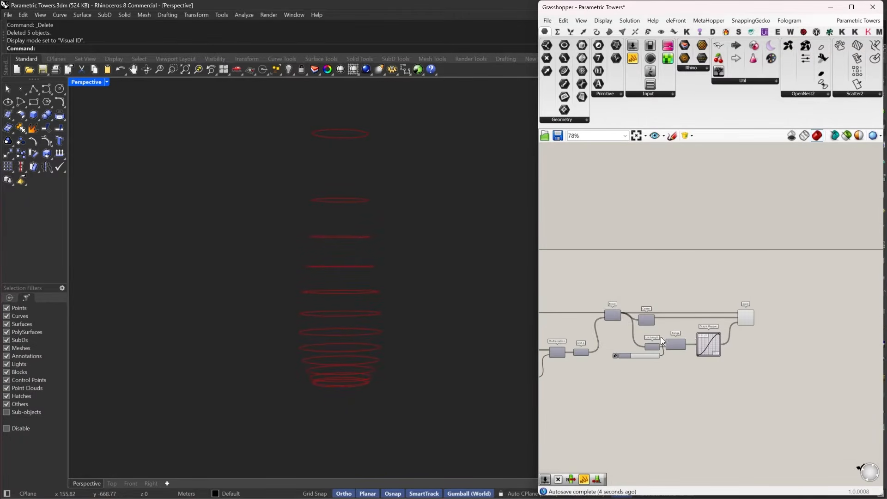
{"action": "scroll", "coordinate": [696, 336], "scroll_direction": "up", "scroll_amount": 3}
{"action": "scroll", "coordinate": [708, 313], "scroll_direction": "up", "scroll_amount": 2}
{"action": "right_click_drag", "start_coordinate": [796, 314], "coordinate": [648, 307]}
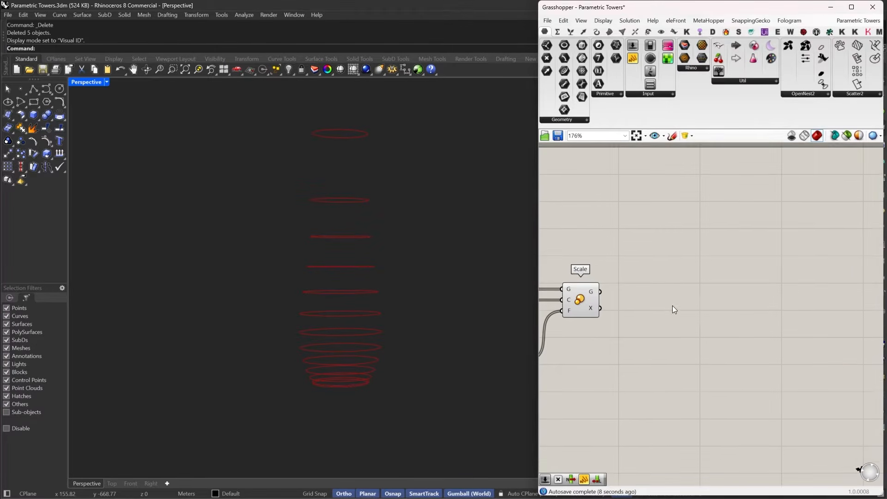
Step: Add a Shatter component, connect the Scale geometry output to its curve input, and place it well apart from Scale
{"action": "double_click", "coordinate": [673, 305]}
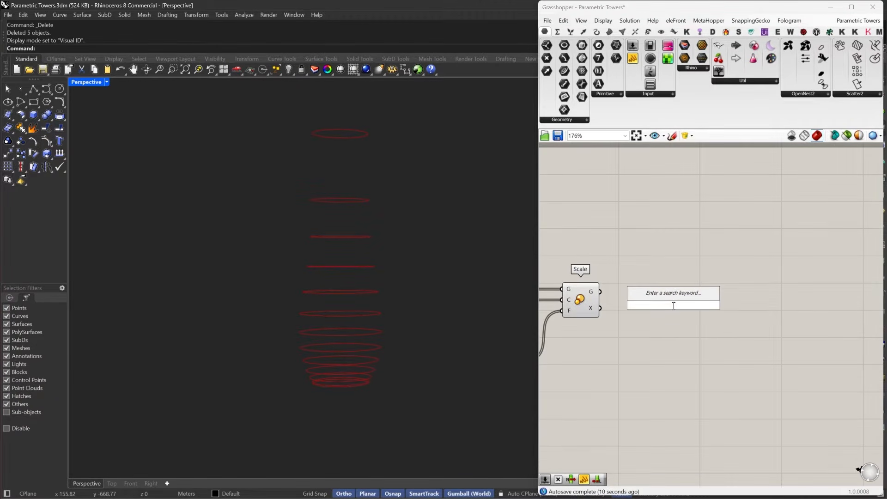
{"action": "type", "text": "shat"}
{"action": "left_click", "coordinate": [681, 294]}
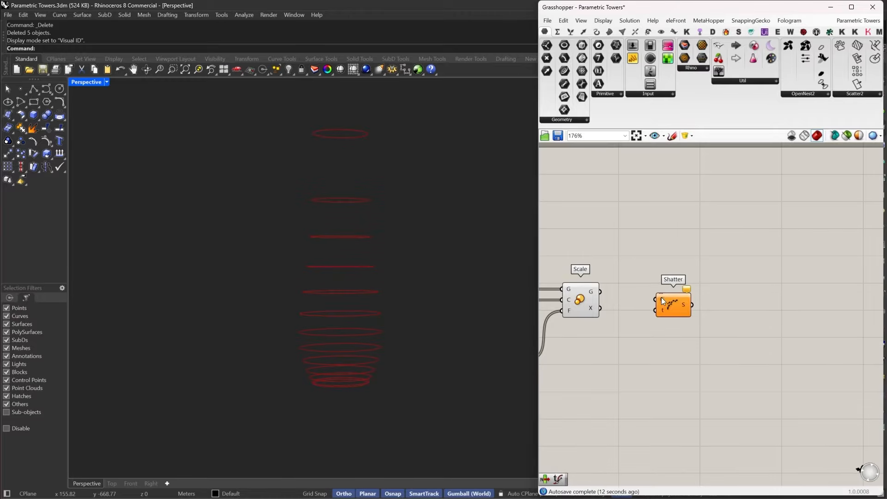
{"action": "left_click_drag", "start_coordinate": [657, 292], "coordinate": [600, 291]}
{"action": "left_click_drag", "start_coordinate": [679, 307], "coordinate": [842, 299]}
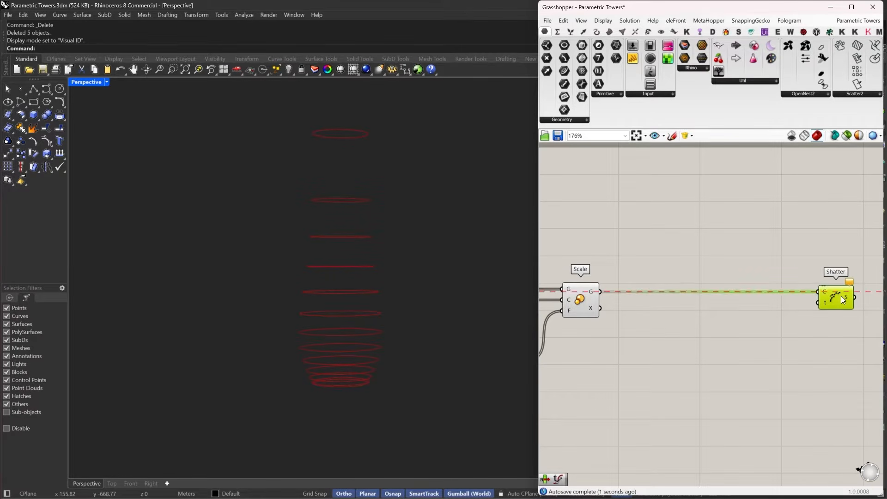
{"action": "right_click", "coordinate": [594, 295]}
Step: Add a Divide Curve component fed by the Scale geometry output and position it between Scale and Shatter
{"action": "double_click", "coordinate": [650, 400]}
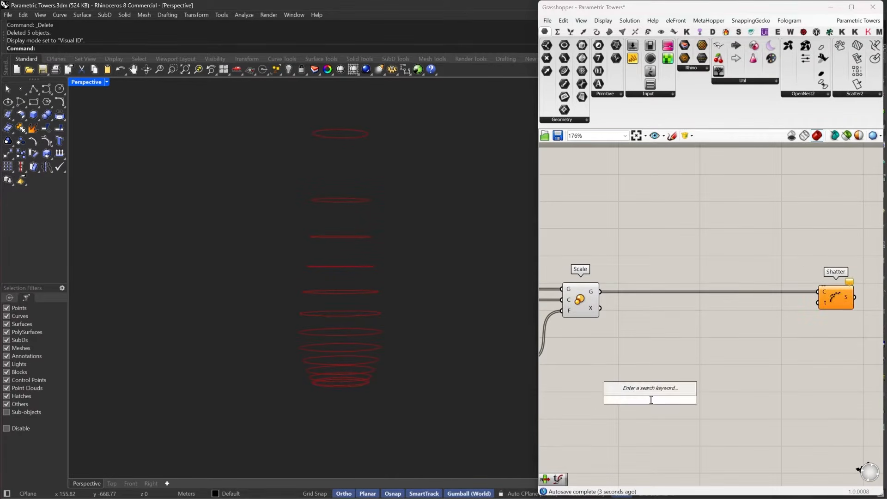
{"action": "type", "text": "d"}
{"action": "key", "text": "BackSpace"}
{"action": "type", "text": "div"}
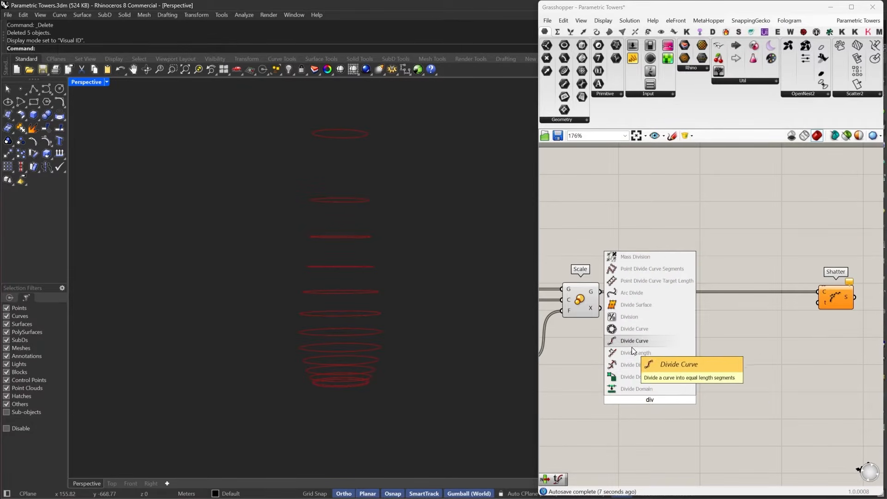
{"action": "left_click", "coordinate": [633, 343]}
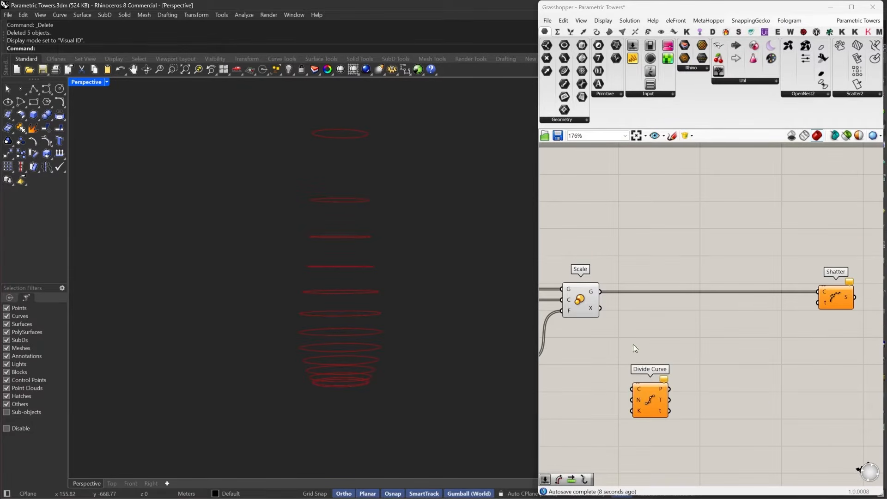
{"action": "left_click_drag", "start_coordinate": [632, 389], "coordinate": [596, 293]}
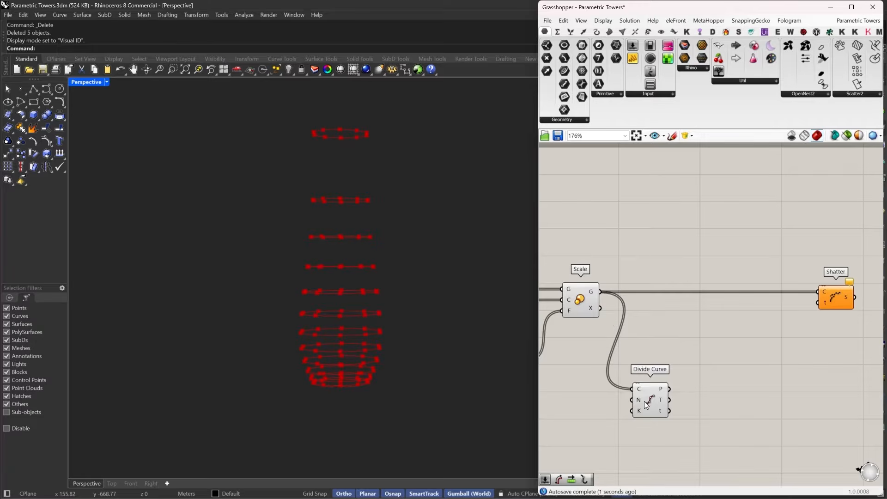
{"action": "left_click_drag", "start_coordinate": [645, 401], "coordinate": [716, 338]}
{"action": "right_click_drag", "start_coordinate": [716, 338], "coordinate": [680, 341]}
{"action": "left_click_drag", "start_coordinate": [801, 297], "coordinate": [847, 297]}
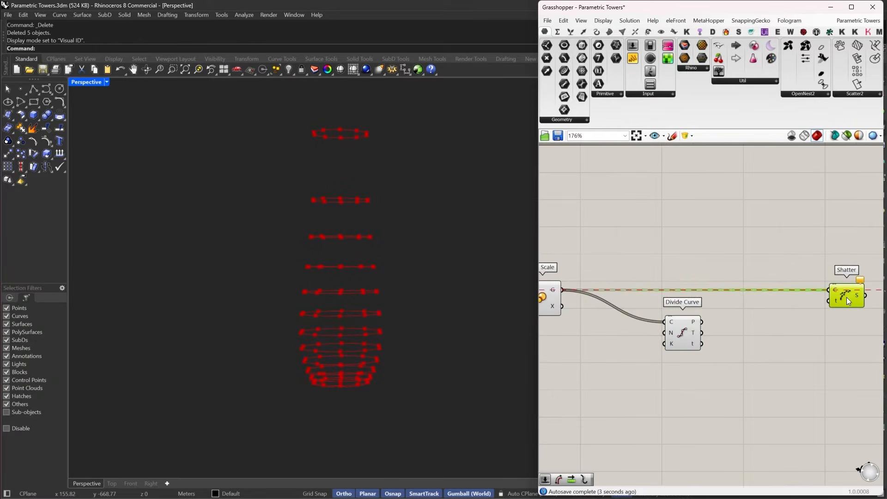
{"action": "left_click_drag", "start_coordinate": [702, 322], "coordinate": [738, 320]}
{"action": "right_click_drag", "start_coordinate": [626, 349], "coordinate": [697, 336]}
Step: Create a Count slider set to 4 for Divide Curve's N input and place it level with that input
{"action": "double_click", "coordinate": [662, 337]}
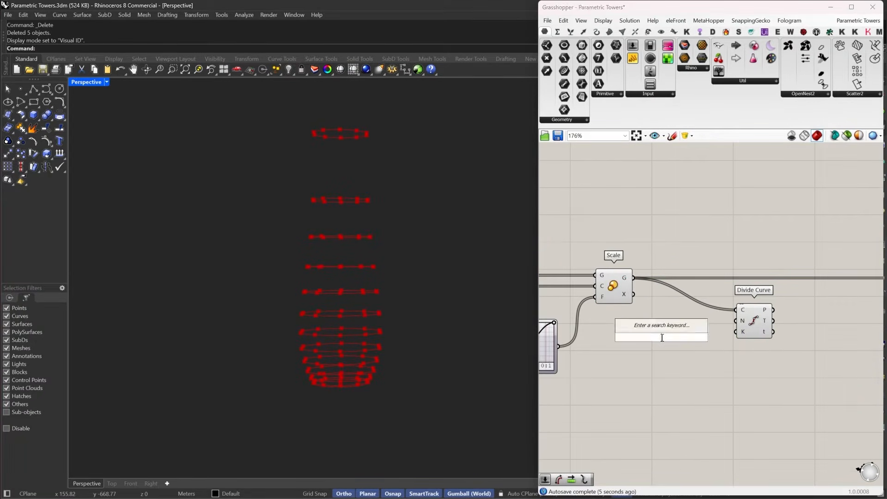
{"action": "type", "text": "4"}
{"action": "key", "text": "Return"}
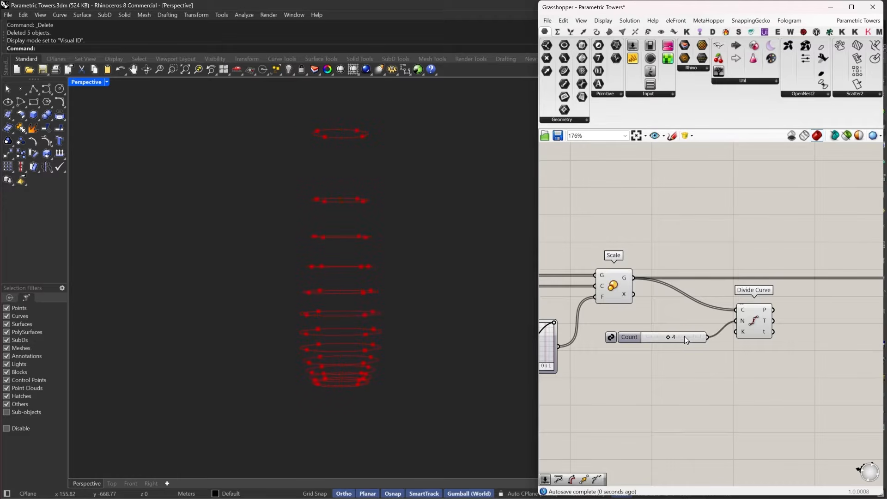
{"action": "left_click_drag", "start_coordinate": [685, 337], "coordinate": [687, 318]}
{"action": "right_click_drag", "start_coordinate": [266, 251], "coordinate": [271, 306]}
{"action": "scroll", "coordinate": [321, 248], "scroll_direction": "up", "scroll_amount": 2}
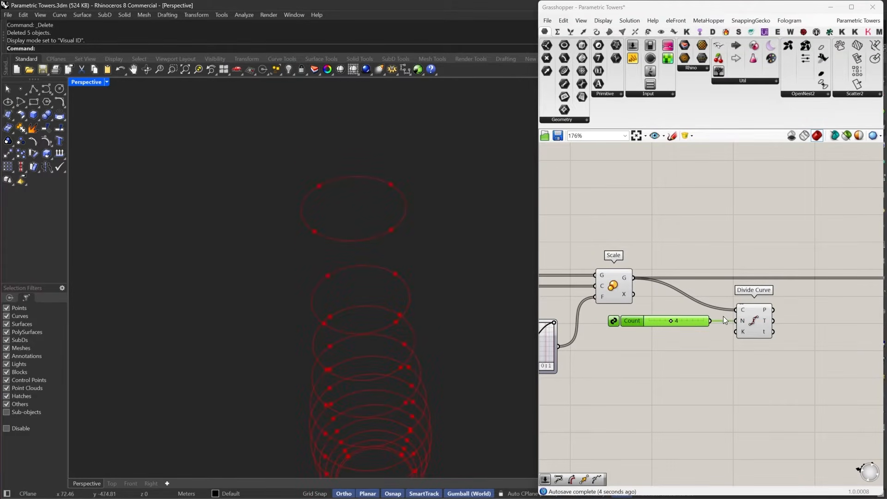
Step: Reposition the Count slider and Divide Curve so that they line up along their connecting wire
{"action": "right_click_drag", "start_coordinate": [723, 316], "coordinate": [653, 318]}
{"action": "left_click_drag", "start_coordinate": [614, 323], "coordinate": [626, 324]}
{"action": "right_click_drag", "start_coordinate": [684, 319], "coordinate": [647, 328]}
{"action": "left_click_drag", "start_coordinate": [650, 331], "coordinate": [668, 331]}
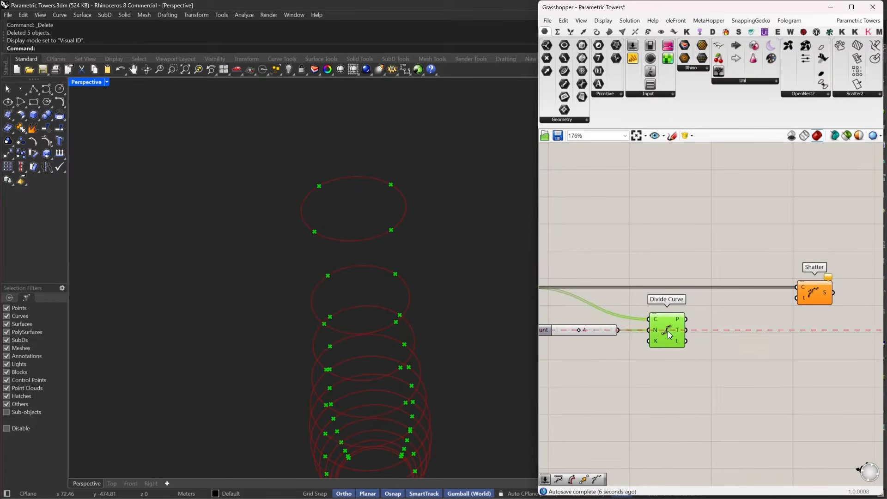
{"action": "right_click_drag", "start_coordinate": [718, 320], "coordinate": [738, 310]}
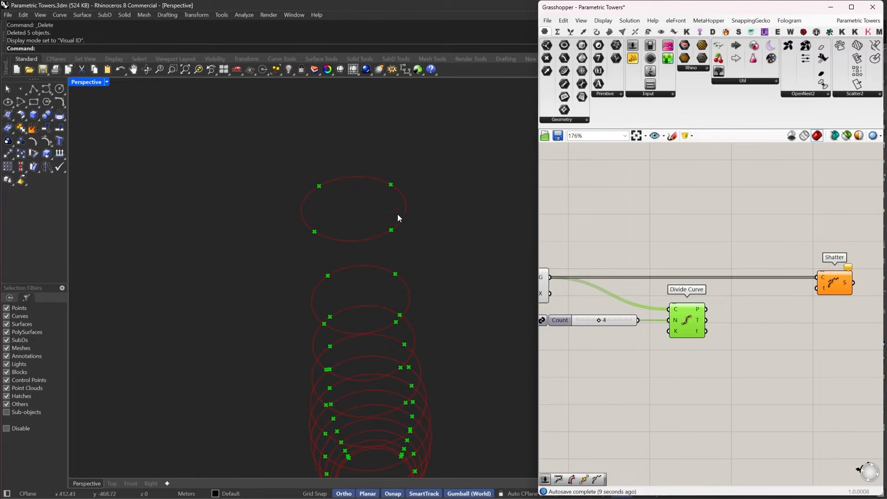
Step: Connect Divide Curve's t parameters output to Shatter's t input and move Shatter closer to Divide Curve
{"action": "right_click_drag", "start_coordinate": [703, 333], "coordinate": [659, 331]}
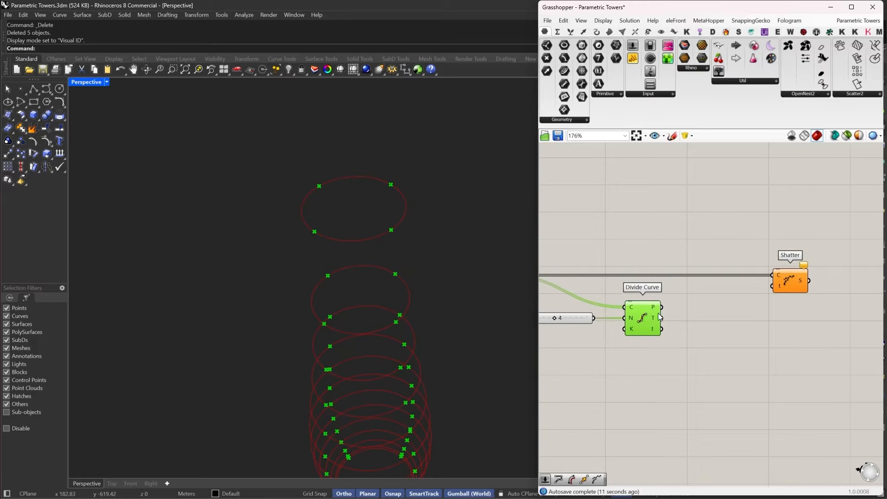
{"action": "left_click_drag", "start_coordinate": [659, 330], "coordinate": [772, 286]}
{"action": "left_click_drag", "start_coordinate": [789, 286], "coordinate": [758, 287]}
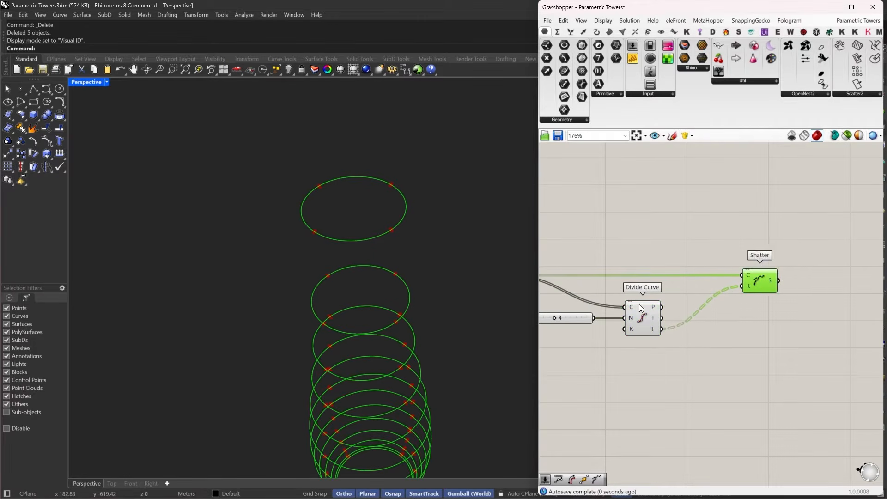
Step: Graft the Scale component's geometry output and shift Shatter nearer to Divide Curve
{"action": "right_click_drag", "start_coordinate": [639, 304], "coordinate": [691, 306]}
{"action": "right_click", "coordinate": [551, 276]}
{"action": "key", "text": "Escape"}
{"action": "right_click", "coordinate": [552, 276]}
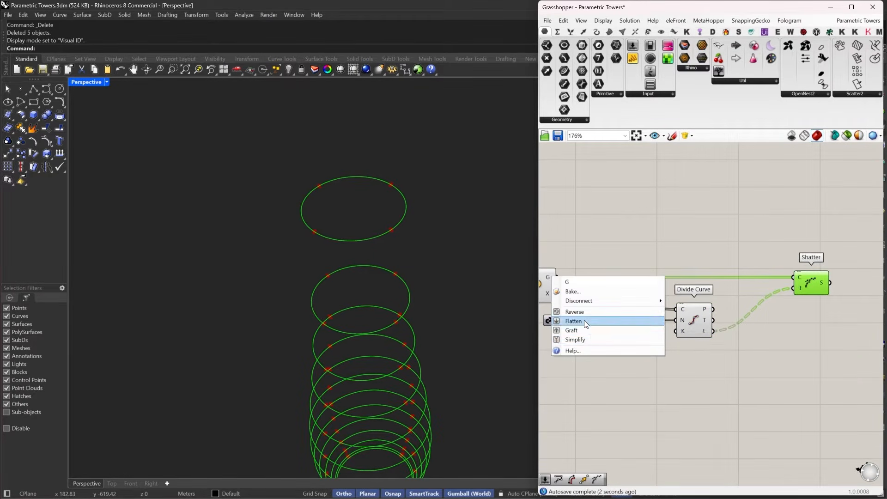
{"action": "left_click", "coordinate": [594, 339]}
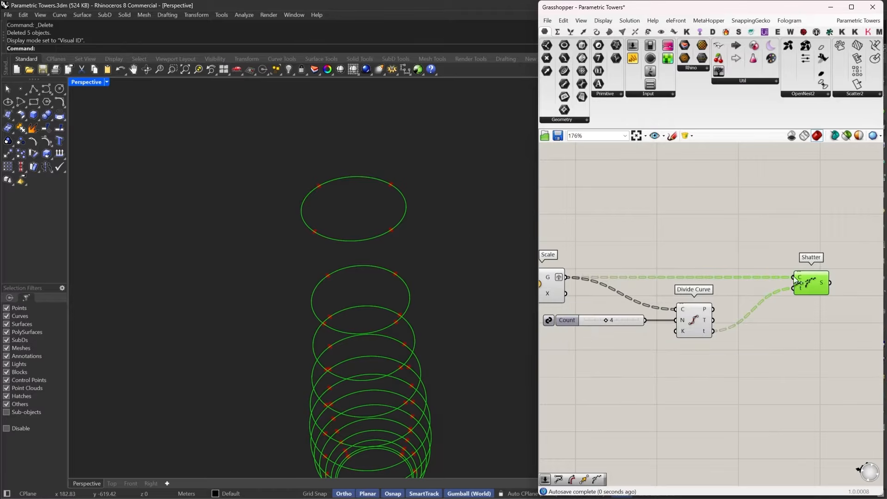
{"action": "right_click_drag", "start_coordinate": [811, 284], "coordinate": [777, 279]}
{"action": "left_click_drag", "start_coordinate": [777, 280], "coordinate": [724, 281]}
{"action": "right_click_drag", "start_coordinate": [752, 287], "coordinate": [672, 280]}
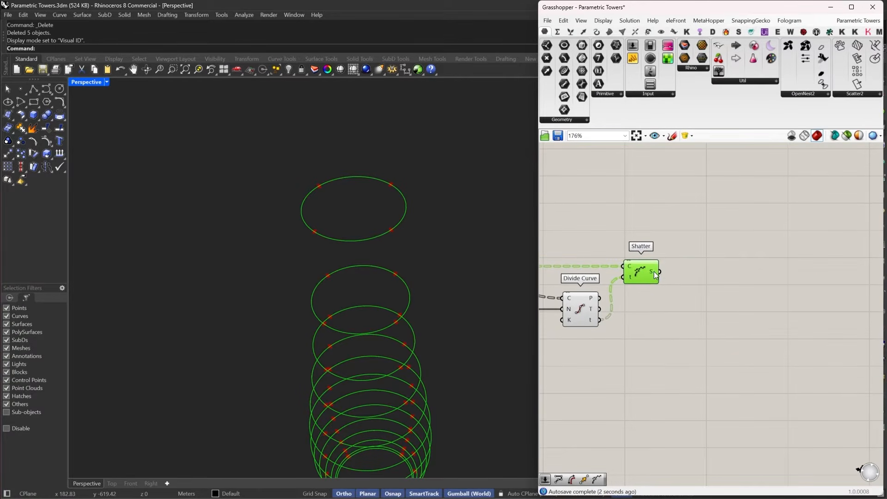
Step: Add a Tree Branch Check component and connect Shatter's segments output to its Data input
{"action": "mouse_move", "coordinate": [652, 271]}
{"action": "double_click", "coordinate": [690, 309]}
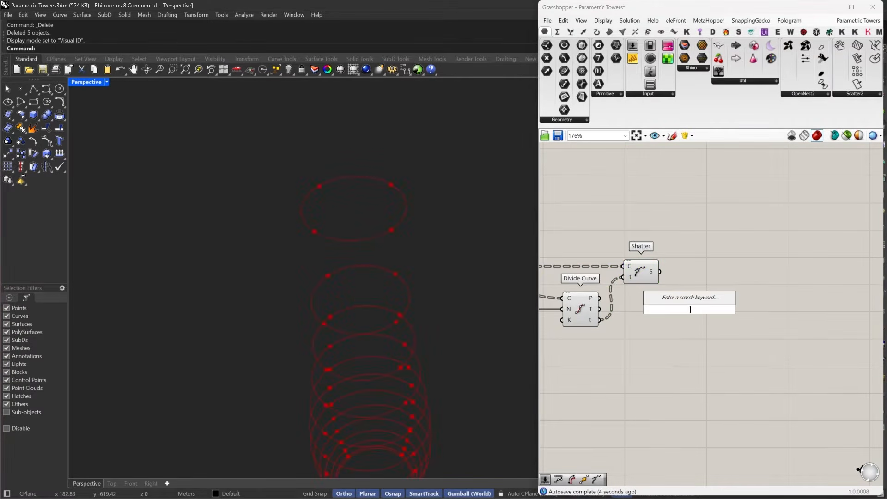
{"action": "type", "text": "tr br"}
{"action": "left_click", "coordinate": [683, 298]}
{"action": "left_click_drag", "start_coordinate": [660, 271], "coordinate": [755, 282]}
{"action": "scroll", "coordinate": [443, 285], "scroll_direction": "down", "scroll_amount": 2}
Step: Insert a Flip Matrix component between Shatter and Tree Branch Check, and examine the highlighted branch of segments on the tower
{"action": "double_click", "coordinate": [711, 301]}
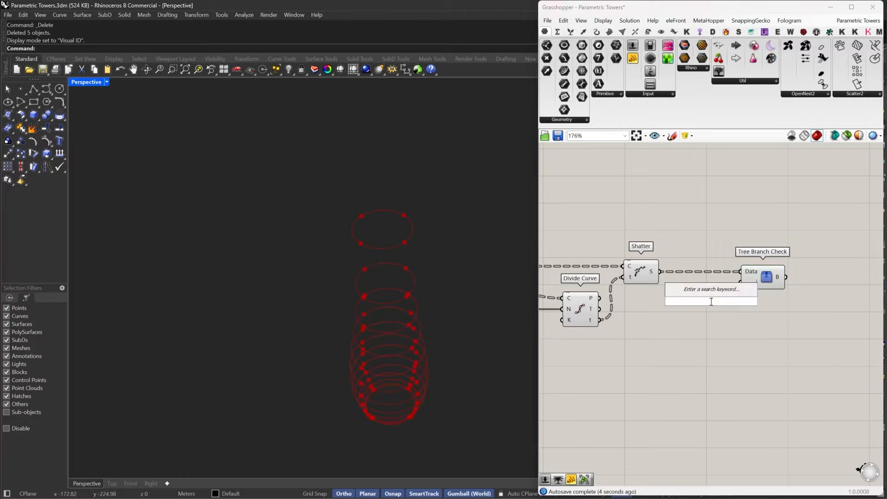
{"action": "type", "text": "flip"}
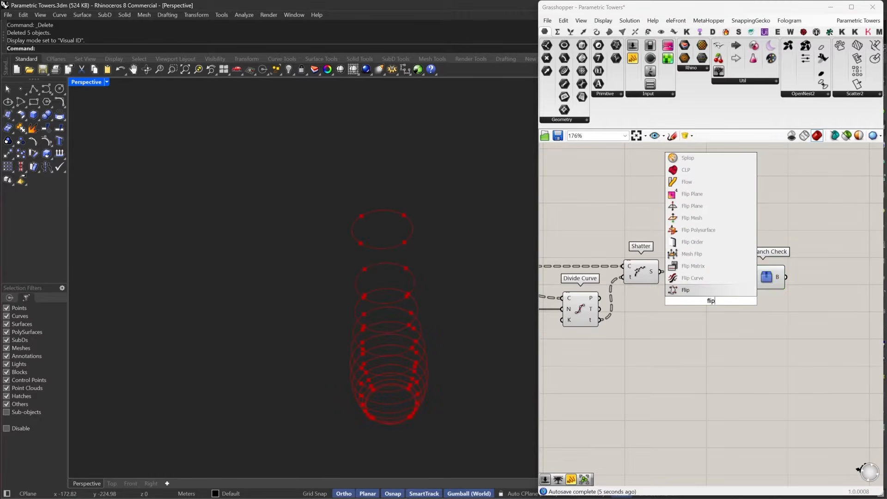
{"action": "left_click", "coordinate": [702, 263]}
{"action": "left_click_drag", "start_coordinate": [693, 301], "coordinate": [661, 272]}
{"action": "left_click_drag", "start_coordinate": [731, 301], "coordinate": [759, 279]}
{"action": "right_click_drag", "start_coordinate": [479, 418], "coordinate": [415, 403]}
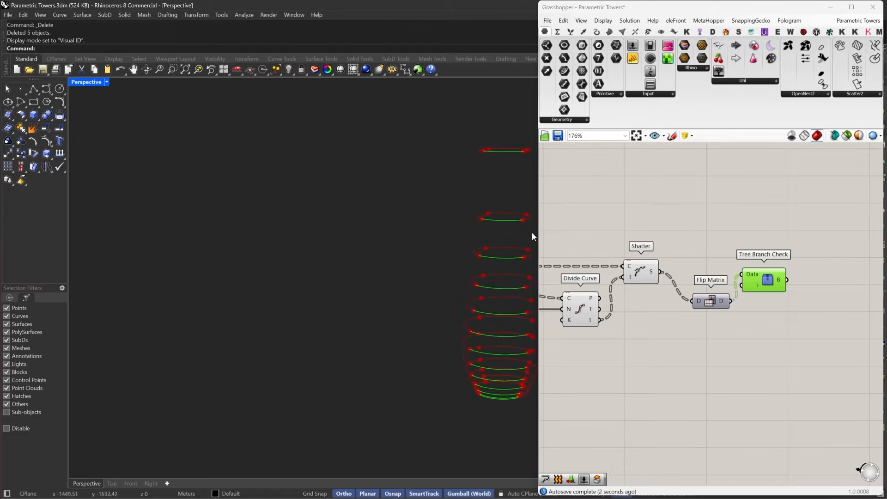
{"action": "scroll", "coordinate": [457, 281], "scroll_direction": "down", "scroll_amount": 4}
{"action": "right_click_drag", "start_coordinate": [458, 282], "coordinate": [360, 382]}
{"action": "scroll", "coordinate": [359, 380], "scroll_direction": "up", "scroll_amount": 3}
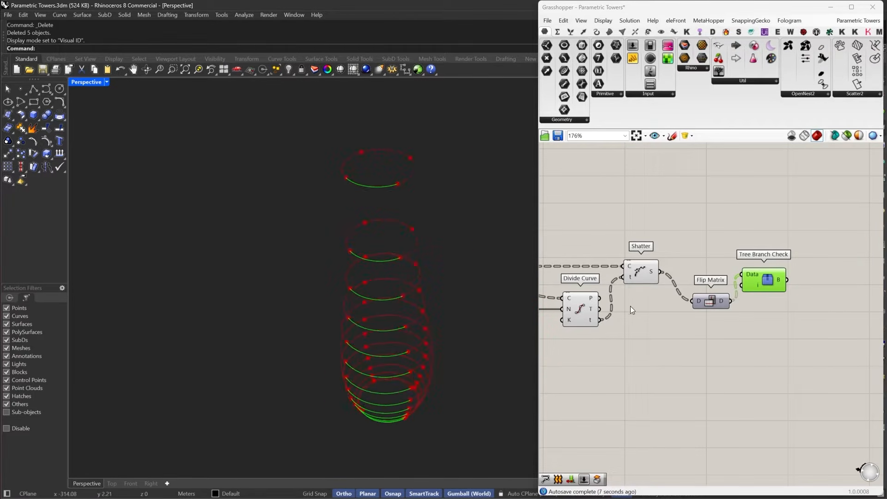
Step: Line up Flip Matrix with Shatter and move Tree Branch Check above the main wire
{"action": "left_click_drag", "start_coordinate": [702, 303], "coordinate": [701, 269]}
{"action": "right_click_drag", "start_coordinate": [752, 282], "coordinate": [706, 288]}
{"action": "left_click_drag", "start_coordinate": [706, 288], "coordinate": [781, 237]}
Step: Add an Evaluate Curve component, feed its curve input from Flip Matrix, and align it along the Flip Matrix wire
{"action": "double_click", "coordinate": [723, 315]}
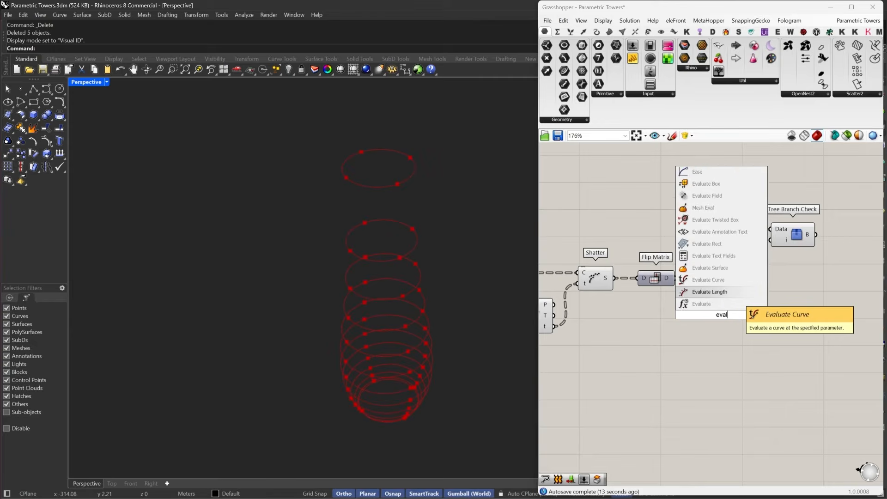
{"action": "left_click", "coordinate": [709, 268]}
{"action": "left_click_drag", "start_coordinate": [703, 306], "coordinate": [675, 278]}
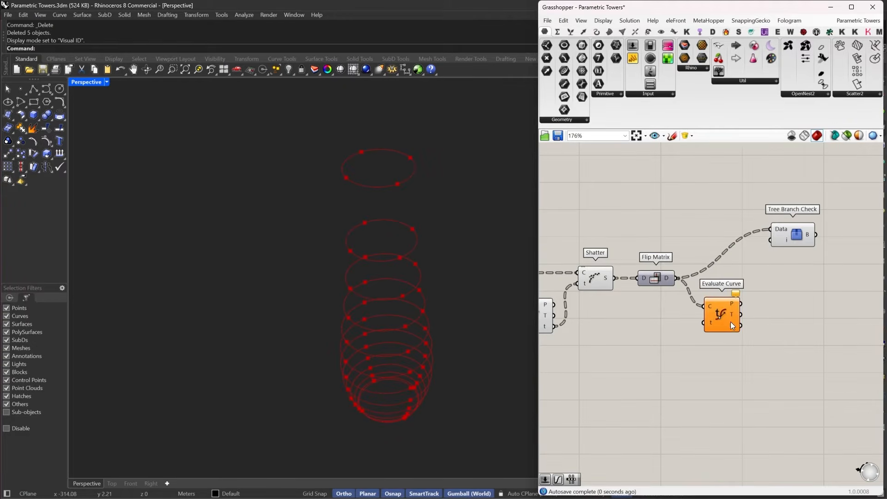
{"action": "left_click_drag", "start_coordinate": [730, 321], "coordinate": [853, 287]}
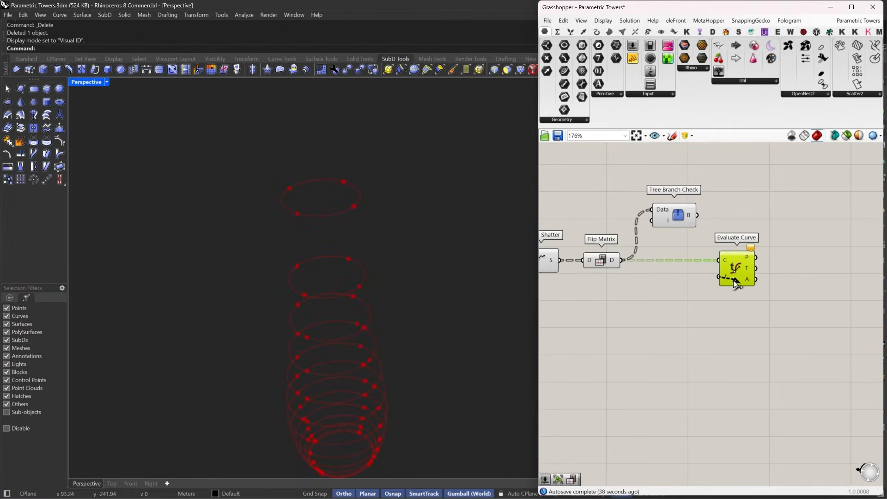
Step: Reparameterize Evaluate Curve's curve input and move the component farther from Flip Matrix
{"action": "right_click_drag", "start_coordinate": [723, 259], "coordinate": [725, 289]}
{"action": "right_click", "coordinate": [755, 269]}
{"action": "left_click", "coordinate": [783, 359]}
{"action": "left_click_drag", "start_coordinate": [725, 289], "coordinate": [828, 276]}
{"action": "scroll", "coordinate": [737, 275], "scroll_direction": "down", "scroll_amount": 3}
{"action": "right_click_drag", "start_coordinate": [744, 293], "coordinate": [744, 276]}
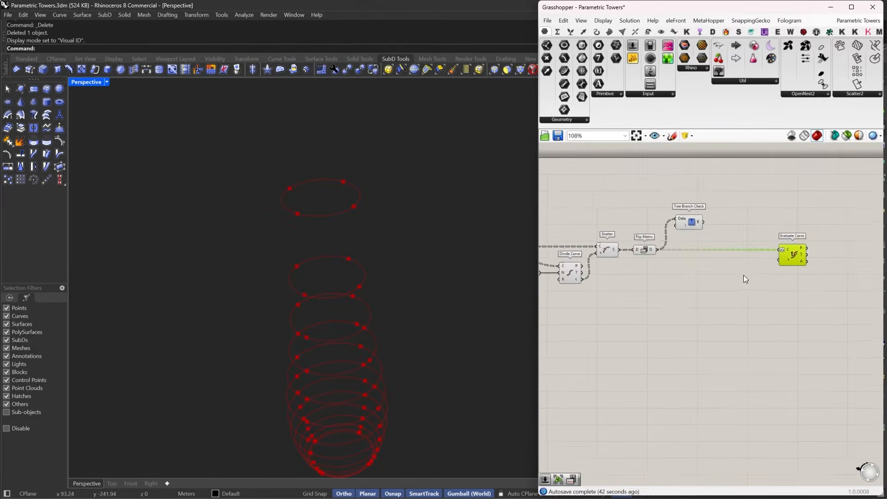
Step: Add a Graph Mapper, shrink its frame, and place it below the wire leading into Evaluate Curve
{"action": "scroll", "coordinate": [735, 274], "scroll_direction": "up", "scroll_amount": 3}
{"action": "right_click_drag", "start_coordinate": [663, 251], "coordinate": [654, 251]}
{"action": "double_click", "coordinate": [679, 275]}
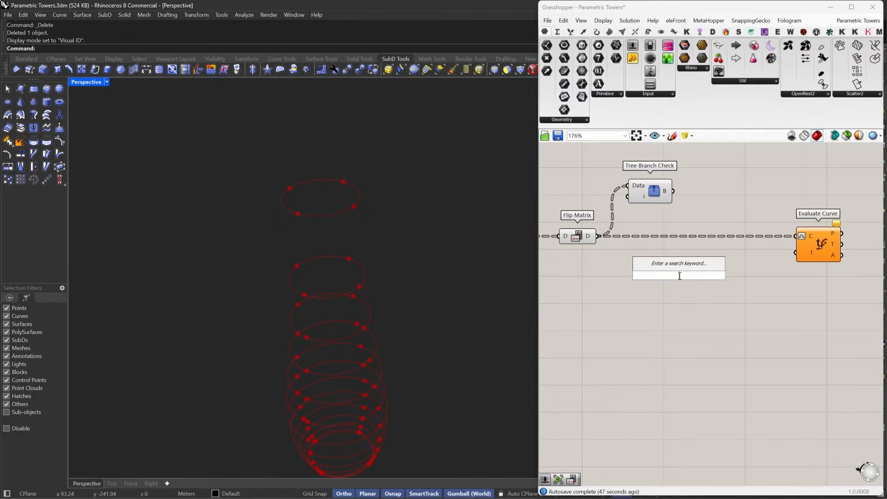
{"action": "type", "text": "gra"}
{"action": "left_click", "coordinate": [672, 193]}
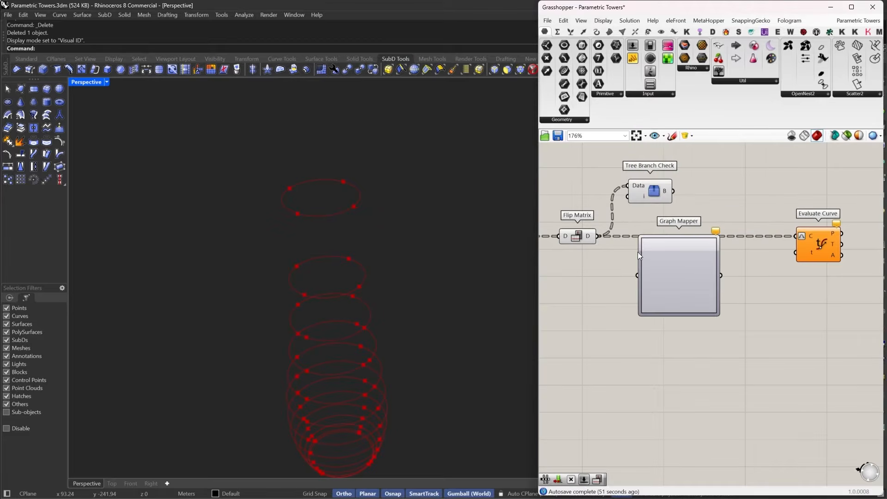
{"action": "left_click_drag", "start_coordinate": [640, 236], "coordinate": [662, 258]}
{"action": "left_click_drag", "start_coordinate": [703, 292], "coordinate": [758, 335]}
{"action": "right_click_drag", "start_coordinate": [730, 331], "coordinate": [754, 295]}
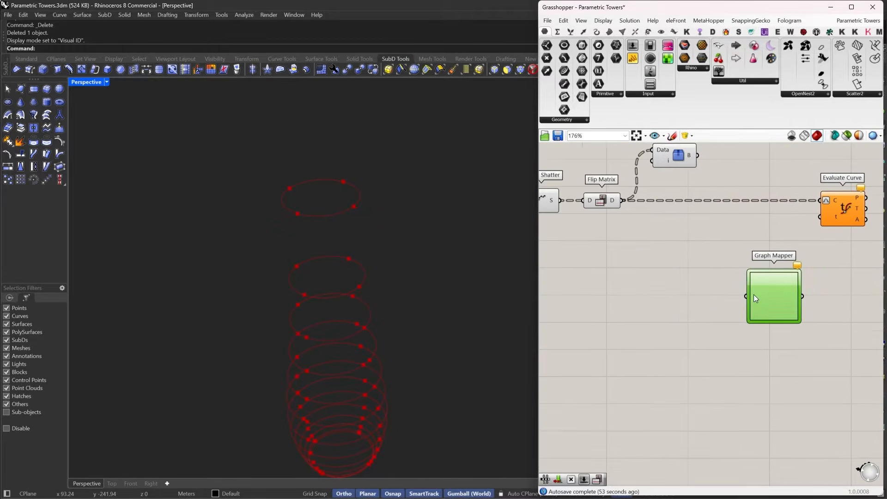
Step: Add a Range component, connect its output to the new Graph Mapper's input, and align the two components
{"action": "double_click", "coordinate": [694, 297]}
{"action": "type", "text": "range"}
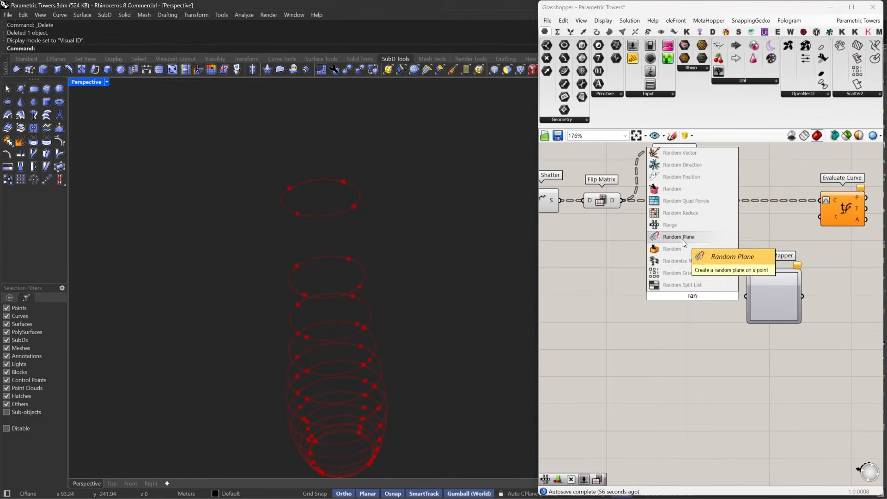
{"action": "left_click", "coordinate": [682, 239]}
{"action": "left_click_drag", "start_coordinate": [731, 295], "coordinate": [745, 297]}
{"action": "left_click_drag", "start_coordinate": [688, 298], "coordinate": [697, 299]}
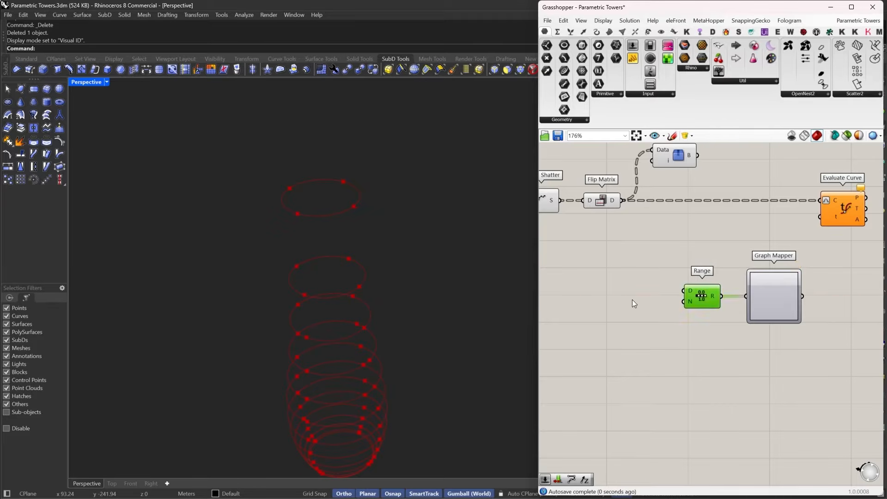
Step: Add a List Length component and connect its output to Range's N input
{"action": "double_click", "coordinate": [632, 299]}
{"action": "type", "text": "length"}
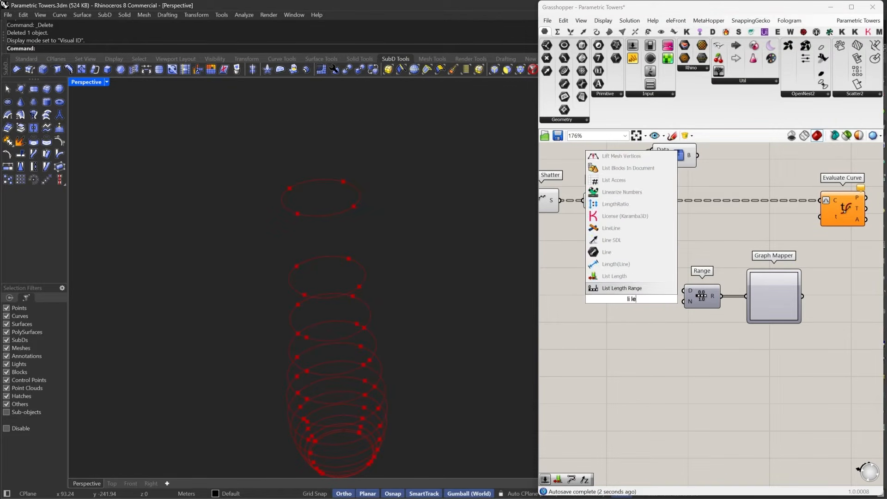
{"action": "left_click", "coordinate": [606, 292]}
{"action": "left_click_drag", "start_coordinate": [648, 299], "coordinate": [684, 291]}
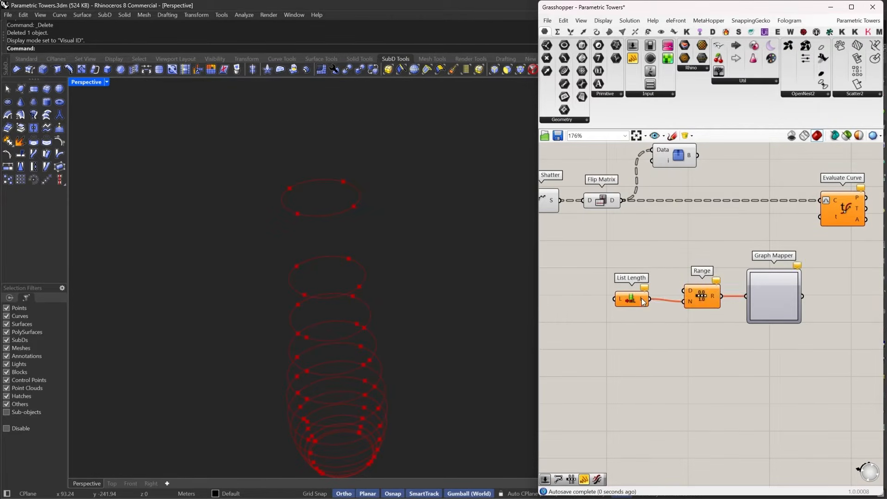
Step: Apply the expression x-1 to List Length's L output
{"action": "right_click", "coordinate": [641, 298]}
{"action": "mouse_move", "coordinate": [675, 362]}
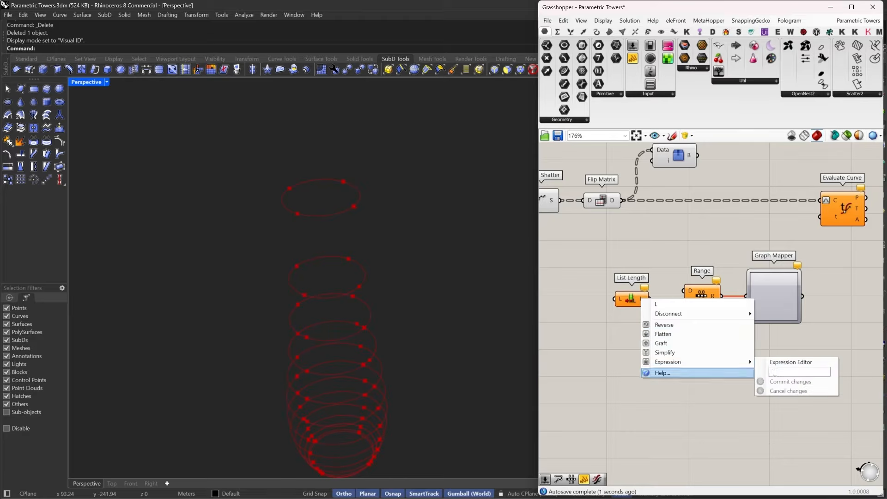
{"action": "left_click", "coordinate": [803, 372]}
{"action": "type", "text": "x-1"}
{"action": "left_click", "coordinate": [803, 382]}
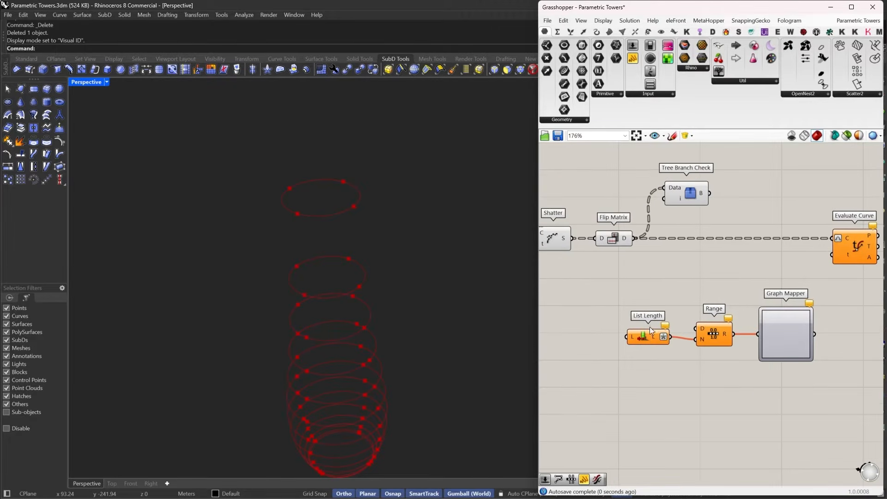
Step: Connect Flip Matrix's output to List Length's input and align the Graph Mapper with Range
{"action": "right_click_drag", "start_coordinate": [636, 336], "coordinate": [604, 345]}
{"action": "left_click_drag", "start_coordinate": [604, 346], "coordinate": [602, 249]}
{"action": "right_click_drag", "start_coordinate": [740, 306], "coordinate": [704, 312]}
{"action": "left_click_drag", "start_coordinate": [723, 371], "coordinate": [714, 371]}
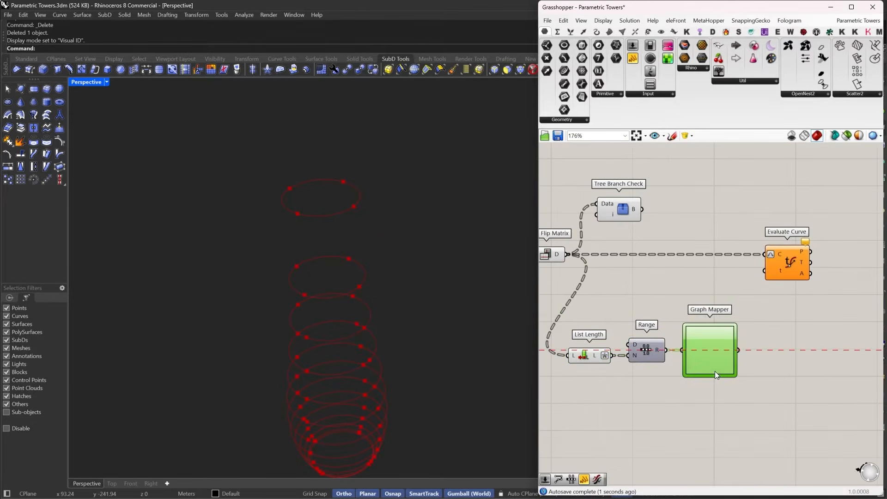
Step: Connect the Graph Mapper's output to Evaluate Curve's t input and set its graph type to Sine
{"action": "right_click_drag", "start_coordinate": [771, 346], "coordinate": [753, 332]}
{"action": "left_click_drag", "start_coordinate": [722, 332], "coordinate": [744, 255]}
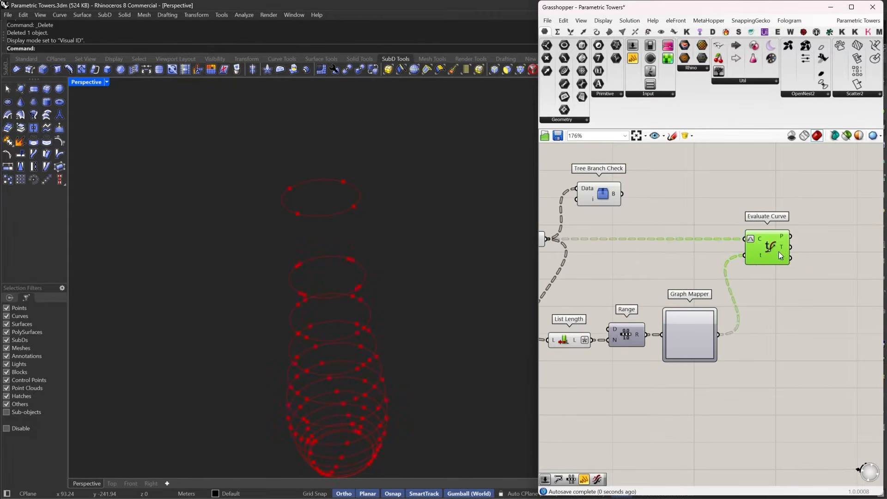
{"action": "right_click_drag", "start_coordinate": [685, 335], "coordinate": [698, 307]}
{"action": "right_click", "coordinate": [699, 308]}
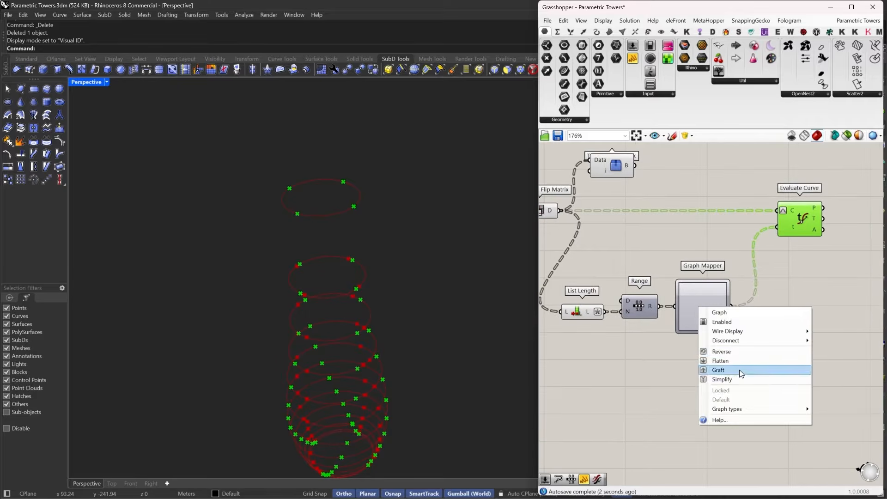
{"action": "mouse_move", "coordinate": [738, 408]}
{"action": "left_click", "coordinate": [834, 476]}
{"action": "right_click_drag", "start_coordinate": [781, 347], "coordinate": [767, 354]}
{"action": "right_click_drag", "start_coordinate": [701, 319], "coordinate": [706, 315]}
Step: Add a PolyLine component, connect Evaluate Curve's P output to its V input, and inspect the polylines on the tower
{"action": "right_click_drag", "start_coordinate": [853, 213], "coordinate": [780, 249]}
{"action": "double_click", "coordinate": [780, 249]}
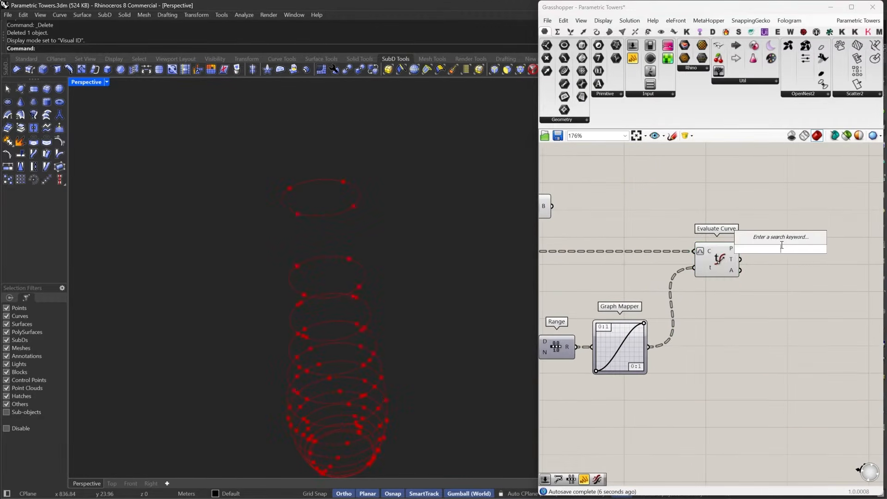
{"action": "type", "text": "pli"}
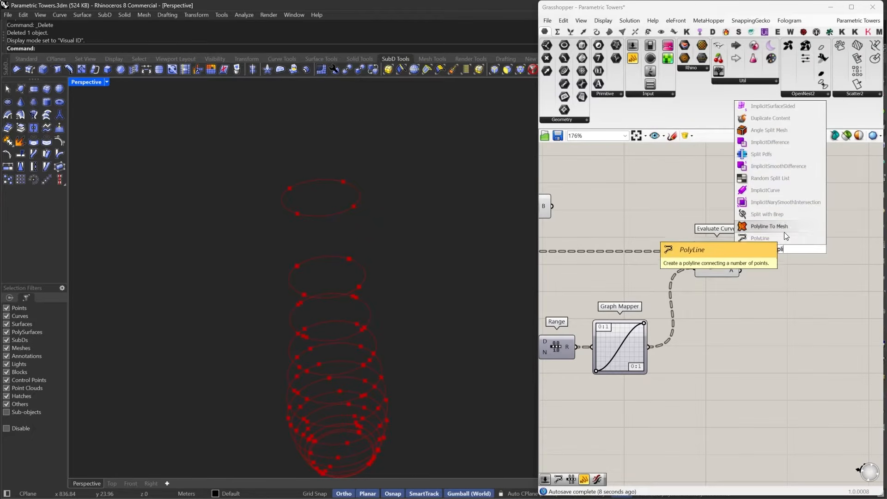
{"action": "left_click", "coordinate": [783, 233]}
{"action": "left_click_drag", "start_coordinate": [779, 236], "coordinate": [796, 253]}
{"action": "scroll", "coordinate": [456, 333], "scroll_direction": "down", "scroll_amount": 5}
{"action": "right_click_drag", "start_coordinate": [457, 334], "coordinate": [447, 305]}
{"action": "scroll", "coordinate": [439, 355], "scroll_direction": "up", "scroll_amount": 3}
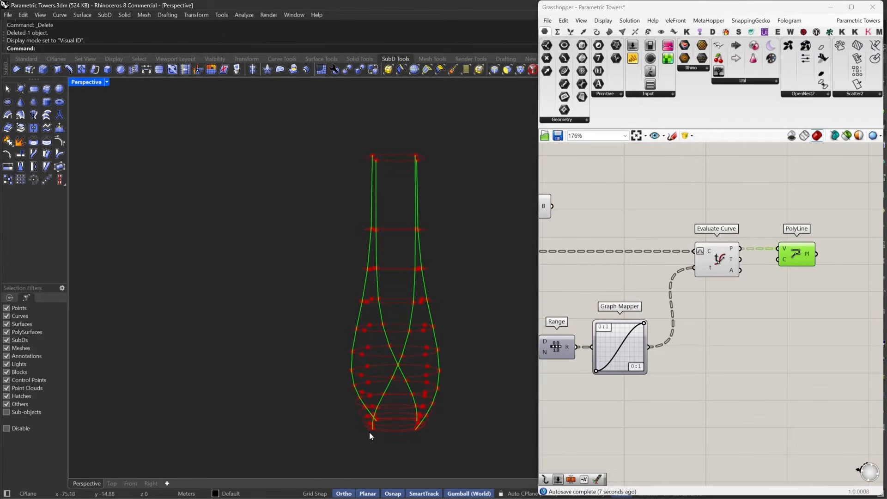
{"action": "scroll", "coordinate": [370, 434], "scroll_direction": "up", "scroll_amount": 5}
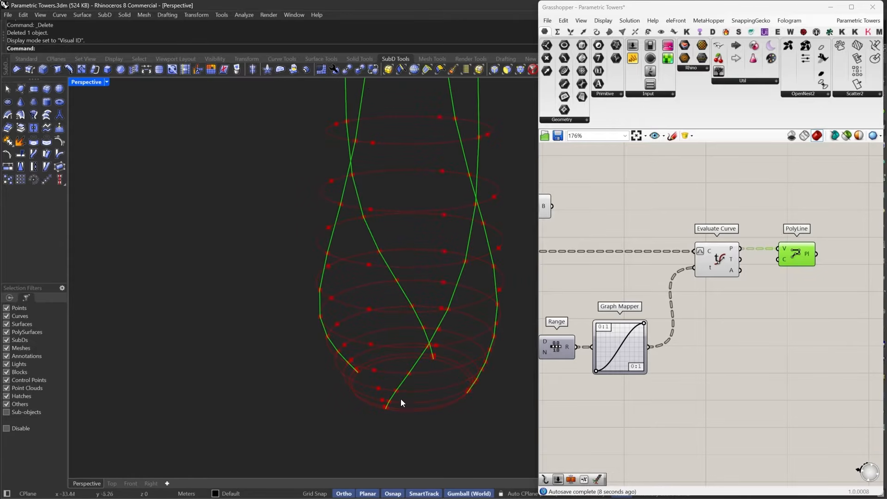
{"action": "right_click_drag", "start_coordinate": [481, 415], "coordinate": [402, 417]}
Step: Move List Length, Range and Graph Mapper together closer to the wire feeding Evaluate Curve
{"action": "right_click_drag", "start_coordinate": [778, 314], "coordinate": [828, 309]}
{"action": "left_click_drag", "start_coordinate": [733, 301], "coordinate": [572, 374]}
{"action": "scroll", "coordinate": [685, 337], "scroll_direction": "up", "scroll_amount": 1}
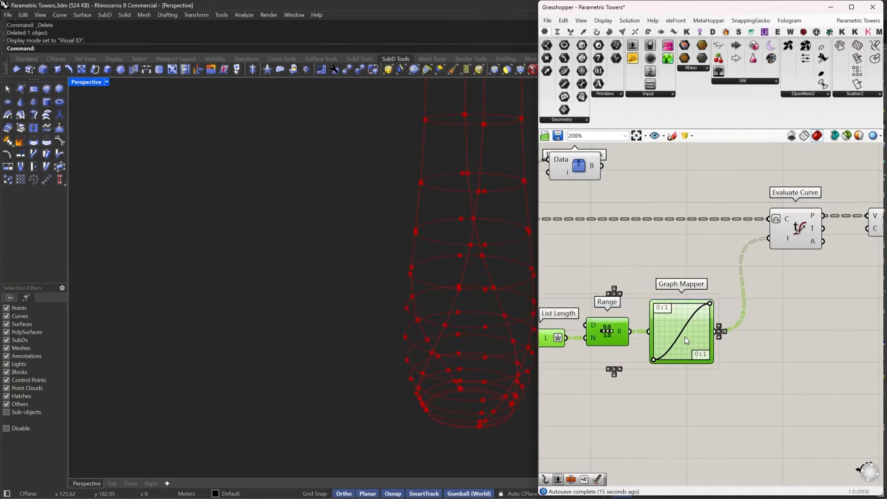
{"action": "left_click_drag", "start_coordinate": [685, 337], "coordinate": [700, 287]}
{"action": "right_click_drag", "start_coordinate": [717, 315], "coordinate": [680, 337]}
{"action": "left_click", "coordinate": [794, 322]}
{"action": "right_click_drag", "start_coordinate": [795, 322], "coordinate": [789, 314]}
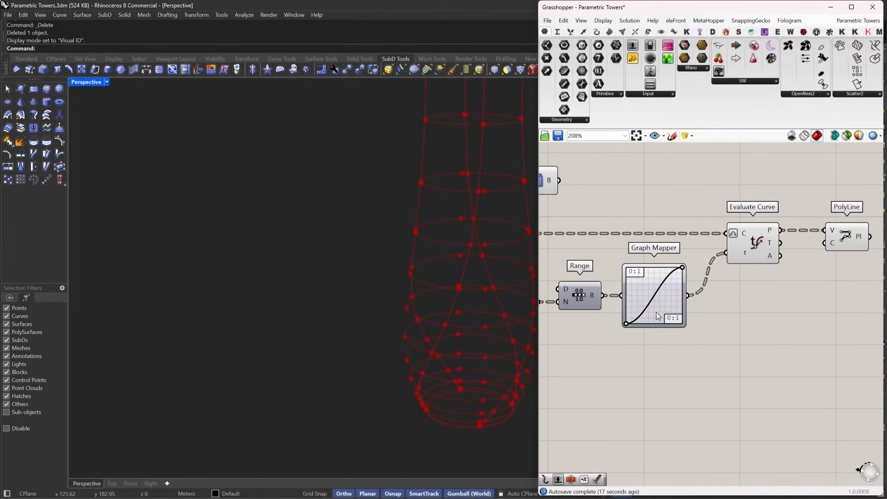
Step: Set the Graph Mapper's Y domain from 0.05 to 0.45 and inspect the polylines on the tower
{"action": "double_click", "coordinate": [656, 311]}
{"action": "double_click", "coordinate": [606, 279]}
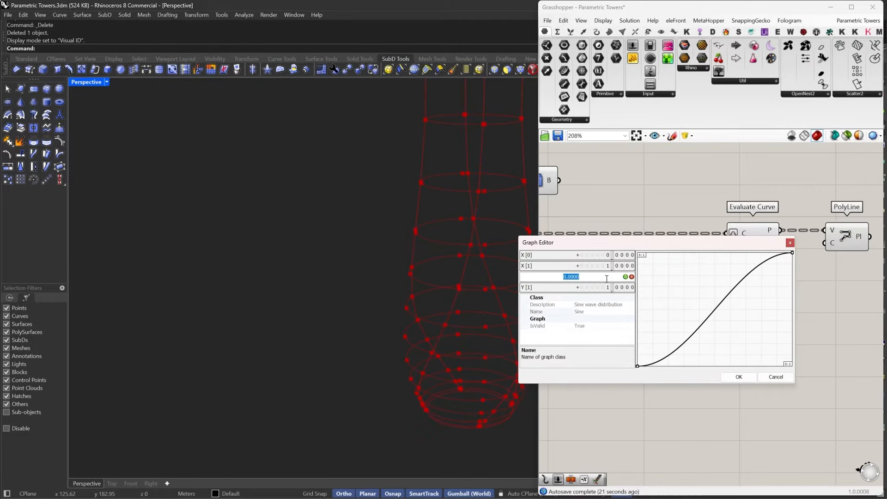
{"action": "type", "text": ".05"}
{"action": "key", "text": "Return"}
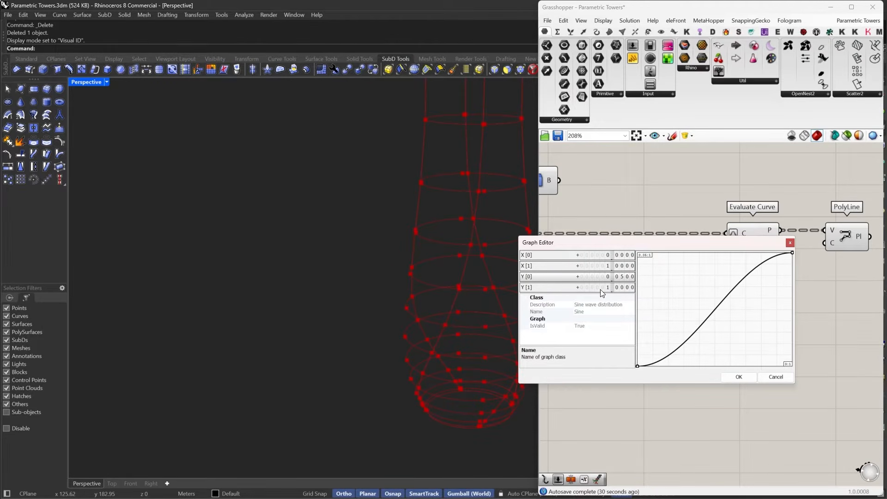
{"action": "double_click", "coordinate": [600, 290]}
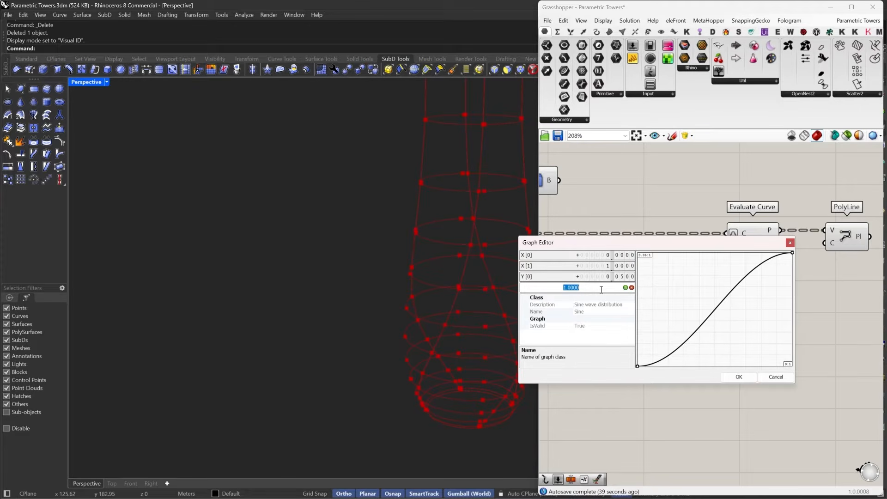
{"action": "type", "text": "0.45"}
{"action": "key", "text": "Return"}
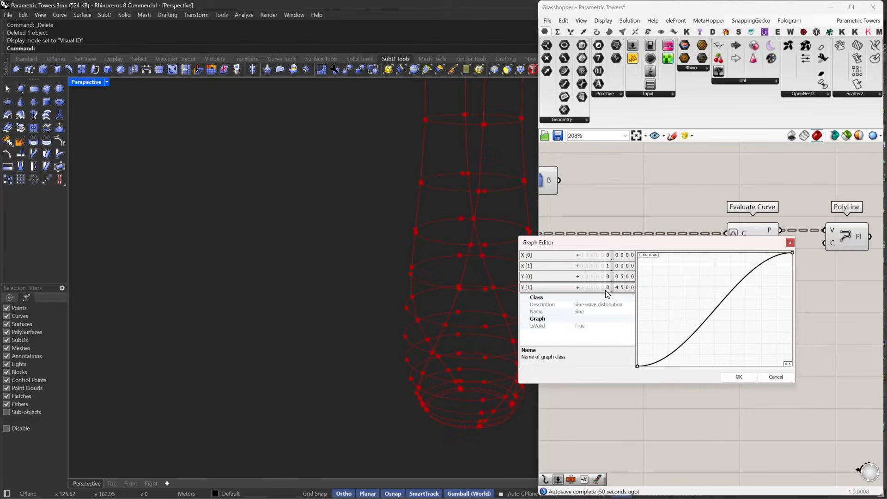
{"action": "left_click", "coordinate": [735, 377]}
{"action": "right_click_drag", "start_coordinate": [789, 257], "coordinate": [726, 266]}
{"action": "left_click", "coordinate": [781, 251]}
{"action": "right_click_drag", "start_coordinate": [525, 333], "coordinate": [470, 170]}
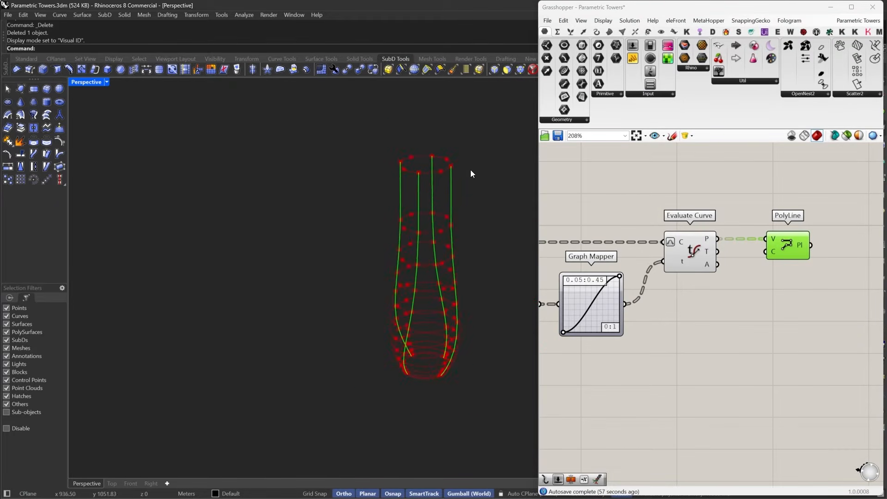
{"action": "scroll", "coordinate": [396, 232], "scroll_direction": "up", "scroll_amount": 3}
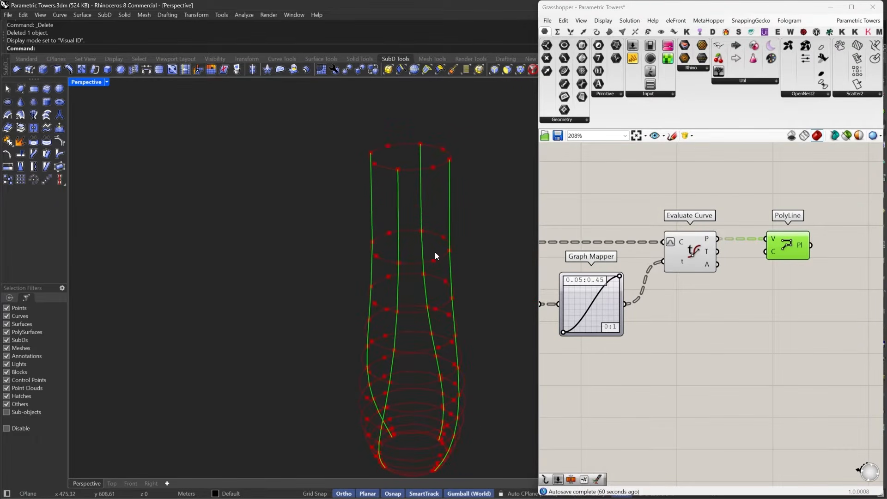
{"action": "right_click_drag", "start_coordinate": [435, 253], "coordinate": [447, 254]}
Step: Duplicate Evaluate Curve and PolyLine, place the copies below the originals, and move both pairs farther from the Graph Mapper
{"action": "right_click_drag", "start_coordinate": [717, 272], "coordinate": [679, 272]}
{"action": "left_click_drag", "start_coordinate": [783, 298], "coordinate": [654, 221]}
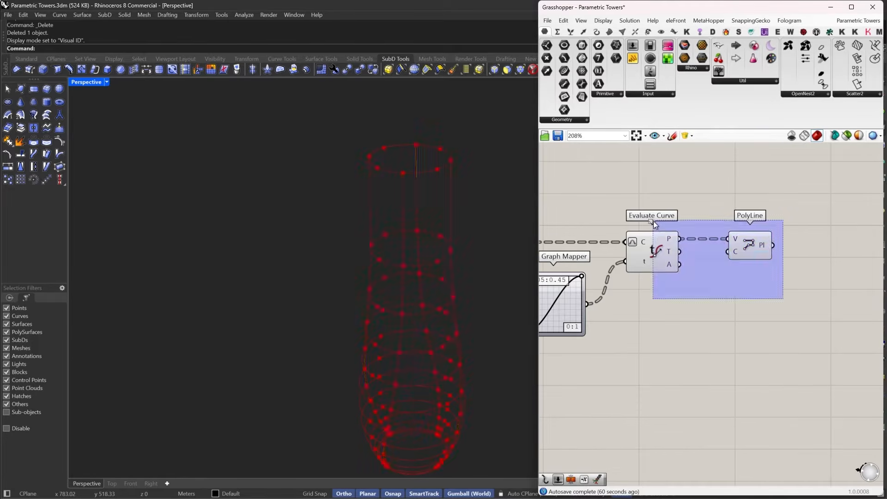
{"action": "right_click_drag", "start_coordinate": [660, 267], "coordinate": [717, 256]}
{"action": "key", "text": "ctrl+c"}
{"action": "key", "text": "ctrl+v"}
{"action": "left_click_drag", "start_coordinate": [717, 254], "coordinate": [714, 305]}
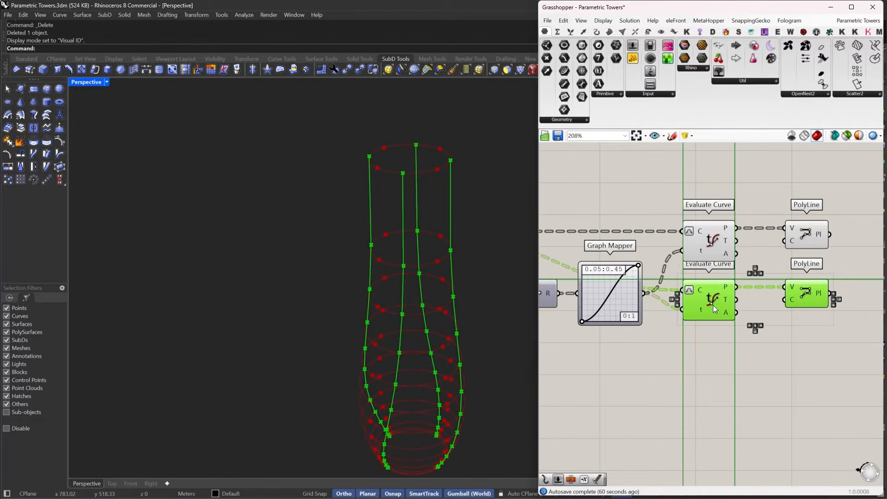
{"action": "right_click_drag", "start_coordinate": [688, 307], "coordinate": [675, 313]}
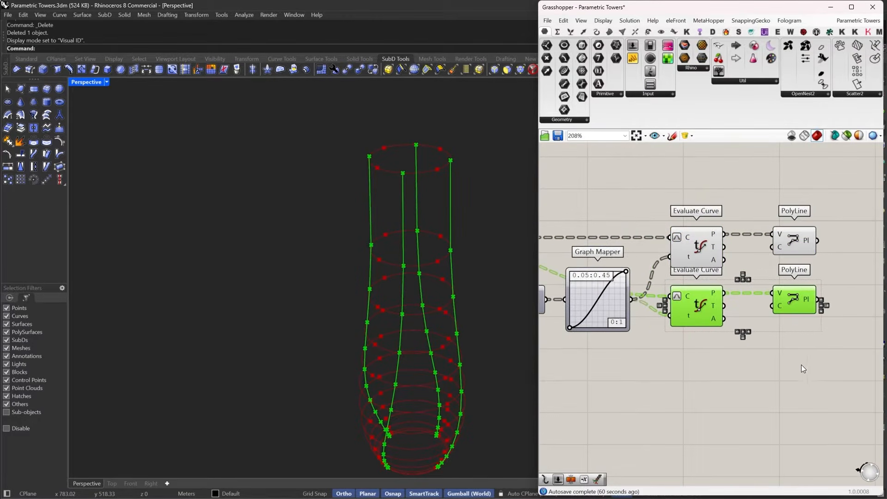
{"action": "left_click_drag", "start_coordinate": [802, 364], "coordinate": [659, 213]}
{"action": "left_click_drag", "start_coordinate": [697, 264], "coordinate": [730, 266]}
{"action": "left_click", "coordinate": [684, 307]}
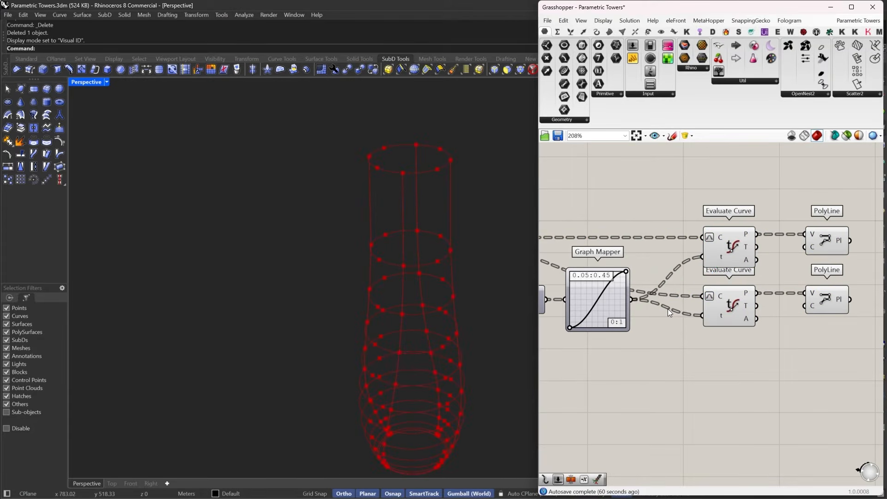
{"action": "double_click", "coordinate": [667, 309]}
{"action": "left_click_drag", "start_coordinate": [669, 308], "coordinate": [660, 248]}
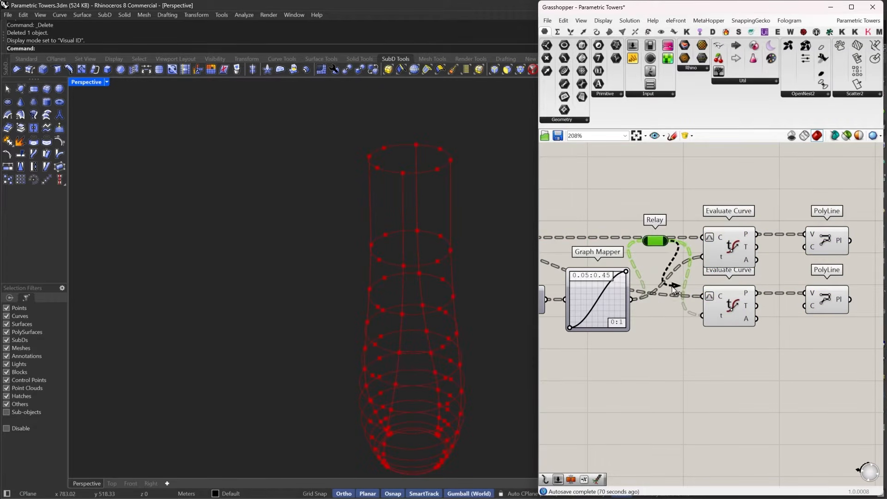
{"action": "left_click", "coordinate": [663, 263]}
{"action": "left_click", "coordinate": [657, 240]}
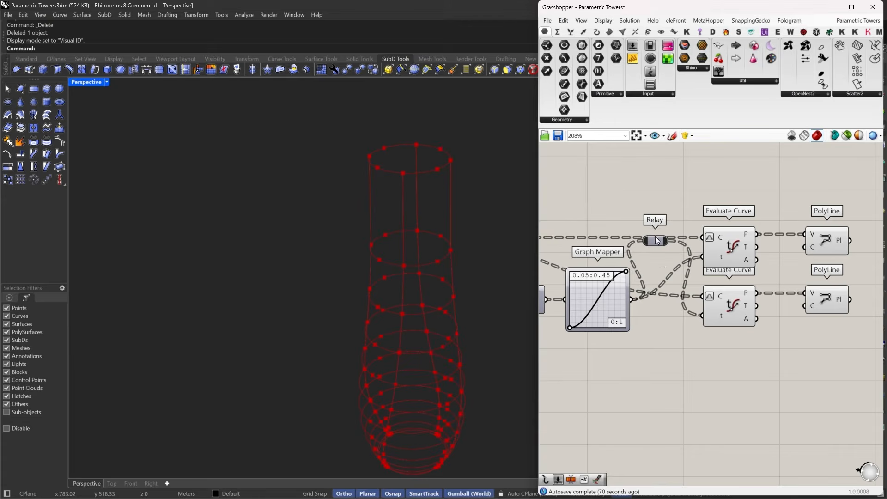
{"action": "key", "text": "Delete"}
Step: Insert a Relay on the Flip Matrix wire, feed both Evaluate Curve C inputs through it, and align it with the upper one
{"action": "double_click", "coordinate": [622, 237]}
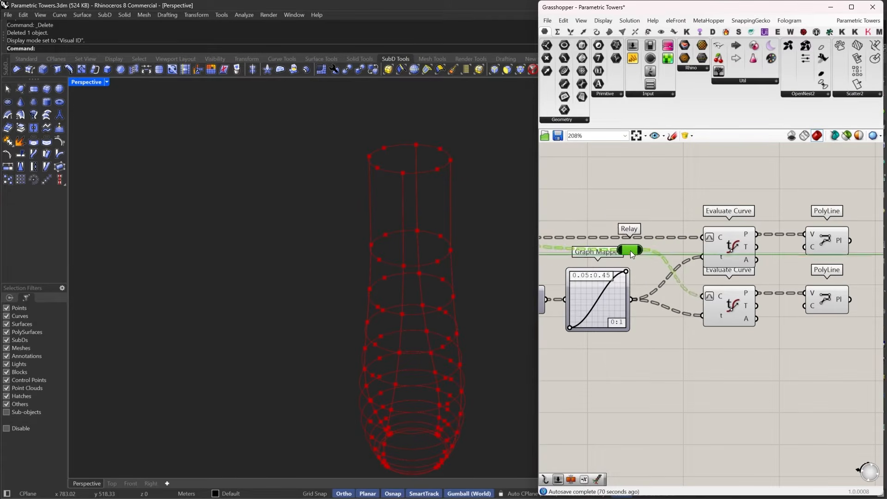
{"action": "left_click_drag", "start_coordinate": [711, 235], "coordinate": [712, 238]}
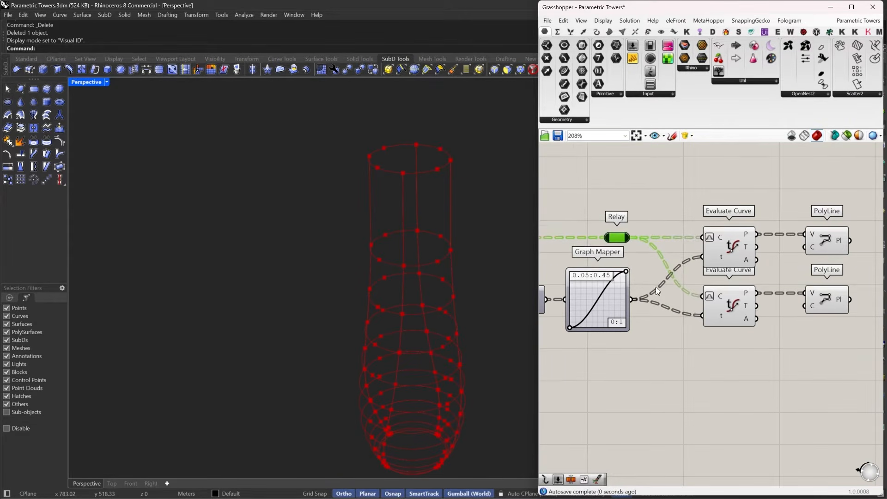
Step: Apply the expression 1-x to the t input of the duplicated Evaluate Curve
{"action": "right_click_drag", "start_coordinate": [690, 328], "coordinate": [644, 275]}
{"action": "right_click", "coordinate": [652, 271]}
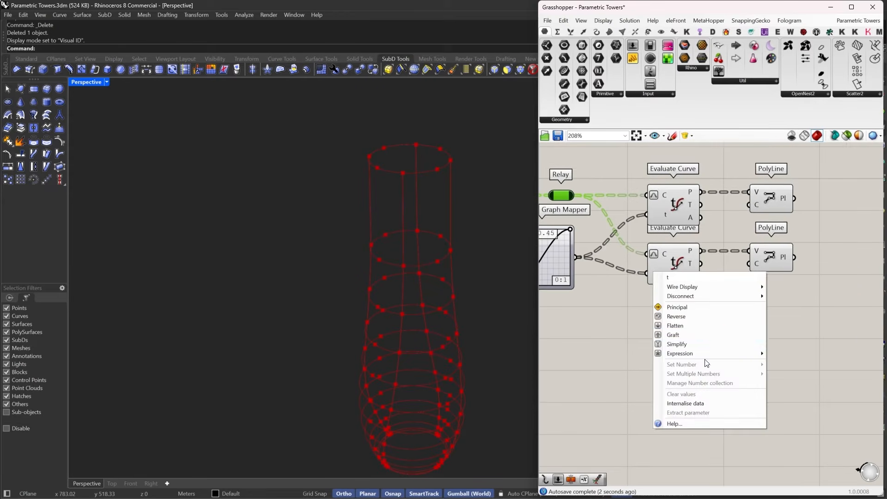
{"action": "mouse_move", "coordinate": [686, 354]}
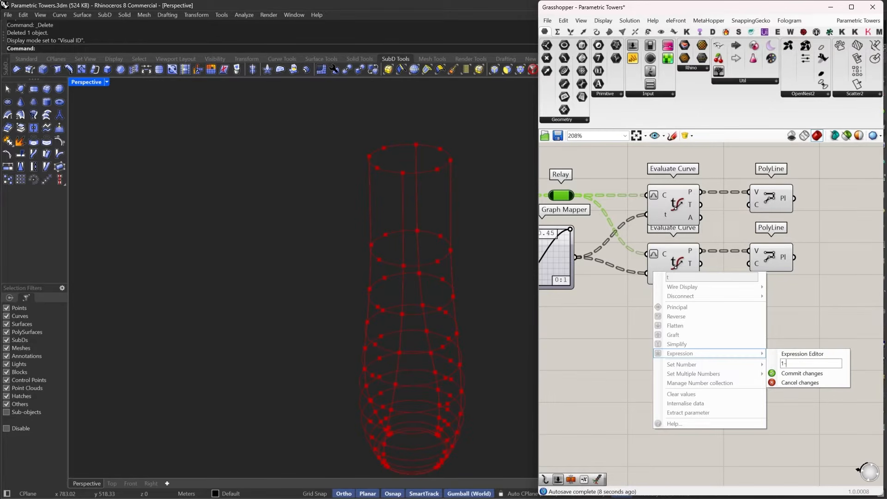
{"action": "type", "text": "1-x"}
{"action": "left_click", "coordinate": [802, 374]}
Step: Select both PolyLine components and examine the two sets of polylines around the tower
{"action": "left_click_drag", "start_coordinate": [812, 336], "coordinate": [749, 175]}
{"action": "right_click_drag", "start_coordinate": [362, 348], "coordinate": [365, 422]}
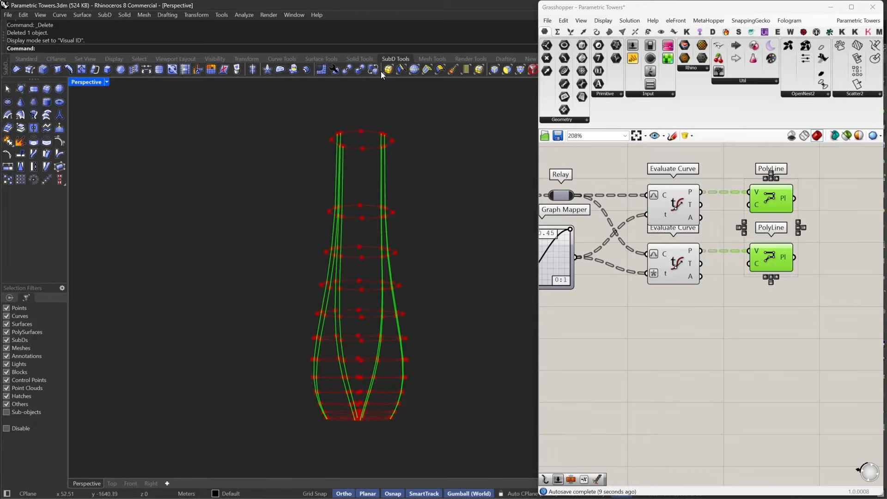
{"action": "right_click_drag", "start_coordinate": [761, 318], "coordinate": [792, 342]}
{"action": "scroll", "coordinate": [811, 332], "scroll_direction": "down", "scroll_amount": 3}
{"action": "left_click", "coordinate": [792, 342]}
{"action": "right_click_drag", "start_coordinate": [608, 336], "coordinate": [640, 334]}
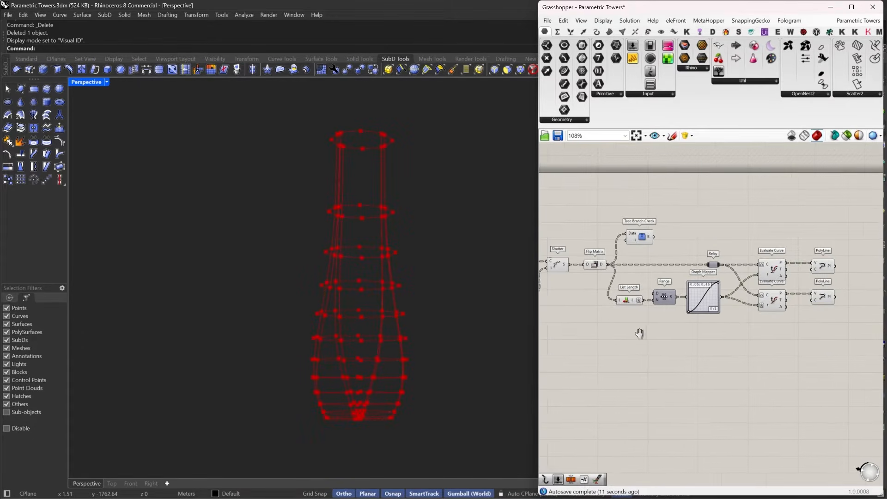
{"action": "right_click_drag", "start_coordinate": [735, 322], "coordinate": [728, 327]}
{"action": "right_click_drag", "start_coordinate": [400, 319], "coordinate": [381, 365]}
{"action": "scroll", "coordinate": [328, 360], "scroll_direction": "up", "scroll_amount": 5}
Step: Add a number slider with the value 2 and connect it to Range's D input
{"action": "scroll", "coordinate": [657, 299], "scroll_direction": "up", "scroll_amount": 3}
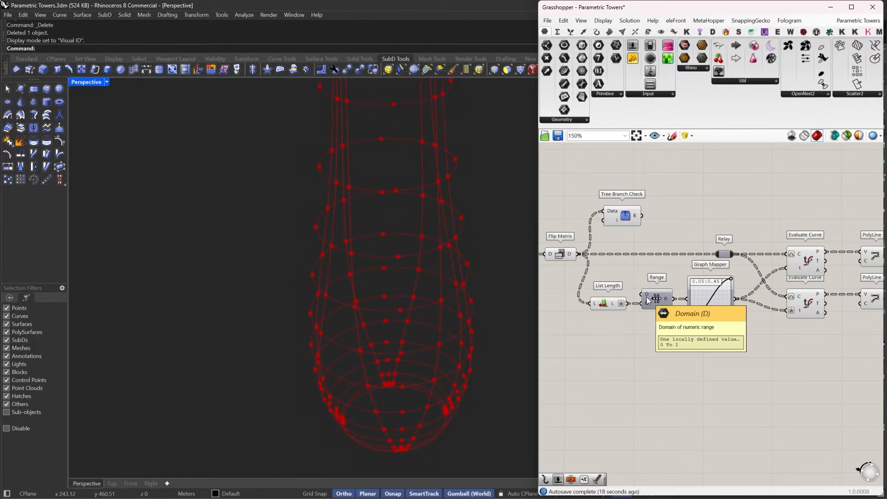
{"action": "double_click", "coordinate": [612, 355]}
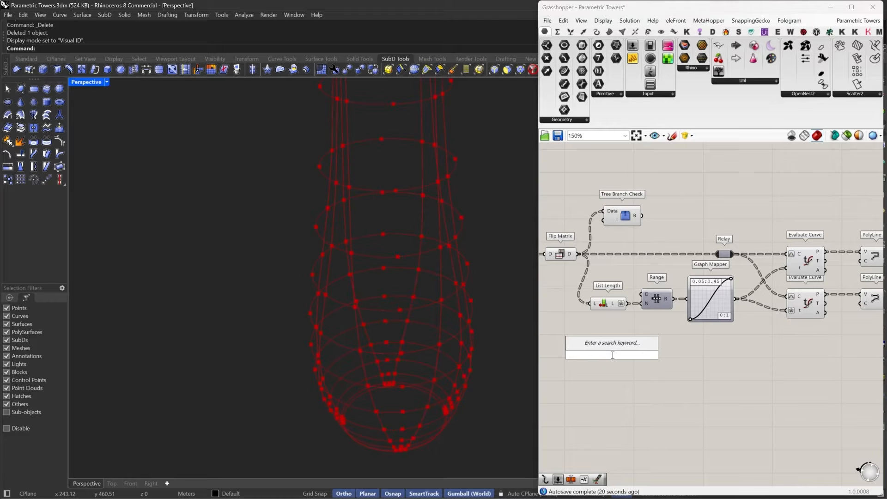
{"action": "type", "text": "2"}
{"action": "key", "text": "Return"}
{"action": "scroll", "coordinate": [625, 298], "scroll_direction": "up", "scroll_amount": 3}
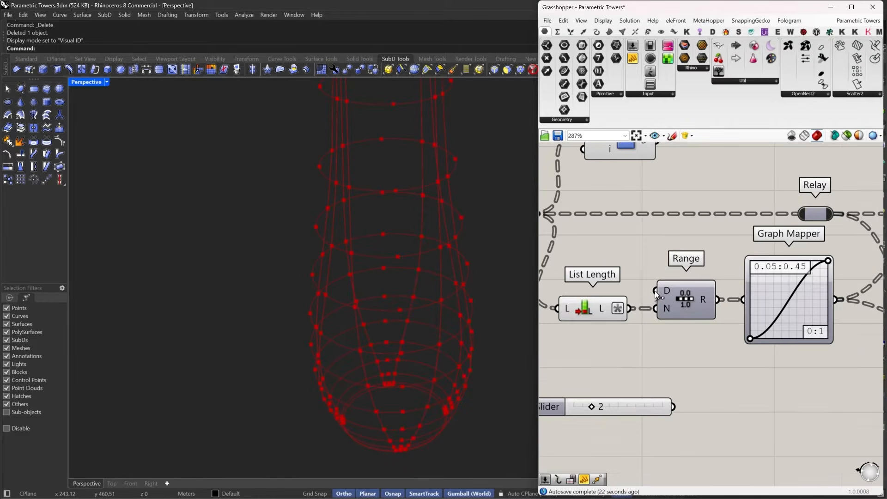
{"action": "left_click_drag", "start_coordinate": [655, 290], "coordinate": [673, 406]}
Step: Select both PolyLine components to check the tower, and raise the Domain slider to 10
{"action": "scroll", "coordinate": [561, 368], "scroll_direction": "down", "scroll_amount": 3}
{"action": "right_click_drag", "start_coordinate": [751, 350], "coordinate": [638, 315]}
{"action": "left_click_drag", "start_coordinate": [815, 309], "coordinate": [776, 249]}
{"action": "right_click_drag", "start_coordinate": [385, 320], "coordinate": [404, 325]}
{"action": "right_click_drag", "start_coordinate": [400, 412], "coordinate": [414, 354]}
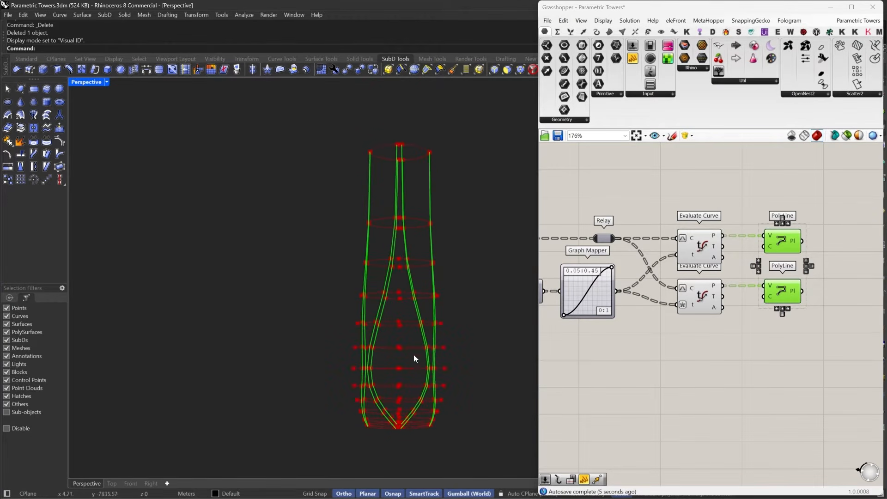
{"action": "right_click_drag", "start_coordinate": [649, 343], "coordinate": [841, 336]}
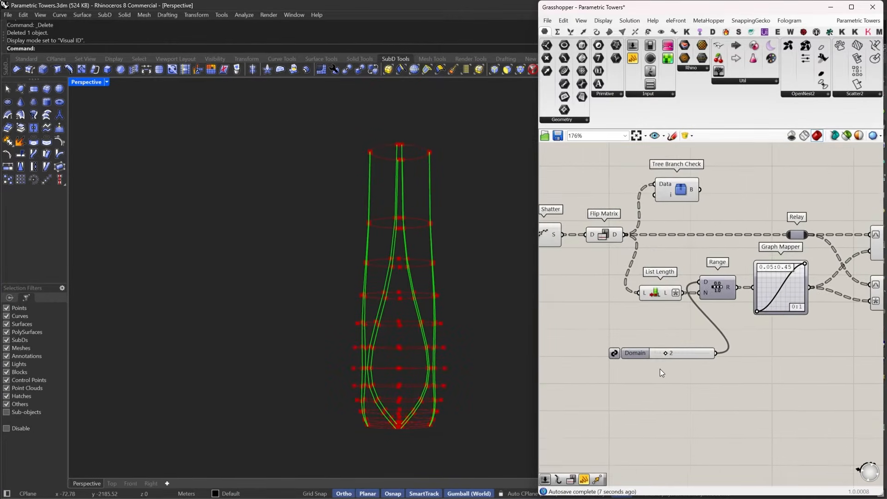
{"action": "scroll", "coordinate": [660, 368], "scroll_direction": "up", "scroll_amount": 4}
{"action": "left_click_drag", "start_coordinate": [673, 340], "coordinate": [764, 353]}
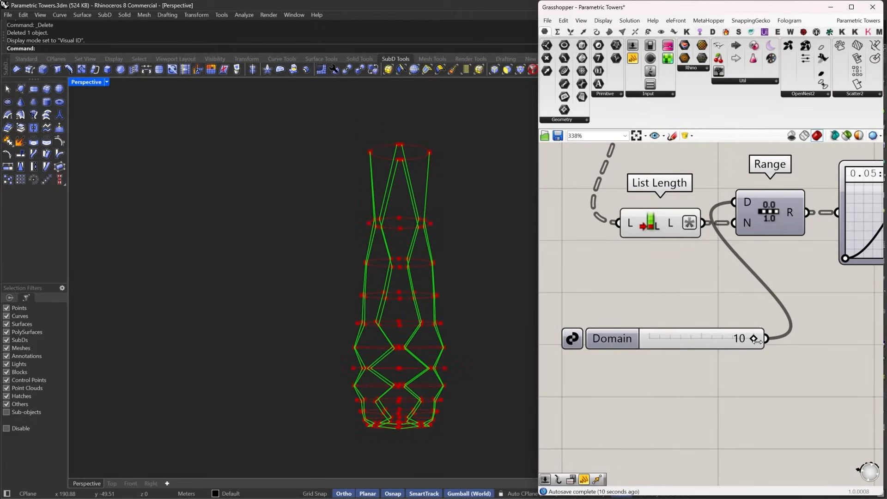
Step: Set the Domain slider to 4 and move the mirrored Evaluate Curve and PolyLine pair lower to make room between the pairs
{"action": "left_click_drag", "start_coordinate": [751, 341], "coordinate": [693, 345]}
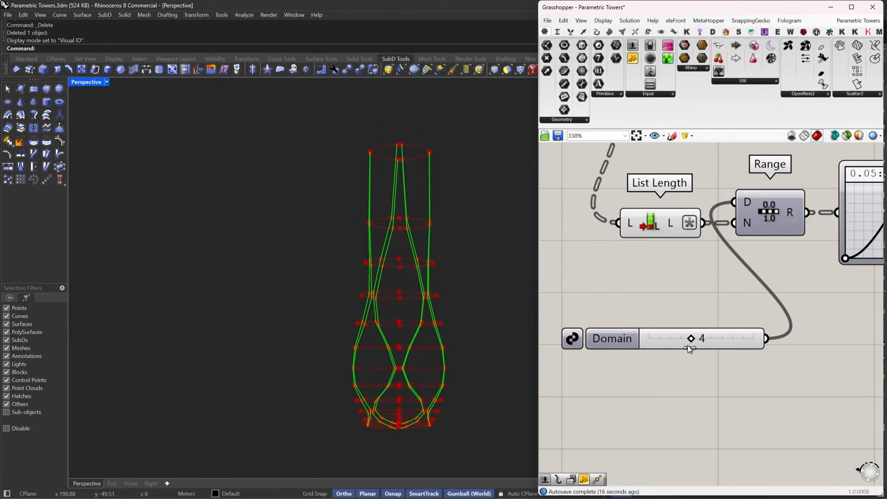
{"action": "left_click_drag", "start_coordinate": [688, 346], "coordinate": [669, 174]}
{"action": "right_click_drag", "start_coordinate": [777, 301], "coordinate": [633, 321]}
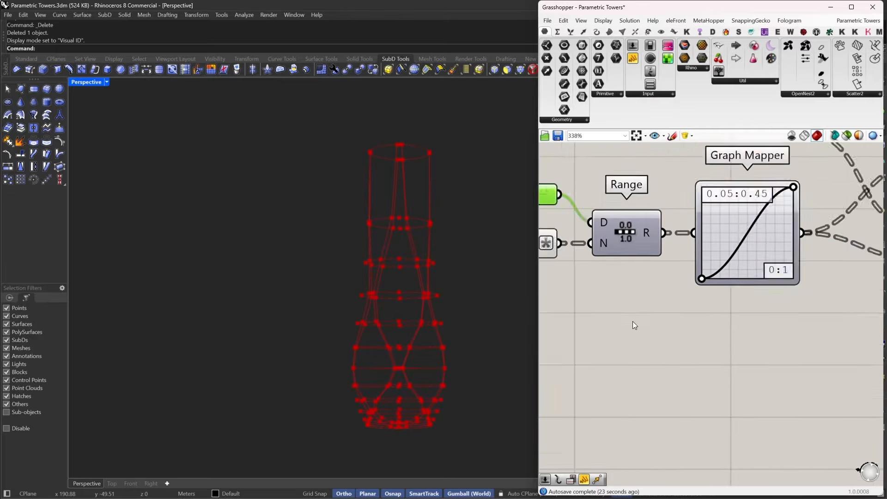
{"action": "scroll", "coordinate": [633, 319], "scroll_direction": "down", "scroll_amount": 3}
{"action": "right_click_drag", "start_coordinate": [844, 291], "coordinate": [682, 301]}
{"action": "left_click_drag", "start_coordinate": [759, 334], "coordinate": [625, 275]}
{"action": "right_click_drag", "start_coordinate": [647, 307], "coordinate": [678, 306]}
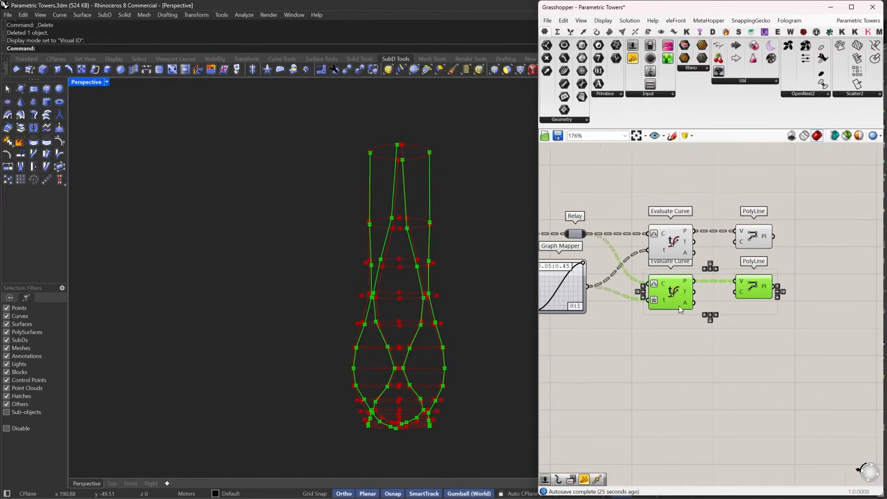
{"action": "left_click_drag", "start_coordinate": [669, 300], "coordinate": [669, 343]}
{"action": "left_click", "coordinate": [669, 392]}
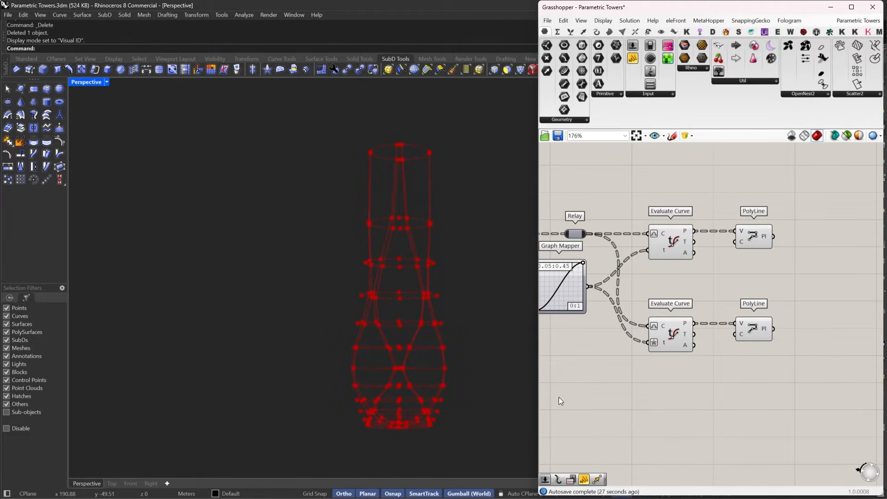
Step: Duplicate the mirrored Evaluate Curve and PolyLine pair into the gap between the two existing pairs
{"action": "left_click_drag", "start_coordinate": [811, 392], "coordinate": [637, 308]}
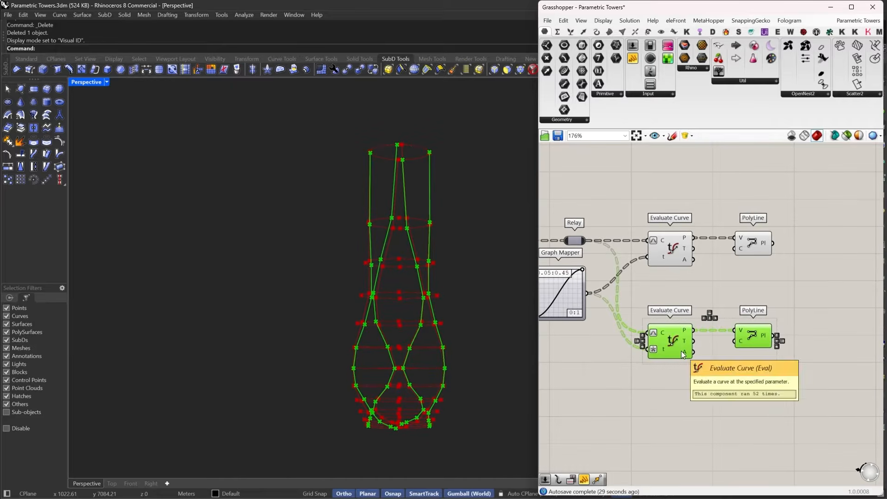
{"action": "left_click_drag", "start_coordinate": [681, 351], "coordinate": [670, 299], "text": "alt"}
{"action": "left_click", "coordinate": [729, 318]}
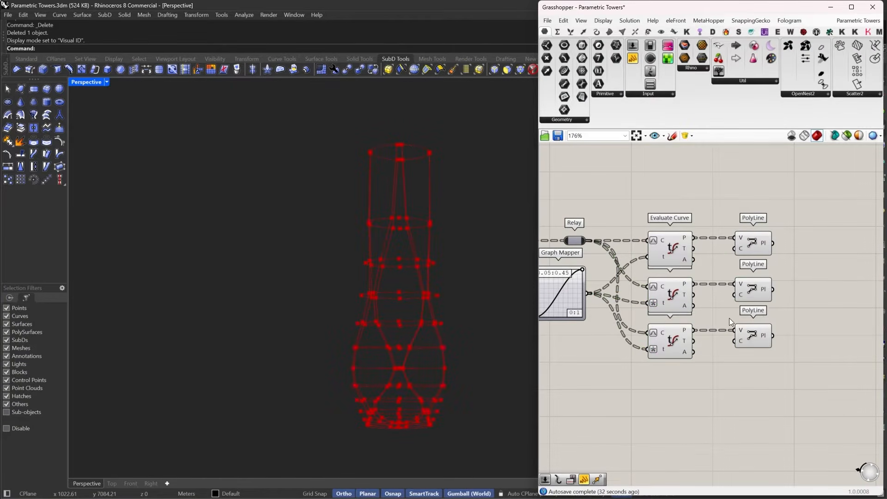
Step: Clear the expression on the t input of the middle Evaluate Curve
{"action": "right_click_drag", "start_coordinate": [651, 304], "coordinate": [680, 316]}
{"action": "right_click", "coordinate": [680, 316]}
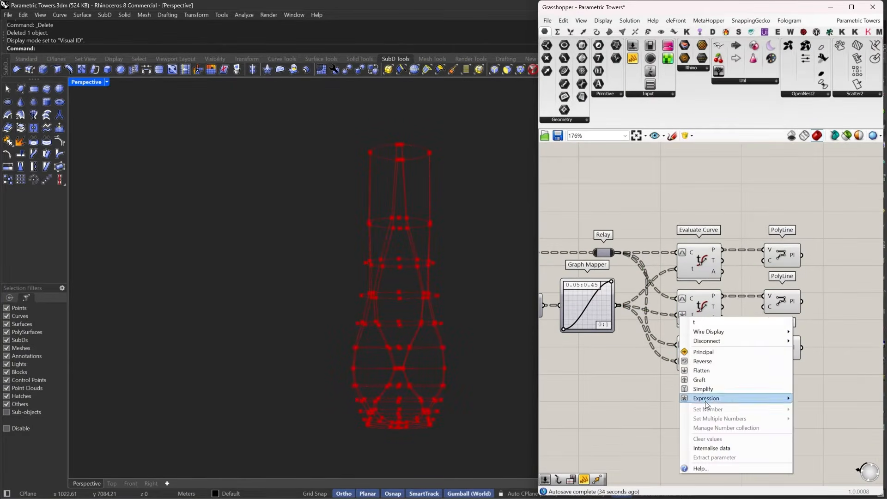
{"action": "mouse_move", "coordinate": [707, 398]}
{"action": "key", "text": "BackSpace"}
{"action": "key", "text": "BackSpace"}
{"action": "key", "text": "BackSpace"}
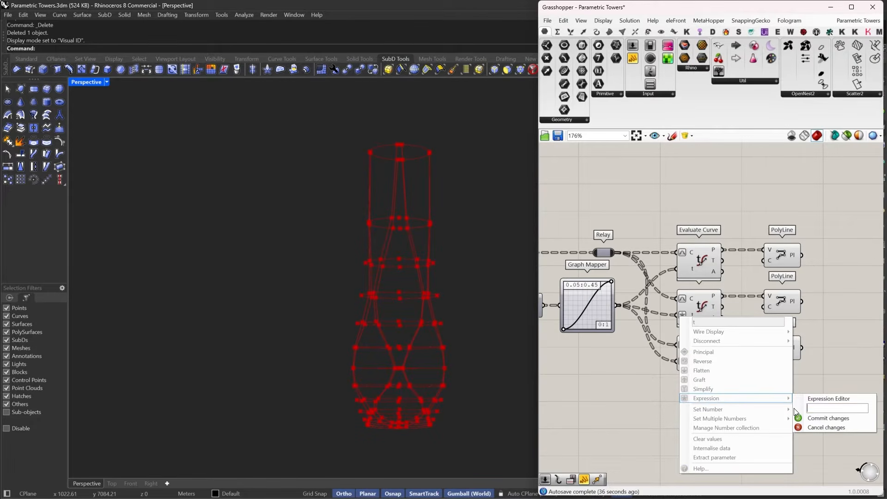
{"action": "key", "text": "Return"}
Step: Add a panel containing 0.5 and connect it to the t input of the middle Evaluate Curve
{"action": "double_click", "coordinate": [614, 379]}
{"action": "type", "text": "Panel"}
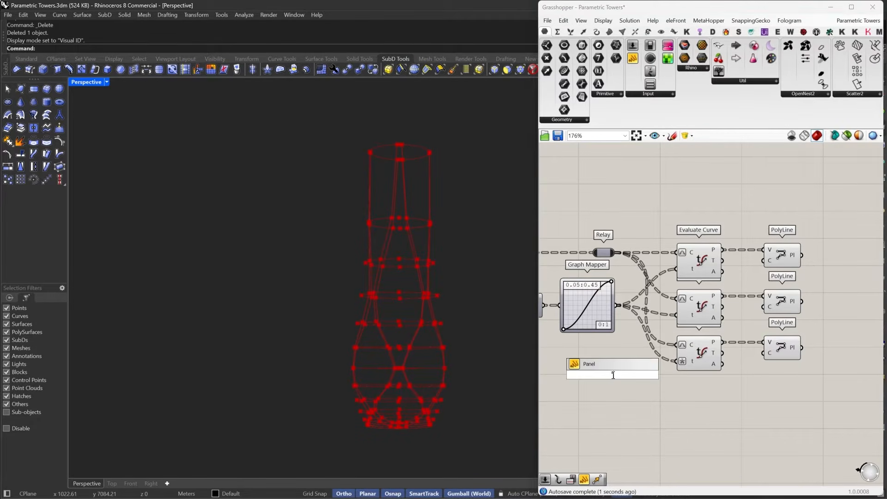
{"action": "type", "text": "5"}
{"action": "key", "text": "Return"}
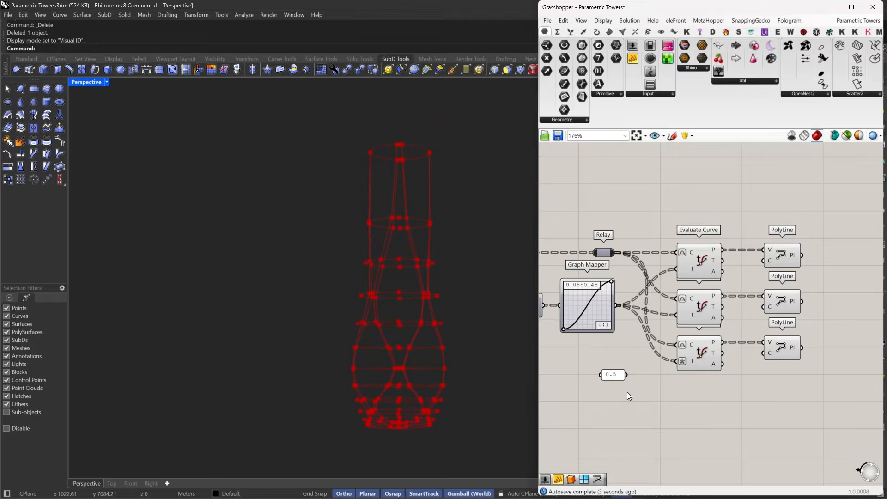
{"action": "left_click_drag", "start_coordinate": [676, 315], "coordinate": [659, 319]}
{"action": "left_click", "coordinate": [618, 378]}
Step: Duplicate the middle Evaluate Curve, PolyLine and panel above the other pairs, and set the copied panel to 0
{"action": "left_click_drag", "start_coordinate": [837, 289], "coordinate": [637, 329]}
{"action": "right_click_drag", "start_coordinate": [705, 327], "coordinate": [662, 327]}
{"action": "left_click_drag", "start_coordinate": [659, 315], "coordinate": [659, 207], "text": "alt"}
{"action": "double_click", "coordinate": [610, 210]}
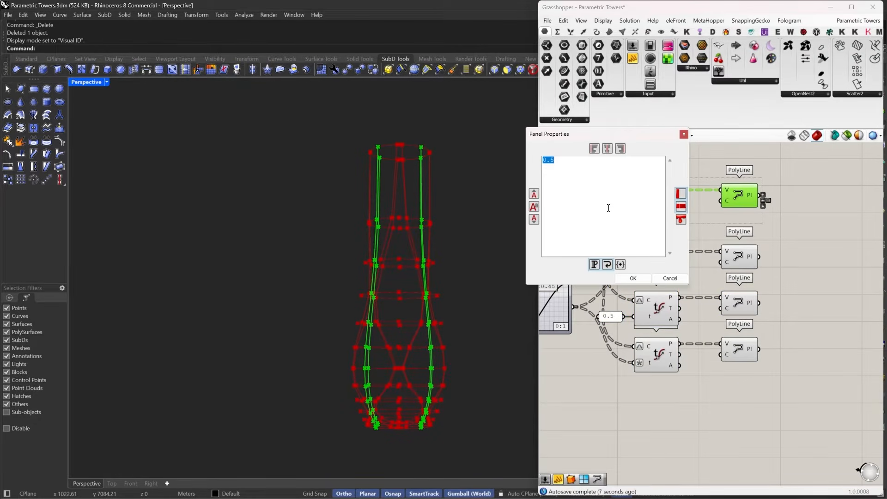
{"action": "type", "text": "0"}
{"action": "left_click", "coordinate": [633, 278]}
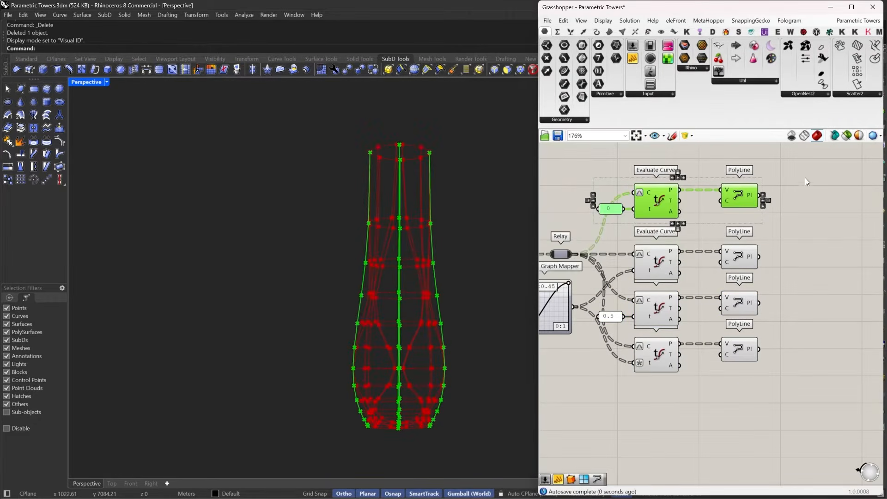
Step: Duplicate the Evaluate Curve, PolyLine and 0 panel below the other pairs, and set the copied panel to 1
{"action": "right_click_drag", "start_coordinate": [615, 226], "coordinate": [638, 200]}
{"action": "left_click_drag", "start_coordinate": [670, 181], "coordinate": [670, 389], "text": "alt"}
{"action": "left_click", "coordinate": [636, 454]}
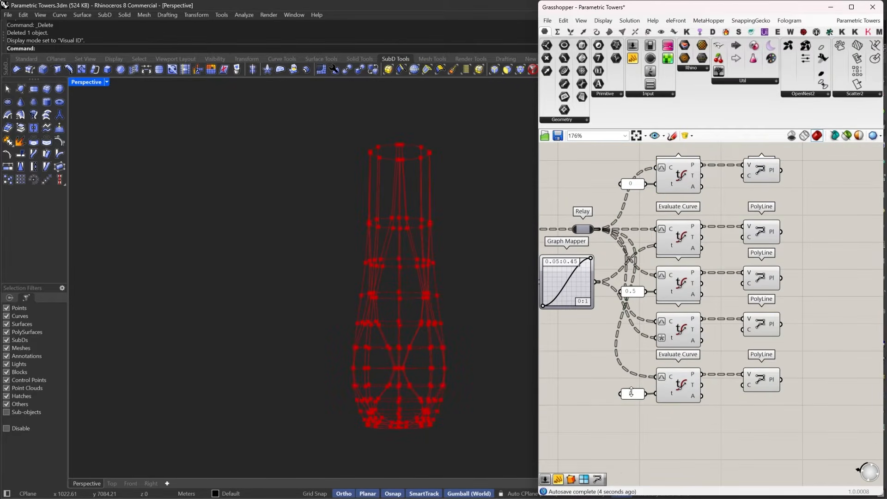
{"action": "double_click", "coordinate": [632, 393]}
{"action": "left_click", "coordinate": [652, 459]}
Step: Add an Entwine component and connect the upper three PolyLine outputs to its {0;0}, {0;1} and {0;2} inputs
{"action": "right_click_drag", "start_coordinate": [805, 219], "coordinate": [713, 256]}
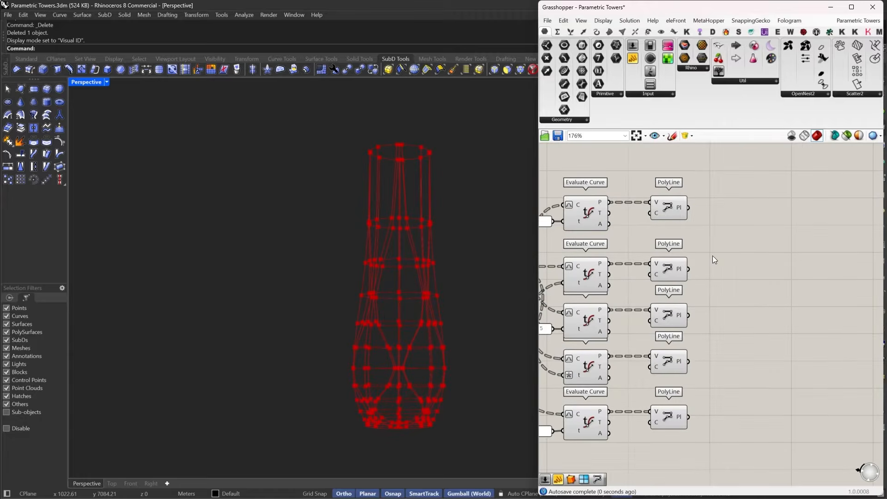
{"action": "double_click", "coordinate": [721, 227]}
{"action": "type", "text": "ent"}
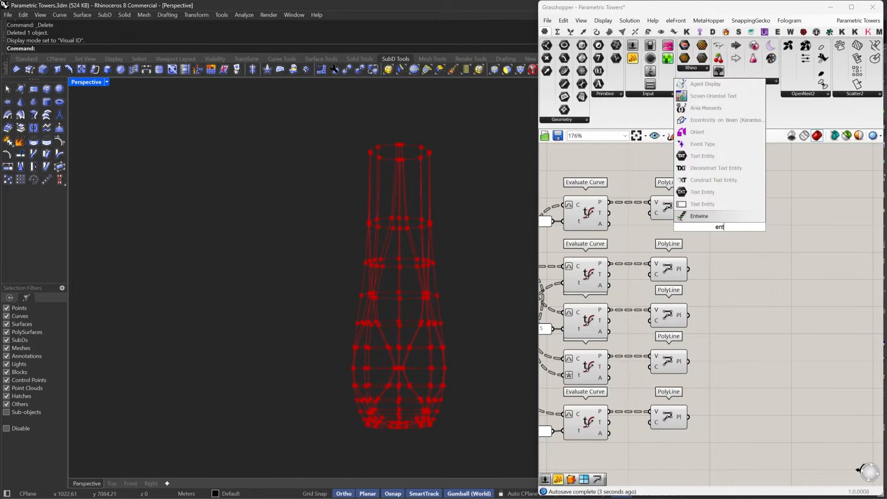
{"action": "left_click", "coordinate": [713, 221]}
{"action": "left_click_drag", "start_coordinate": [699, 216], "coordinate": [688, 267]}
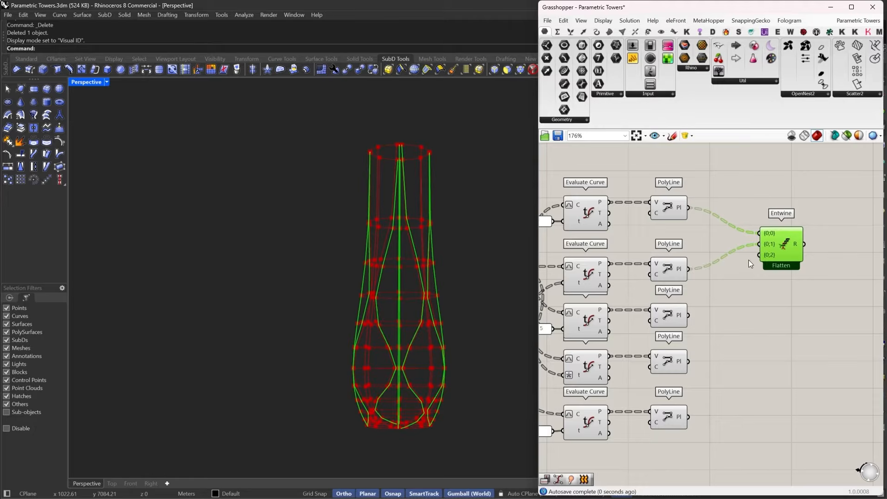
{"action": "left_click", "coordinate": [681, 327]}
{"action": "left_click_drag", "start_coordinate": [688, 315], "coordinate": [761, 255]}
Step: Add inputs {0;3} and {0;4} to Entwine and connect the remaining two PolyLine outputs to them
{"action": "scroll", "coordinate": [766, 260], "scroll_direction": "up", "scroll_amount": 5}
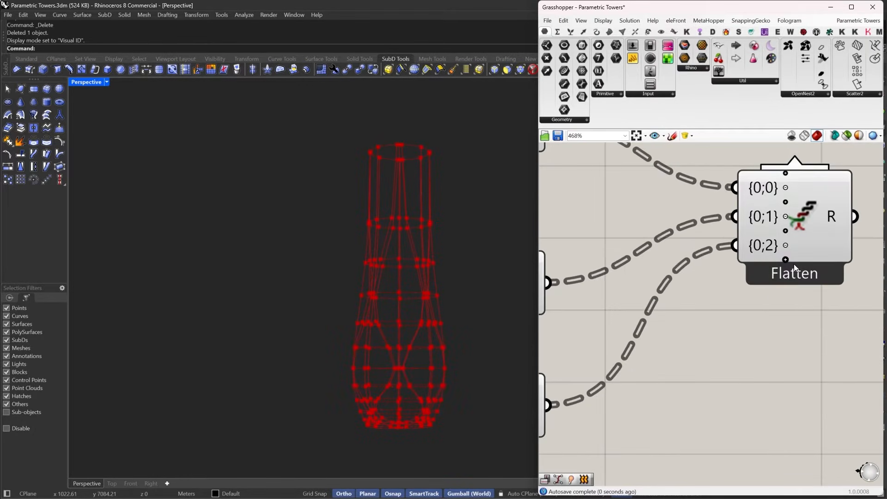
{"action": "left_click", "coordinate": [786, 262]}
{"action": "left_click", "coordinate": [784, 283]}
{"action": "left_click", "coordinate": [785, 274]}
{"action": "scroll", "coordinate": [788, 273], "scroll_direction": "down", "scroll_amount": 6}
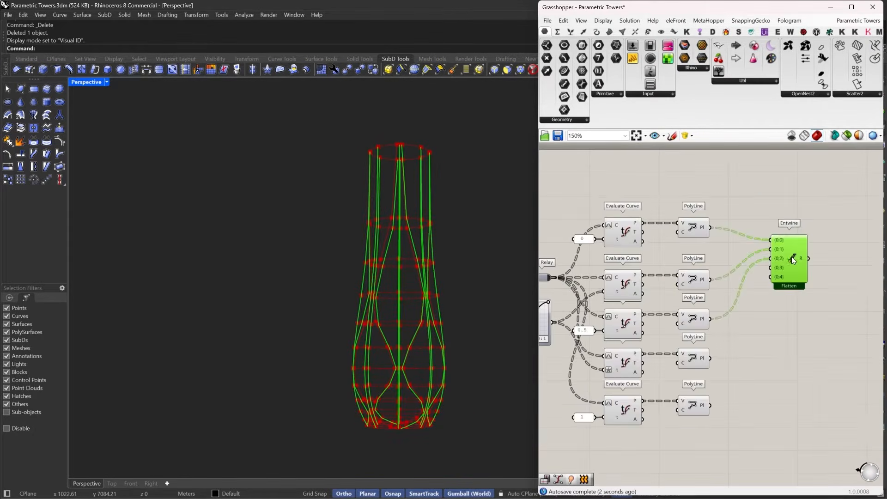
{"action": "left_click_drag", "start_coordinate": [717, 357], "coordinate": [712, 358]}
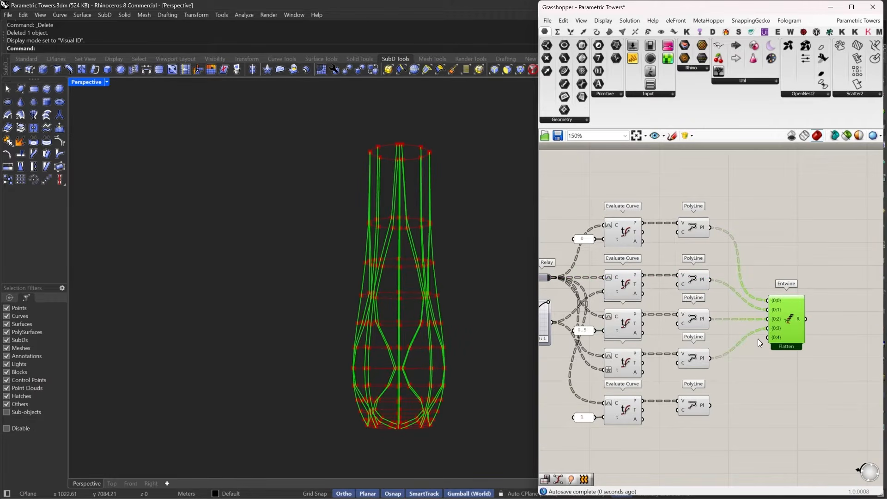
{"action": "left_click_drag", "start_coordinate": [767, 337], "coordinate": [710, 406]}
Step: Add a Flip Matrix component and connect Entwine's result to its D input
{"action": "right_click_drag", "start_coordinate": [709, 412], "coordinate": [617, 411]}
{"action": "left_click", "coordinate": [785, 312]}
{"action": "double_click", "coordinate": [785, 313]}
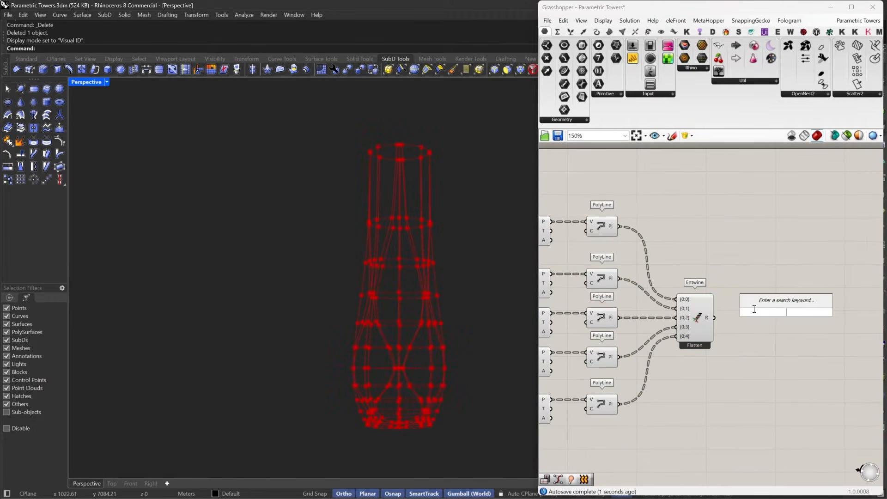
{"action": "type", "text": "flip"}
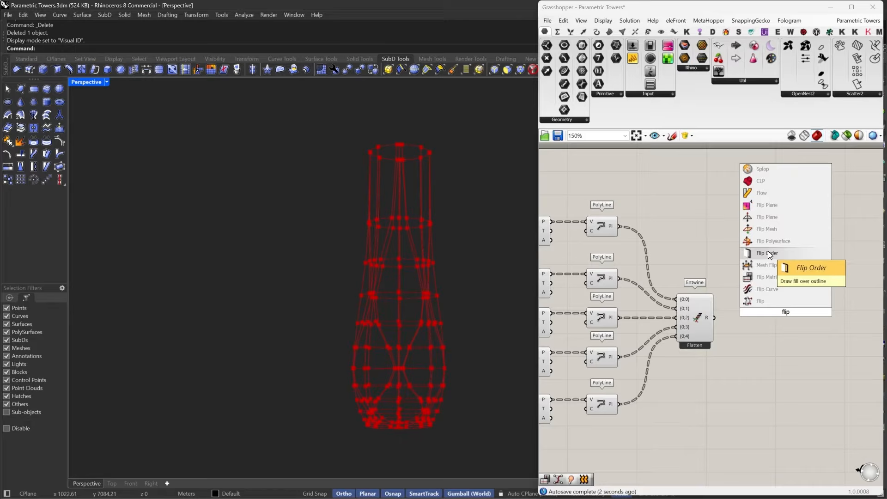
{"action": "left_click", "coordinate": [766, 276]}
{"action": "left_click_drag", "start_coordinate": [787, 312], "coordinate": [762, 317]}
Step: Add a Loft component and feed its C input from Flip Matrix
{"action": "double_click", "coordinate": [802, 330]}
{"action": "type", "text": "loft"}
{"action": "left_click", "coordinate": [799, 313]}
{"action": "left_click_drag", "start_coordinate": [798, 340], "coordinate": [799, 329]}
Step: Add a Tree Branch Check component and connect the Loft output to its Data input
{"action": "right_click_drag", "start_coordinate": [859, 304], "coordinate": [761, 306]}
{"action": "left_click", "coordinate": [760, 307]}
{"action": "double_click", "coordinate": [761, 306]}
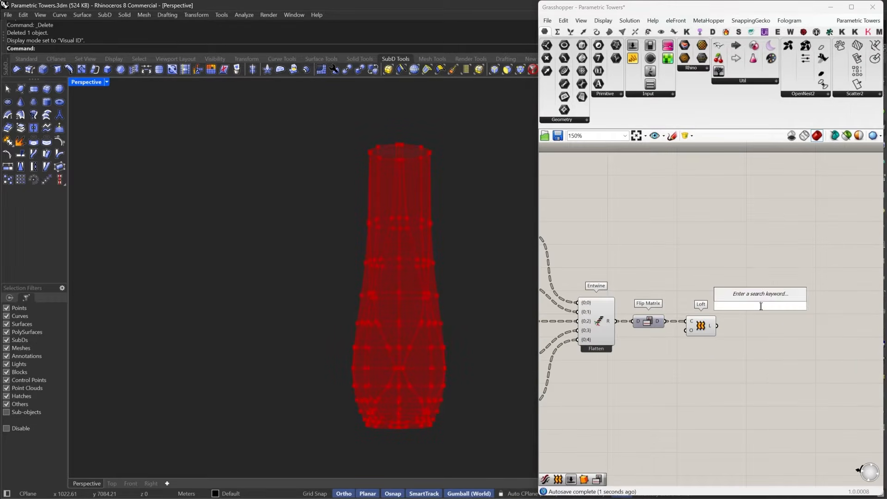
{"action": "type", "text": "tr br"}
{"action": "left_click", "coordinate": [757, 297]}
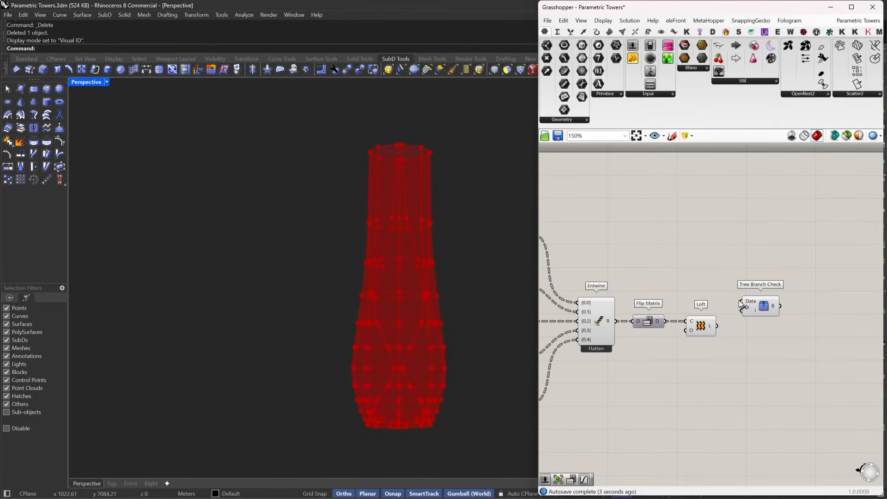
{"action": "left_click_drag", "start_coordinate": [740, 301], "coordinate": [779, 300]}
Step: Examine the highlighted lofted strip of the tower from several angles, checking how it passes through the polylines
{"action": "right_click_drag", "start_coordinate": [317, 298], "coordinate": [294, 343]}
{"action": "scroll", "coordinate": [356, 315], "scroll_direction": "down", "scroll_amount": 3}
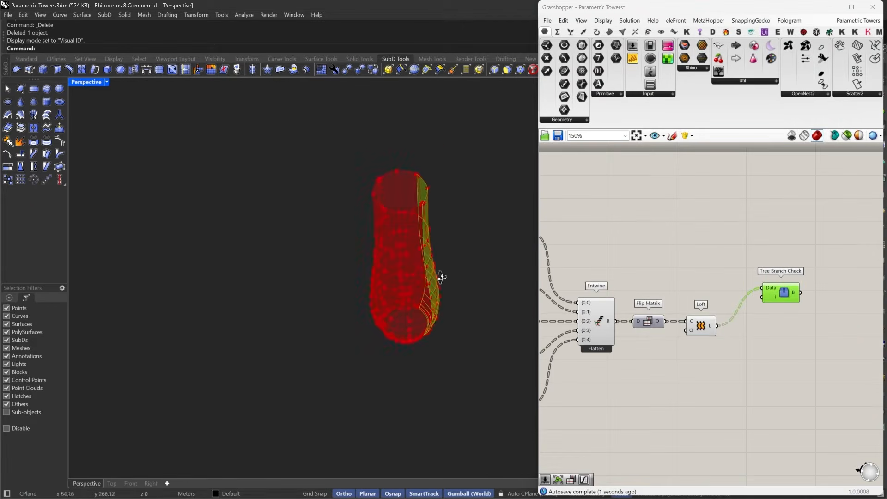
{"action": "right_click_drag", "start_coordinate": [442, 277], "coordinate": [420, 251]}
{"action": "scroll", "coordinate": [419, 250], "scroll_direction": "up", "scroll_amount": 8}
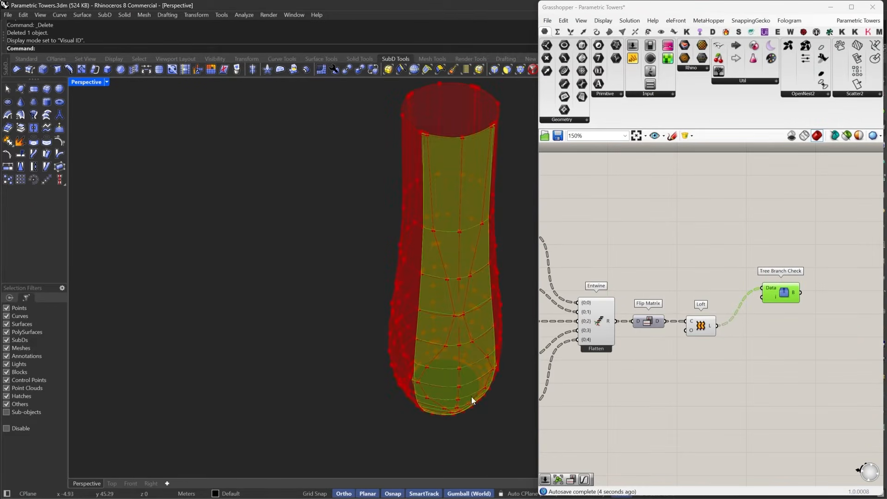
{"action": "right_click_drag", "start_coordinate": [472, 396], "coordinate": [438, 369]}
{"action": "scroll", "coordinate": [290, 329], "scroll_direction": "down", "scroll_amount": 4}
{"action": "scroll", "coordinate": [397, 368], "scroll_direction": "up", "scroll_amount": 4}
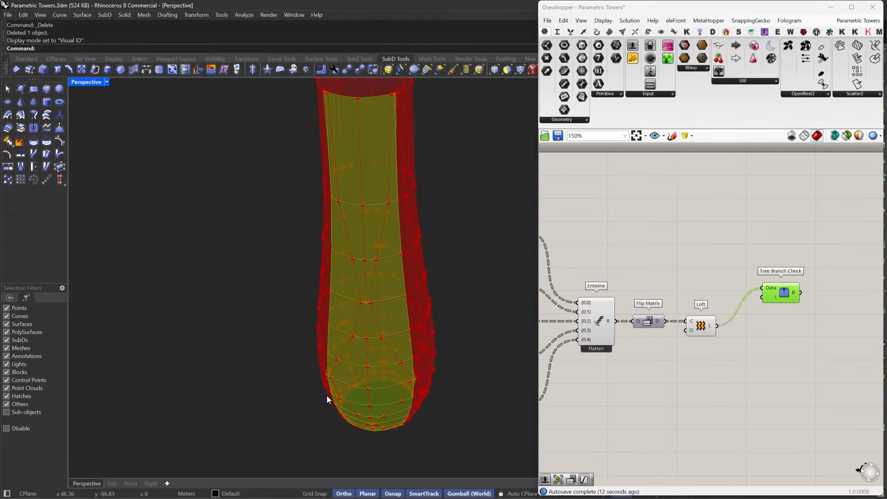
{"action": "right_click_drag", "start_coordinate": [323, 337], "coordinate": [370, 349]}
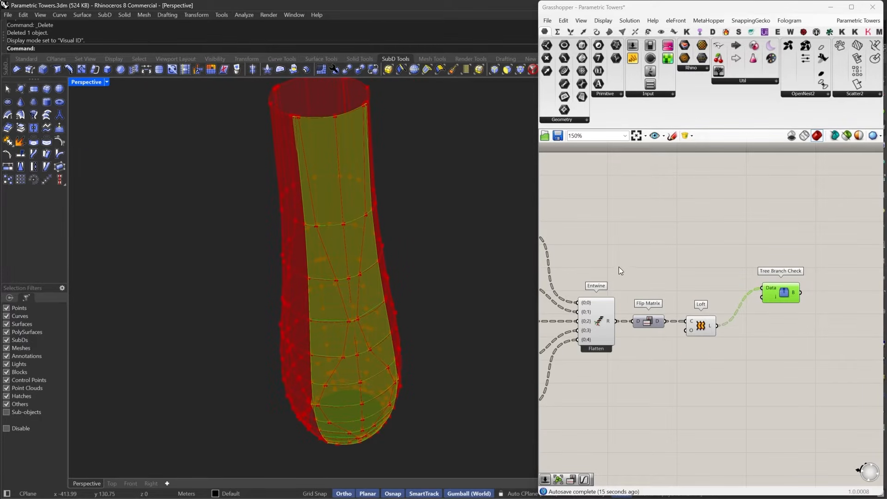
{"action": "left_click_drag", "start_coordinate": [781, 299], "coordinate": [793, 319]}
{"action": "right_click_drag", "start_coordinate": [786, 329], "coordinate": [792, 292]}
{"action": "right_click_drag", "start_coordinate": [276, 166], "coordinate": [294, 181]}
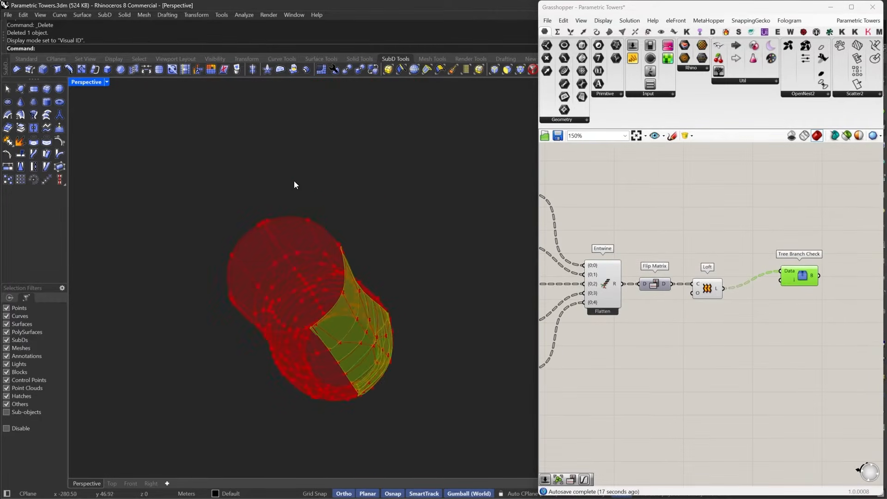
{"action": "scroll", "coordinate": [294, 181], "scroll_direction": "up", "scroll_amount": 6}
{"action": "scroll", "coordinate": [747, 282], "scroll_direction": "down", "scroll_amount": 6}
Step: Turn off the preview of all components upstream of Loft, leaving only the lofted surfaces displayed
{"action": "left_click_drag", "start_coordinate": [721, 235], "coordinate": [540, 363]}
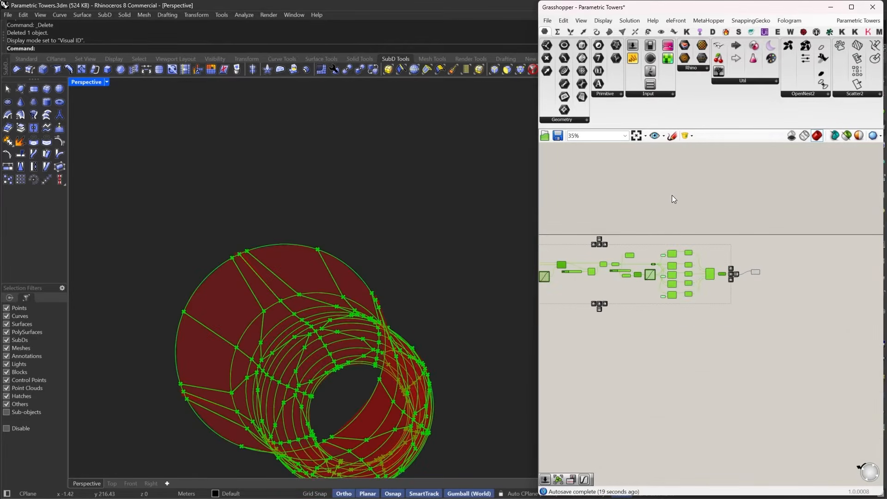
{"action": "right_click", "coordinate": [671, 196]}
{"action": "left_click", "coordinate": [687, 211]}
{"action": "right_click_drag", "start_coordinate": [406, 332], "coordinate": [335, 221]}
{"action": "scroll", "coordinate": [803, 275], "scroll_direction": "up", "scroll_amount": 5}
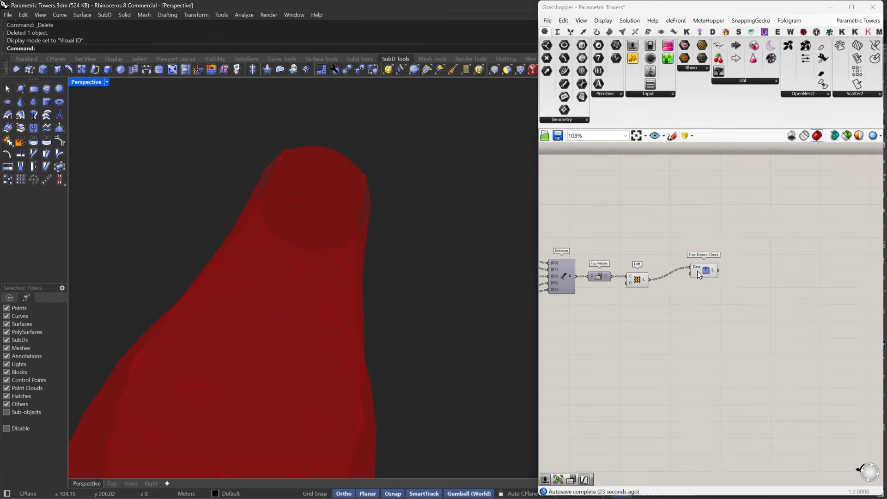
Step: Set the Loft options to the Straight type, commit the change and check the lofted strips
{"action": "left_click_drag", "start_coordinate": [697, 270], "coordinate": [705, 280]}
{"action": "scroll", "coordinate": [631, 296], "scroll_direction": "up", "scroll_amount": 2}
{"action": "right_click", "coordinate": [640, 280]}
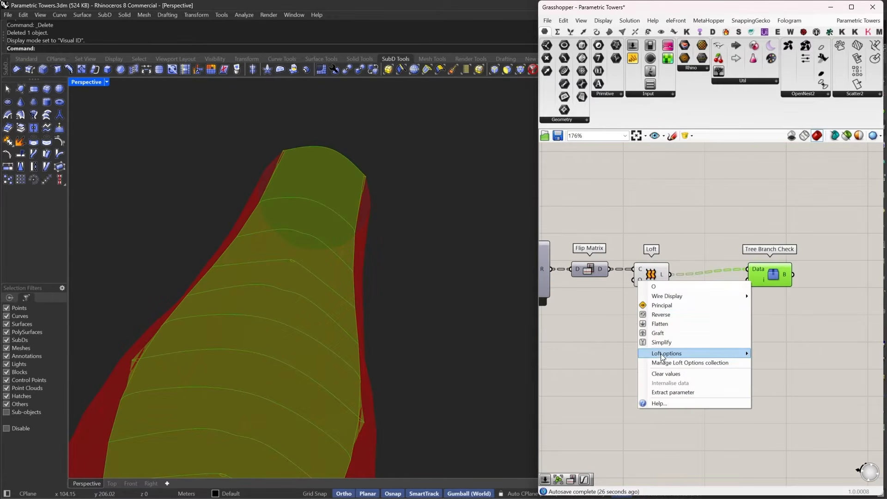
{"action": "mouse_move", "coordinate": [668, 354]}
{"action": "left_click", "coordinate": [786, 373]}
{"action": "left_click", "coordinate": [785, 402]}
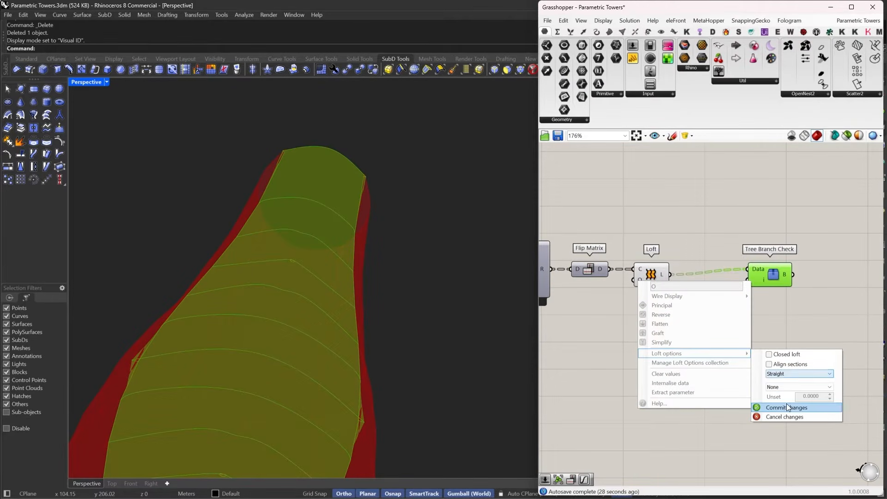
{"action": "left_click", "coordinate": [779, 408]}
{"action": "right_click_drag", "start_coordinate": [393, 194], "coordinate": [408, 242]}
{"action": "scroll", "coordinate": [367, 176], "scroll_direction": "up", "scroll_amount": 5}
{"action": "scroll", "coordinate": [371, 287], "scroll_direction": "down", "scroll_amount": 10}
{"action": "right_click_drag", "start_coordinate": [370, 288], "coordinate": [434, 328]}
Step: Move Tree Branch Check out of the way and add a Simple Mesh component beside Loft
{"action": "right_click_drag", "start_coordinate": [715, 250], "coordinate": [677, 261]}
{"action": "left_click_drag", "start_coordinate": [735, 287], "coordinate": [781, 215]}
{"action": "double_click", "coordinate": [666, 298]}
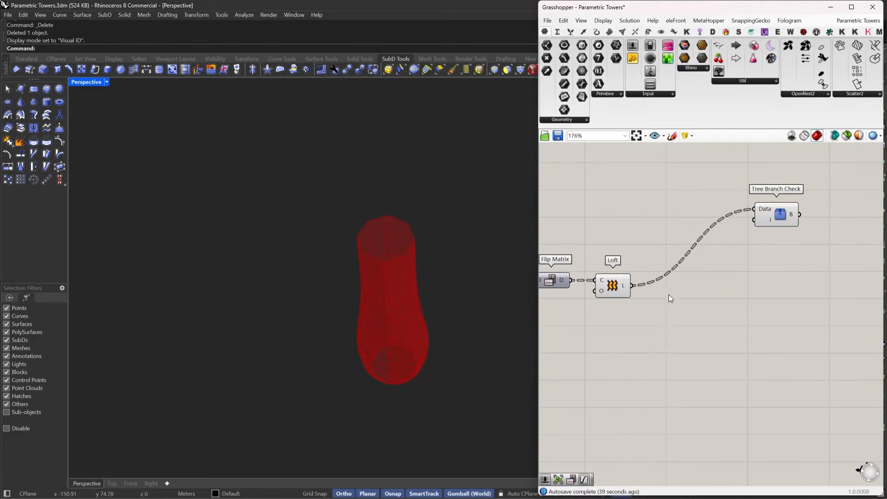
{"action": "right_click_drag", "start_coordinate": [669, 295], "coordinate": [658, 287]}
{"action": "double_click", "coordinate": [660, 286]}
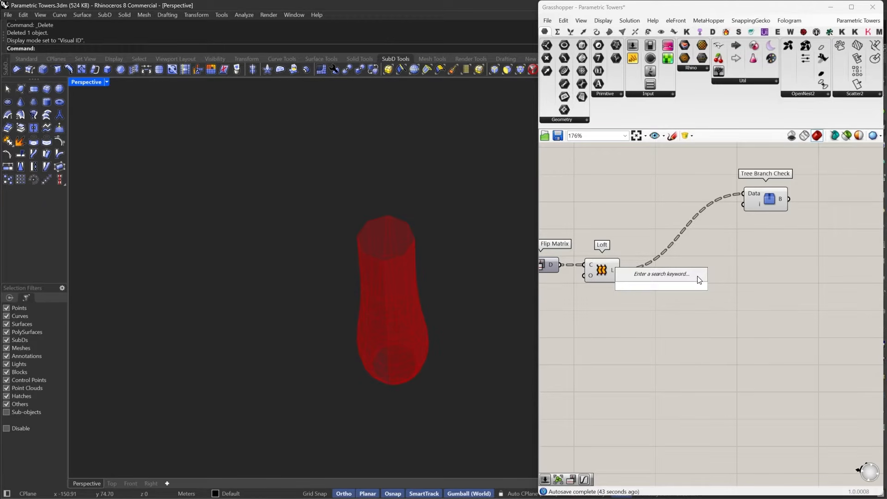
{"action": "type", "text": "sim"}
{"action": "left_click", "coordinate": [654, 193]}
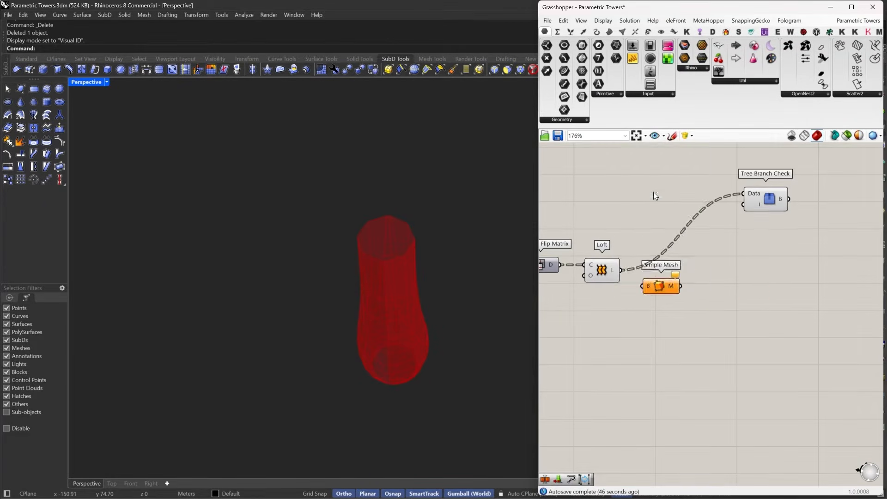
Step: Feed the Loft output into Simple Mesh and join the resulting meshes with a Mesh Join component whose input is flattened
{"action": "scroll", "coordinate": [639, 286], "scroll_direction": "up", "scroll_amount": 2}
{"action": "left_click_drag", "start_coordinate": [643, 286], "coordinate": [671, 264]}
{"action": "double_click", "coordinate": [746, 286]}
{"action": "type", "text": "joi"}
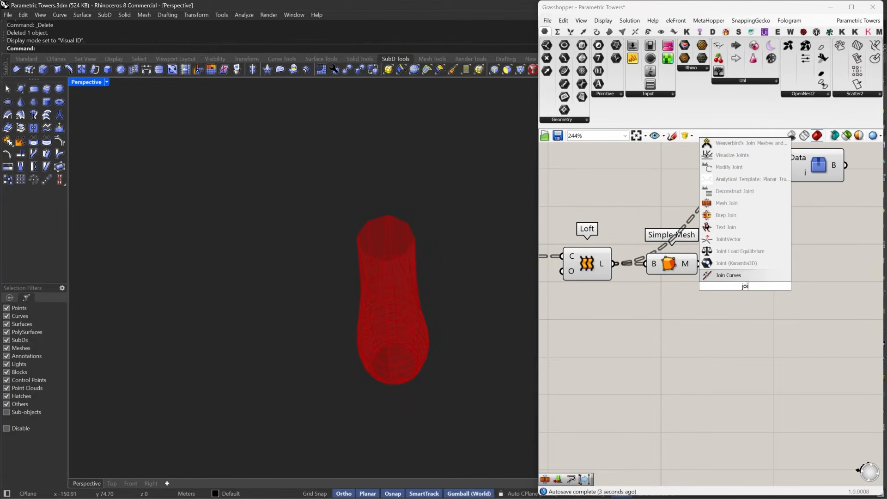
{"action": "left_click", "coordinate": [725, 204]}
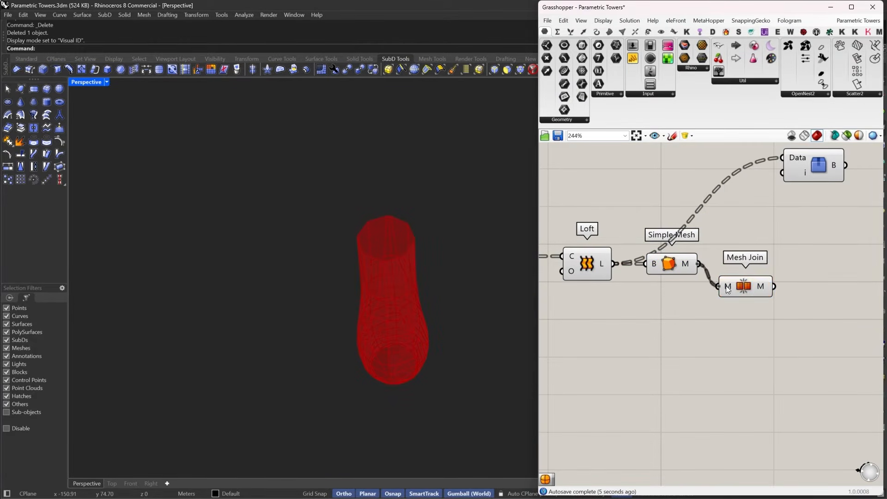
{"action": "right_click", "coordinate": [728, 290]}
{"action": "left_click", "coordinate": [752, 350]}
{"action": "left_click_drag", "start_coordinate": [750, 287], "coordinate": [758, 265]}
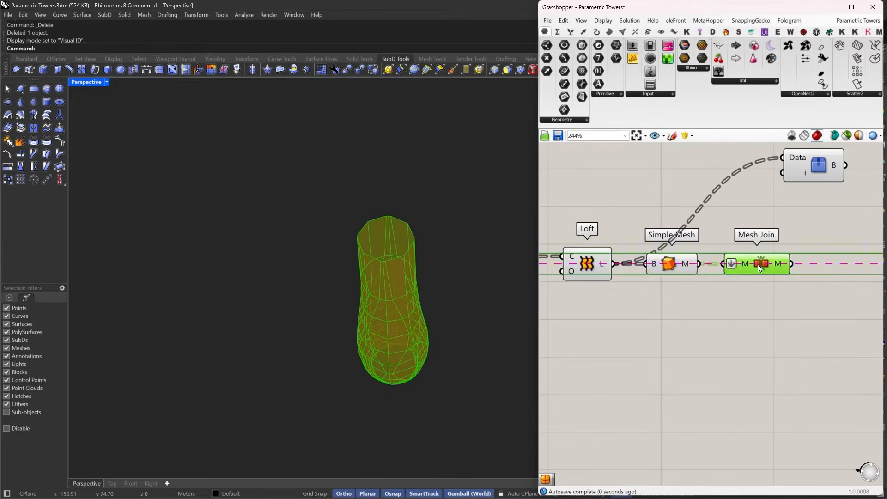
Step: Add Weaverbird's Join Meshes and Weld after Mesh Join, connect the joined mesh to it and invert its W input
{"action": "right_click_drag", "start_coordinate": [828, 279], "coordinate": [689, 300]}
{"action": "left_click", "coordinate": [690, 300]}
{"action": "double_click", "coordinate": [690, 299]}
{"action": "type", "text": "w"}
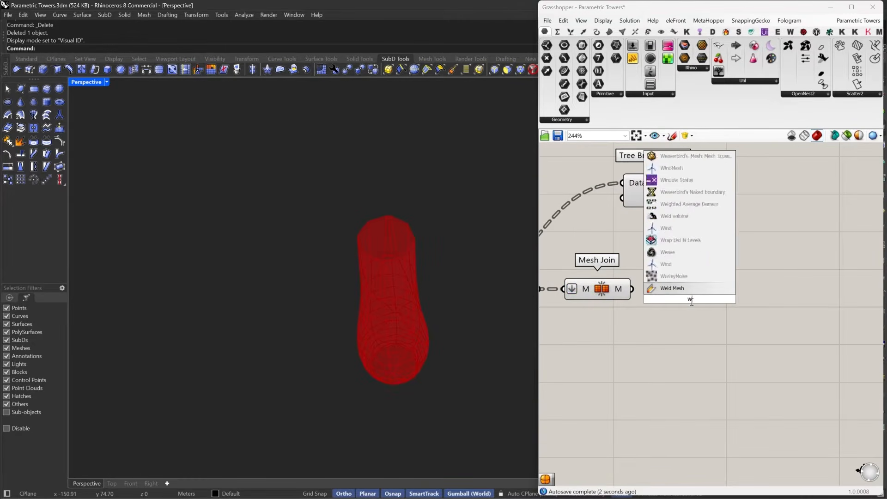
{"action": "type", "text": "eld"}
{"action": "left_click", "coordinate": [675, 264]}
{"action": "left_click_drag", "start_coordinate": [631, 288], "coordinate": [664, 291]}
{"action": "right_click", "coordinate": [680, 307]}
{"action": "left_click", "coordinate": [707, 376]}
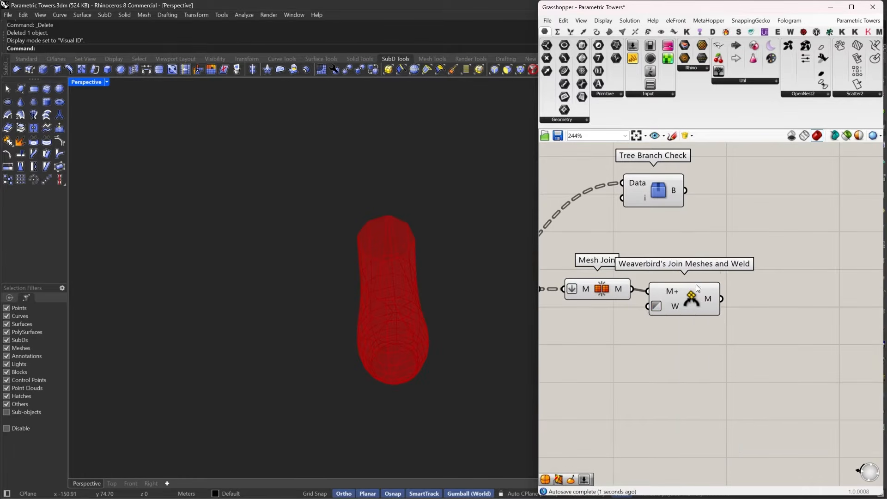
{"action": "left_click", "coordinate": [696, 284]}
Step: Add a SubD from Mesh component and connect the welded mesh to its M input
{"action": "double_click", "coordinate": [799, 301]}
{"action": "type", "text": "sub"}
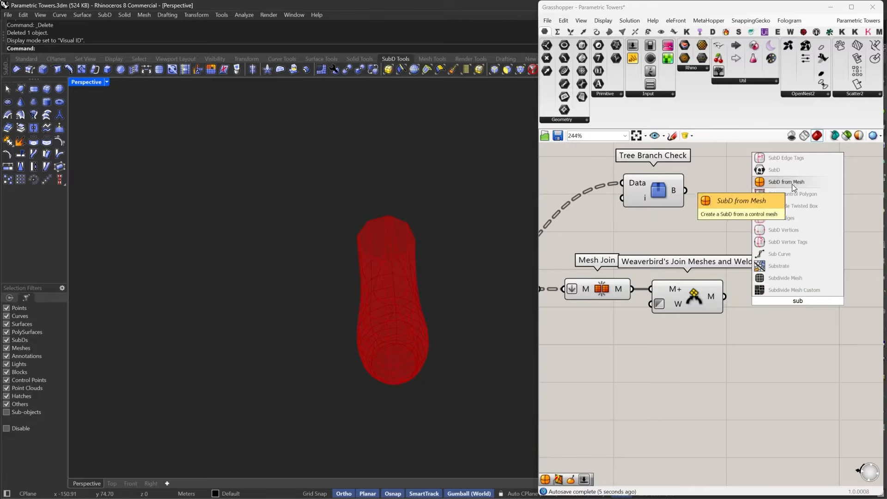
{"action": "left_click", "coordinate": [792, 182]}
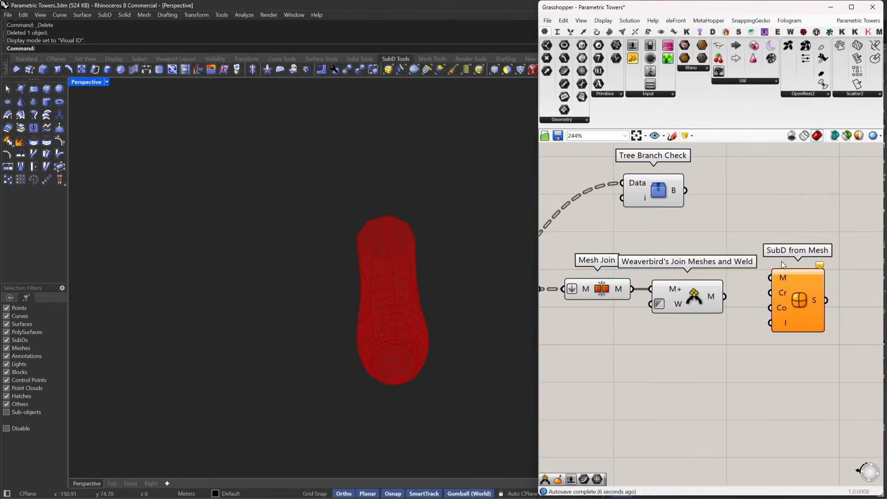
{"action": "left_click_drag", "start_coordinate": [735, 291], "coordinate": [728, 295]}
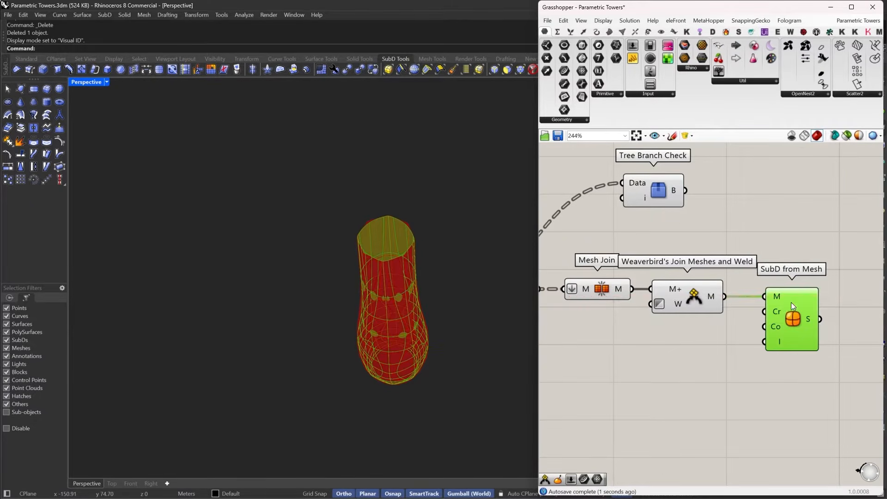
Step: Bake the SubD from Mesh output into Rhino with the default attributes
{"action": "scroll", "coordinate": [786, 312], "scroll_direction": "down", "scroll_amount": 3}
{"action": "right_click", "coordinate": [798, 305]}
{"action": "left_click", "coordinate": [806, 345]}
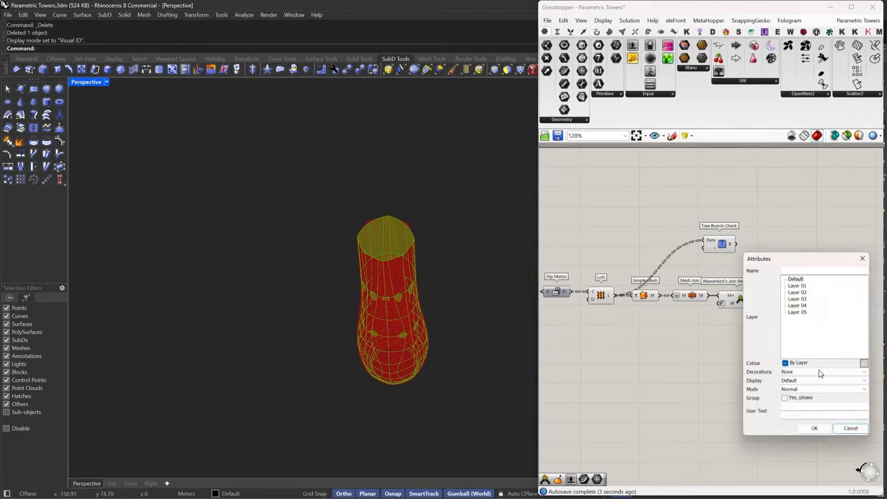
{"action": "left_click", "coordinate": [816, 430]}
Step: Turn off the preview of the components from Flip Matrix through SubD from Mesh, leaving only the baked SubD displayed
{"action": "right_click_drag", "start_coordinate": [722, 339], "coordinate": [800, 343]}
{"action": "left_click_drag", "start_coordinate": [822, 279], "coordinate": [628, 348]}
{"action": "right_click", "coordinate": [673, 230]}
{"action": "left_click", "coordinate": [686, 245]}
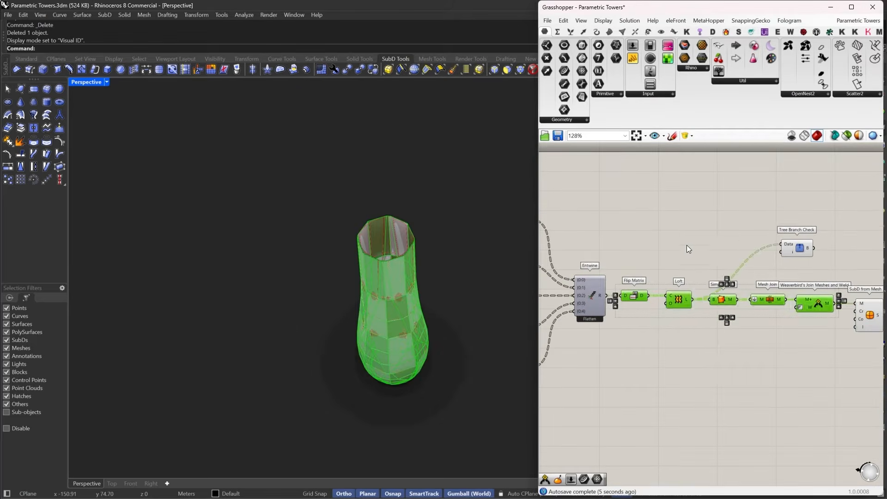
{"action": "left_click", "coordinate": [813, 227]}
{"action": "left_click", "coordinate": [799, 248]}
{"action": "right_click", "coordinate": [710, 228]}
{"action": "left_click", "coordinate": [729, 239]}
{"action": "left_click", "coordinate": [749, 232]}
{"action": "right_click_drag", "start_coordinate": [749, 232], "coordinate": [693, 238]}
{"action": "scroll", "coordinate": [744, 268], "scroll_direction": "down", "scroll_amount": 2}
{"action": "right_click_drag", "start_coordinate": [753, 276], "coordinate": [805, 284]}
{"action": "left_click", "coordinate": [842, 311]}
{"action": "right_click", "coordinate": [842, 311]}
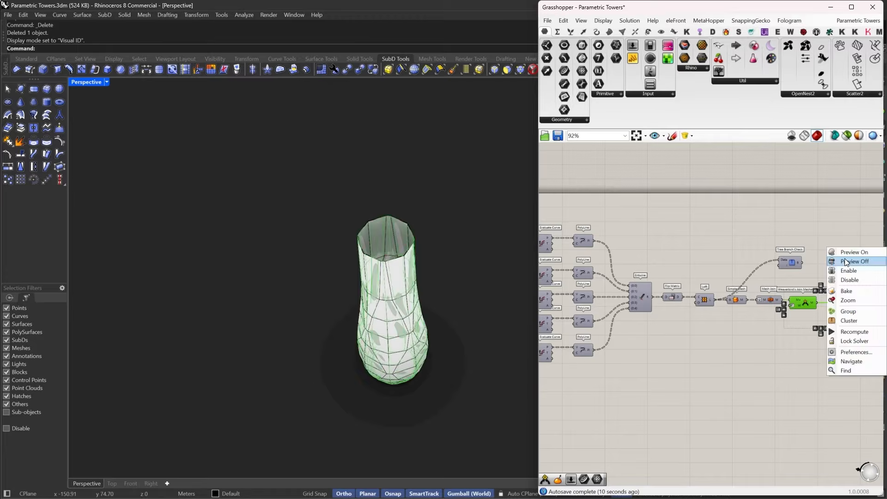
{"action": "left_click", "coordinate": [850, 260]}
{"action": "left_click", "coordinate": [693, 365]}
Step: Inspect the baked SubD tower up close and toggle its display from flat to smooth
{"action": "scroll", "coordinate": [411, 311], "scroll_direction": "up", "scroll_amount": 5}
{"action": "right_click_drag", "start_coordinate": [412, 293], "coordinate": [431, 286]}
{"action": "left_click", "coordinate": [370, 253]}
{"action": "key", "text": "Escape"}
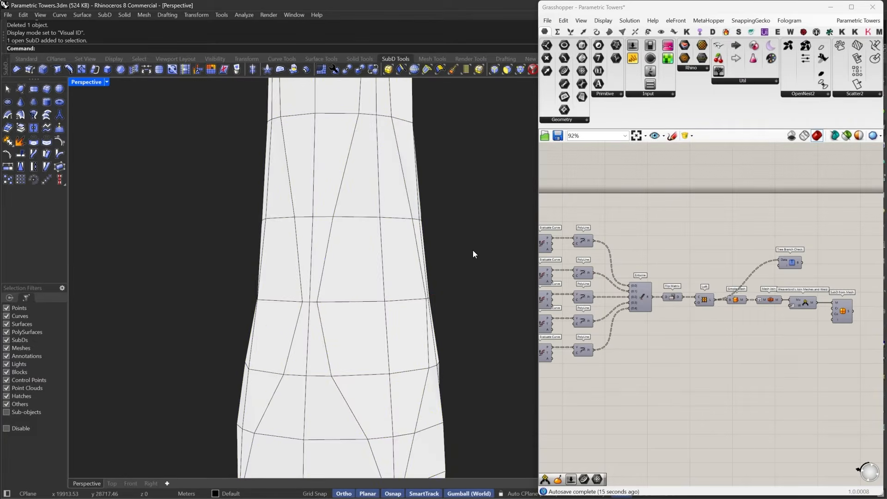
{"action": "scroll", "coordinate": [473, 250], "scroll_direction": "down", "scroll_amount": 3}
{"action": "right_click_drag", "start_coordinate": [482, 262], "coordinate": [501, 251]}
{"action": "key", "text": "Tab"}
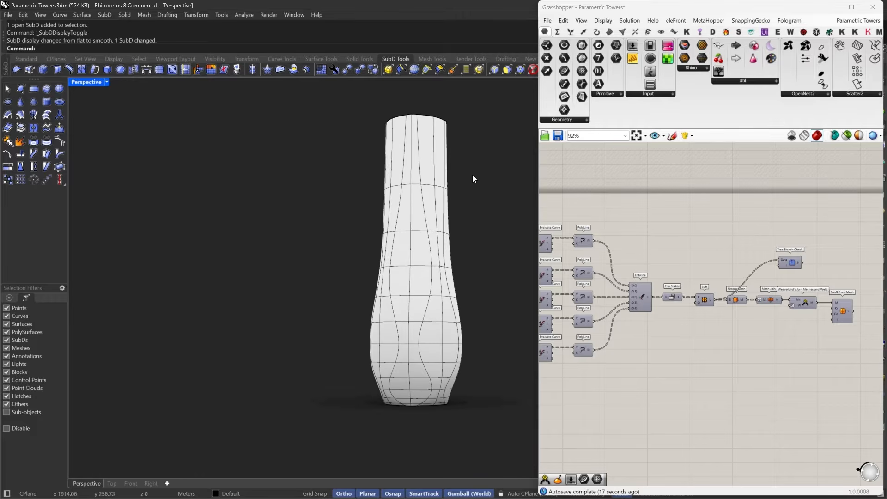
{"action": "right_click_drag", "start_coordinate": [474, 178], "coordinate": [464, 241]}
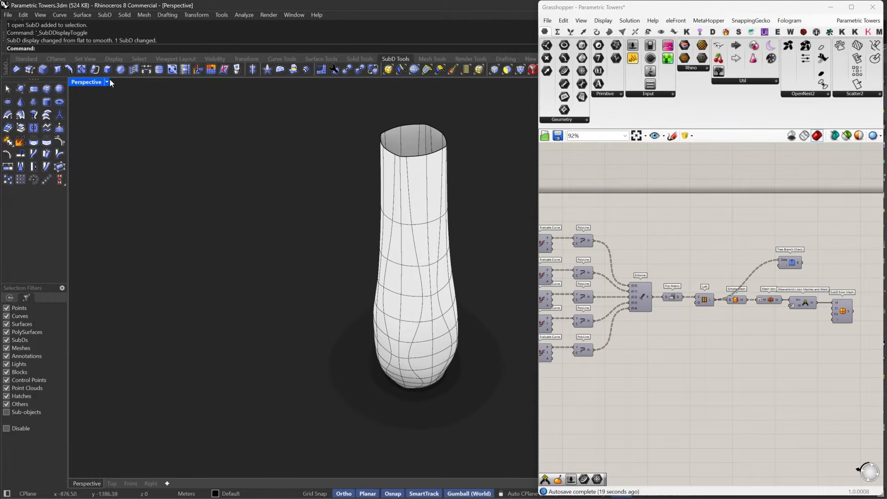
Step: Set the Perspective viewport to Rendered display and examine the smooth tower surface
{"action": "left_click", "coordinate": [106, 82]}
{"action": "left_click", "coordinate": [139, 69]}
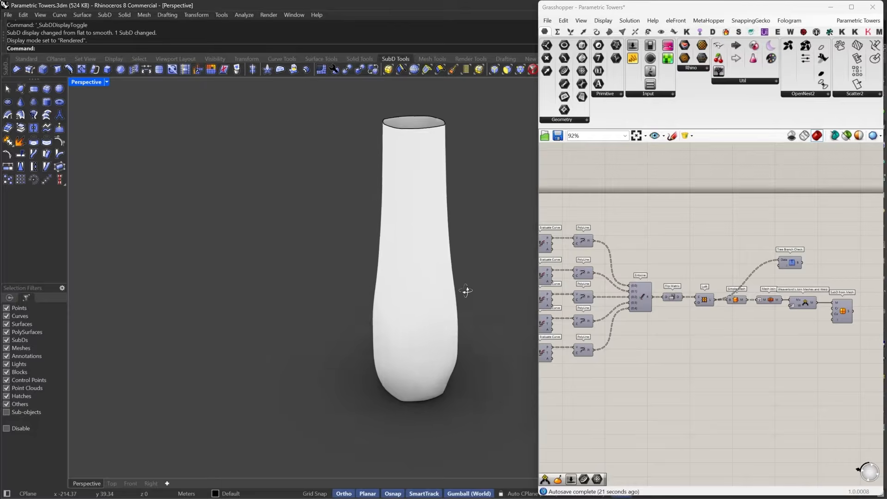
{"action": "right_click_drag", "start_coordinate": [468, 291], "coordinate": [422, 250]}
{"action": "scroll", "coordinate": [422, 250], "scroll_direction": "down", "scroll_amount": 6}
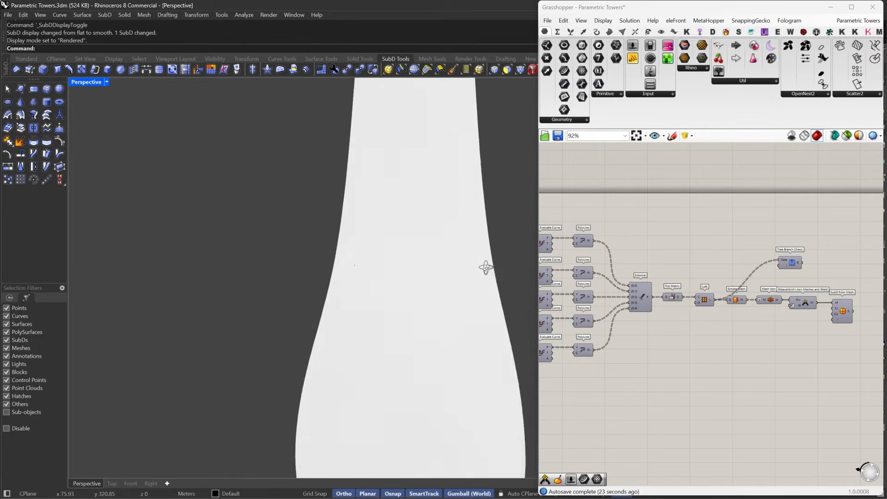
Step: Collapse the Grasshopper window and set the Perspective viewport to Shaded display
{"action": "double_click", "coordinate": [606, 13]}
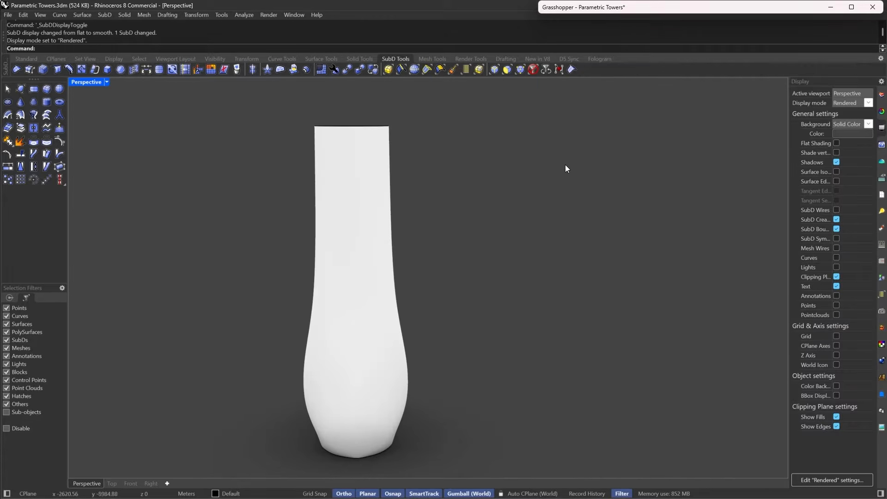
{"action": "left_click", "coordinate": [106, 83]}
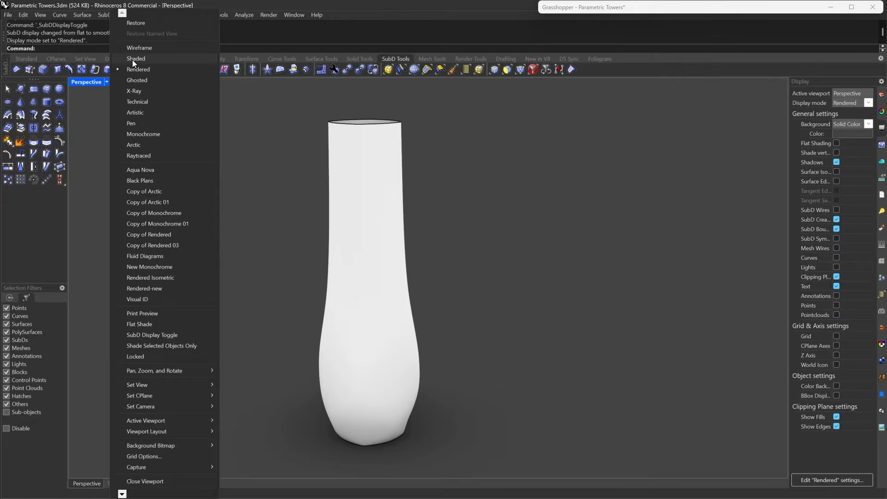
{"action": "left_click", "coordinate": [132, 59]}
{"action": "scroll", "coordinate": [378, 110], "scroll_direction": "up", "scroll_amount": 5}
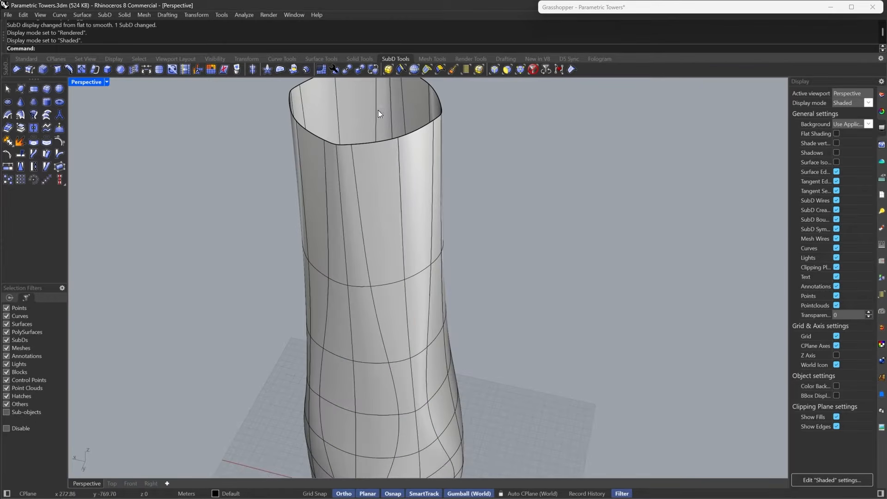
Step: Limit selection to sub-object edges and try selecting the wavy vertical edge loops around the SubD tower one by one
{"action": "left_click", "coordinate": [489, 68]}
{"action": "double_click", "coordinate": [433, 194]}
{"action": "double_click", "coordinate": [363, 235], "text": "shift"}
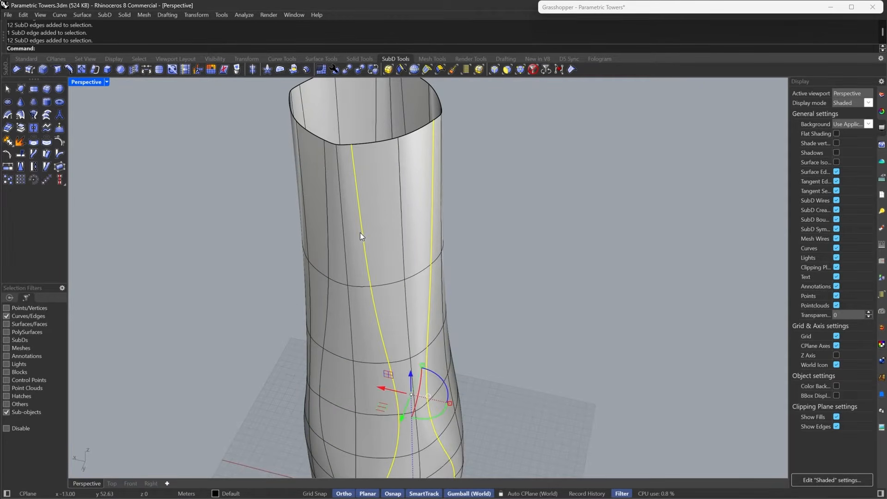
{"action": "right_click_drag", "start_coordinate": [360, 232], "coordinate": [491, 245]}
{"action": "double_click", "coordinate": [356, 257], "text": "shift"}
{"action": "right_click_drag", "start_coordinate": [356, 260], "coordinate": [511, 178]}
{"action": "double_click", "coordinate": [355, 266], "text": "shift"}
{"action": "right_click_drag", "start_coordinate": [446, 375], "coordinate": [555, 412]}
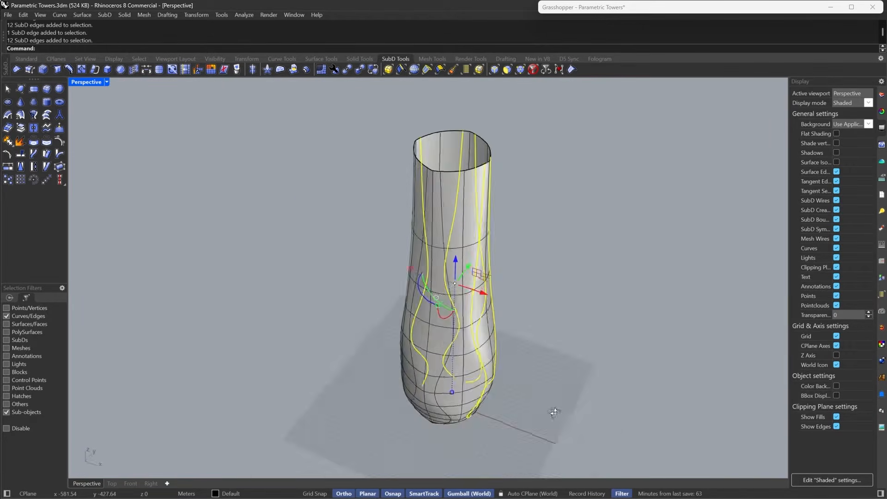
{"action": "scroll", "coordinate": [448, 229], "scroll_direction": "up", "scroll_amount": 5}
{"action": "left_click", "coordinate": [438, 214], "text": "shift"}
{"action": "double_click", "coordinate": [438, 215], "text": "shift"}
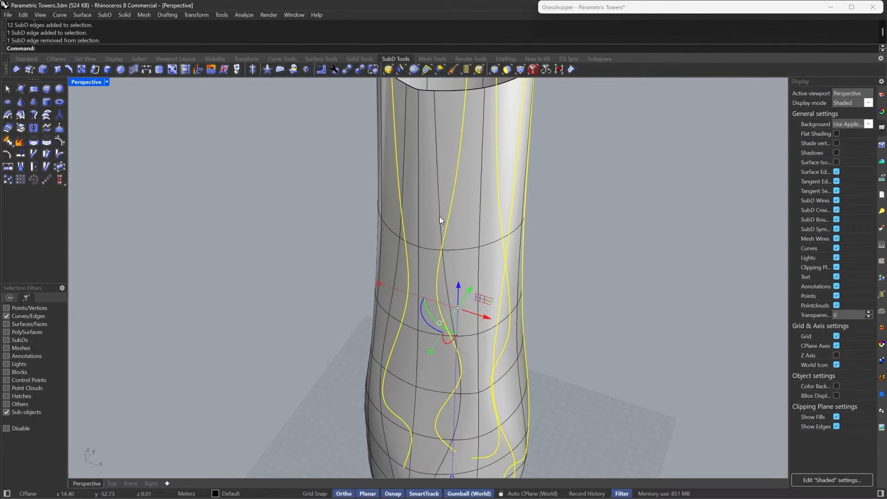
{"action": "right_click_drag", "start_coordinate": [406, 244], "coordinate": [423, 283]}
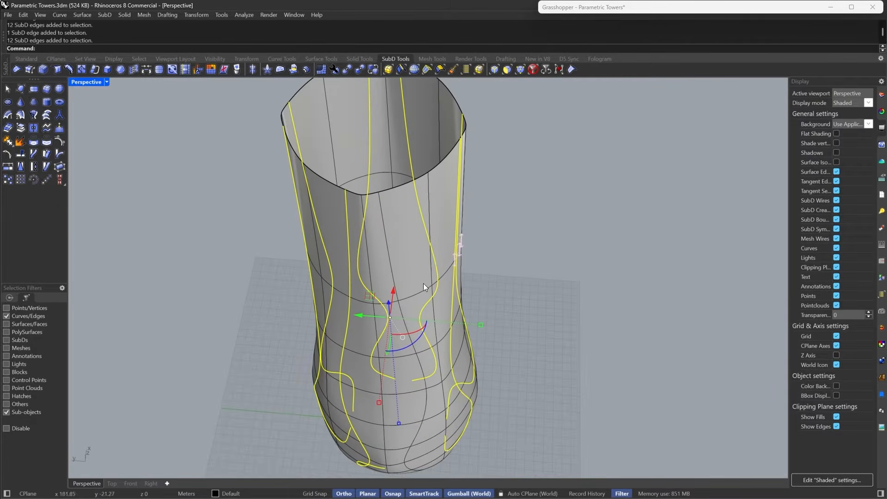
{"action": "key", "text": "Escape"}
{"action": "double_click", "coordinate": [391, 266]}
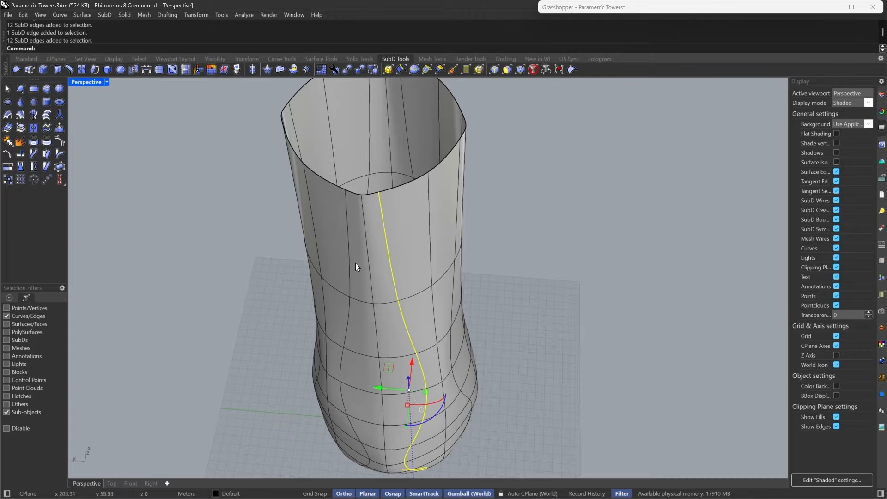
{"action": "double_click", "coordinate": [351, 251], "text": "shift"}
{"action": "right_click_drag", "start_coordinate": [587, 239], "coordinate": [584, 214]}
{"action": "scroll", "coordinate": [583, 213], "scroll_direction": "down", "scroll_amount": 7}
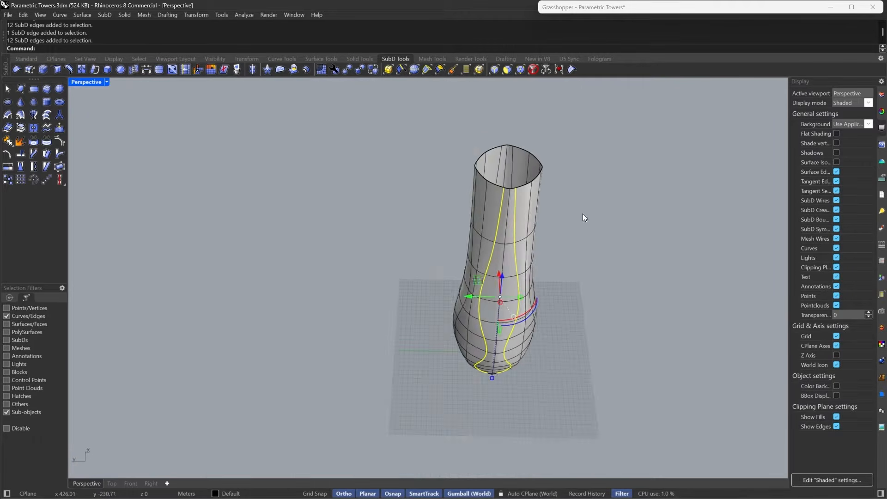
{"action": "scroll", "coordinate": [540, 183], "scroll_direction": "up", "scroll_amount": 4}
{"action": "key", "text": "Escape"}
Step: Select all the wavy vertical edge loops around the tower with the SelEdgeLoop command
{"action": "right_click_drag", "start_coordinate": [518, 314], "coordinate": [506, 239]}
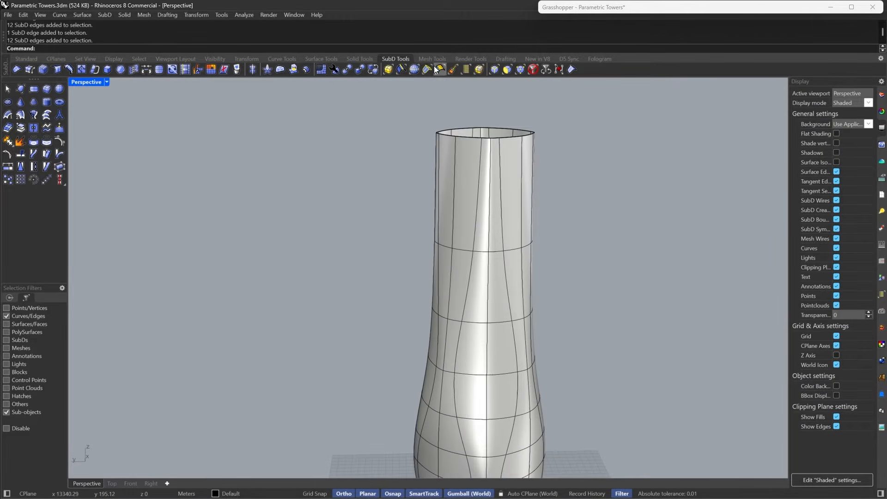
{"action": "left_click", "coordinate": [412, 70]}
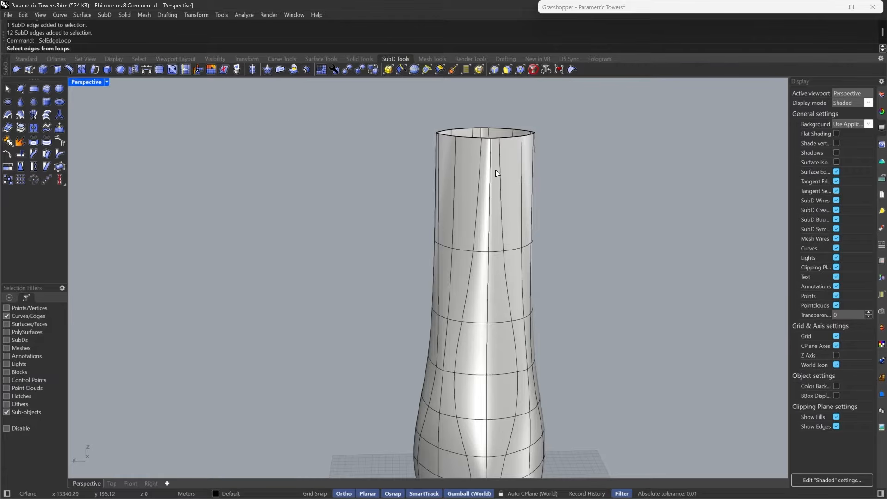
{"action": "left_click", "coordinate": [499, 174]}
{"action": "left_click", "coordinate": [484, 172]}
{"action": "right_click_drag", "start_coordinate": [420, 190], "coordinate": [448, 194]}
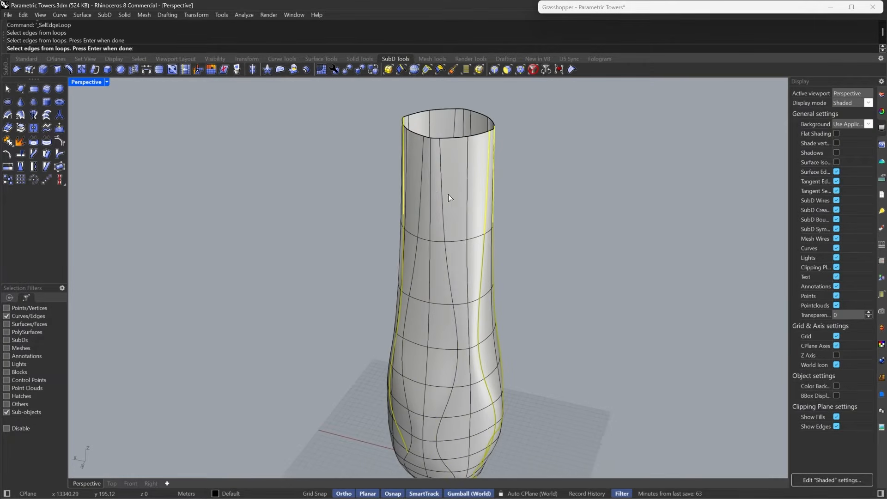
{"action": "left_click", "coordinate": [441, 187]}
{"action": "left_click", "coordinate": [422, 172]}
{"action": "left_click", "coordinate": [453, 123]}
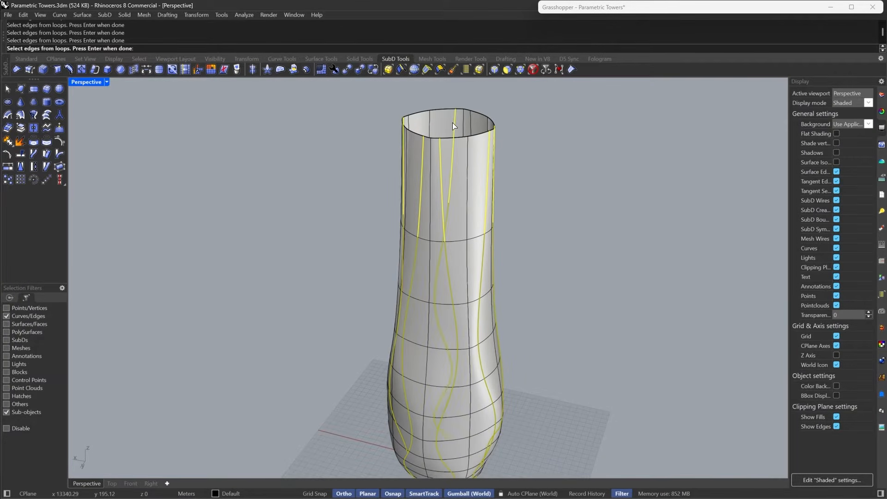
{"action": "right_click_drag", "start_coordinate": [470, 123], "coordinate": [406, 199]}
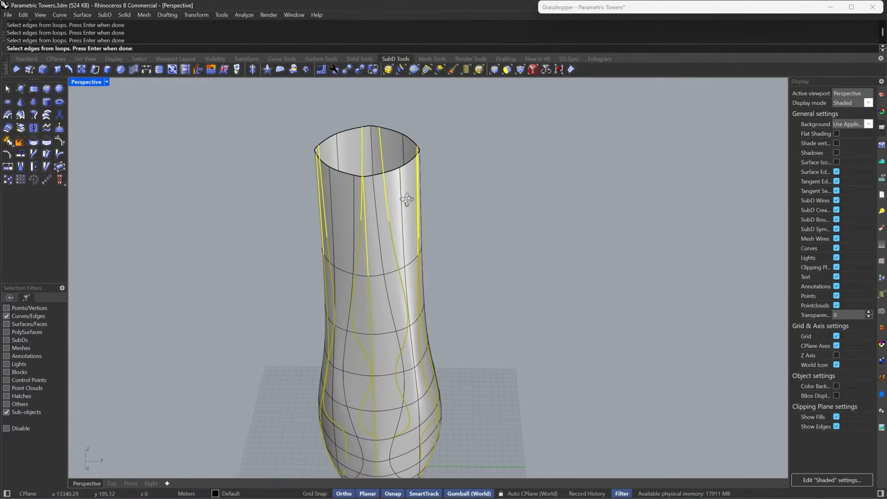
{"action": "left_click", "coordinate": [378, 218]}
{"action": "left_click", "coordinate": [357, 206]}
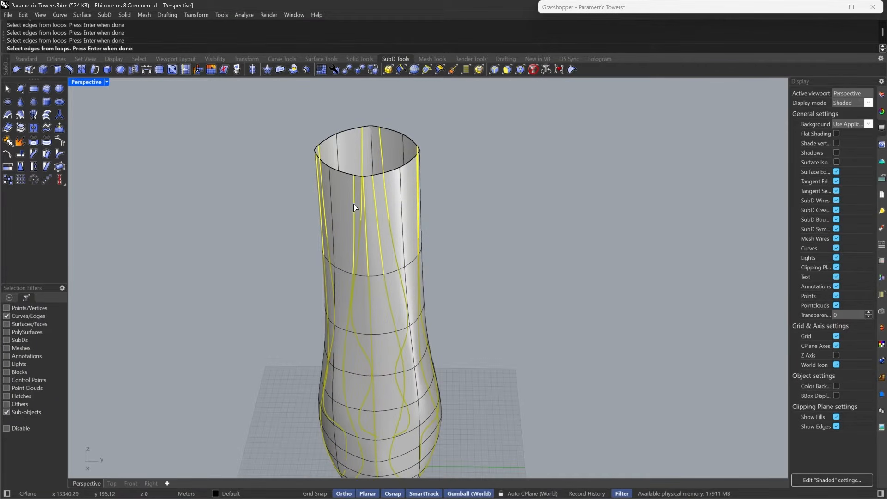
{"action": "key", "text": "Return"}
Step: Crease the selected wavy edge loops with the Crease command and clear the selection
{"action": "right_click_drag", "start_coordinate": [571, 255], "coordinate": [490, 226]}
{"action": "left_click", "coordinate": [572, 69]}
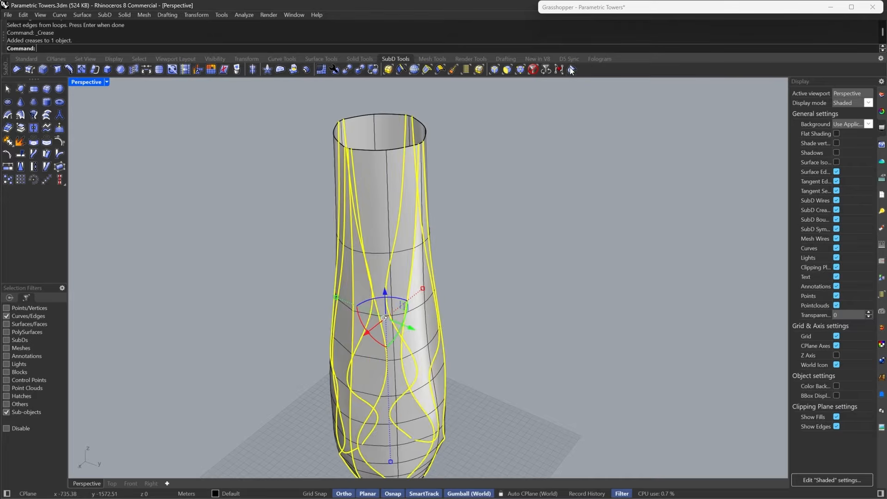
{"action": "left_click", "coordinate": [559, 313]}
{"action": "right_click_drag", "start_coordinate": [559, 313], "coordinate": [450, 345]}
{"action": "scroll", "coordinate": [470, 195], "scroll_direction": "down", "scroll_amount": 4}
{"action": "scroll", "coordinate": [450, 345], "scroll_direction": "up", "scroll_amount": 7}
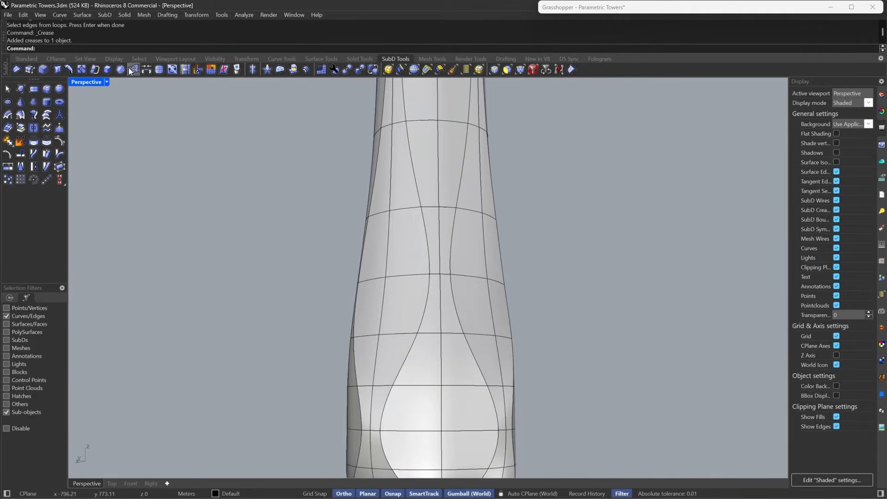
Step: Set the Perspective viewport to Rendered display and check the creased curves along the tower
{"action": "left_click", "coordinate": [107, 81]}
{"action": "left_click", "coordinate": [142, 68]}
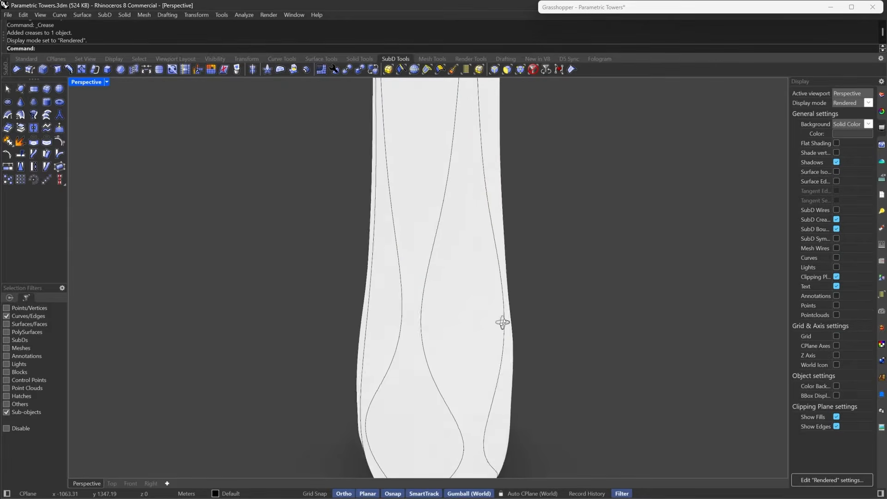
{"action": "scroll", "coordinate": [406, 328], "scroll_direction": "down", "scroll_amount": 3}
{"action": "scroll", "coordinate": [435, 315], "scroll_direction": "up", "scroll_amount": 3}
{"action": "scroll", "coordinate": [416, 311], "scroll_direction": "down", "scroll_amount": 3}
Step: Remove the crease from the straight vertical edge loop at the tower's middle and set the Perspective viewport to Shaded display
{"action": "double_click", "coordinate": [414, 307]}
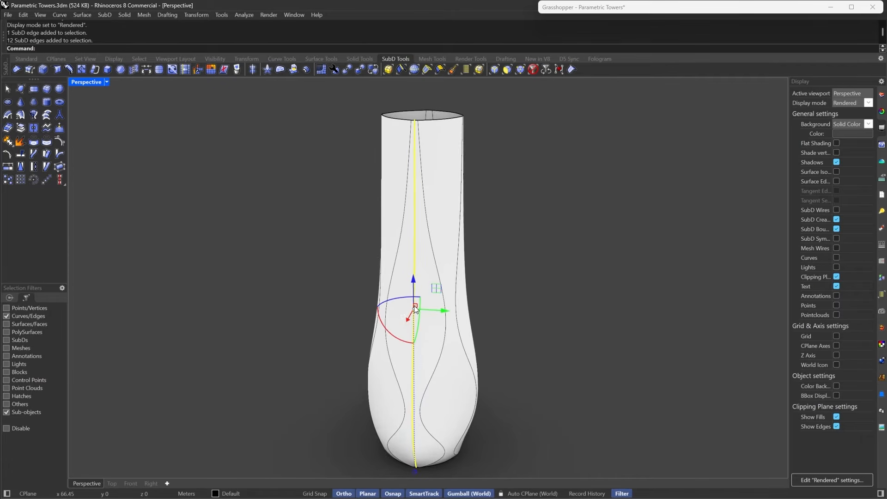
{"action": "left_click", "coordinate": [17, 70]}
{"action": "right_click_drag", "start_coordinate": [219, 256], "coordinate": [321, 323]}
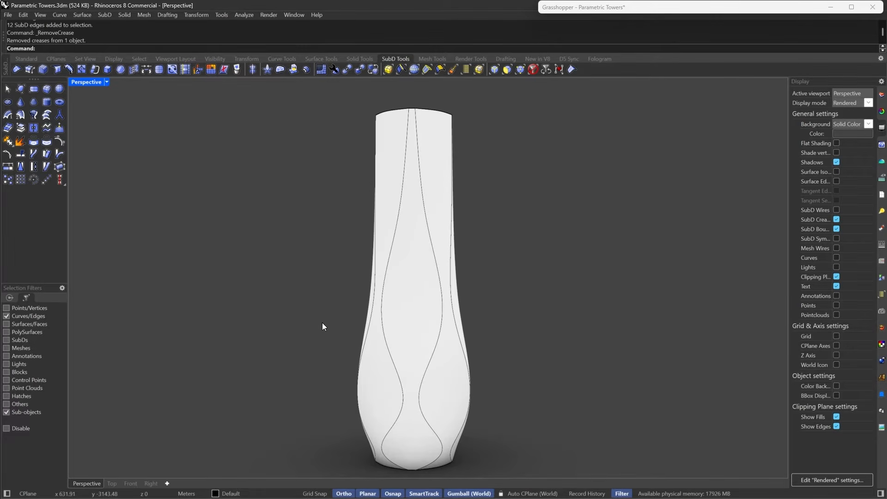
{"action": "scroll", "coordinate": [485, 247], "scroll_direction": "up", "scroll_amount": 6}
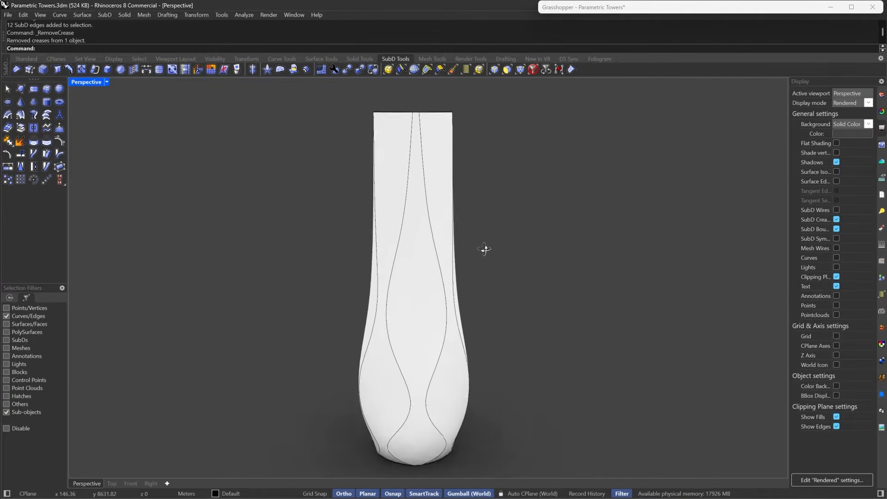
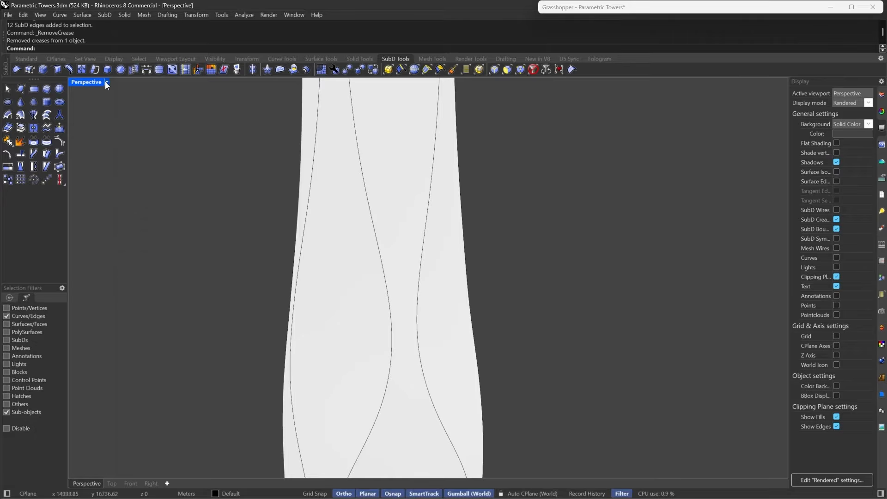
{"action": "left_click", "coordinate": [105, 82]}
{"action": "left_click", "coordinate": [139, 60]}
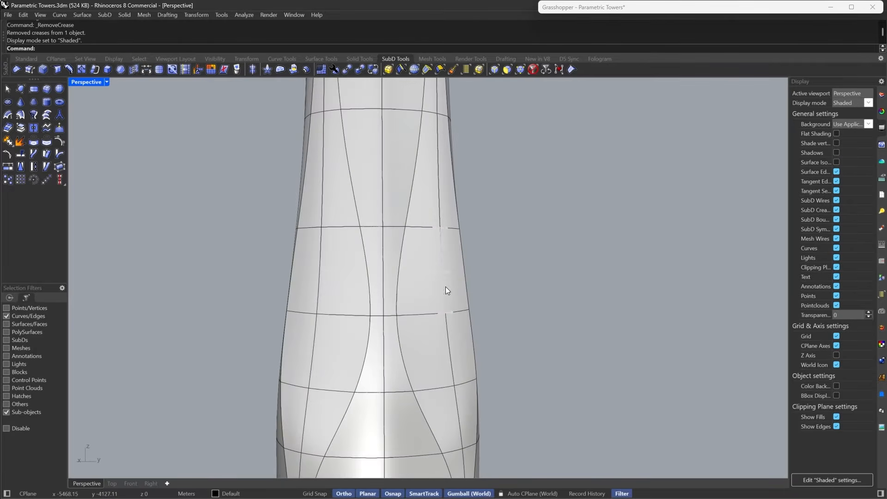
Step: Try to delete a vertical edge loop from the SubD tower, undo the deletion and clear the selection
{"action": "double_click", "coordinate": [446, 287]}
{"action": "key", "text": "Delete"}
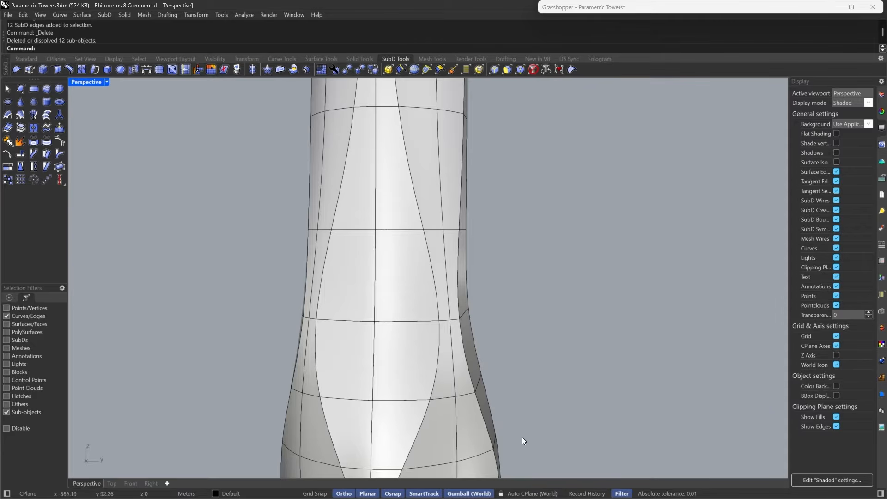
{"action": "right_click_drag", "start_coordinate": [522, 436], "coordinate": [483, 301]}
{"action": "key", "text": "ctrl+z"}
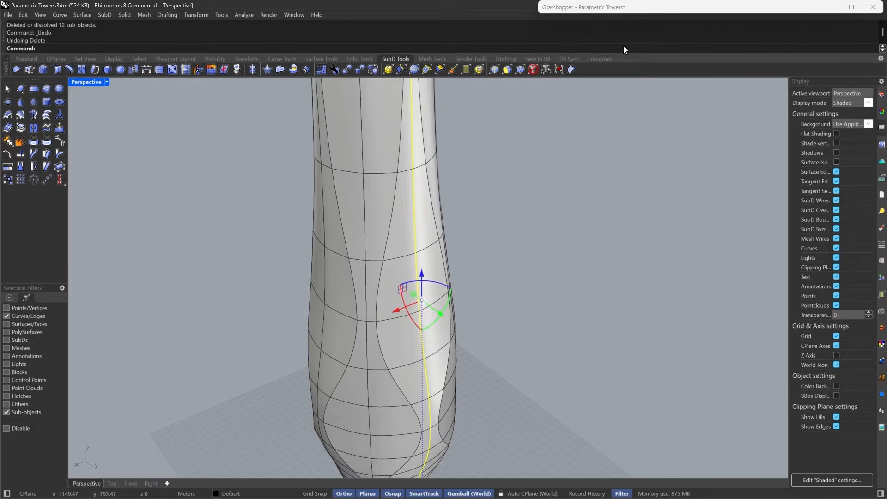
{"action": "left_click", "coordinate": [550, 322]}
Step: Switch to Grasshopper and duplicate the component chain from Entwine through SubD from Mesh below the original
{"action": "double_click", "coordinate": [644, 7]}
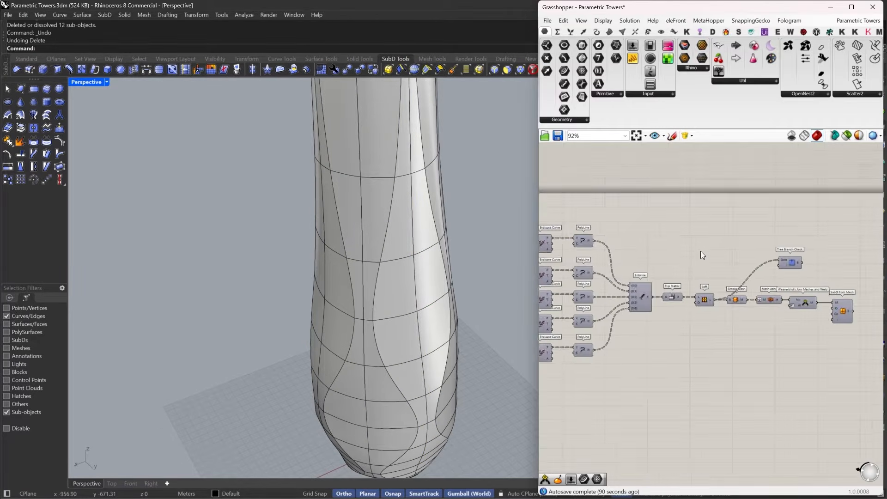
{"action": "left_click_drag", "start_coordinate": [831, 331], "coordinate": [666, 277]}
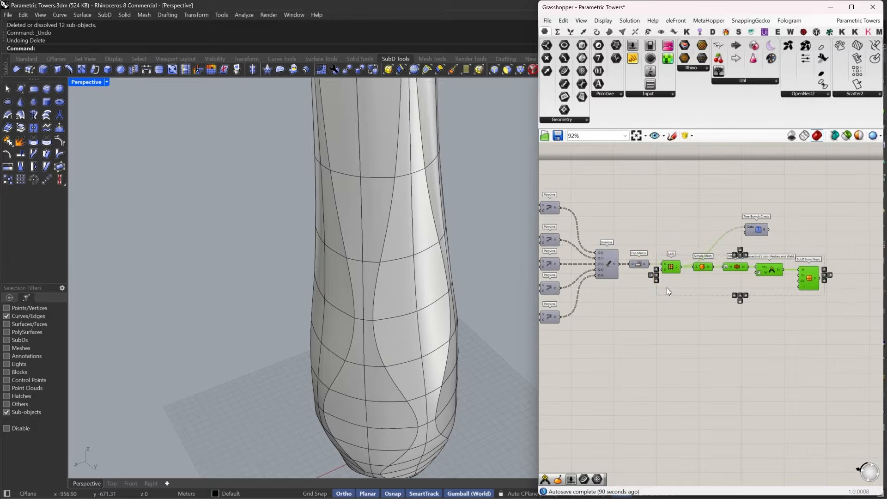
{"action": "left_click_drag", "start_coordinate": [690, 346], "coordinate": [598, 228], "text": "shift"}
{"action": "right_click_drag", "start_coordinate": [607, 285], "coordinate": [621, 262]}
{"action": "left_click_drag", "start_coordinate": [620, 254], "coordinate": [614, 279], "text": "alt"}
{"action": "scroll", "coordinate": [614, 280], "scroll_direction": "up", "scroll_amount": 3}
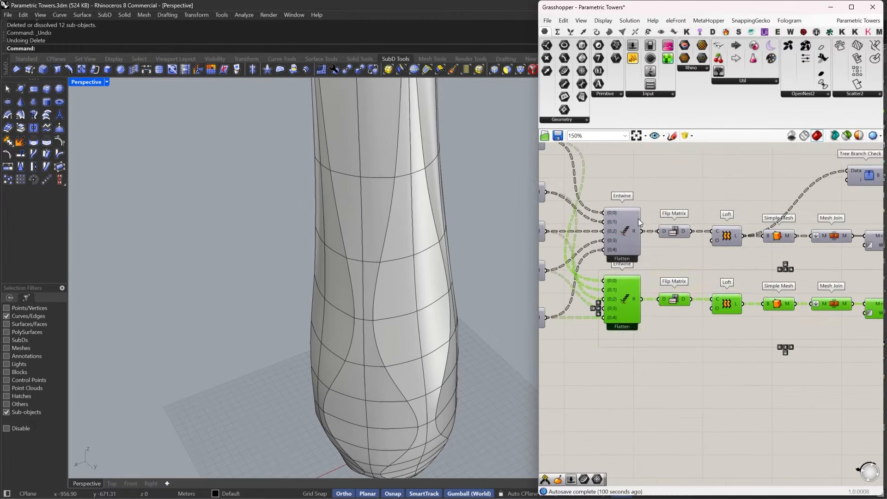
Step: Space the original and duplicated component chains farther apart and move Tree Branch Check closer to the original Mesh Join
{"action": "scroll", "coordinate": [639, 219], "scroll_direction": "down", "scroll_amount": 4}
{"action": "right_click_drag", "start_coordinate": [638, 219], "coordinate": [593, 288]}
{"action": "left_click_drag", "start_coordinate": [789, 260], "coordinate": [588, 246]}
{"action": "scroll", "coordinate": [582, 281], "scroll_direction": "up", "scroll_amount": 3}
{"action": "left_click", "coordinate": [611, 277]}
{"action": "scroll", "coordinate": [650, 298], "scroll_direction": "down", "scroll_amount": 3}
{"action": "right_click_drag", "start_coordinate": [657, 296], "coordinate": [710, 285]}
{"action": "scroll", "coordinate": [806, 225], "scroll_direction": "up", "scroll_amount": 3}
{"action": "left_click_drag", "start_coordinate": [819, 213], "coordinate": [787, 221]}
{"action": "right_click_drag", "start_coordinate": [722, 238], "coordinate": [707, 250]}
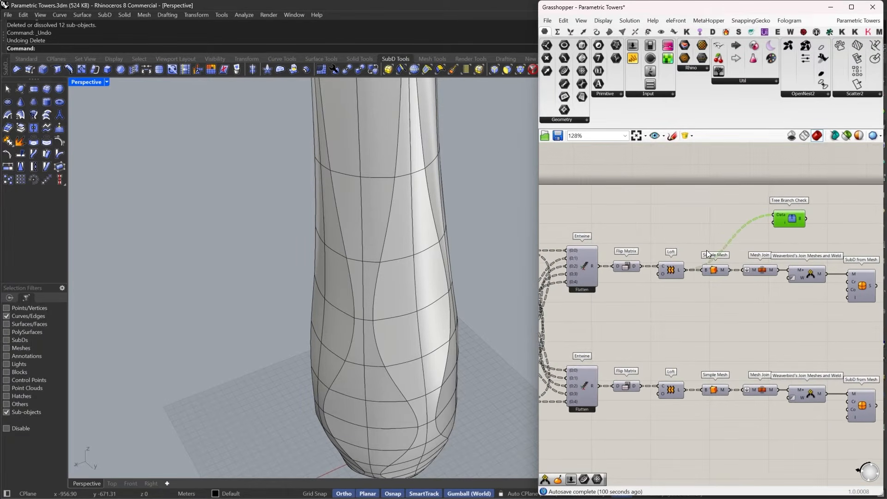
{"action": "left_click_drag", "start_coordinate": [785, 226], "coordinate": [757, 244]}
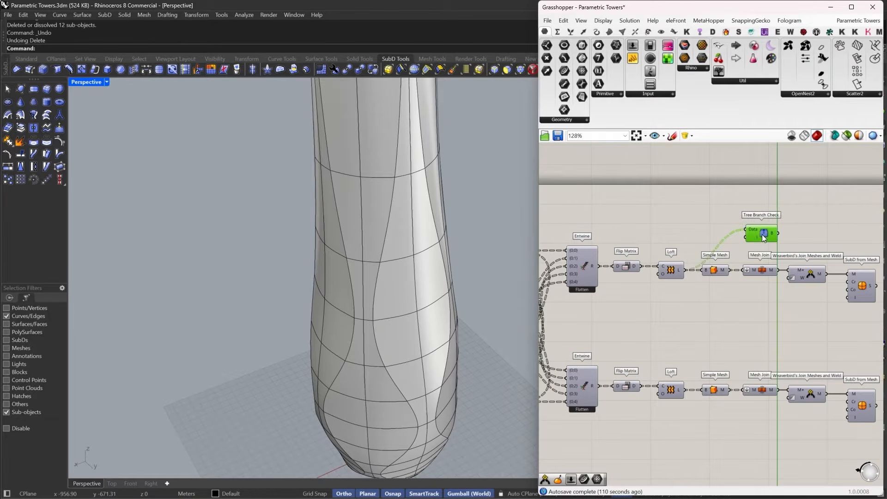
Step: Remove the first, middle and last inputs from the duplicated Entwine, keeping only two branches
{"action": "left_click", "coordinate": [638, 310]}
{"action": "right_click_drag", "start_coordinate": [638, 310], "coordinate": [628, 333]}
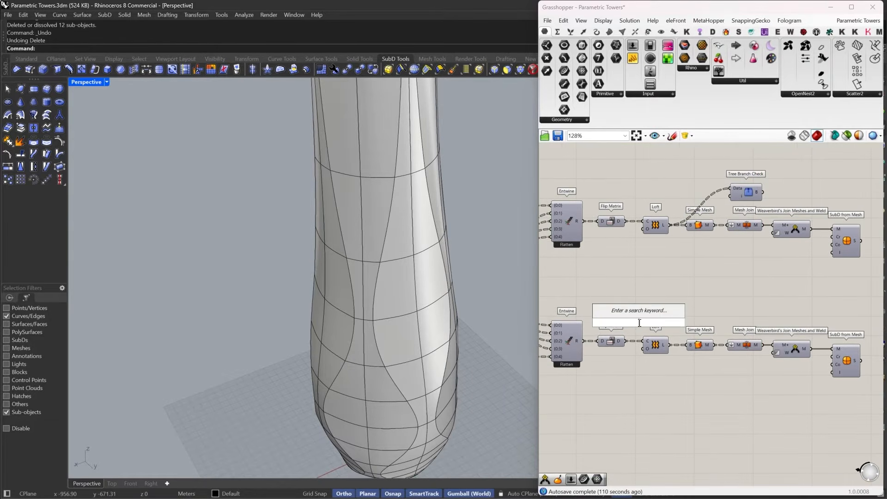
{"action": "scroll", "coordinate": [647, 314], "scroll_direction": "up", "scroll_amount": 4}
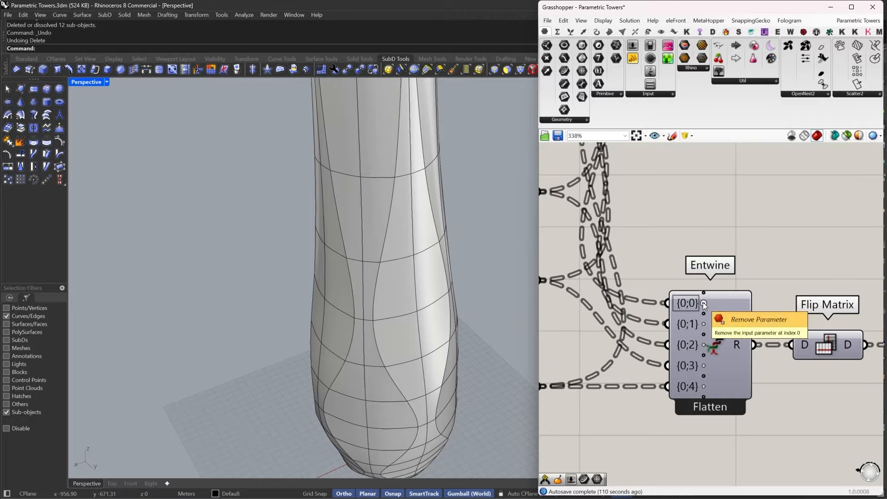
{"action": "left_click", "coordinate": [703, 303]}
{"action": "left_click", "coordinate": [703, 376]}
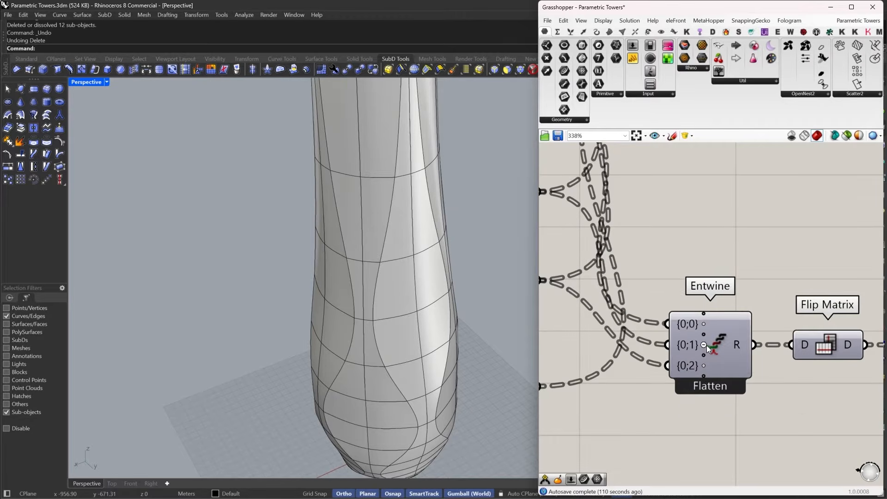
{"action": "left_click", "coordinate": [704, 345]}
{"action": "scroll", "coordinate": [703, 334], "scroll_direction": "down", "scroll_amount": 5}
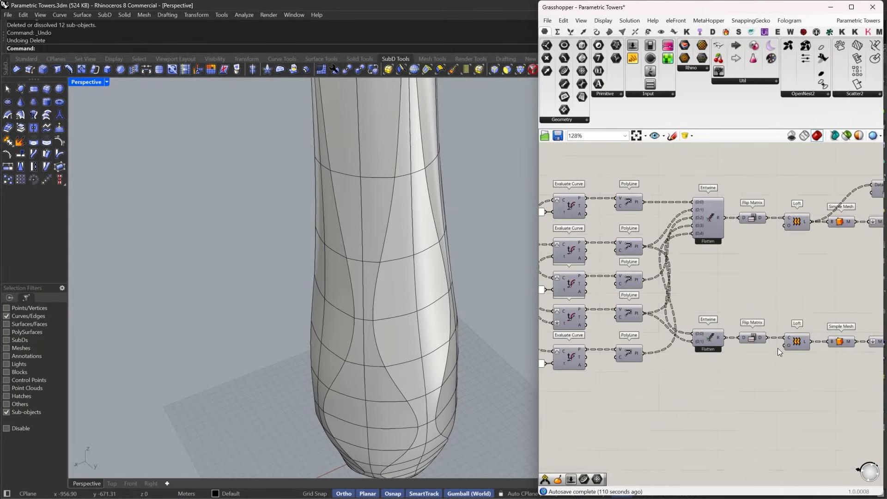
Step: Highlight the duplicated Loft's geometry and hide the baked SubD tower in Rhino
{"action": "right_click_drag", "start_coordinate": [791, 349], "coordinate": [691, 344]}
{"action": "scroll", "coordinate": [691, 345], "scroll_direction": "up", "scroll_amount": 2}
{"action": "left_click", "coordinate": [695, 341]}
{"action": "scroll", "coordinate": [428, 299], "scroll_direction": "down", "scroll_amount": 5}
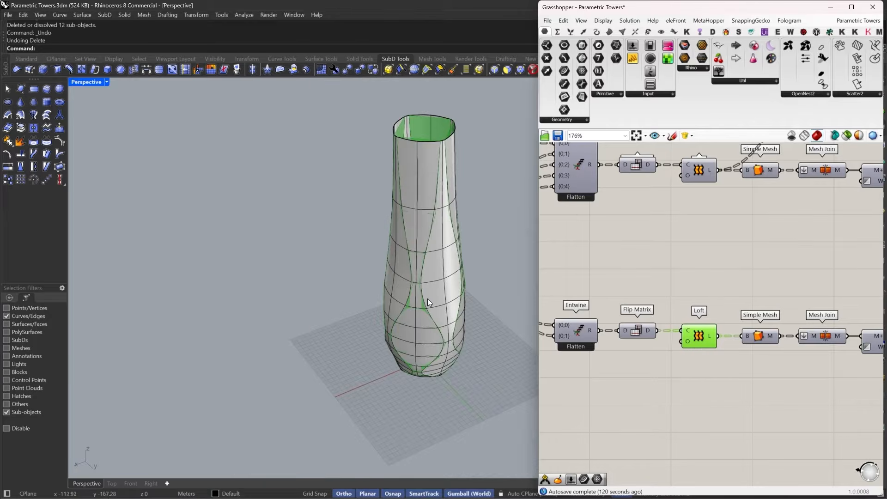
{"action": "left_click", "coordinate": [396, 223]}
{"action": "key", "text": "ctrl+h"}
{"action": "scroll", "coordinate": [395, 224], "scroll_direction": "up", "scroll_amount": 8}
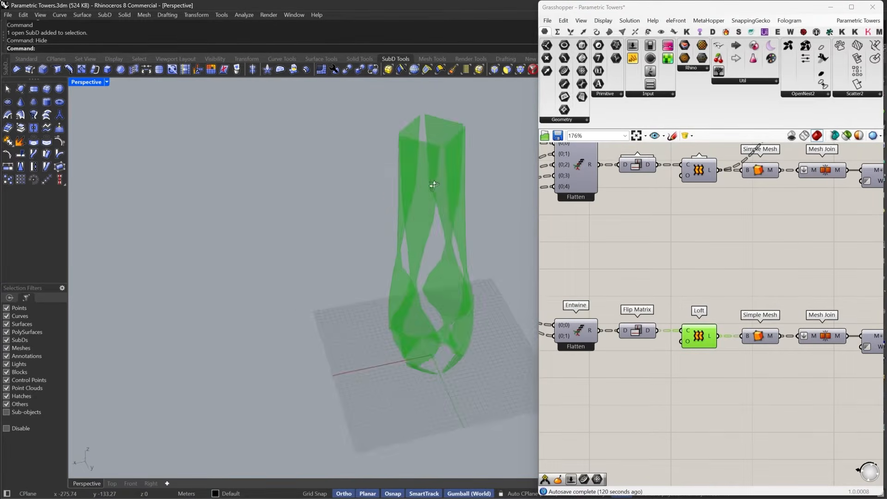
Step: Flatten the output of the duplicated Flip Matrix feeding the Loft
{"action": "right_click_drag", "start_coordinate": [650, 326], "coordinate": [628, 313]}
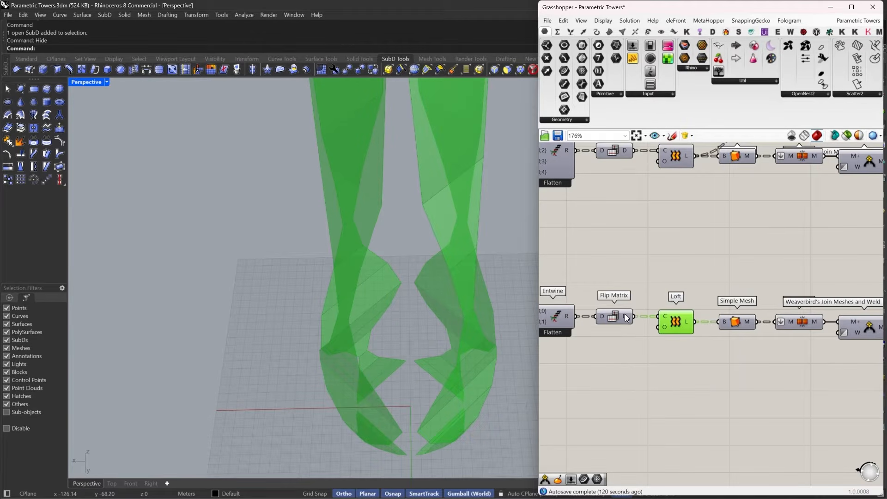
{"action": "right_click", "coordinate": [628, 313]}
{"action": "left_click", "coordinate": [656, 360]}
{"action": "right_click_drag", "start_coordinate": [688, 335], "coordinate": [637, 333]}
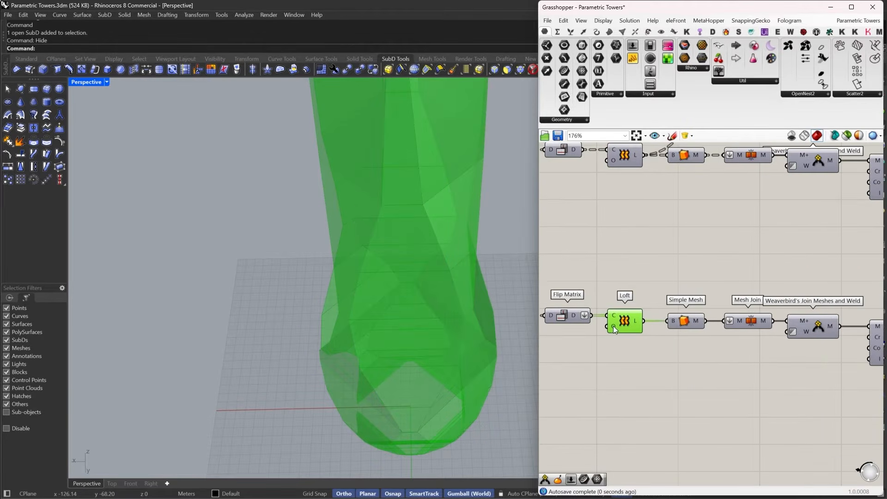
{"action": "right_click", "coordinate": [614, 326]}
{"action": "mouse_move", "coordinate": [712, 399]}
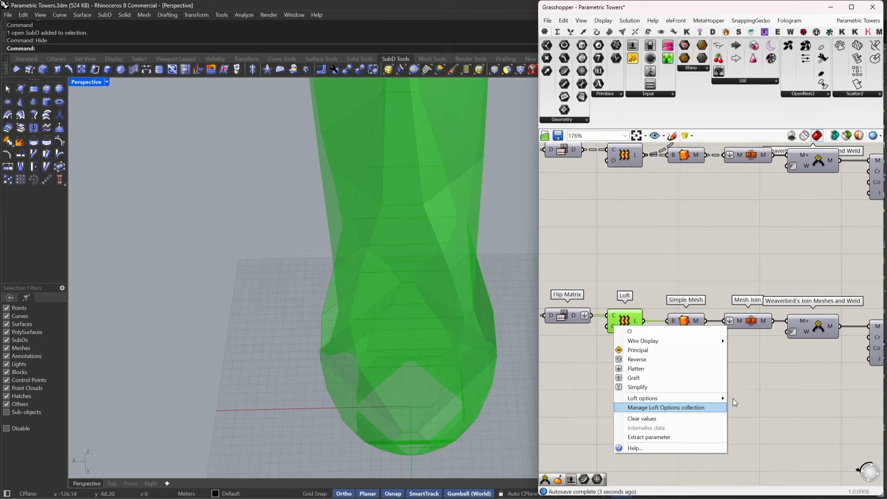
{"action": "left_click", "coordinate": [749, 400]}
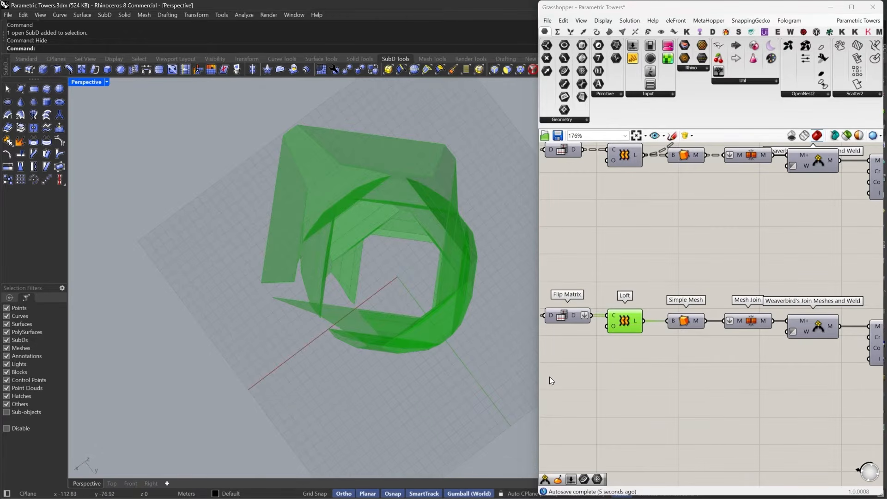
{"action": "right_click_drag", "start_coordinate": [395, 299], "coordinate": [414, 299]}
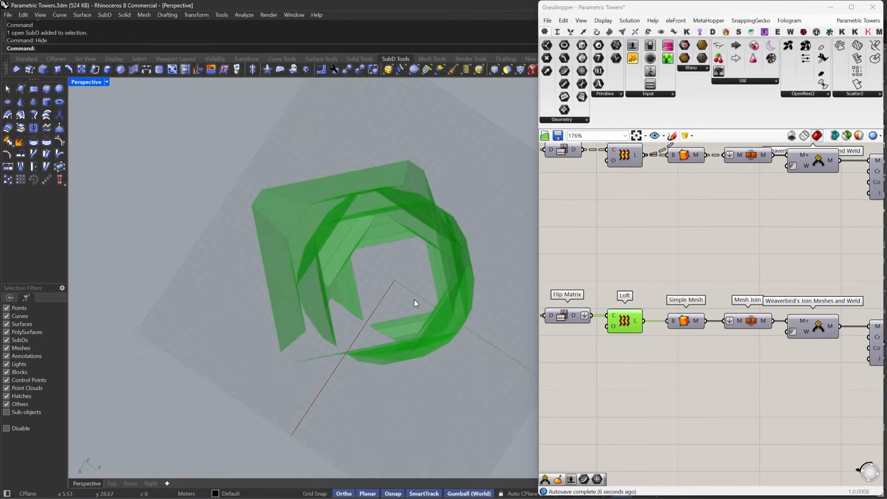
Step: Enable Closed loft in the duplicated Loft's options, commit the change and check the surface around the tower
{"action": "right_click", "coordinate": [611, 326]}
{"action": "mouse_move", "coordinate": [659, 398]}
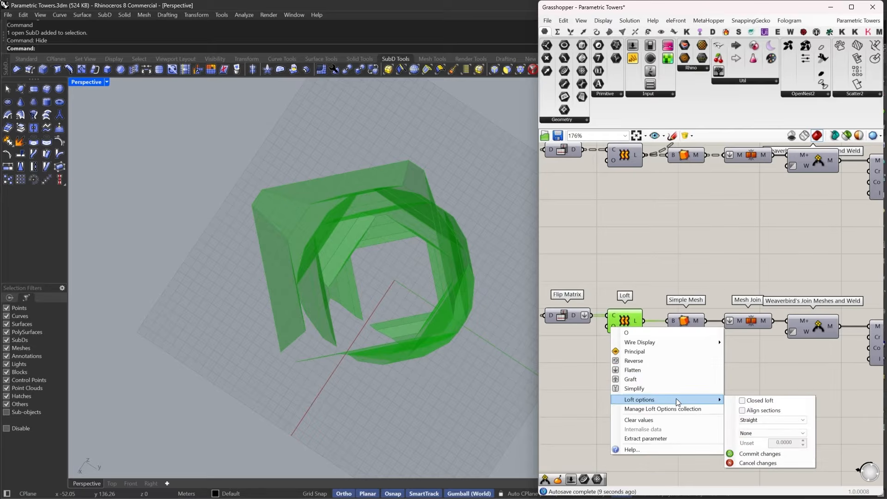
{"action": "left_click", "coordinate": [743, 401]}
{"action": "left_click", "coordinate": [749, 453]}
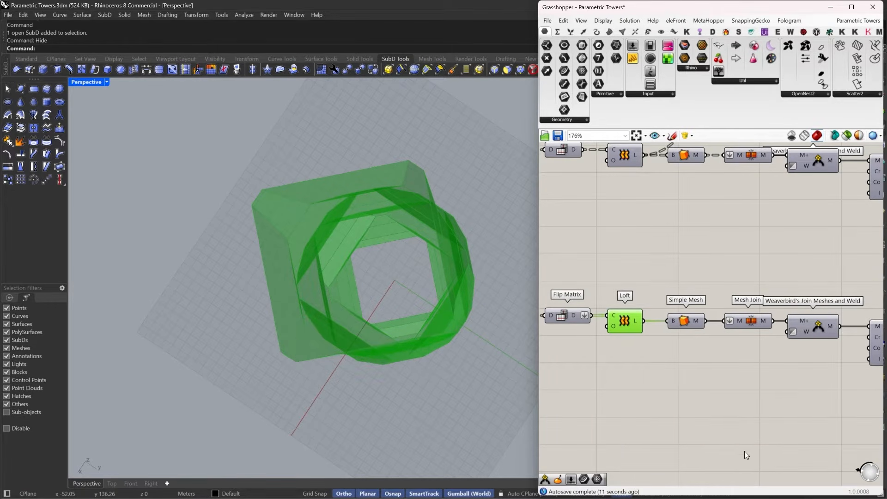
{"action": "right_click_drag", "start_coordinate": [786, 331], "coordinate": [743, 301]}
{"action": "right_click_drag", "start_coordinate": [388, 318], "coordinate": [346, 236]}
{"action": "right_click_drag", "start_coordinate": [418, 342], "coordinate": [363, 233]}
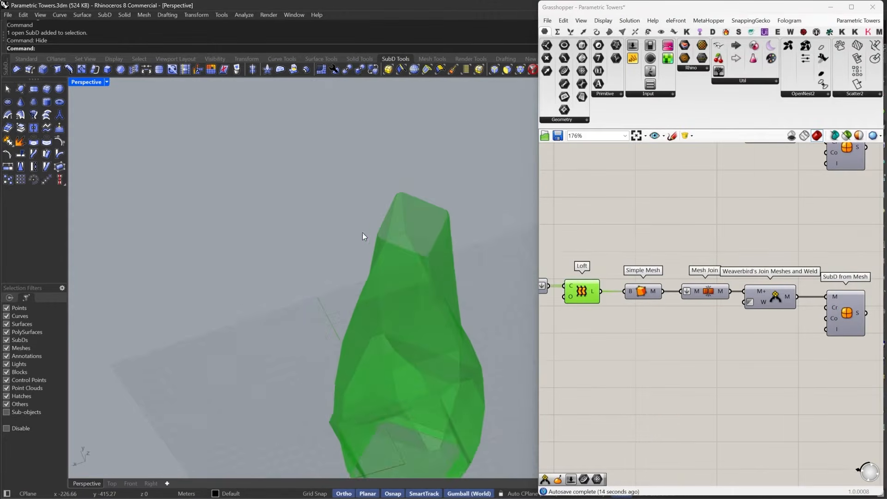
Step: Bake the duplicated chain's SubD from Mesh result into Rhino
{"action": "right_click_drag", "start_coordinate": [759, 283], "coordinate": [638, 278]}
{"action": "right_click", "coordinate": [731, 313]}
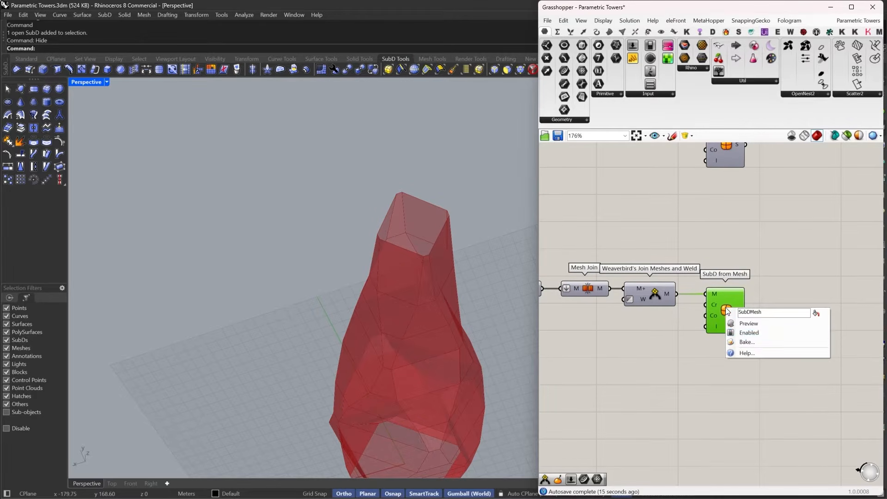
{"action": "left_click", "coordinate": [739, 340]}
{"action": "left_click", "coordinate": [740, 434]}
{"action": "right_click_drag", "start_coordinate": [456, 285], "coordinate": [476, 398]}
{"action": "right_click_drag", "start_coordinate": [682, 232], "coordinate": [763, 276]}
Step: Turn off the preview of the Flip Matrix, Loft, Simple Mesh and Mesh Join components in both chains
{"action": "scroll", "coordinate": [763, 276], "scroll_direction": "down", "scroll_amount": 3}
{"action": "left_click_drag", "start_coordinate": [729, 352], "coordinate": [614, 168]}
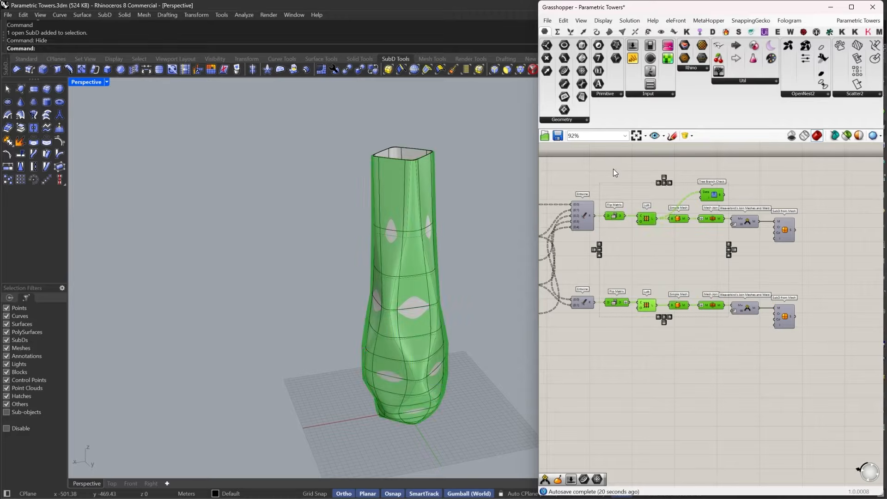
{"action": "right_click", "coordinate": [614, 168]}
{"action": "left_click", "coordinate": [638, 183]}
{"action": "left_click", "coordinate": [658, 166]}
Step: Toggle the SubD display to flat and select all vertical edges around the baked tower using SelEdgeRing with SelEdgeLoop
{"action": "right_click_drag", "start_coordinate": [439, 344], "coordinate": [336, 323]}
{"action": "scroll", "coordinate": [436, 347], "scroll_direction": "up", "scroll_amount": 7}
{"action": "key", "text": "Tab"}
{"action": "left_click", "coordinate": [418, 73]}
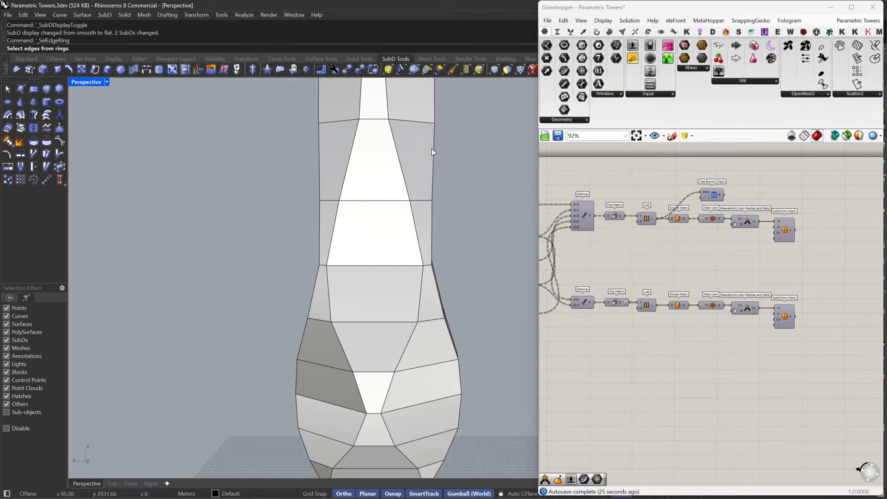
{"action": "left_click", "coordinate": [433, 150]}
{"action": "left_click", "coordinate": [401, 70]}
{"action": "scroll", "coordinate": [407, 284], "scroll_direction": "down", "scroll_amount": 4}
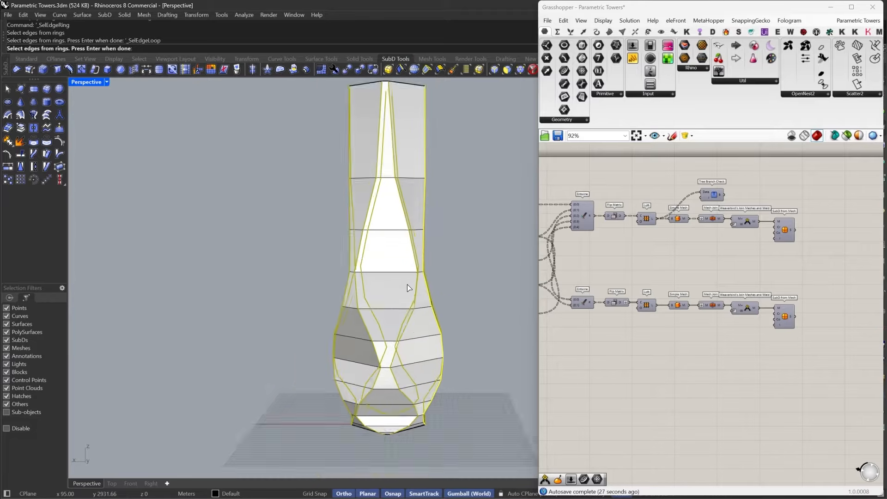
{"action": "scroll", "coordinate": [407, 288], "scroll_direction": "down", "scroll_amount": 2}
{"action": "key", "text": "Return"}
Step: Collapse the Grasshopper window, crease the selected vertical edges of the tower and clear the selection
{"action": "double_click", "coordinate": [605, 11]}
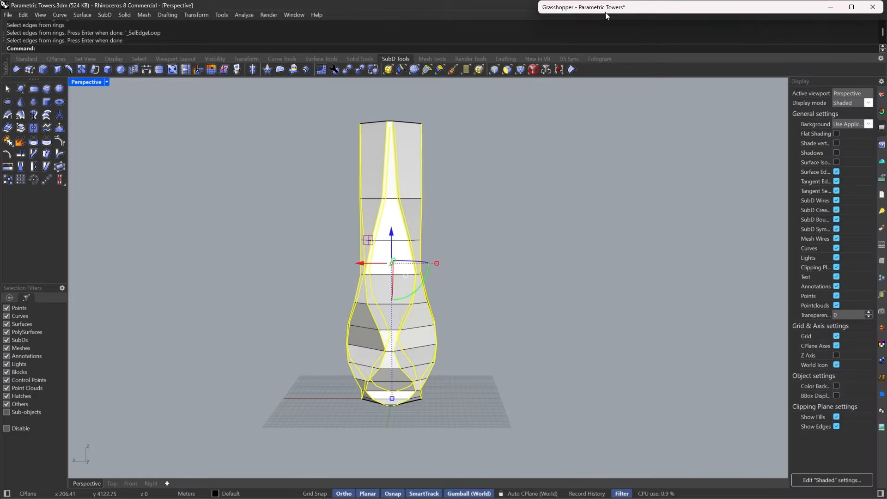
{"action": "left_click", "coordinate": [572, 70]}
{"action": "left_click", "coordinate": [489, 287]}
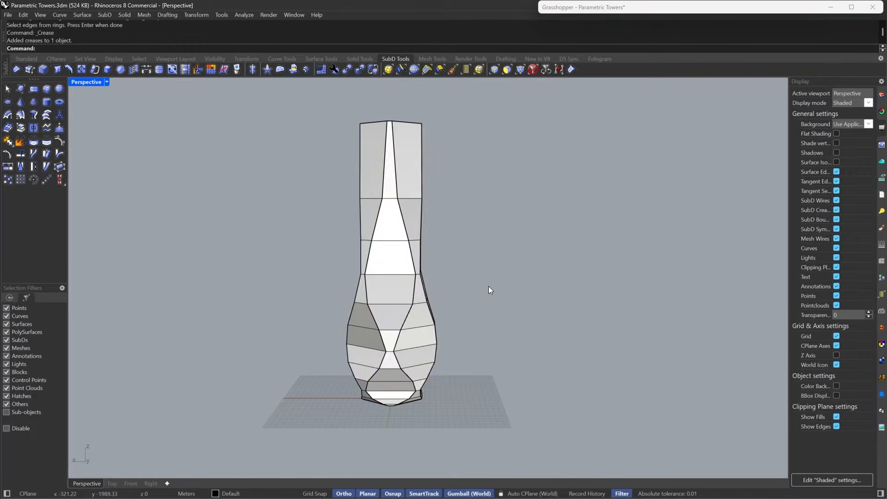
Step: Toggle the SubD display back to smooth and set the Perspective viewport to Rendered display
{"action": "key", "text": "Tab"}
{"action": "right_click_drag", "start_coordinate": [469, 297], "coordinate": [419, 291]}
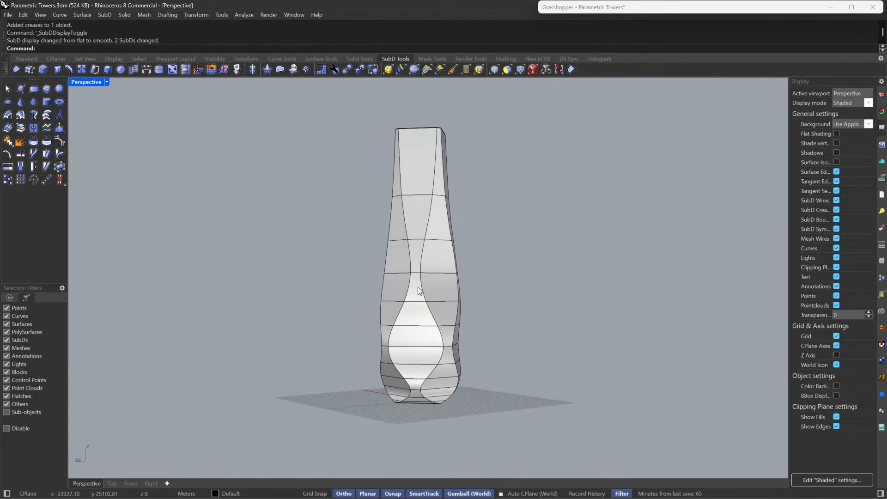
{"action": "left_click", "coordinate": [106, 82]}
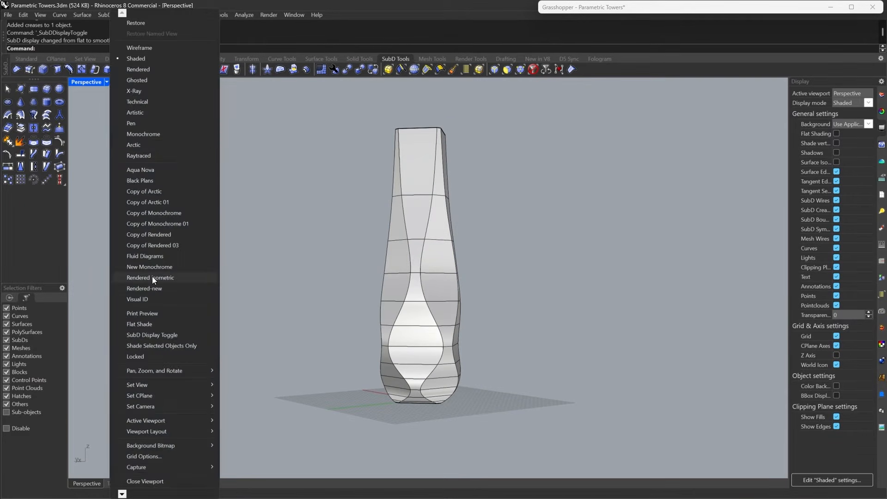
{"action": "left_click", "coordinate": [137, 69]}
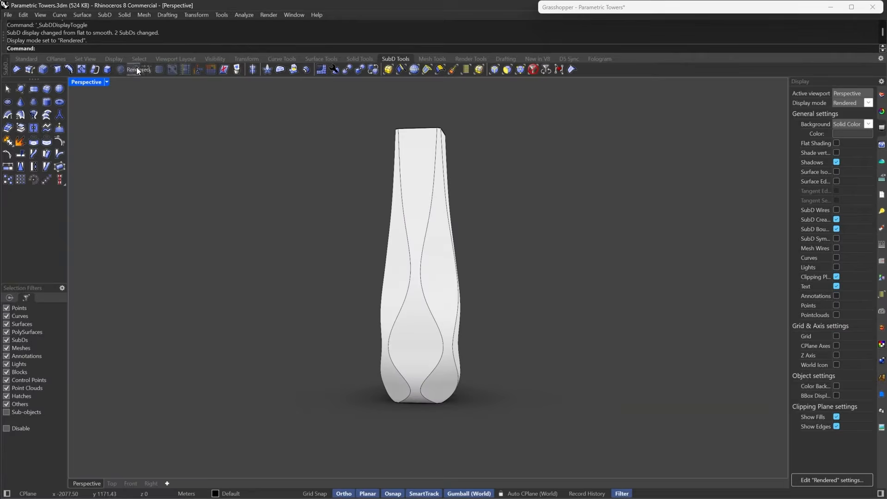
Step: Show the hidden SubD tower, move it to one side of the creased tower and clear the selection
{"action": "right_click_drag", "start_coordinate": [585, 242], "coordinate": [529, 231]}
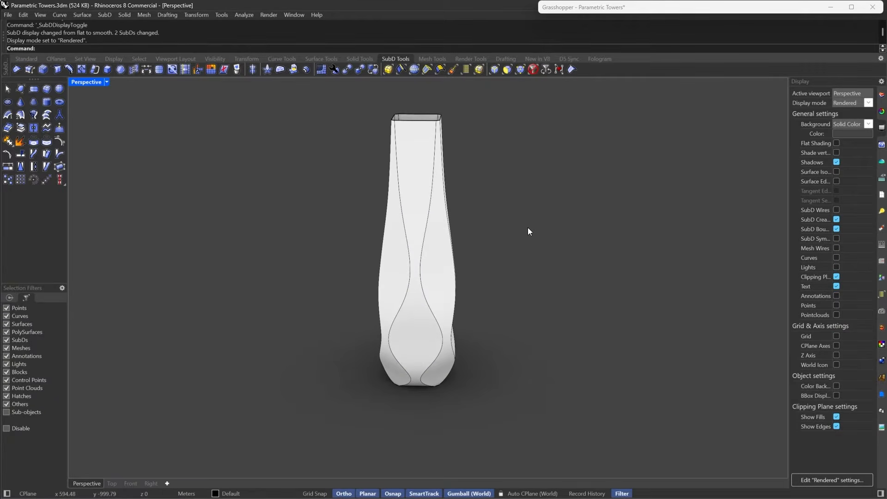
{"action": "key", "text": "Return"}
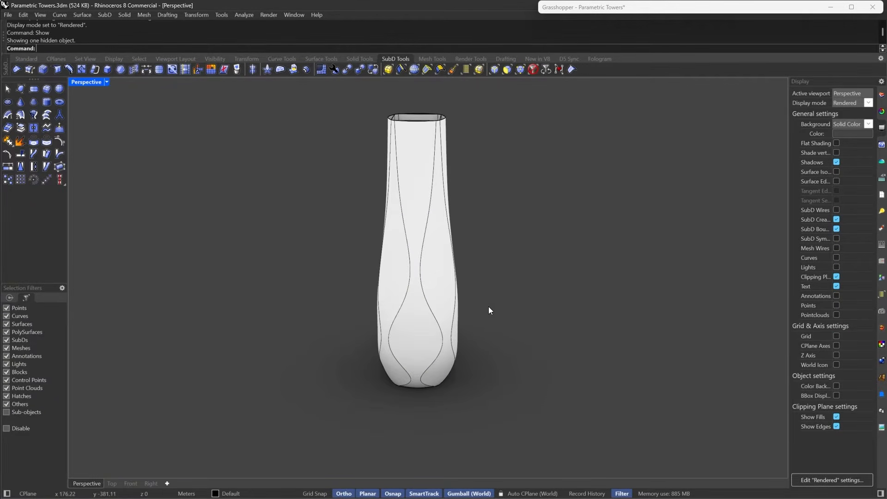
{"action": "left_click", "coordinate": [444, 118]}
{"action": "scroll", "coordinate": [462, 321], "scroll_direction": "down", "scroll_amount": 3}
{"action": "left_click_drag", "start_coordinate": [415, 257], "coordinate": [350, 226]}
{"action": "left_click", "coordinate": [366, 402]}
Step: Compare the surface curvature and wavy vertical creases of the two towers side by side and close up
{"action": "right_click_drag", "start_coordinate": [366, 403], "coordinate": [450, 315]}
{"action": "scroll", "coordinate": [414, 339], "scroll_direction": "up", "scroll_amount": 3}
{"action": "scroll", "coordinate": [450, 315], "scroll_direction": "down", "scroll_amount": 4}
{"action": "right_click_drag", "start_coordinate": [359, 311], "coordinate": [412, 343]}
{"action": "scroll", "coordinate": [412, 342], "scroll_direction": "up", "scroll_amount": 2}
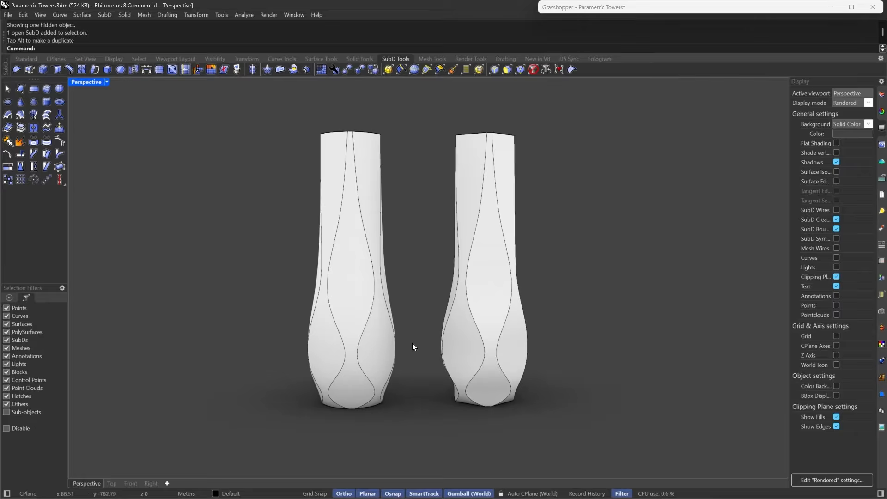
{"action": "scroll", "coordinate": [383, 329], "scroll_direction": "up", "scroll_amount": 2}
{"action": "scroll", "coordinate": [417, 300], "scroll_direction": "up", "scroll_amount": 2}
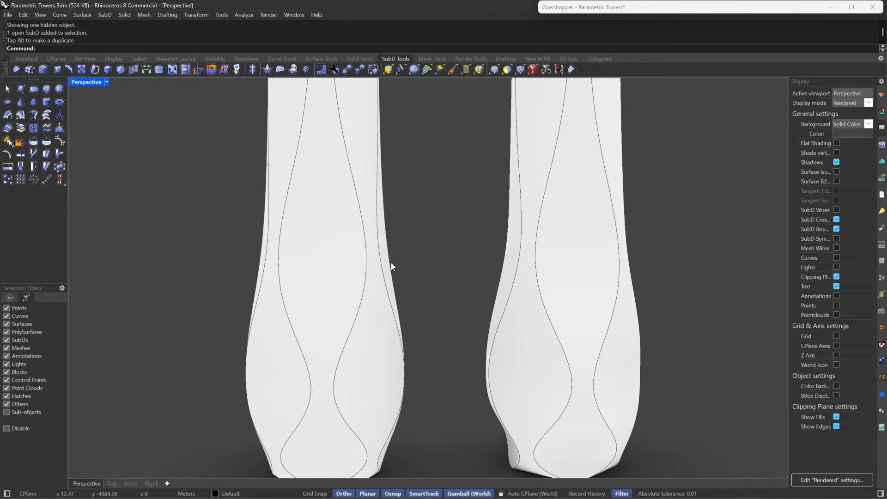
{"action": "right_click_drag", "start_coordinate": [598, 297], "coordinate": [584, 293]}
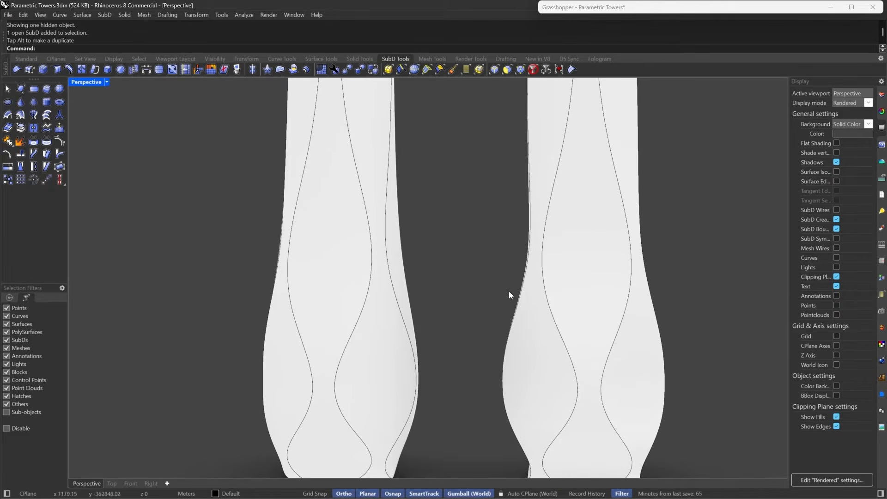
{"action": "right_click_drag", "start_coordinate": [515, 210], "coordinate": [435, 297]}
Step: Delete the rounder comparison tower, keeping only the creased tower with the squarer outline
{"action": "left_click_drag", "start_coordinate": [434, 247], "coordinate": [357, 305]}
{"action": "right_click_drag", "start_coordinate": [520, 242], "coordinate": [532, 214]}
{"action": "key", "text": "Delete"}
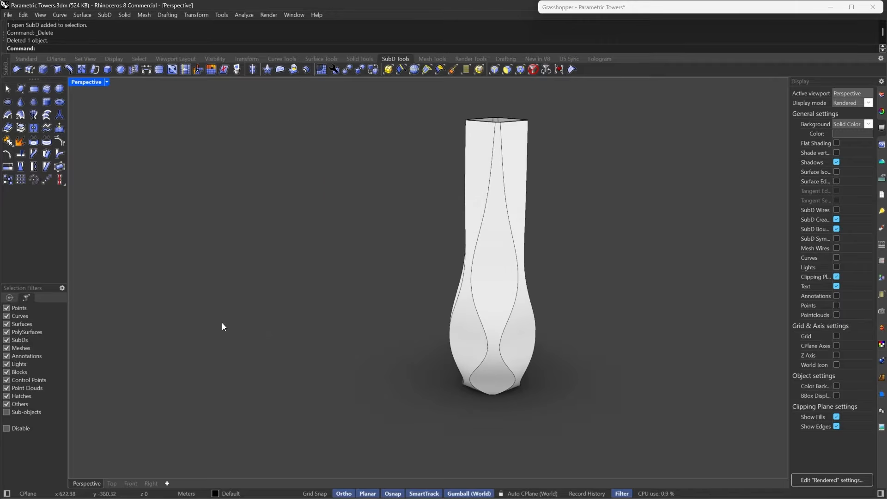
Step: Select the remaining creased tower and try to move it along the X axis
{"action": "right_click_drag", "start_coordinate": [224, 324], "coordinate": [520, 295]}
{"action": "scroll", "coordinate": [438, 331], "scroll_direction": "up", "scroll_amount": 2}
{"action": "left_click", "coordinate": [439, 329]}
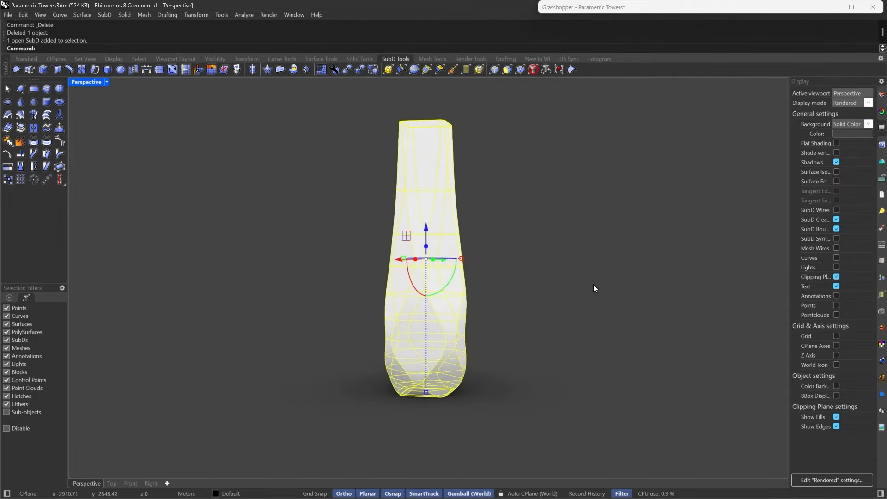
{"action": "right_click_drag", "start_coordinate": [593, 285], "coordinate": [408, 332]}
{"action": "scroll", "coordinate": [407, 331], "scroll_direction": "down", "scroll_amount": 3}
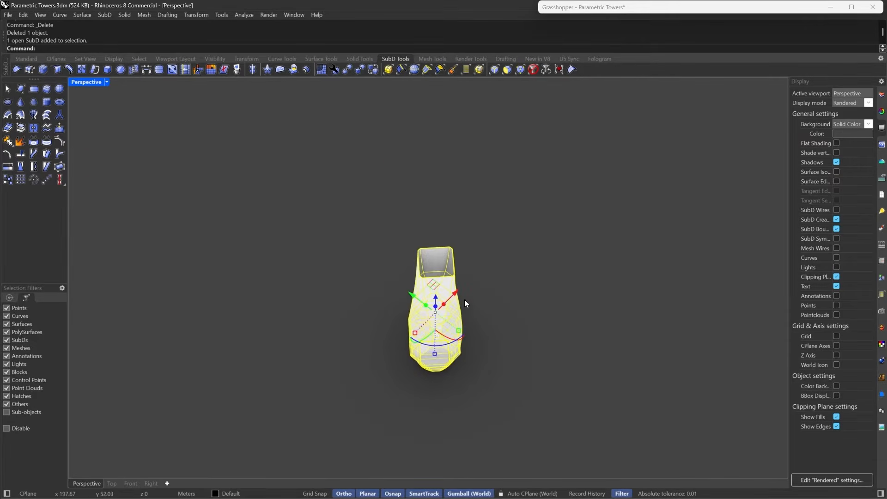
{"action": "left_click_drag", "start_coordinate": [464, 300], "coordinate": [497, 268]}
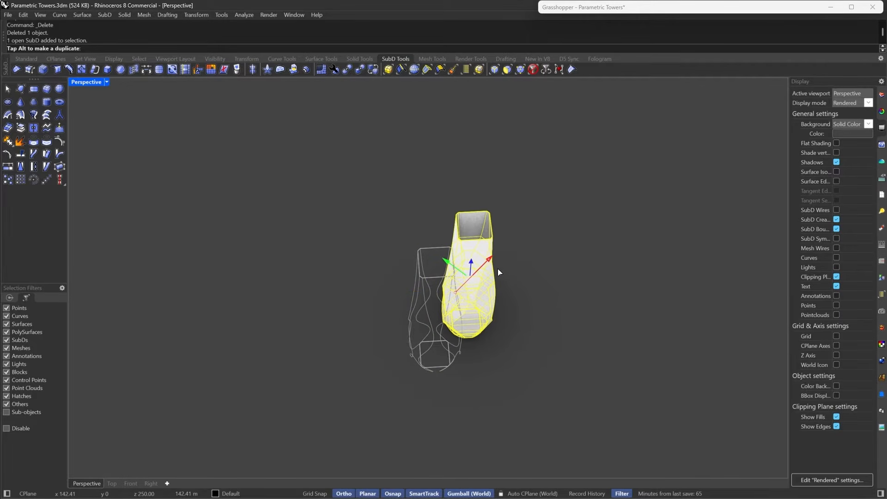
{"action": "key", "text": "Escape"}
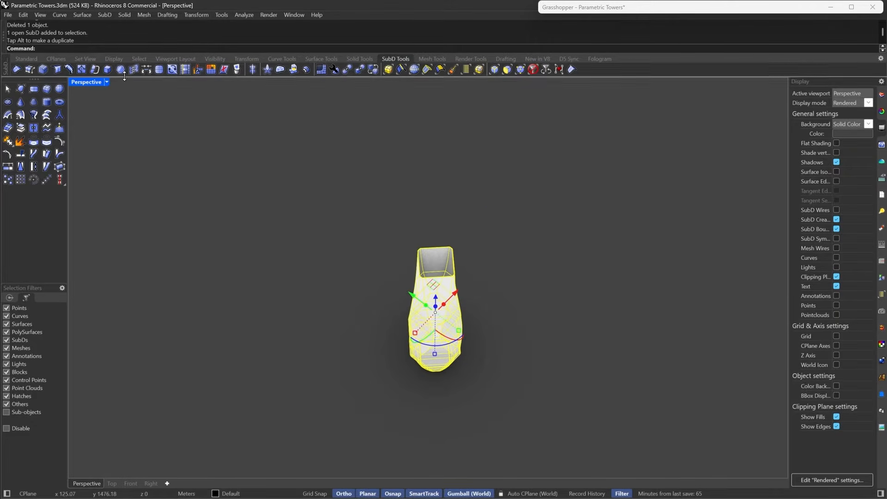
Step: Set the Perspective viewport to Shaded display, move the selected tower along the X axis away from the origin and clear the selection
{"action": "left_click", "coordinate": [107, 82]}
{"action": "left_click", "coordinate": [136, 59]}
{"action": "mouse_move", "coordinate": [535, 293]}
{"action": "right_mouse_down"}
{"action": "mouse_move", "coordinate": [541, 287]}
{"action": "mouse_move", "coordinate": [440, 293]}
{"action": "right_mouse_up"}
{"action": "mouse_move", "coordinate": [440, 293]}
{"action": "left_mouse_down"}
{"action": "mouse_move", "coordinate": [520, 280]}
{"action": "mouse_move", "coordinate": [439, 293]}
{"action": "mouse_move", "coordinate": [526, 252]}
{"action": "left_mouse_up"}
{"action": "left_click", "coordinate": [456, 410]}
{"action": "right_click_drag", "start_coordinate": [456, 410], "coordinate": [510, 383]}
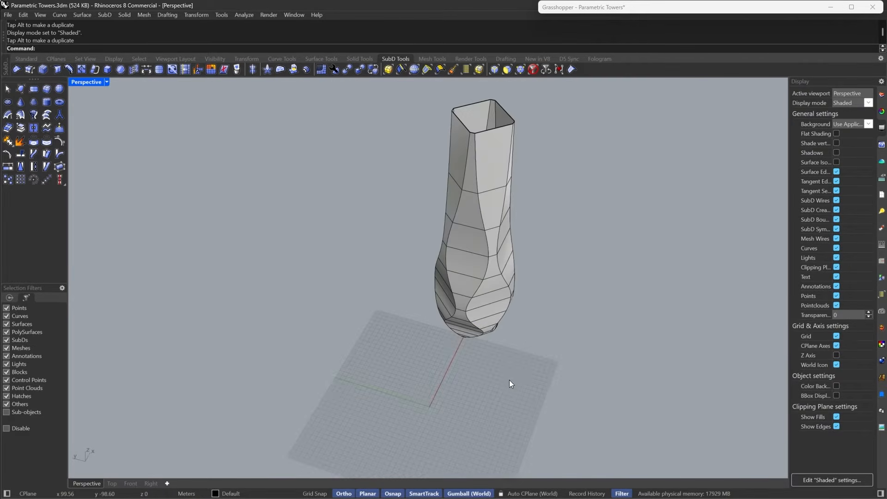
Step: Duplicate the entire tower definition in Grasshopper and place the copy directly below the original
{"action": "double_click", "coordinate": [617, 10]}
{"action": "scroll", "coordinate": [716, 222], "scroll_direction": "down", "scroll_amount": 3}
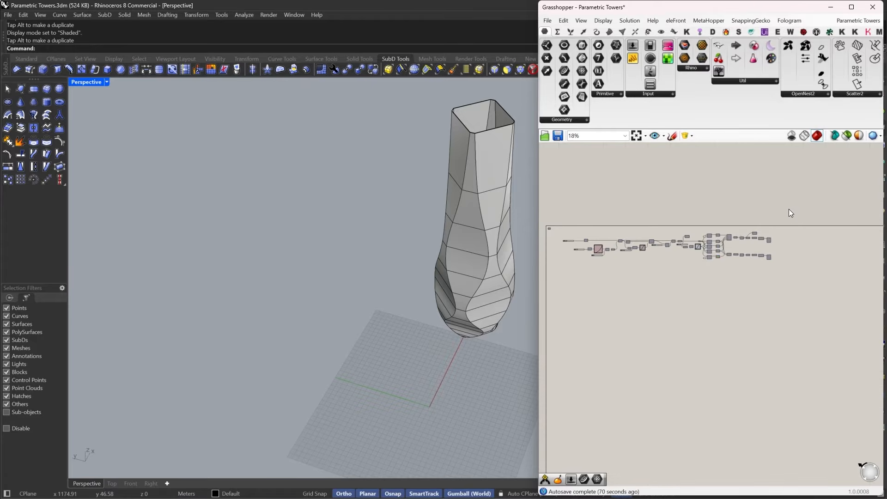
{"action": "left_click_drag", "start_coordinate": [789, 209], "coordinate": [578, 285]}
{"action": "right_click_drag", "start_coordinate": [582, 275], "coordinate": [642, 268]}
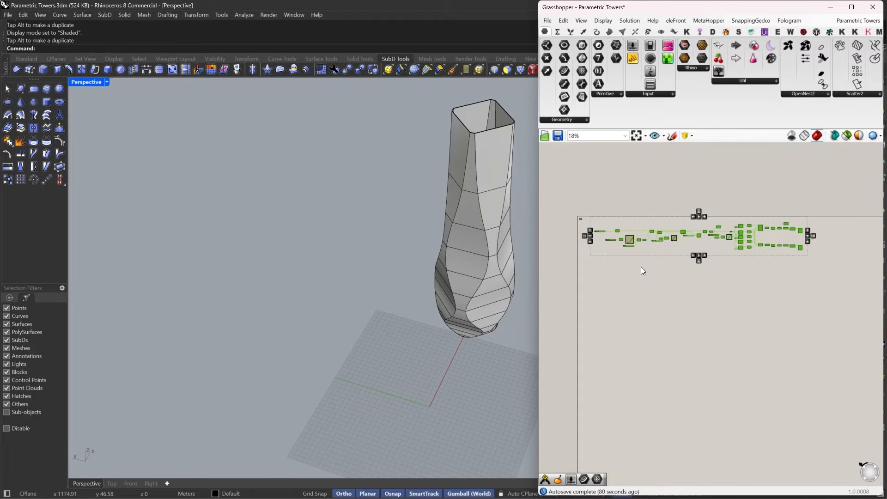
{"action": "right_click_drag", "start_coordinate": [660, 275], "coordinate": [671, 282]}
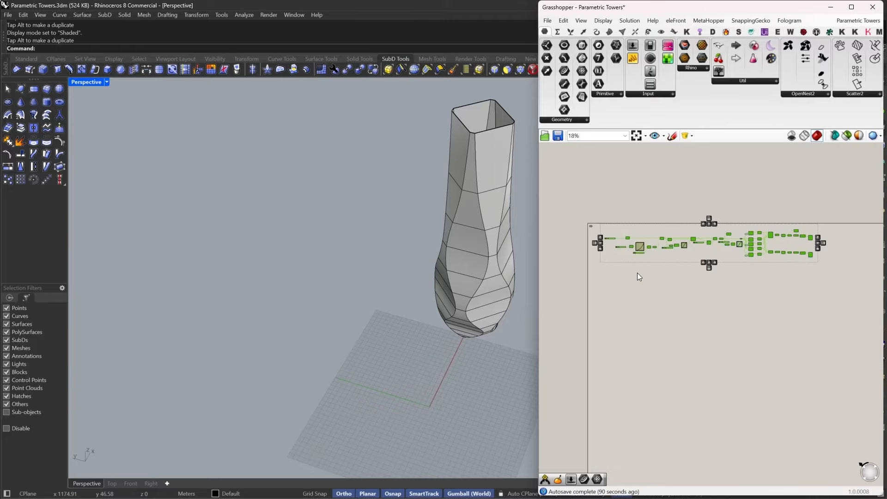
{"action": "scroll", "coordinate": [637, 276], "scroll_direction": "up", "scroll_amount": 6}
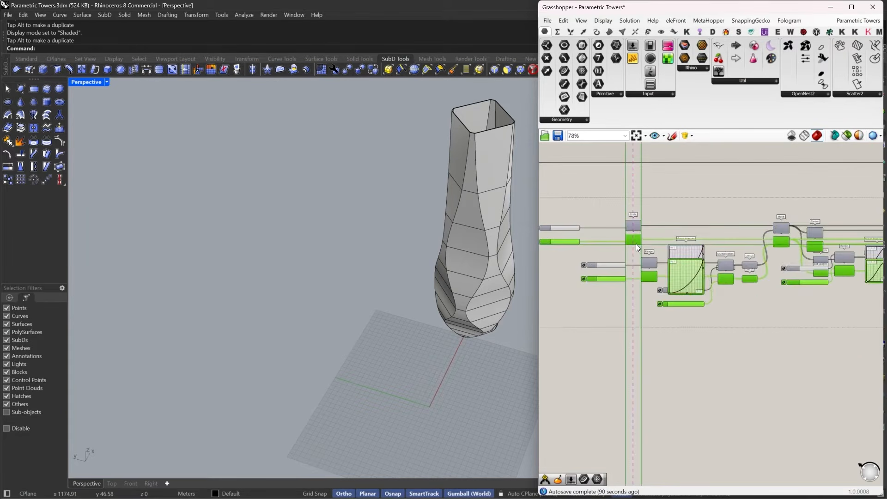
{"action": "scroll", "coordinate": [636, 243], "scroll_direction": "down", "scroll_amount": 2}
{"action": "left_click_drag", "start_coordinate": [636, 243], "coordinate": [637, 419]}
{"action": "scroll", "coordinate": [636, 420], "scroll_direction": "down", "scroll_amount": 2}
{"action": "right_click_drag", "start_coordinate": [722, 363], "coordinate": [692, 310]}
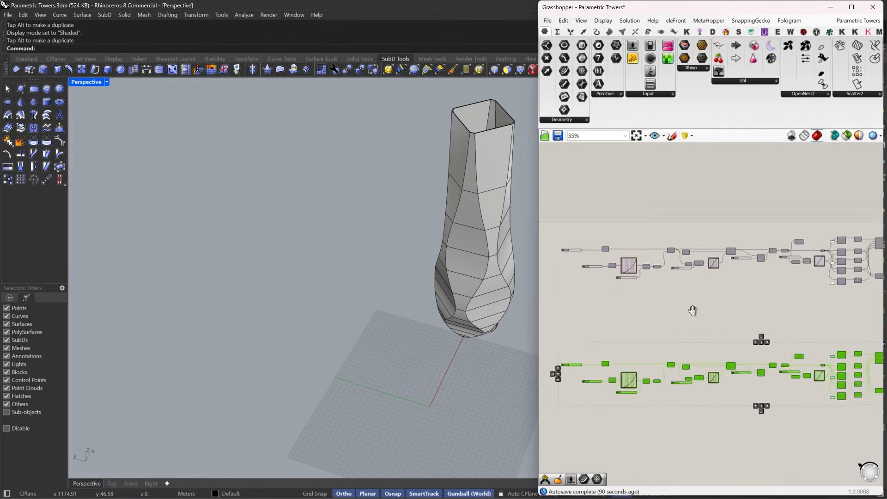
{"action": "scroll", "coordinate": [791, 322], "scroll_direction": "down", "scroll_amount": 3}
{"action": "left_click", "coordinate": [714, 370]}
{"action": "right_click_drag", "start_coordinate": [714, 370], "coordinate": [755, 321]}
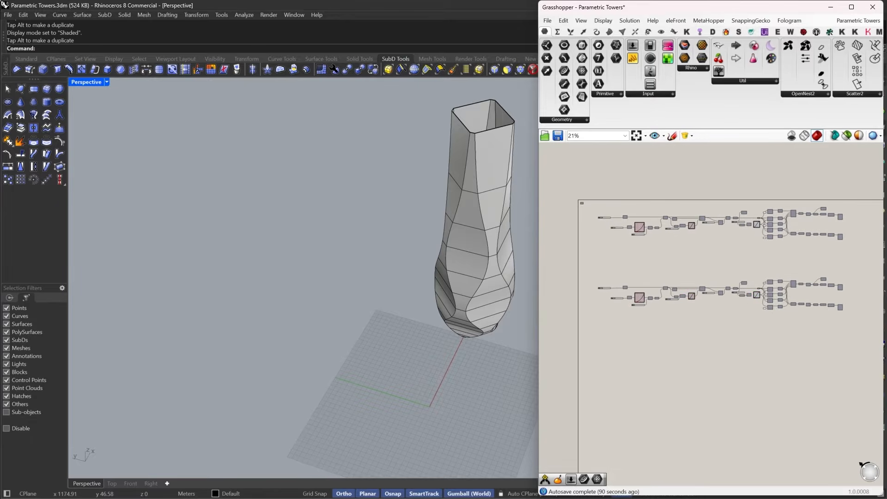
Step: Turn on the preview of the Scale component in the copied definition to show its scaled circles
{"action": "scroll", "coordinate": [607, 294], "scroll_direction": "up", "scroll_amount": 10}
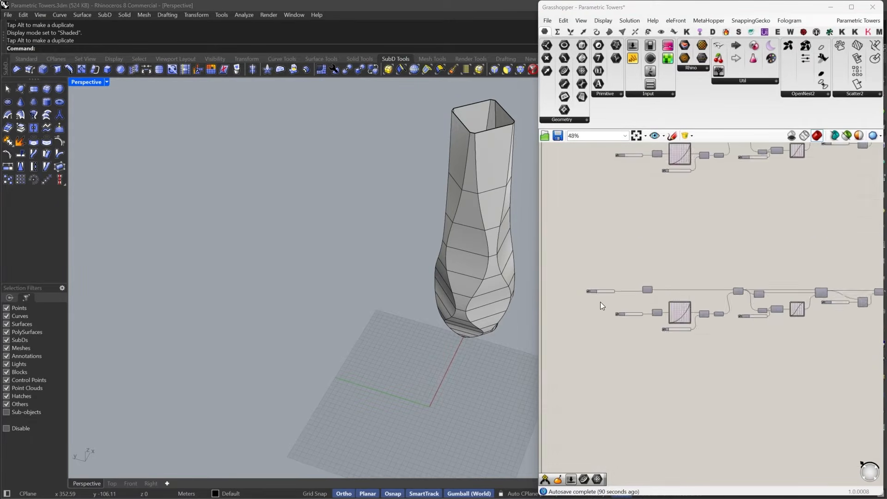
{"action": "right_click_drag", "start_coordinate": [724, 323], "coordinate": [621, 295]}
{"action": "right_click_drag", "start_coordinate": [779, 322], "coordinate": [642, 324]}
{"action": "right_click_drag", "start_coordinate": [733, 327], "coordinate": [607, 333]}
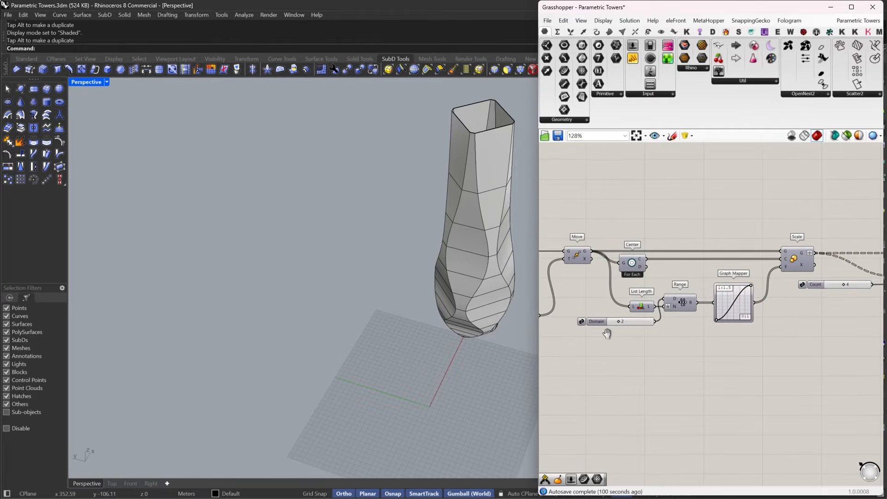
{"action": "right_click_drag", "start_coordinate": [771, 308], "coordinate": [648, 315]}
{"action": "left_click", "coordinate": [674, 264]}
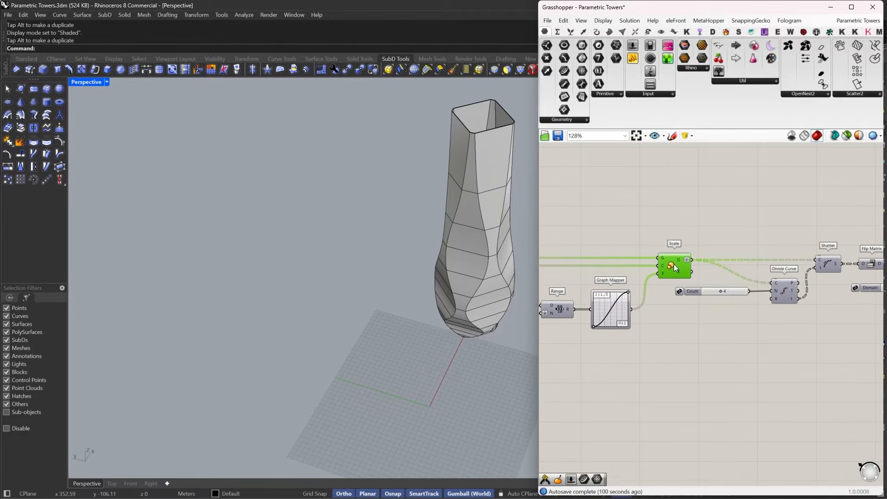
{"action": "left_click", "coordinate": [686, 199]}
{"action": "left_click_drag", "start_coordinate": [680, 238], "coordinate": [669, 261]}
{"action": "middle_click", "coordinate": [673, 215]}
{"action": "left_click", "coordinate": [679, 217]}
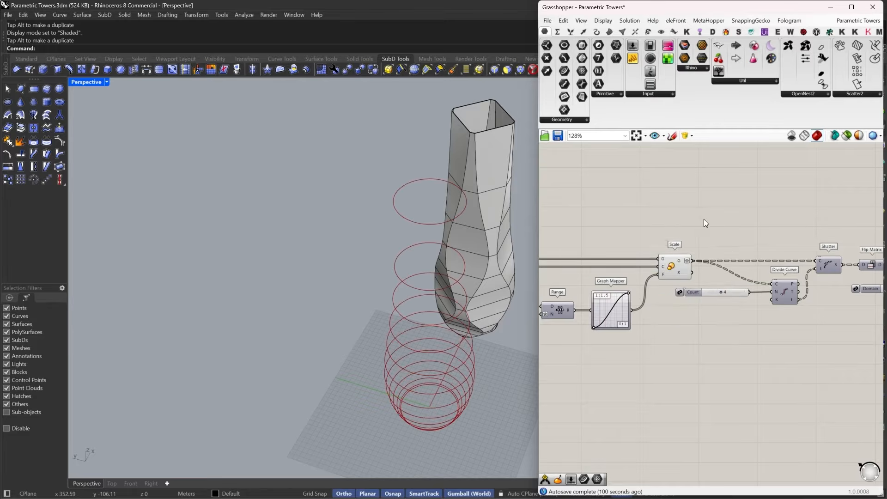
Step: Turn on the preview of the copied definition's Divide Curve component to show its division points
{"action": "right_click_drag", "start_coordinate": [740, 249], "coordinate": [615, 250]}
{"action": "right_click_drag", "start_coordinate": [805, 279], "coordinate": [642, 268]}
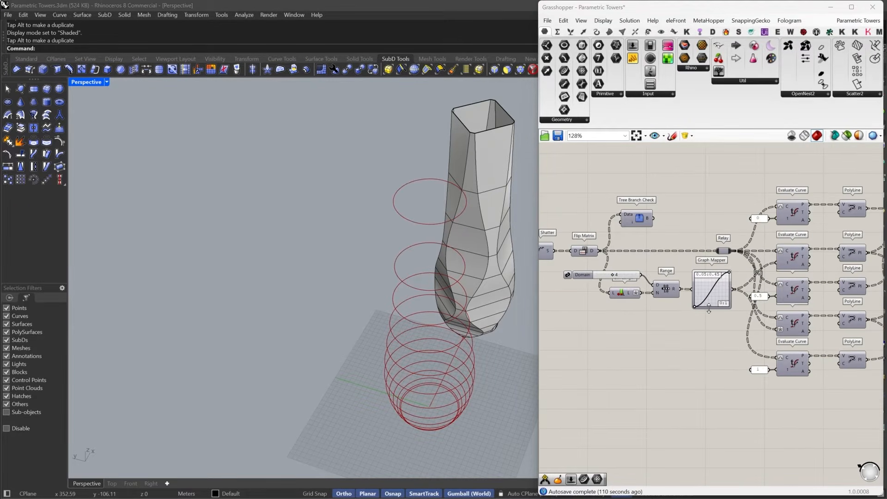
{"action": "right_click_drag", "start_coordinate": [708, 308], "coordinate": [810, 306]}
{"action": "scroll", "coordinate": [666, 277], "scroll_direction": "up", "scroll_amount": 4}
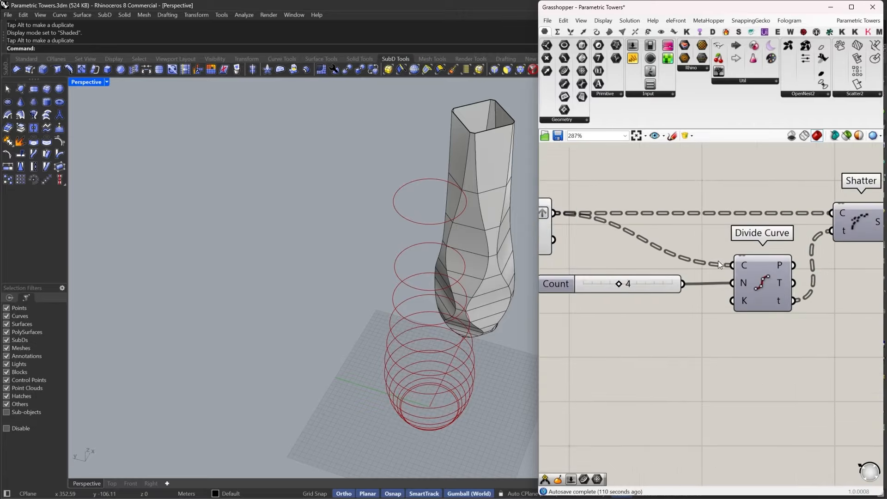
{"action": "right_click_drag", "start_coordinate": [718, 261], "coordinate": [647, 284]}
{"action": "left_click", "coordinate": [684, 290]}
{"action": "middle_click", "coordinate": [698, 228]}
{"action": "left_click", "coordinate": [706, 230]}
Step: Set the Count slider feeding the copied Divide Curve component to 6
{"action": "scroll", "coordinate": [490, 231], "scroll_direction": "up", "scroll_amount": 6}
{"action": "right_click_drag", "start_coordinate": [480, 240], "coordinate": [508, 268]}
{"action": "scroll", "coordinate": [663, 295], "scroll_direction": "up", "scroll_amount": 3}
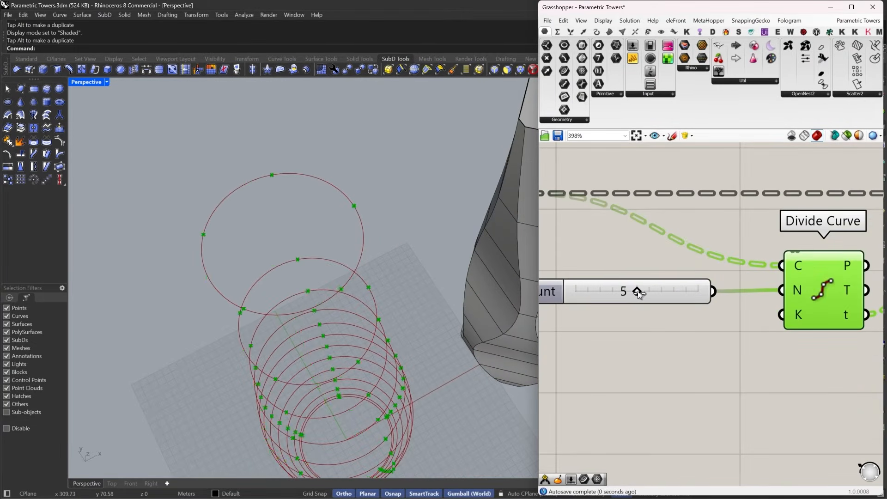
{"action": "scroll", "coordinate": [661, 293], "scroll_direction": "down", "scroll_amount": 7}
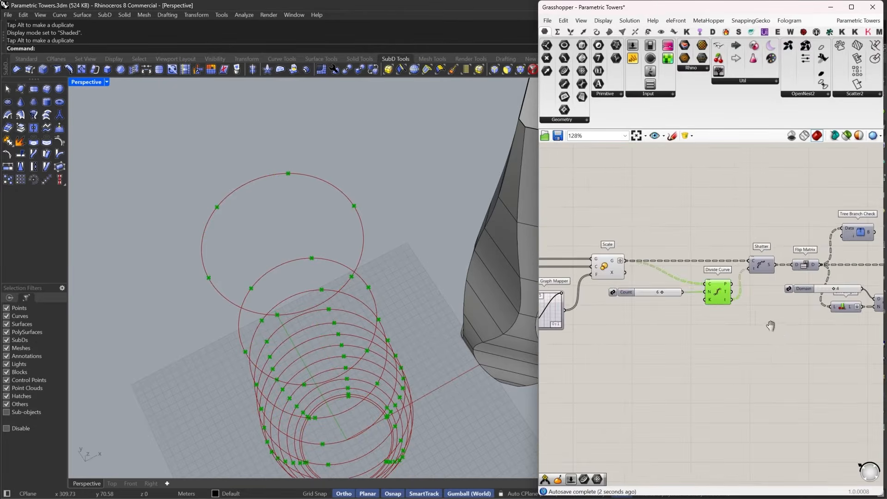
Step: Turn off the previews of the Scale and Divide Curve components in the copied definition
{"action": "right_click_drag", "start_coordinate": [770, 327], "coordinate": [672, 316]}
{"action": "scroll", "coordinate": [672, 316], "scroll_direction": "down", "scroll_amount": 3}
{"action": "left_click_drag", "start_coordinate": [642, 237], "coordinate": [580, 305]}
{"action": "middle_click", "coordinate": [599, 236]}
{"action": "left_click", "coordinate": [613, 251]}
{"action": "left_click", "coordinate": [745, 275]}
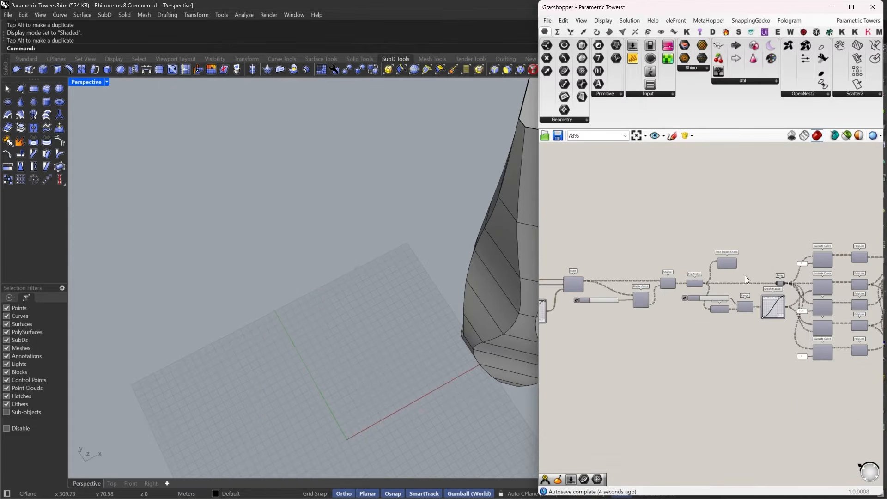
Step: Turn on the preview of the lower SubD from Mesh component at the end of the copied definition
{"action": "right_click_drag", "start_coordinate": [881, 296], "coordinate": [587, 262]}
{"action": "left_click_drag", "start_coordinate": [811, 289], "coordinate": [761, 323]}
{"action": "right_click", "coordinate": [785, 276]}
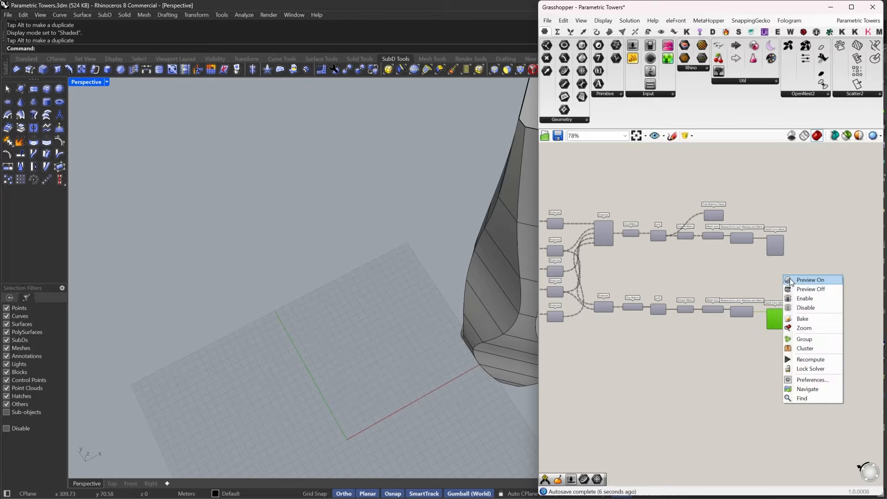
{"action": "left_click", "coordinate": [792, 279]}
{"action": "left_click", "coordinate": [799, 277]}
Step: Bake the tower from the lower SubD from Mesh component into the Rhino model
{"action": "right_click_drag", "start_coordinate": [613, 340], "coordinate": [730, 320]}
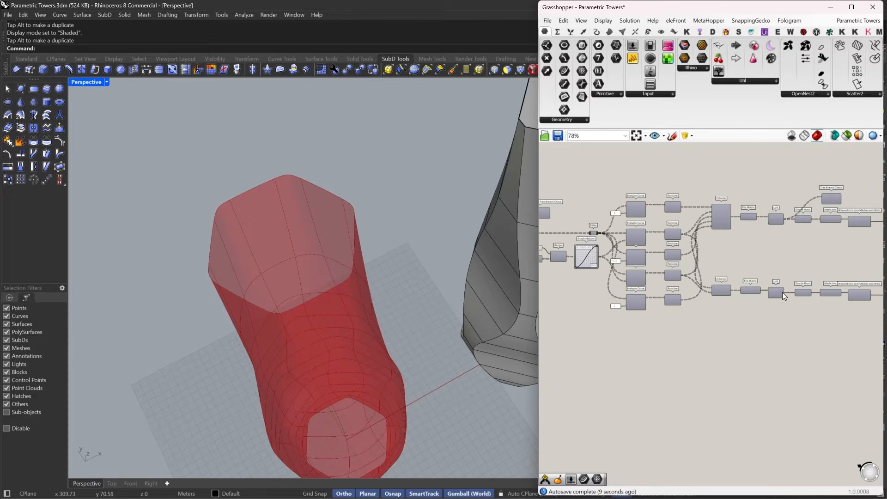
{"action": "right_click_drag", "start_coordinate": [783, 292], "coordinate": [775, 286]}
{"action": "right_click_drag", "start_coordinate": [375, 409], "coordinate": [376, 353]}
{"action": "right_click_drag", "start_coordinate": [706, 292], "coordinate": [756, 313]}
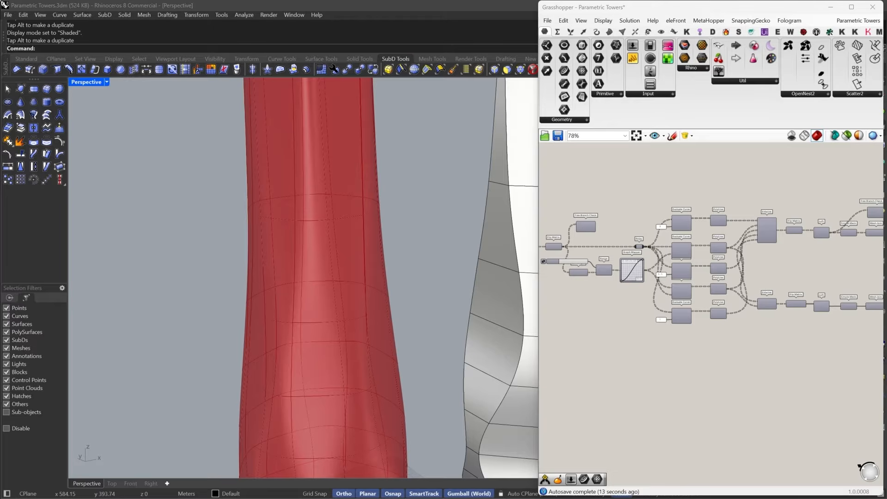
{"action": "right_click_drag", "start_coordinate": [879, 298], "coordinate": [728, 320]}
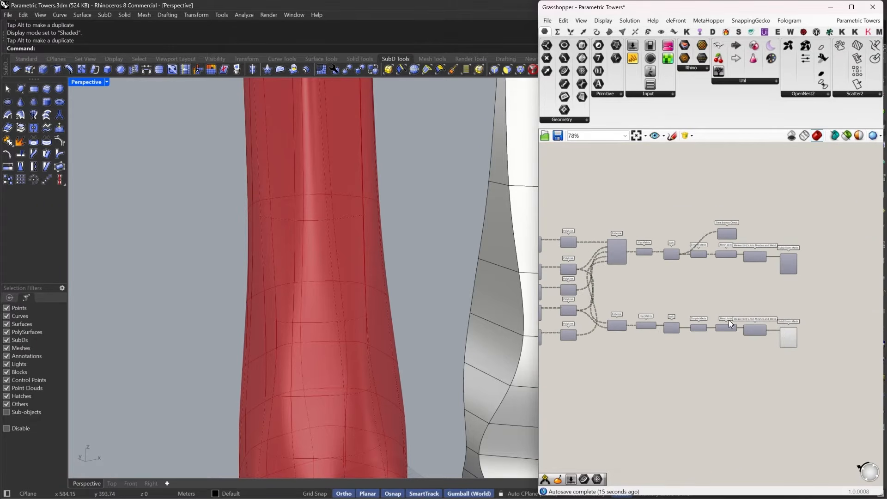
{"action": "right_click", "coordinate": [791, 339]}
{"action": "left_click", "coordinate": [804, 371]}
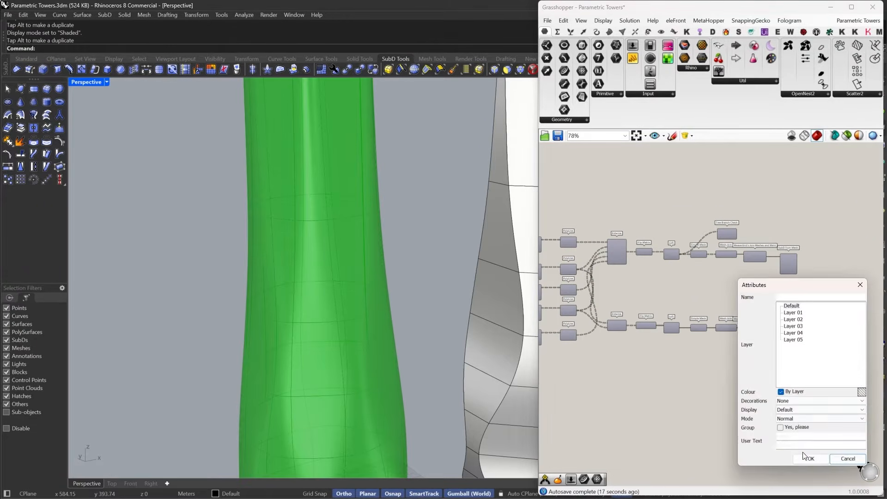
{"action": "left_click", "coordinate": [810, 459]}
Step: Select the vertical edge loops between the panels of the baked six-sided tower and crease them
{"action": "scroll", "coordinate": [372, 294], "scroll_direction": "down", "scroll_amount": 5}
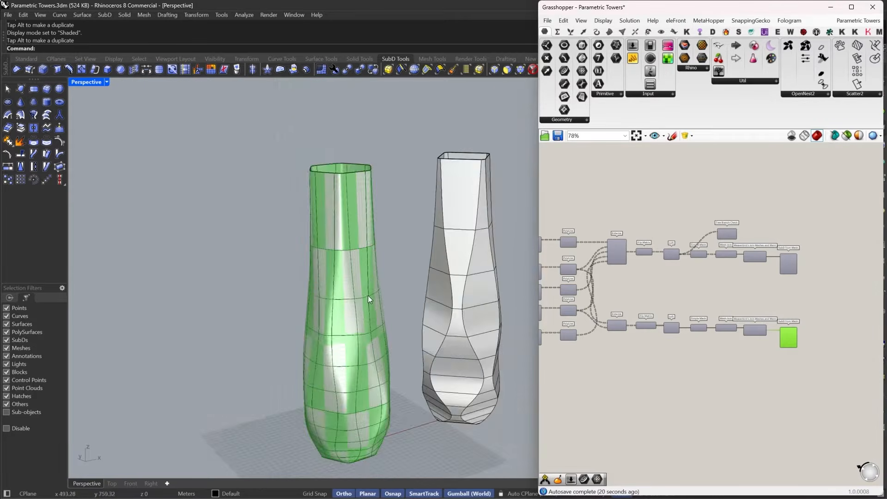
{"action": "double_click", "coordinate": [360, 196]}
{"action": "left_click", "coordinate": [400, 70]}
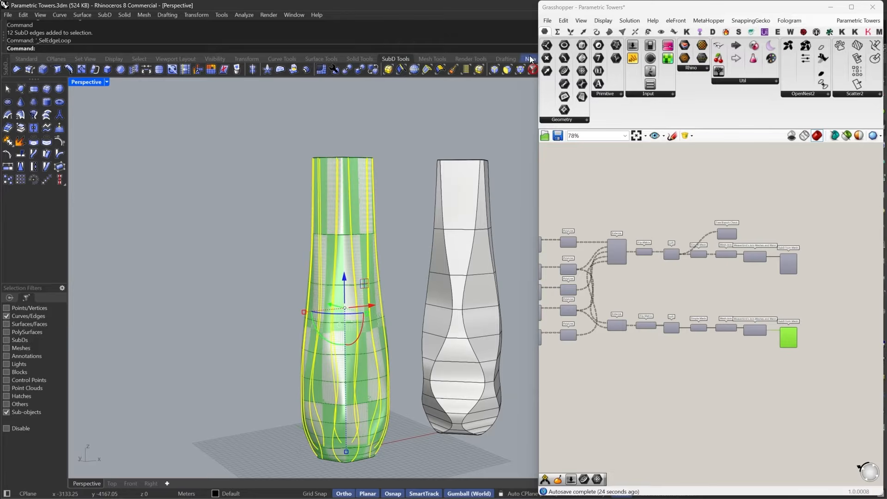
{"action": "double_click", "coordinate": [620, 7]}
{"action": "left_click", "coordinate": [571, 69]}
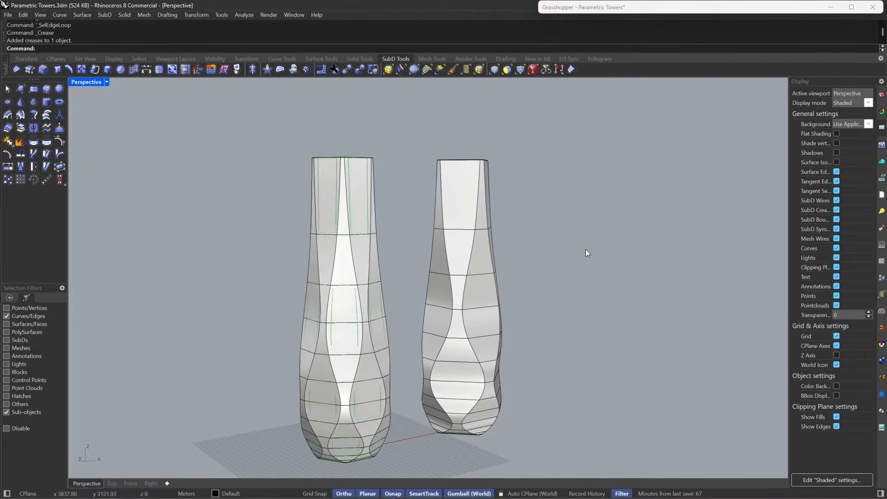
Step: Compare both towers in flat and smooth SubD display, ending in smooth
{"action": "key", "text": "Tab"}
{"action": "right_click_drag", "start_coordinate": [586, 249], "coordinate": [201, 162]}
{"action": "key", "text": "Tab"}
{"action": "scroll", "coordinate": [378, 334], "scroll_direction": "up", "scroll_amount": 3}
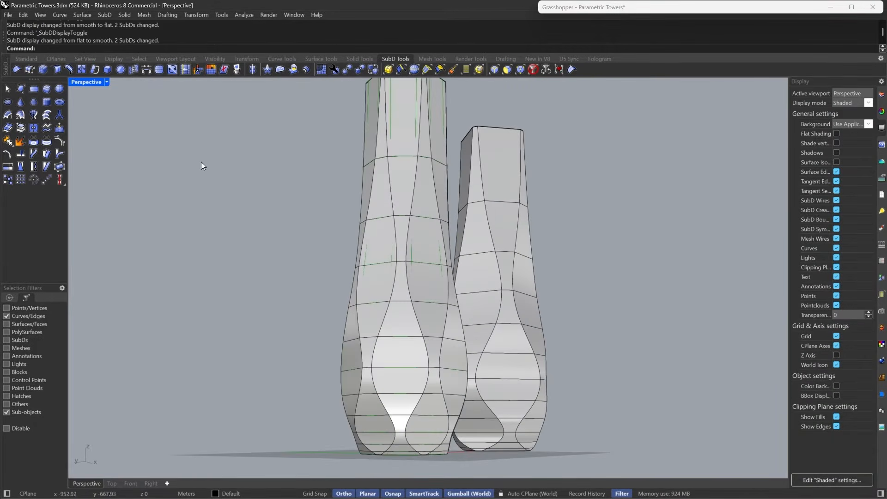
Step: Switch the Perspective viewport to Rendered display and turn off the lower SubD from Mesh component's preview
{"action": "left_click", "coordinate": [106, 82]}
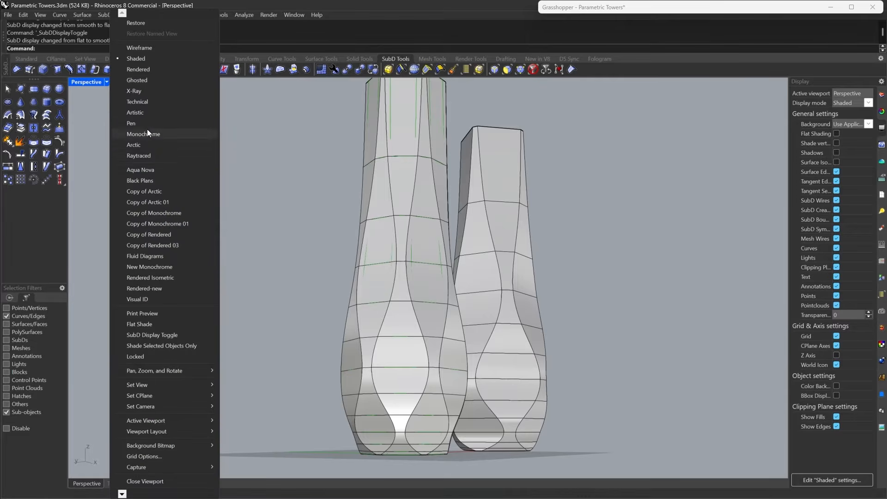
{"action": "left_click", "coordinate": [138, 69]}
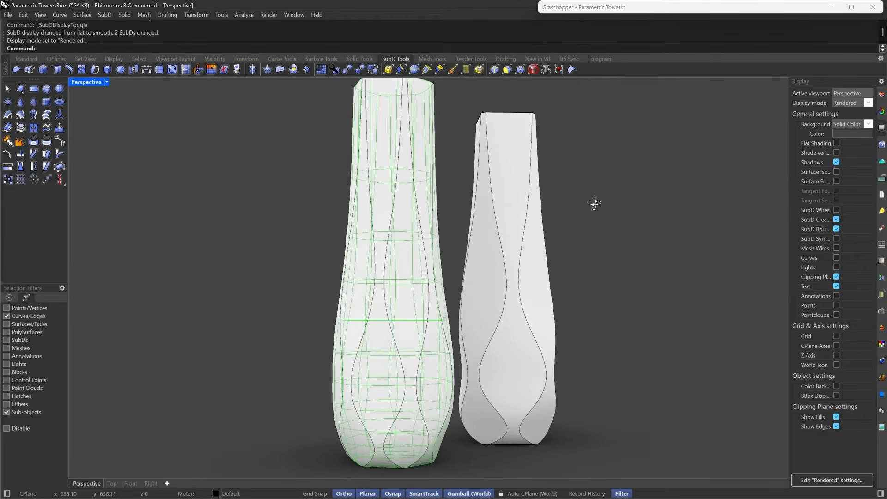
{"action": "left_click", "coordinate": [656, 9]}
{"action": "right_click", "coordinate": [833, 279]}
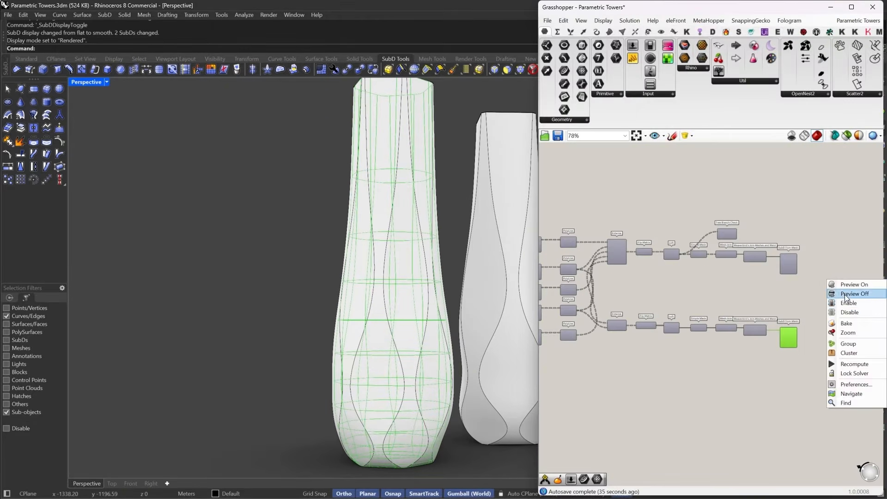
{"action": "left_click", "coordinate": [845, 291]}
{"action": "double_click", "coordinate": [675, 7]}
Step: Examine the creased panels and openings of both rendered towers from above and from the sides
{"action": "right_click_drag", "start_coordinate": [439, 337], "coordinate": [409, 353]}
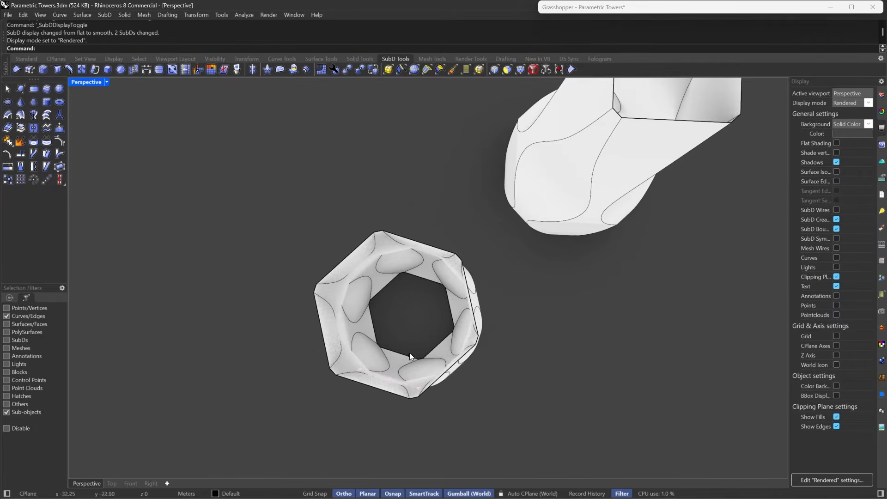
{"action": "right_click_drag", "start_coordinate": [354, 329], "coordinate": [393, 218]}
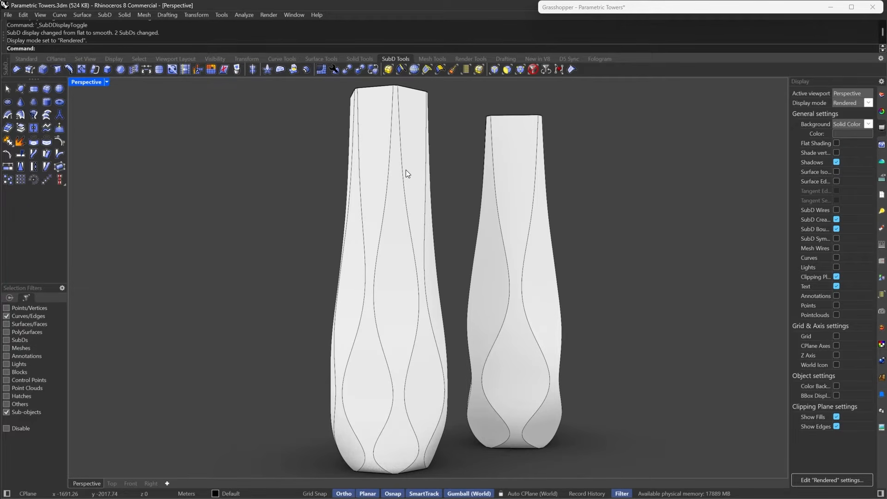
{"action": "right_click_drag", "start_coordinate": [521, 342], "coordinate": [561, 232]}
{"action": "right_click_drag", "start_coordinate": [405, 273], "coordinate": [395, 369]}
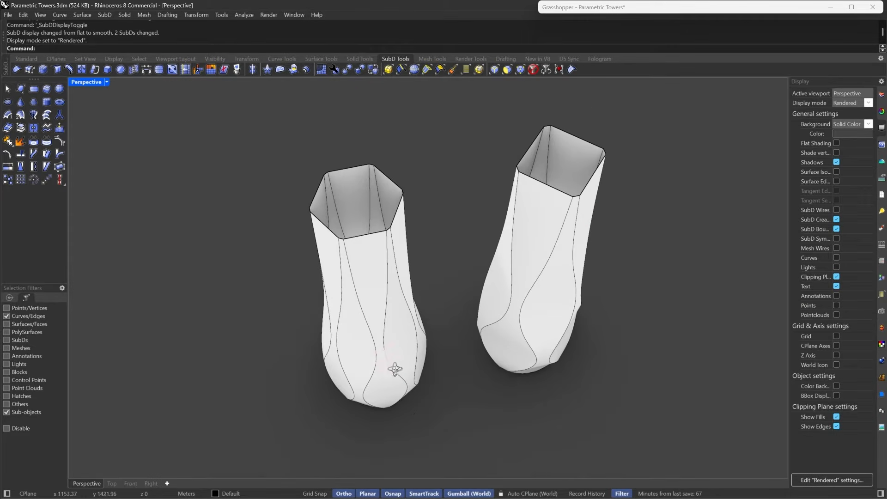
{"action": "right_click_drag", "start_coordinate": [430, 239], "coordinate": [491, 384]}
{"action": "scroll", "coordinate": [433, 341], "scroll_direction": "up", "scroll_amount": 3}
{"action": "scroll", "coordinate": [494, 333], "scroll_direction": "down", "scroll_amount": 7}
Step: Reset the selection filter to whole objects and move both baked towers together away from the origin
{"action": "left_click", "coordinate": [533, 69]}
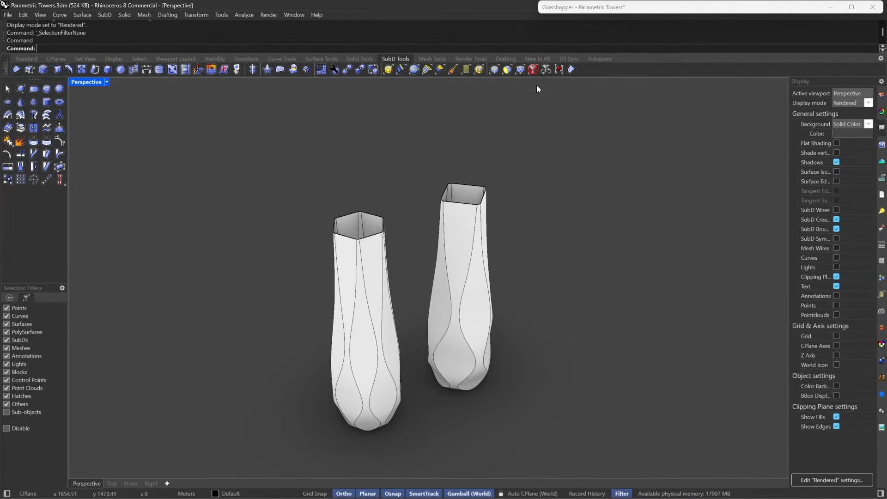
{"action": "left_click_drag", "start_coordinate": [572, 223], "coordinate": [365, 342]}
{"action": "scroll", "coordinate": [464, 378], "scroll_direction": "down", "scroll_amount": 6}
{"action": "right_click_drag", "start_coordinate": [461, 337], "coordinate": [456, 367]}
{"action": "left_click_drag", "start_coordinate": [462, 320], "coordinate": [517, 298]}
{"action": "left_click", "coordinate": [537, 400]}
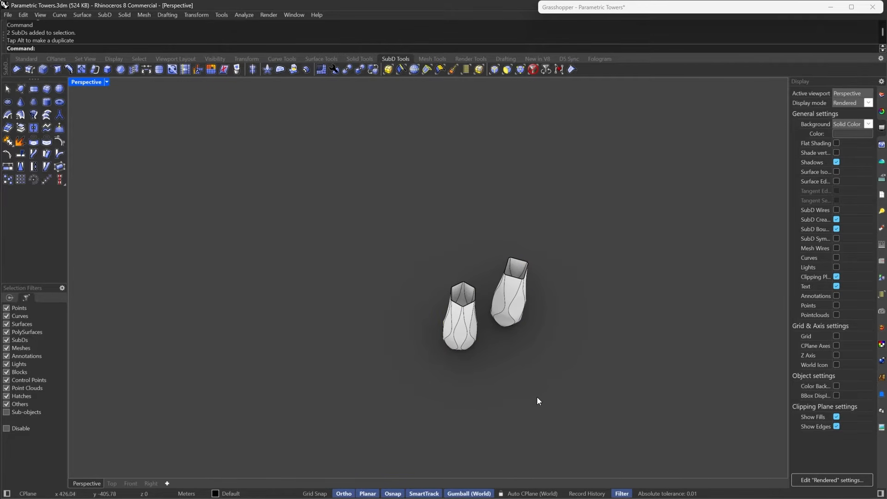
Step: Duplicate the second tower definition in Grasshopper and place the copy below it as a third row
{"action": "double_click", "coordinate": [636, 5]}
{"action": "scroll", "coordinate": [768, 311], "scroll_direction": "down", "scroll_amount": 7}
{"action": "left_click_drag", "start_coordinate": [811, 282], "coordinate": [587, 394]}
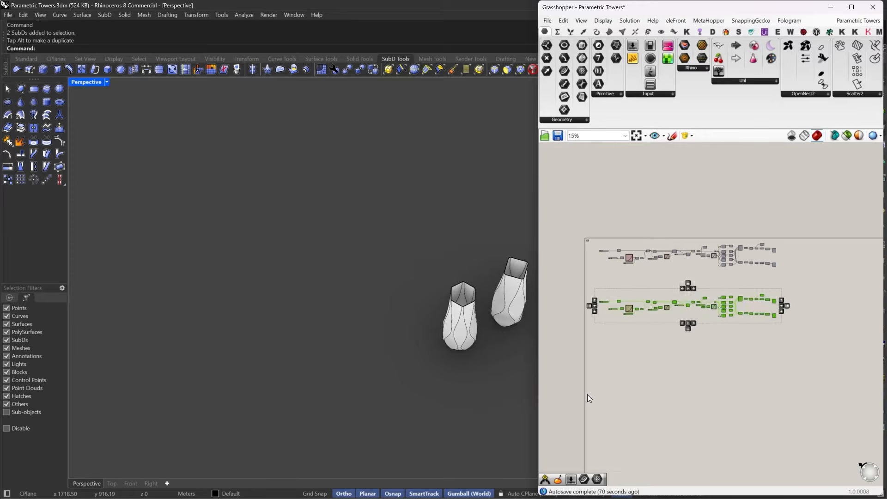
{"action": "scroll", "coordinate": [636, 315], "scroll_direction": "up", "scroll_amount": 6}
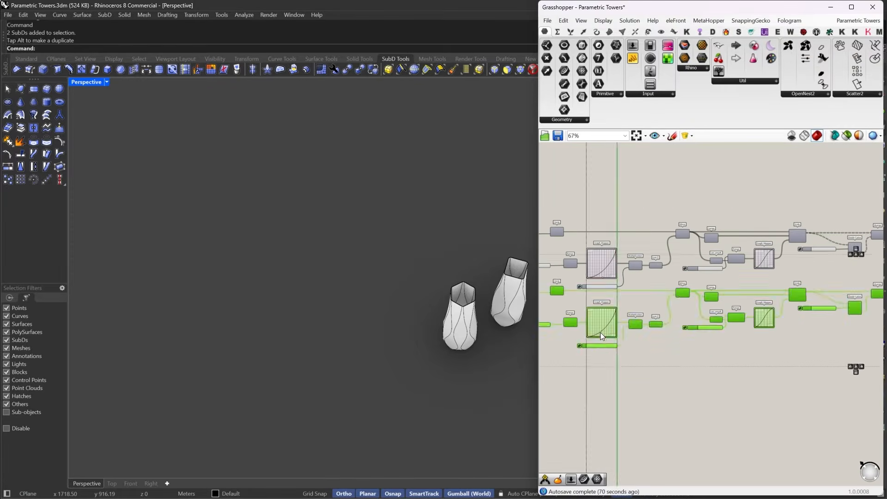
{"action": "left_click_drag", "start_coordinate": [601, 332], "coordinate": [599, 396]}
{"action": "scroll", "coordinate": [636, 315], "scroll_direction": "down", "scroll_amount": 4}
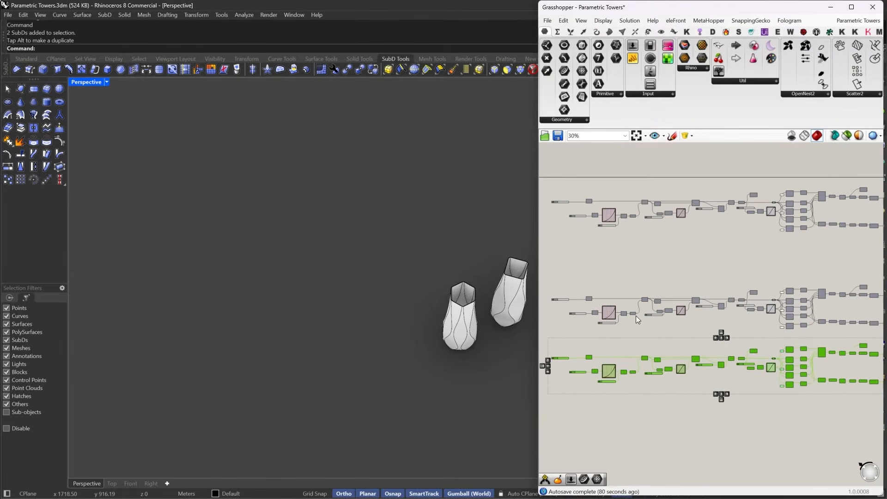
Step: Turn on the preview of the Scale component in the third tower definition to show its scaled circles
{"action": "scroll", "coordinate": [636, 315], "scroll_direction": "up", "scroll_amount": 2}
{"action": "left_click_drag", "start_coordinate": [596, 282], "coordinate": [600, 371]}
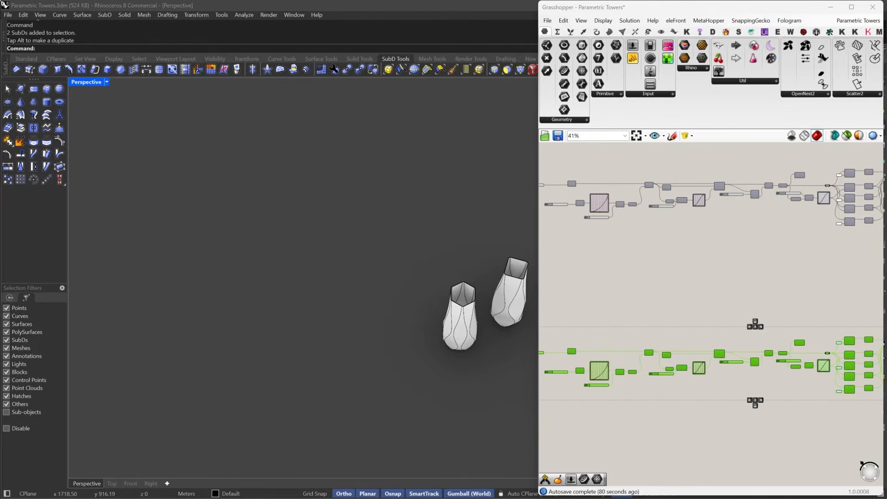
{"action": "scroll", "coordinate": [693, 407], "scroll_direction": "up", "scroll_amount": 4}
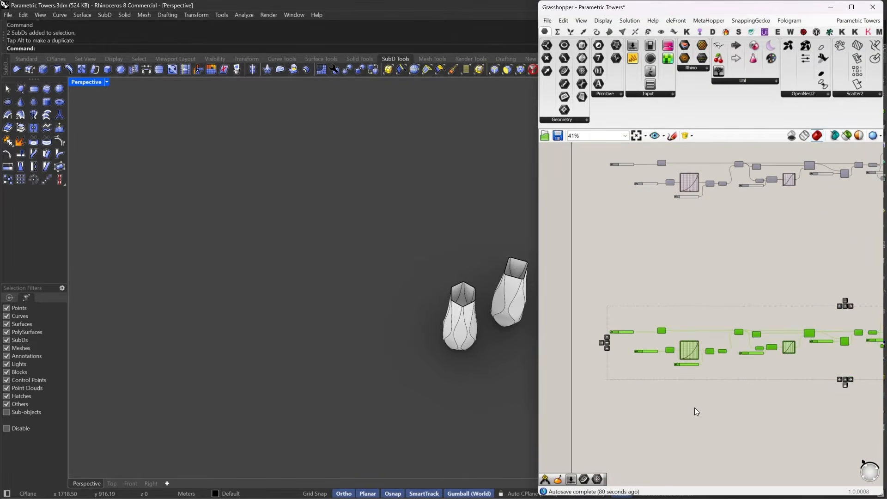
{"action": "scroll", "coordinate": [685, 373], "scroll_direction": "down", "scroll_amount": 2}
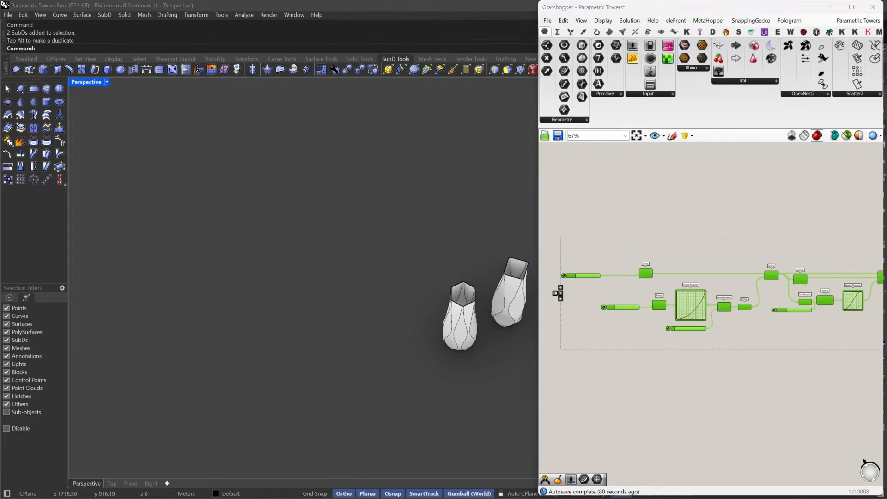
{"action": "scroll", "coordinate": [684, 300], "scroll_direction": "up", "scroll_amount": 4}
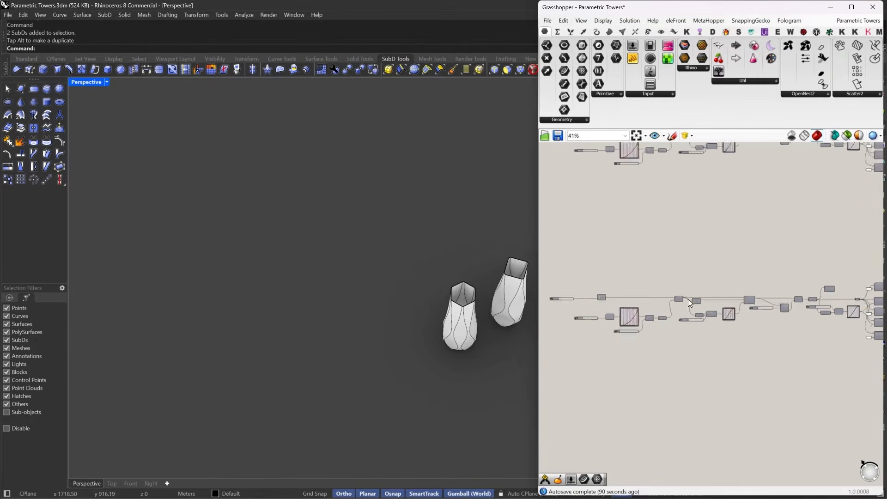
{"action": "left_click_drag", "start_coordinate": [685, 247], "coordinate": [661, 234]}
{"action": "right_click_drag", "start_coordinate": [813, 258], "coordinate": [725, 245]}
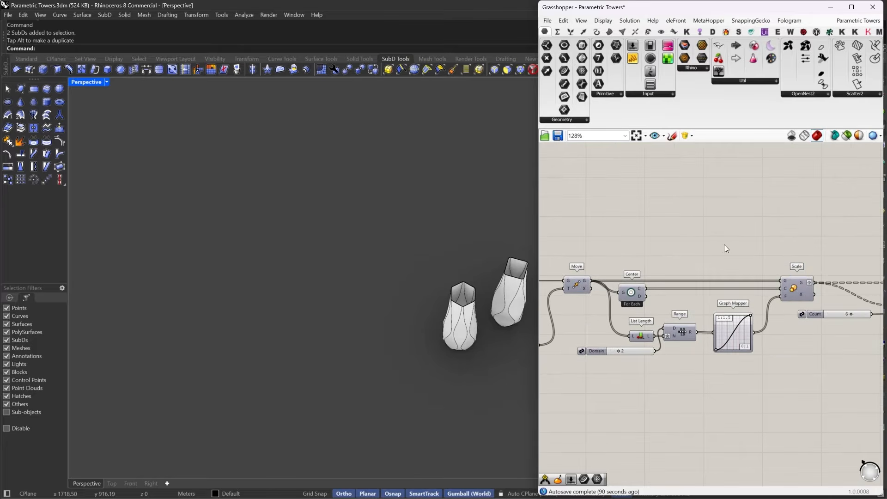
{"action": "left_click_drag", "start_coordinate": [808, 244], "coordinate": [779, 291]}
{"action": "right_click_drag", "start_coordinate": [683, 259], "coordinate": [743, 245]}
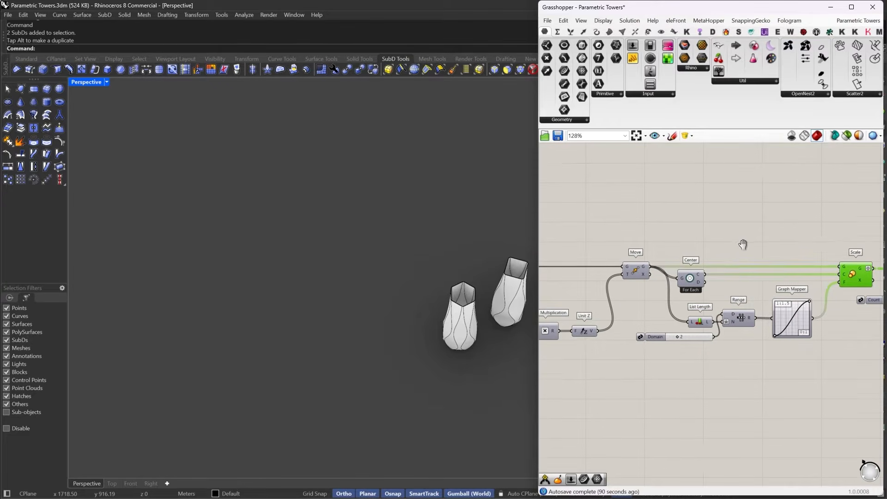
{"action": "right_click", "coordinate": [742, 242]}
{"action": "left_click", "coordinate": [740, 244]}
{"action": "left_click", "coordinate": [678, 229]}
{"action": "right_click_drag", "start_coordinate": [621, 305], "coordinate": [785, 255]}
{"action": "right_click_drag", "start_coordinate": [417, 354], "coordinate": [393, 292]}
{"action": "scroll", "coordinate": [418, 351], "scroll_direction": "up", "scroll_amount": 5}
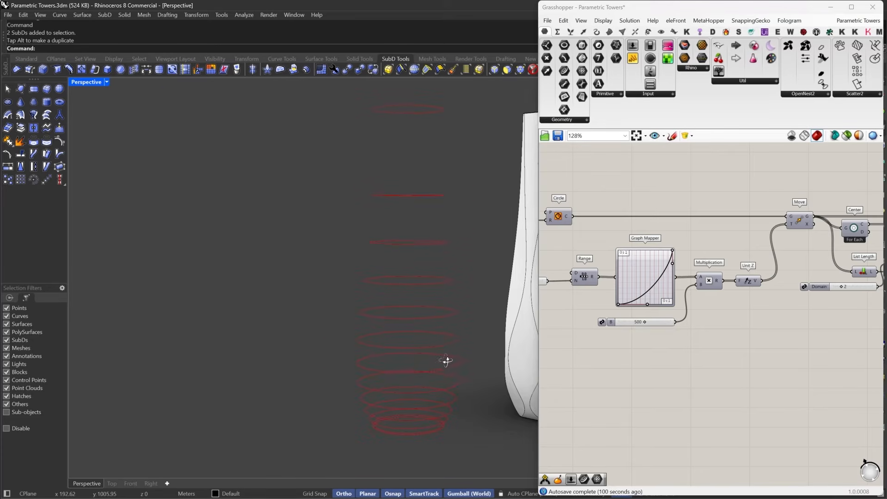
Step: Reshape the third definition's height Graph Mapper into a curve steep at both ends and flatter in the middle, clustering the circles at mid-height
{"action": "right_click_drag", "start_coordinate": [645, 314], "coordinate": [701, 328]}
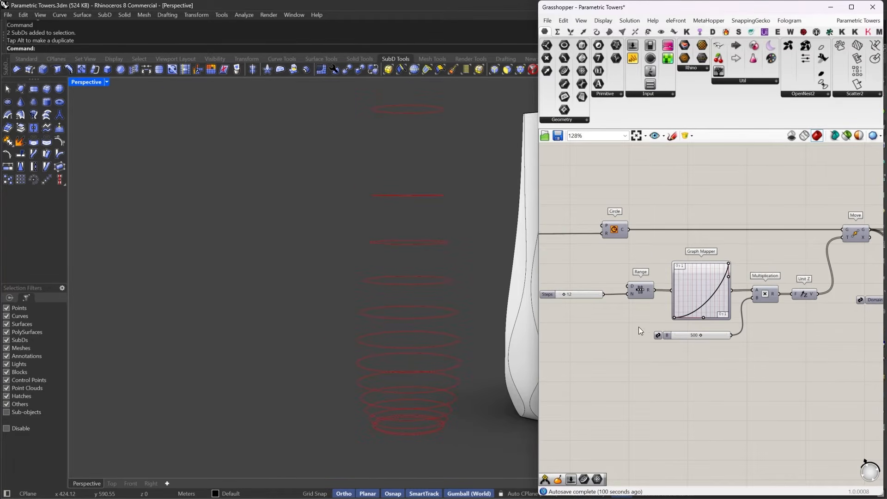
{"action": "scroll", "coordinate": [714, 286], "scroll_direction": "up", "scroll_amount": 2}
{"action": "left_click_drag", "start_coordinate": [700, 332], "coordinate": [652, 304]}
{"action": "scroll", "coordinate": [343, 336], "scroll_direction": "down", "scroll_amount": 4}
{"action": "scroll", "coordinate": [662, 304], "scroll_direction": "up", "scroll_amount": 1}
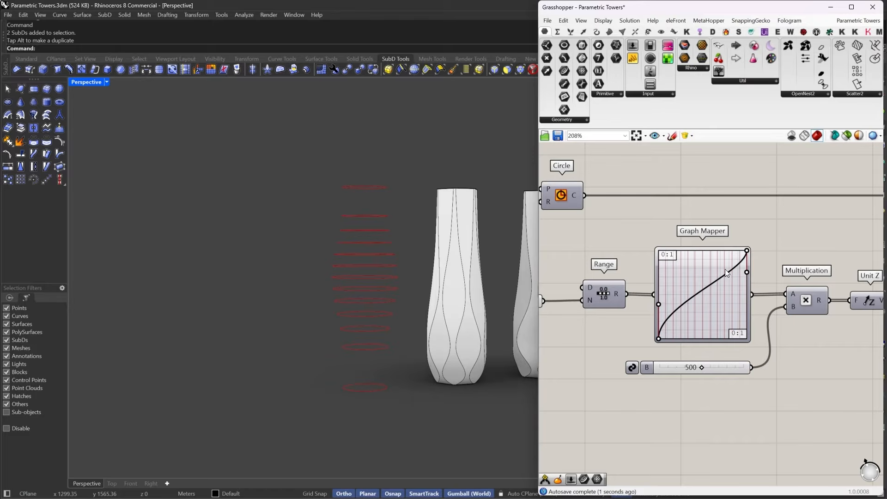
{"action": "left_click_drag", "start_coordinate": [747, 273], "coordinate": [748, 301]}
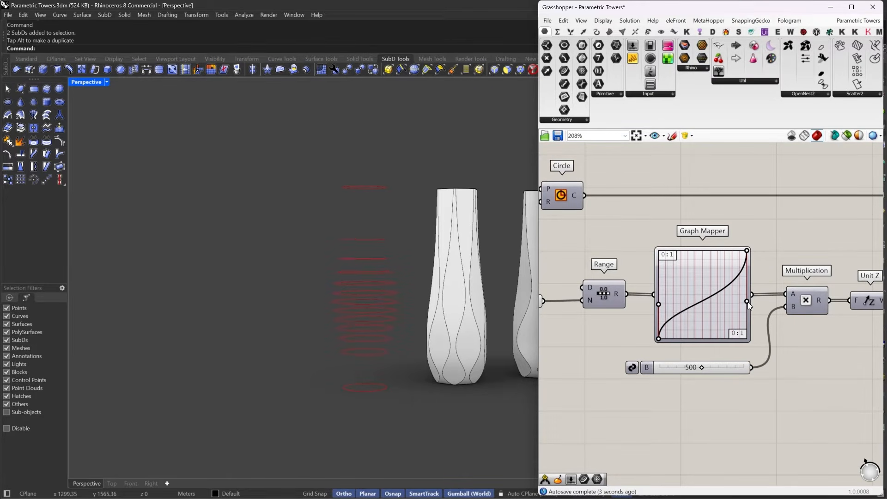
{"action": "left_click_drag", "start_coordinate": [659, 303], "coordinate": [651, 284]}
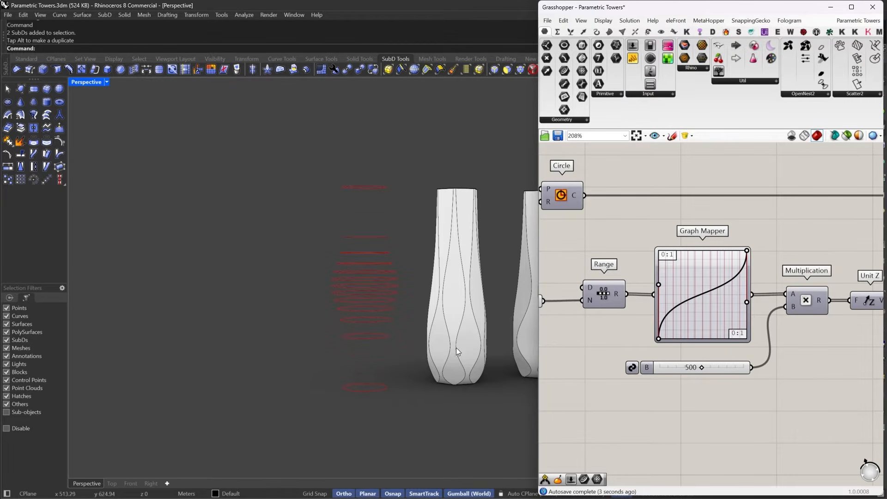
Step: Reverse the curve of the Graph Mapper feeding the Scale component so it descends from its maximum to its minimum
{"action": "right_click_drag", "start_coordinate": [747, 260], "coordinate": [565, 262]}
{"action": "right_click_drag", "start_coordinate": [730, 290], "coordinate": [556, 280]}
{"action": "right_click_drag", "start_coordinate": [858, 281], "coordinate": [699, 295]}
{"action": "scroll", "coordinate": [696, 295], "scroll_direction": "up", "scroll_amount": 1}
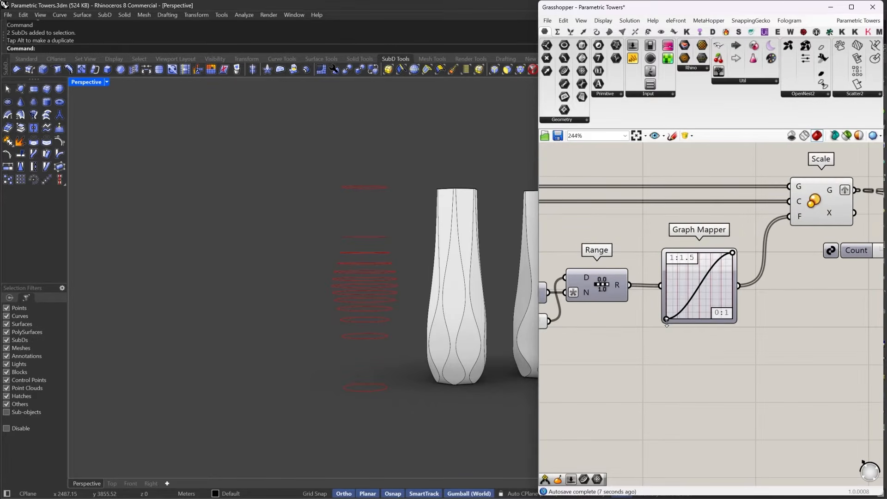
{"action": "left_click_drag", "start_coordinate": [666, 322], "coordinate": [607, 234]}
{"action": "left_click_drag", "start_coordinate": [732, 254], "coordinate": [788, 356]}
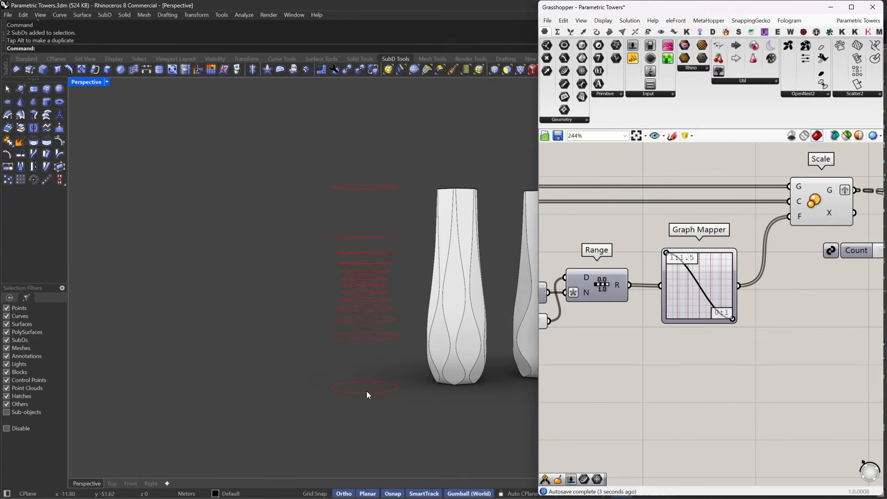
Step: Preview the third definition's upper Entwine polylines, examine them on the tower, and turn their preview off again
{"action": "scroll", "coordinate": [715, 264], "scroll_direction": "down", "scroll_amount": 6}
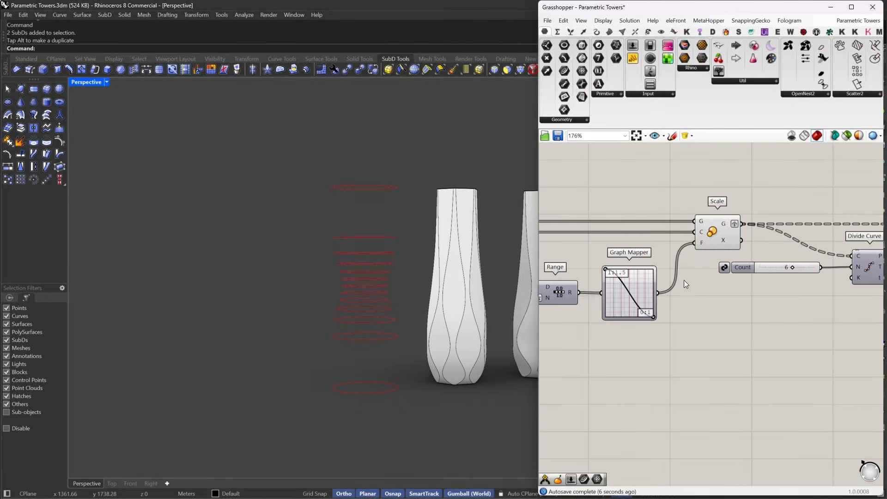
{"action": "right_click_drag", "start_coordinate": [863, 255], "coordinate": [691, 268]}
{"action": "scroll", "coordinate": [675, 277], "scroll_direction": "up", "scroll_amount": 3}
{"action": "left_click_drag", "start_coordinate": [648, 193], "coordinate": [614, 287]}
{"action": "right_click", "coordinate": [650, 194]}
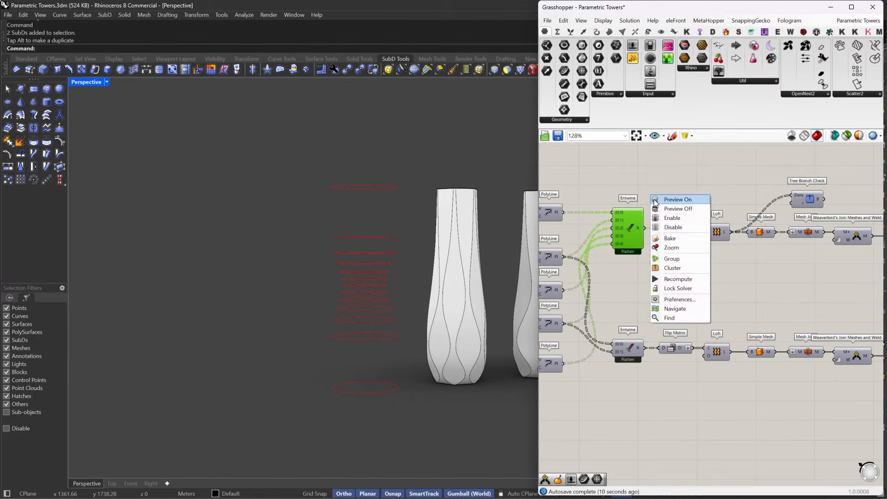
{"action": "left_click", "coordinate": [656, 201]}
{"action": "left_click", "coordinate": [660, 189]}
{"action": "left_click", "coordinate": [630, 226]}
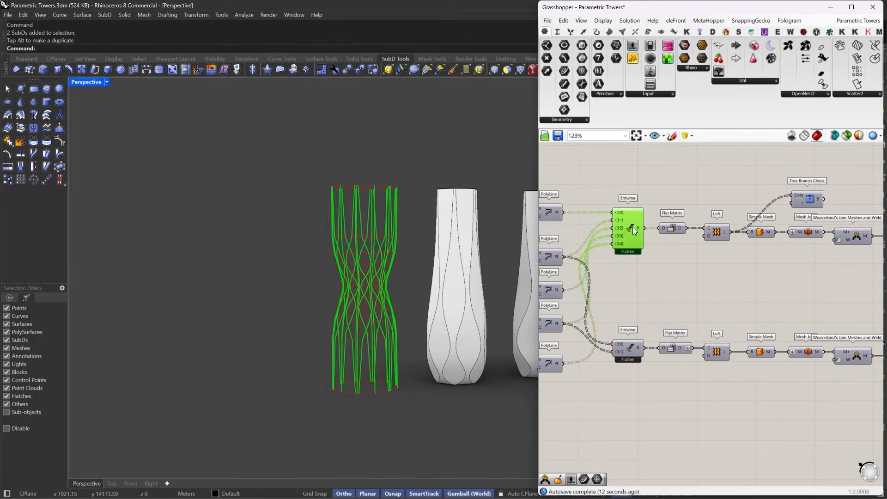
{"action": "scroll", "coordinate": [396, 341], "scroll_direction": "up", "scroll_amount": 6}
{"action": "right_click_drag", "start_coordinate": [415, 354], "coordinate": [395, 348]}
{"action": "middle_click", "coordinate": [633, 187]}
{"action": "left_click", "coordinate": [651, 200]}
Step: Preview the lower Entwine's polylines, examine the crossing pattern from the sides, and turn their preview off again
{"action": "left_click_drag", "start_coordinate": [637, 306], "coordinate": [615, 368]}
{"action": "middle_click", "coordinate": [669, 246]}
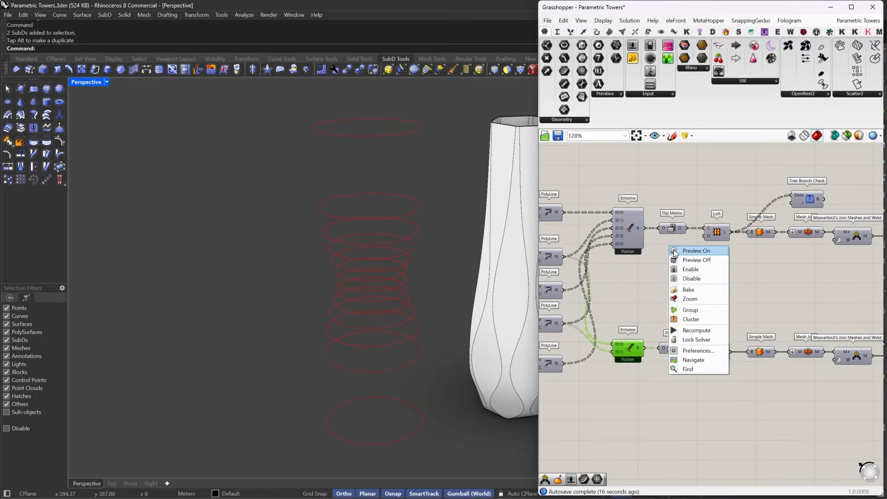
{"action": "left_click", "coordinate": [683, 252]}
{"action": "right_click_drag", "start_coordinate": [352, 314], "coordinate": [362, 299]}
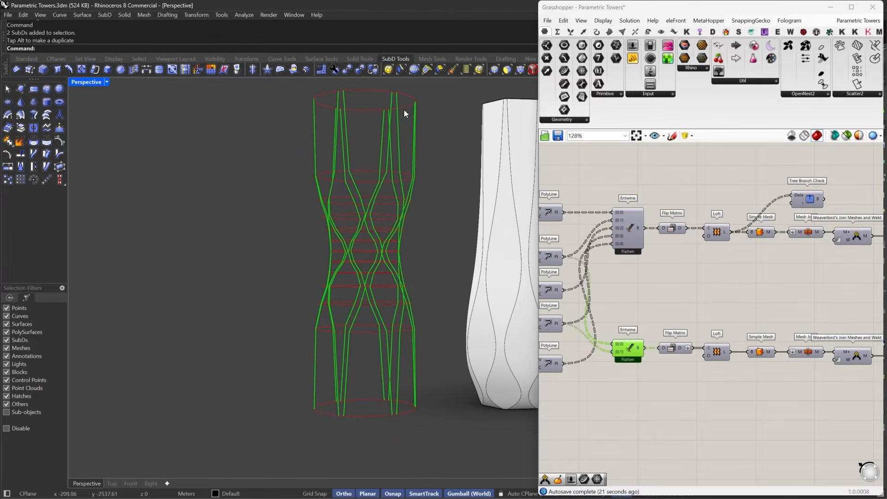
{"action": "right_click_drag", "start_coordinate": [405, 110], "coordinate": [382, 254]}
{"action": "right_click_drag", "start_coordinate": [646, 300], "coordinate": [723, 278]}
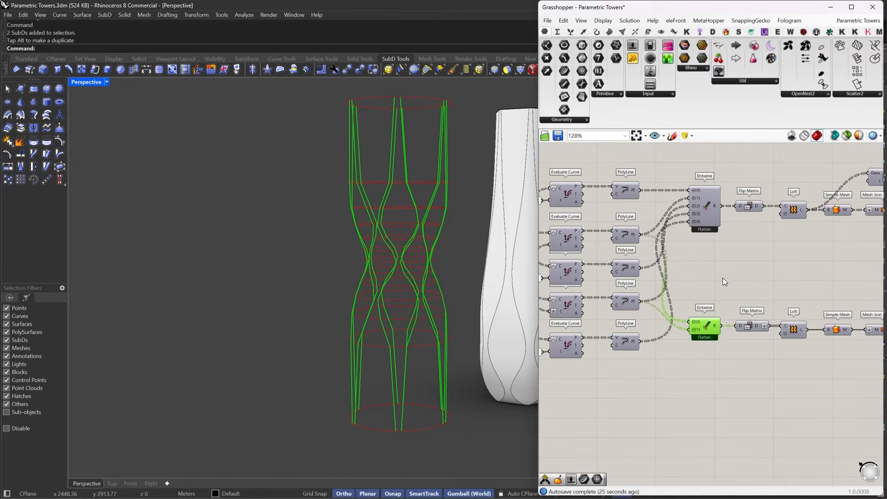
{"action": "right_click", "coordinate": [702, 288]}
{"action": "left_click", "coordinate": [707, 301]}
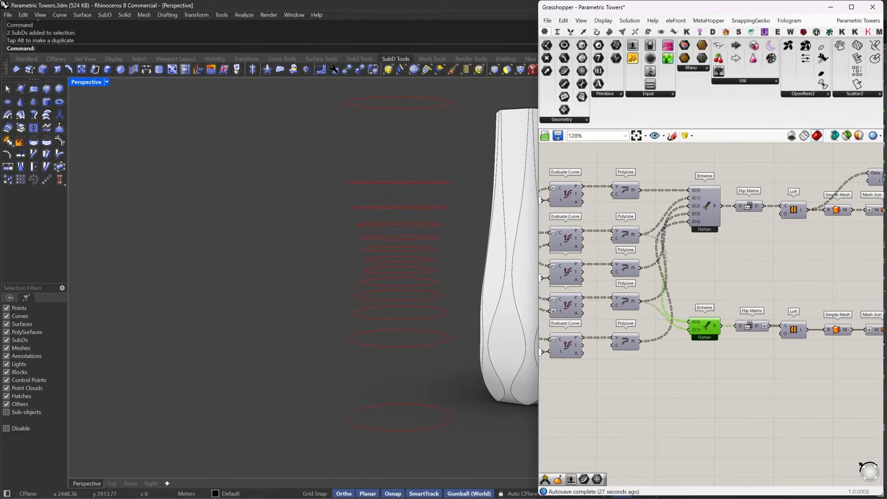
Step: Set the Count slider of the third definition's Divide Curve to 4
{"action": "scroll", "coordinate": [709, 305], "scroll_direction": "down", "scroll_amount": 3}
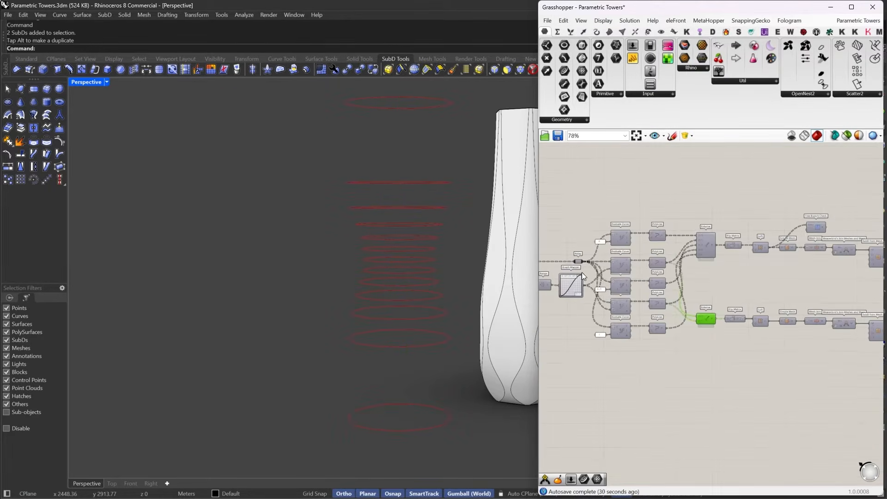
{"action": "right_click_drag", "start_coordinate": [600, 298], "coordinate": [782, 303]}
{"action": "scroll", "coordinate": [680, 292], "scroll_direction": "up", "scroll_amount": 3}
{"action": "right_click_drag", "start_coordinate": [595, 328], "coordinate": [646, 332]}
{"action": "scroll", "coordinate": [685, 306], "scroll_direction": "up", "scroll_amount": 6}
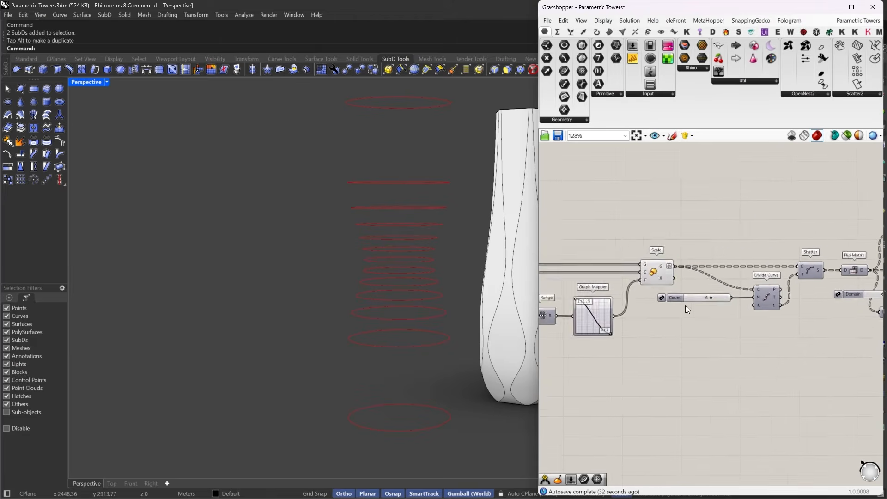
{"action": "left_click_drag", "start_coordinate": [735, 295], "coordinate": [717, 297]}
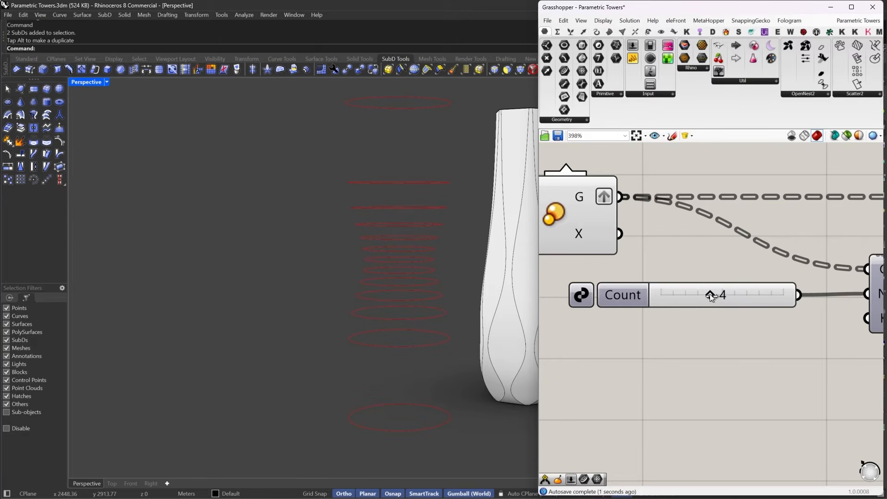
Step: Turn on the lower Entwine's preview and check the polylines of the four-division tower
{"action": "scroll", "coordinate": [708, 295], "scroll_direction": "down", "scroll_amount": 5}
{"action": "right_click_drag", "start_coordinate": [801, 298], "coordinate": [631, 277]}
{"action": "scroll", "coordinate": [630, 276], "scroll_direction": "down", "scroll_amount": 3}
{"action": "right_click_drag", "start_coordinate": [768, 244], "coordinate": [656, 235]}
{"action": "right_click_drag", "start_coordinate": [828, 288], "coordinate": [655, 305]}
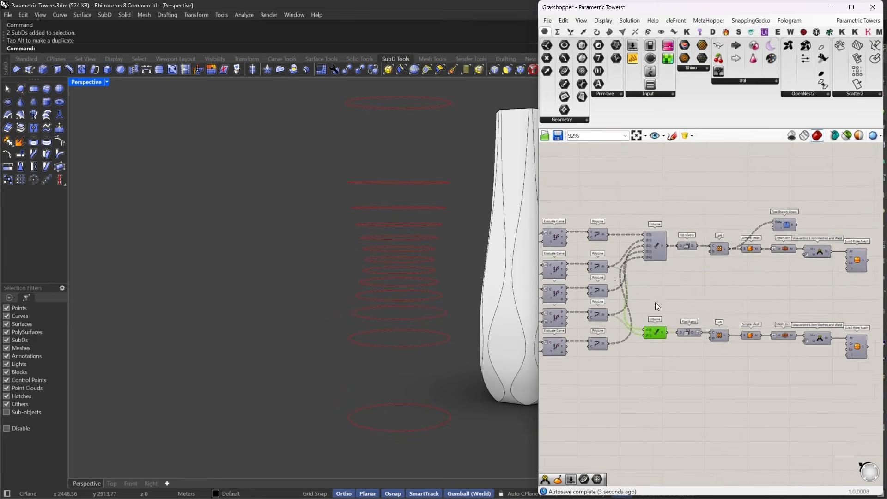
{"action": "scroll", "coordinate": [662, 308], "scroll_direction": "up", "scroll_amount": 2}
{"action": "middle_click", "coordinate": [659, 306]}
{"action": "left_click", "coordinate": [670, 311]}
{"action": "left_click", "coordinate": [695, 293]}
{"action": "right_click_drag", "start_coordinate": [442, 288], "coordinate": [388, 275]}
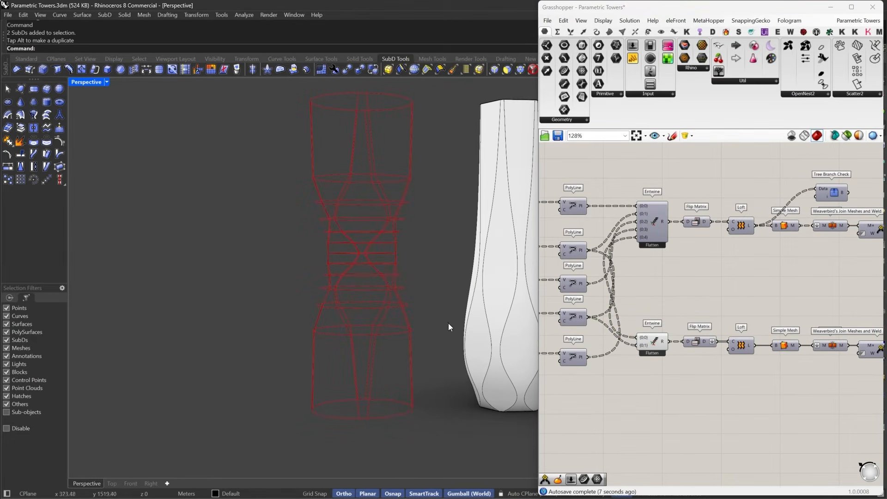
Step: Bake the third definition's lower SubD from Mesh component into the Rhino model
{"action": "left_click", "coordinate": [651, 346]}
{"action": "right_click_drag", "start_coordinate": [757, 283], "coordinate": [566, 287]}
{"action": "right_click_drag", "start_coordinate": [770, 339], "coordinate": [826, 317]}
{"action": "right_click", "coordinate": [794, 344]}
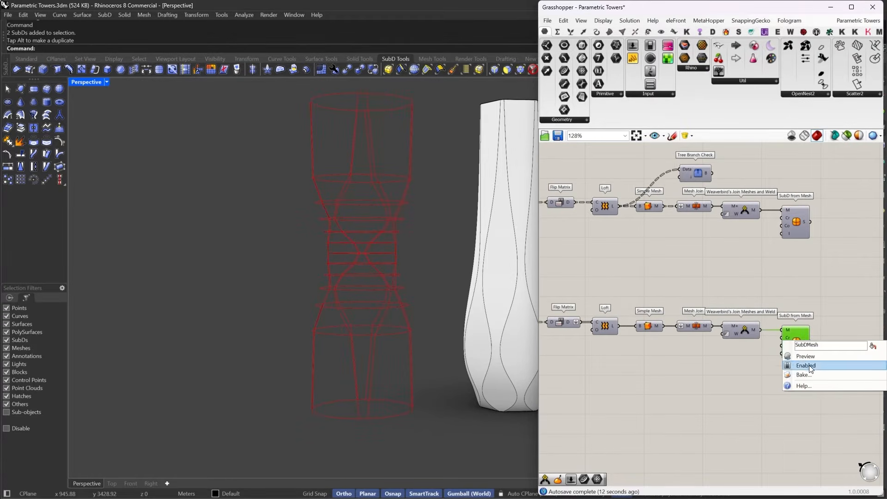
{"action": "left_click", "coordinate": [785, 368]}
{"action": "left_click", "coordinate": [853, 461]}
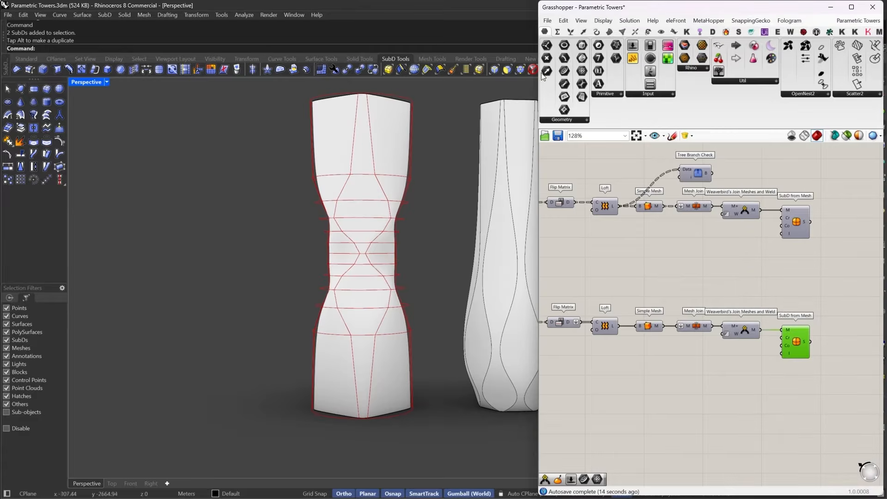
Step: Limit selection to edges, select the vertical edge loops of the newly baked tower, and crease them
{"action": "double_click", "coordinate": [602, 12]}
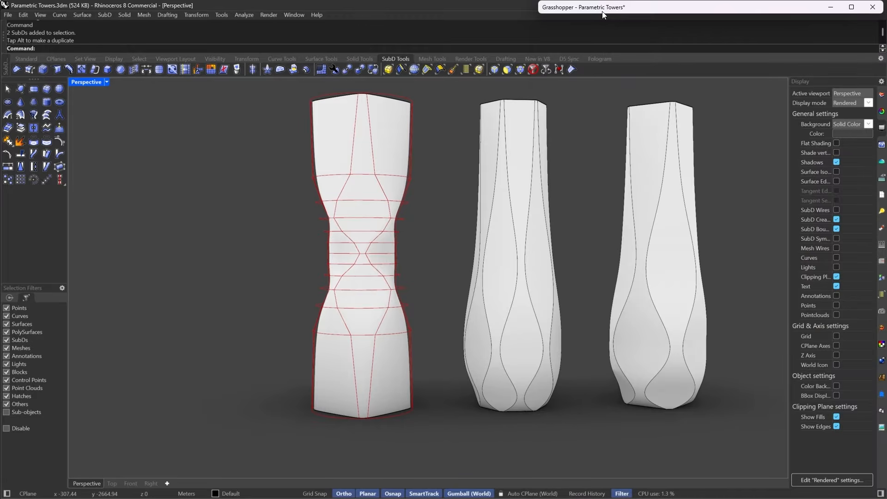
{"action": "left_click", "coordinate": [494, 69]}
{"action": "left_click_drag", "start_coordinate": [430, 140], "coordinate": [216, 165]}
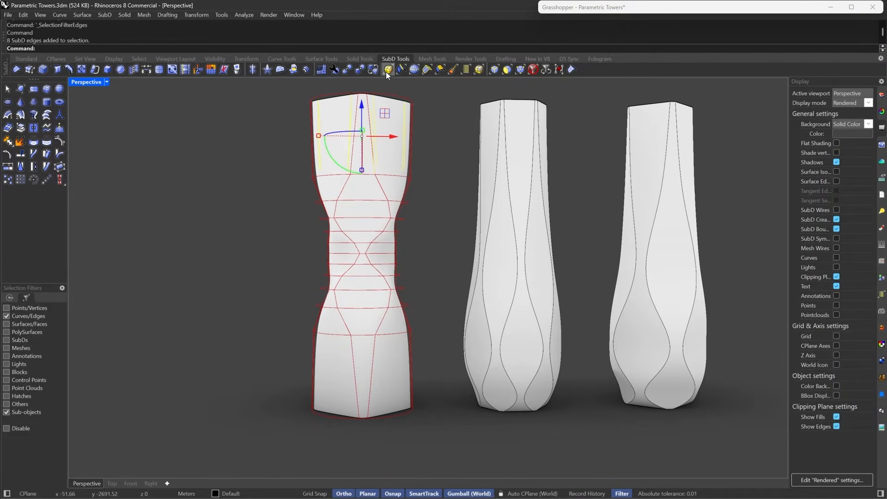
{"action": "left_click", "coordinate": [400, 70]}
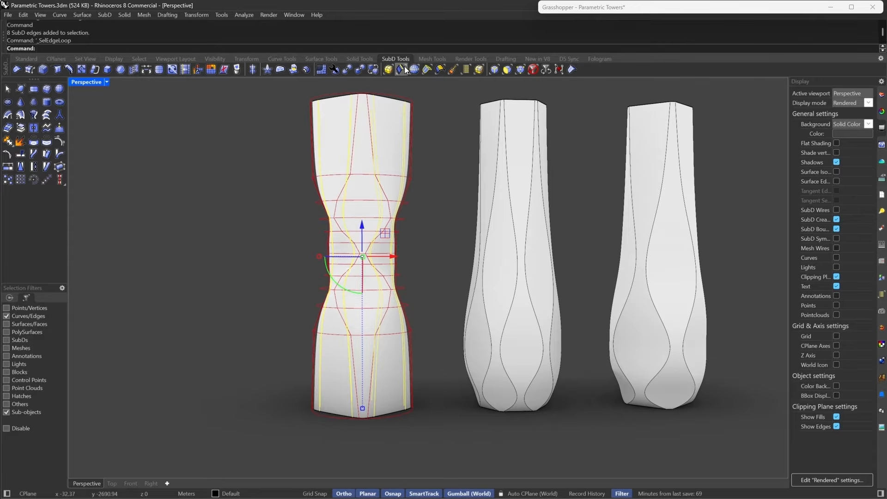
{"action": "left_click", "coordinate": [573, 70]}
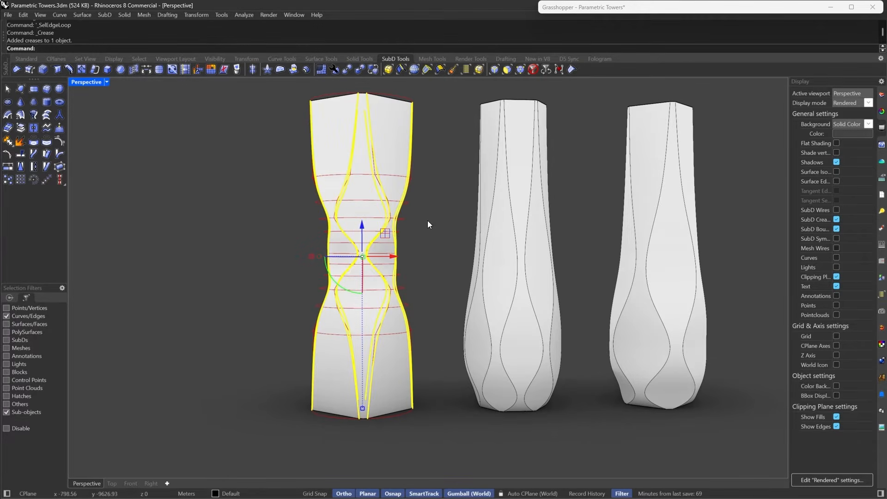
{"action": "key", "text": "Escape"}
Step: Turn off the preview of all visible components in the third tower definition
{"action": "double_click", "coordinate": [589, 10]}
{"action": "scroll", "coordinate": [811, 329], "scroll_direction": "down", "scroll_amount": 8}
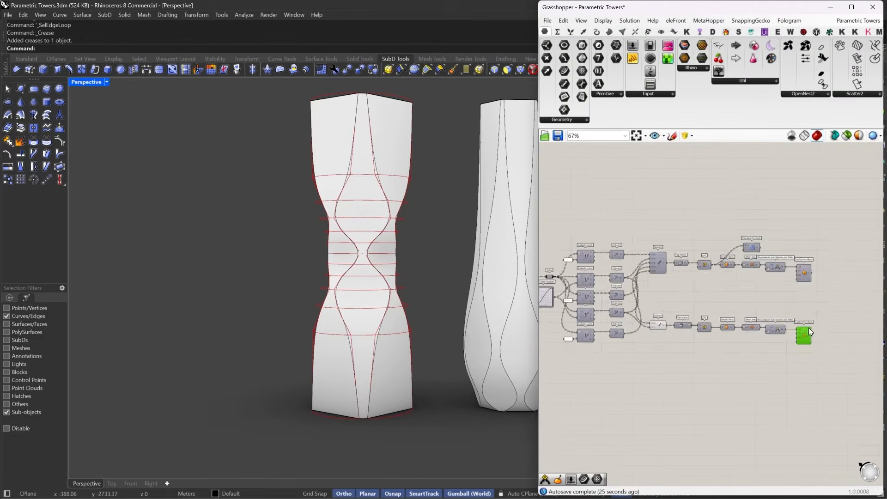
{"action": "left_click_drag", "start_coordinate": [786, 373], "coordinate": [362, 263]}
{"action": "right_click", "coordinate": [634, 246]}
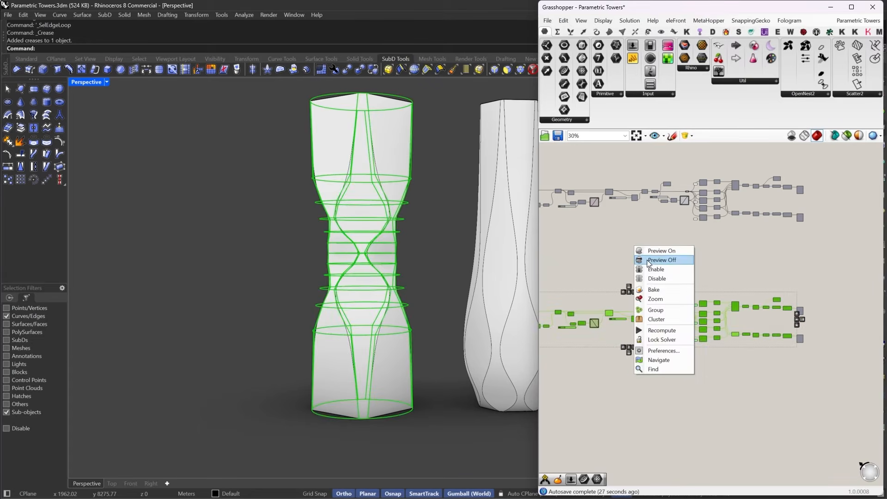
{"action": "left_click", "coordinate": [665, 258]}
{"action": "left_click", "coordinate": [599, 252]}
Step: Reset the selection filter to all object types and delete the creased four-sided tower from the Rhino model
{"action": "right_click_drag", "start_coordinate": [377, 253], "coordinate": [451, 249]}
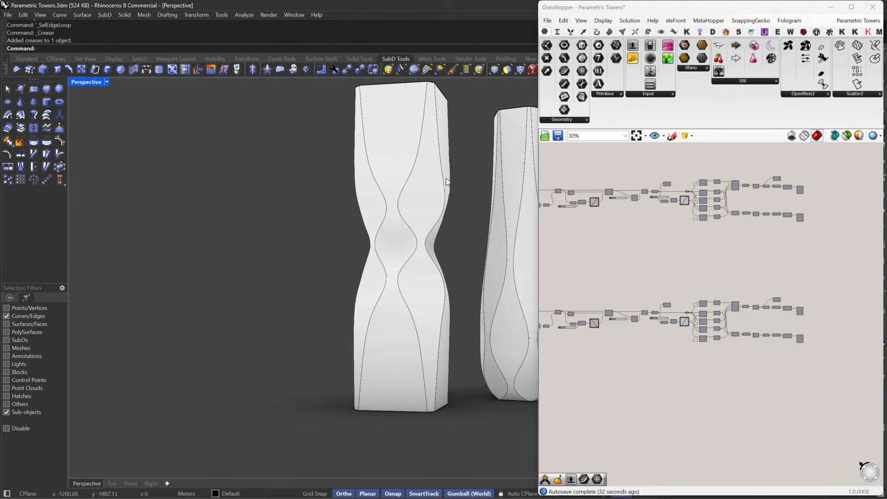
{"action": "double_click", "coordinate": [441, 166]}
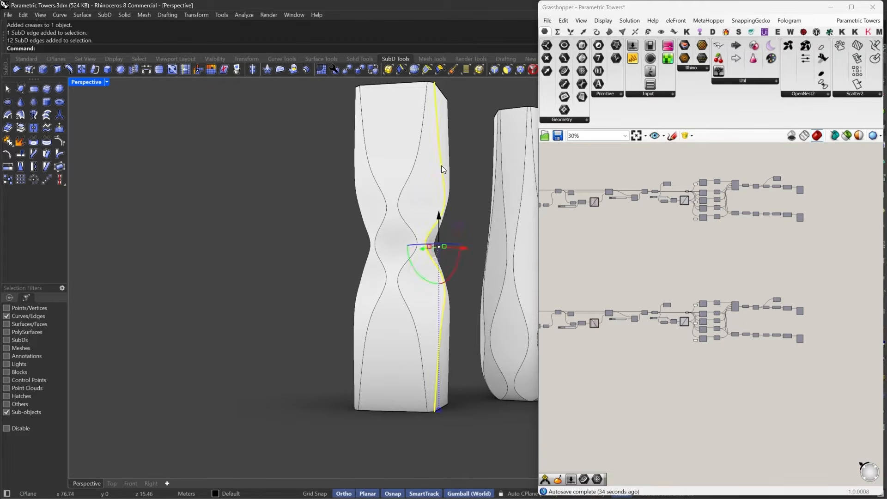
{"action": "right_click_drag", "start_coordinate": [441, 166], "coordinate": [412, 231]}
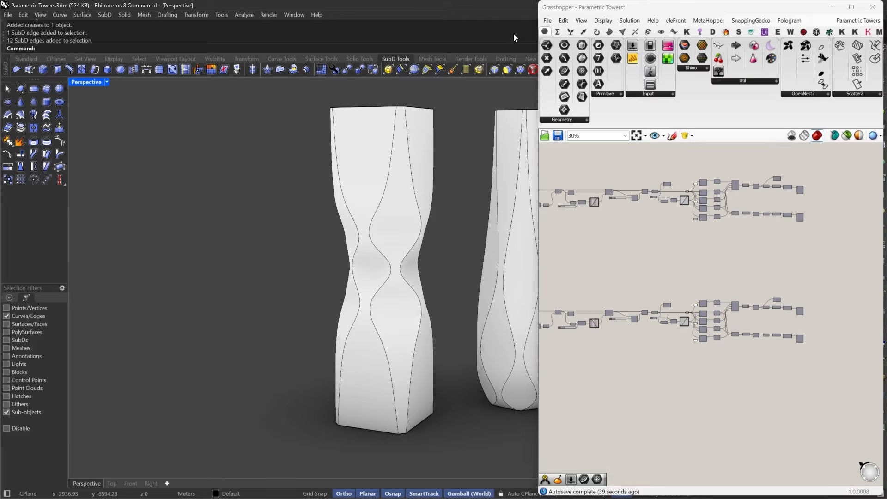
{"action": "left_click", "coordinate": [534, 69]}
{"action": "left_click", "coordinate": [397, 223]}
{"action": "key", "text": "Delete"}
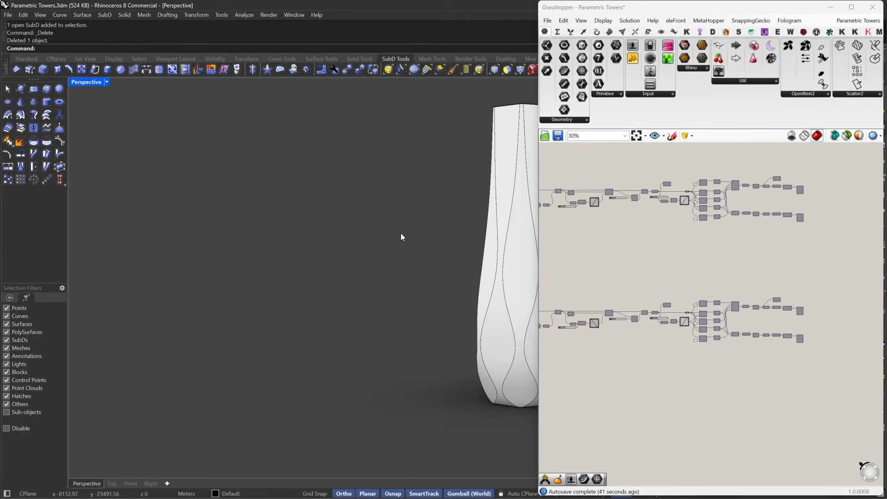
Step: Turn on the preview of the lower Loft in the third tower definition
{"action": "scroll", "coordinate": [700, 296], "scroll_direction": "up", "scroll_amount": 6}
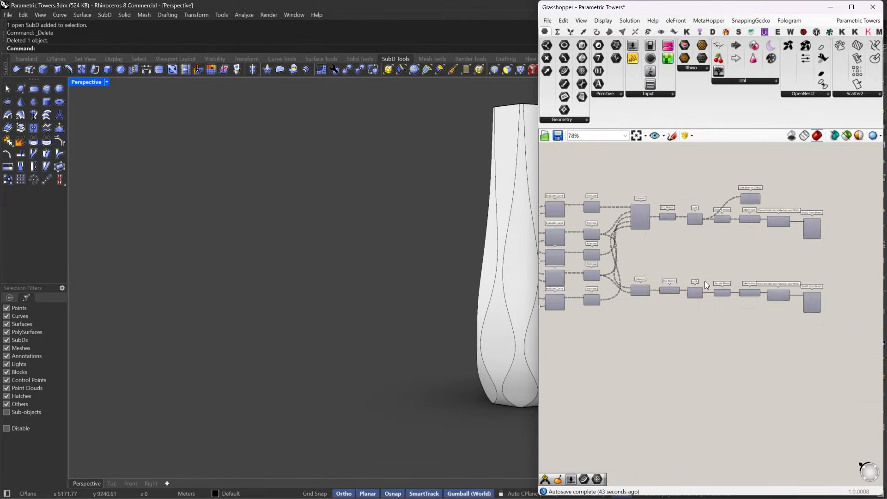
{"action": "left_click_drag", "start_coordinate": [696, 274], "coordinate": [685, 333]}
{"action": "middle_click", "coordinate": [676, 252]}
{"action": "left_click", "coordinate": [682, 257]}
{"action": "left_click", "coordinate": [713, 251]}
{"action": "right_click_drag", "start_coordinate": [653, 281], "coordinate": [725, 281]}
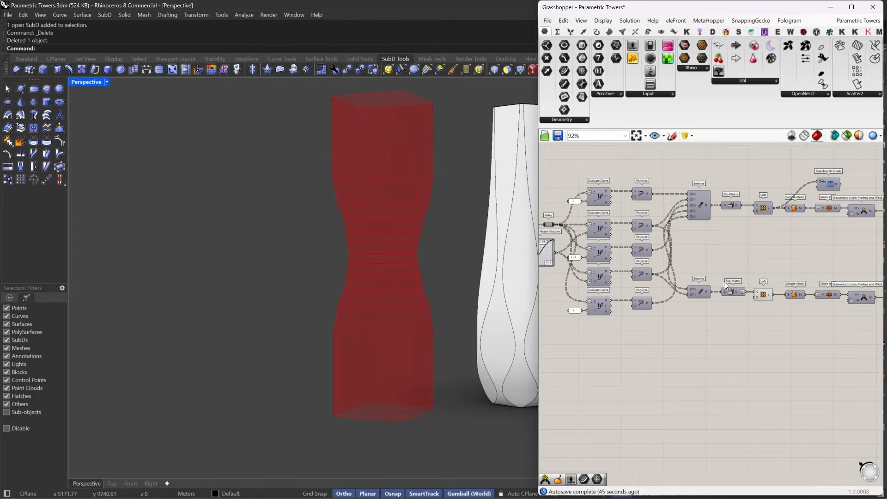
Step: Flatten the height Graph Mapper's curve by lowering its start handle and raising its end handle slightly
{"action": "scroll", "coordinate": [725, 281], "scroll_direction": "down", "scroll_amount": 4}
{"action": "right_click_drag", "start_coordinate": [578, 300], "coordinate": [773, 286]}
{"action": "right_click_drag", "start_coordinate": [727, 268], "coordinate": [646, 284]}
{"action": "scroll", "coordinate": [670, 266], "scroll_direction": "up", "scroll_amount": 5}
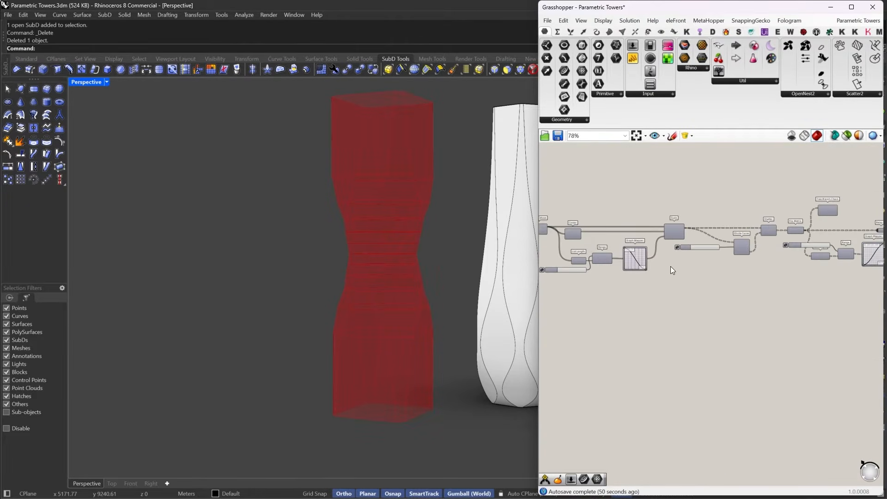
{"action": "right_click_drag", "start_coordinate": [728, 268], "coordinate": [778, 257]}
{"action": "right_click_drag", "start_coordinate": [631, 292], "coordinate": [860, 263]}
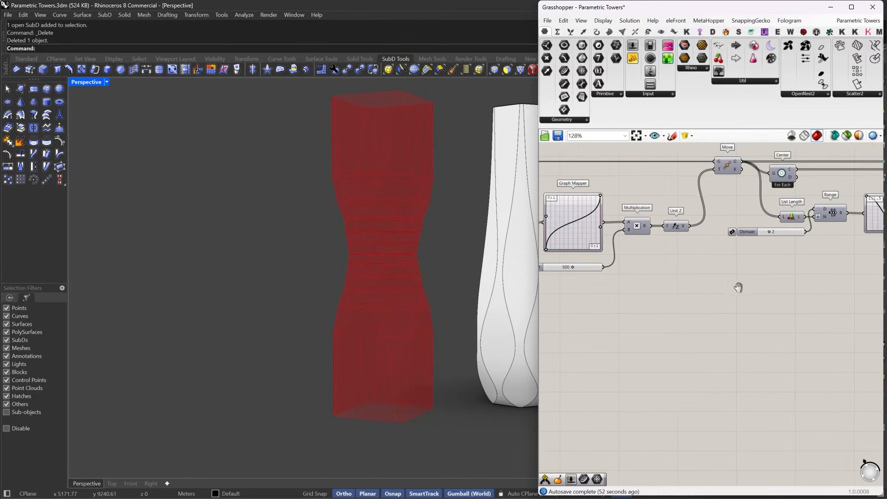
{"action": "right_click_drag", "start_coordinate": [739, 287], "coordinate": [804, 283]}
{"action": "right_click_drag", "start_coordinate": [668, 307], "coordinate": [703, 339]}
{"action": "scroll", "coordinate": [640, 257], "scroll_direction": "up", "scroll_amount": 3}
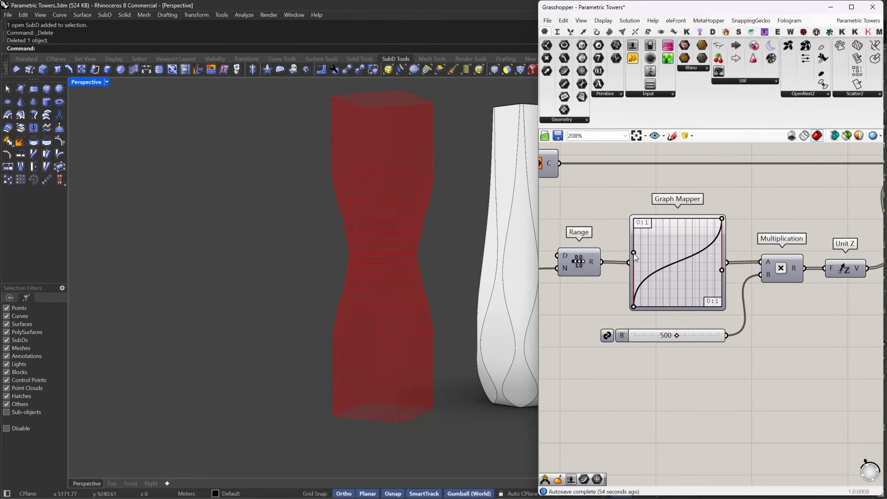
{"action": "left_click_drag", "start_coordinate": [633, 253], "coordinate": [626, 265]}
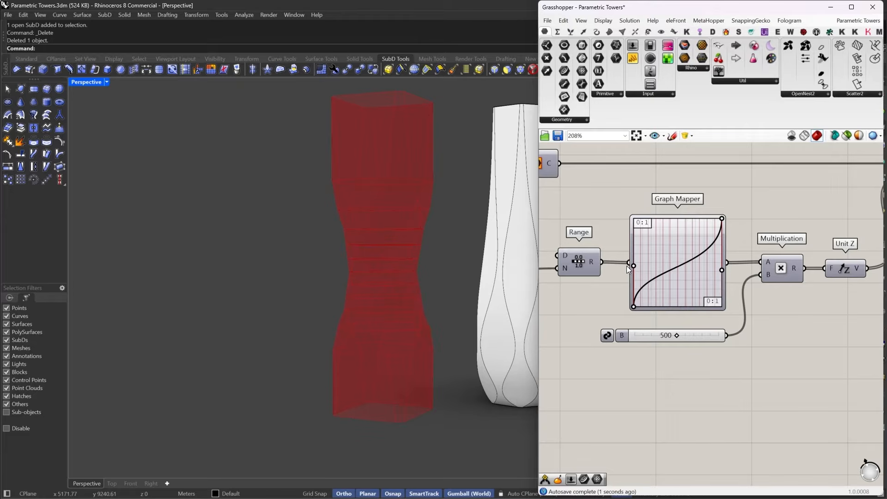
{"action": "mouse_move", "coordinate": [722, 271]}
{"action": "left_mouse_down"}
{"action": "mouse_move", "coordinate": [728, 250]}
{"action": "mouse_move", "coordinate": [729, 258]}
{"action": "left_mouse_up"}
Step: Bake the third definition's lower SubD from Mesh component with the adjusted height spacing
{"action": "scroll", "coordinate": [687, 272], "scroll_direction": "down", "scroll_amount": 5}
{"action": "right_click_drag", "start_coordinate": [774, 290], "coordinate": [720, 273]}
{"action": "scroll", "coordinate": [720, 273], "scroll_direction": "up", "scroll_amount": 3}
{"action": "left_click", "coordinate": [738, 262]}
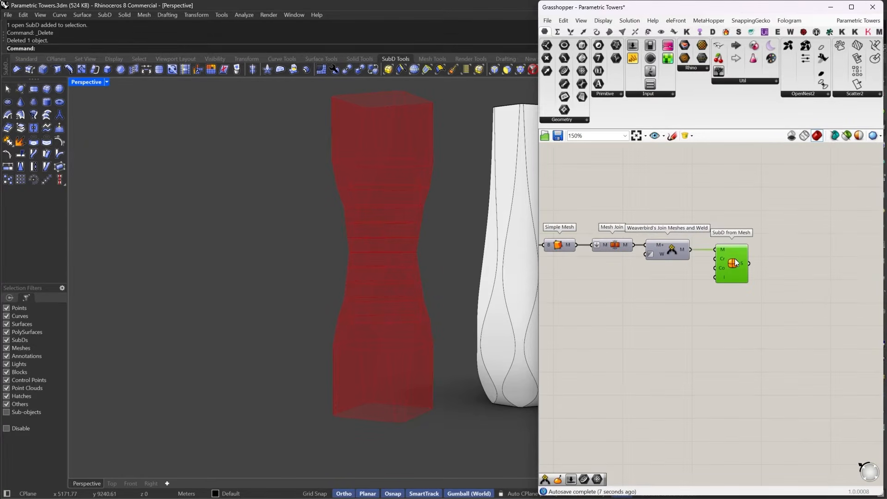
{"action": "key", "text": "Insert"}
{"action": "left_click", "coordinate": [748, 375]}
{"action": "left_click", "coordinate": [761, 337]}
Step: Turn off the preview of the third definition's lower Loft
{"action": "scroll", "coordinate": [771, 331], "scroll_direction": "down", "scroll_amount": 3}
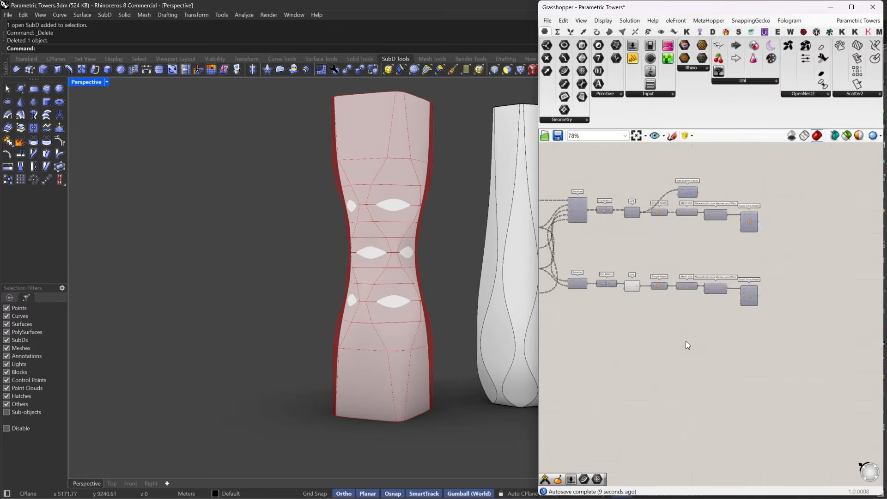
{"action": "left_click_drag", "start_coordinate": [685, 341], "coordinate": [612, 271]}
{"action": "right_click", "coordinate": [630, 259]}
{"action": "left_click", "coordinate": [659, 274]}
{"action": "left_click", "coordinate": [658, 240]}
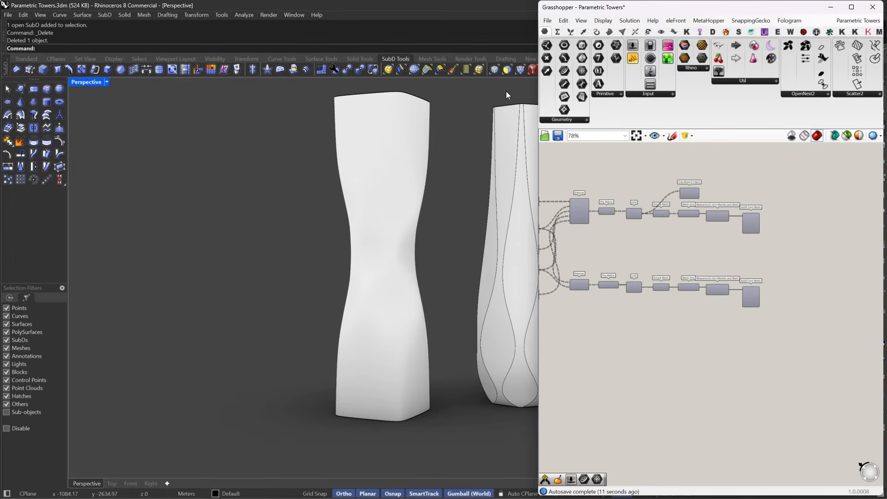
Step: Select the new tower's vertical edges by edge ring, extend them to full edge loops, and crease them
{"action": "left_click", "coordinate": [416, 71]}
{"action": "left_click", "coordinate": [430, 119]}
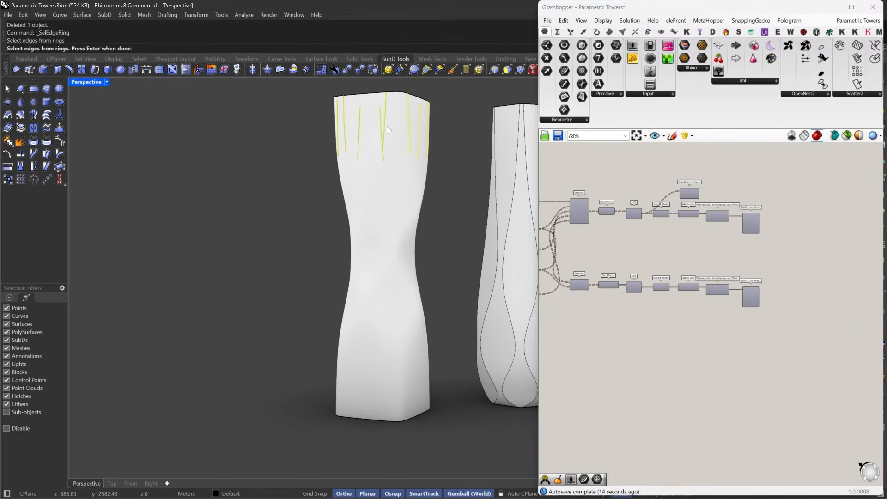
{"action": "key", "text": "Return"}
{"action": "left_click", "coordinate": [404, 72]}
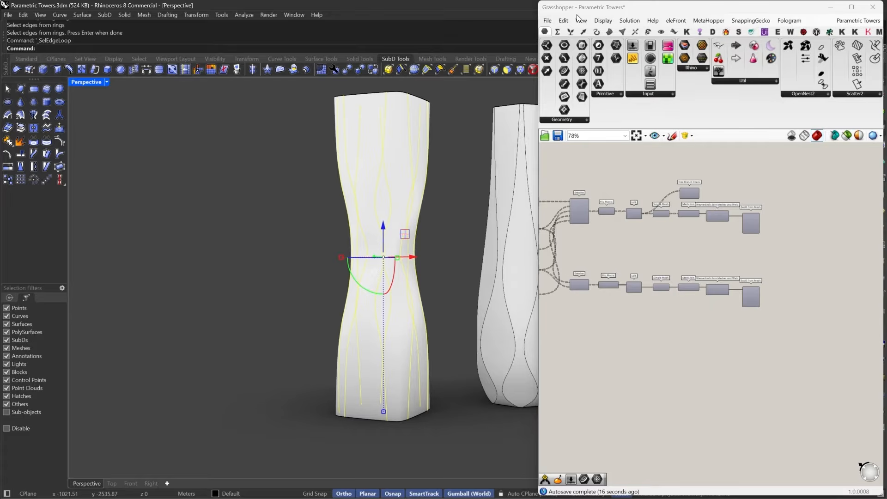
{"action": "double_click", "coordinate": [592, 11]}
{"action": "left_click", "coordinate": [569, 72]}
Step: Move the newly creased four-sided tower 250 m in the positive Y direction, away from the other towers
{"action": "right_click_drag", "start_coordinate": [260, 192], "coordinate": [583, 228]}
{"action": "scroll", "coordinate": [372, 363], "scroll_direction": "down", "scroll_amount": 5}
{"action": "right_click_drag", "start_coordinate": [520, 303], "coordinate": [567, 322]}
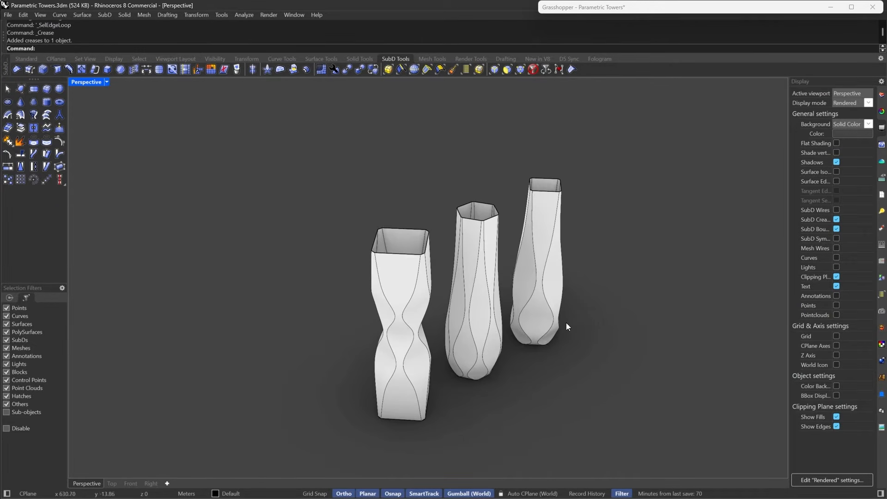
{"action": "left_click", "coordinate": [433, 285]}
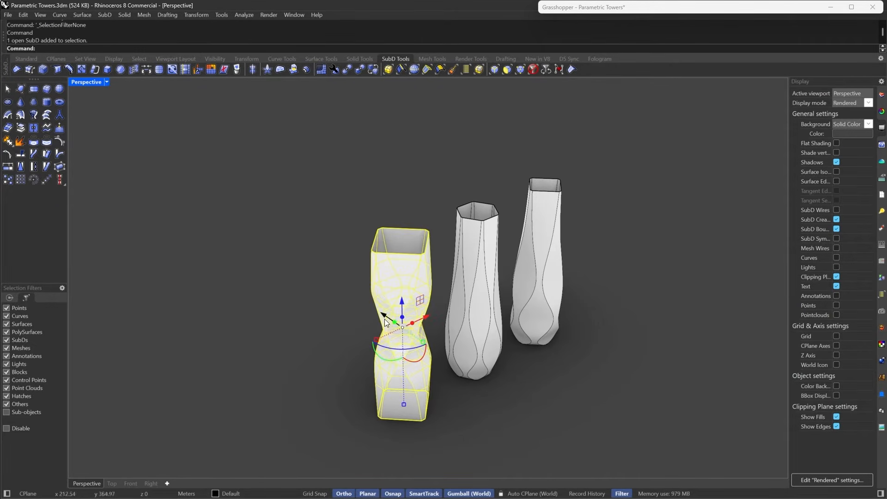
{"action": "left_click_drag", "start_coordinate": [401, 306], "coordinate": [303, 285]}
{"action": "type", "text": "250"}
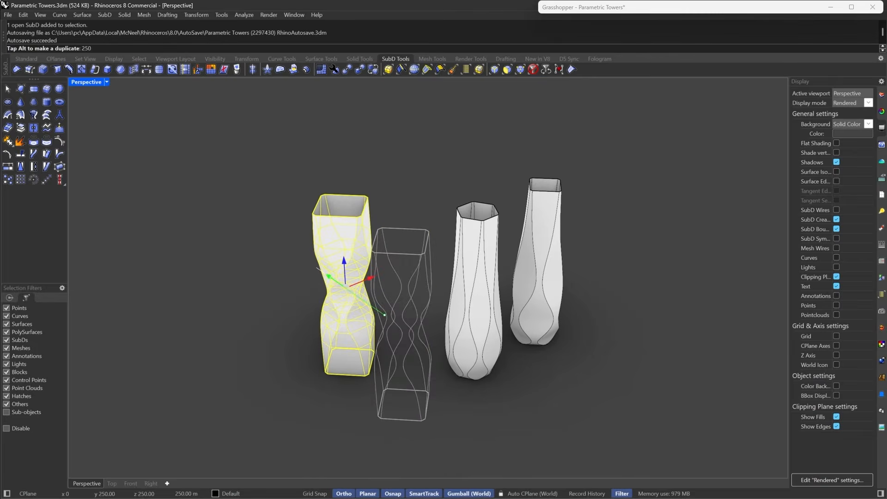
{"action": "key", "text": "Return"}
{"action": "key", "text": "Escape"}
Step: Duplicate the whole third tower definition and place the copy below it on the Grasshopper canvas
{"action": "double_click", "coordinate": [647, 12]}
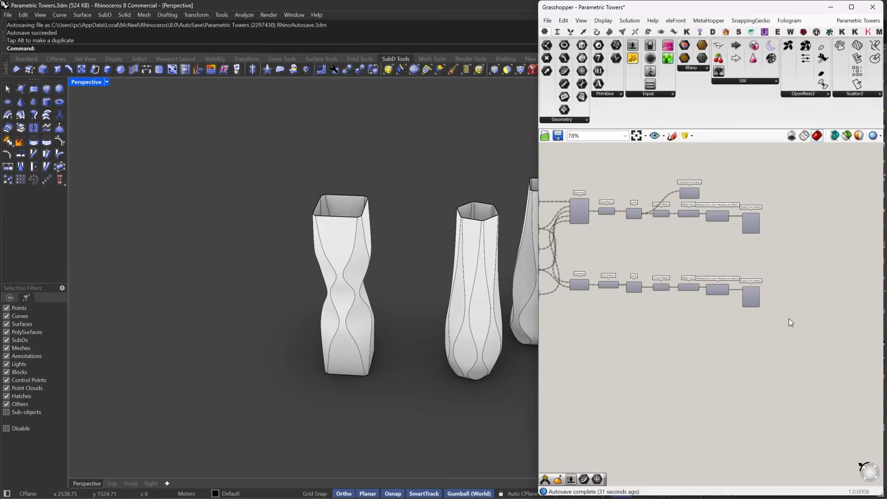
{"action": "scroll", "coordinate": [795, 310], "scroll_direction": "down", "scroll_amount": 4}
{"action": "left_click_drag", "start_coordinate": [817, 272], "coordinate": [601, 384]}
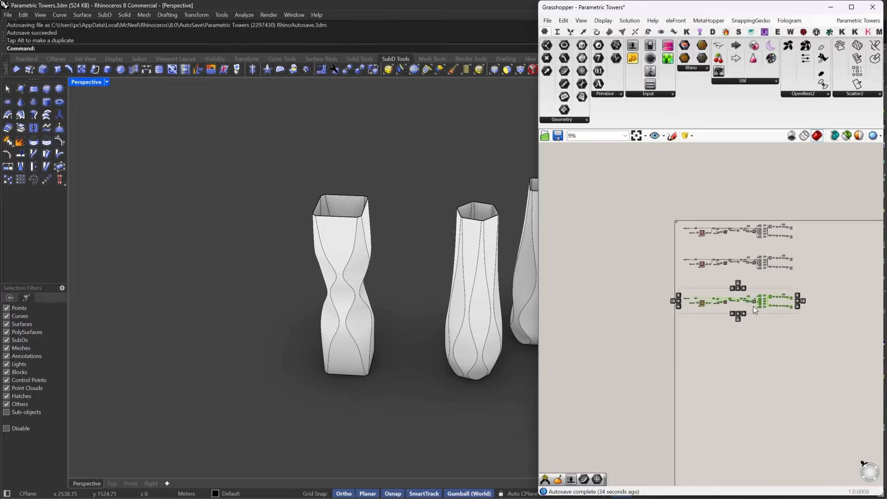
{"action": "scroll", "coordinate": [707, 309], "scroll_direction": "up", "scroll_amount": 8}
{"action": "scroll", "coordinate": [635, 274], "scroll_direction": "up", "scroll_amount": 3}
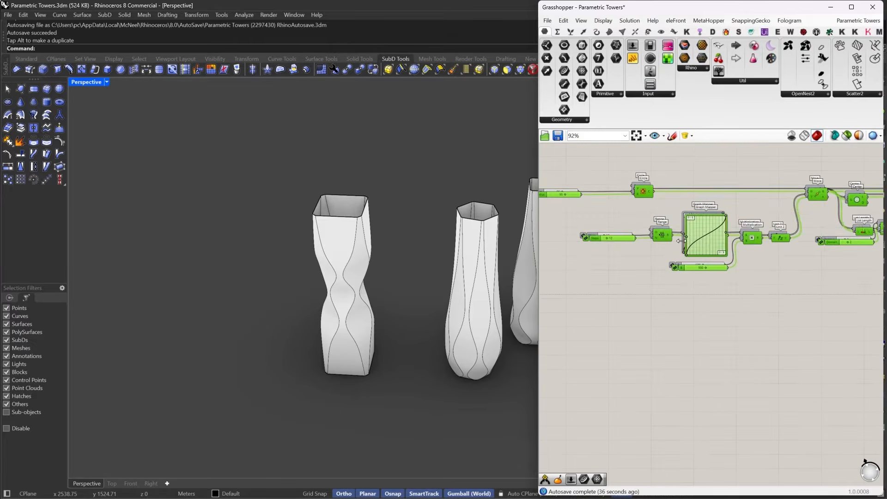
{"action": "key", "text": "alt"}
{"action": "left_click_drag", "start_coordinate": [697, 229], "coordinate": [698, 385]}
{"action": "scroll", "coordinate": [703, 379], "scroll_direction": "down", "scroll_amount": 3}
{"action": "right_click_drag", "start_coordinate": [712, 378], "coordinate": [660, 273]}
{"action": "scroll", "coordinate": [660, 273], "scroll_direction": "up", "scroll_amount": 2}
{"action": "left_click_drag", "start_coordinate": [659, 277], "coordinate": [651, 332]}
{"action": "scroll", "coordinate": [652, 332], "scroll_direction": "down", "scroll_amount": 1}
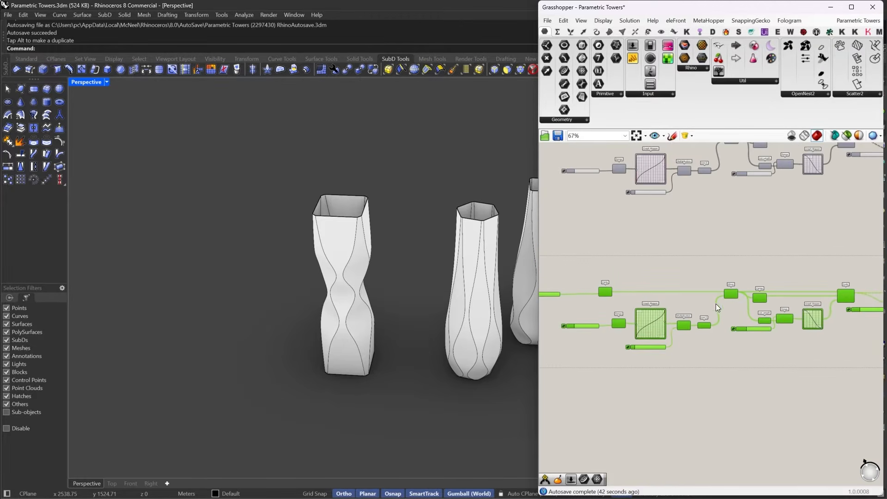
{"action": "right_click_drag", "start_coordinate": [716, 304], "coordinate": [672, 301]}
{"action": "scroll", "coordinate": [669, 304], "scroll_direction": "down", "scroll_amount": 2}
{"action": "left_click", "coordinate": [640, 382]}
Step: Tidy the start of the fourth definition by aligning the Range, Steps slider and Radius slider with the Circle
{"action": "right_click_drag", "start_coordinate": [649, 330], "coordinate": [709, 335]}
{"action": "scroll", "coordinate": [678, 313], "scroll_direction": "up", "scroll_amount": 4}
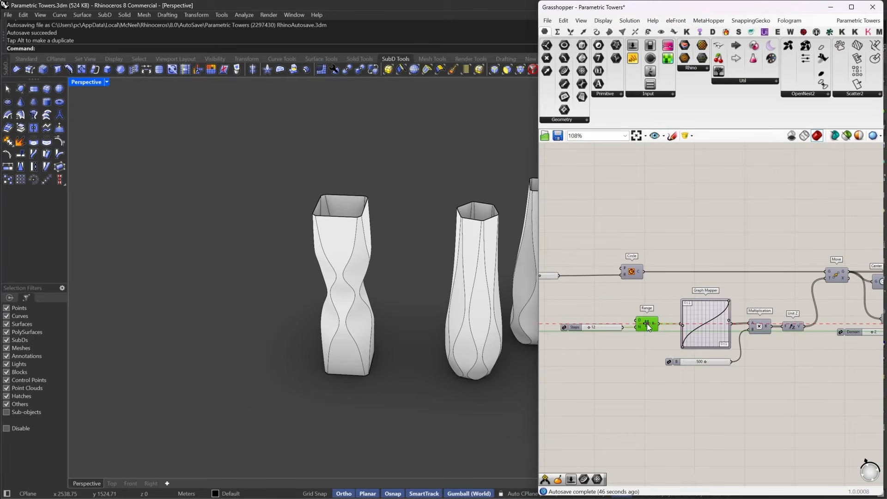
{"action": "left_click_drag", "start_coordinate": [647, 323], "coordinate": [595, 328]}
{"action": "right_click_drag", "start_coordinate": [546, 281], "coordinate": [562, 284]}
{"action": "left_click_drag", "start_coordinate": [564, 280], "coordinate": [610, 275]}
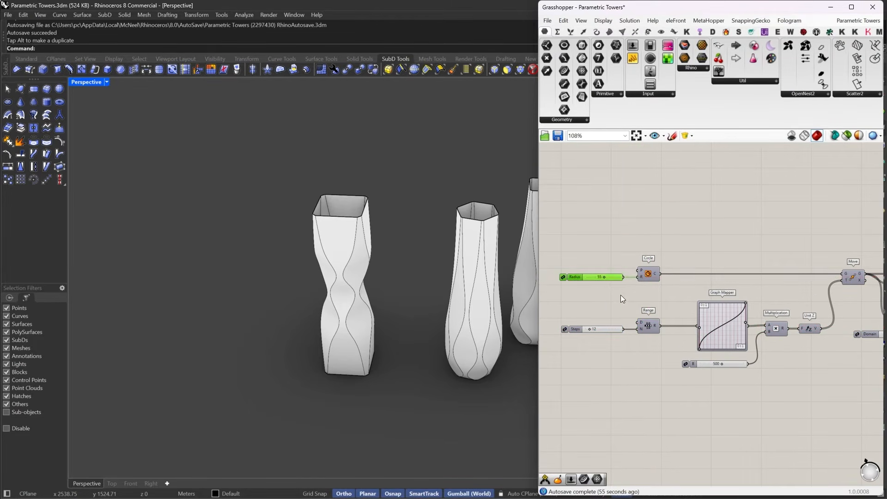
Step: Examine the sliders and Graph Mappers along the fourth definition and compare them with the existing towers' shapes
{"action": "right_click_drag", "start_coordinate": [747, 306], "coordinate": [627, 296]}
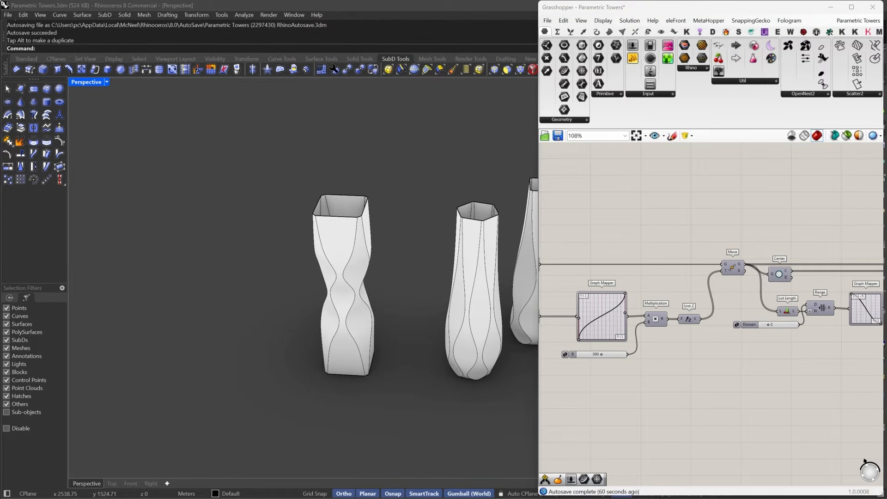
{"action": "right_click_drag", "start_coordinate": [430, 348], "coordinate": [380, 208]}
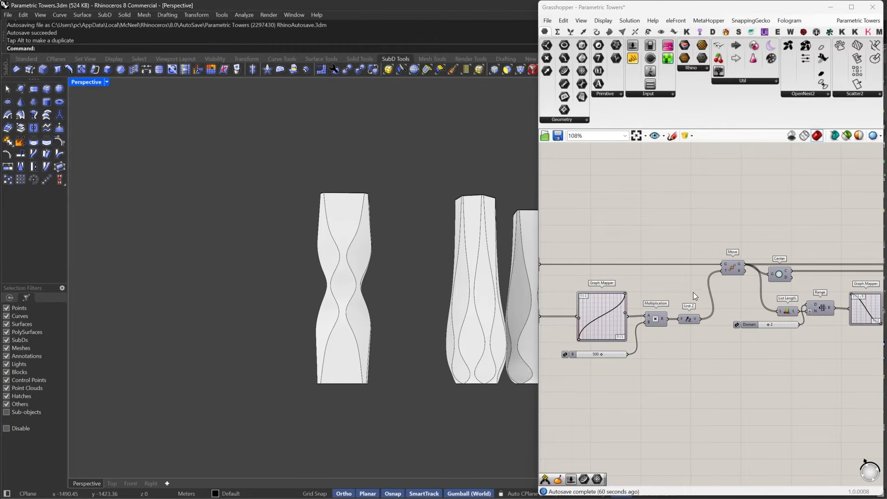
{"action": "right_click_drag", "start_coordinate": [694, 292], "coordinate": [612, 287]}
{"action": "right_click_drag", "start_coordinate": [823, 310], "coordinate": [742, 302]}
{"action": "right_click_drag", "start_coordinate": [858, 340], "coordinate": [764, 347]}
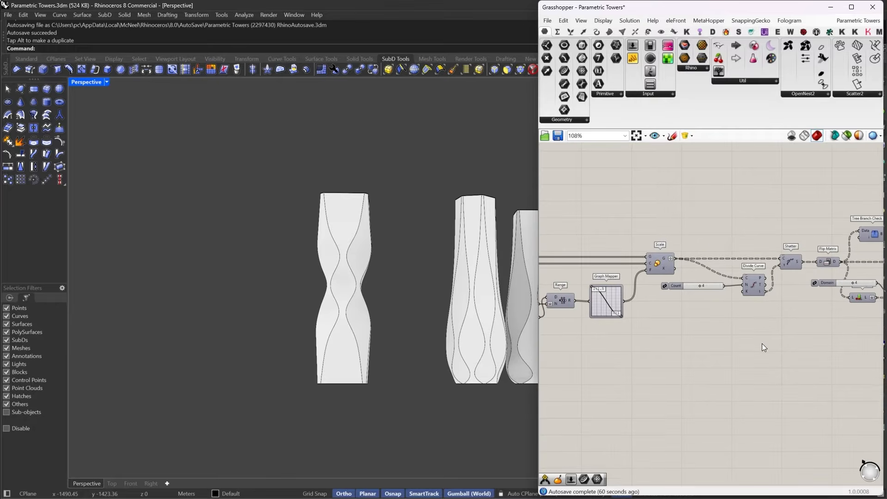
{"action": "right_click_drag", "start_coordinate": [724, 380], "coordinate": [589, 385]}
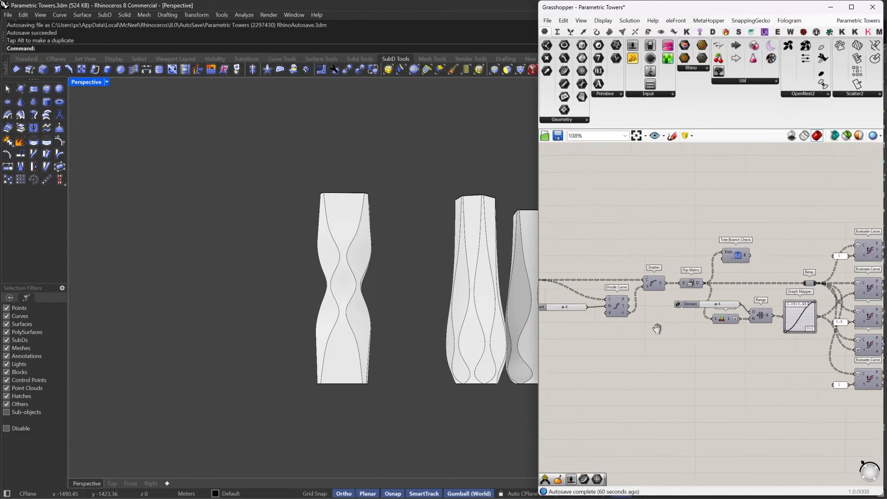
{"action": "right_click_drag", "start_coordinate": [764, 313], "coordinate": [667, 318]}
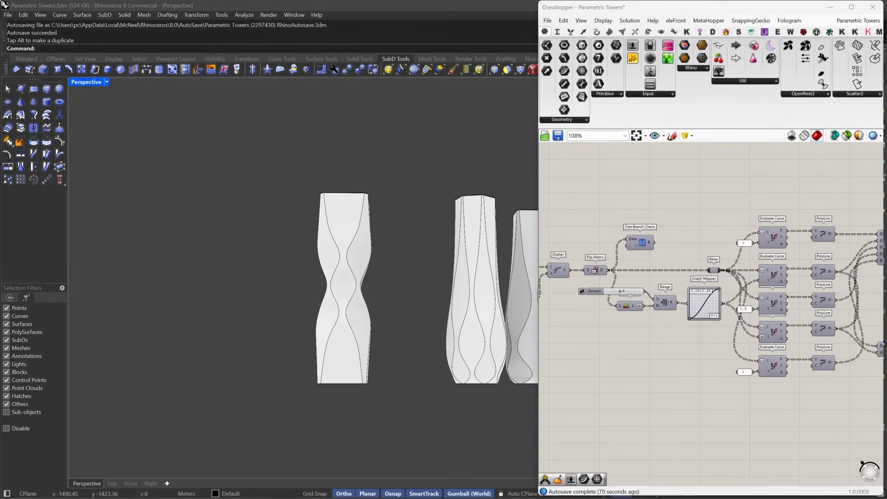
{"action": "right_click_drag", "start_coordinate": [869, 330], "coordinate": [761, 327]}
{"action": "scroll", "coordinate": [743, 325], "scroll_direction": "down", "scroll_amount": 4}
{"action": "right_click_drag", "start_coordinate": [640, 316], "coordinate": [686, 314]}
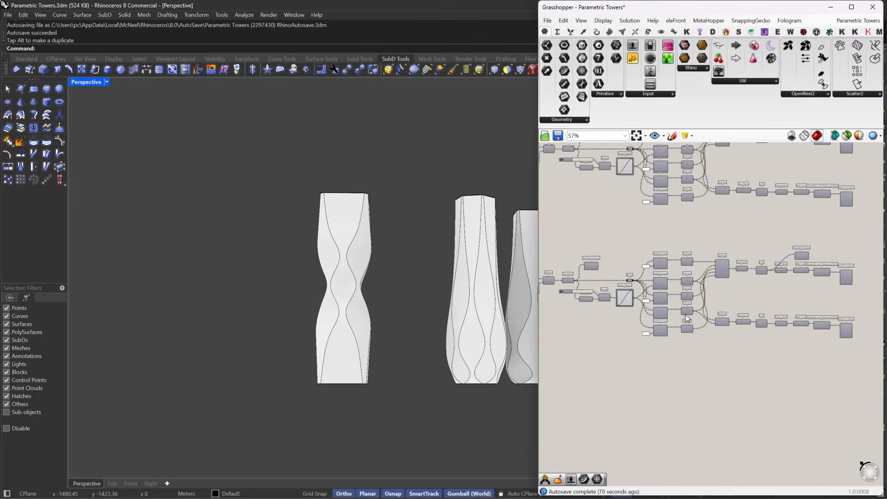
{"action": "scroll", "coordinate": [666, 311], "scroll_direction": "up", "scroll_amount": 4}
{"action": "scroll", "coordinate": [660, 279], "scroll_direction": "up", "scroll_amount": 4}
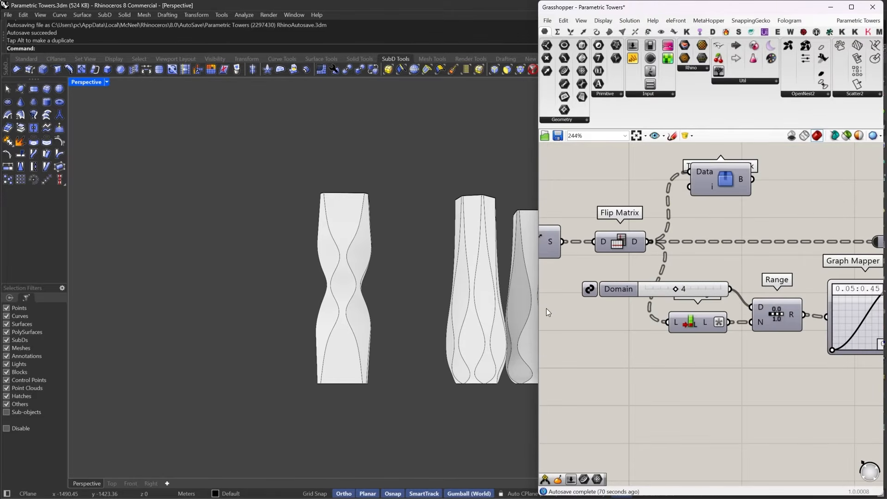
{"action": "right_click_drag", "start_coordinate": [703, 277], "coordinate": [685, 296]}
{"action": "scroll", "coordinate": [685, 296], "scroll_direction": "down", "scroll_amount": 5}
{"action": "right_click_drag", "start_coordinate": [878, 323], "coordinate": [731, 313]}
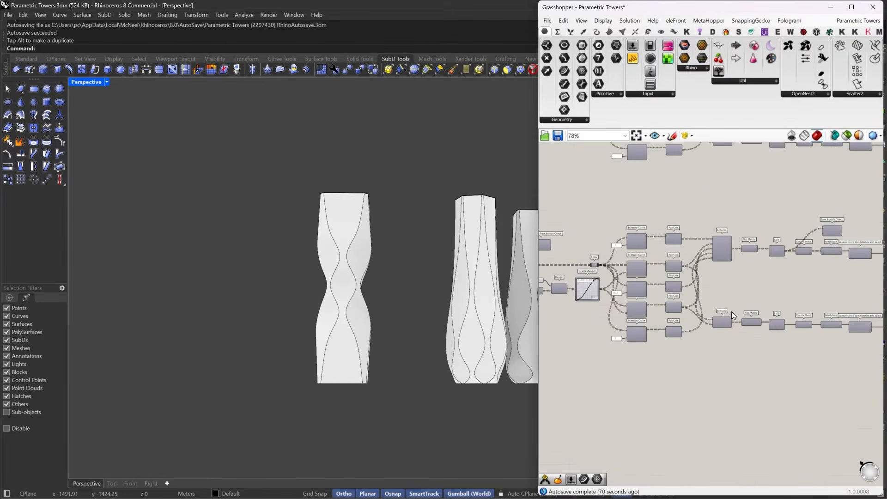
Step: Turn on the preview of the fourth definition's lower Entwine and check its polylines beside the baked towers
{"action": "scroll", "coordinate": [731, 311], "scroll_direction": "up", "scroll_amount": 3}
{"action": "left_click", "coordinate": [714, 332]}
{"action": "right_click", "coordinate": [733, 307]}
{"action": "left_click", "coordinate": [745, 314]}
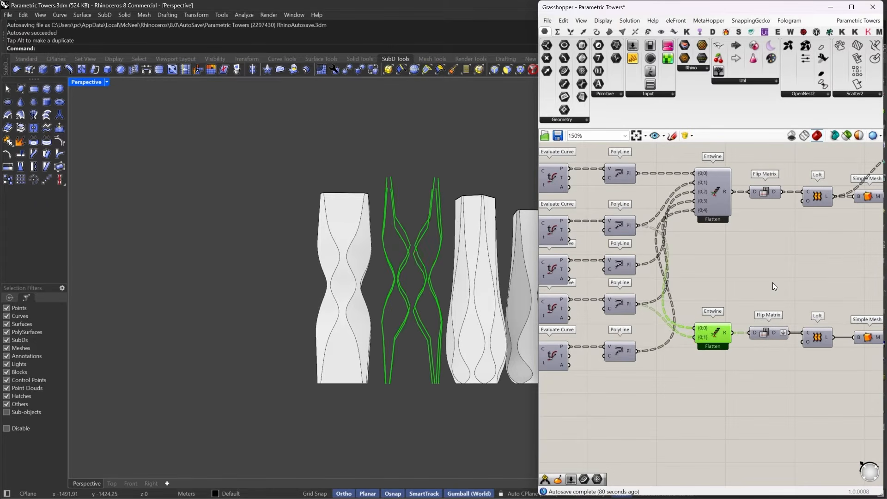
{"action": "right_click_drag", "start_coordinate": [418, 298], "coordinate": [414, 311]}
Step: Set the Domain slider feeding the fourth definition's last Range and Graph Mapper to 2
{"action": "right_click_drag", "start_coordinate": [647, 305], "coordinate": [740, 301]}
{"action": "right_click_drag", "start_coordinate": [559, 308], "coordinate": [691, 299]}
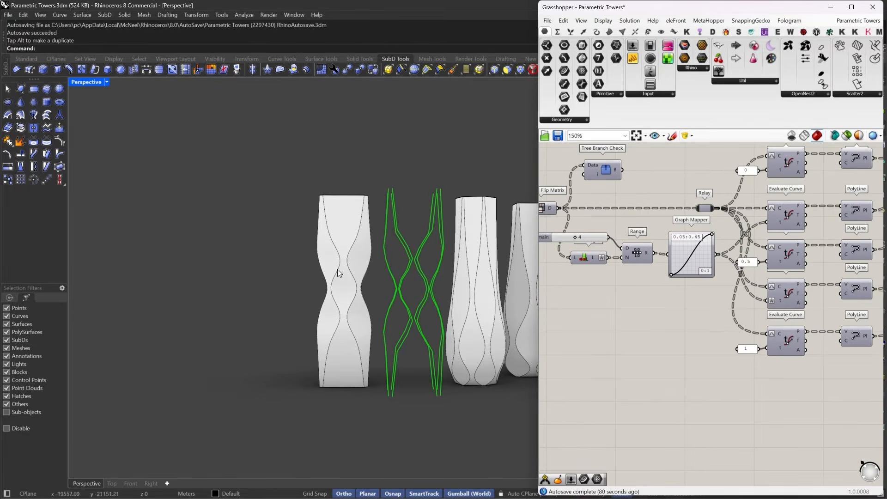
{"action": "right_click_drag", "start_coordinate": [613, 254], "coordinate": [704, 268]}
{"action": "scroll", "coordinate": [669, 287], "scroll_direction": "up", "scroll_amount": 5}
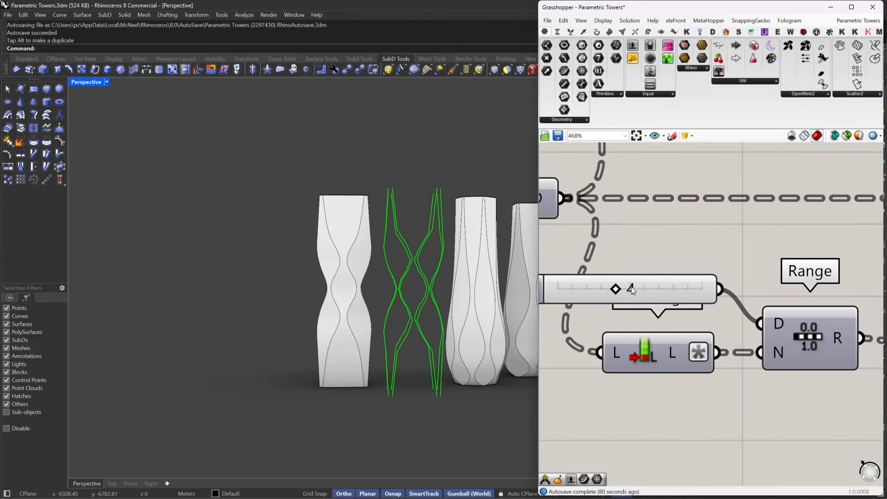
{"action": "left_click_drag", "start_coordinate": [616, 291], "coordinate": [596, 293]}
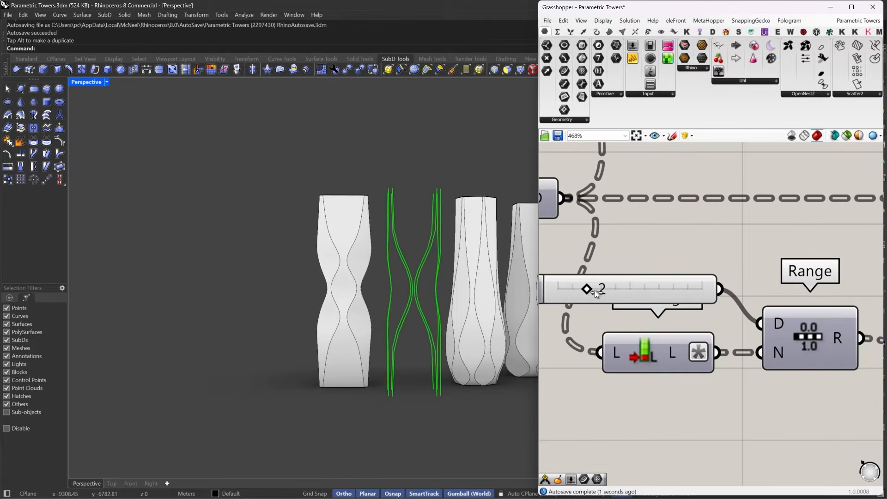
Step: Inspect the reshaped polylines beside the baked towers and turn off the preview of the fourth definition's lower Entwine
{"action": "right_click_drag", "start_coordinate": [500, 318], "coordinate": [414, 346]}
{"action": "scroll", "coordinate": [414, 347], "scroll_direction": "up", "scroll_amount": 4}
{"action": "scroll", "coordinate": [411, 345], "scroll_direction": "up", "scroll_amount": 2}
{"action": "scroll", "coordinate": [699, 256], "scroll_direction": "down", "scroll_amount": 6}
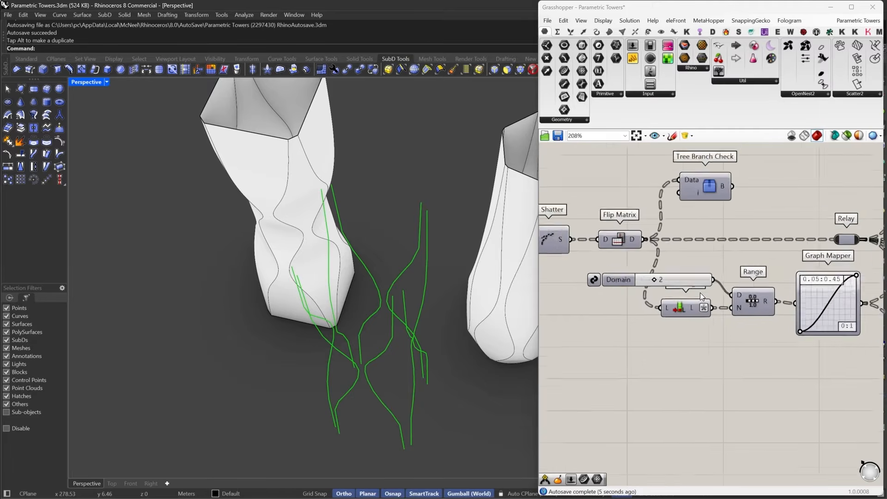
{"action": "scroll", "coordinate": [586, 369], "scroll_direction": "down", "scroll_amount": 5}
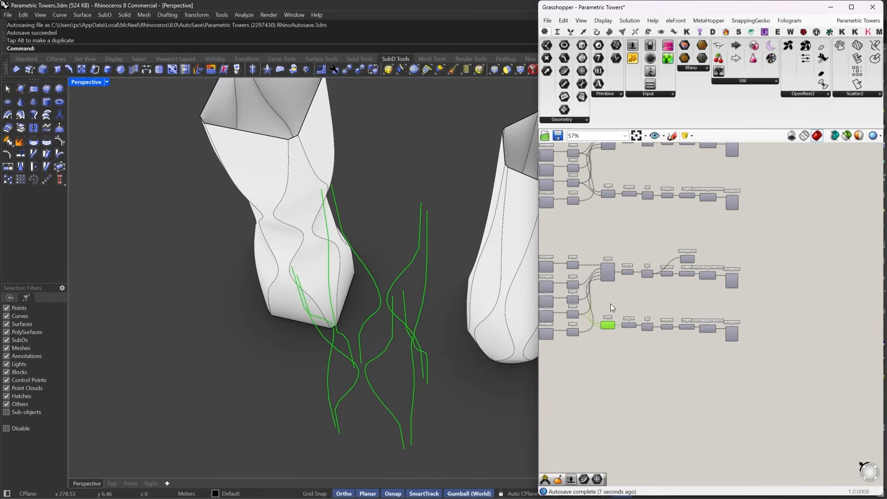
{"action": "right_click", "coordinate": [607, 322]}
{"action": "left_click", "coordinate": [624, 321]}
Step: Bake the tower from the fourth definition's lower SubD from Mesh component with the default attributes
{"action": "scroll", "coordinate": [733, 321], "scroll_direction": "up", "scroll_amount": 3}
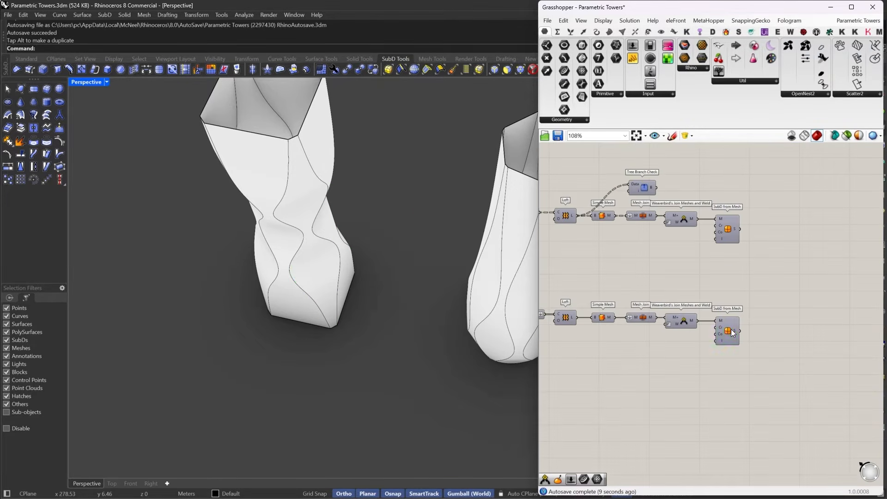
{"action": "right_click", "coordinate": [733, 331]}
{"action": "left_click", "coordinate": [745, 363]}
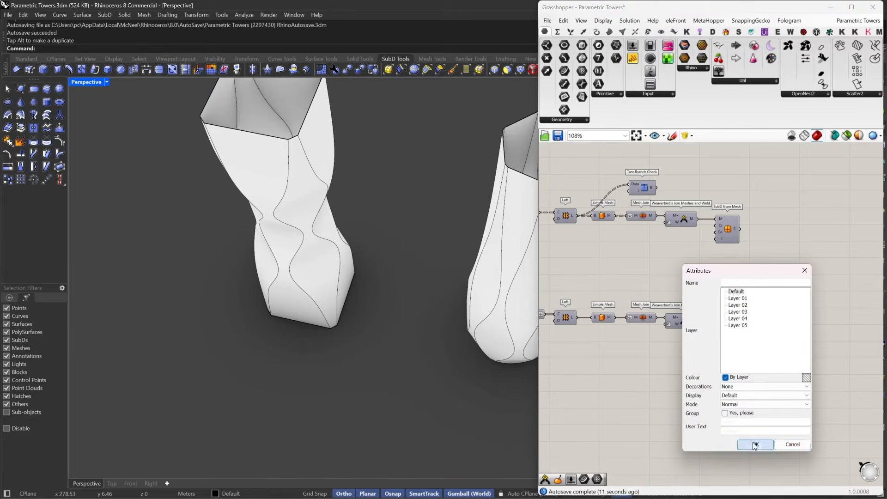
{"action": "left_click", "coordinate": [753, 446]}
Step: Select the wavy vertical edge loops all around the newly baked tower in Rhino, crease them, and check the tower from several angles
{"action": "right_click_drag", "start_coordinate": [372, 374], "coordinate": [401, 287]}
{"action": "scroll", "coordinate": [401, 288], "scroll_direction": "down", "scroll_amount": 5}
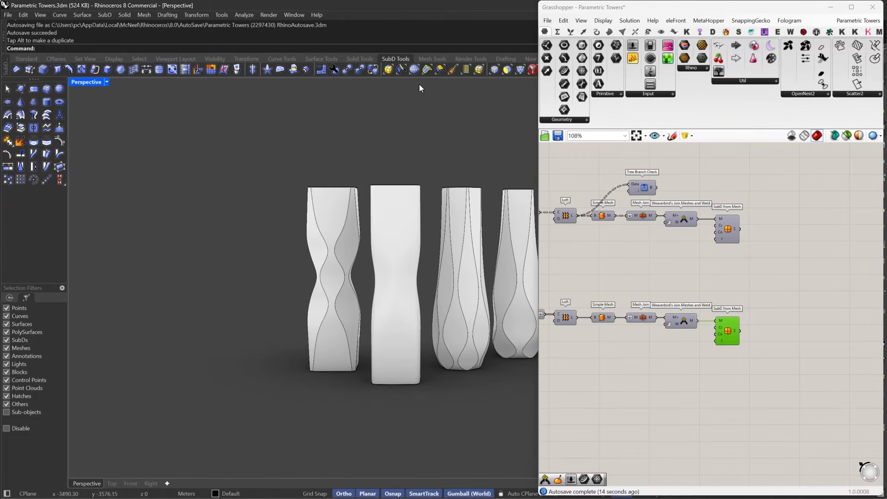
{"action": "left_click", "coordinate": [414, 70]}
{"action": "left_click", "coordinate": [422, 207]}
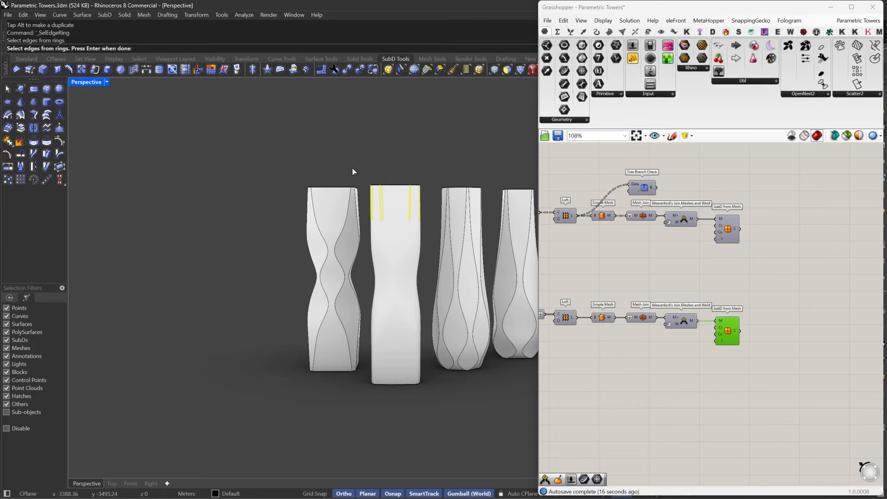
{"action": "key", "text": "Return"}
{"action": "left_click", "coordinate": [403, 70]}
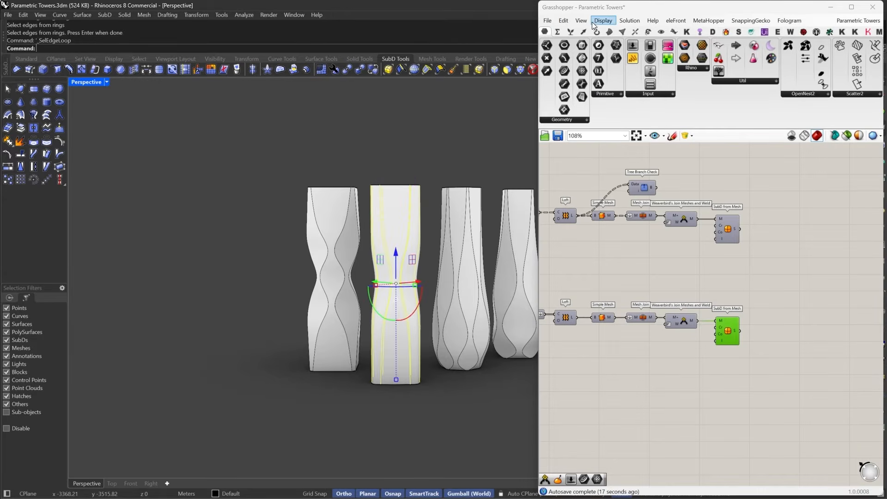
{"action": "double_click", "coordinate": [613, 8]}
{"action": "left_click", "coordinate": [572, 70]}
{"action": "right_click_drag", "start_coordinate": [639, 206], "coordinate": [395, 290]}
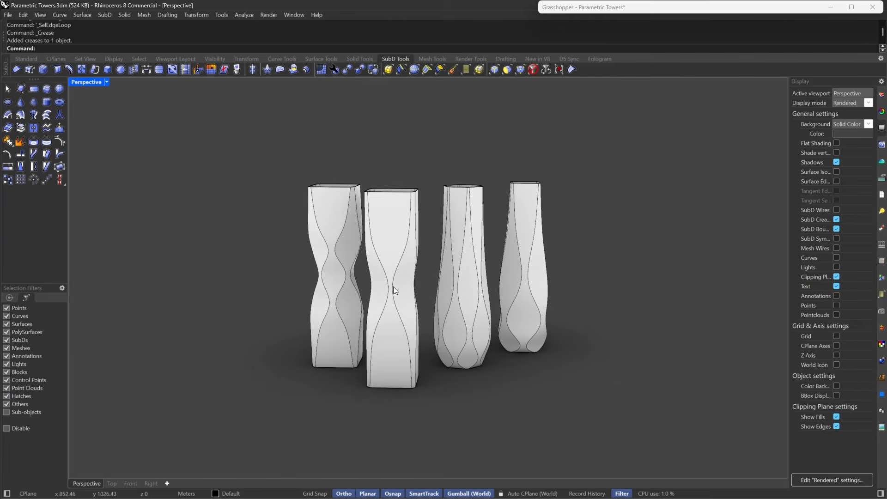
{"action": "right_click_drag", "start_coordinate": [411, 347], "coordinate": [450, 258]}
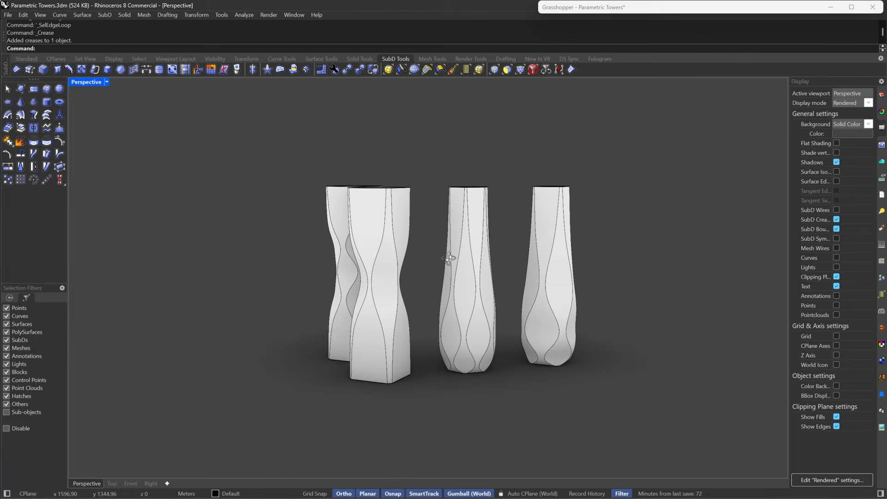
Step: Select the whole fourth definition on the Grasshopper canvas and move it slightly further below the third
{"action": "left_click", "coordinate": [637, 12]}
{"action": "scroll", "coordinate": [787, 287], "scroll_direction": "down", "scroll_amount": 5}
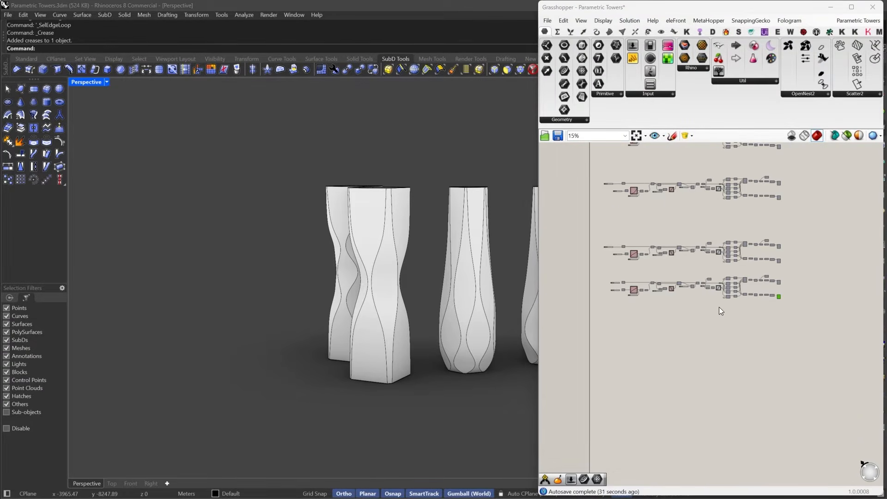
{"action": "left_click_drag", "start_coordinate": [790, 270], "coordinate": [589, 330]}
{"action": "scroll", "coordinate": [623, 292], "scroll_direction": "up", "scroll_amount": 4}
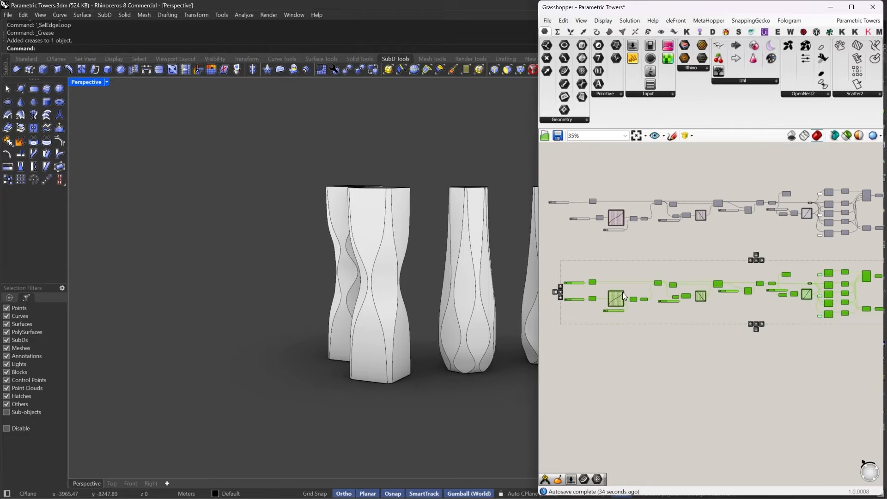
{"action": "left_click_drag", "start_coordinate": [616, 302], "coordinate": [617, 325]}
Step: Select the two square twisting towers in Rhino and move them away from the others to leave a wide gap
{"action": "right_click_drag", "start_coordinate": [407, 231], "coordinate": [418, 268]}
{"action": "scroll", "coordinate": [365, 293], "scroll_direction": "down", "scroll_amount": 6}
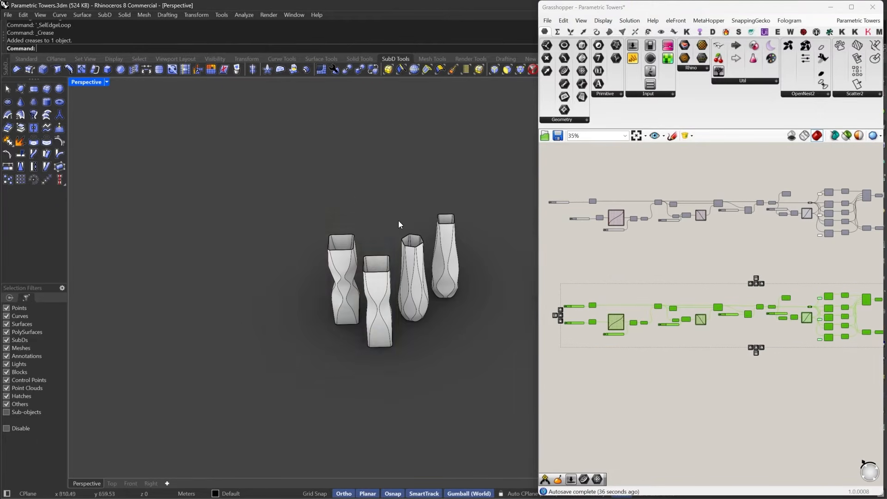
{"action": "left_click_drag", "start_coordinate": [398, 221], "coordinate": [311, 267]}
{"action": "scroll", "coordinate": [357, 297], "scroll_direction": "up", "scroll_amount": 4}
{"action": "left_click", "coordinate": [316, 347]}
{"action": "right_click_drag", "start_coordinate": [466, 333], "coordinate": [454, 320]}
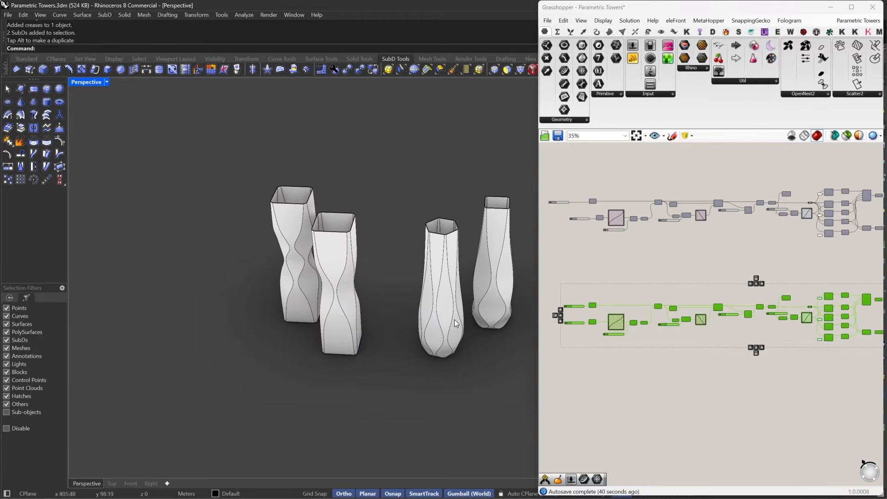
Step: Duplicate the whole second tower definition and place the copy below the fourth one on the Grasshopper canvas
{"action": "scroll", "coordinate": [644, 322], "scroll_direction": "down", "scroll_amount": 6}
{"action": "scroll", "coordinate": [645, 323], "scroll_direction": "up", "scroll_amount": 3}
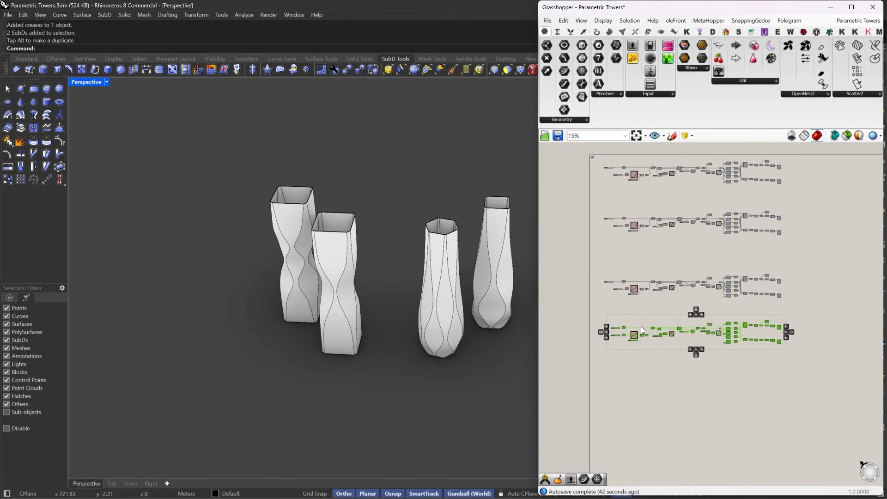
{"action": "left_click", "coordinate": [588, 277]}
{"action": "left_click_drag", "start_coordinate": [584, 253], "coordinate": [874, 199]}
{"action": "scroll", "coordinate": [581, 241], "scroll_direction": "up", "scroll_amount": 6}
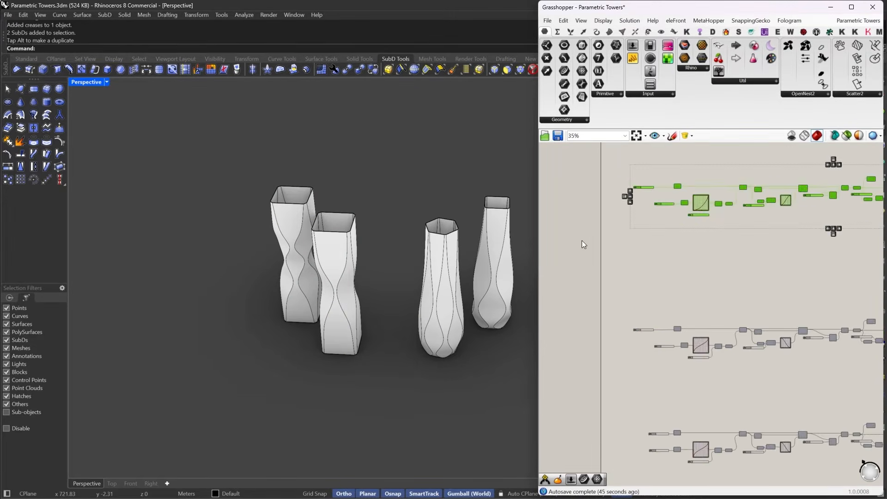
{"action": "scroll", "coordinate": [714, 211], "scroll_direction": "up", "scroll_amount": 4}
{"action": "scroll", "coordinate": [698, 245], "scroll_direction": "down", "scroll_amount": 4}
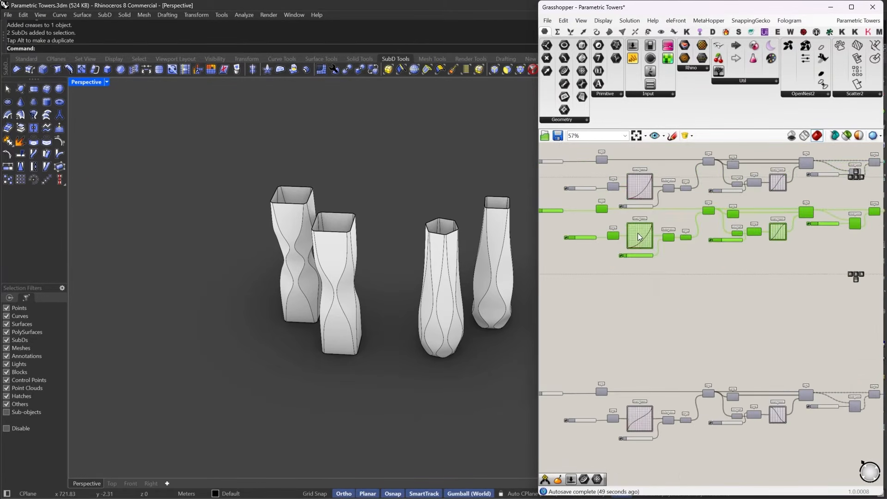
{"action": "scroll", "coordinate": [637, 233], "scroll_direction": "down", "scroll_amount": 4}
{"action": "left_click_drag", "start_coordinate": [639, 275], "coordinate": [640, 414]}
{"action": "right_click_drag", "start_coordinate": [691, 442], "coordinate": [683, 374]}
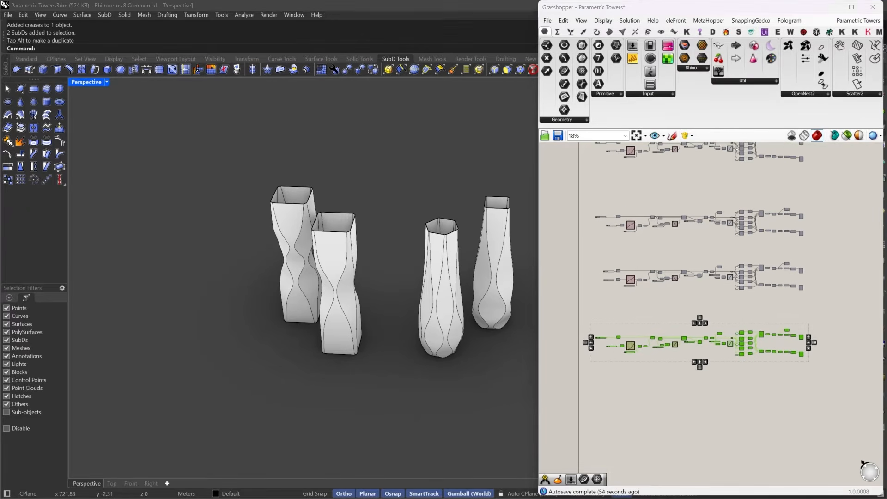
Step: Review the start of the fifth definition and display its Move component's stacked circles in the gap between the towers
{"action": "scroll", "coordinate": [614, 335], "scroll_direction": "up", "scroll_amount": 8}
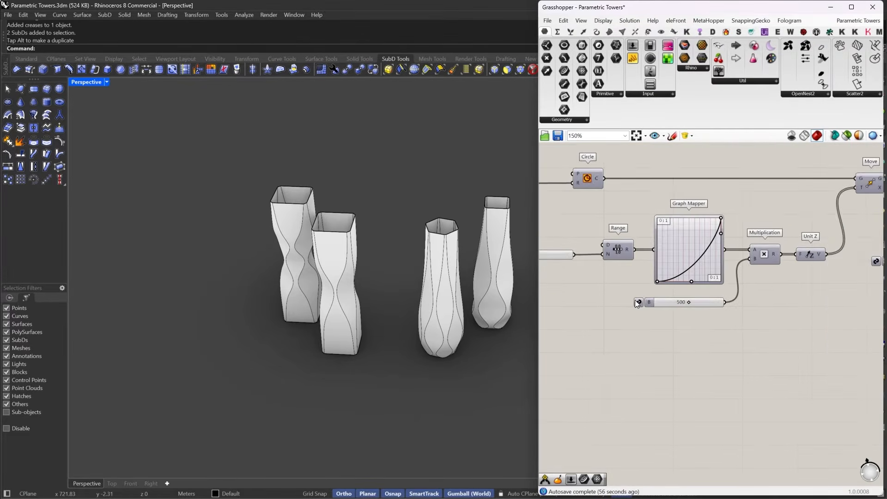
{"action": "scroll", "coordinate": [675, 306], "scroll_direction": "down", "scroll_amount": 4}
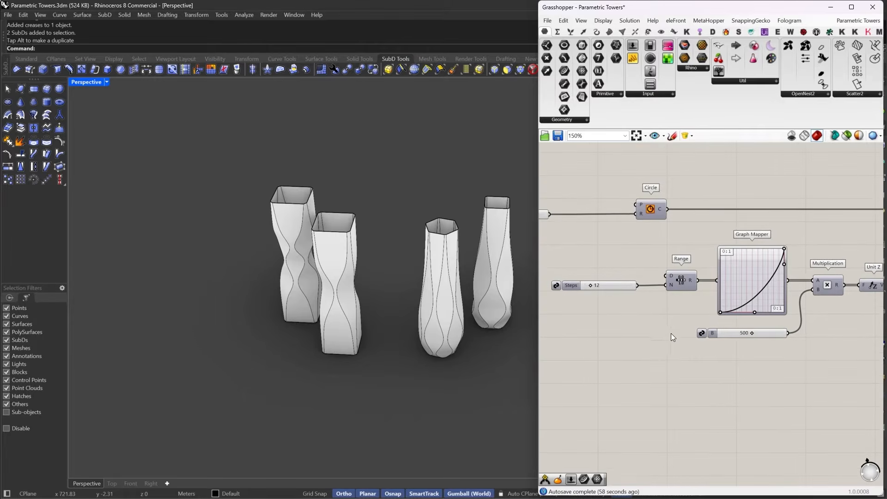
{"action": "right_click_drag", "start_coordinate": [729, 311], "coordinate": [654, 294]}
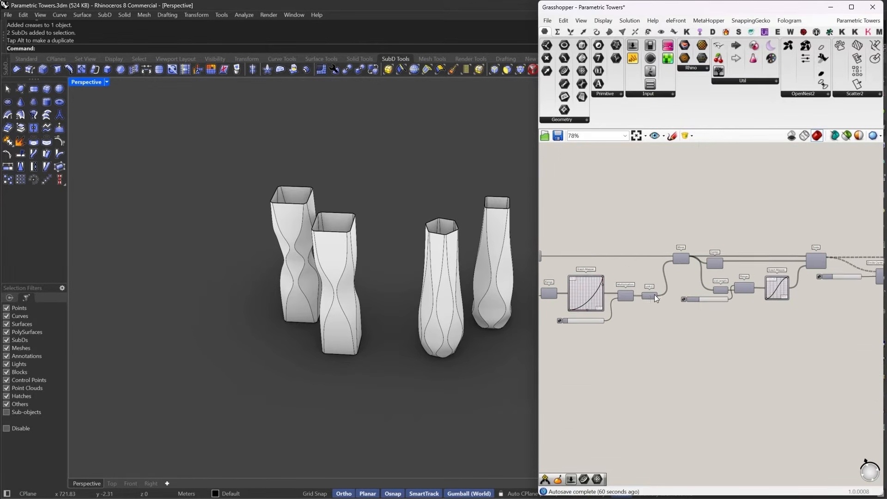
{"action": "scroll", "coordinate": [668, 278], "scroll_direction": "up", "scroll_amount": 4}
{"action": "left_click", "coordinate": [693, 241]}
{"action": "right_click_drag", "start_coordinate": [430, 240], "coordinate": [371, 368]}
{"action": "right_click_drag", "start_coordinate": [657, 268], "coordinate": [855, 255]}
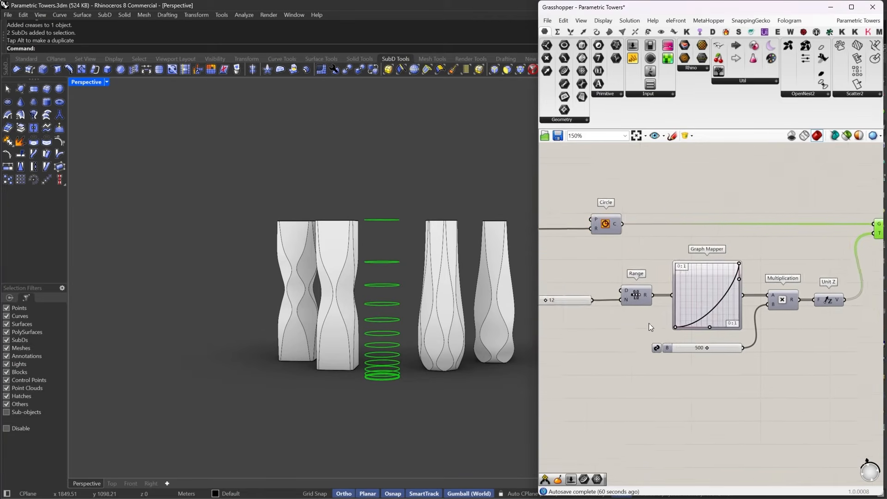
Step: Set the fifth definition's Steps slider to 20
{"action": "right_click_drag", "start_coordinate": [649, 323], "coordinate": [692, 331]}
{"action": "scroll", "coordinate": [615, 315], "scroll_direction": "up", "scroll_amount": 4}
{"action": "left_click", "coordinate": [566, 315]}
{"action": "double_click", "coordinate": [566, 315]}
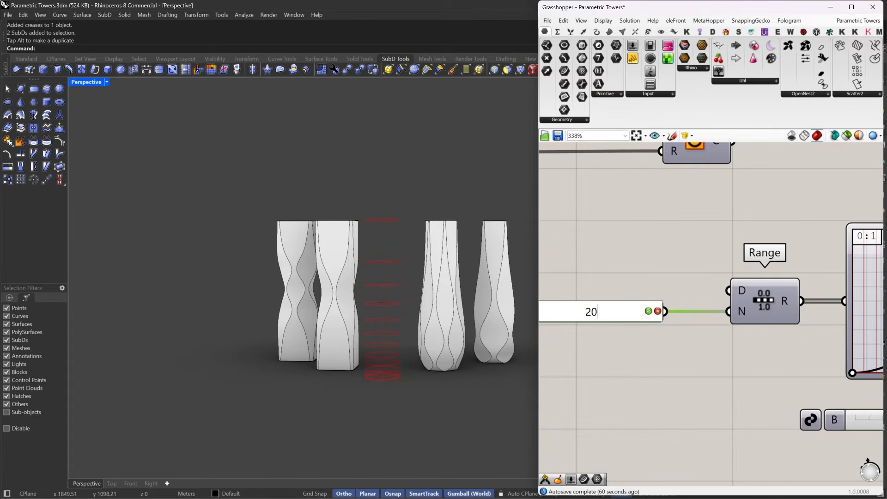
{"action": "key", "text": "Return"}
{"action": "scroll", "coordinate": [609, 310], "scroll_direction": "down", "scroll_amount": 5}
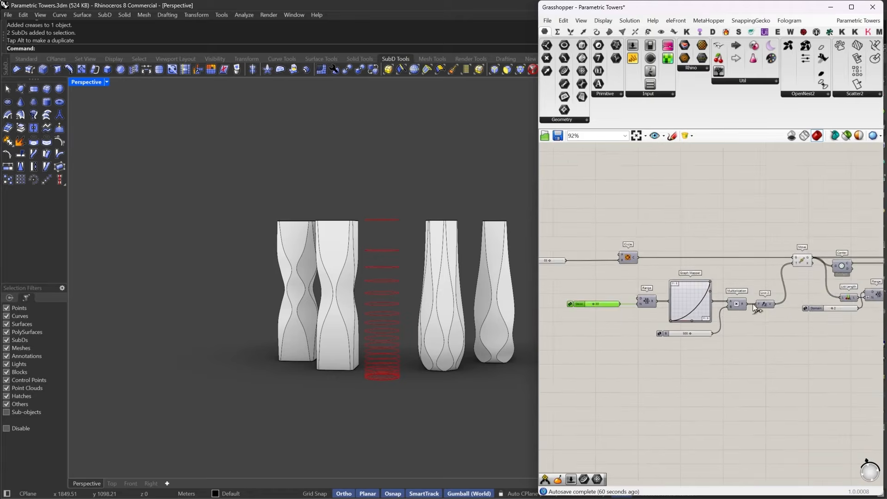
Step: Turn on the preview of the fifth definition's Scale component and view its scaled circles between the towers up close
{"action": "right_click_drag", "start_coordinate": [826, 300], "coordinate": [642, 310]}
{"action": "scroll", "coordinate": [652, 311], "scroll_direction": "up", "scroll_amount": 2}
{"action": "right_click_drag", "start_coordinate": [767, 291], "coordinate": [706, 287]}
{"action": "left_click", "coordinate": [748, 247]}
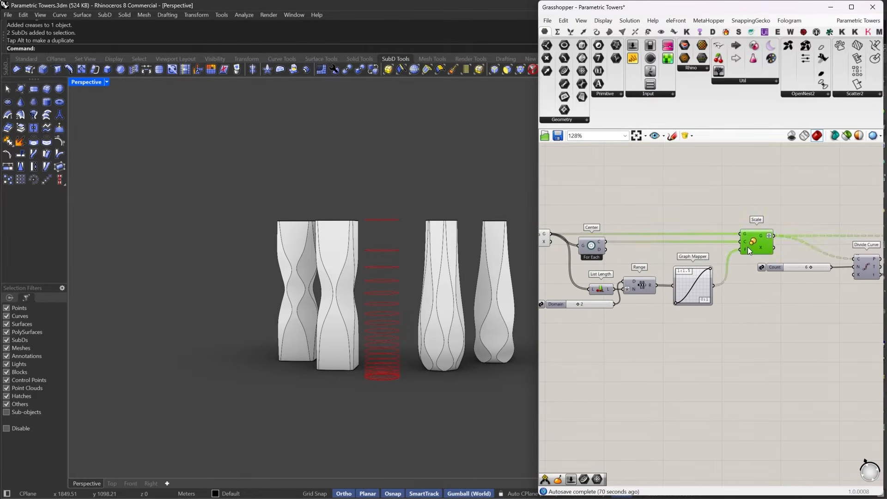
{"action": "middle_click", "coordinate": [748, 196]}
{"action": "left_click", "coordinate": [756, 201]}
{"action": "right_click_drag", "start_coordinate": [396, 276], "coordinate": [421, 290]}
{"action": "scroll", "coordinate": [385, 334], "scroll_direction": "up", "scroll_amount": 6}
Step: Try the scaling Range's Domain slider at 1, compare the circles, and set it back to 2
{"action": "right_click_drag", "start_coordinate": [592, 318], "coordinate": [661, 319]}
{"action": "scroll", "coordinate": [650, 301], "scroll_direction": "up", "scroll_amount": 5}
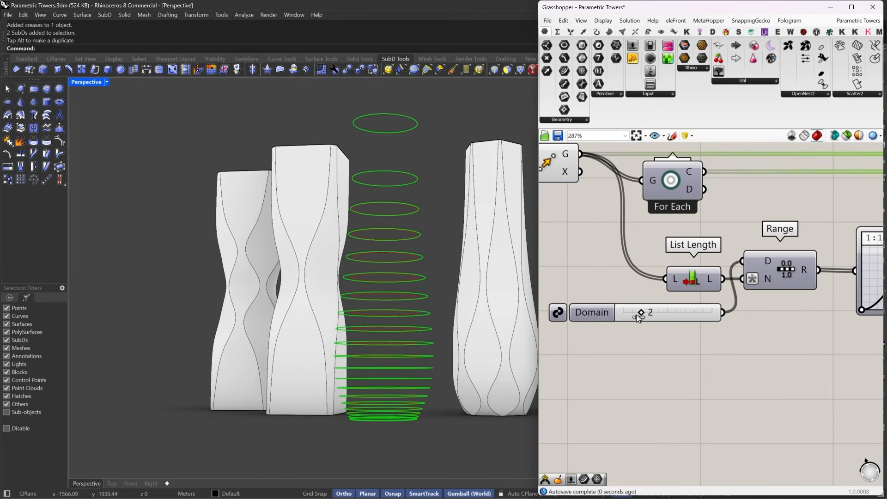
{"action": "left_click_drag", "start_coordinate": [637, 316], "coordinate": [634, 314]}
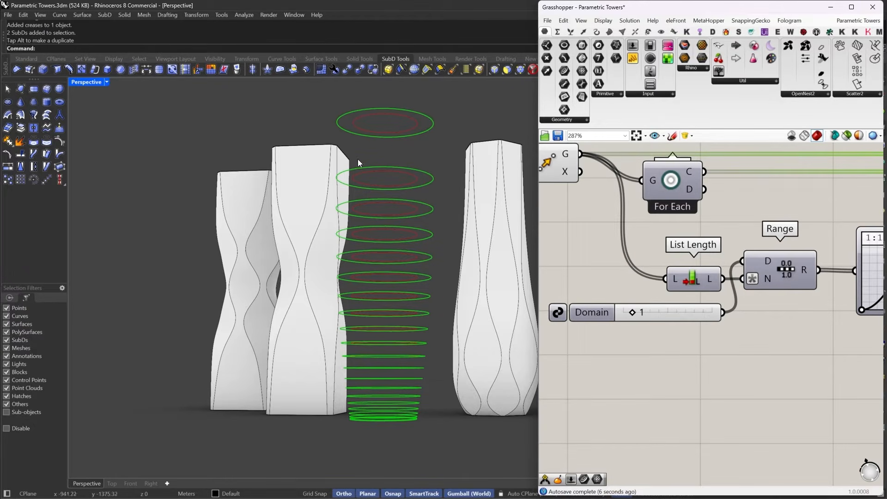
{"action": "left_click_drag", "start_coordinate": [631, 315], "coordinate": [644, 316]}
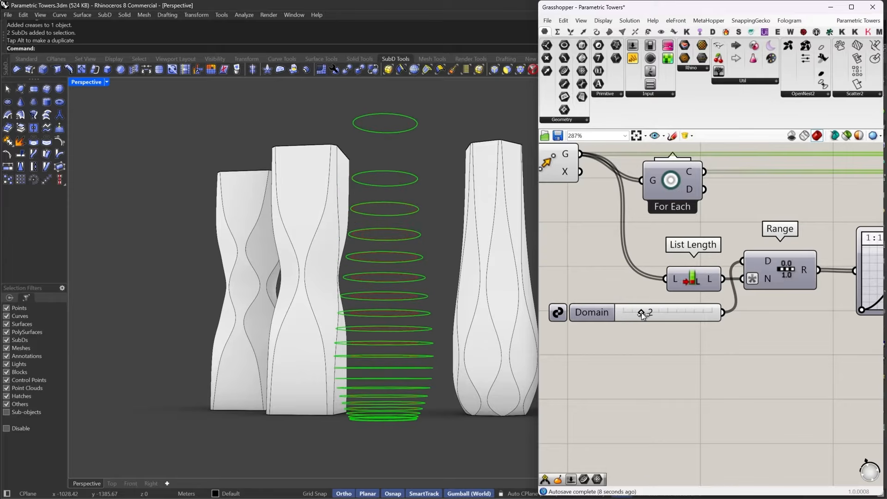
Step: Add a decimal number slider of 1.5, connect it to the scaling Range's domain input, and check the scaled circles
{"action": "double_click", "coordinate": [609, 389]}
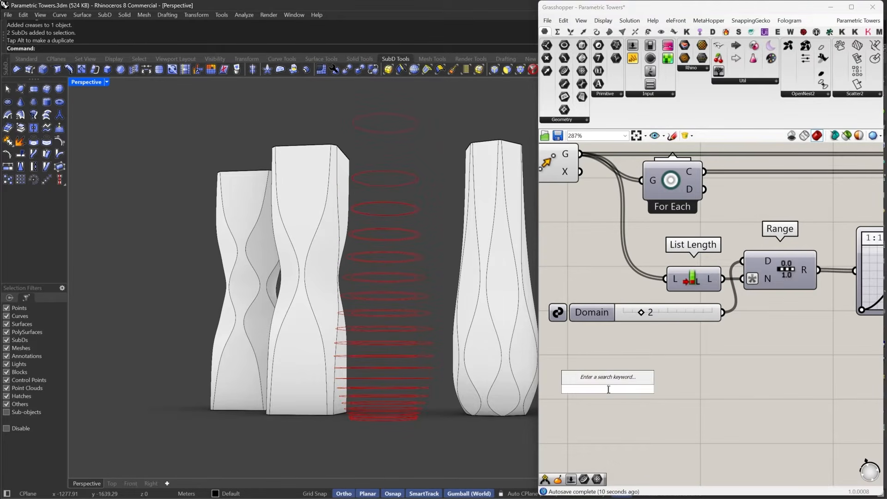
{"action": "type", "text": "1.5"}
{"action": "key", "text": "Return"}
{"action": "left_click_drag", "start_coordinate": [745, 265], "coordinate": [684, 353]}
{"action": "right_click_drag", "start_coordinate": [880, 264], "coordinate": [719, 261]}
{"action": "scroll", "coordinate": [718, 261], "scroll_direction": "down", "scroll_amount": 3}
{"action": "left_click", "coordinate": [813, 208]}
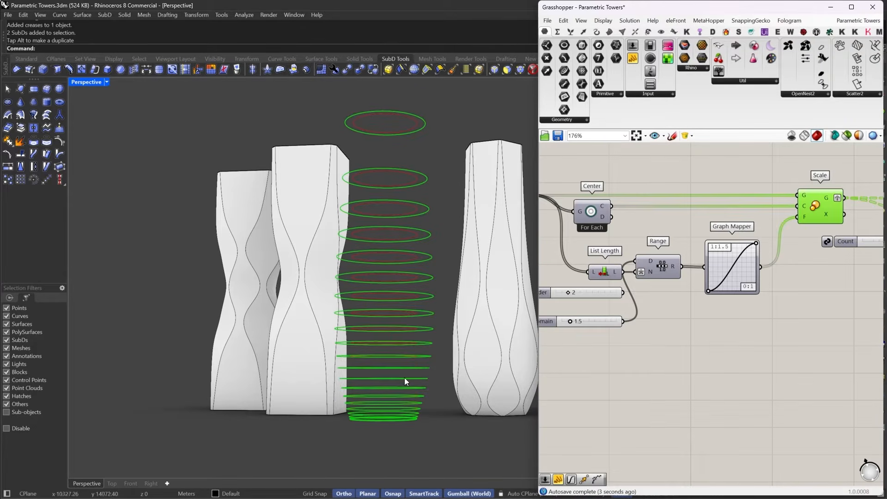
{"action": "scroll", "coordinate": [576, 332], "scroll_direction": "up", "scroll_amount": 3}
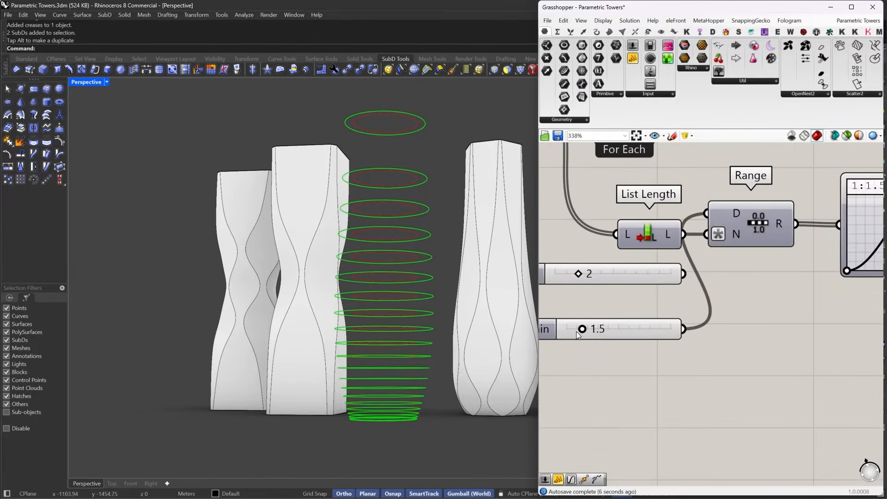
{"action": "mouse_move", "coordinate": [583, 330]}
{"action": "left_mouse_down"}
{"action": "mouse_move", "coordinate": [568, 329]}
{"action": "mouse_move", "coordinate": [621, 331]}
{"action": "mouse_move", "coordinate": [586, 333]}
{"action": "left_mouse_up"}
Step: Delete the old integer Domain slider and move the 1.5 slider into place above the List Length component
{"action": "left_click", "coordinate": [606, 279]}
{"action": "right_click_drag", "start_coordinate": [607, 283], "coordinate": [612, 329]}
{"action": "key", "text": "Delete"}
{"action": "left_click_drag", "start_coordinate": [629, 380], "coordinate": [631, 243]}
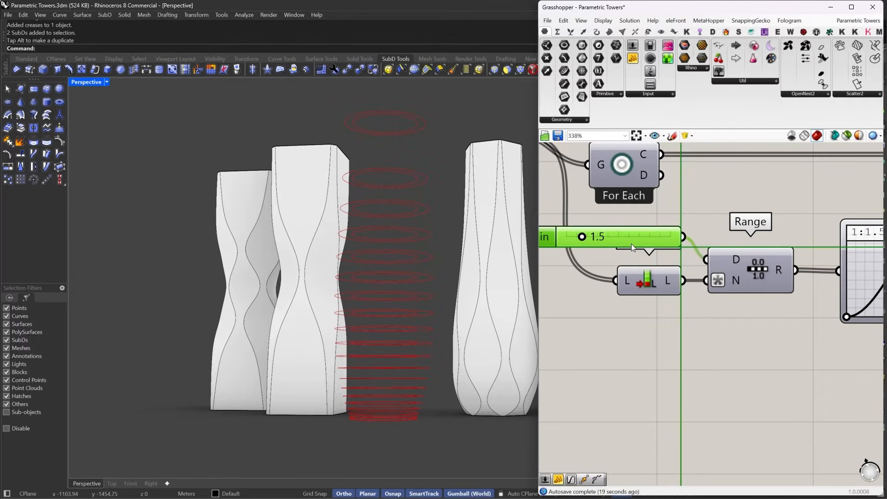
Step: Turn off the preview of the fifth definition's Unit Z and Move components to hide the unscaled circles
{"action": "scroll", "coordinate": [719, 293], "scroll_direction": "down", "scroll_amount": 5}
{"action": "left_click_drag", "start_coordinate": [682, 198], "coordinate": [582, 320]}
{"action": "middle_click", "coordinate": [655, 208]}
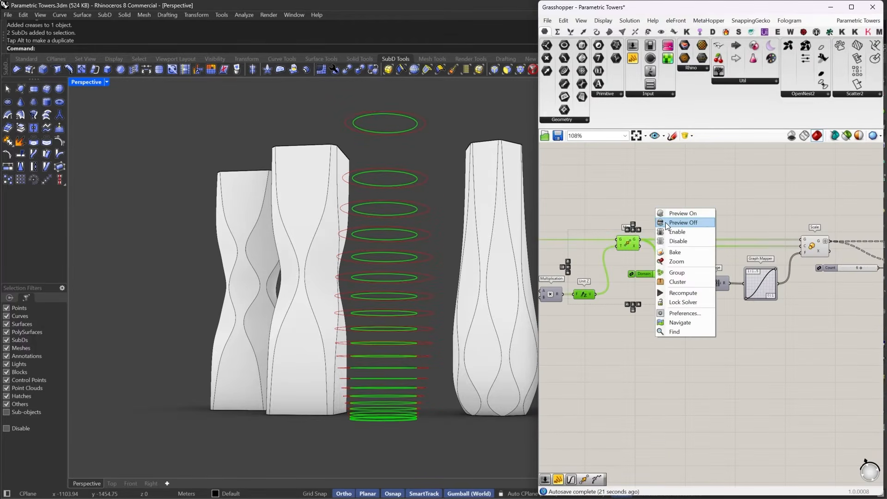
{"action": "left_click", "coordinate": [665, 222]}
{"action": "left_click", "coordinate": [772, 229]}
Step: Turn off the preview of the fifth definition's Scale component to hide the scaled circles
{"action": "right_click_drag", "start_coordinate": [873, 249], "coordinate": [673, 248]}
{"action": "left_click_drag", "start_coordinate": [673, 217], "coordinate": [570, 321]}
{"action": "middle_click", "coordinate": [646, 202]}
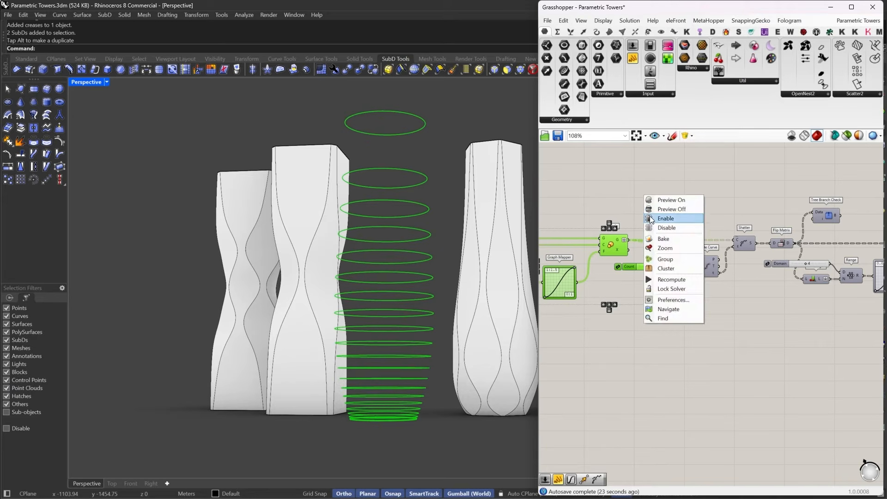
{"action": "left_click", "coordinate": [653, 208]}
{"action": "left_click", "coordinate": [684, 210]}
Step: Set the Count slider feeding the Divide Curve component to 8
{"action": "right_click_drag", "start_coordinate": [747, 218], "coordinate": [702, 215]}
{"action": "scroll", "coordinate": [619, 266], "scroll_direction": "up", "scroll_amount": 2}
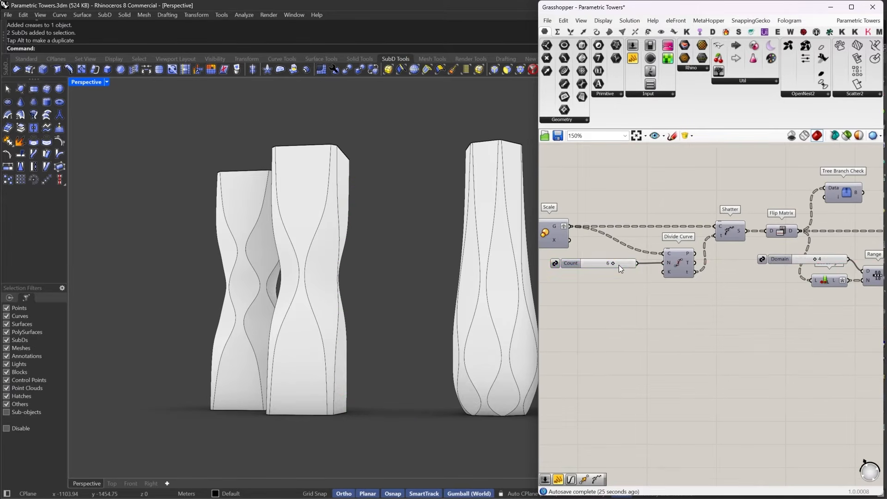
{"action": "left_click", "coordinate": [619, 264]}
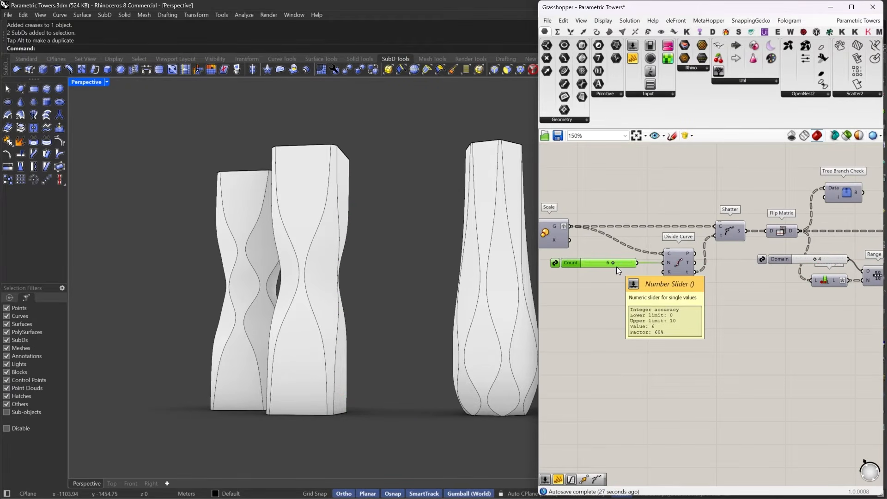
{"action": "scroll", "coordinate": [616, 267], "scroll_direction": "up", "scroll_amount": 4}
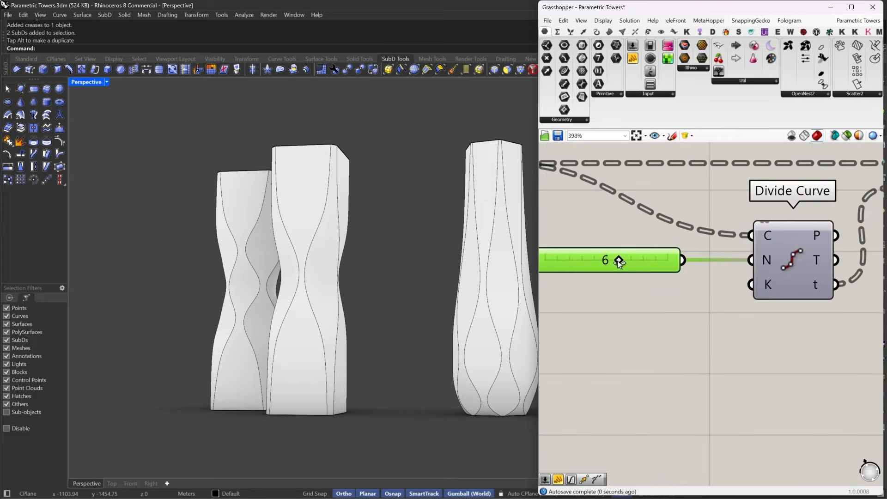
{"action": "scroll", "coordinate": [645, 261], "scroll_direction": "down", "scroll_amount": 5}
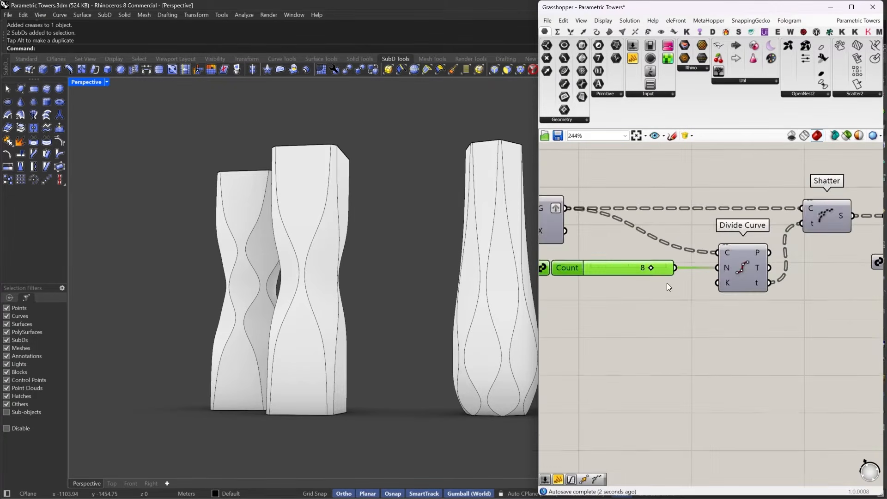
{"action": "left_click", "coordinate": [700, 247]}
Step: Turn on the preview of the lower Entwine component and inspect its wavy polylines between the towers
{"action": "right_click_drag", "start_coordinate": [700, 248], "coordinate": [337, 226]}
{"action": "left_click_drag", "start_coordinate": [735, 283], "coordinate": [707, 370]}
{"action": "middle_click", "coordinate": [726, 276]}
{"action": "left_click", "coordinate": [734, 279]}
{"action": "left_click", "coordinate": [753, 277]}
{"action": "right_click_drag", "start_coordinate": [365, 302], "coordinate": [440, 305]}
{"action": "left_click_drag", "start_coordinate": [738, 271], "coordinate": [706, 356]}
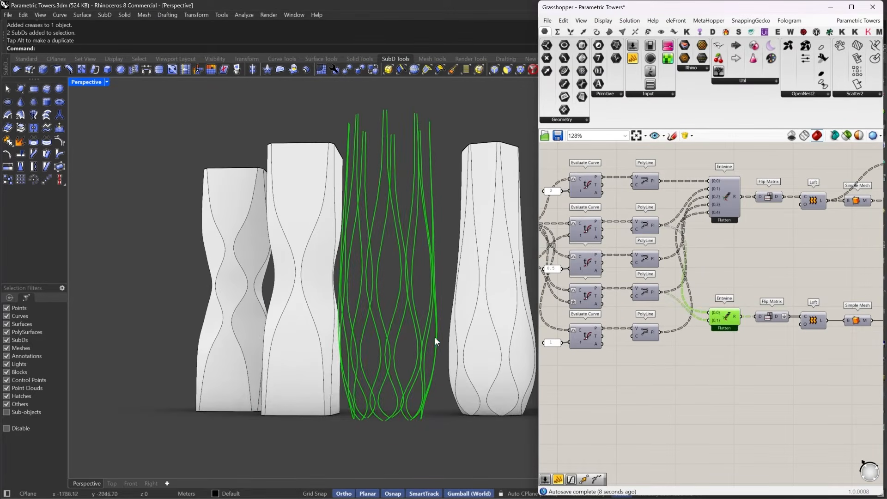
{"action": "right_click_drag", "start_coordinate": [418, 146], "coordinate": [457, 262]}
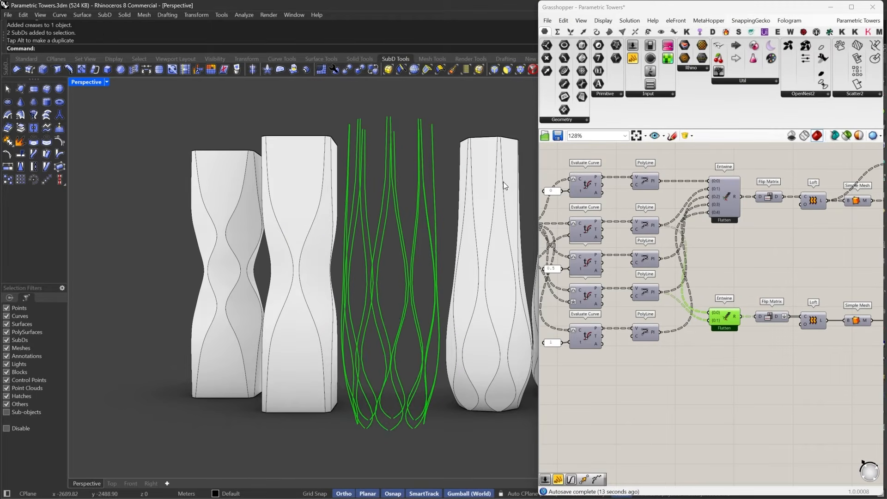
{"action": "right_click_drag", "start_coordinate": [394, 313], "coordinate": [403, 333]}
Step: Set the Domain slider of the Range that feeds the Evaluate Curve Graph Mapper to 6 and check the polylines
{"action": "right_click_drag", "start_coordinate": [765, 289], "coordinate": [807, 273]}
{"action": "right_click_drag", "start_coordinate": [578, 335], "coordinate": [685, 342]}
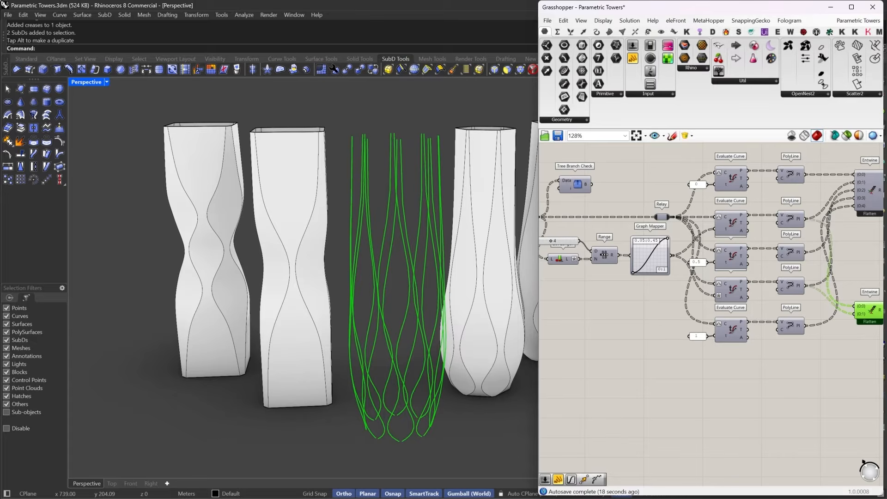
{"action": "scroll", "coordinate": [608, 247], "scroll_direction": "up", "scroll_amount": 6}
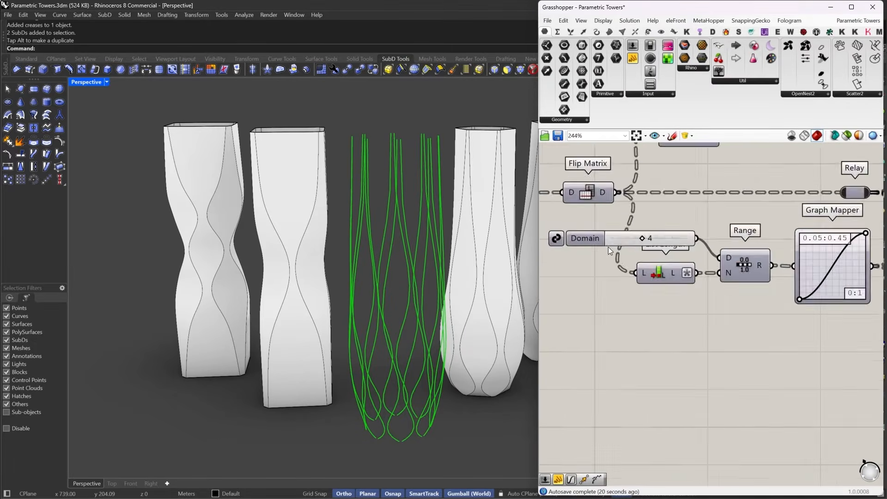
{"action": "mouse_move", "coordinate": [651, 237]}
{"action": "left_mouse_down"}
{"action": "mouse_move", "coordinate": [675, 240]}
{"action": "mouse_move", "coordinate": [668, 239]}
{"action": "left_mouse_up"}
{"action": "right_click_drag", "start_coordinate": [411, 354], "coordinate": [429, 344]}
{"action": "scroll", "coordinate": [485, 358], "scroll_direction": "down", "scroll_amount": 2}
{"action": "scroll", "coordinate": [768, 307], "scroll_direction": "down", "scroll_amount": 5}
{"action": "right_click_drag", "start_coordinate": [769, 307], "coordinate": [621, 291]}
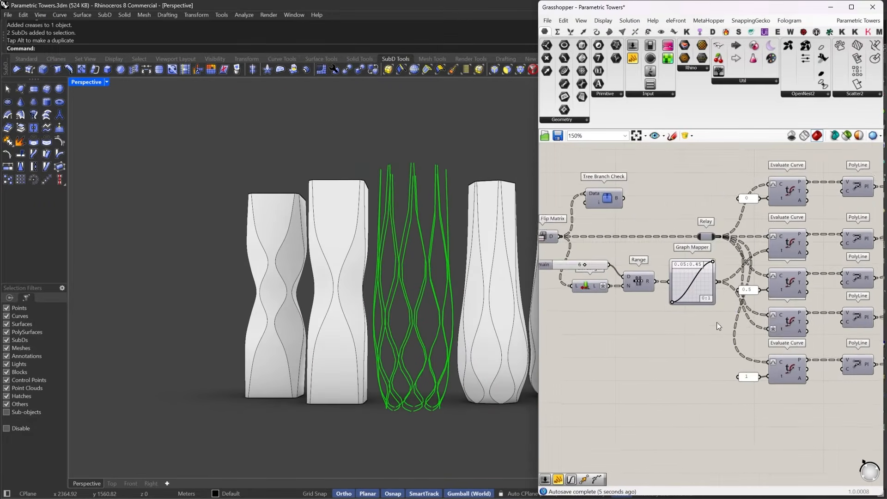
Step: Turn off the preview of the lower Entwine component
{"action": "right_click_drag", "start_coordinate": [844, 344], "coordinate": [406, 329]}
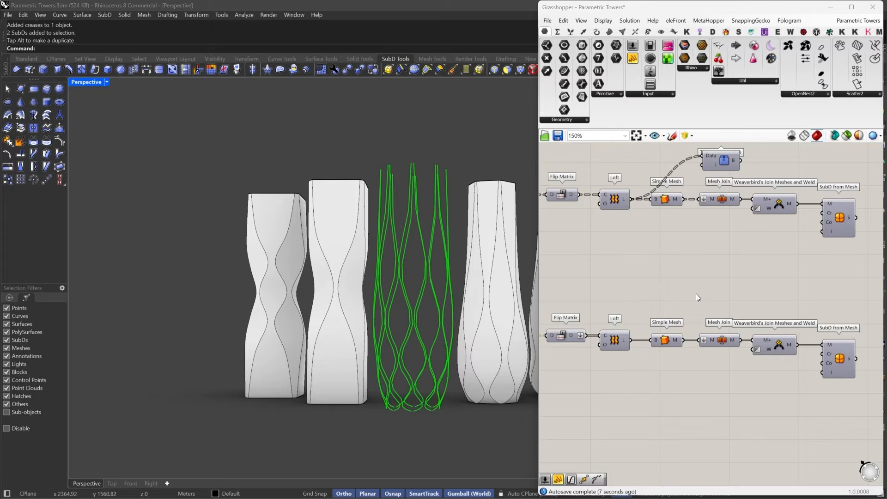
{"action": "scroll", "coordinate": [697, 296], "scroll_direction": "down", "scroll_amount": 2}
{"action": "right_click_drag", "start_coordinate": [637, 306], "coordinate": [775, 312]}
{"action": "left_click_drag", "start_coordinate": [665, 388], "coordinate": [768, 260]}
{"action": "middle_click", "coordinate": [767, 261]}
{"action": "left_click", "coordinate": [796, 274]}
{"action": "left_click", "coordinate": [806, 299]}
Step: Bake the lower SubD from Mesh component of the fifth definition with the default attributes
{"action": "right_click_drag", "start_coordinate": [807, 301], "coordinate": [629, 281]}
{"action": "scroll", "coordinate": [747, 327], "scroll_direction": "up", "scroll_amount": 1}
{"action": "left_click", "coordinate": [760, 330]}
{"action": "right_click", "coordinate": [761, 329]}
{"action": "left_click", "coordinate": [775, 365]}
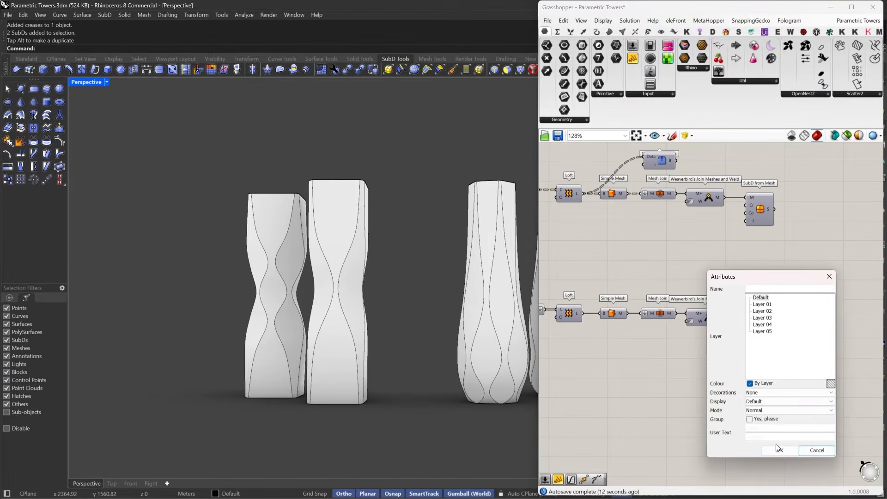
{"action": "left_click", "coordinate": [779, 450]}
{"action": "scroll", "coordinate": [764, 406], "scroll_direction": "down", "scroll_amount": 3}
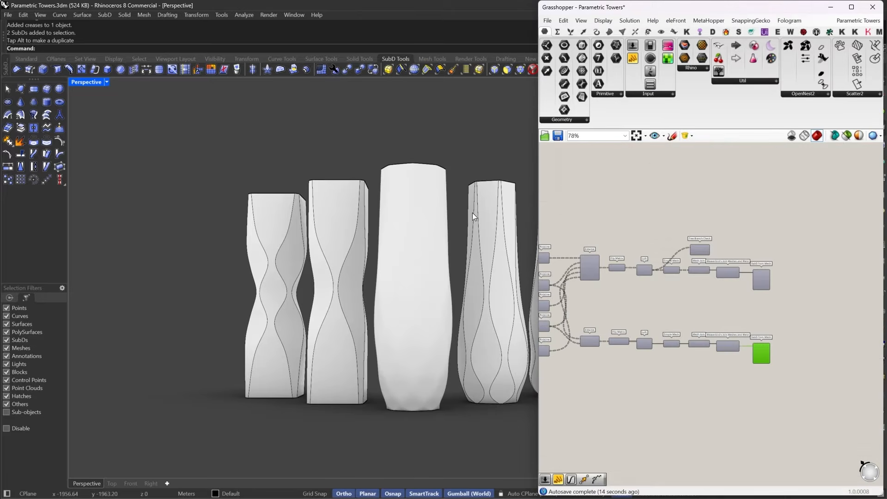
Step: Select the vertical edge loops of the new middle tower from an edge ring and crease them
{"action": "left_click", "coordinate": [416, 70]}
{"action": "left_click", "coordinate": [434, 196]}
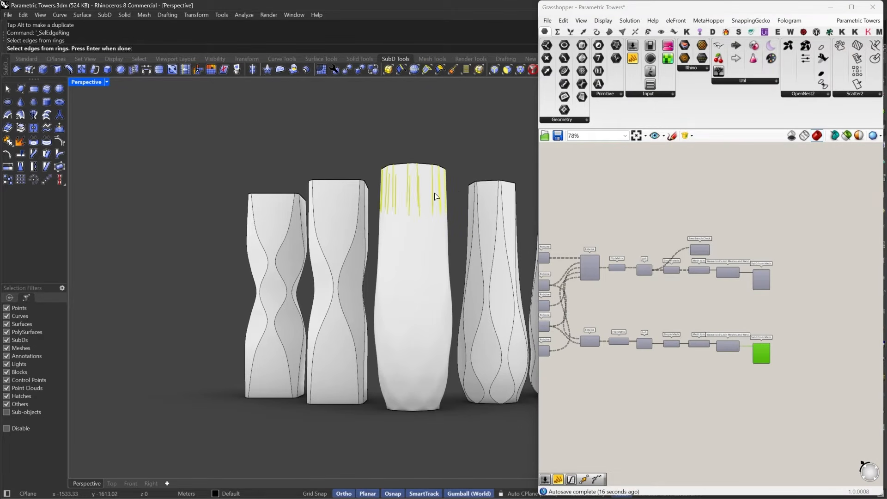
{"action": "key", "text": "Return"}
{"action": "left_click", "coordinate": [401, 69]}
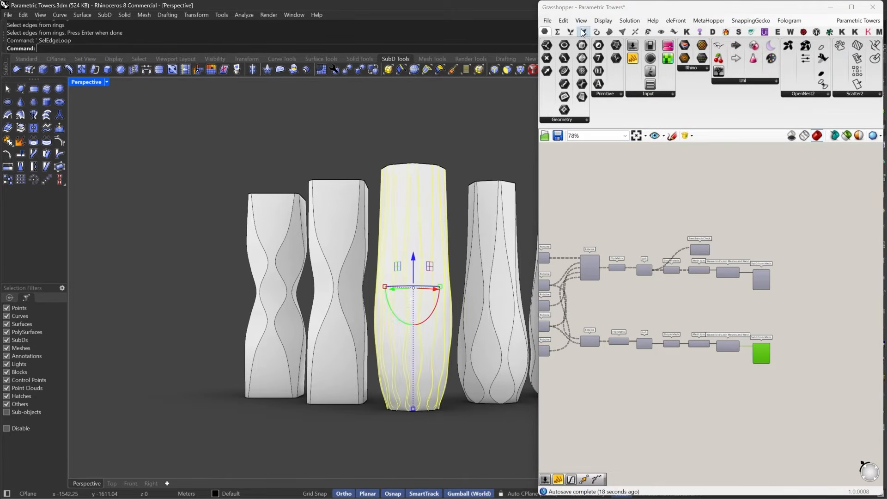
{"action": "double_click", "coordinate": [601, 11]}
{"action": "left_click", "coordinate": [573, 70]}
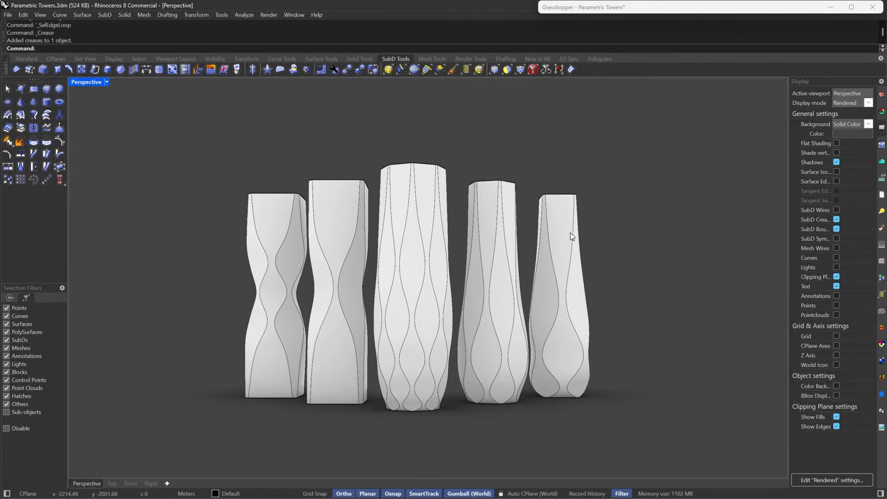
{"action": "mouse_move", "coordinate": [570, 232]}
{"action": "right_mouse_down"}
{"action": "mouse_move", "coordinate": [576, 243]}
{"action": "mouse_move", "coordinate": [561, 244]}
{"action": "right_mouse_up"}
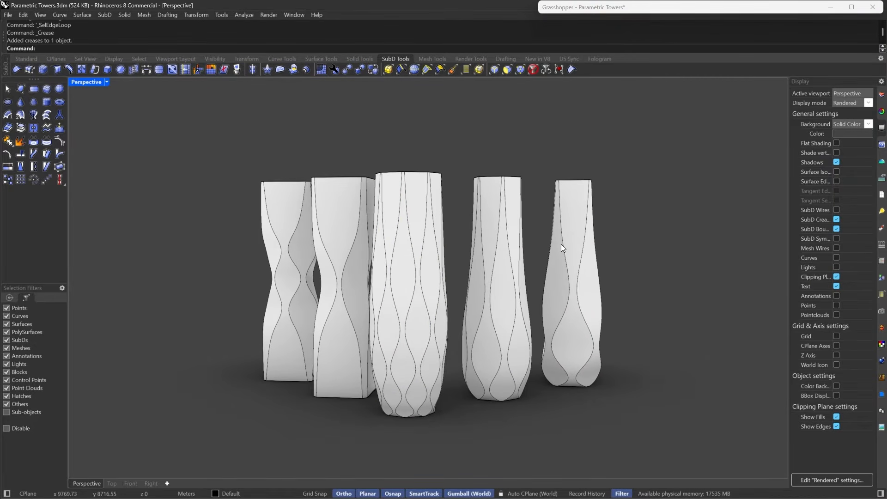
Step: Save the Parametric Towers definition containing all five tower variations, then close the document and the Grasshopper window
{"action": "double_click", "coordinate": [620, 11]}
{"action": "scroll", "coordinate": [627, 266], "scroll_direction": "down", "scroll_amount": 6}
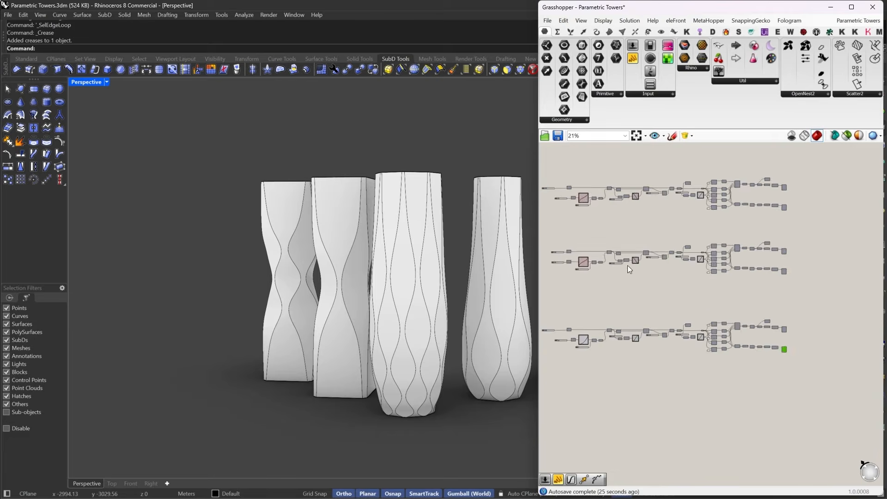
{"action": "right_click_drag", "start_coordinate": [694, 205], "coordinate": [669, 263]}
{"action": "left_click", "coordinate": [557, 136]}
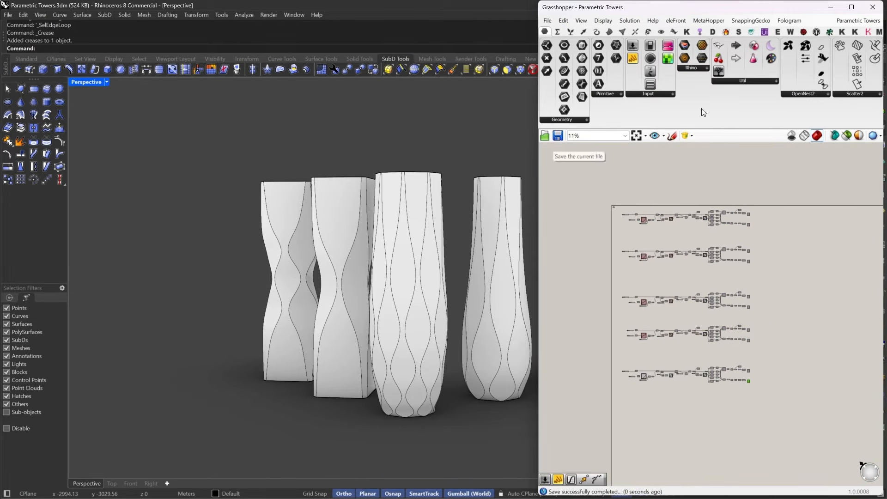
{"action": "left_click", "coordinate": [867, 33]}
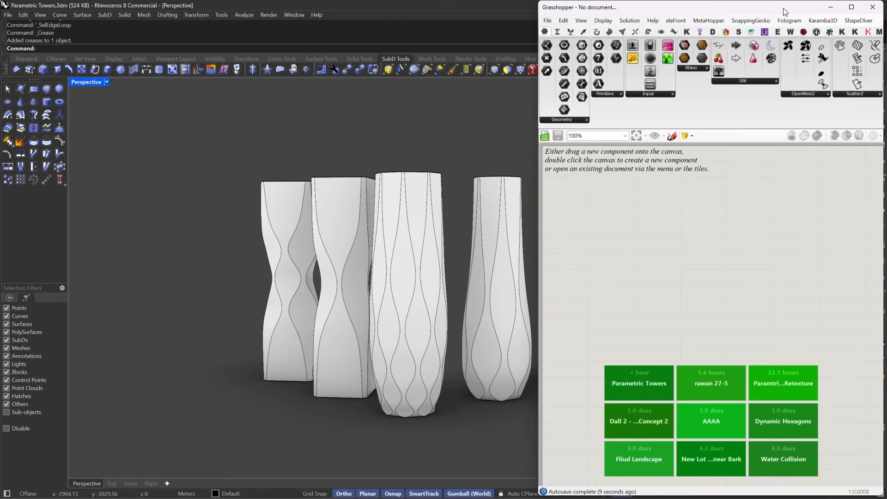
{"action": "left_click", "coordinate": [873, 7]}
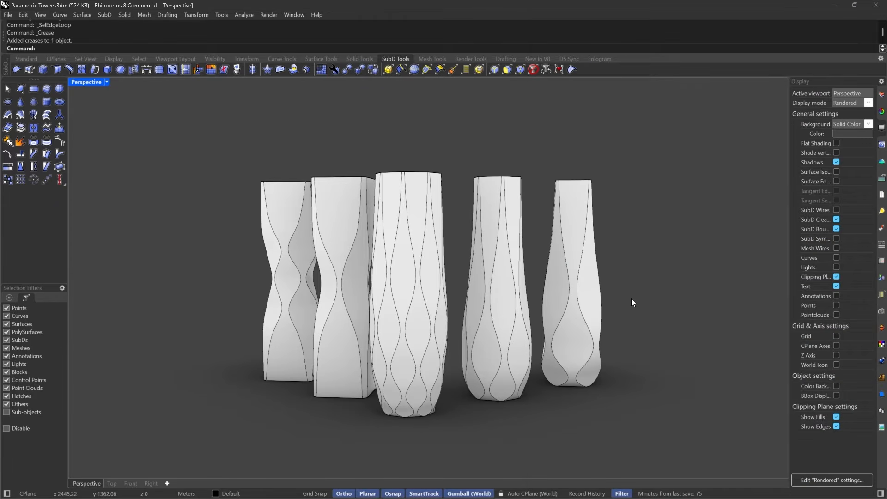
Step: Switch the Perspective viewport to the Shaded display mode and review the five towers' edges
{"action": "right_click_drag", "start_coordinate": [604, 307], "coordinate": [503, 304]}
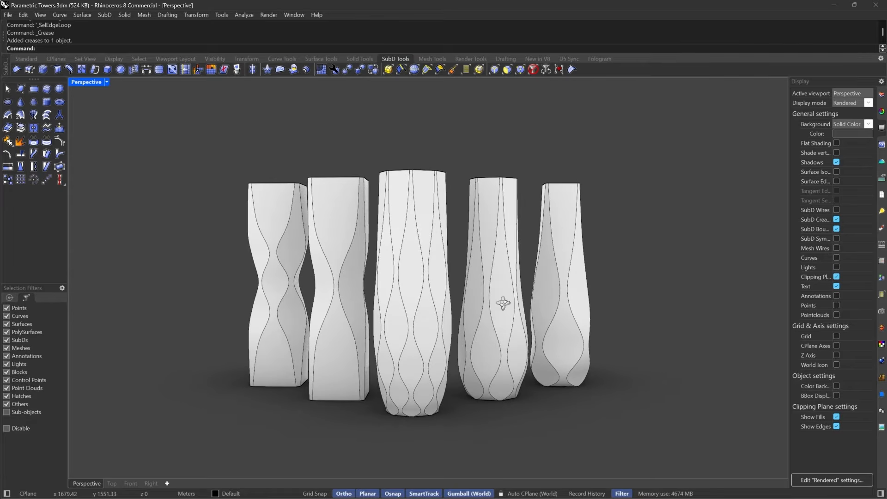
{"action": "left_click", "coordinate": [108, 82]}
{"action": "left_click", "coordinate": [153, 58]}
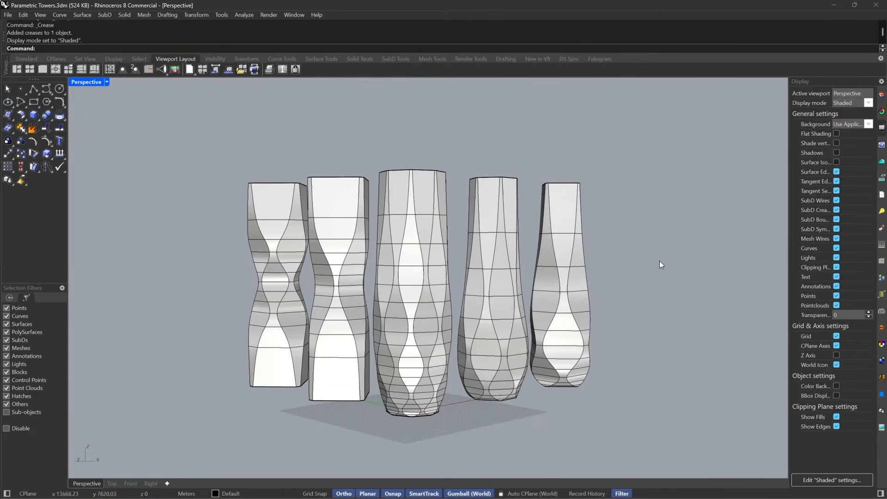
{"action": "mouse_move", "coordinate": [660, 261]}
{"action": "right_mouse_down"}
{"action": "mouse_move", "coordinate": [601, 259]}
{"action": "mouse_move", "coordinate": [665, 257]}
{"action": "right_mouse_up"}
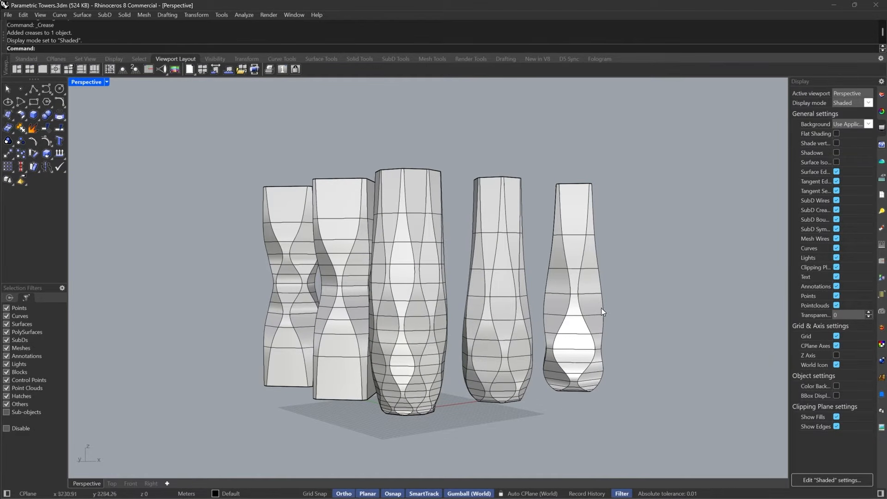
Step: Examine the base of the rightmost tower up close and switch the SubDs to flat display
{"action": "right_click_drag", "start_coordinate": [601, 308], "coordinate": [550, 416], "text": "ctrl"}
{"action": "scroll", "coordinate": [423, 338], "scroll_direction": "down", "scroll_amount": 9}
{"action": "scroll", "coordinate": [554, 388], "scroll_direction": "up", "scroll_amount": 10}
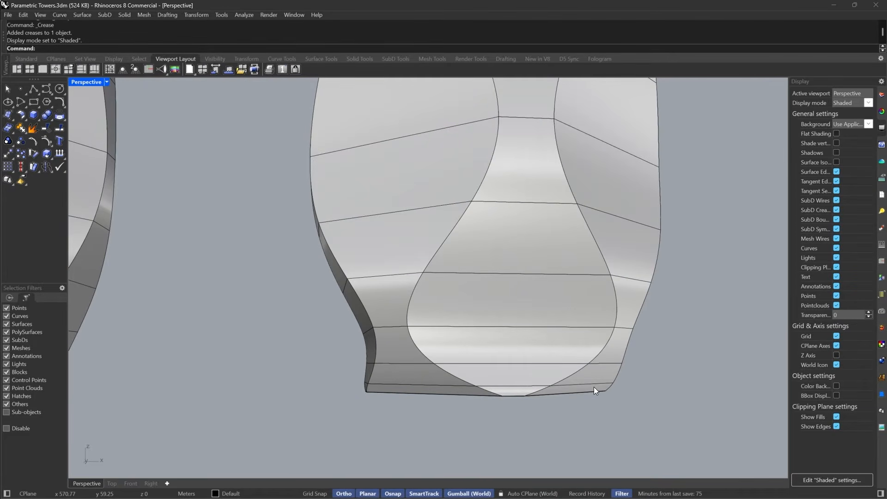
{"action": "scroll", "coordinate": [548, 366], "scroll_direction": "down", "scroll_amount": 8}
{"action": "scroll", "coordinate": [547, 365], "scroll_direction": "up", "scroll_amount": 3}
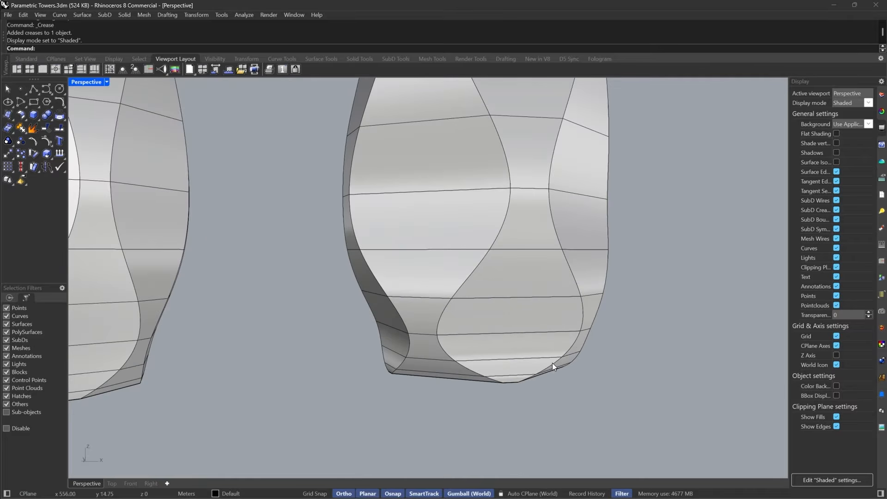
{"action": "right_click_drag", "start_coordinate": [571, 365], "coordinate": [523, 370]}
{"action": "key", "text": "Tab"}
{"action": "scroll", "coordinate": [523, 370], "scroll_direction": "up", "scroll_amount": 5}
Step: Restrict selection to edges and delete the lowest horizontal edge loop above the rightmost tower's base
{"action": "left_click", "coordinate": [394, 58]}
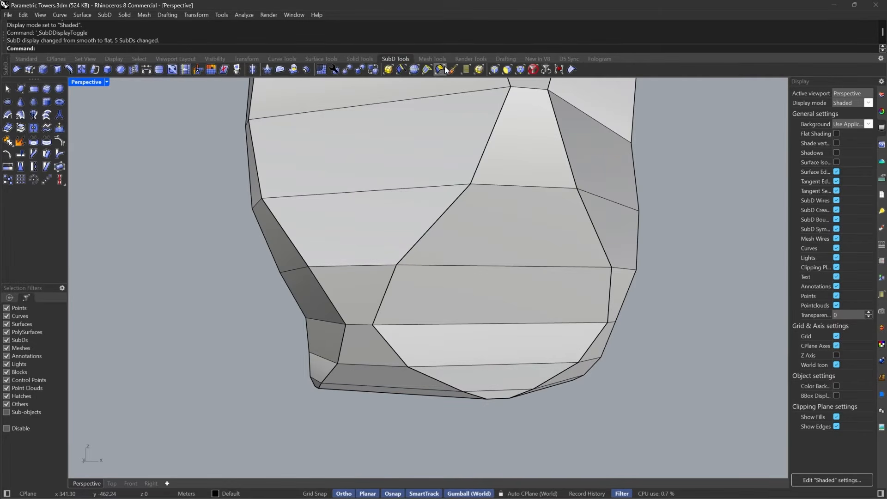
{"action": "left_click", "coordinate": [494, 69]}
{"action": "left_click", "coordinate": [506, 389]}
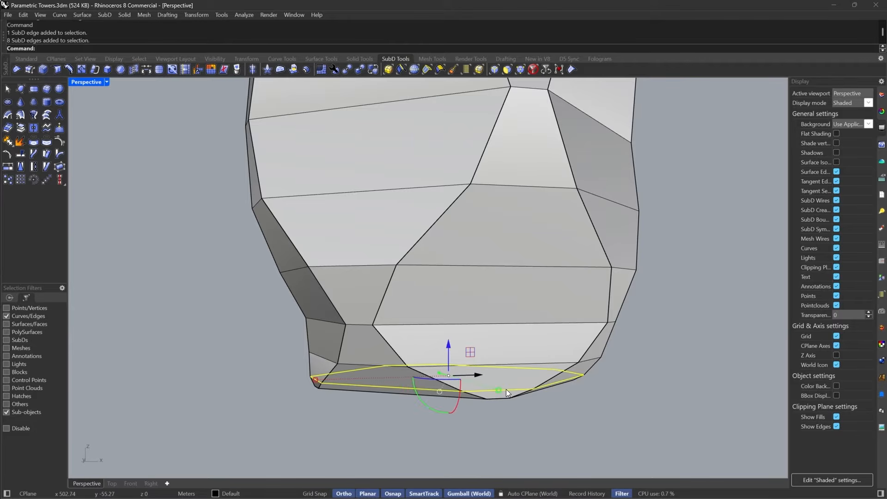
{"action": "key", "text": "Delete"}
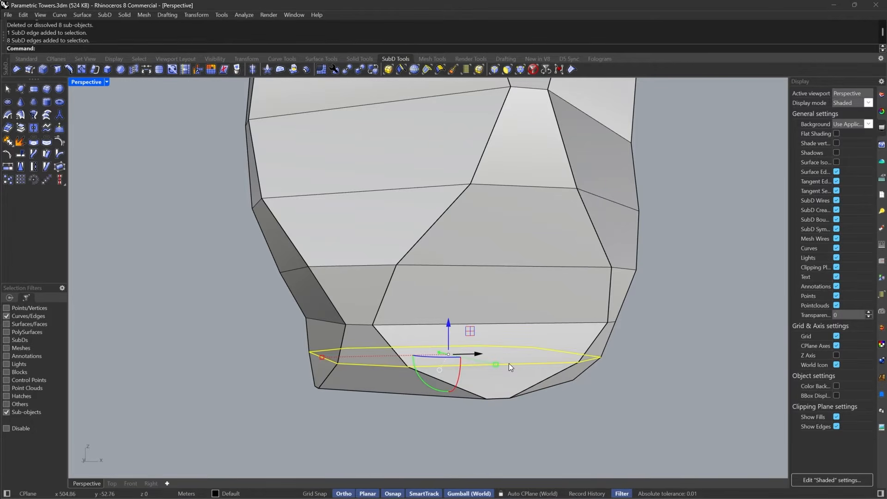
{"action": "key", "text": "Delete"}
{"action": "scroll", "coordinate": [510, 367], "scroll_direction": "down", "scroll_amount": 3}
{"action": "key", "text": "ctrl+z"}
Step: Return the SubDs to smooth display and delete the selected horizontal edge loop nearest the rightmost tower's base
{"action": "key", "text": "Tab"}
{"action": "right_click_drag", "start_coordinate": [585, 411], "coordinate": [561, 389]}
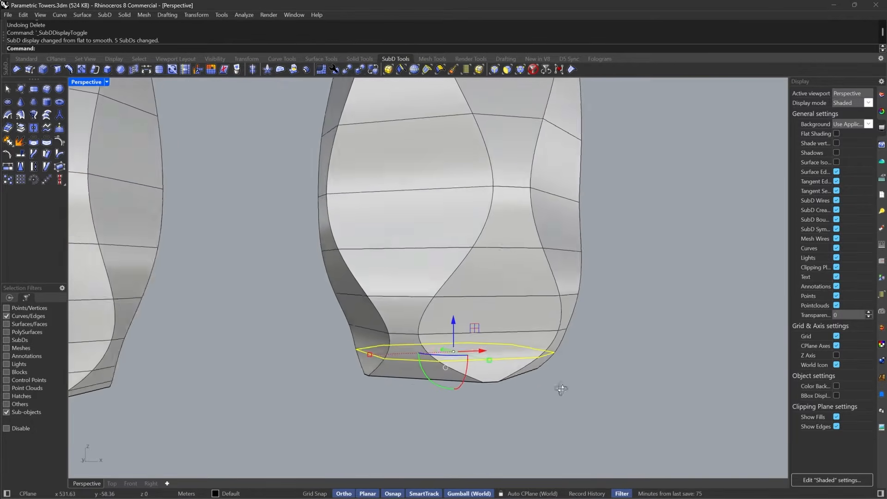
{"action": "right_click_drag", "start_coordinate": [476, 371], "coordinate": [622, 375]}
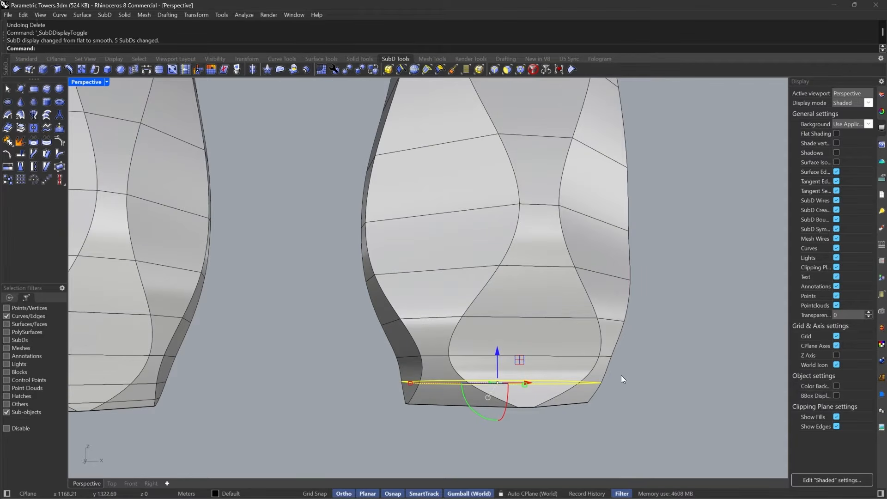
{"action": "key", "text": "Delete"}
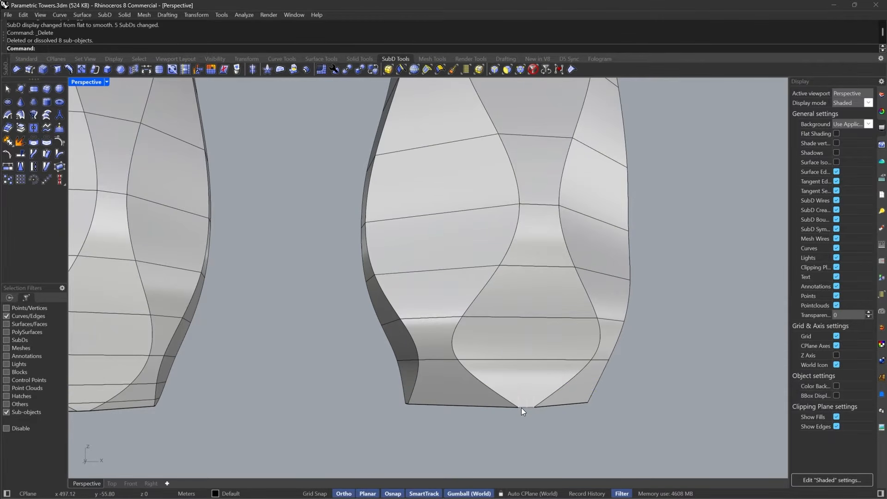
{"action": "scroll", "coordinate": [525, 402], "scroll_direction": "down", "scroll_amount": 3}
{"action": "key", "text": "Tab"}
{"action": "scroll", "coordinate": [504, 335], "scroll_direction": "up", "scroll_amount": 3}
{"action": "key", "text": "Tab"}
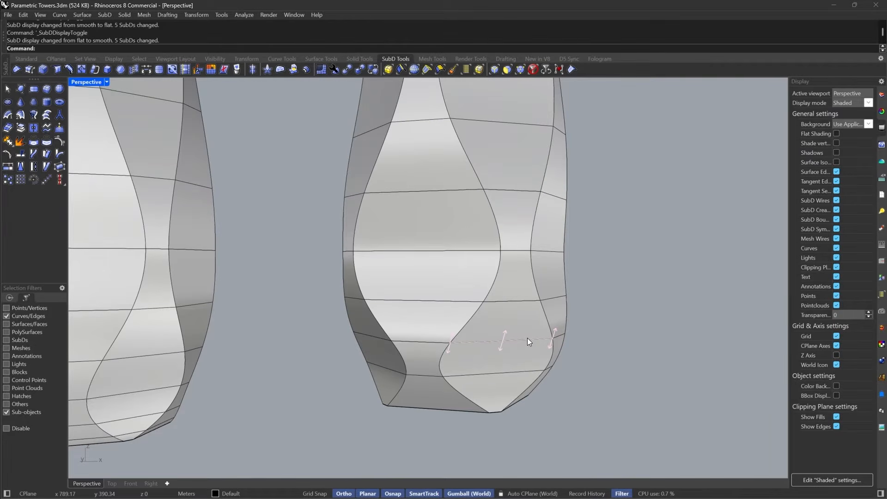
{"action": "double_click", "coordinate": [528, 337]}
{"action": "left_click", "coordinate": [532, 302], "text": "shift"}
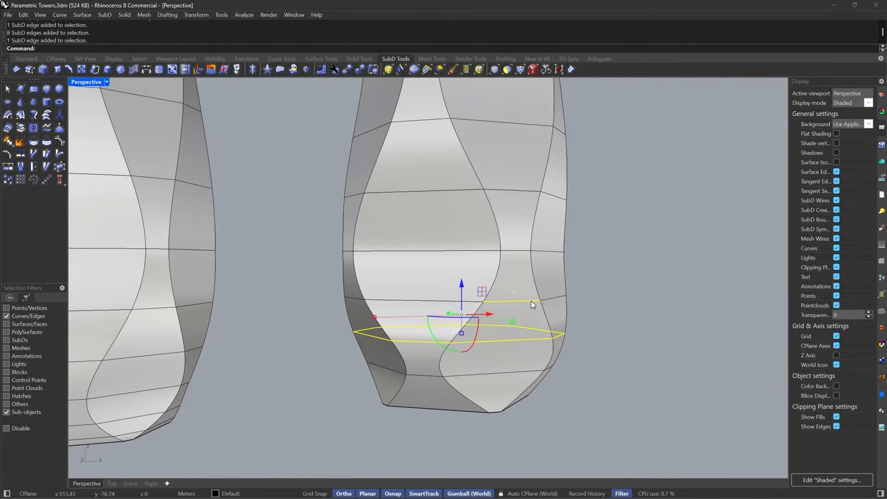
{"action": "double_click", "coordinate": [531, 301], "text": "shift"}
{"action": "key", "text": "Tab"}
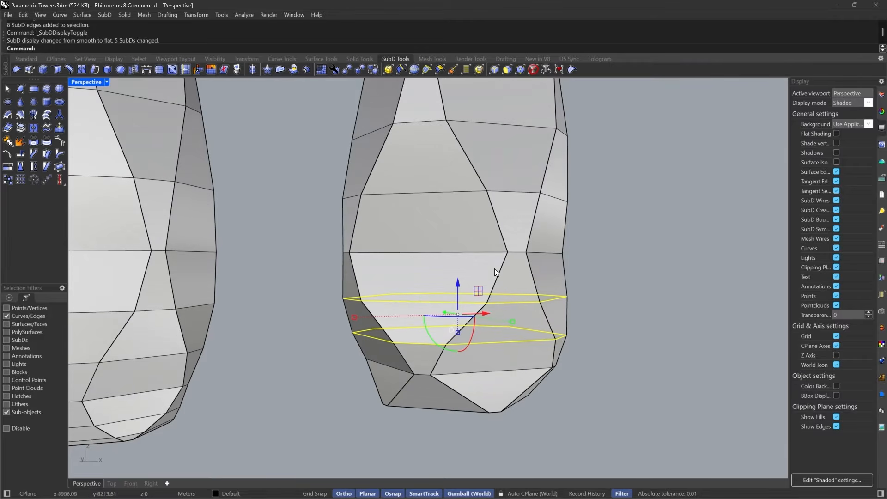
{"action": "scroll", "coordinate": [387, 323], "scroll_direction": "down", "scroll_amount": 5}
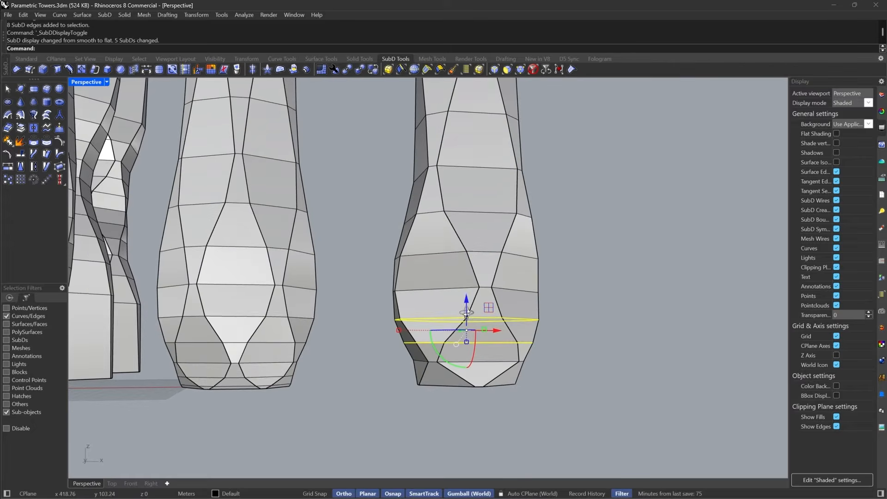
{"action": "left_click", "coordinate": [438, 289]}
{"action": "double_click", "coordinate": [438, 290]}
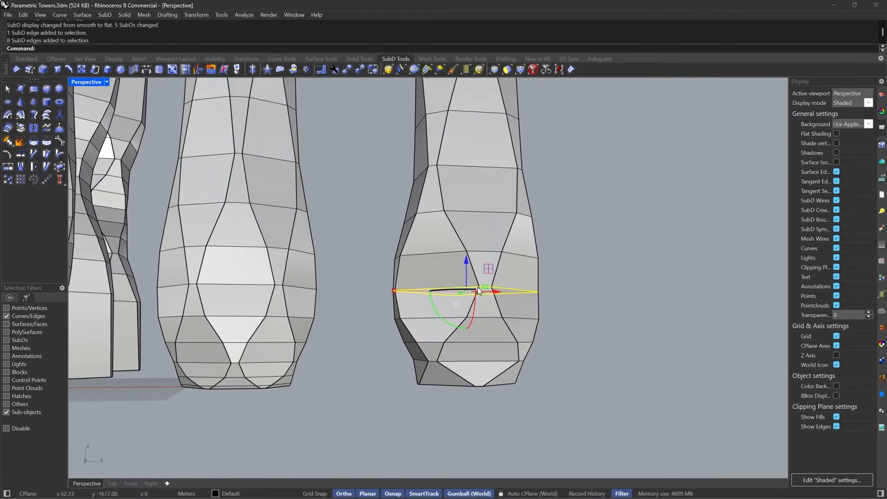
{"action": "right_click_drag", "start_coordinate": [368, 290], "coordinate": [575, 294]}
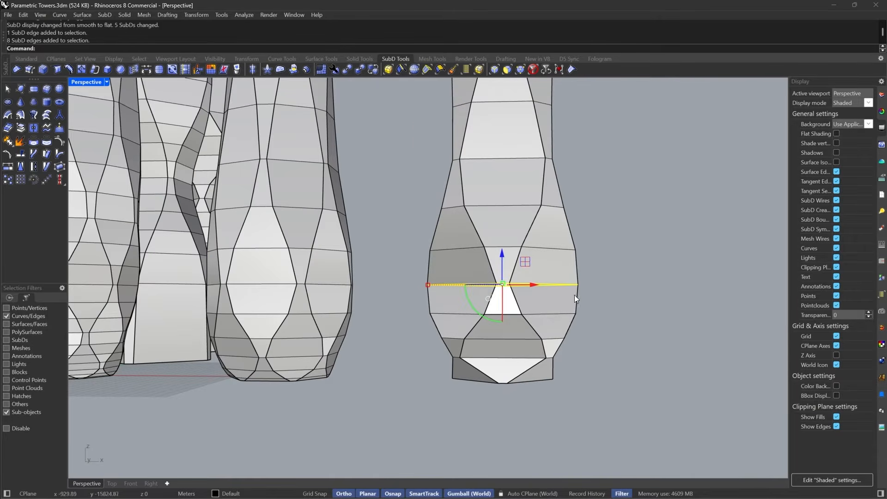
Step: Try to stitch the second and third horizontal edge loops above the rightmost tower's base at their average location
{"action": "double_click", "coordinate": [553, 314]}
{"action": "scroll", "coordinate": [500, 346], "scroll_direction": "up", "scroll_amount": 3}
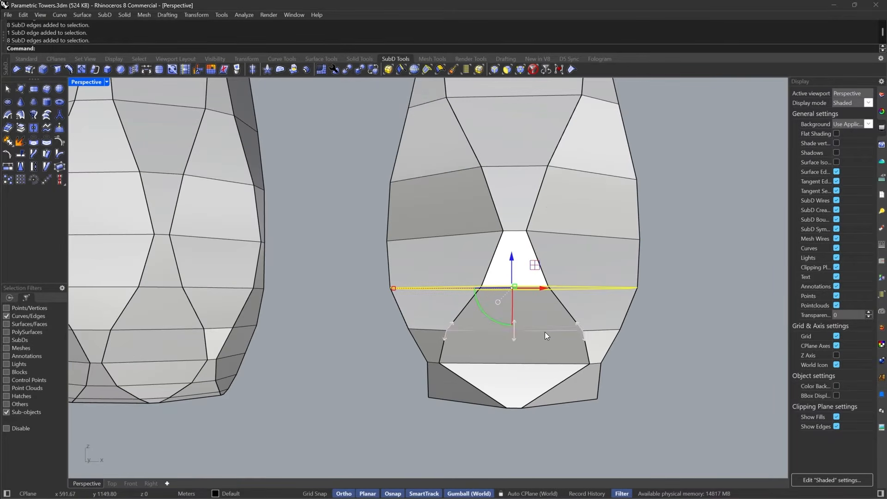
{"action": "double_click", "coordinate": [545, 332], "text": "shift"}
{"action": "scroll", "coordinate": [544, 334], "scroll_direction": "down", "scroll_amount": 5}
{"action": "right_click_drag", "start_coordinate": [545, 335], "coordinate": [554, 341]}
{"action": "scroll", "coordinate": [520, 345], "scroll_direction": "up", "scroll_amount": 5}
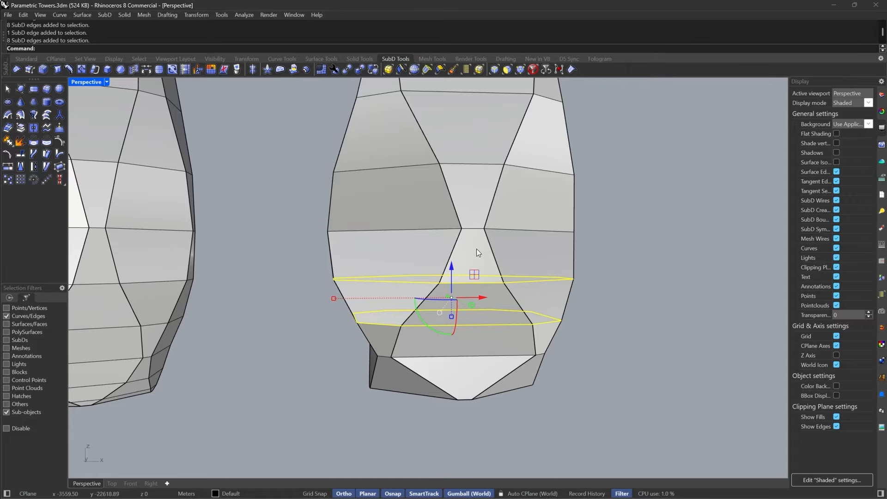
{"action": "key", "text": "Tab"}
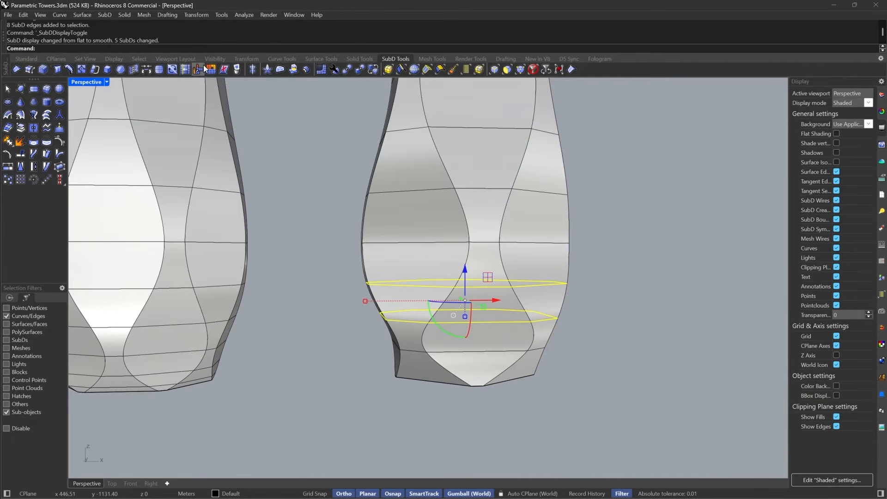
{"action": "left_click", "coordinate": [137, 71]}
{"action": "key", "text": "Return"}
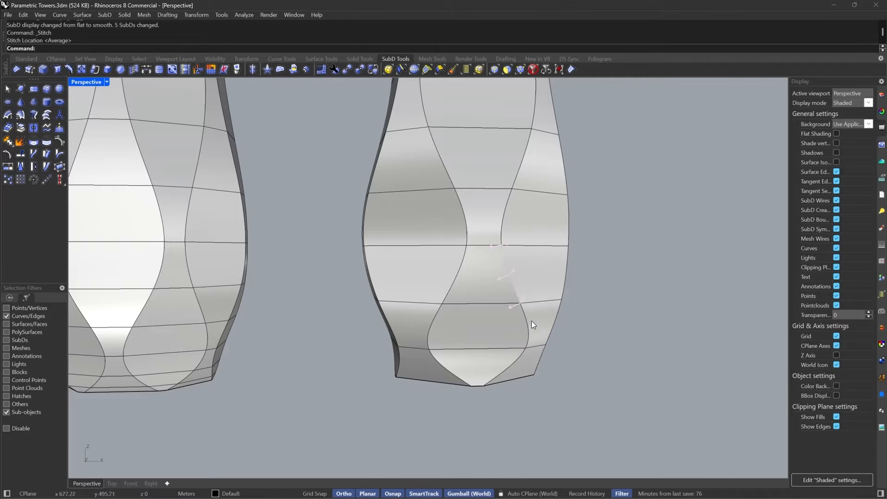
Step: Check the rightmost tower's lower section and undo the last stitch
{"action": "scroll", "coordinate": [554, 411], "scroll_direction": "down", "scroll_amount": 5}
{"action": "scroll", "coordinate": [553, 376], "scroll_direction": "up", "scroll_amount": 5}
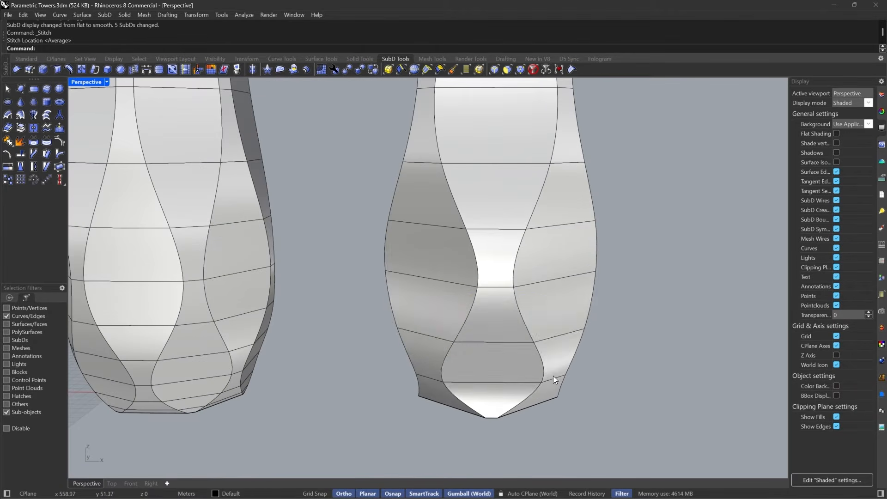
{"action": "key", "text": "ctrl+z"}
{"action": "key", "text": "Escape"}
{"action": "scroll", "coordinate": [554, 376], "scroll_direction": "up", "scroll_amount": 4}
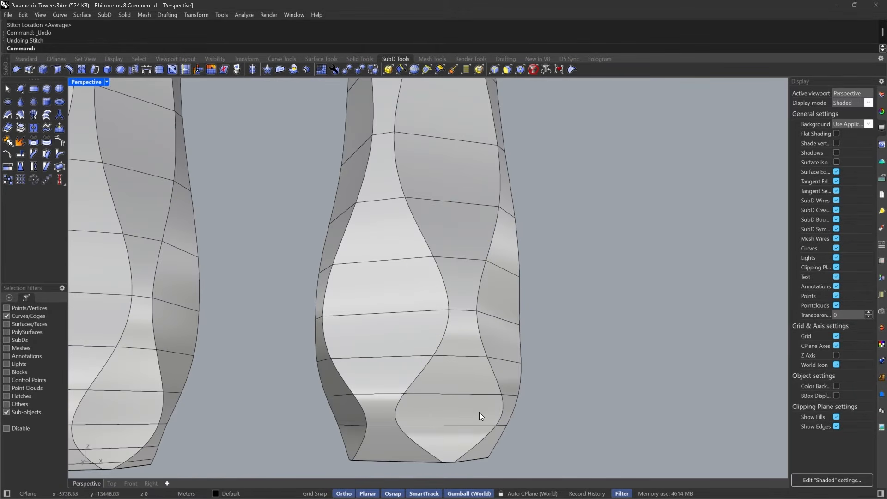
Step: Stitch the second and third horizontal edge loops above the rightmost tower's base, using the Average stitch location
{"action": "right_click_drag", "start_coordinate": [479, 413], "coordinate": [520, 402]}
{"action": "double_click", "coordinate": [495, 347]}
{"action": "double_click", "coordinate": [523, 382], "text": "shift"}
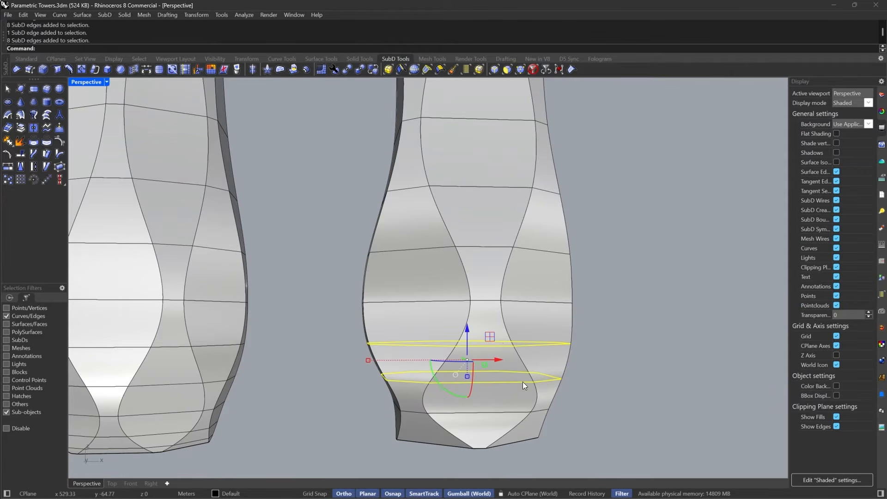
{"action": "left_click", "coordinate": [133, 69]}
{"action": "key", "text": "Return"}
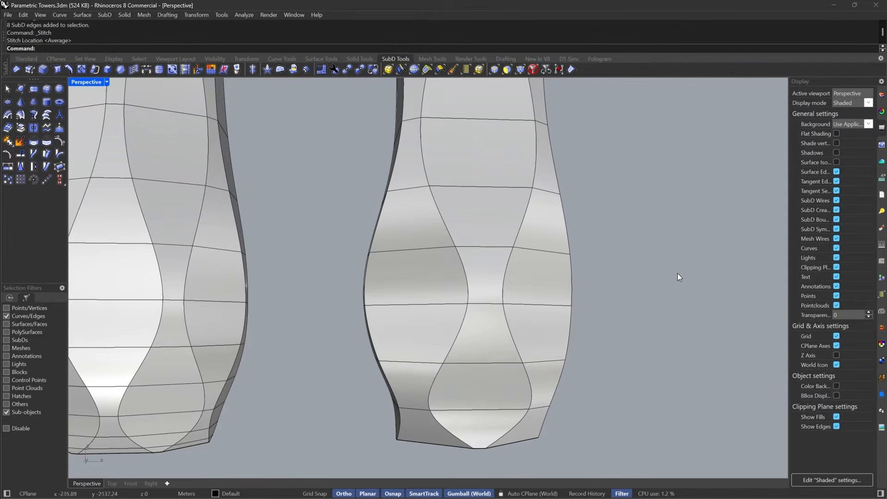
Step: Switch the SubDs to flat display and delete the two lowest horizontal edge loops above the base of the tower second from the right
{"action": "key", "text": "Tab"}
{"action": "scroll", "coordinate": [678, 273], "scroll_direction": "down", "scroll_amount": 4}
{"action": "right_click_drag", "start_coordinate": [606, 317], "coordinate": [584, 293]}
{"action": "scroll", "coordinate": [544, 342], "scroll_direction": "down", "scroll_amount": 4}
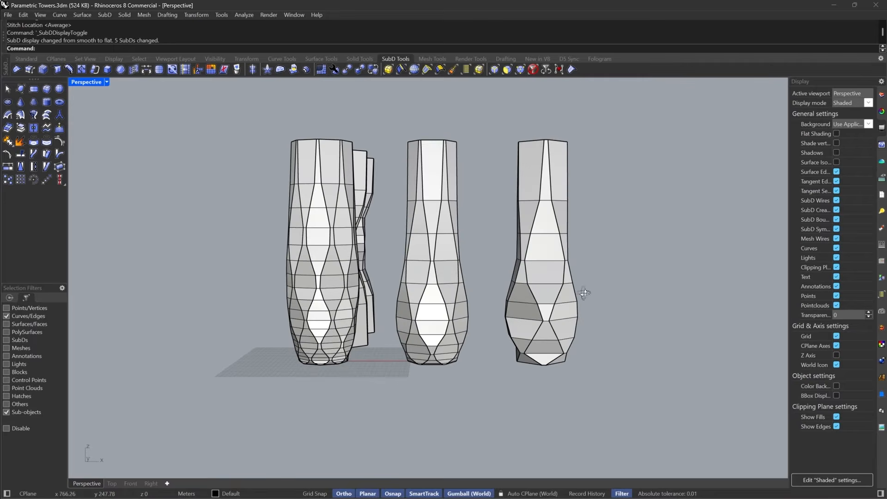
{"action": "scroll", "coordinate": [407, 351], "scroll_direction": "up", "scroll_amount": 8}
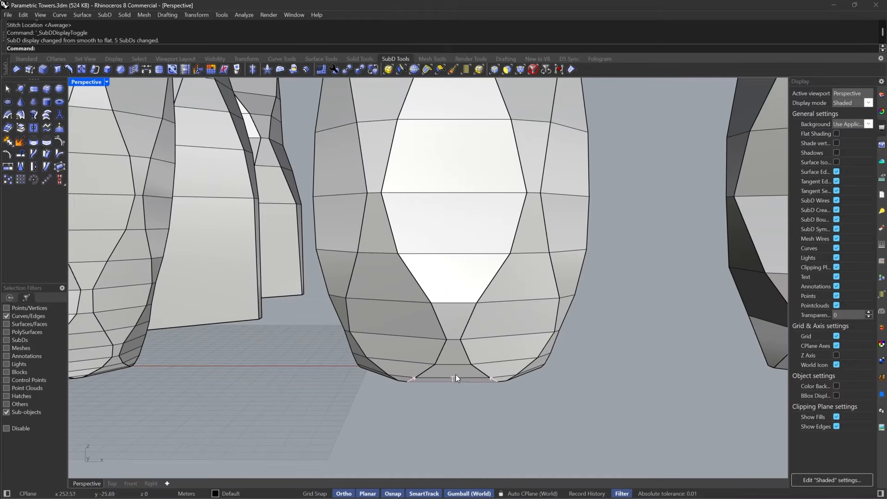
{"action": "double_click", "coordinate": [453, 375]}
{"action": "key", "text": "Delete"}
{"action": "scroll", "coordinate": [598, 337], "scroll_direction": "down", "scroll_amount": 3}
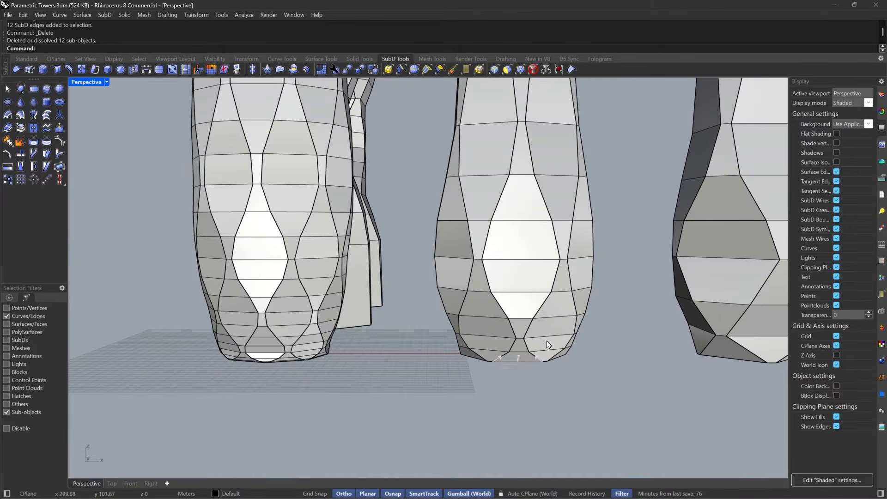
{"action": "scroll", "coordinate": [547, 340], "scroll_direction": "up", "scroll_amount": 3}
{"action": "double_click", "coordinate": [543, 357]}
{"action": "key", "text": "Delete"}
Step: Delete the two lowest horizontal edge loops above the middle tower's base
{"action": "scroll", "coordinate": [543, 357], "scroll_direction": "down", "scroll_amount": 4}
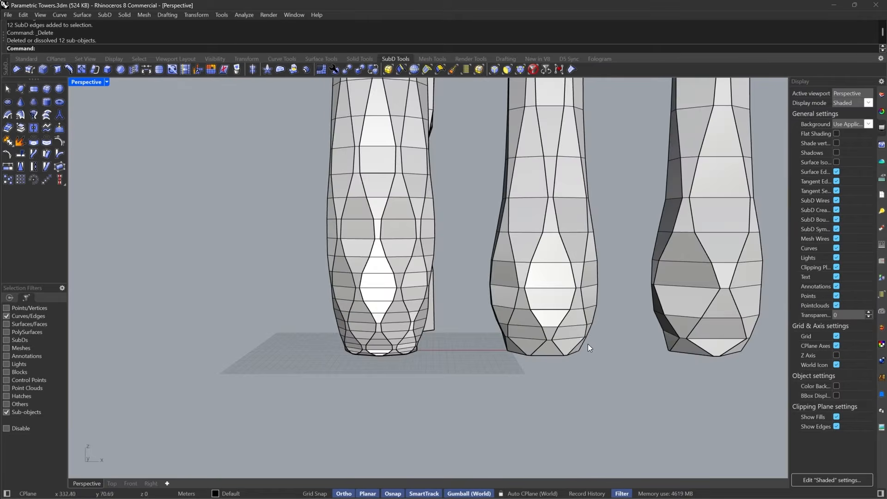
{"action": "right_click_drag", "start_coordinate": [588, 344], "coordinate": [384, 343]}
{"action": "scroll", "coordinate": [365, 367], "scroll_direction": "up", "scroll_amount": 5}
{"action": "double_click", "coordinate": [370, 378]}
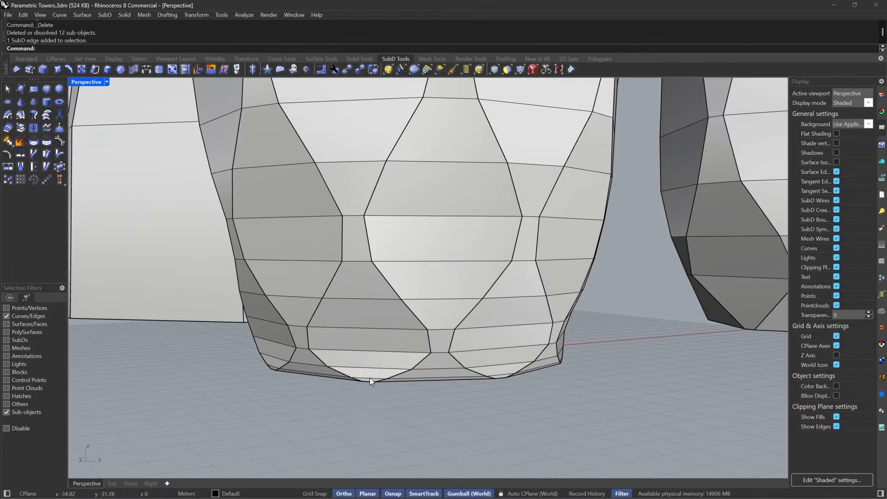
{"action": "key", "text": "Delete"}
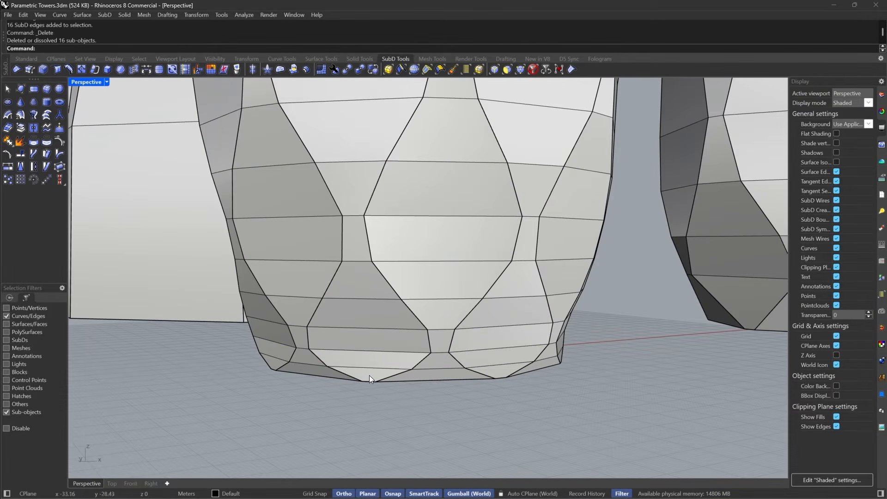
{"action": "double_click", "coordinate": [370, 376]}
{"action": "key", "text": "Delete"}
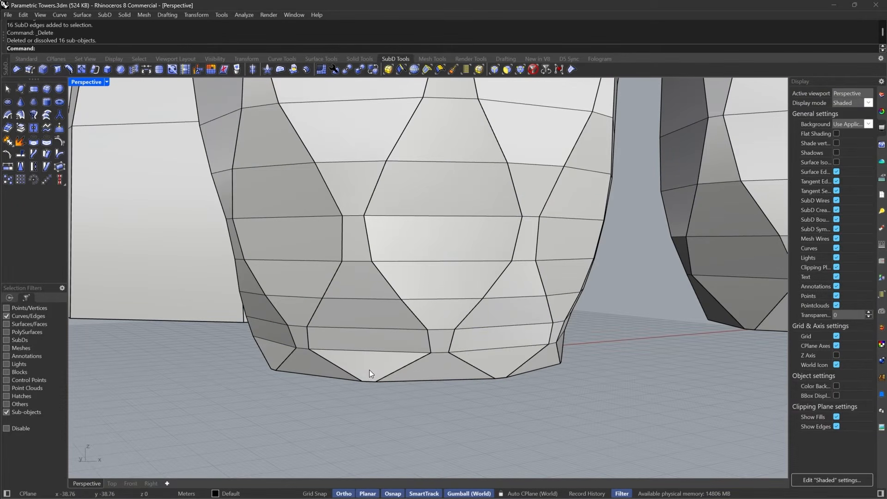
Step: Try to stitch two neighbouring horizontal edge loops partway up the middle tower at their average location
{"action": "scroll", "coordinate": [378, 354], "scroll_direction": "down", "scroll_amount": 6}
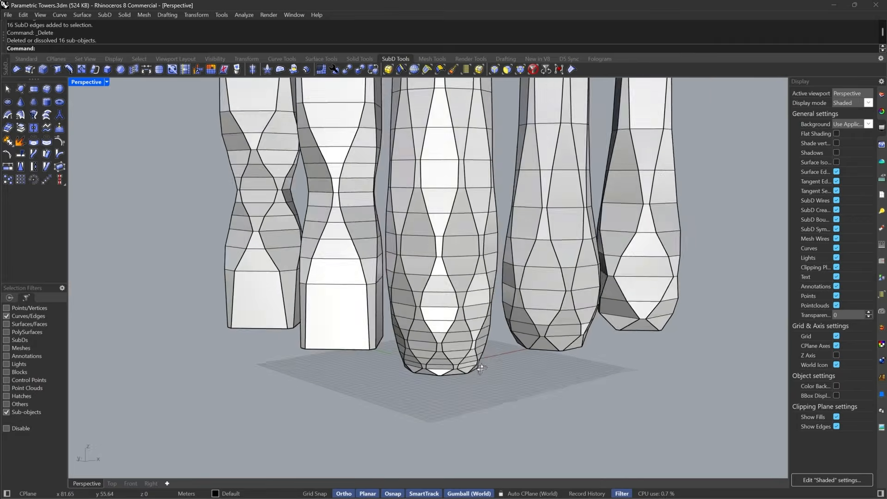
{"action": "scroll", "coordinate": [464, 225], "scroll_direction": "up", "scroll_amount": 4}
{"action": "right_click_drag", "start_coordinate": [485, 253], "coordinate": [485, 231]}
{"action": "key", "text": "Tab"}
{"action": "scroll", "coordinate": [468, 250], "scroll_direction": "up", "scroll_amount": 3}
{"action": "double_click", "coordinate": [462, 245]}
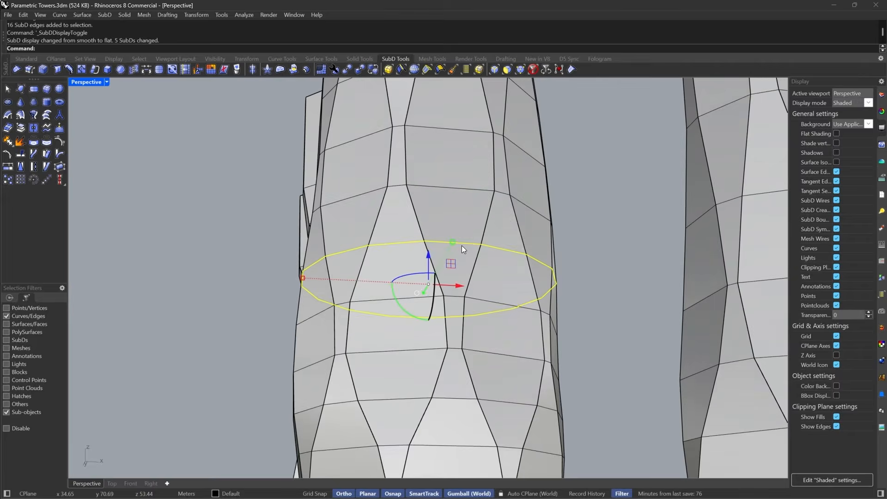
{"action": "key", "text": "Tab"}
{"action": "scroll", "coordinate": [462, 245], "scroll_direction": "down", "scroll_amount": 4}
{"action": "scroll", "coordinate": [496, 314], "scroll_direction": "up", "scroll_amount": 4}
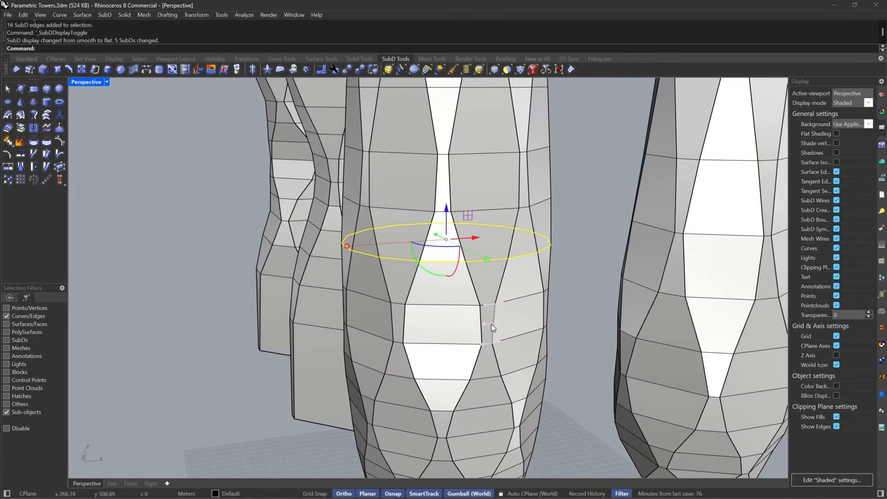
{"action": "double_click", "coordinate": [514, 300], "text": "shift"}
{"action": "left_click", "coordinate": [134, 70]}
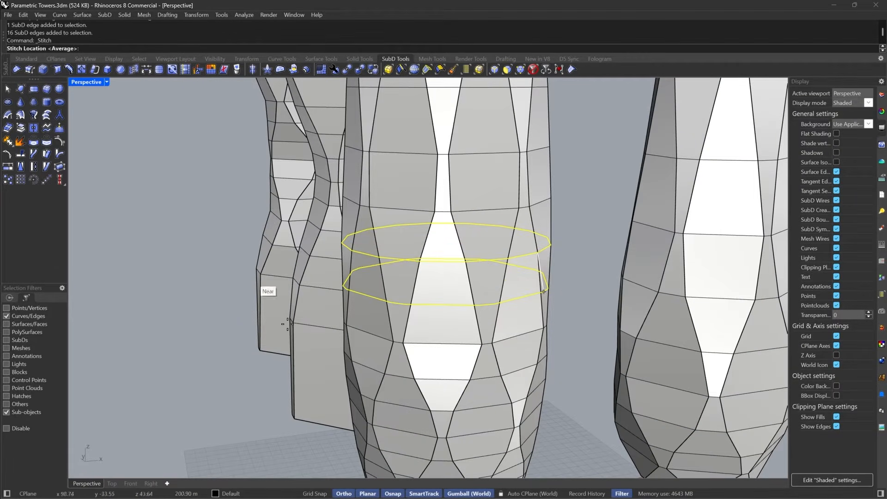
{"action": "key", "text": "Return"}
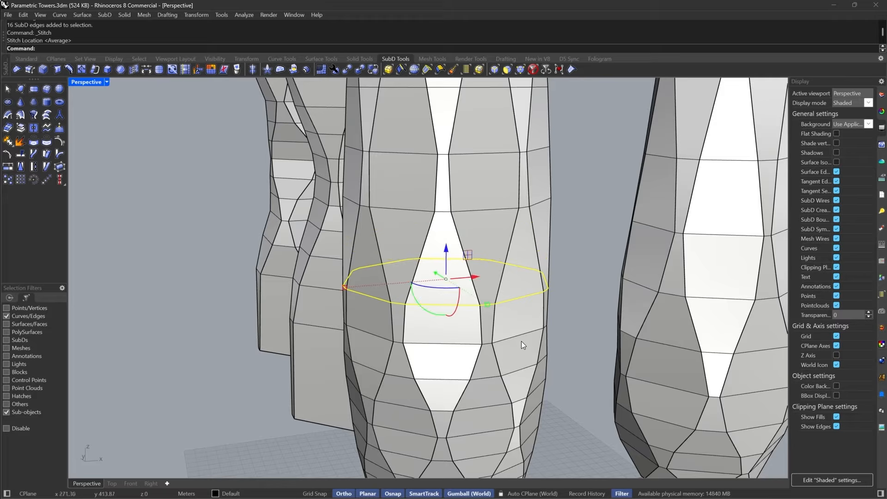
Step: Try to stitch a second pair of horizontal edge loops lower on the middle tower and return the SubDs to smooth display
{"action": "scroll", "coordinate": [521, 341], "scroll_direction": "down", "scroll_amount": 4}
{"action": "right_click_drag", "start_coordinate": [522, 341], "coordinate": [499, 327]}
{"action": "scroll", "coordinate": [499, 326], "scroll_direction": "up", "scroll_amount": 6}
{"action": "double_click", "coordinate": [517, 313]}
{"action": "double_click", "coordinate": [520, 364], "text": "shift"}
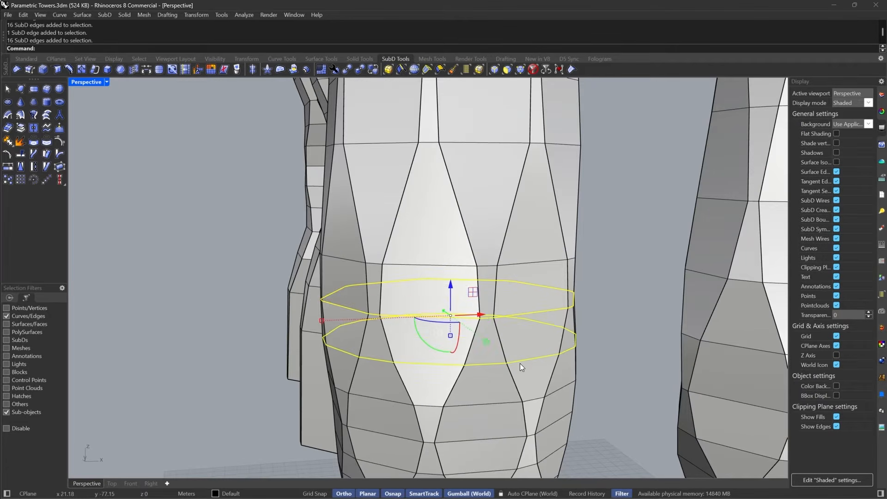
{"action": "key", "text": "Return"}
{"action": "key", "text": "Return"}
{"action": "scroll", "coordinate": [527, 256], "scroll_direction": "down", "scroll_amount": 8}
{"action": "key", "text": "Tab"}
{"action": "right_click_drag", "start_coordinate": [527, 256], "coordinate": [471, 287]}
{"action": "key", "text": "Escape"}
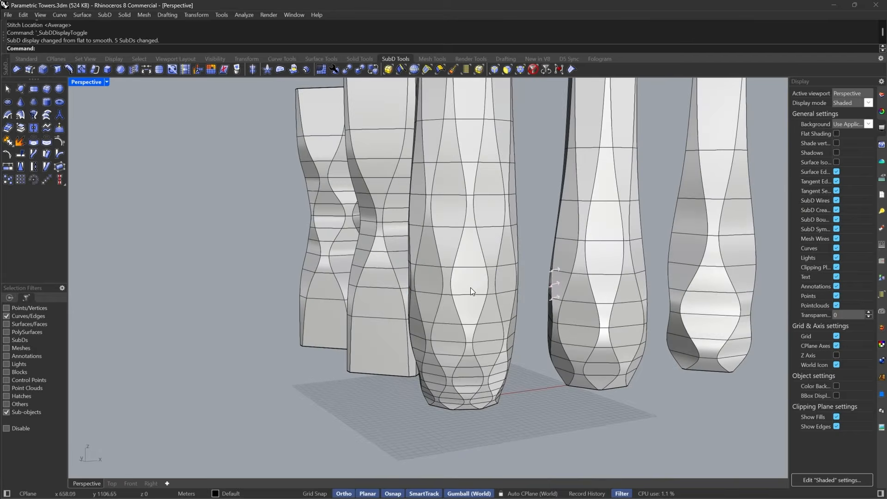
Step: Undo both stitches on the middle tower
{"action": "mouse_move", "coordinate": [531, 283]}
{"action": "right_mouse_down"}
{"action": "mouse_move", "coordinate": [531, 296]}
{"action": "mouse_move", "coordinate": [476, 311]}
{"action": "mouse_move", "coordinate": [541, 296]}
{"action": "right_mouse_up"}
{"action": "key", "text": "ctrl+z"}
{"action": "key", "text": "ctrl+z"}
{"action": "key", "text": "Escape"}
Step: In flat display, try deleting the third horizontal edge loop above the middle tower's base, and undo the deletion
{"action": "scroll", "coordinate": [469, 373], "scroll_direction": "up", "scroll_amount": 6}
{"action": "scroll", "coordinate": [492, 379], "scroll_direction": "down", "scroll_amount": 4}
{"action": "right_click_drag", "start_coordinate": [544, 382], "coordinate": [470, 393]}
{"action": "scroll", "coordinate": [470, 432], "scroll_direction": "up", "scroll_amount": 7}
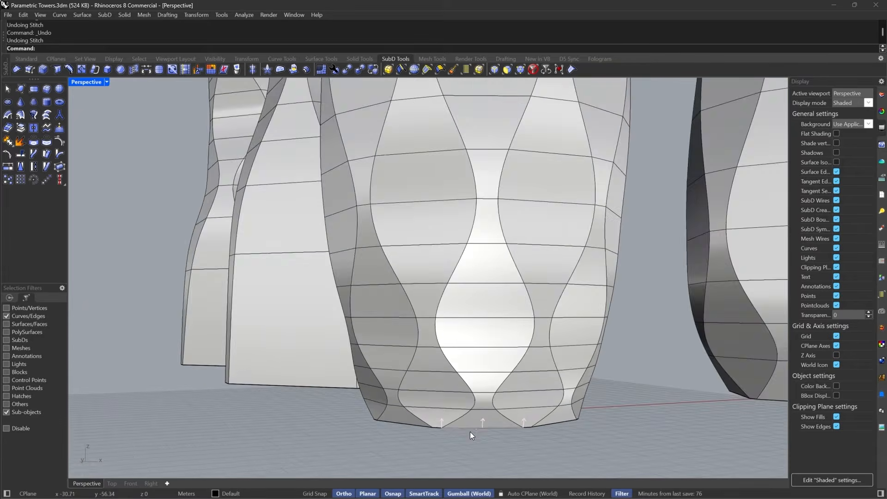
{"action": "scroll", "coordinate": [511, 404], "scroll_direction": "up", "scroll_amount": 4}
{"action": "key", "text": "Tab"}
{"action": "double_click", "coordinate": [529, 333]}
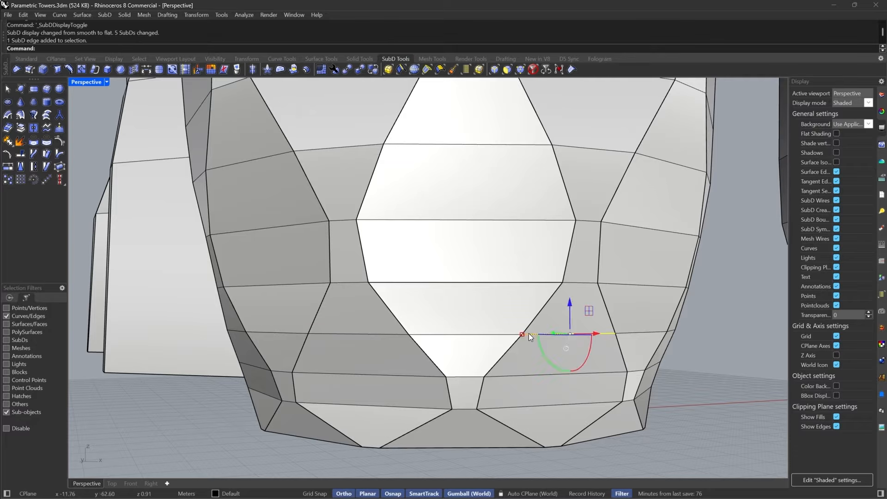
{"action": "key", "text": "Delete"}
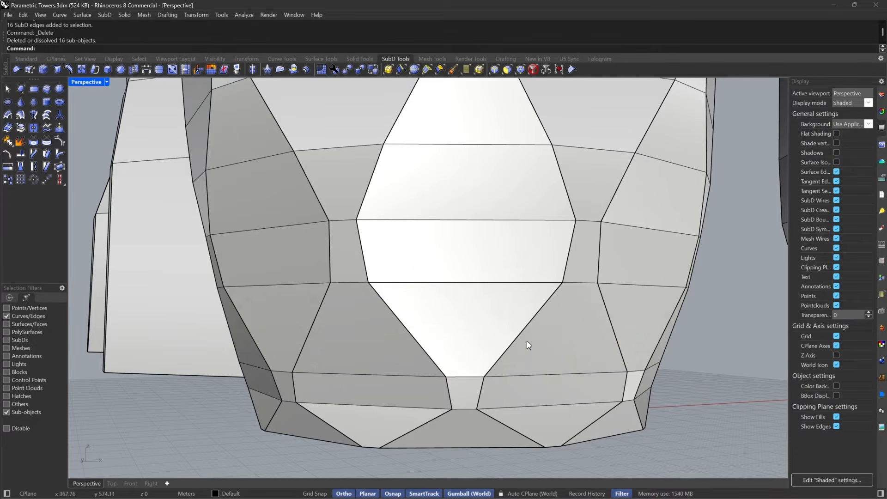
{"action": "key", "text": "ctrl+z"}
{"action": "key", "text": "Escape"}
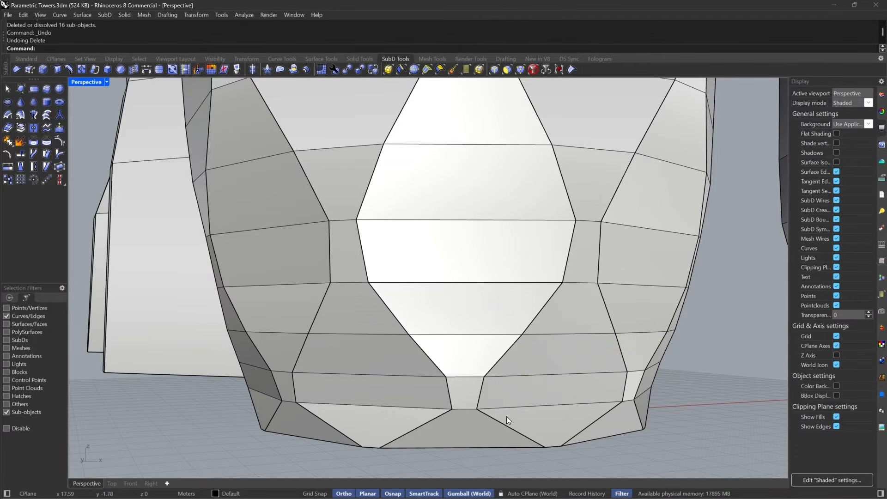
Step: Try deleting the lowest horizontal edge loop above the middle tower's base, check it in smooth display, and undo the deletion
{"action": "double_click", "coordinate": [506, 410]}
{"action": "key", "text": "Delete"}
{"action": "key", "text": "Tab"}
{"action": "scroll", "coordinate": [483, 389], "scroll_direction": "down", "scroll_amount": 3}
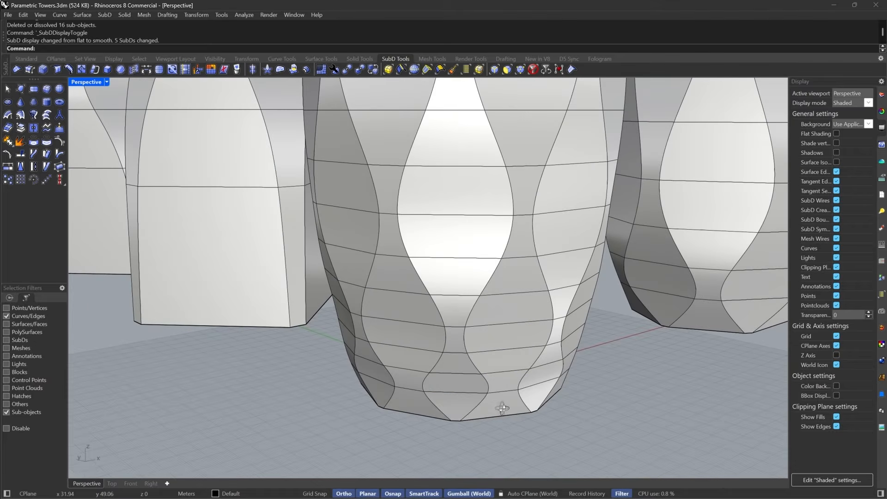
{"action": "key", "text": "ctrl+z"}
{"action": "key", "text": "Escape"}
Step: Try deleting another horizontal edge loop near the middle tower's base in smooth display, and undo the deletion
{"action": "double_click", "coordinate": [480, 388]}
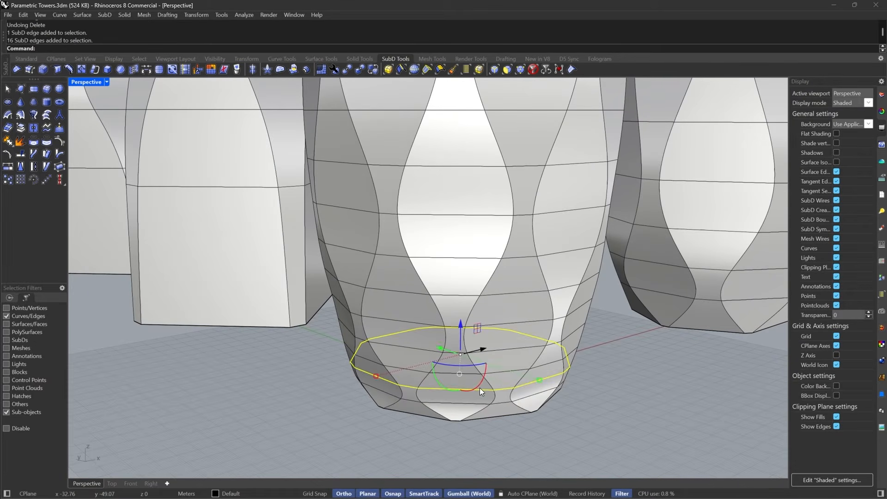
{"action": "key", "text": "Delete"}
{"action": "key", "text": "ctrl+z"}
{"action": "key", "text": "Escape"}
{"action": "right_click_drag", "start_coordinate": [534, 365], "coordinate": [526, 368]}
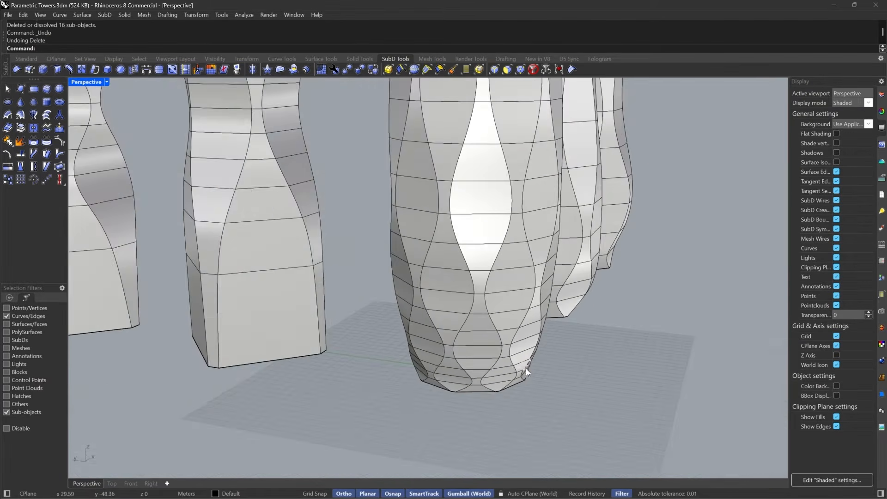
Step: Examine the five towers from all sides and from above, including their open tops, comparing smooth and flat SubD display
{"action": "scroll", "coordinate": [526, 367], "scroll_direction": "down", "scroll_amount": 5}
{"action": "right_click_drag", "start_coordinate": [423, 309], "coordinate": [351, 247]}
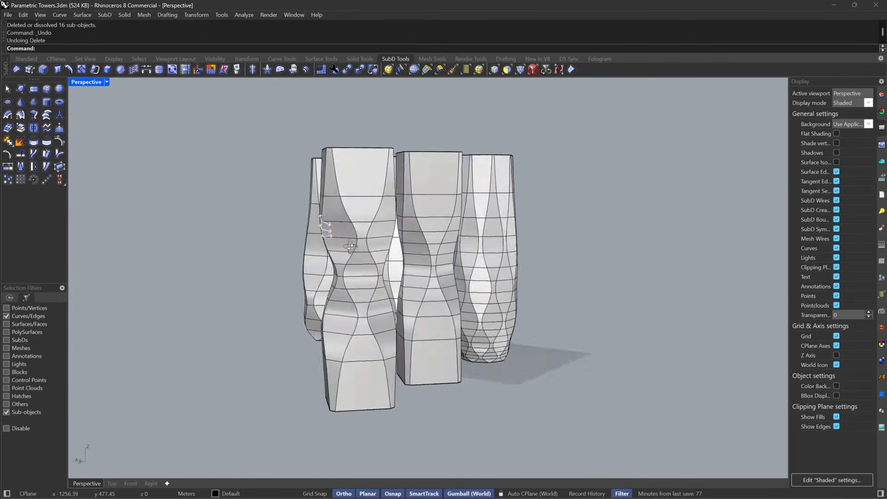
{"action": "scroll", "coordinate": [515, 287], "scroll_direction": "up", "scroll_amount": 5}
{"action": "key", "text": "Tab"}
{"action": "scroll", "coordinate": [323, 278], "scroll_direction": "down", "scroll_amount": 5}
{"action": "right_click_drag", "start_coordinate": [322, 278], "coordinate": [505, 270]}
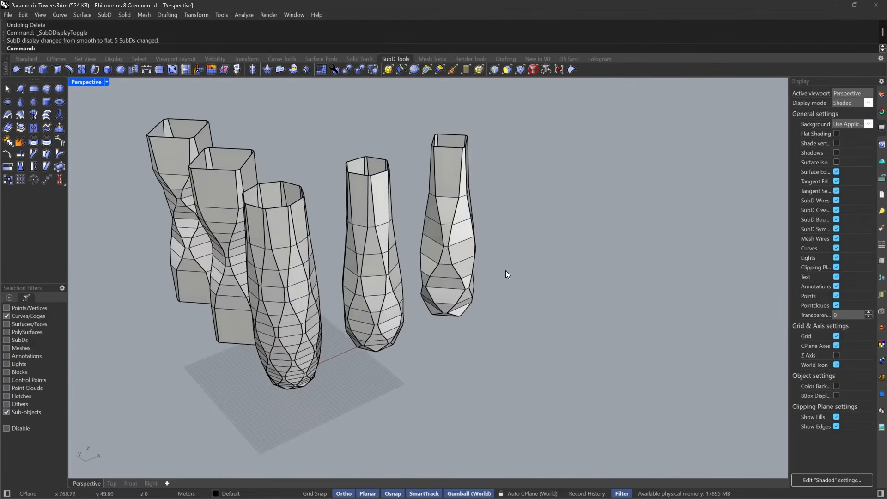
{"action": "scroll", "coordinate": [518, 227], "scroll_direction": "up", "scroll_amount": 5}
{"action": "right_click_drag", "start_coordinate": [519, 228], "coordinate": [570, 231]}
{"action": "scroll", "coordinate": [555, 194], "scroll_direction": "up", "scroll_amount": 5}
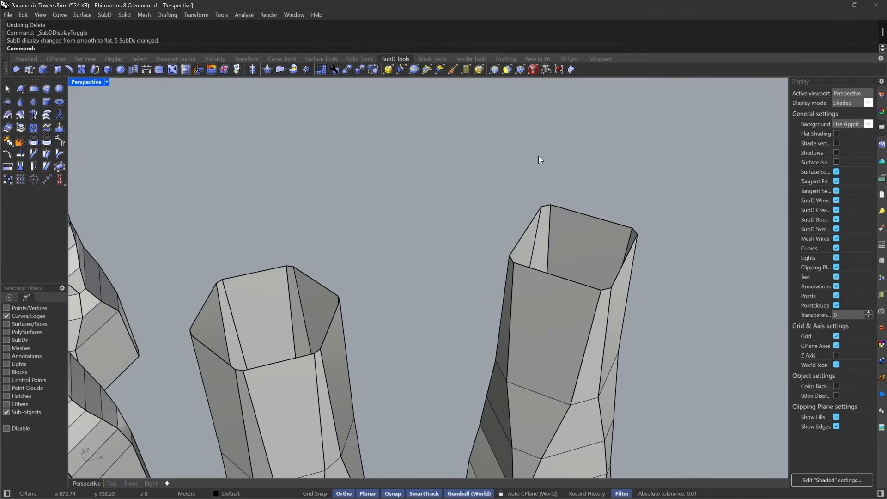
{"action": "scroll", "coordinate": [568, 176], "scroll_direction": "down", "scroll_amount": 6}
{"action": "right_click_drag", "start_coordinate": [569, 180], "coordinate": [596, 116]}
{"action": "scroll", "coordinate": [379, 284], "scroll_direction": "up", "scroll_amount": 5}
{"action": "right_click_drag", "start_coordinate": [462, 342], "coordinate": [543, 290]}
{"action": "scroll", "coordinate": [569, 314], "scroll_direction": "down", "scroll_amount": 8}
{"action": "scroll", "coordinate": [570, 238], "scroll_direction": "up", "scroll_amount": 5}
{"action": "scroll", "coordinate": [451, 312], "scroll_direction": "down", "scroll_amount": 5}
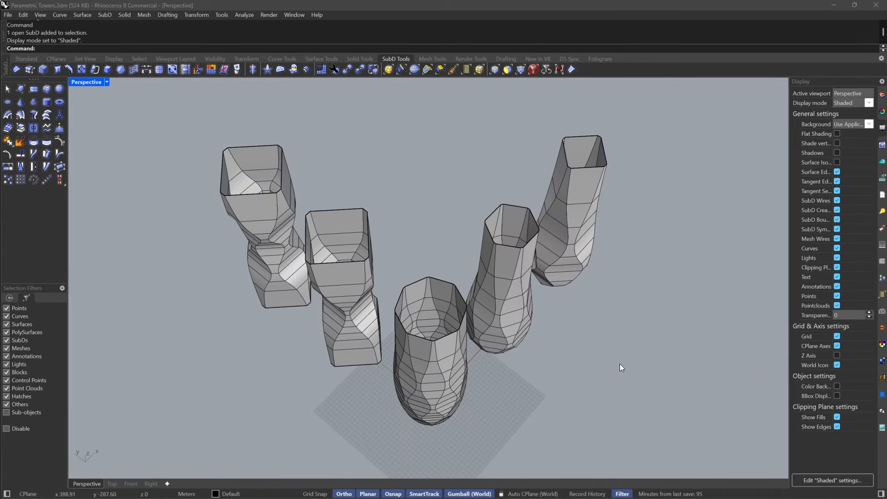
{"action": "right_click_drag", "start_coordinate": [605, 358], "coordinate": [634, 265]}
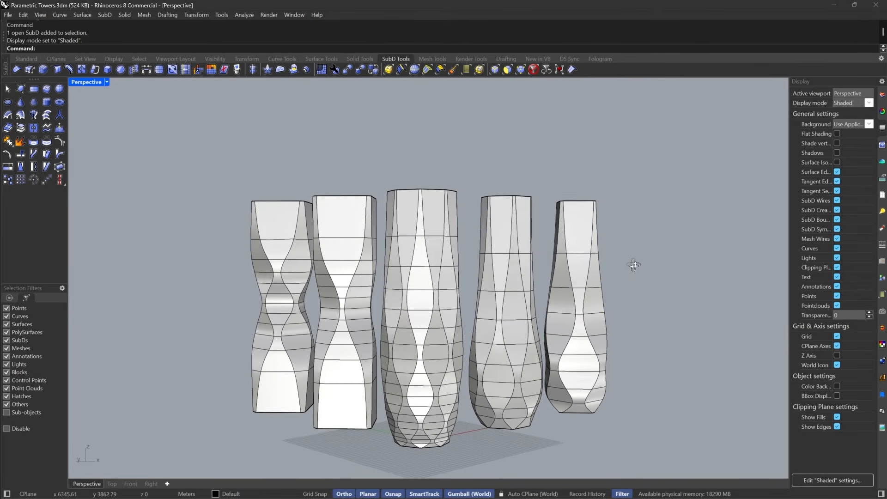
Step: Insert a horizontal edge loop at mid-height in the top band of all five towers, using proportional offset
{"action": "left_click", "coordinate": [495, 69]}
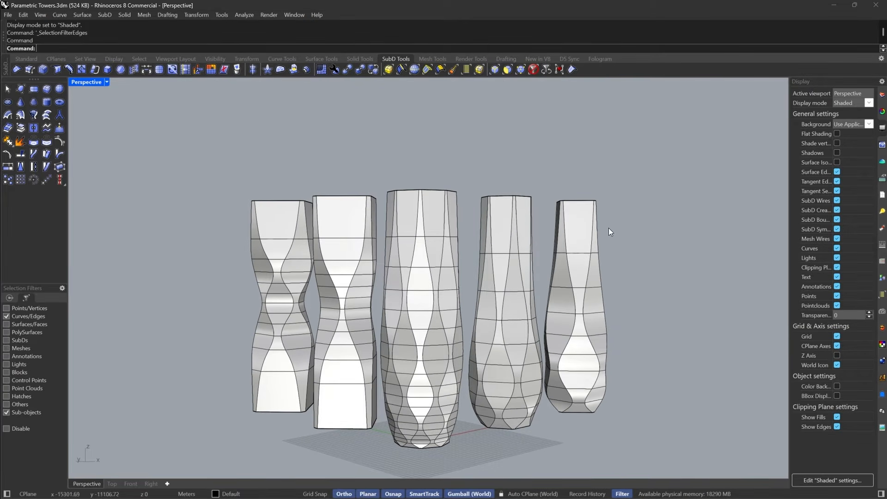
{"action": "left_click_drag", "start_coordinate": [641, 218], "coordinate": [233, 223]}
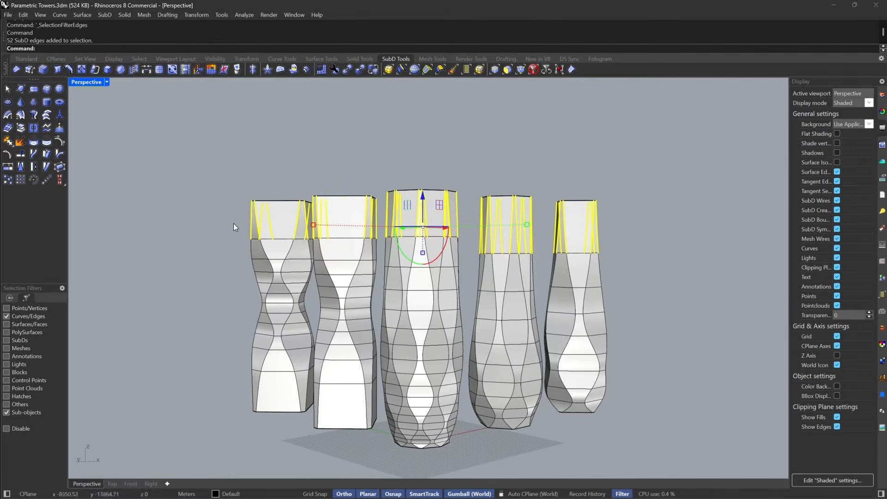
{"action": "left_click", "coordinate": [68, 68]}
{"action": "key", "text": "Tab"}
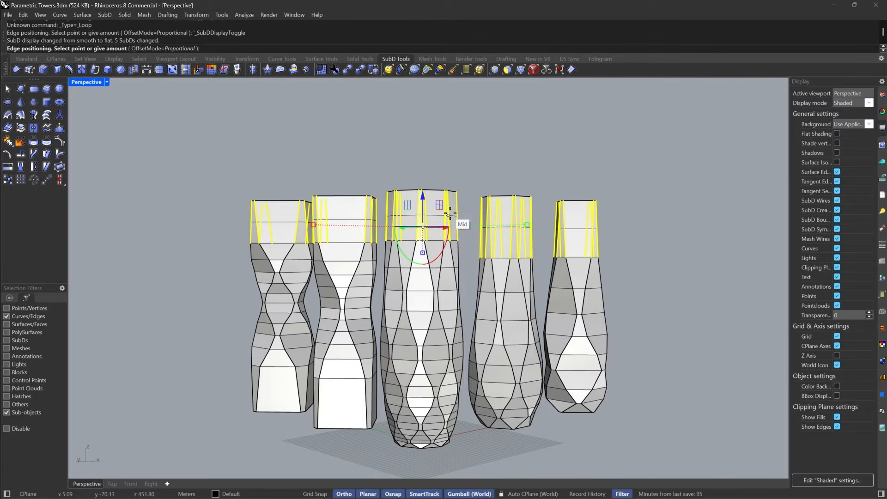
{"action": "key", "text": "Escape"}
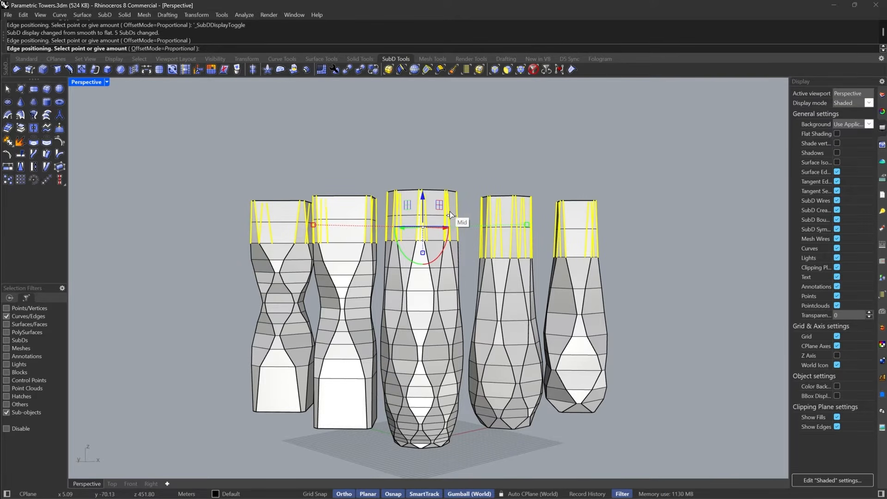
{"action": "key", "text": "Escape"}
{"action": "key", "text": "Tab"}
Step: Slide the newly inserted edge loop on the far-right tower by 0.5, with the offset mode set to Proportional
{"action": "right_click_drag", "start_coordinate": [441, 191], "coordinate": [534, 213]}
{"action": "scroll", "coordinate": [533, 212], "scroll_direction": "down", "scroll_amount": 5}
{"action": "scroll", "coordinate": [532, 213], "scroll_direction": "up", "scroll_amount": 6}
{"action": "scroll", "coordinate": [539, 215], "scroll_direction": "down", "scroll_amount": 5}
{"action": "scroll", "coordinate": [546, 224], "scroll_direction": "up", "scroll_amount": 6}
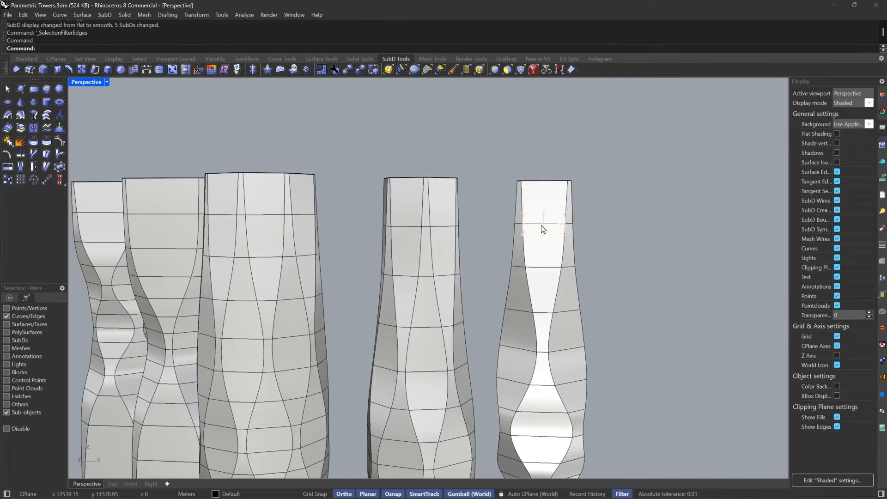
{"action": "double_click", "coordinate": [543, 224]}
{"action": "right_click_drag", "start_coordinate": [464, 215], "coordinate": [211, 128]}
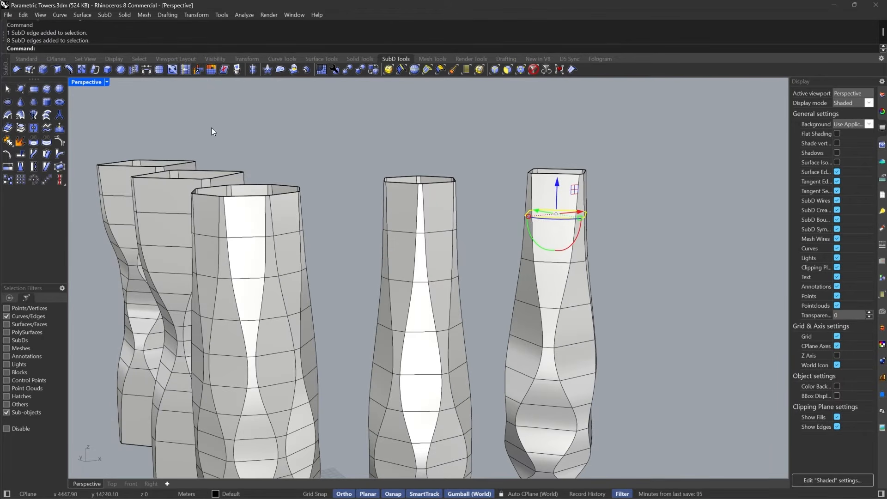
{"action": "left_click", "coordinate": [185, 69]}
{"action": "left_click", "coordinate": [107, 49]}
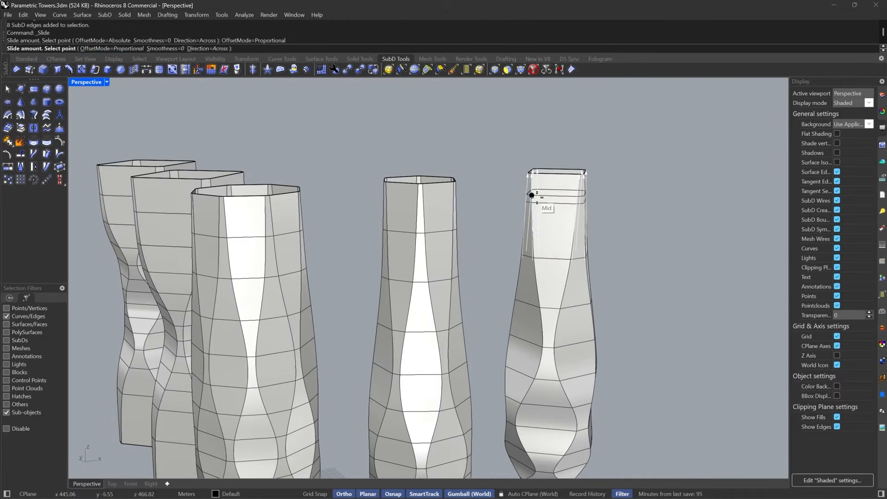
{"action": "type", "text": ".5"}
{"action": "key", "text": "Return"}
Step: Slide the new top edge loop on the second tower from the right by -0.5
{"action": "double_click", "coordinate": [433, 235]}
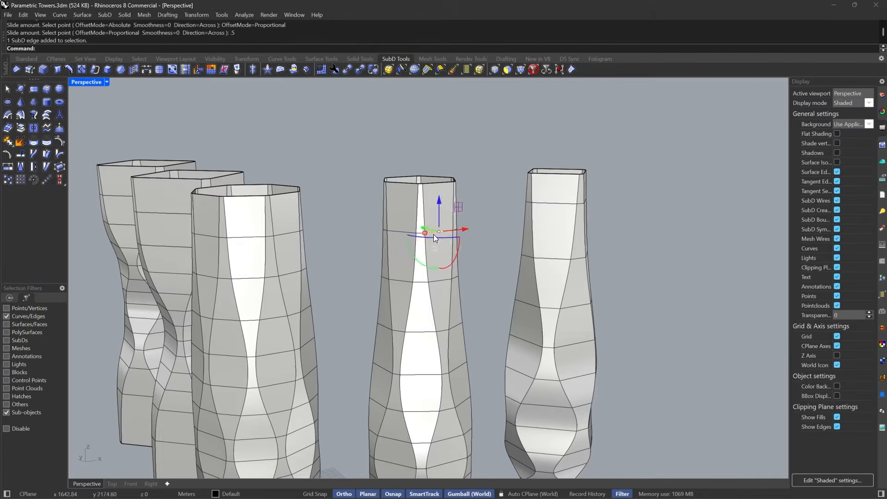
{"action": "key", "text": "Return"}
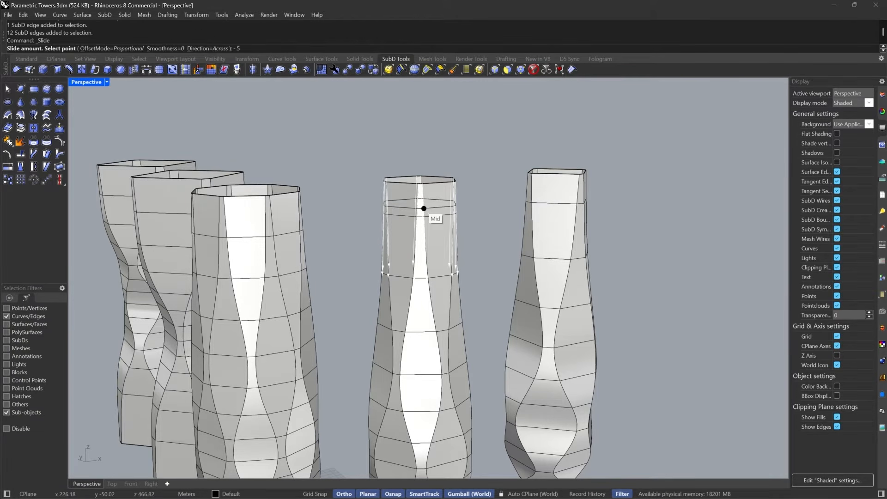
{"action": "type", "text": "-.5"}
{"action": "key", "text": "Return"}
Step: Slide the new top edge loop on the middle tower by -0.5
{"action": "right_click_drag", "start_coordinate": [346, 238], "coordinate": [295, 243]}
{"action": "double_click", "coordinate": [296, 243]}
{"action": "key", "text": "Return"}
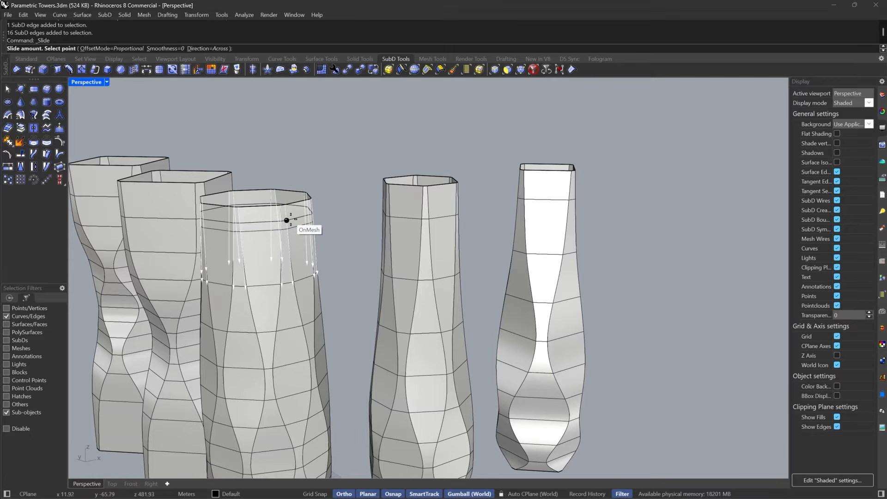
{"action": "type", "text": "-"}
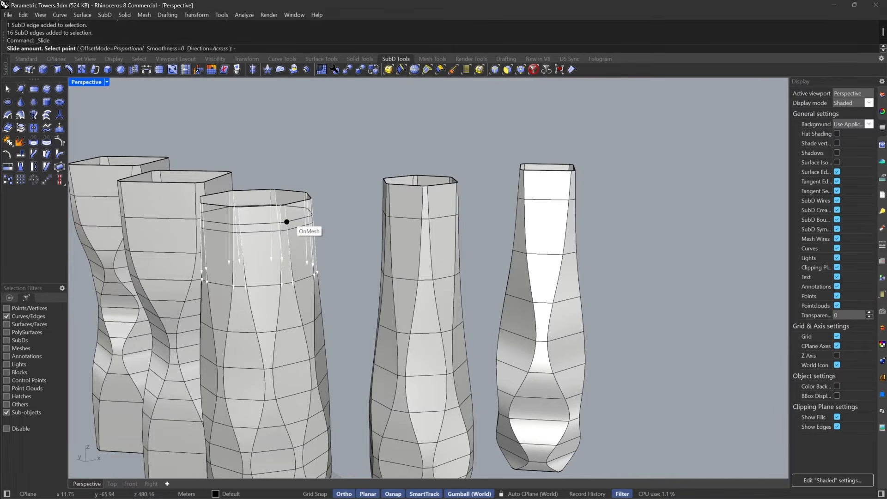
{"action": "type", "text": ".5"}
{"action": "key", "text": "Return"}
{"action": "scroll", "coordinate": [562, 215], "scroll_direction": "down", "scroll_amount": 5}
{"action": "scroll", "coordinate": [240, 221], "scroll_direction": "up", "scroll_amount": 5}
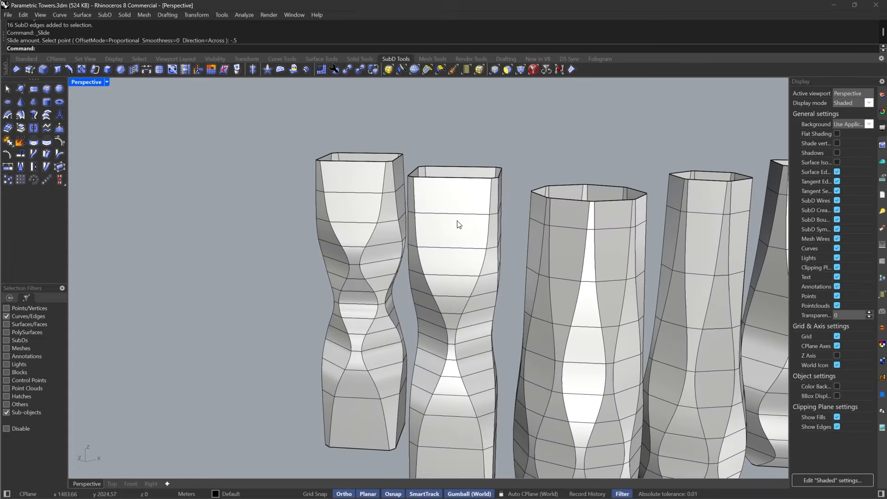
Step: Slide the new edge loop on the second tower from the left proportionally towards its top rim
{"action": "double_click", "coordinate": [468, 215]}
{"action": "key", "text": "Return"}
{"action": "scroll", "coordinate": [483, 186], "scroll_direction": "up", "scroll_amount": 2}
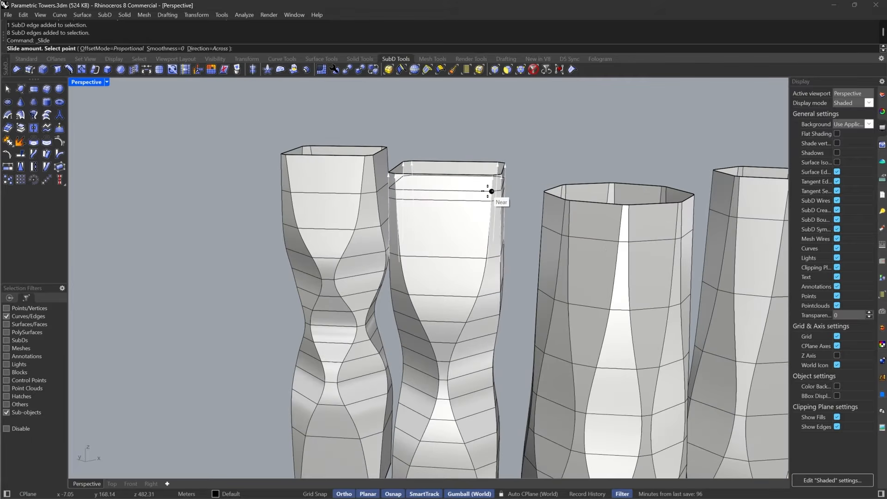
Step: Try sliding the new top edge loop on the far-left tower by -0.5, and undo the slide
{"action": "scroll", "coordinate": [489, 191], "scroll_direction": "down", "scroll_amount": 5}
{"action": "scroll", "coordinate": [346, 191], "scroll_direction": "up", "scroll_amount": 5}
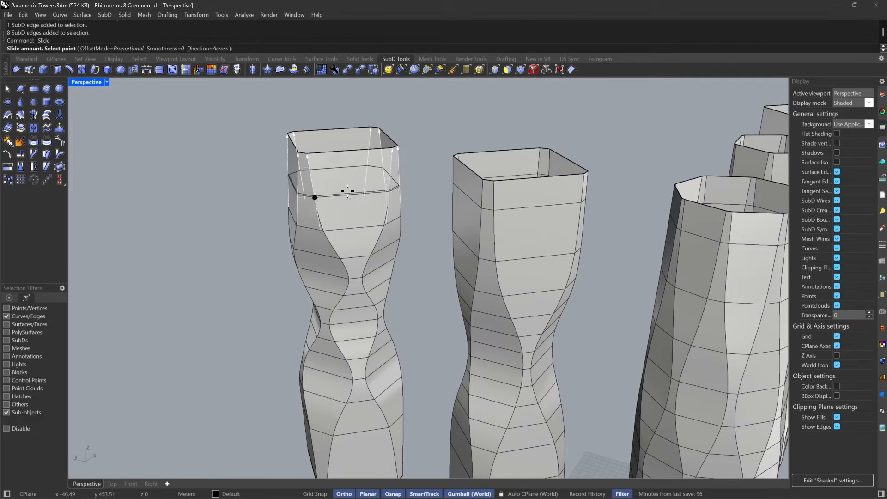
{"action": "type", "text": "-.5"}
{"action": "key", "text": "Return"}
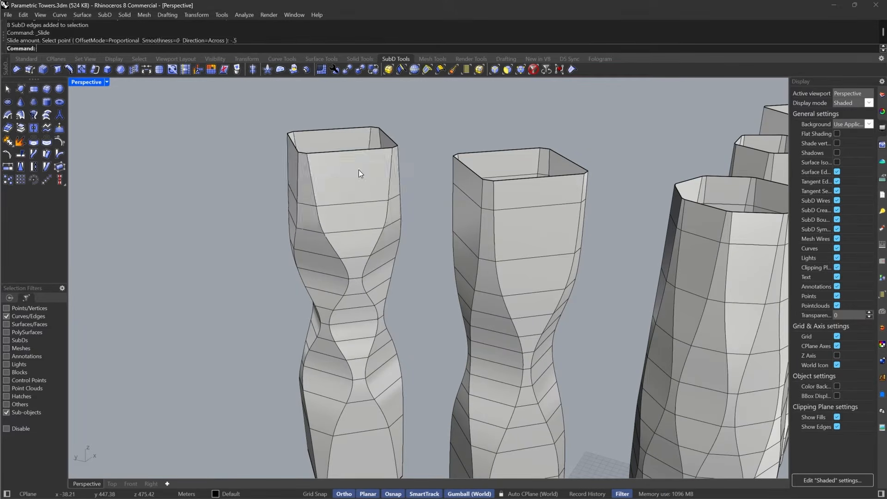
{"action": "key", "text": "ctrl+z"}
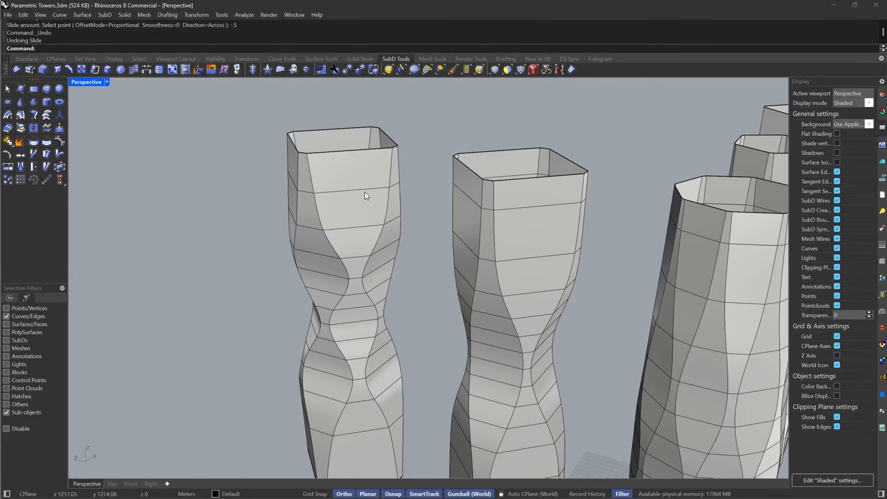
Step: Slide the new top edge loop on the far-left tower by 0.5
{"action": "double_click", "coordinate": [364, 192]}
{"action": "key", "text": "Return"}
{"action": "type", "text": ".5"}
{"action": "key", "text": "Return"}
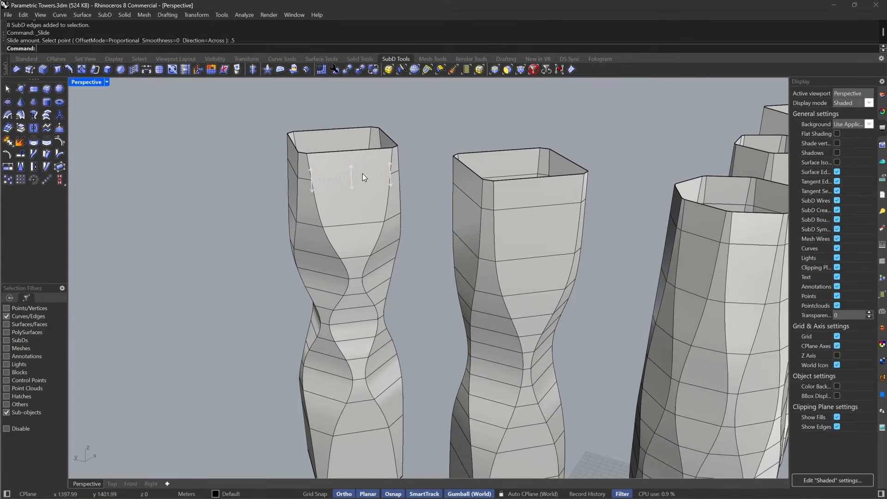
Step: Compare the slid top edge loops on all five towers in smooth and flat SubD display
{"action": "scroll", "coordinate": [234, 194], "scroll_direction": "down", "scroll_amount": 4}
{"action": "key", "text": "Tab"}
{"action": "right_click_drag", "start_coordinate": [551, 225], "coordinate": [542, 207]}
{"action": "key", "text": "Tab"}
{"action": "right_click_drag", "start_coordinate": [670, 204], "coordinate": [679, 171]}
{"action": "scroll", "coordinate": [356, 180], "scroll_direction": "down", "scroll_amount": 6}
{"action": "scroll", "coordinate": [485, 167], "scroll_direction": "up", "scroll_amount": 4}
{"action": "right_click_drag", "start_coordinate": [522, 203], "coordinate": [574, 228]}
{"action": "key", "text": "Tab"}
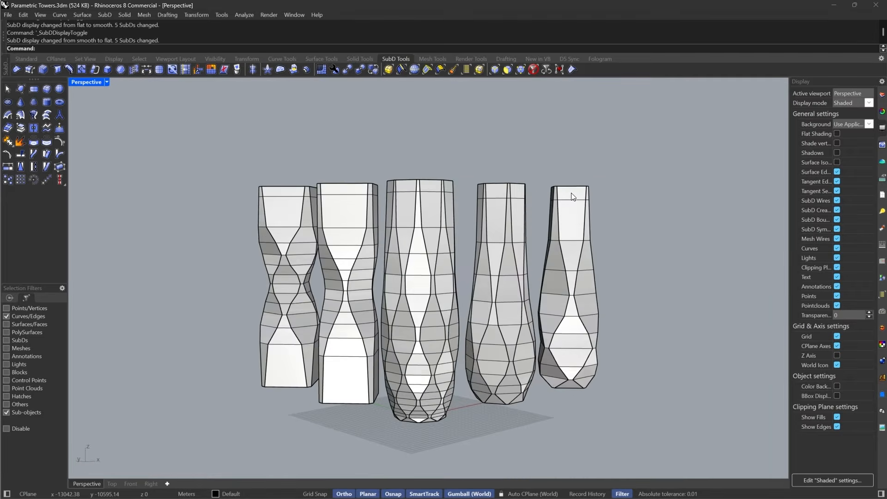
{"action": "scroll", "coordinate": [572, 195], "scroll_direction": "up", "scroll_amount": 3}
{"action": "scroll", "coordinate": [592, 205], "scroll_direction": "down", "scroll_amount": 3}
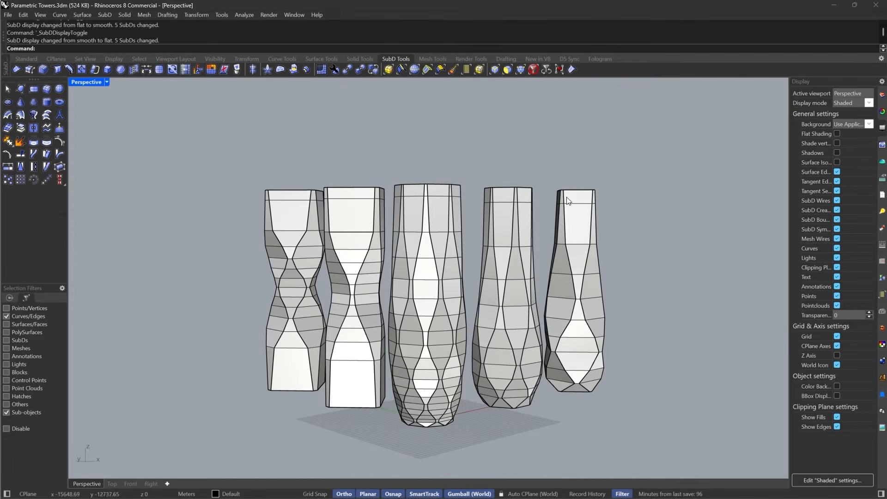
{"action": "right_click_drag", "start_coordinate": [410, 201], "coordinate": [460, 238]}
{"action": "scroll", "coordinate": [439, 227], "scroll_direction": "up", "scroll_amount": 3}
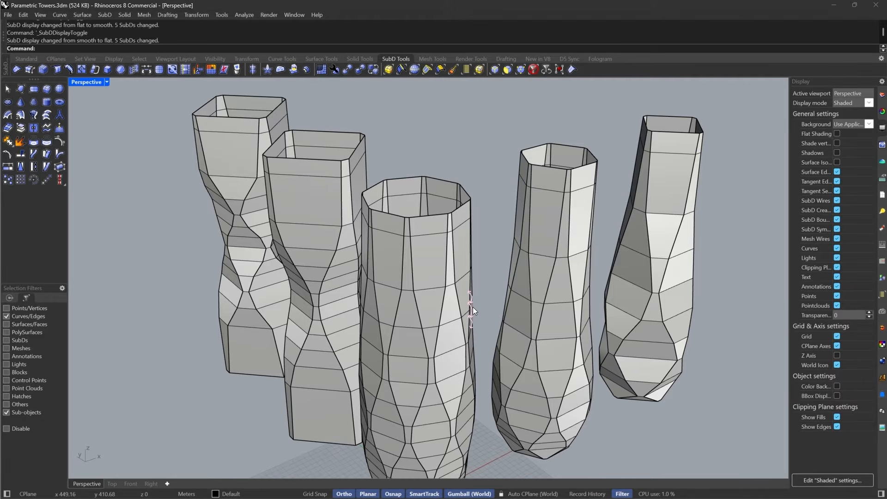
Step: Examine the open tops of the two right-hand towers up close and from above in flat display
{"action": "scroll", "coordinate": [473, 307], "scroll_direction": "down", "scroll_amount": 5}
{"action": "right_click_drag", "start_coordinate": [472, 307], "coordinate": [428, 280]}
{"action": "scroll", "coordinate": [498, 269], "scroll_direction": "up", "scroll_amount": 6}
{"action": "scroll", "coordinate": [531, 222], "scroll_direction": "up", "scroll_amount": 2}
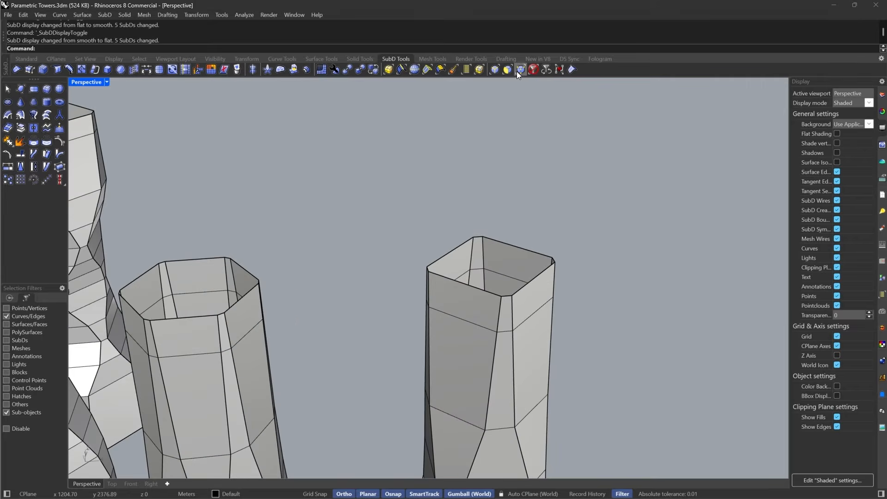
{"action": "scroll", "coordinate": [581, 241], "scroll_direction": "down", "scroll_amount": 5}
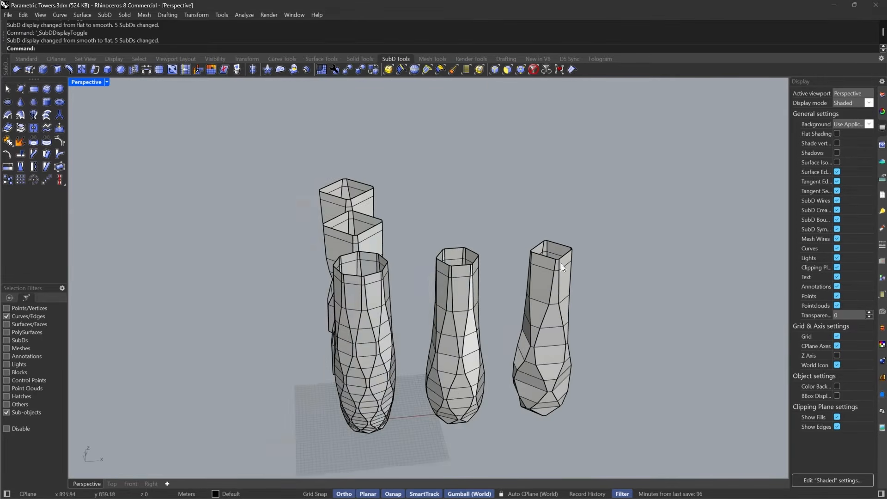
{"action": "right_click_drag", "start_coordinate": [561, 263], "coordinate": [379, 300]}
{"action": "scroll", "coordinate": [467, 309], "scroll_direction": "up", "scroll_amount": 5}
{"action": "left_click", "coordinate": [467, 309]}
{"action": "scroll", "coordinate": [439, 226], "scroll_direction": "down", "scroll_amount": 6}
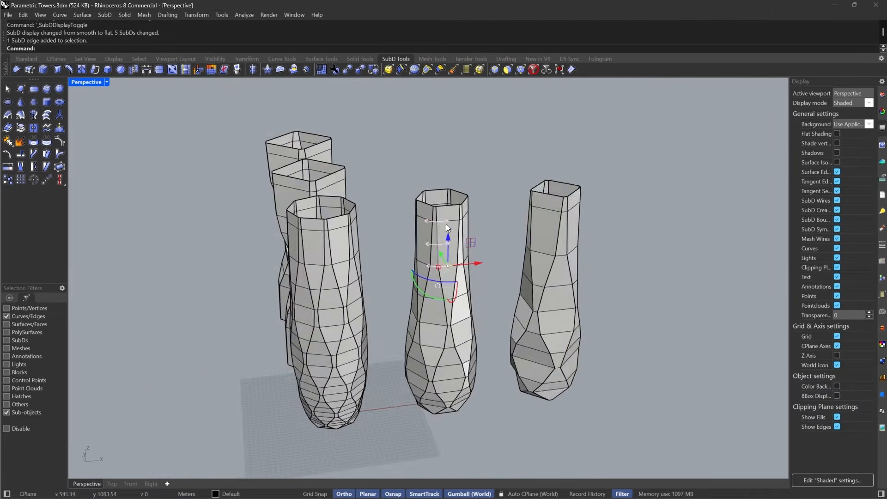
{"action": "right_click_drag", "start_coordinate": [446, 224], "coordinate": [467, 283]}
{"action": "scroll", "coordinate": [467, 288], "scroll_direction": "up", "scroll_amount": 4}
{"action": "left_click", "coordinate": [510, 131]}
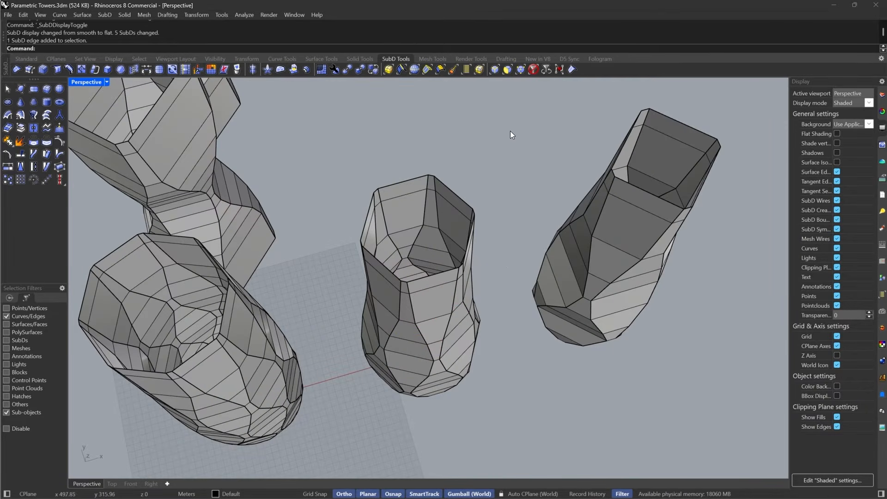
Step: Clear the selection filter and copy the second tower from the right 500 m in the negative Y direction
{"action": "left_click", "coordinate": [536, 67]}
{"action": "left_click_drag", "start_coordinate": [500, 155], "coordinate": [416, 287]}
{"action": "scroll", "coordinate": [405, 319], "scroll_direction": "down", "scroll_amount": 6}
{"action": "right_click_drag", "start_coordinate": [443, 282], "coordinate": [430, 323]}
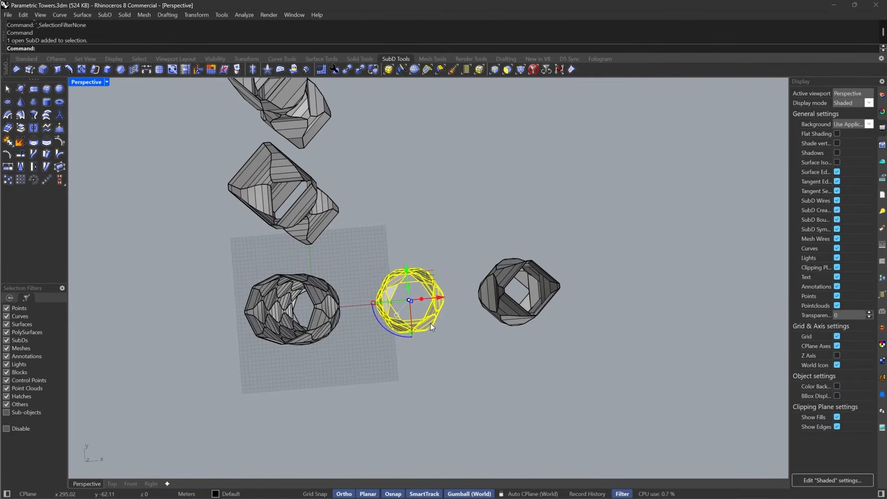
{"action": "scroll", "coordinate": [431, 323], "scroll_direction": "down", "scroll_amount": 8}
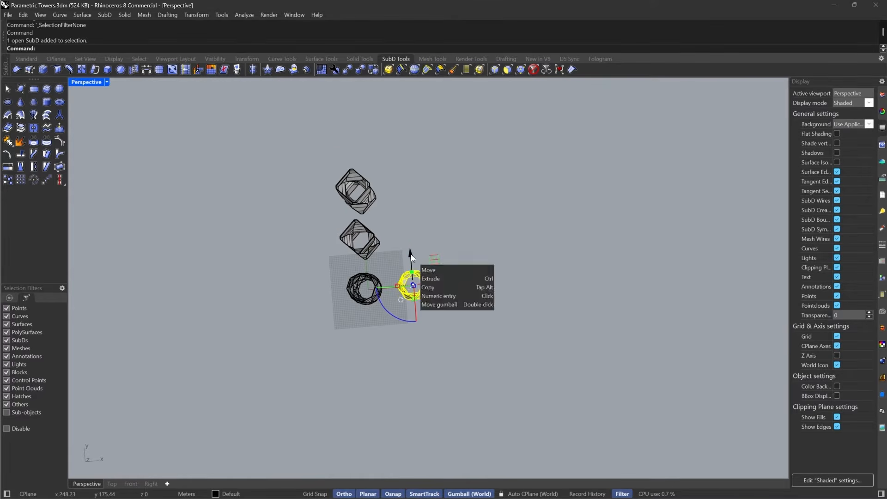
{"action": "left_click_drag", "start_coordinate": [411, 254], "coordinate": [418, 351]}
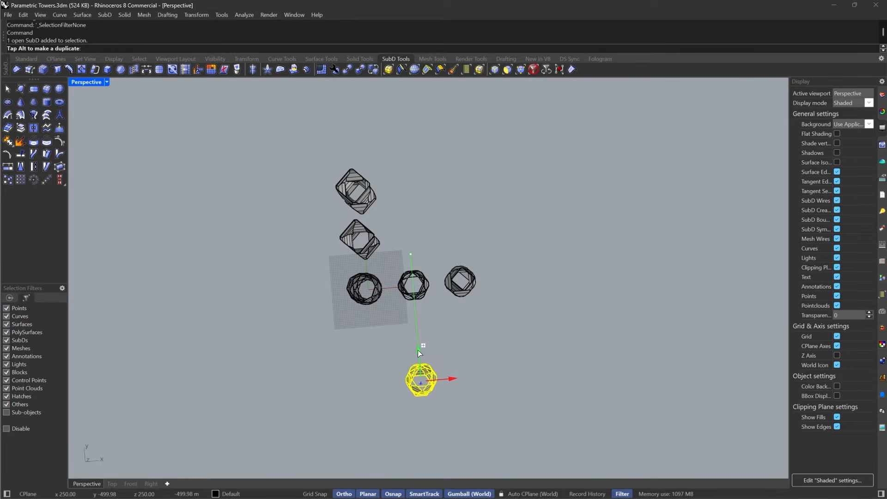
{"action": "type", "text": "500"}
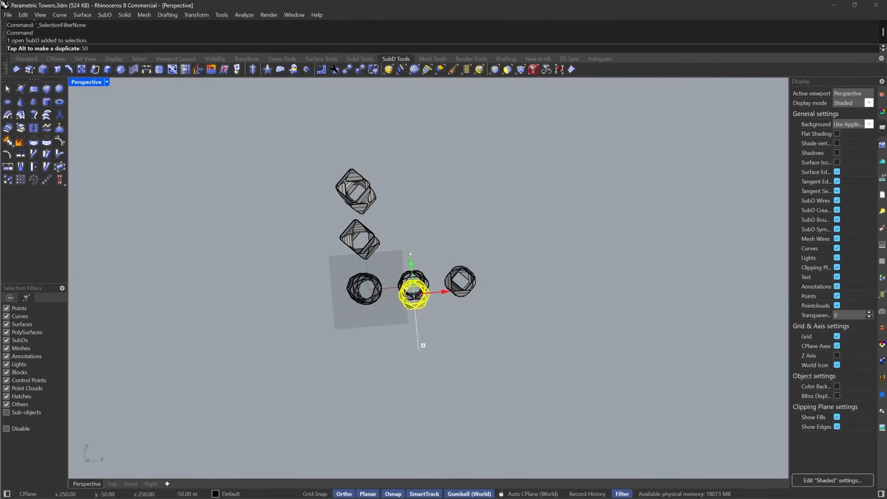
{"action": "key", "text": "Return"}
Step: Isolate the copied tower so that all other towers are hidden
{"action": "scroll", "coordinate": [417, 389], "scroll_direction": "up", "scroll_amount": 6}
{"action": "right_click_drag", "start_coordinate": [500, 395], "coordinate": [556, 362]}
{"action": "left_click", "coordinate": [556, 362]}
{"action": "scroll", "coordinate": [508, 344], "scroll_direction": "up", "scroll_amount": 4}
{"action": "left_click", "coordinate": [509, 342]}
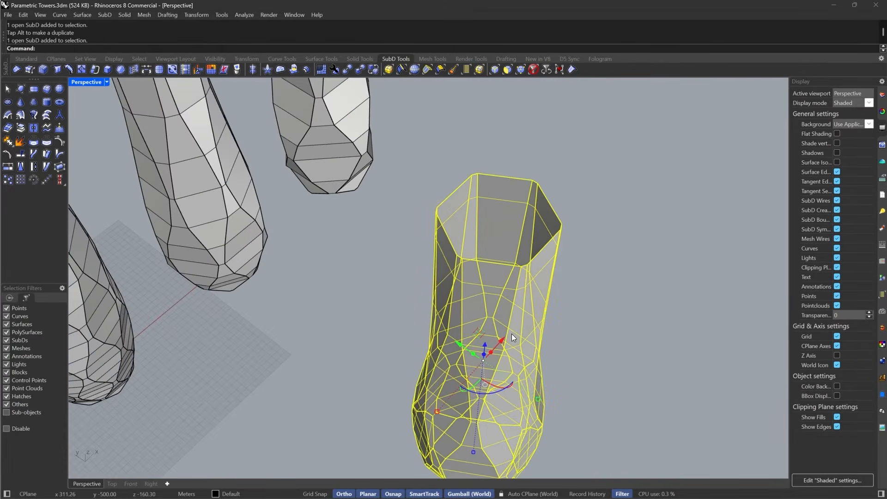
{"action": "type", "text": "Isolate"}
{"action": "key", "text": "Return"}
{"action": "left_click", "coordinate": [479, 287]}
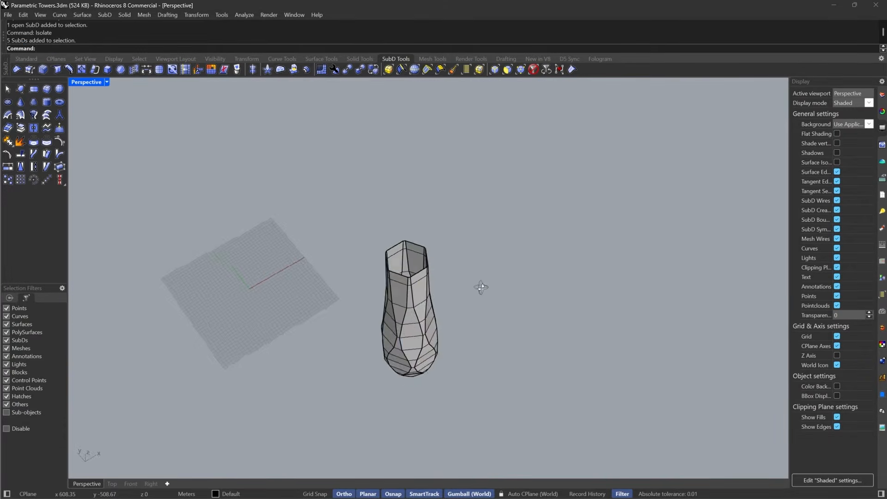
{"action": "scroll", "coordinate": [389, 213], "scroll_direction": "up", "scroll_amount": 5}
{"action": "left_click", "coordinate": [430, 71]}
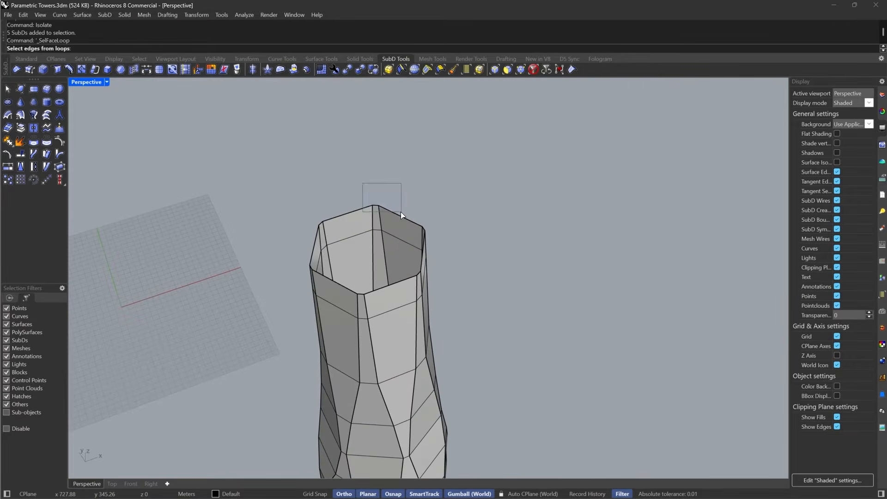
{"action": "left_click_drag", "start_coordinate": [400, 212], "coordinate": [401, 212]}
{"action": "right_click_drag", "start_coordinate": [401, 212], "coordinate": [275, 156]}
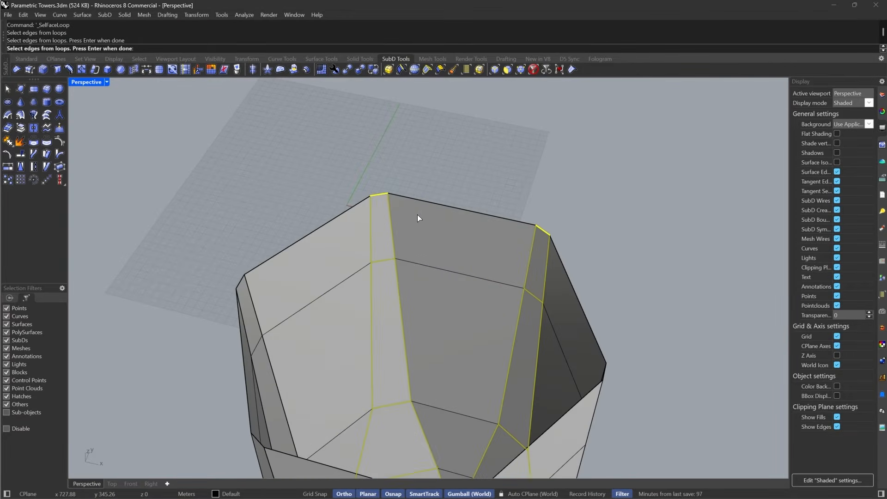
{"action": "key", "text": "Escape"}
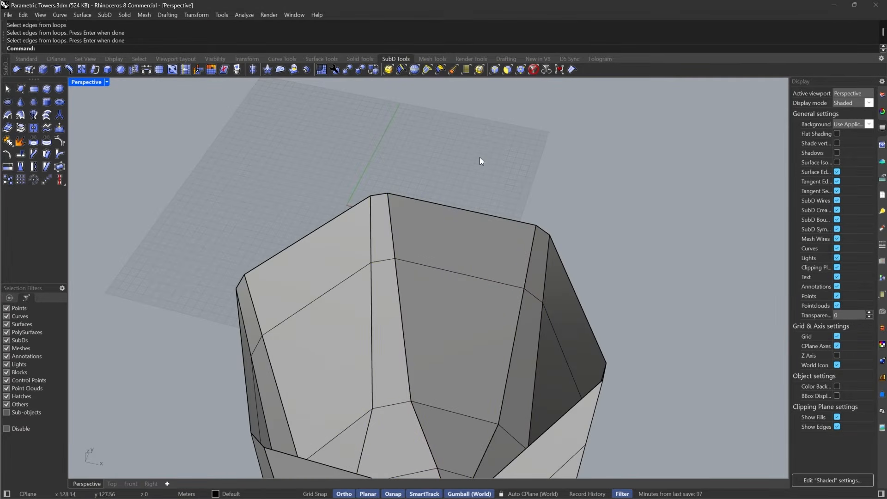
Step: Select the six vertical face loops that start at the narrow corner edges of the tower's top opening and extract them from the SubD
{"action": "left_click", "coordinate": [439, 71]}
{"action": "left_click", "coordinate": [542, 229]}
{"action": "left_click", "coordinate": [379, 194]}
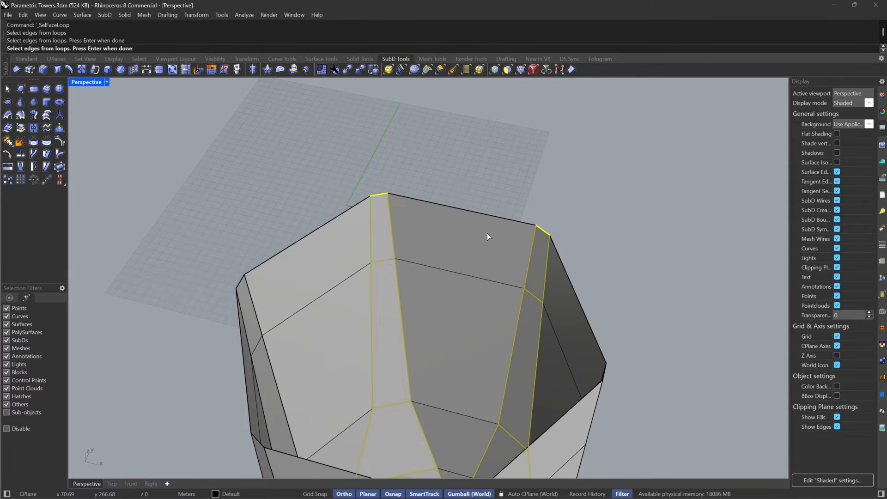
{"action": "right_click_drag", "start_coordinate": [487, 233], "coordinate": [387, 203]}
{"action": "scroll", "coordinate": [305, 119], "scroll_direction": "up", "scroll_amount": 6}
{"action": "left_click", "coordinate": [382, 132]}
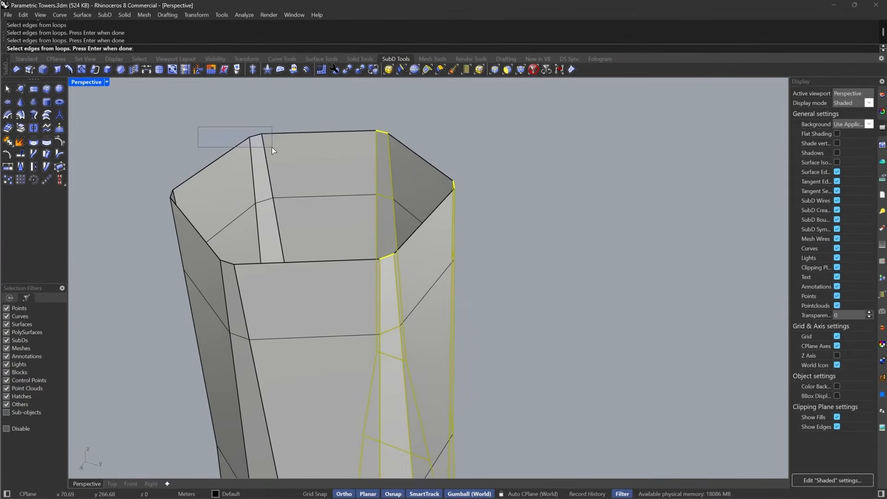
{"action": "left_click_drag", "start_coordinate": [272, 147], "coordinate": [272, 147]}
{"action": "right_click_drag", "start_coordinate": [272, 148], "coordinate": [382, 146]}
{"action": "left_click_drag", "start_coordinate": [359, 126], "coordinate": [360, 127]}
{"action": "left_click_drag", "start_coordinate": [414, 95], "coordinate": [492, 131]}
{"action": "key", "text": "Return"}
{"action": "left_click", "coordinate": [21, 129]}
Step: Move the six extracted strips away from the remaining tower in the positive Y direction and deselect them
{"action": "scroll", "coordinate": [608, 202], "scroll_direction": "down", "scroll_amount": 5}
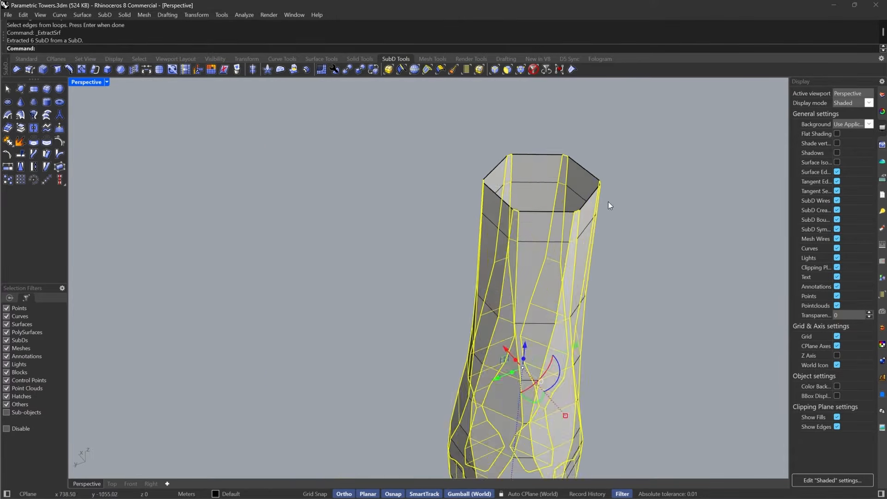
{"action": "right_click_drag", "start_coordinate": [608, 201], "coordinate": [548, 295]}
{"action": "left_click_drag", "start_coordinate": [514, 316], "coordinate": [395, 362]}
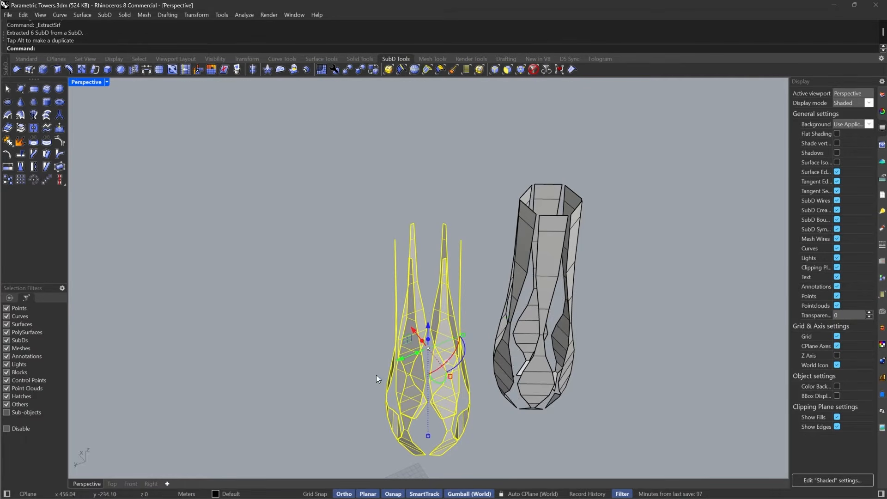
{"action": "key", "text": "Escape"}
{"action": "right_click_drag", "start_coordinate": [376, 375], "coordinate": [468, 344]}
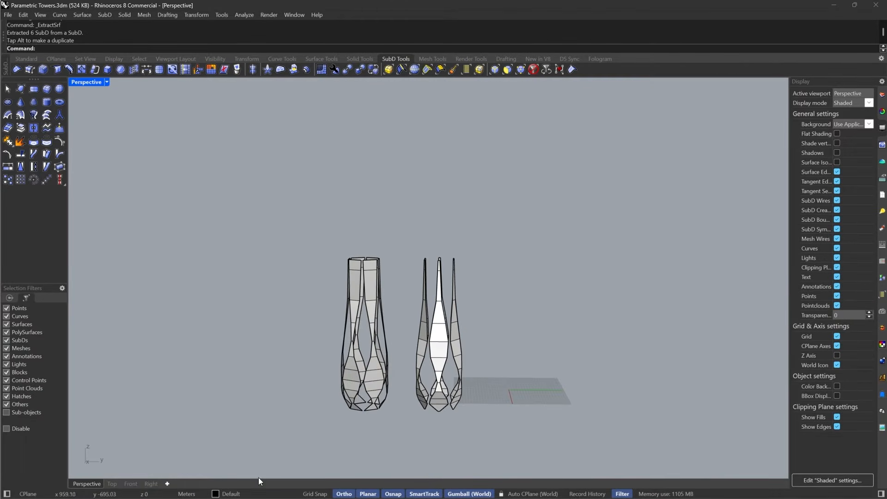
Step: In the Right view, split both sets of strips at their narrow waists by extracting the upper and lower face sections as separate SubDs
{"action": "left_click", "coordinate": [131, 483]}
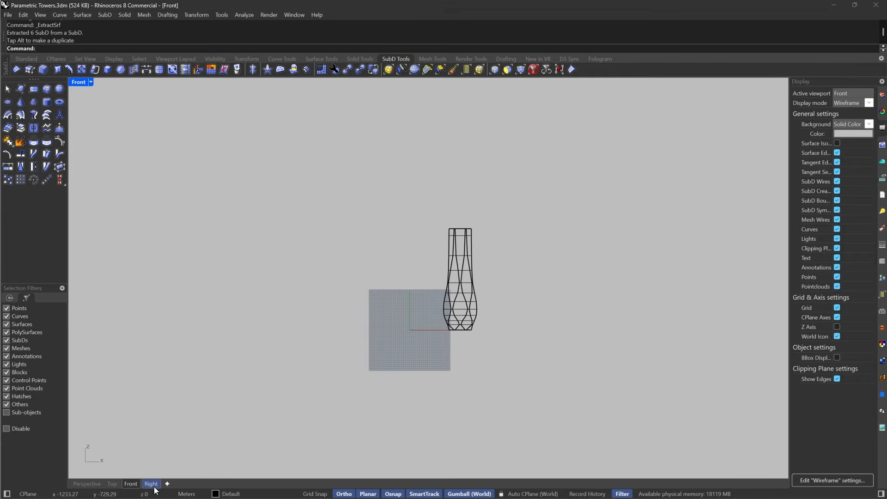
{"action": "left_click", "coordinate": [152, 483]}
{"action": "scroll", "coordinate": [473, 302], "scroll_direction": "up", "scroll_amount": 5}
{"action": "right_click_drag", "start_coordinate": [603, 221], "coordinate": [579, 223]}
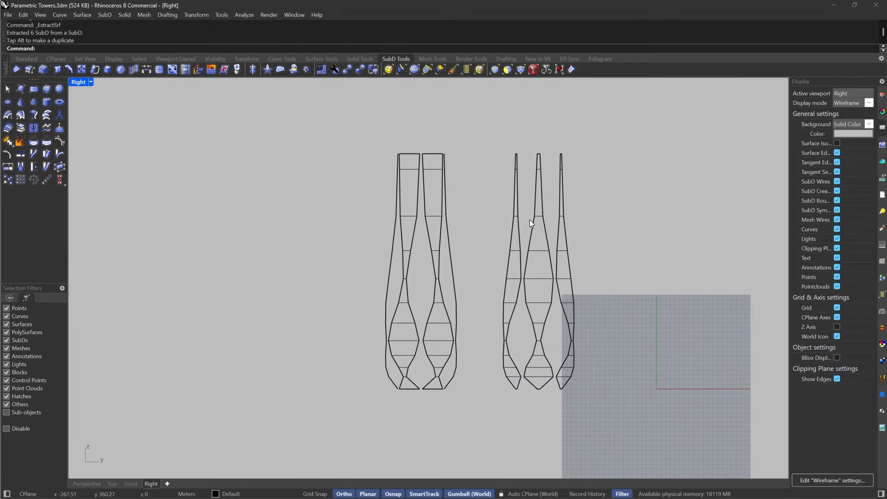
{"action": "left_click", "coordinate": [508, 69]}
{"action": "scroll", "coordinate": [396, 201], "scroll_direction": "up", "scroll_amount": 3}
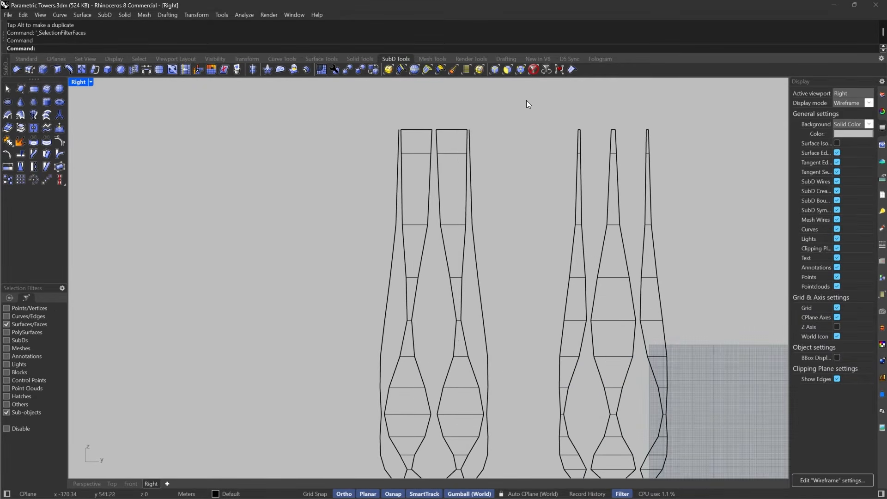
{"action": "left_click_drag", "start_coordinate": [526, 99], "coordinate": [339, 307]}
{"action": "scroll", "coordinate": [318, 313], "scroll_direction": "up", "scroll_amount": 6}
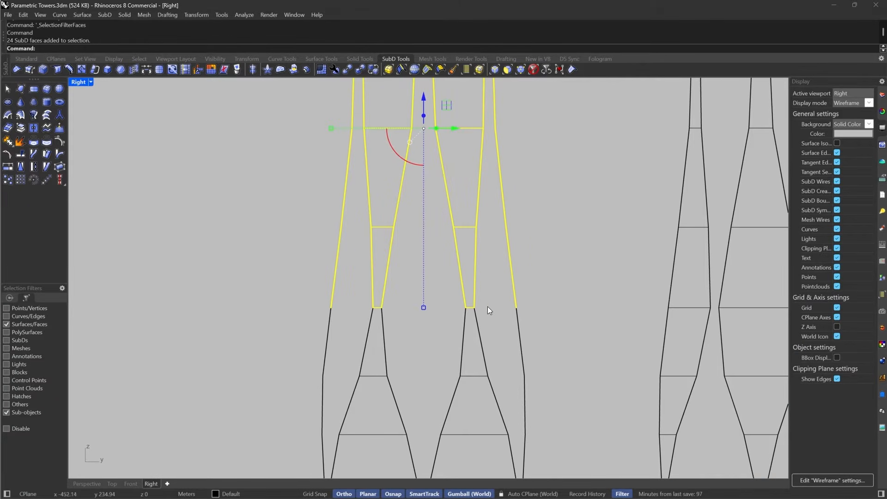
{"action": "scroll", "coordinate": [418, 252], "scroll_direction": "down", "scroll_amount": 8}
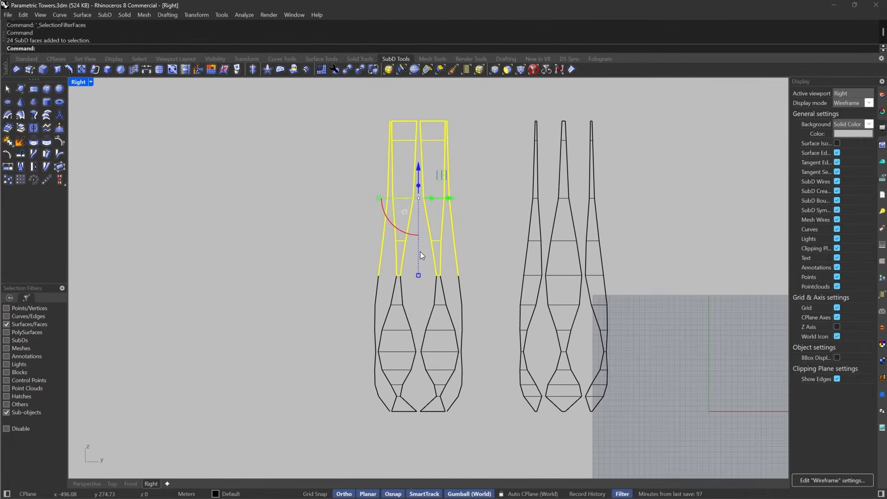
{"action": "scroll", "coordinate": [395, 433], "scroll_direction": "up", "scroll_amount": 10}
{"action": "left_click_drag", "start_coordinate": [629, 396], "coordinate": [223, 357]}
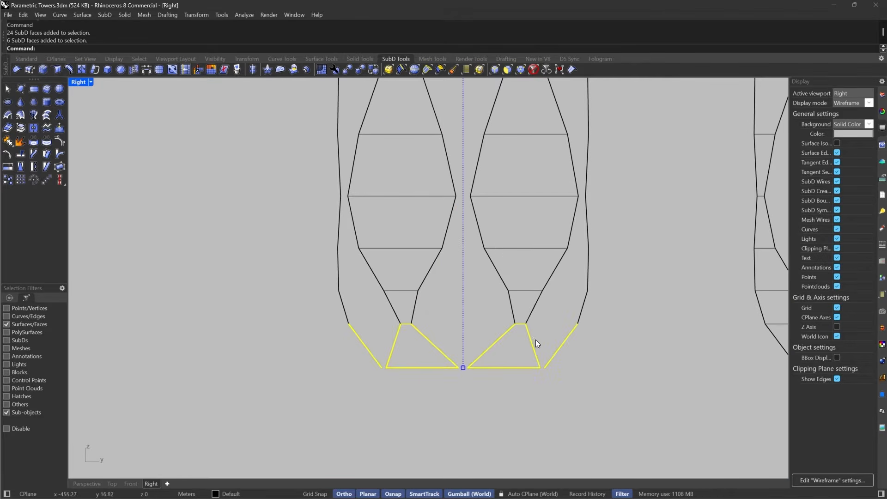
{"action": "scroll", "coordinate": [461, 348], "scroll_direction": "down", "scroll_amount": 5}
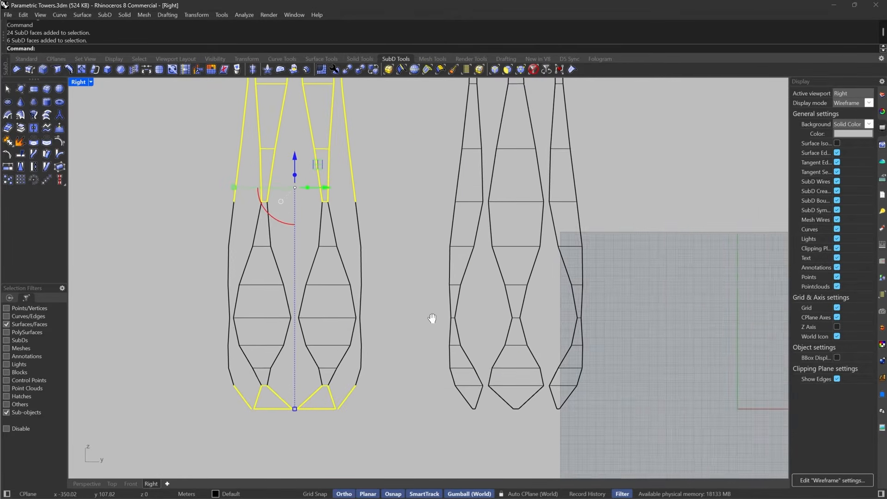
{"action": "left_click_drag", "start_coordinate": [410, 427], "coordinate": [387, 400]}
{"action": "scroll", "coordinate": [542, 275], "scroll_direction": "down", "scroll_amount": 4}
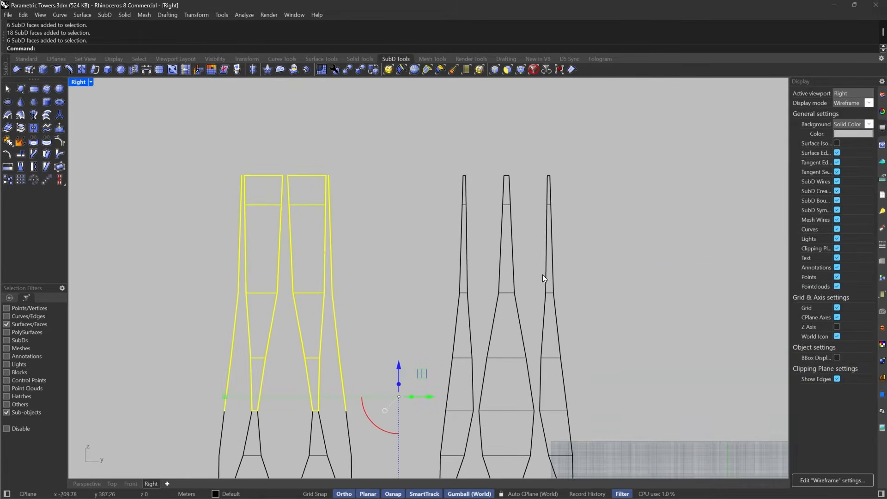
{"action": "left_click", "coordinate": [20, 130]}
{"action": "key", "text": "Escape"}
{"action": "right_click_drag", "start_coordinate": [341, 304], "coordinate": [323, 281]}
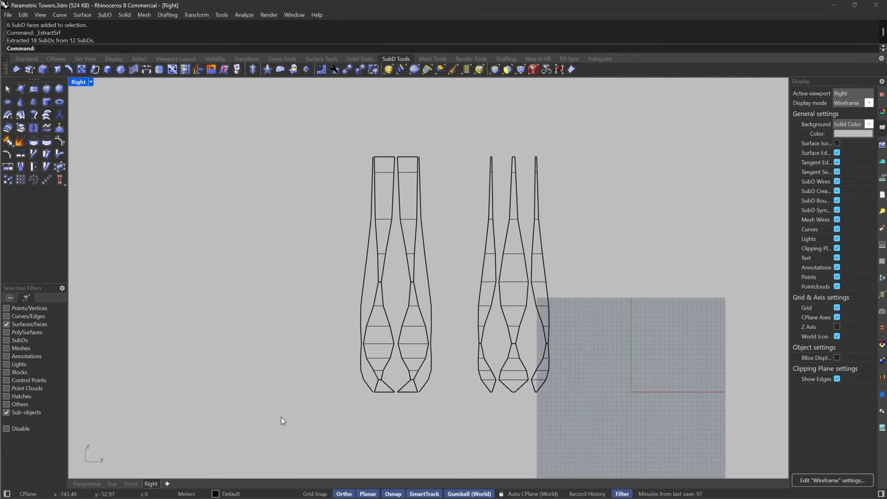
{"action": "left_click_drag", "start_coordinate": [281, 436], "coordinate": [670, 119]}
{"action": "right_click_drag", "start_coordinate": [557, 171], "coordinate": [574, 187]}
{"action": "key", "text": "Escape"}
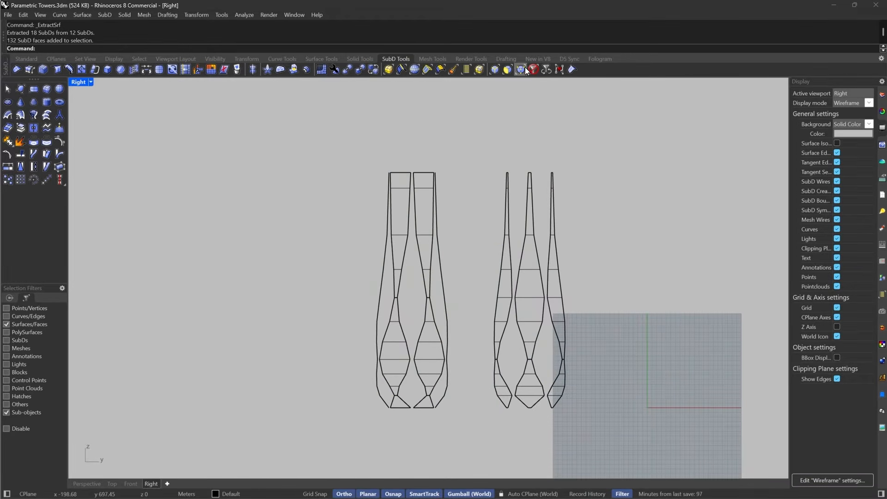
{"action": "left_click", "coordinate": [533, 70]}
{"action": "left_click_drag", "start_coordinate": [635, 147], "coordinate": [330, 446]}
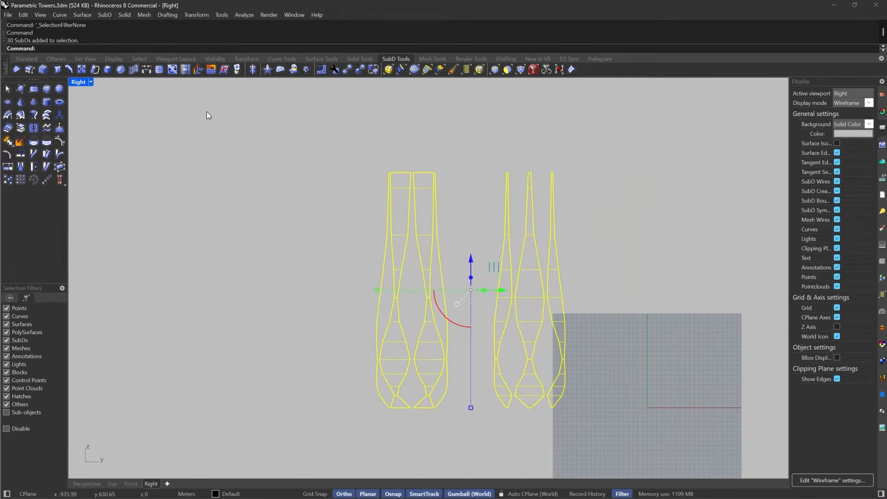
{"action": "left_click", "coordinate": [118, 70]}
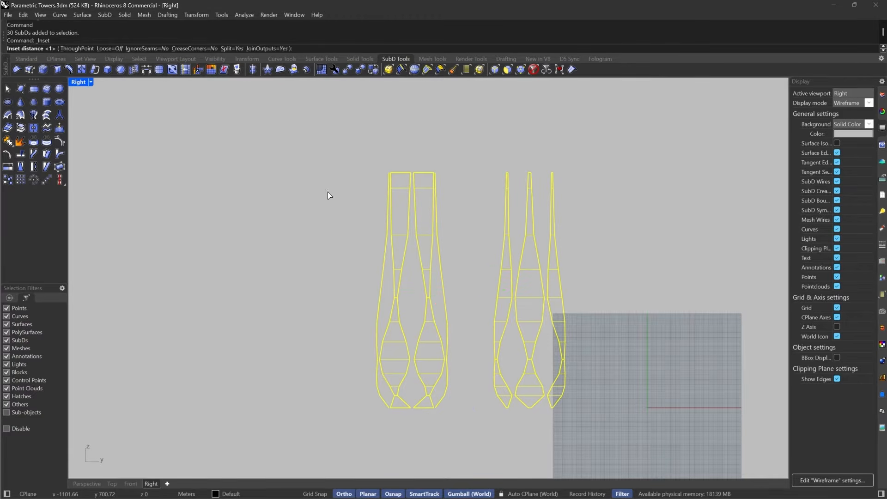
Step: Examine the face inset preview at the narrow waists, lower ends and thin top tips of the strips
{"action": "scroll", "coordinate": [442, 258], "scroll_direction": "up", "scroll_amount": 6}
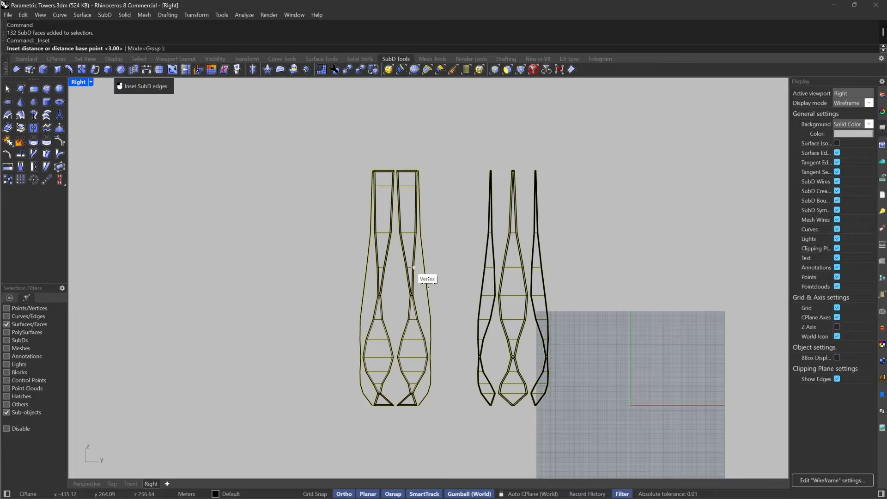
{"action": "scroll", "coordinate": [419, 301], "scroll_direction": "up", "scroll_amount": 16}
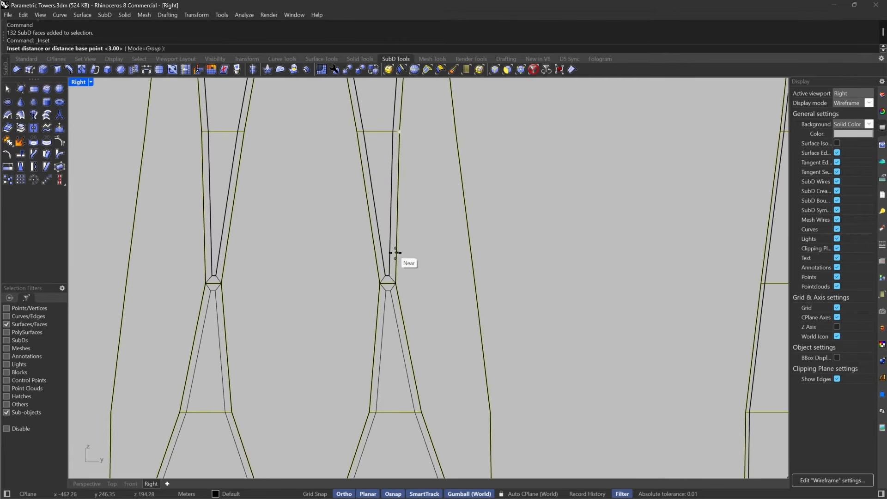
{"action": "scroll", "coordinate": [395, 253], "scroll_direction": "up", "scroll_amount": 6}
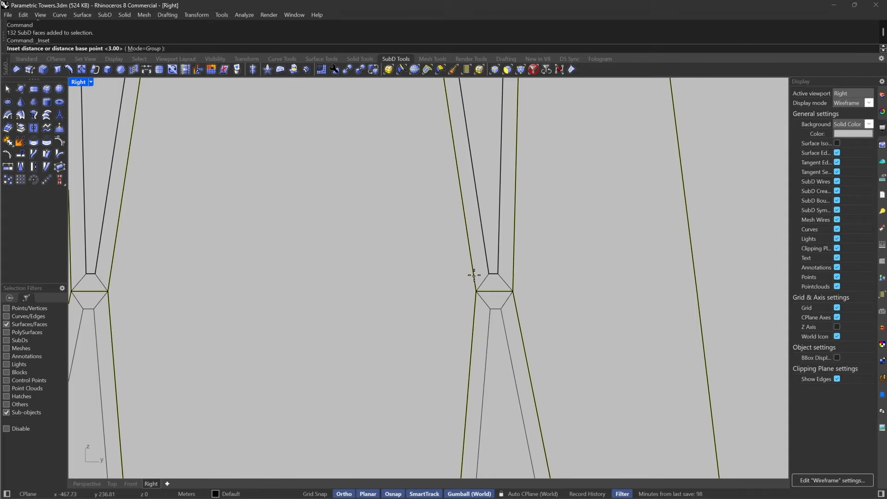
{"action": "scroll", "coordinate": [493, 281], "scroll_direction": "down", "scroll_amount": 10}
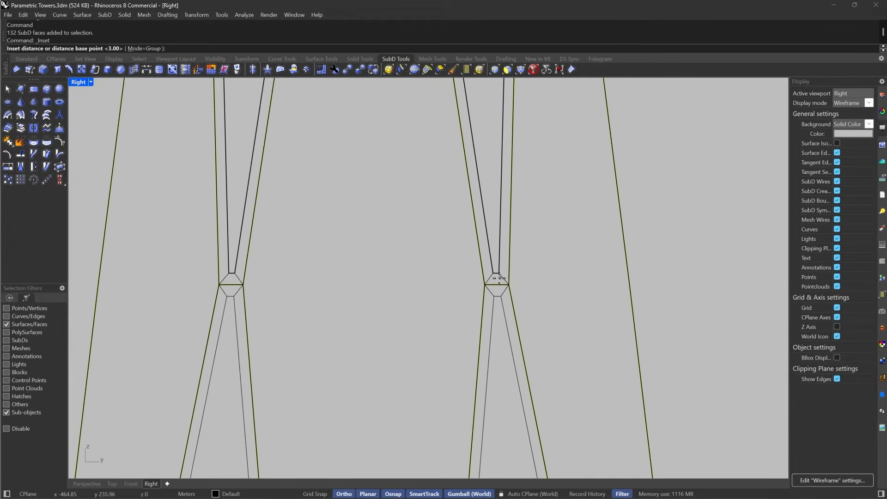
{"action": "right_click_drag", "start_coordinate": [475, 156], "coordinate": [460, 259]}
{"action": "right_click_drag", "start_coordinate": [569, 394], "coordinate": [539, 266]}
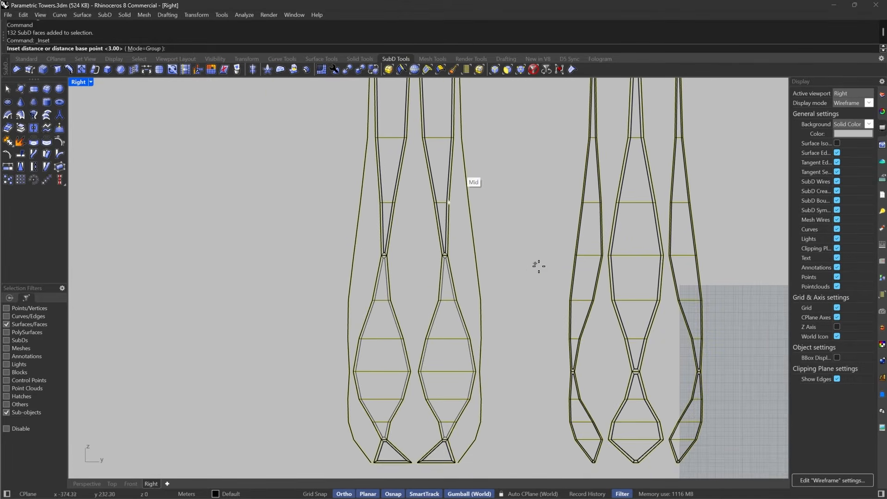
{"action": "right_click_drag", "start_coordinate": [648, 89], "coordinate": [520, 299]}
{"action": "scroll", "coordinate": [519, 299], "scroll_direction": "up", "scroll_amount": 8}
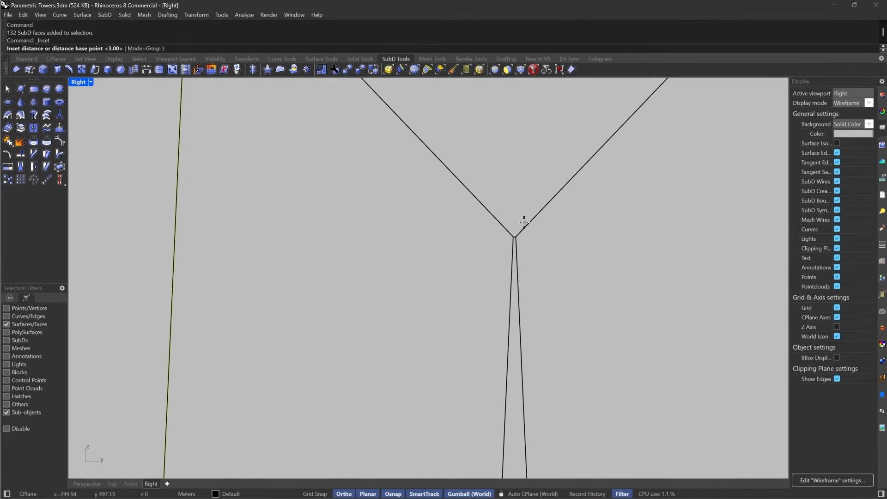
Step: Inset all the selected strip faces in Group mode by a distance of 2 m
{"action": "type", "text": "2.5"}
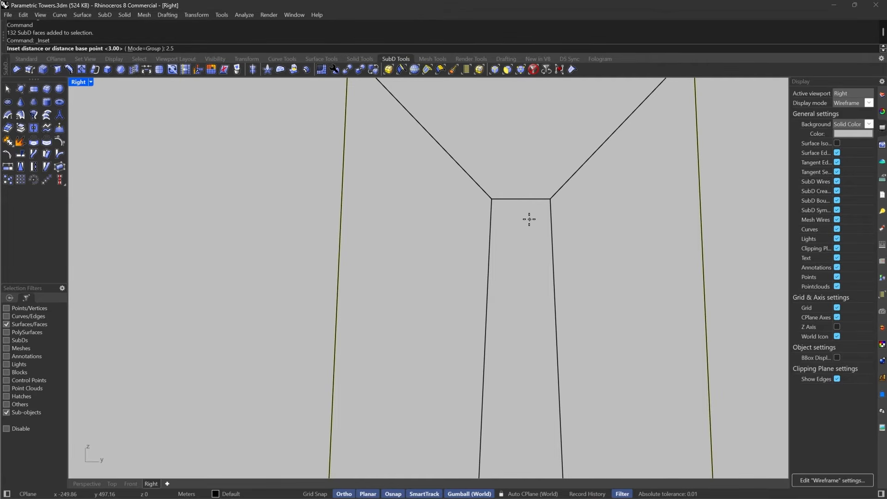
{"action": "key", "text": "BackSpace"}
{"action": "key", "text": "BackSpace"}
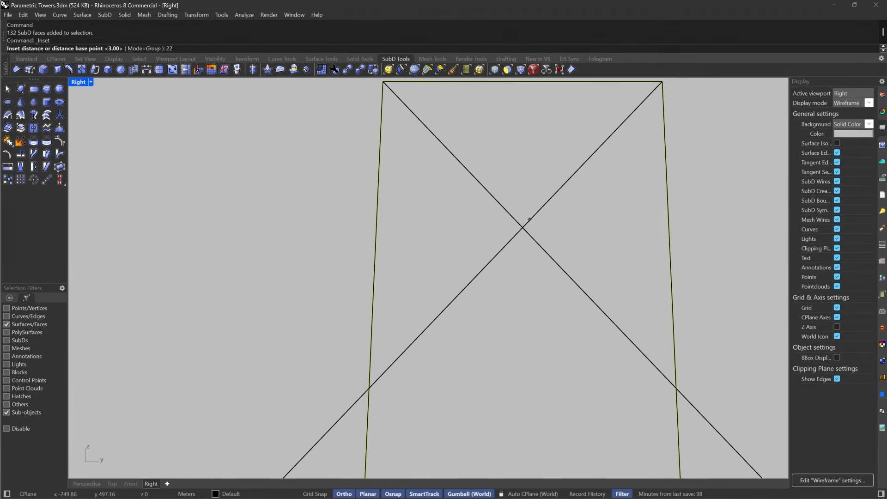
{"action": "scroll", "coordinate": [530, 219], "scroll_direction": "down", "scroll_amount": 8}
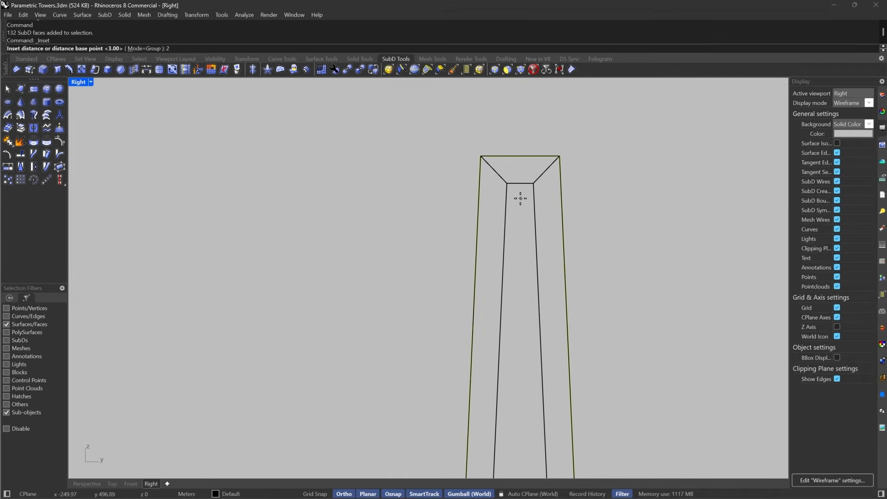
{"action": "right_click_drag", "start_coordinate": [556, 212], "coordinate": [564, 187]}
{"action": "scroll", "coordinate": [564, 188], "scroll_direction": "down", "scroll_amount": 8}
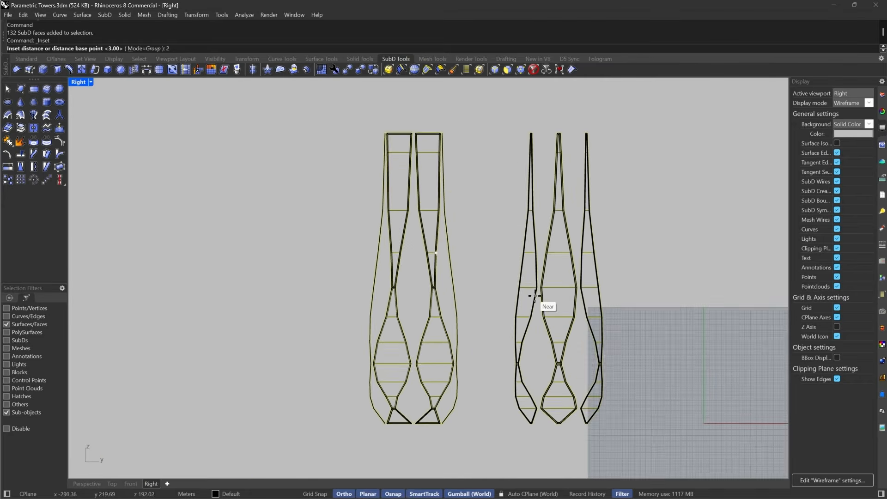
{"action": "scroll", "coordinate": [577, 406], "scroll_direction": "up", "scroll_amount": 10}
{"action": "key", "text": "Return"}
{"action": "scroll", "coordinate": [568, 336], "scroll_direction": "down", "scroll_amount": 3}
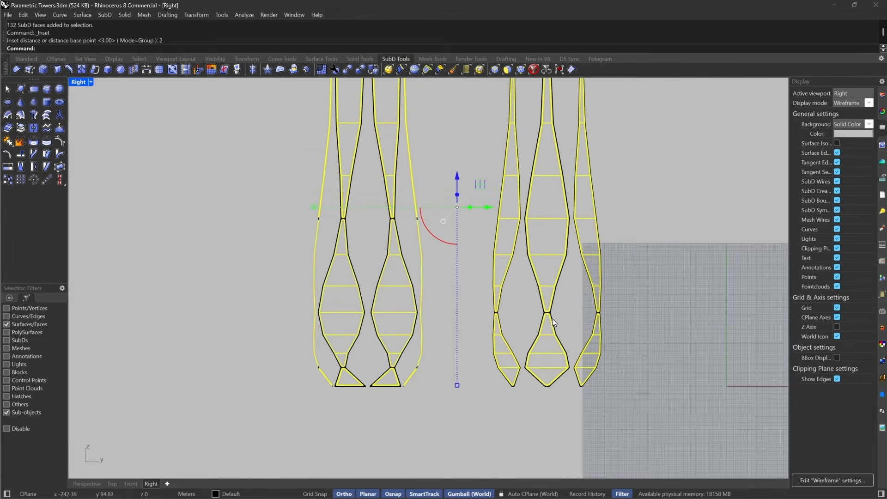
Step: Extract the inner faces of the inset from all strip pieces as separate SubDs and clear the selection
{"action": "right_click_drag", "start_coordinate": [553, 318], "coordinate": [522, 348]}
{"action": "scroll", "coordinate": [522, 348], "scroll_direction": "down", "scroll_amount": 3}
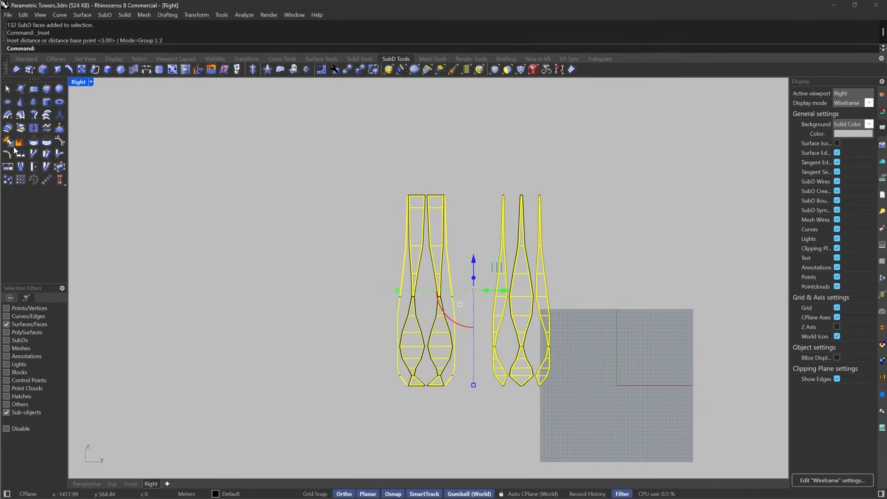
{"action": "left_click", "coordinate": [14, 130]}
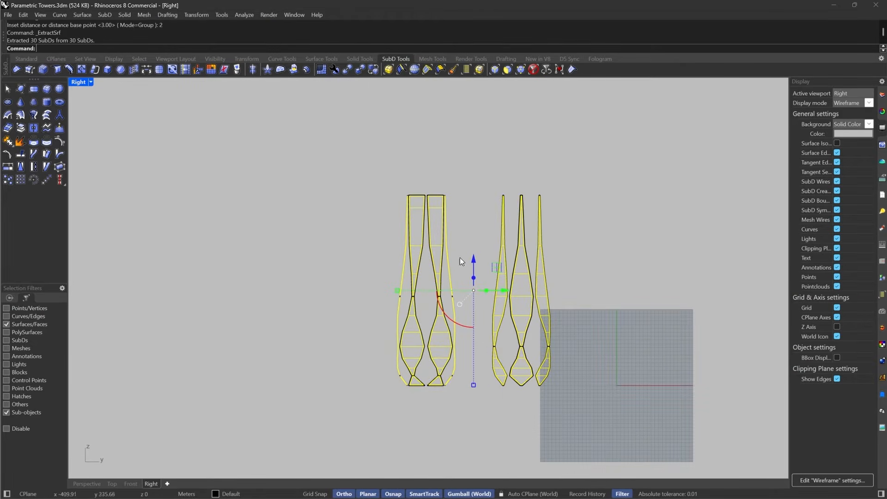
{"action": "scroll", "coordinate": [462, 259], "scroll_direction": "down", "scroll_amount": 3}
{"action": "scroll", "coordinate": [550, 288], "scroll_direction": "up", "scroll_amount": 2}
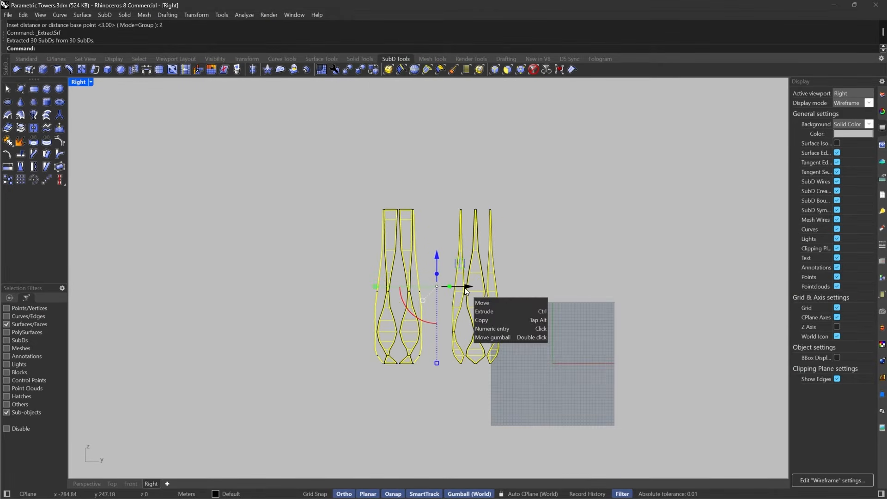
{"action": "key", "text": "Escape"}
{"action": "scroll", "coordinate": [464, 288], "scroll_direction": "up", "scroll_amount": 2}
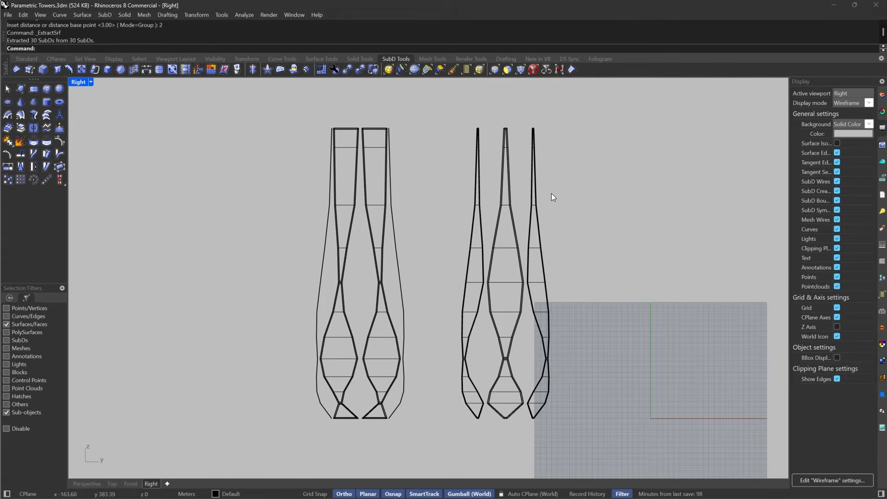
Step: Select all vertices of both strip sets, remove their creases and switch the SubD display to smooth
{"action": "scroll", "coordinate": [501, 120], "scroll_direction": "up", "scroll_amount": 4}
{"action": "left_click", "coordinate": [495, 103]}
{"action": "scroll", "coordinate": [534, 193], "scroll_direction": "down", "scroll_amount": 4}
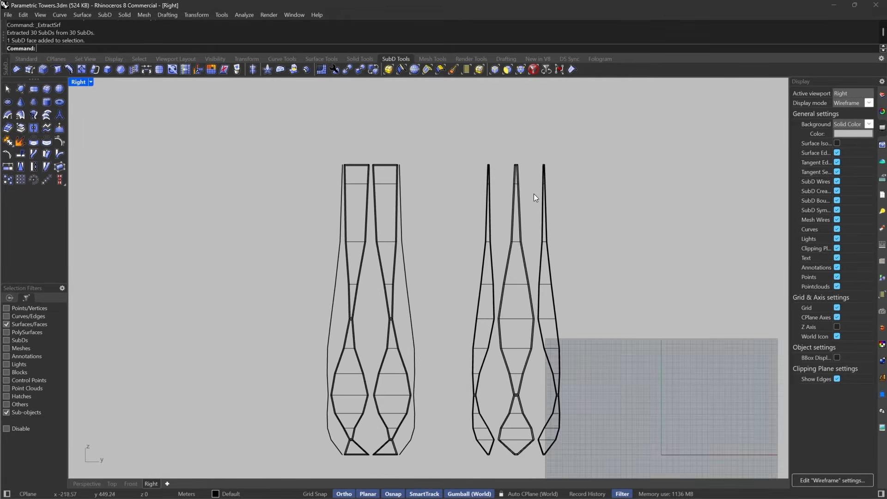
{"action": "scroll", "coordinate": [534, 193], "scroll_direction": "down", "scroll_amount": 2}
{"action": "left_click", "coordinate": [520, 70]}
{"action": "left_click_drag", "start_coordinate": [342, 128], "coordinate": [662, 432]}
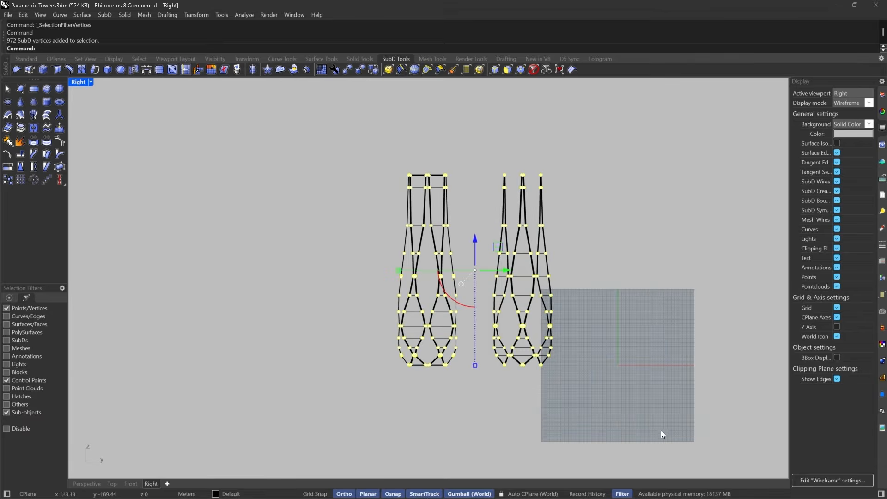
{"action": "scroll", "coordinate": [587, 402], "scroll_direction": "up", "scroll_amount": 10}
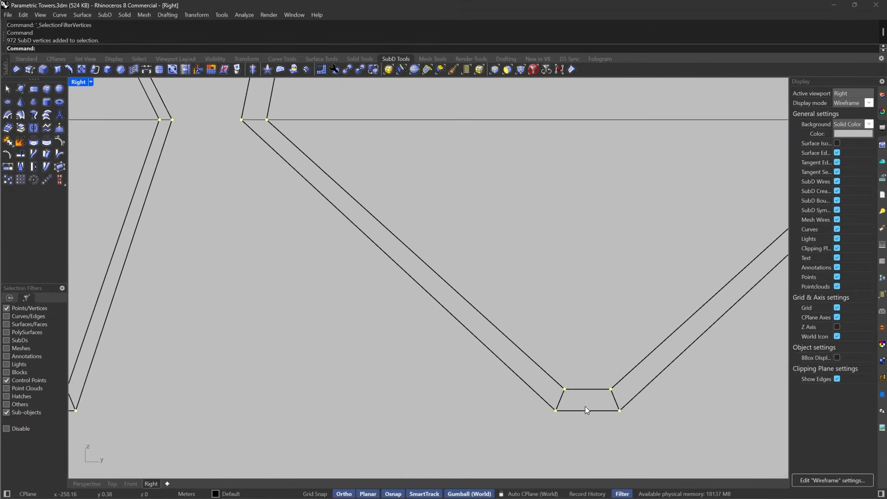
{"action": "scroll", "coordinate": [586, 409], "scroll_direction": "down", "scroll_amount": 6}
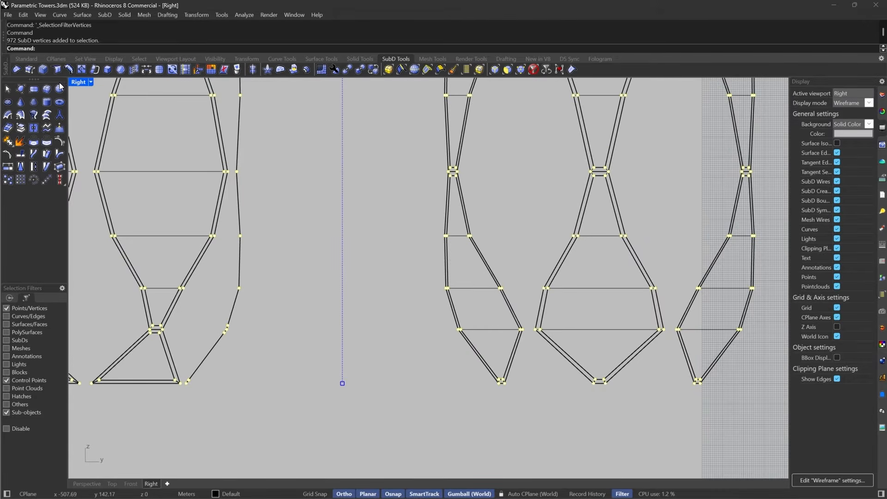
{"action": "left_click", "coordinate": [19, 69]}
{"action": "key", "text": "Tab"}
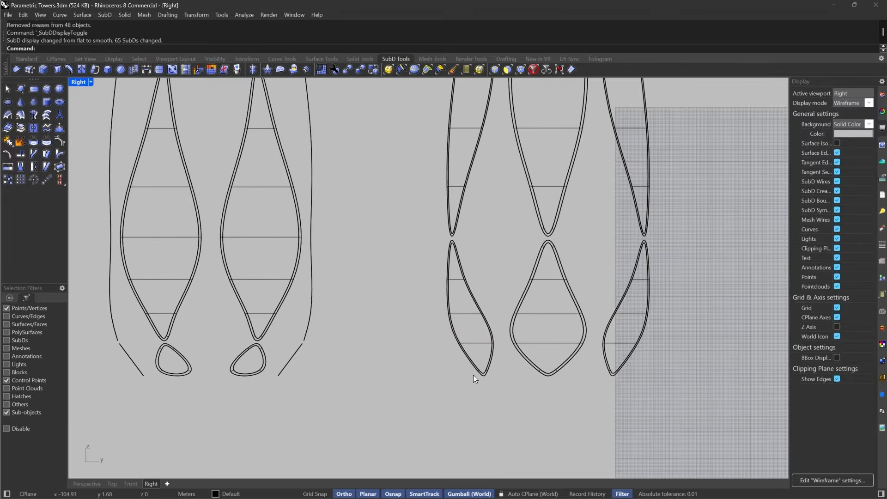
{"action": "scroll", "coordinate": [485, 373], "scroll_direction": "down", "scroll_amount": 3}
{"action": "scroll", "coordinate": [517, 306], "scroll_direction": "up", "scroll_amount": 5}
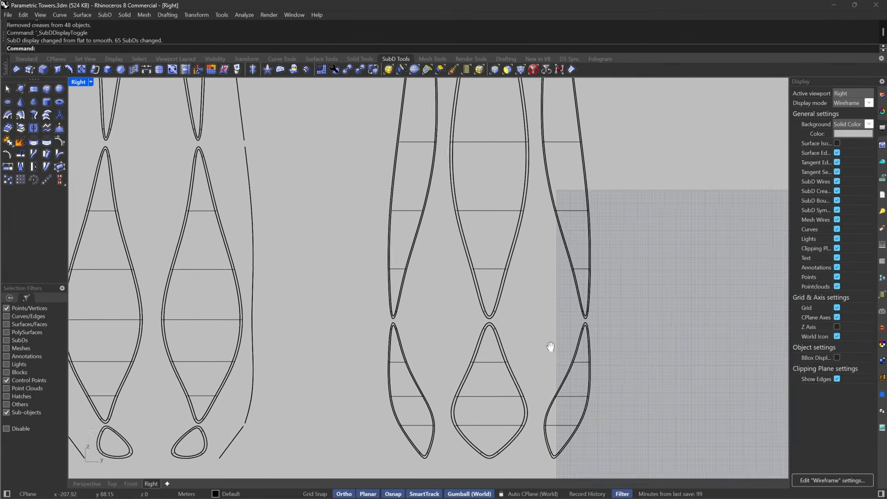
Step: Reset the selection filter to whole objects and select the frame SubDs above and below the waists in the strip set nearest the grid
{"action": "left_click", "coordinate": [533, 71]}
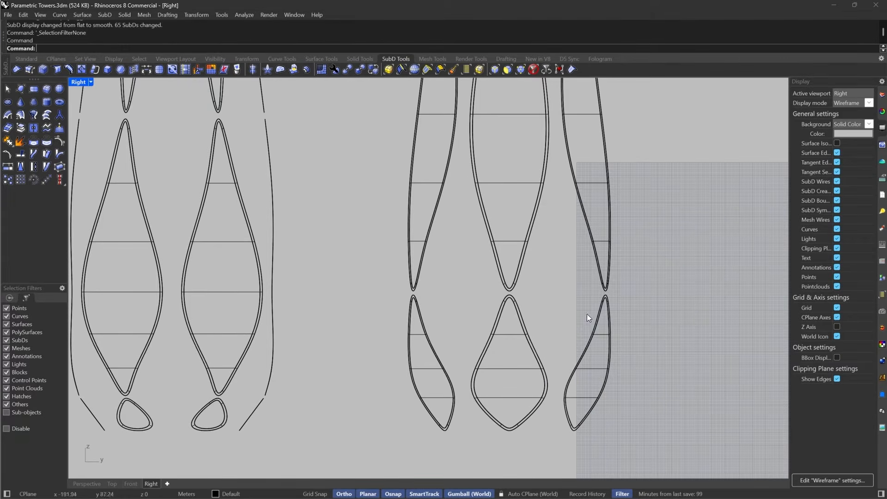
{"action": "scroll", "coordinate": [610, 296], "scroll_direction": "up", "scroll_amount": 3}
{"action": "right_click_drag", "start_coordinate": [647, 231], "coordinate": [670, 259]}
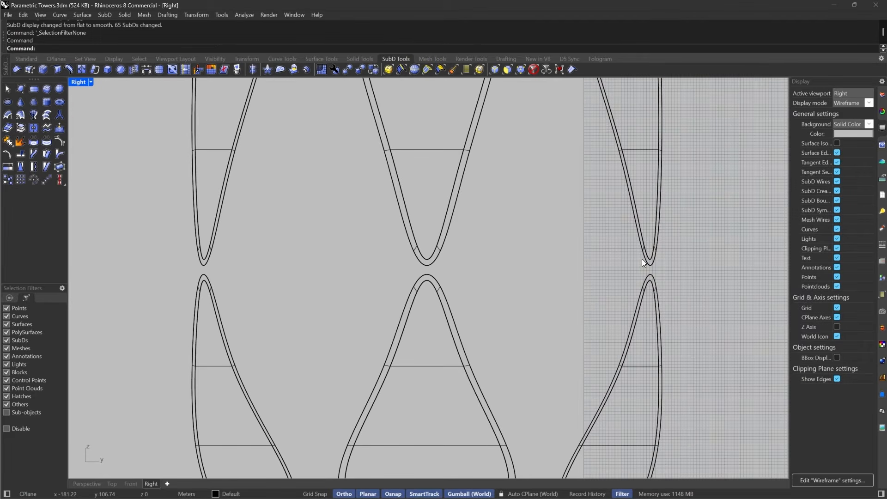
{"action": "left_click", "coordinate": [642, 259]}
{"action": "left_click", "coordinate": [673, 268]}
{"action": "scroll", "coordinate": [656, 264], "scroll_direction": "up", "scroll_amount": 6}
{"action": "left_click_drag", "start_coordinate": [662, 269], "coordinate": [176, 287]}
{"action": "left_click_drag", "start_coordinate": [676, 259], "coordinate": [198, 288], "text": "shift"}
{"action": "right_click_drag", "start_coordinate": [212, 289], "coordinate": [832, 299]}
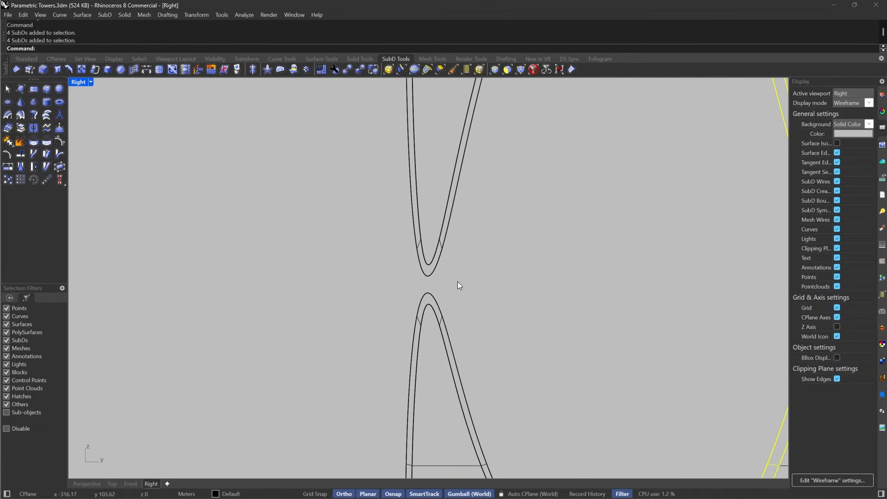
{"action": "left_click_drag", "start_coordinate": [458, 282], "coordinate": [415, 289], "text": "shift"}
{"action": "scroll", "coordinate": [439, 290], "scroll_direction": "down", "scroll_amount": 5}
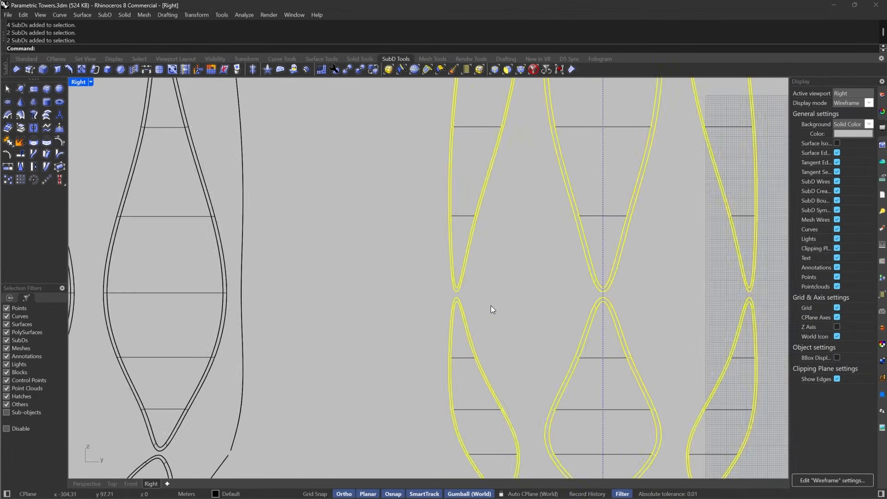
Step: Add the middle and bottom frame SubDs around the low waists of the strip set farther from the grid to the selection
{"action": "right_click_drag", "start_coordinate": [184, 352], "coordinate": [361, 409]}
{"action": "scroll", "coordinate": [526, 345], "scroll_direction": "up", "scroll_amount": 6}
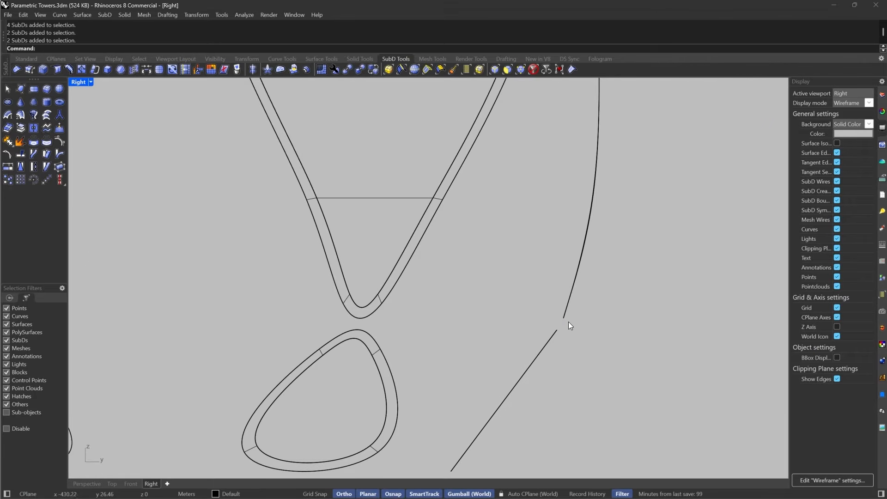
{"action": "left_click_drag", "start_coordinate": [529, 329], "coordinate": [268, 334]}
{"action": "right_click_drag", "start_coordinate": [298, 346], "coordinate": [439, 340]}
{"action": "scroll", "coordinate": [596, 351], "scroll_direction": "down", "scroll_amount": 4}
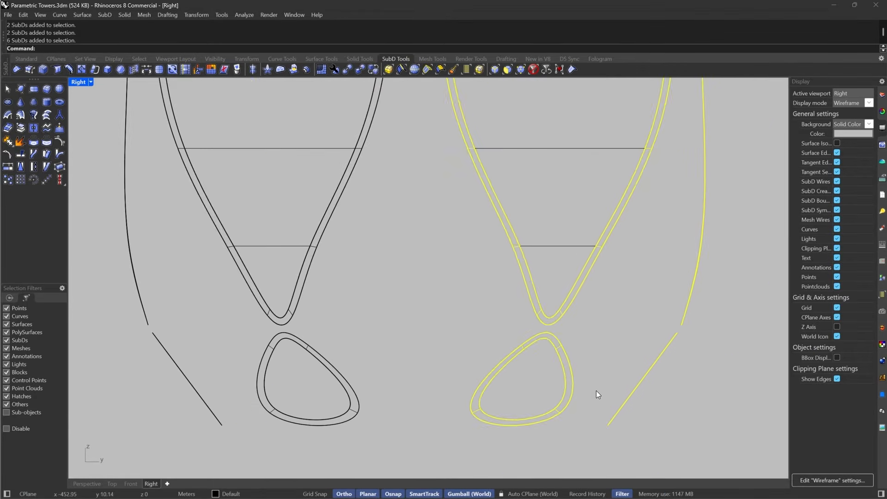
{"action": "right_click_drag", "start_coordinate": [287, 328], "coordinate": [415, 333]}
{"action": "scroll", "coordinate": [411, 330], "scroll_direction": "up", "scroll_amount": 7}
{"action": "left_click_drag", "start_coordinate": [488, 318], "coordinate": [82, 356]}
Step: Add the tall upper frame SubDs of the strip set farther from the grid to the selection
{"action": "scroll", "coordinate": [418, 370], "scroll_direction": "down", "scroll_amount": 5}
{"action": "scroll", "coordinate": [469, 189], "scroll_direction": "down", "scroll_amount": 4}
{"action": "scroll", "coordinate": [495, 265], "scroll_direction": "up", "scroll_amount": 5}
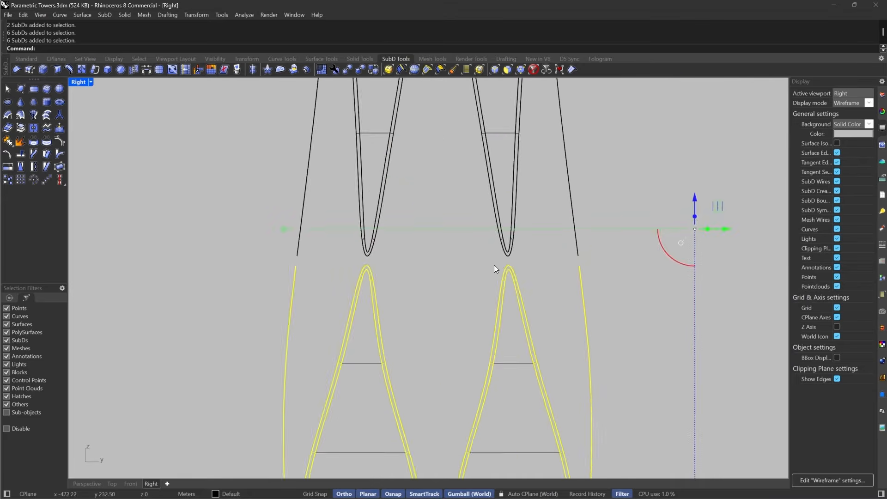
{"action": "scroll", "coordinate": [573, 310], "scroll_direction": "down", "scroll_amount": 3}
{"action": "scroll", "coordinate": [559, 300], "scroll_direction": "down", "scroll_amount": 3}
{"action": "scroll", "coordinate": [548, 183], "scroll_direction": "up", "scroll_amount": 5}
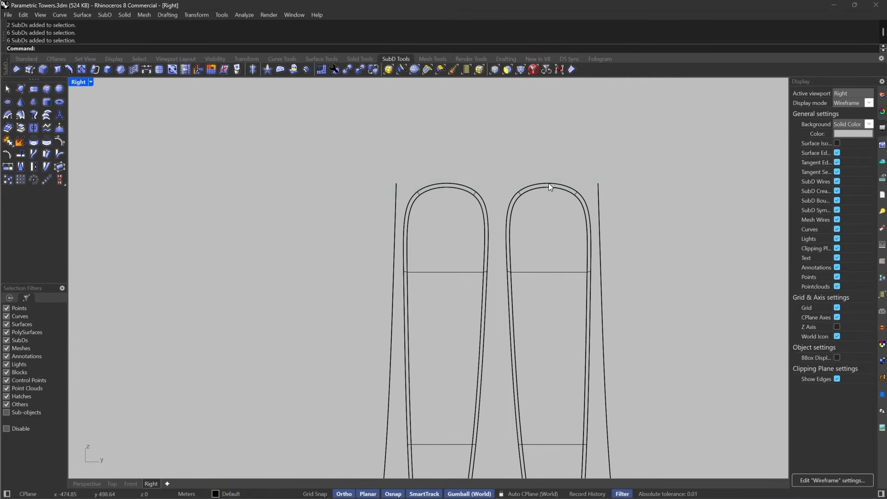
{"action": "left_click_drag", "start_coordinate": [674, 124], "coordinate": [297, 186]}
{"action": "scroll", "coordinate": [305, 315], "scroll_direction": "down", "scroll_amount": 3}
{"action": "scroll", "coordinate": [440, 401], "scroll_direction": "down", "scroll_amount": 2}
{"action": "scroll", "coordinate": [436, 333], "scroll_direction": "up", "scroll_amount": 3}
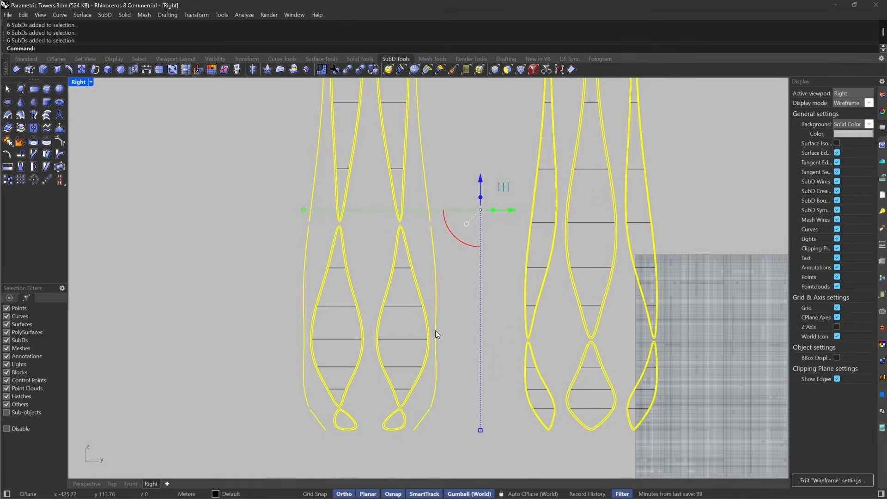
Step: Join the selected frame SubDs with SubDJoinedEdges set to Smooth and SubDSymmetry set to Preserve
{"action": "key", "text": "ctrl+j"}
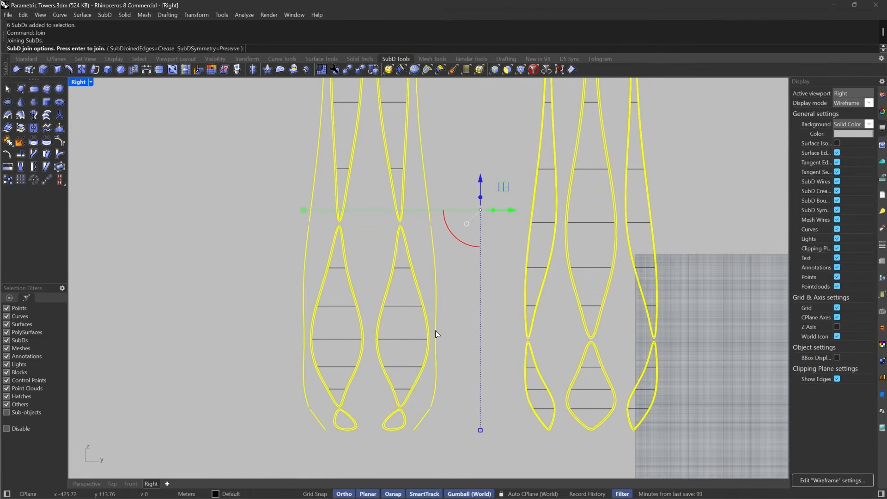
{"action": "left_click", "coordinate": [142, 49]}
{"action": "key", "text": "Return"}
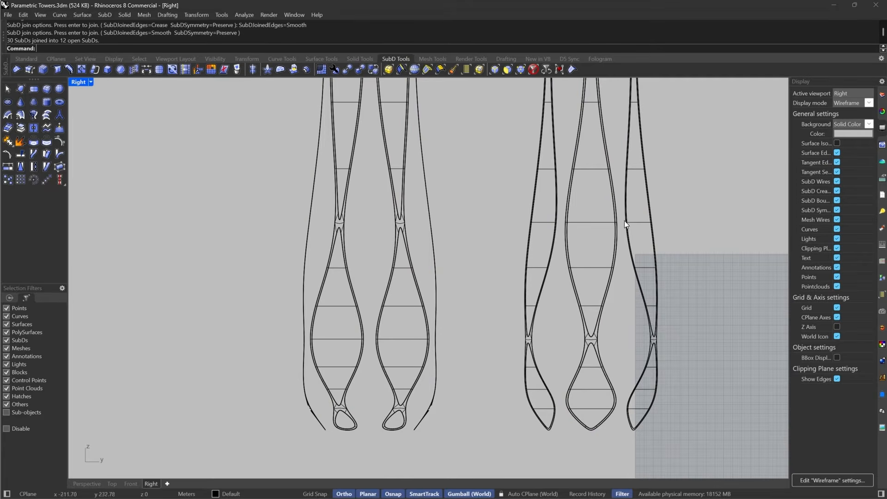
Step: Move the separate group of tower SubDs horizontally along Y onto the other group so both interlock into one tower
{"action": "scroll", "coordinate": [644, 307], "scroll_direction": "down", "scroll_amount": 3}
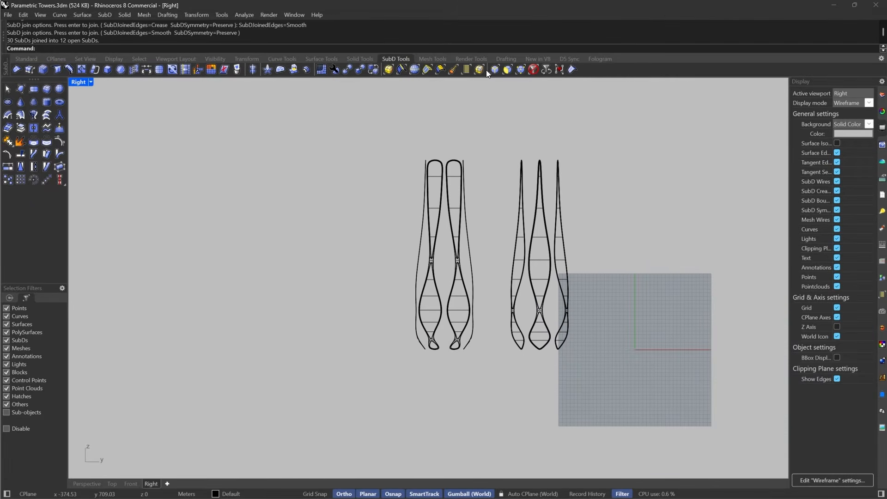
{"action": "left_click", "coordinate": [531, 70]}
{"action": "left_click", "coordinate": [540, 280]}
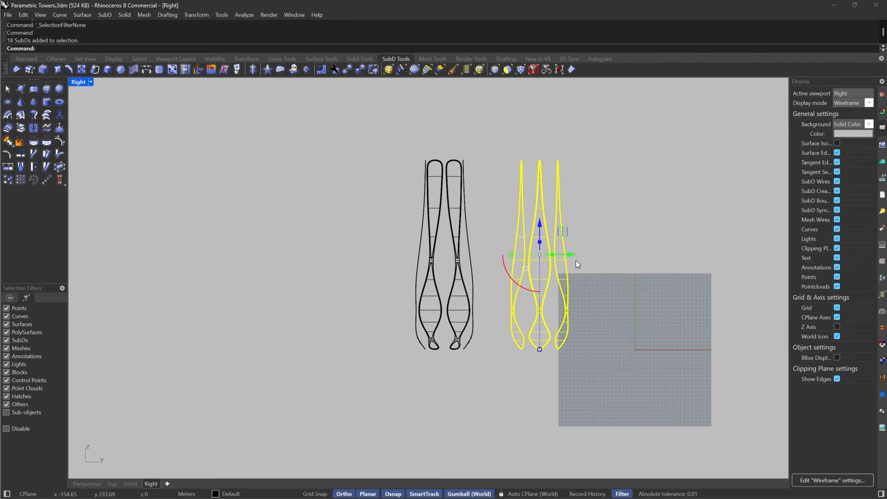
{"action": "left_click_drag", "start_coordinate": [577, 264], "coordinate": [510, 272]}
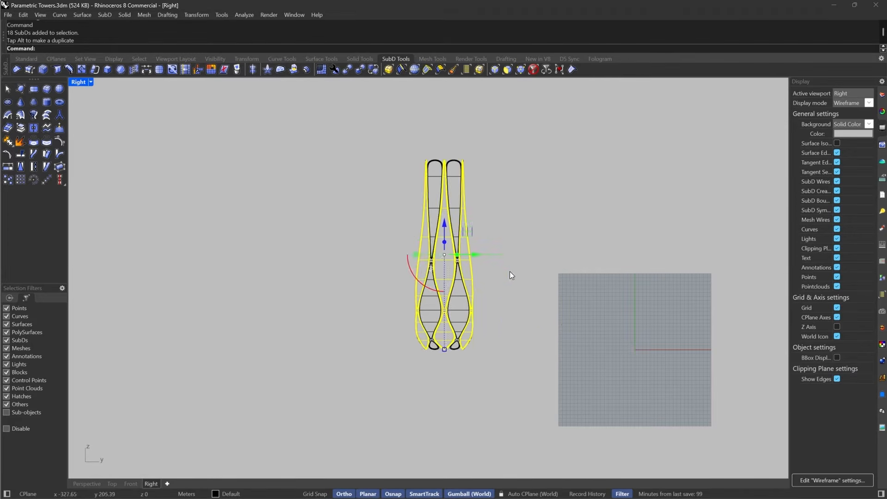
{"action": "scroll", "coordinate": [437, 151], "scroll_direction": "up", "scroll_amount": 6}
{"action": "key", "text": "Escape"}
Step: Try to join all frame SubDs reaching the tower's top rim, selected in flat display, with SubDJoinedEdges set to Smooth
{"action": "key", "text": "Tab"}
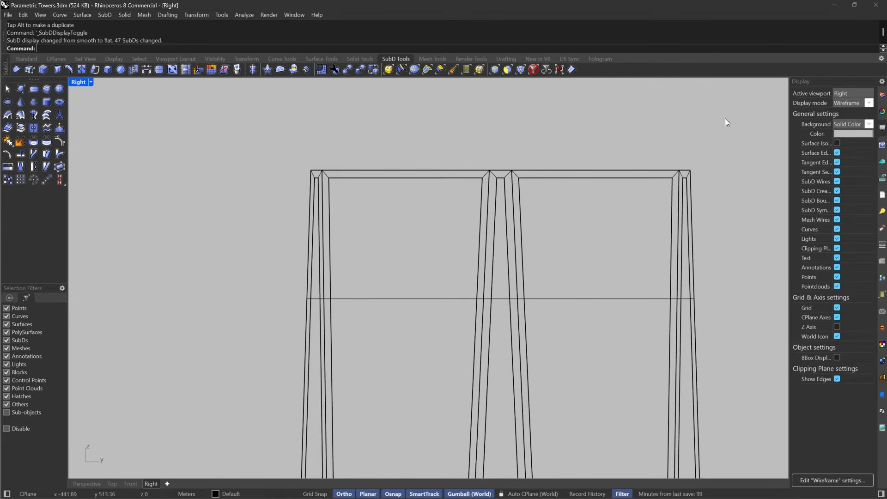
{"action": "left_click_drag", "start_coordinate": [734, 110], "coordinate": [249, 175]}
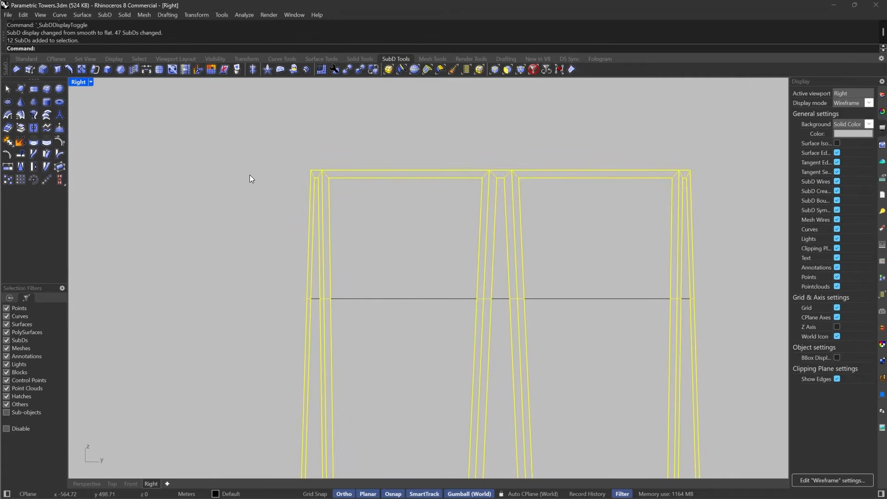
{"action": "left_click", "coordinate": [86, 484]}
{"action": "right_click_drag", "start_coordinate": [333, 365], "coordinate": [446, 298]}
{"action": "scroll", "coordinate": [356, 275], "scroll_direction": "up", "scroll_amount": 7}
{"action": "scroll", "coordinate": [376, 281], "scroll_direction": "up", "scroll_amount": 8}
{"action": "scroll", "coordinate": [455, 287], "scroll_direction": "down", "scroll_amount": 6}
{"action": "scroll", "coordinate": [505, 285], "scroll_direction": "up", "scroll_amount": 2}
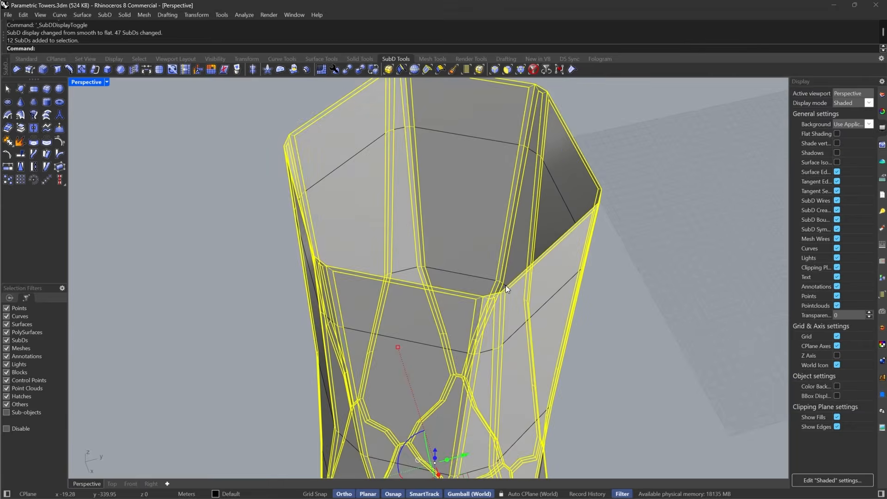
{"action": "scroll", "coordinate": [505, 285], "scroll_direction": "up", "scroll_amount": 2}
{"action": "type", "text": "join"}
{"action": "key", "text": "Return"}
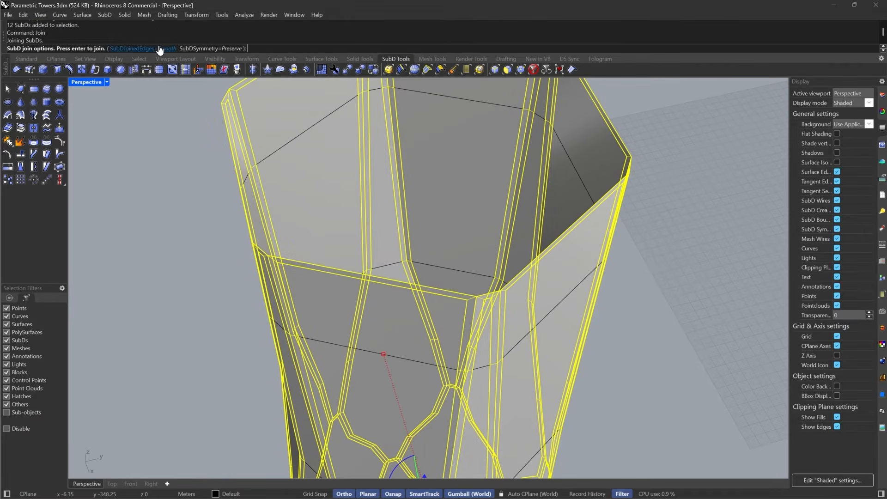
{"action": "key", "text": "Return"}
{"action": "key", "text": "Tab"}
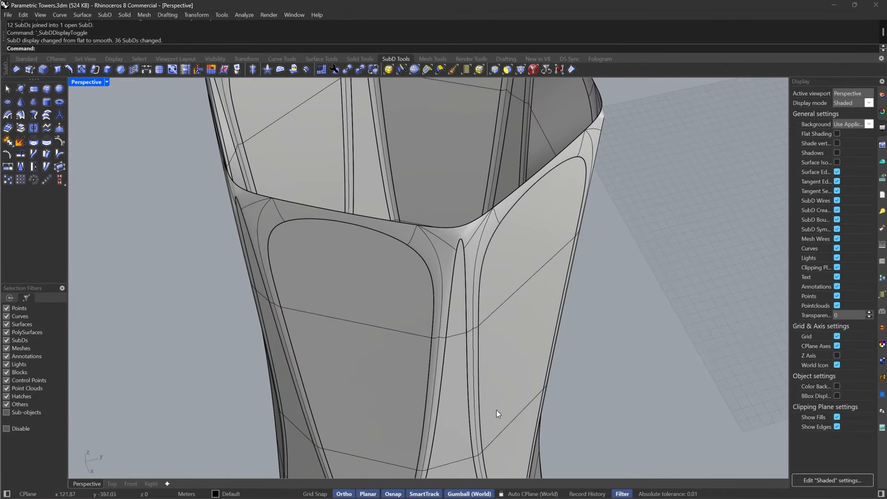
Step: Set the perspective view to Rendered display and examine the joined frame along the tower's height
{"action": "left_click", "coordinate": [106, 82]}
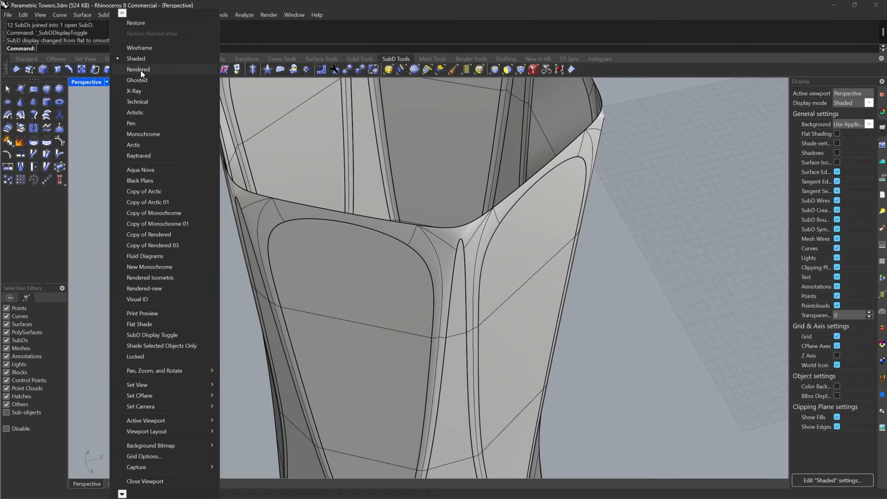
{"action": "left_click", "coordinate": [140, 70]}
{"action": "scroll", "coordinate": [486, 245], "scroll_direction": "down", "scroll_amount": 8}
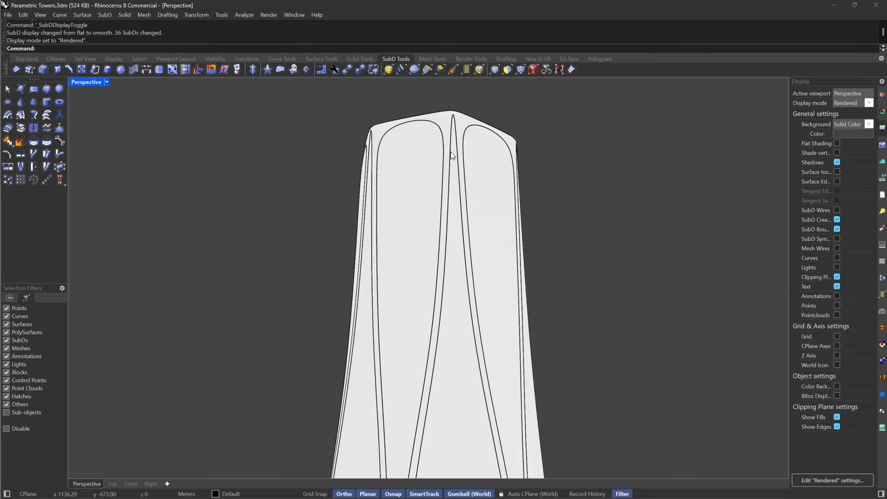
{"action": "right_click_drag", "start_coordinate": [474, 268], "coordinate": [401, 340]}
{"action": "right_click_drag", "start_coordinate": [465, 245], "coordinate": [470, 264]}
{"action": "scroll", "coordinate": [453, 217], "scroll_direction": "down", "scroll_amount": 6}
{"action": "scroll", "coordinate": [453, 311], "scroll_direction": "up", "scroll_amount": 6}
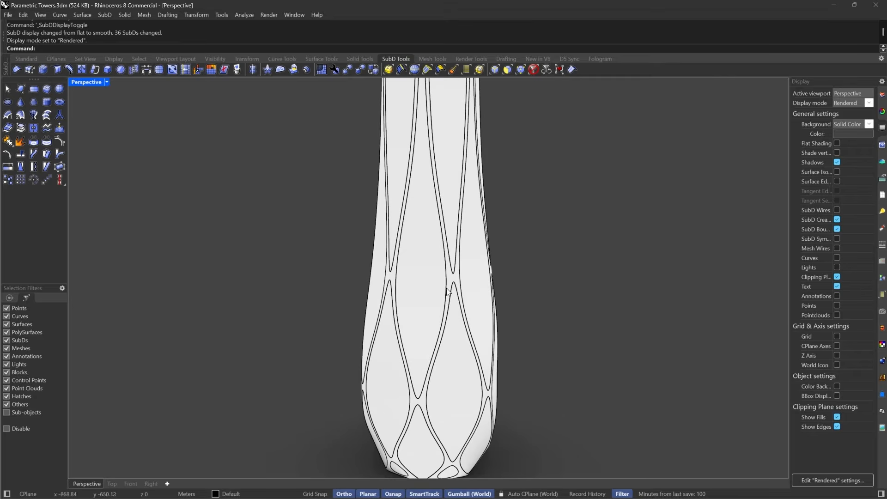
{"action": "scroll", "coordinate": [448, 292], "scroll_direction": "down", "scroll_amount": 2}
{"action": "scroll", "coordinate": [457, 293], "scroll_direction": "up", "scroll_amount": 8}
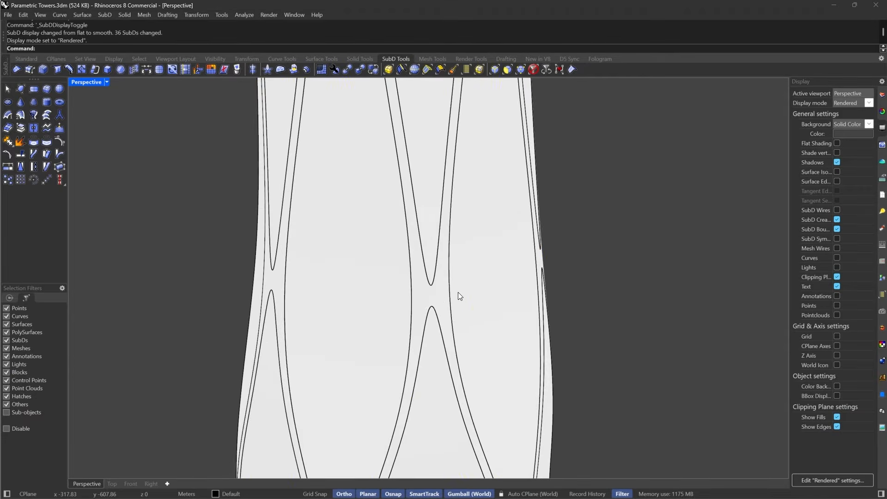
Step: Undo the smooth join of the frame SubDs
{"action": "key", "text": "ctrl+z"}
{"action": "scroll", "coordinate": [458, 293], "scroll_direction": "down", "scroll_amount": 5}
{"action": "key", "text": "Escape"}
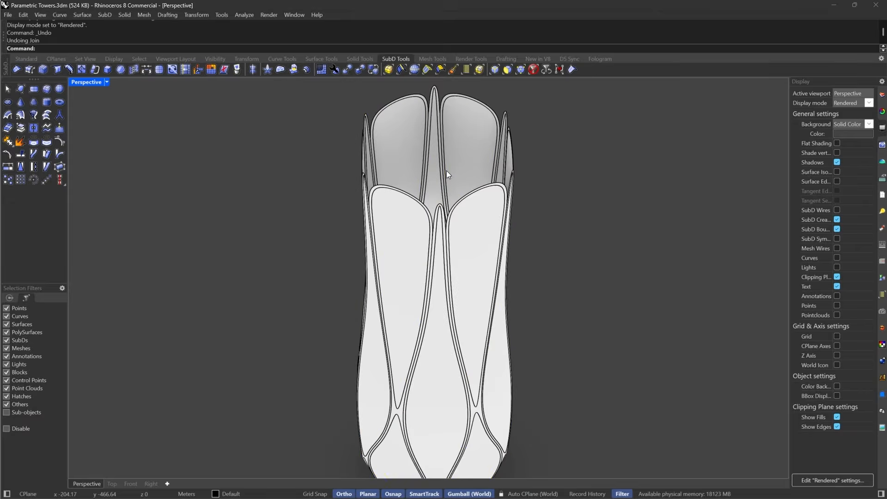
Step: Join all frame SubDs reaching the top rim, selected in flat display from the front, with SubDJoinedEdges set to Crease, and restore smooth display
{"action": "scroll", "coordinate": [441, 189], "scroll_direction": "up", "scroll_amount": 3}
{"action": "left_click", "coordinate": [115, 483]}
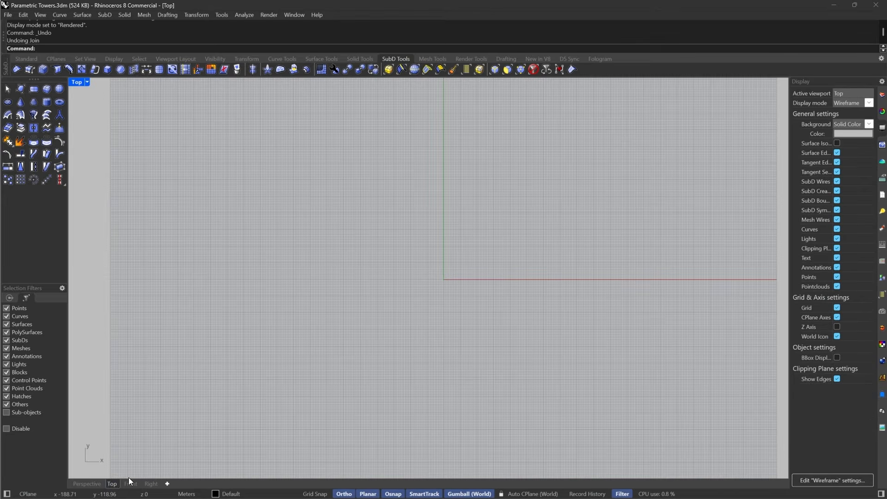
{"action": "left_click", "coordinate": [131, 484]}
{"action": "scroll", "coordinate": [444, 238], "scroll_direction": "up", "scroll_amount": 5}
{"action": "key", "text": "Tab"}
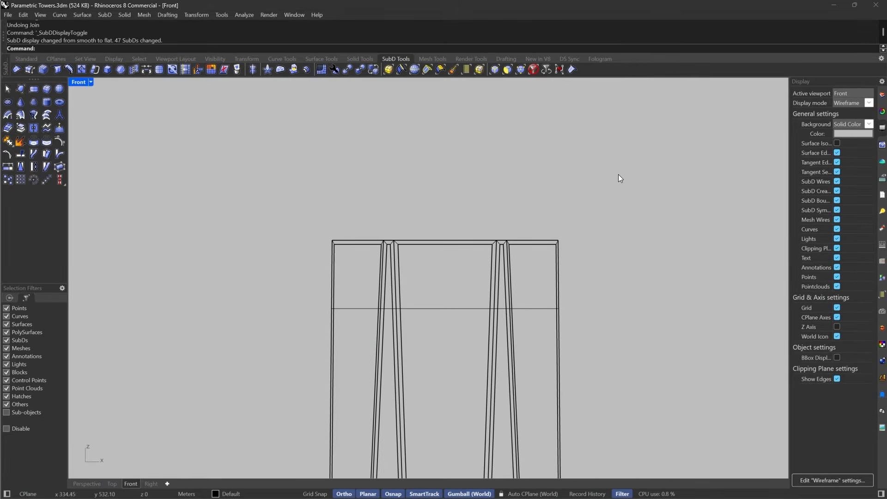
{"action": "left_click_drag", "start_coordinate": [619, 174], "coordinate": [236, 242]}
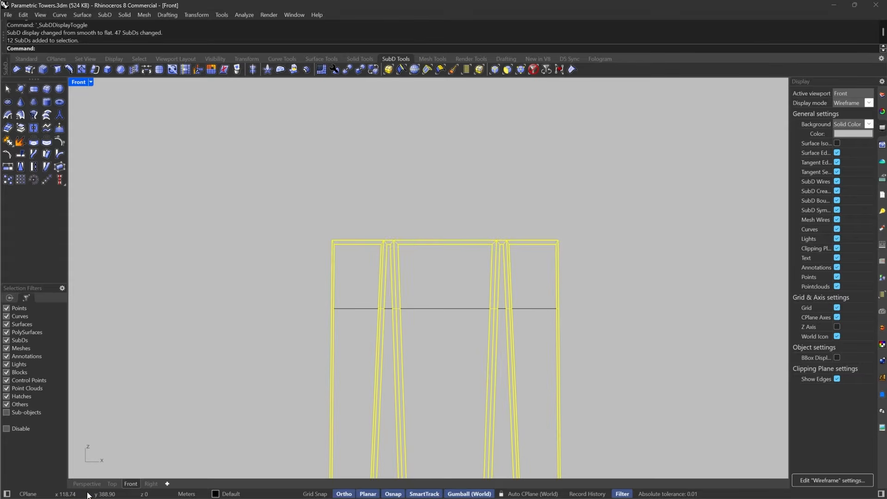
{"action": "left_click", "coordinate": [84, 484]}
{"action": "right_click_drag", "start_coordinate": [414, 238], "coordinate": [426, 300]}
{"action": "scroll", "coordinate": [428, 209], "scroll_direction": "up", "scroll_amount": 5}
{"action": "scroll", "coordinate": [397, 257], "scroll_direction": "down", "scroll_amount": 5}
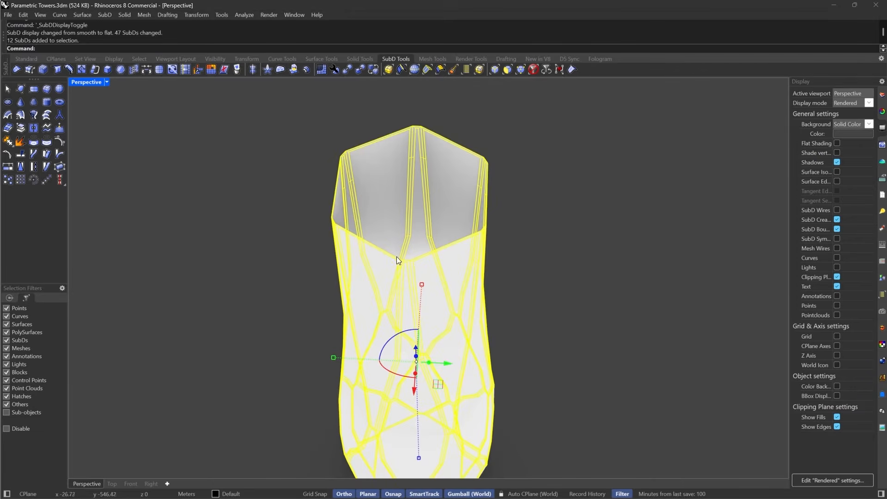
{"action": "type", "text": "Join"}
{"action": "key", "text": "Return"}
{"action": "left_click", "coordinate": [135, 48]}
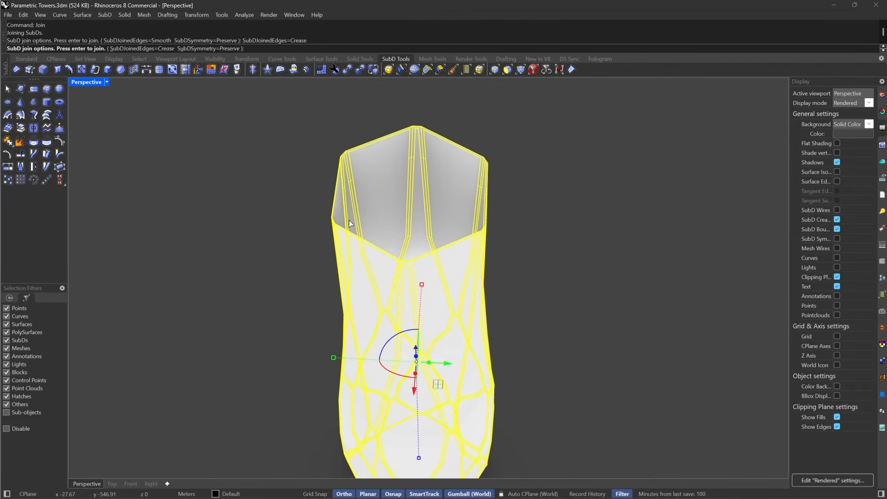
{"action": "key", "text": "Return"}
{"action": "key", "text": "Tab"}
{"action": "key", "text": "Escape"}
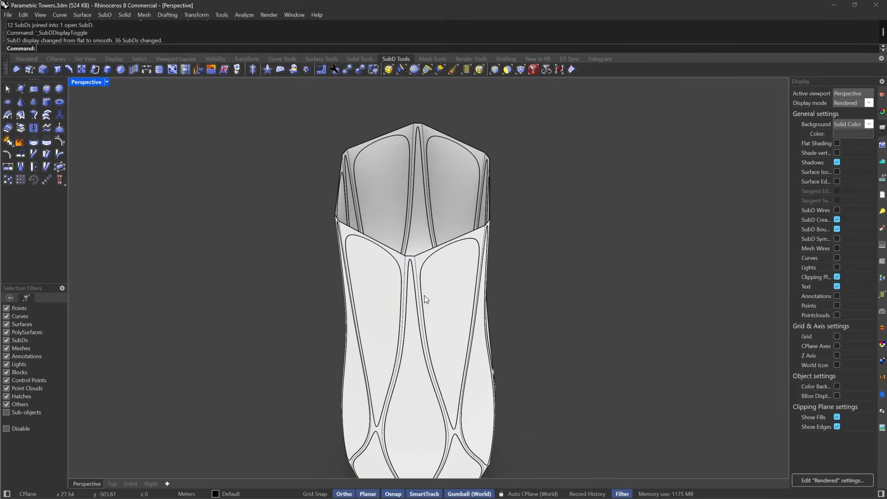
Step: Restrict selection to SubD edges and select the two creased seam chains beside one corner of the tower frame
{"action": "right_click_drag", "start_coordinate": [424, 295], "coordinate": [408, 190]}
{"action": "scroll", "coordinate": [408, 191], "scroll_direction": "down", "scroll_amount": 5}
{"action": "scroll", "coordinate": [402, 251], "scroll_direction": "up", "scroll_amount": 7}
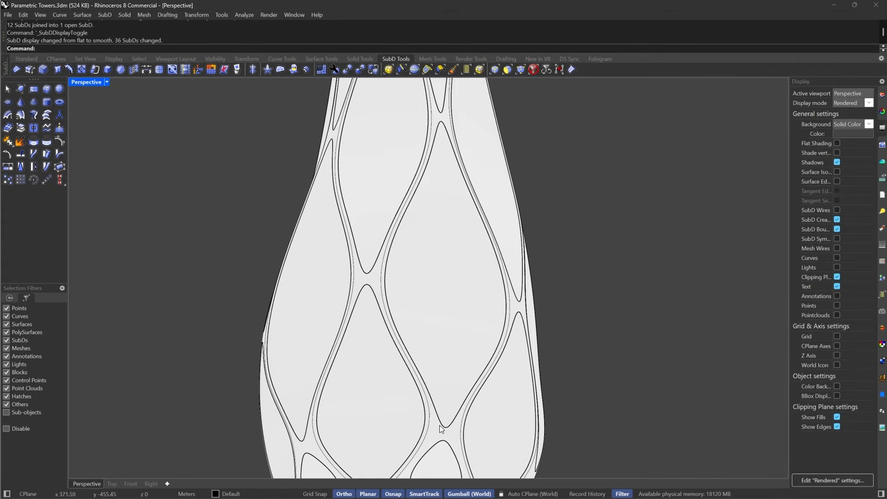
{"action": "right_click_drag", "start_coordinate": [449, 111], "coordinate": [402, 184]}
{"action": "scroll", "coordinate": [401, 184], "scroll_direction": "up", "scroll_amount": 5}
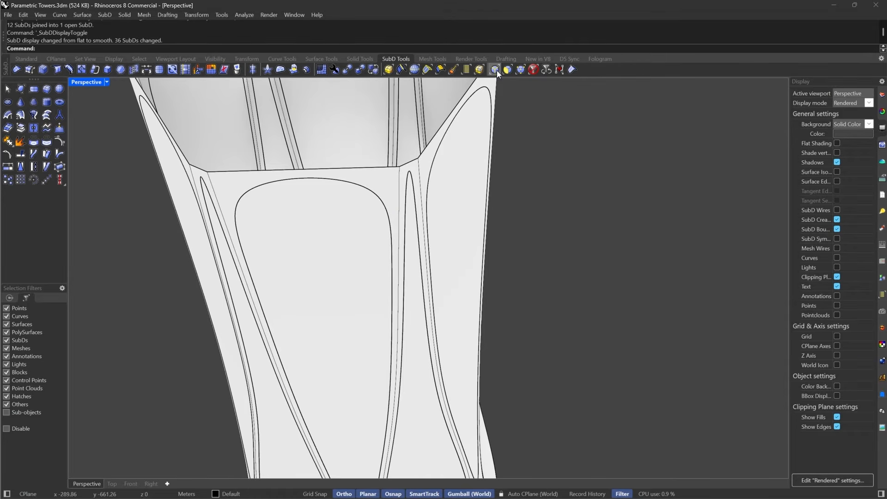
{"action": "left_click", "coordinate": [496, 71]}
{"action": "double_click", "coordinate": [399, 198]}
{"action": "scroll", "coordinate": [419, 188], "scroll_direction": "down", "scroll_amount": 8}
{"action": "scroll", "coordinate": [418, 186], "scroll_direction": "up", "scroll_amount": 6}
{"action": "double_click", "coordinate": [420, 184], "text": "shift"}
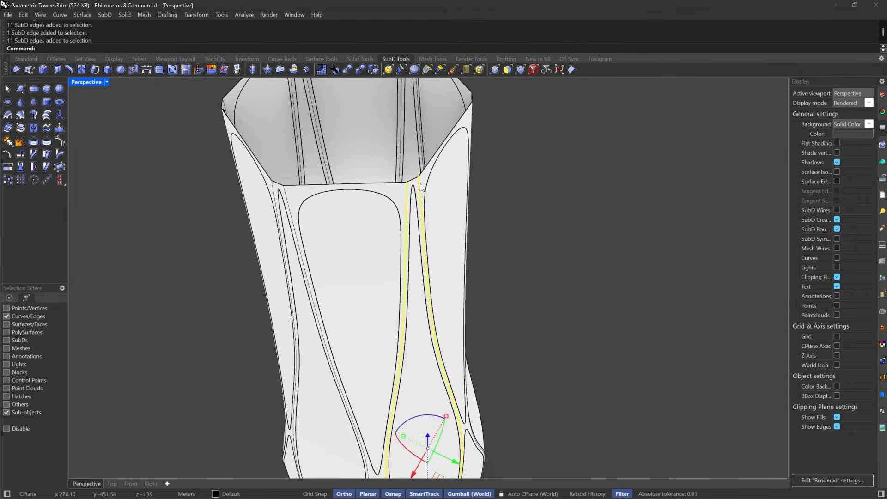
Step: Extend the selection to the creased seam chains at the neighbouring corners, deselecting the wrongly picked edges
{"action": "scroll", "coordinate": [420, 184], "scroll_direction": "down", "scroll_amount": 5}
{"action": "right_click_drag", "start_coordinate": [420, 184], "coordinate": [439, 198]}
{"action": "scroll", "coordinate": [470, 189], "scroll_direction": "up", "scroll_amount": 5}
{"action": "double_click", "coordinate": [491, 162], "text": "shift"}
{"action": "double_click", "coordinate": [489, 163], "text": "ctrl"}
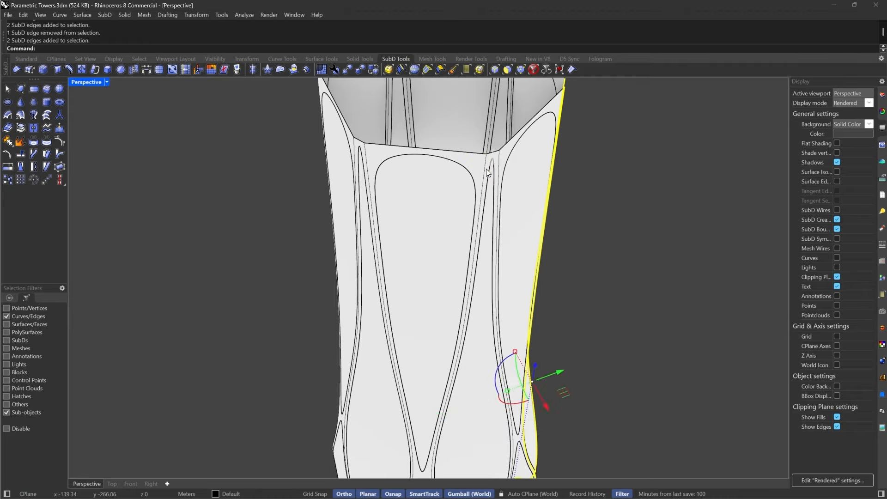
{"action": "double_click", "coordinate": [488, 169], "text": "shift"}
{"action": "double_click", "coordinate": [600, 173], "text": "shift"}
Step: Switch the SubDs to flat display and add the remaining creased seam chains around the tower to the selection
{"action": "right_click_drag", "start_coordinate": [497, 165], "coordinate": [559, 199]}
{"action": "scroll", "coordinate": [601, 173], "scroll_direction": "down", "scroll_amount": 4}
{"action": "key", "text": "Tab"}
{"action": "scroll", "coordinate": [559, 199], "scroll_direction": "up", "scroll_amount": 5}
{"action": "double_click", "coordinate": [436, 121], "text": "shift"}
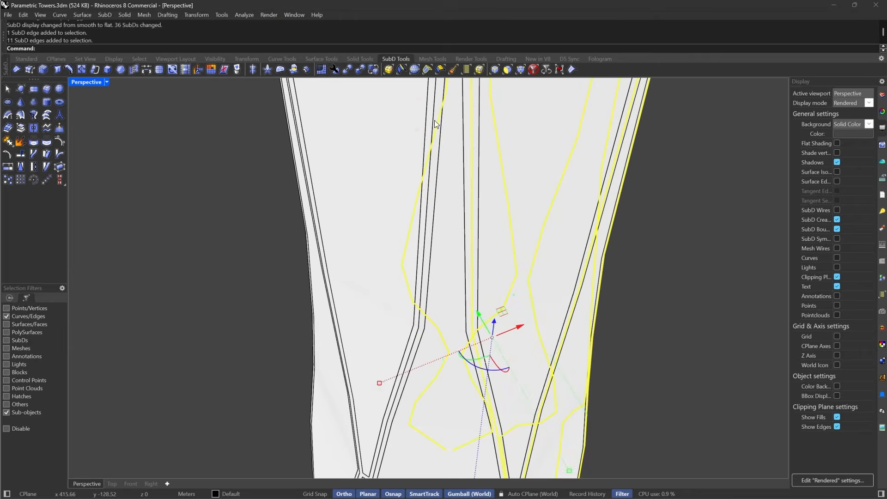
{"action": "scroll", "coordinate": [389, 185], "scroll_direction": "down", "scroll_amount": 2}
{"action": "double_click", "coordinate": [399, 211], "text": "shift"}
{"action": "scroll", "coordinate": [480, 231], "scroll_direction": "down", "scroll_amount": 5}
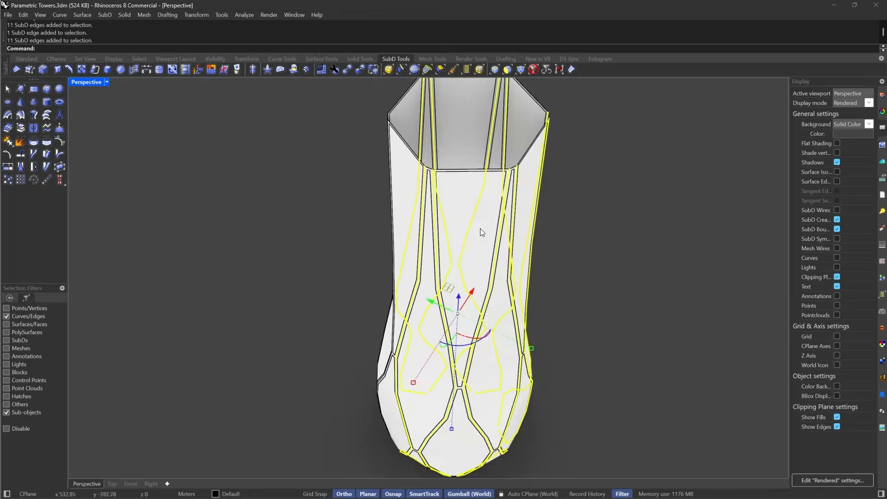
Step: Scale the selected seam chains outward by a factor of 1.05 along Y, enlarge them along X as well, and clear the selection
{"action": "scroll", "coordinate": [409, 393], "scroll_direction": "up", "scroll_amount": 4}
{"action": "right_click_drag", "start_coordinate": [412, 389], "coordinate": [413, 308]}
{"action": "scroll", "coordinate": [332, 326], "scroll_direction": "up", "scroll_amount": 2}
{"action": "scroll", "coordinate": [333, 325], "scroll_direction": "down", "scroll_amount": 6}
{"action": "scroll", "coordinate": [508, 253], "scroll_direction": "down", "scroll_amount": 2}
{"action": "scroll", "coordinate": [534, 213], "scroll_direction": "up", "scroll_amount": 5}
{"action": "right_click_drag", "start_coordinate": [534, 213], "coordinate": [573, 240]}
{"action": "scroll", "coordinate": [567, 258], "scroll_direction": "up", "scroll_amount": 3}
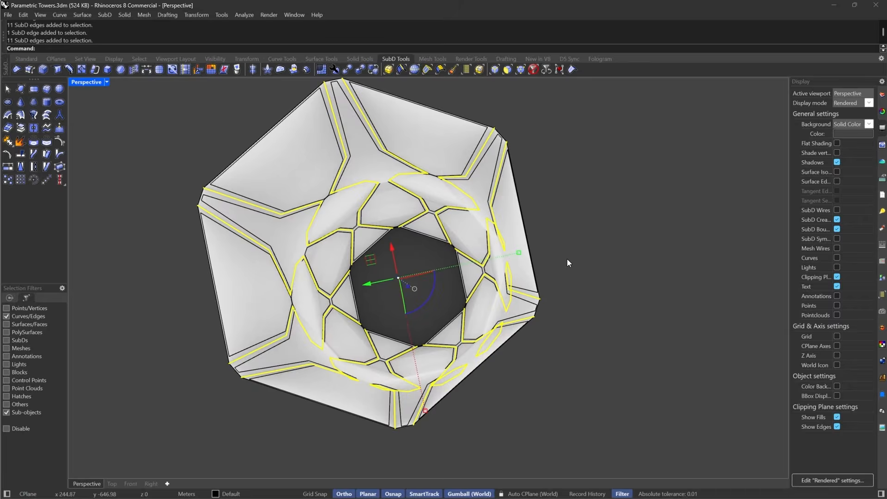
{"action": "left_click", "coordinate": [520, 254]}
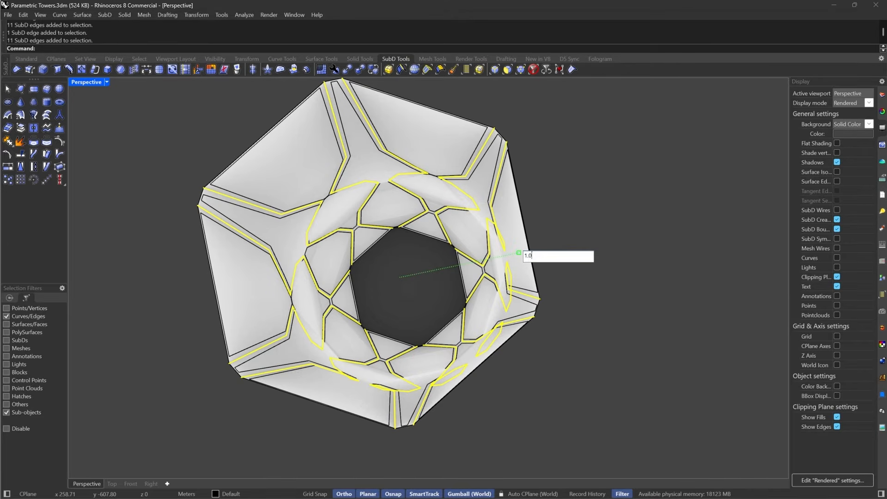
{"action": "type", "text": "1.05"}
{"action": "key", "text": "Return"}
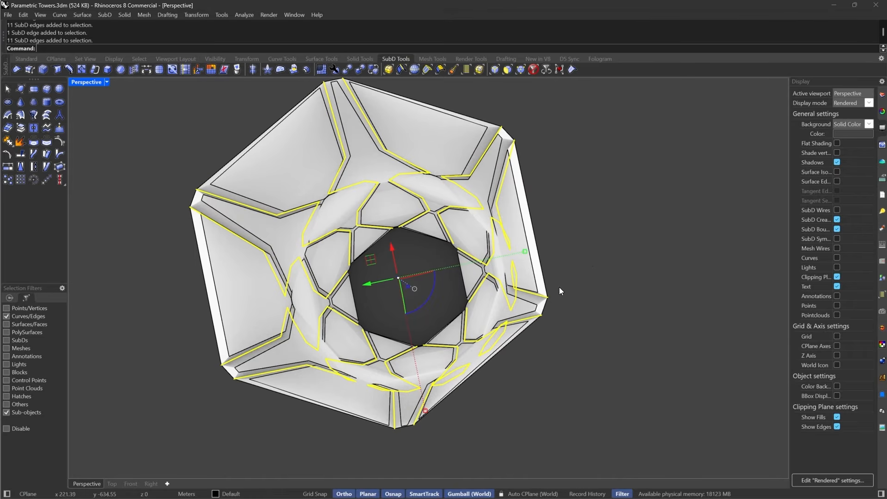
{"action": "left_click", "coordinate": [426, 411]}
{"action": "key", "text": "Return"}
{"action": "key", "text": "Escape"}
Step: Return the SubDs to smooth display and examine the raised ribs from the top rim to the base
{"action": "scroll", "coordinate": [536, 376], "scroll_direction": "down", "scroll_amount": 5}
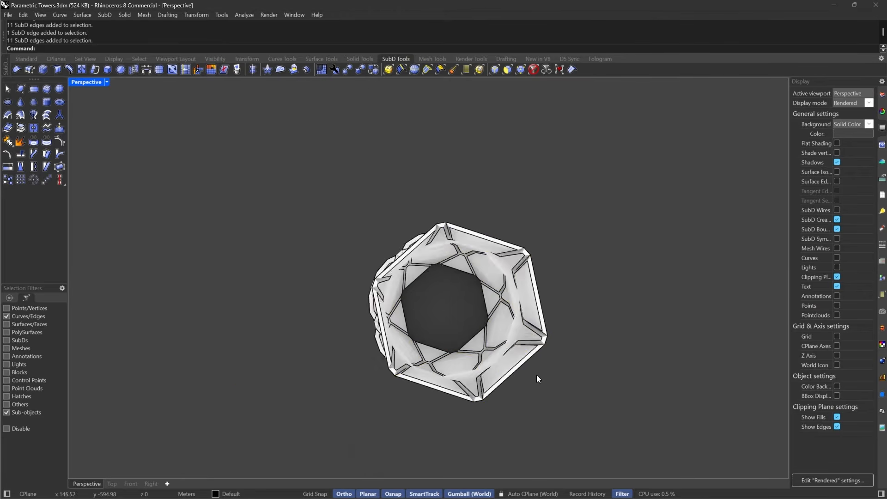
{"action": "right_click_drag", "start_coordinate": [537, 375], "coordinate": [511, 229]}
{"action": "right_click_drag", "start_coordinate": [464, 266], "coordinate": [491, 345]}
{"action": "scroll", "coordinate": [372, 339], "scroll_direction": "down", "scroll_amount": 2}
{"action": "scroll", "coordinate": [484, 323], "scroll_direction": "up", "scroll_amount": 5}
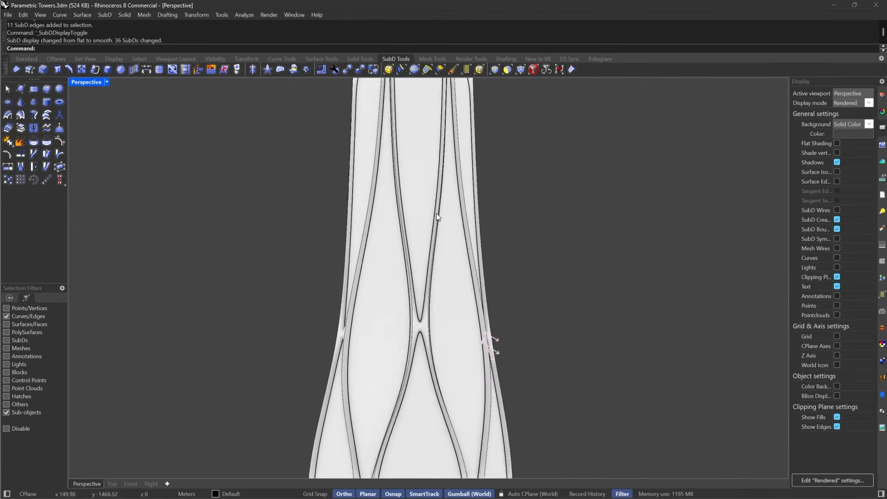
{"action": "scroll", "coordinate": [436, 213], "scroll_direction": "down", "scroll_amount": 6}
{"action": "scroll", "coordinate": [410, 385], "scroll_direction": "up", "scroll_amount": 8}
Step: Clear the edge selection filter and join the tower frame with the six small infill panels at its base, using SubDJoinedEdges set to Smooth
{"action": "right_click_drag", "start_coordinate": [445, 442], "coordinate": [467, 379]}
{"action": "left_click", "coordinate": [436, 358]}
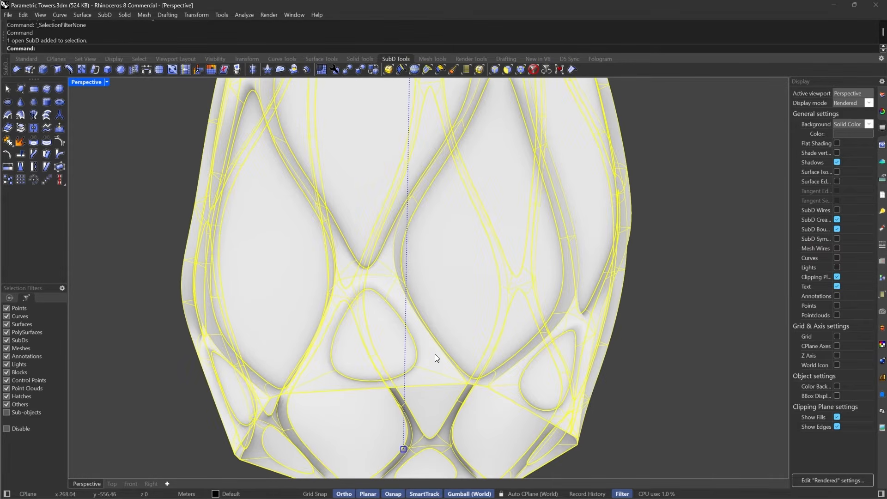
{"action": "scroll", "coordinate": [446, 307], "scroll_direction": "down", "scroll_amount": 5}
{"action": "right_click_drag", "start_coordinate": [445, 307], "coordinate": [428, 379]}
{"action": "left_click_drag", "start_coordinate": [311, 433], "coordinate": [638, 345]}
{"action": "scroll", "coordinate": [637, 344], "scroll_direction": "up", "scroll_amount": 5}
{"action": "right_click_drag", "start_coordinate": [605, 389], "coordinate": [460, 407]}
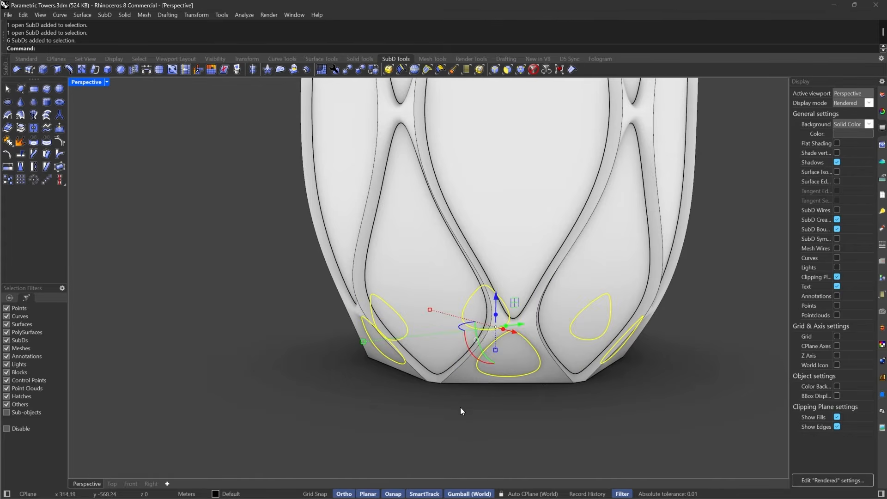
{"action": "left_click", "coordinate": [543, 378], "text": "shift"}
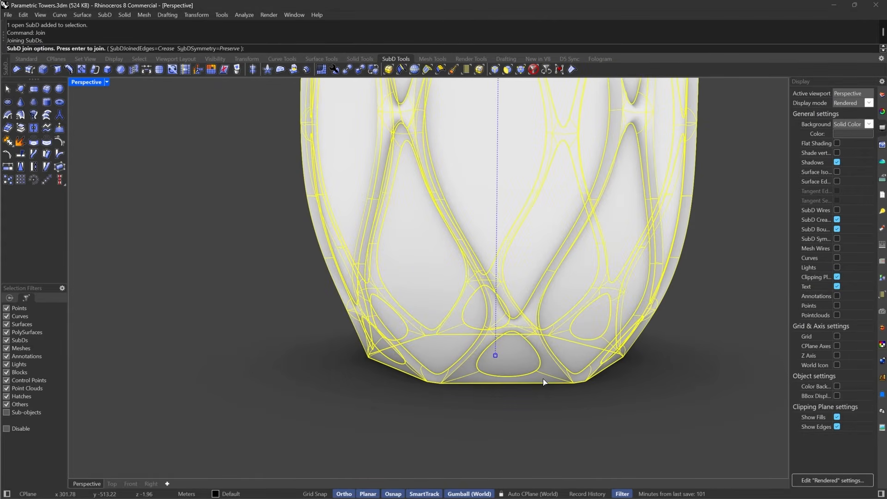
{"action": "key", "text": "Return"}
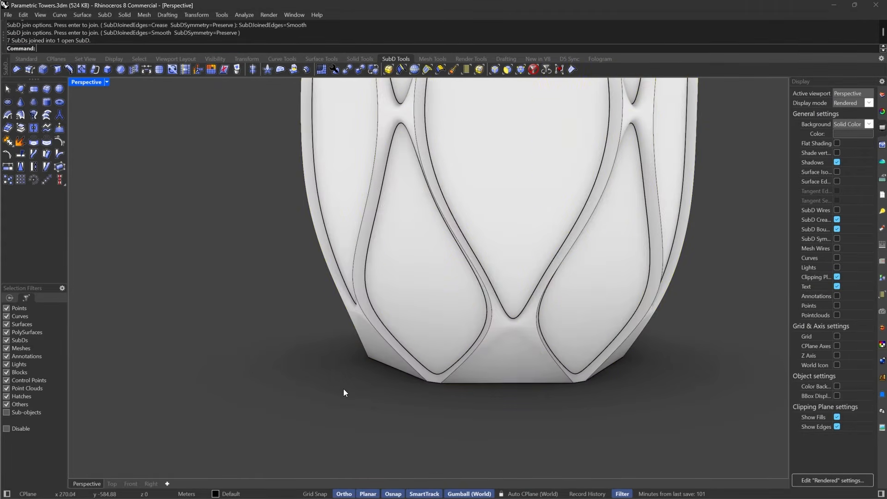
{"action": "scroll", "coordinate": [352, 389], "scroll_direction": "down", "scroll_amount": 5}
{"action": "right_click_drag", "start_coordinate": [370, 389], "coordinate": [466, 379]}
{"action": "scroll", "coordinate": [471, 392], "scroll_direction": "up", "scroll_amount": 5}
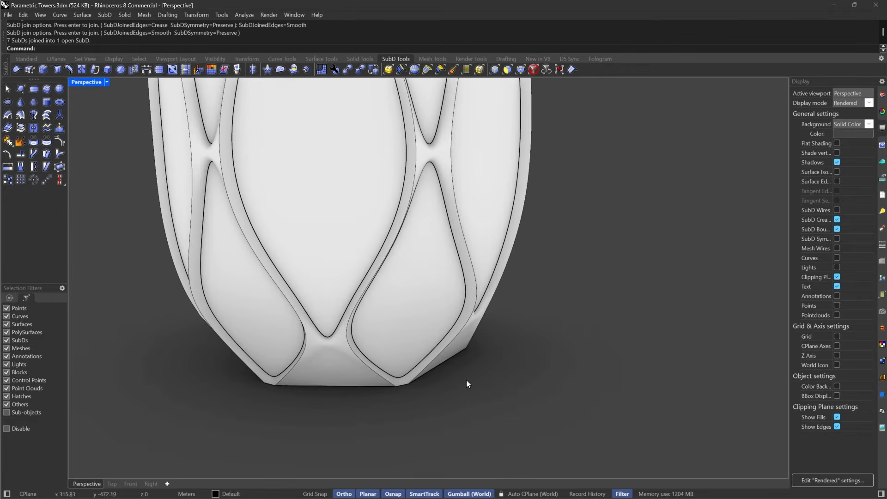
Step: Undo the last join between the tower frame and the base infill panels
{"action": "scroll", "coordinate": [467, 380], "scroll_direction": "down", "scroll_amount": 6}
{"action": "scroll", "coordinate": [378, 358], "scroll_direction": "up", "scroll_amount": 9}
{"action": "key", "text": "ctrl+z"}
{"action": "scroll", "coordinate": [379, 359], "scroll_direction": "down", "scroll_amount": 5}
{"action": "key", "text": "Escape"}
{"action": "scroll", "coordinate": [427, 398], "scroll_direction": "up", "scroll_amount": 5}
{"action": "scroll", "coordinate": [427, 398], "scroll_direction": "down", "scroll_amount": 8}
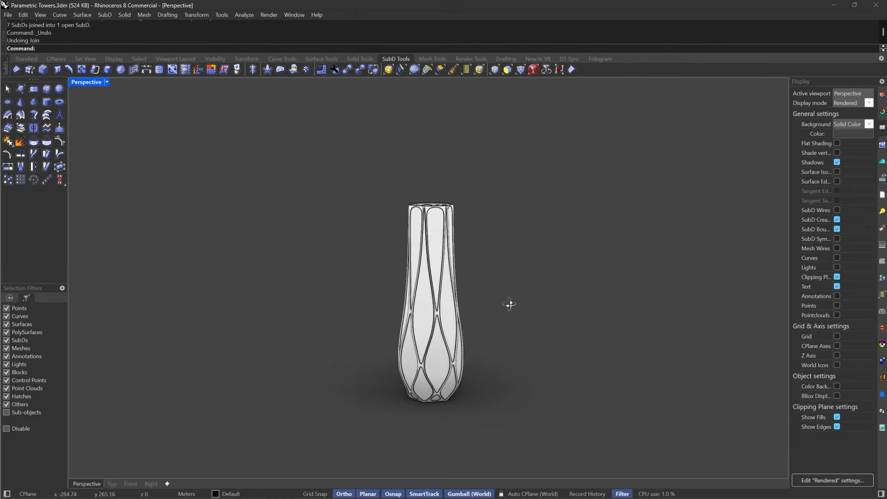
{"action": "scroll", "coordinate": [469, 259], "scroll_direction": "up", "scroll_amount": 6}
{"action": "scroll", "coordinate": [481, 242], "scroll_direction": "down", "scroll_amount": 4}
{"action": "scroll", "coordinate": [471, 246], "scroll_direction": "up", "scroll_amount": 5}
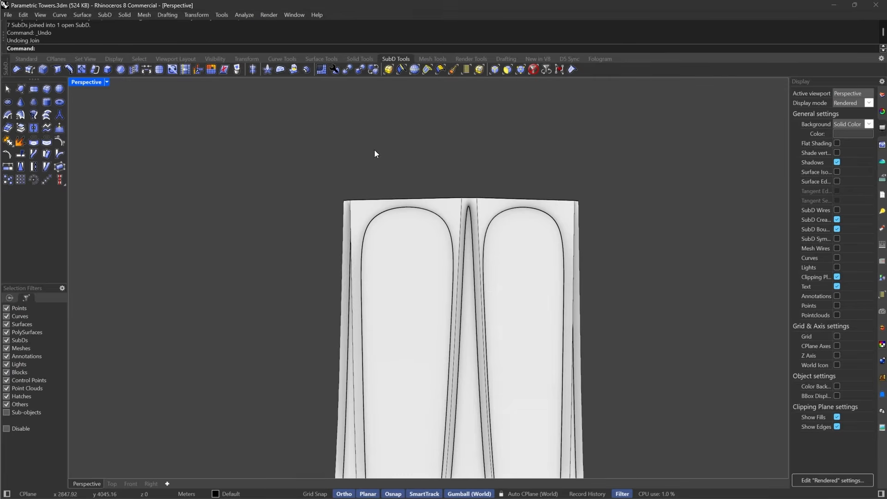
Step: Switch the SubDs to flat display and examine the frame's faces around the tower's open top rim
{"action": "key", "text": "Tab"}
{"action": "scroll", "coordinate": [532, 212], "scroll_direction": "down", "scroll_amount": 6}
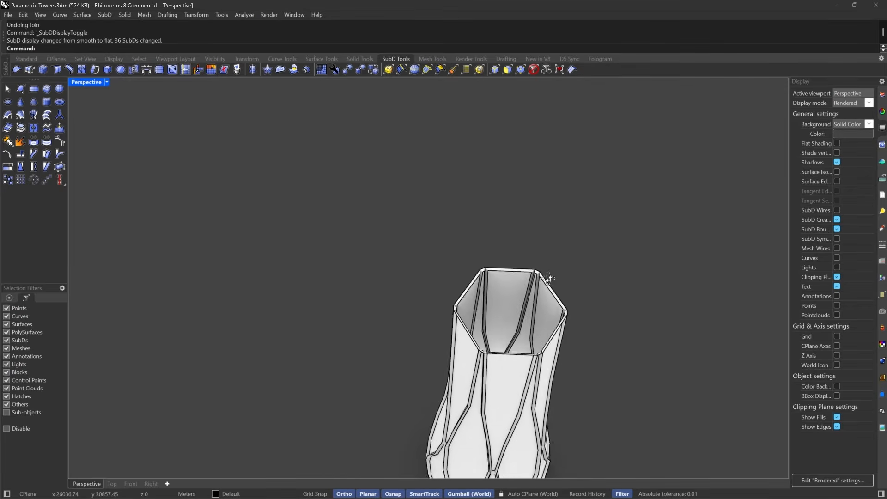
{"action": "scroll", "coordinate": [435, 273], "scroll_direction": "up", "scroll_amount": 5}
{"action": "right_click_drag", "start_coordinate": [401, 256], "coordinate": [480, 253]}
{"action": "scroll", "coordinate": [581, 245], "scroll_direction": "up", "scroll_amount": 4}
{"action": "left_click", "coordinate": [625, 273]}
{"action": "key", "text": "Escape"}
{"action": "scroll", "coordinate": [552, 264], "scroll_direction": "down", "scroll_amount": 9}
{"action": "scroll", "coordinate": [208, 129], "scroll_direction": "up", "scroll_amount": 6}
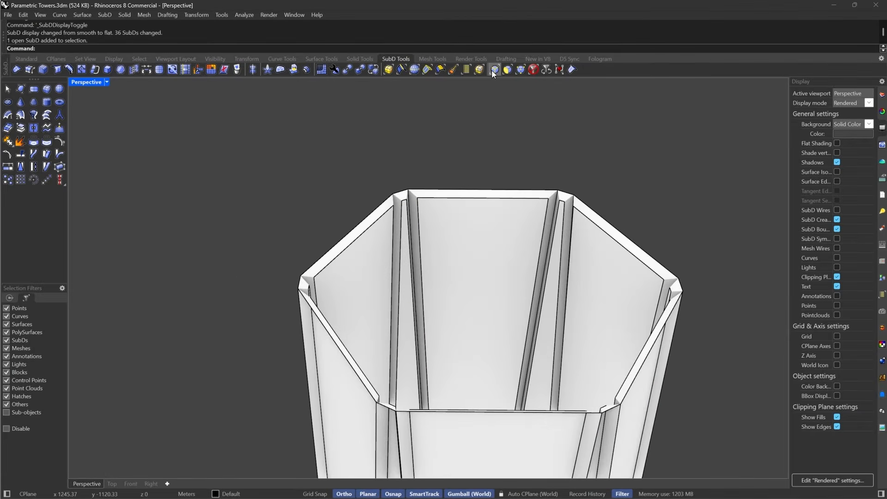
{"action": "scroll", "coordinate": [323, 261], "scroll_direction": "down", "scroll_amount": 9}
{"action": "right_click_drag", "start_coordinate": [343, 292], "coordinate": [378, 245]}
{"action": "scroll", "coordinate": [342, 202], "scroll_direction": "up", "scroll_amount": 5}
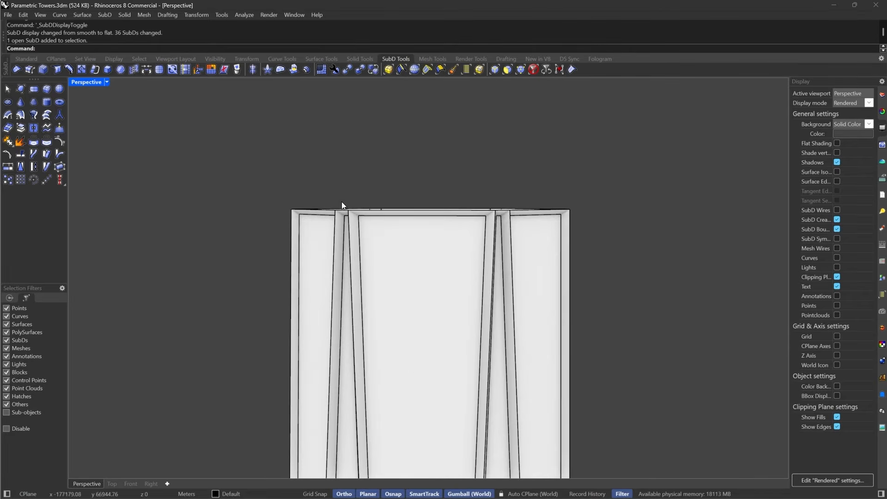
Step: Delete the six horizontal strip faces between the ribs along the top rim in the Front view, and return to the flat-displayed Perspective view
{"action": "left_click", "coordinate": [131, 484]}
{"action": "scroll", "coordinate": [429, 268], "scroll_direction": "up", "scroll_amount": 3}
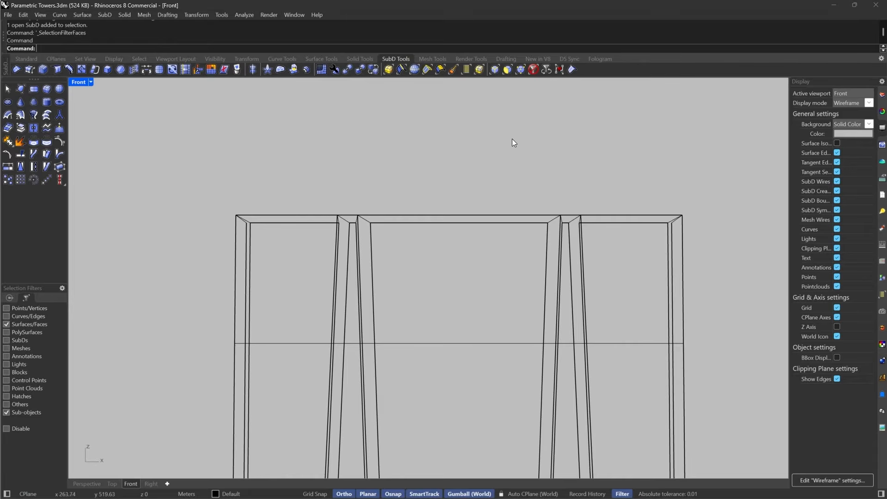
{"action": "left_click_drag", "start_coordinate": [427, 214], "coordinate": [426, 217]}
{"action": "scroll", "coordinate": [570, 235], "scroll_direction": "up", "scroll_amount": 3}
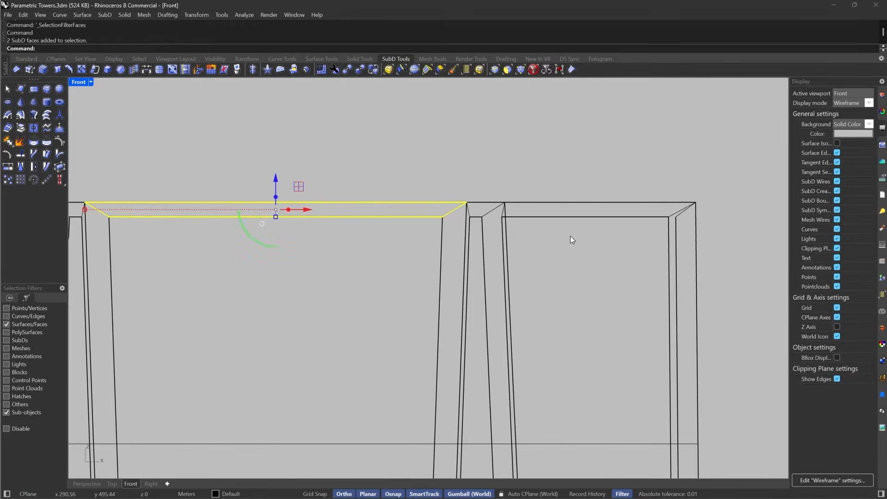
{"action": "scroll", "coordinate": [601, 211], "scroll_direction": "down", "scroll_amount": 5}
{"action": "scroll", "coordinate": [262, 207], "scroll_direction": "up", "scroll_amount": 5}
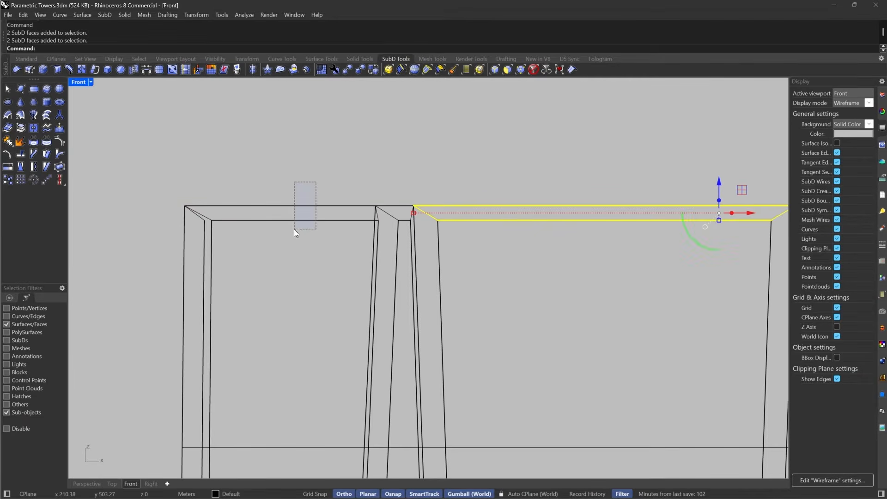
{"action": "left_click_drag", "start_coordinate": [294, 229], "coordinate": [293, 214]}
{"action": "scroll", "coordinate": [323, 198], "scroll_direction": "down", "scroll_amount": 3}
{"action": "key", "text": "Delete"}
{"action": "key", "text": "Tab"}
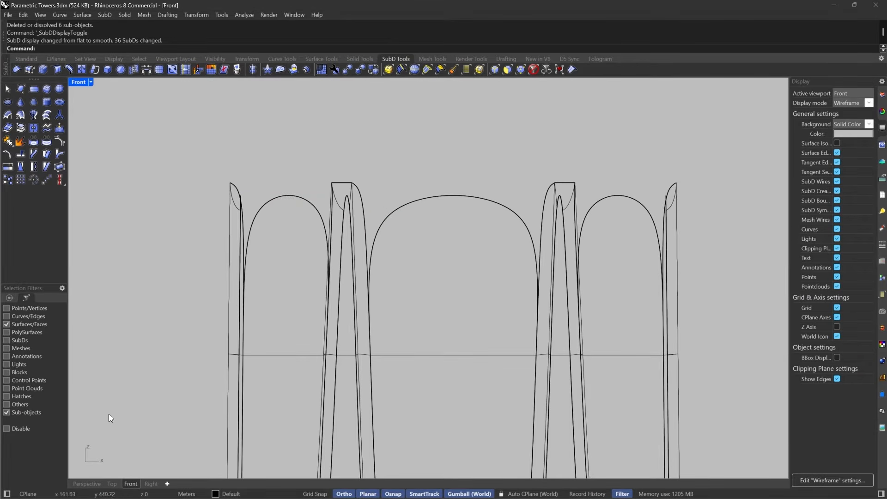
{"action": "left_click", "coordinate": [91, 485]}
{"action": "scroll", "coordinate": [562, 188], "scroll_direction": "up", "scroll_amount": 5}
{"action": "key", "text": "Tab"}
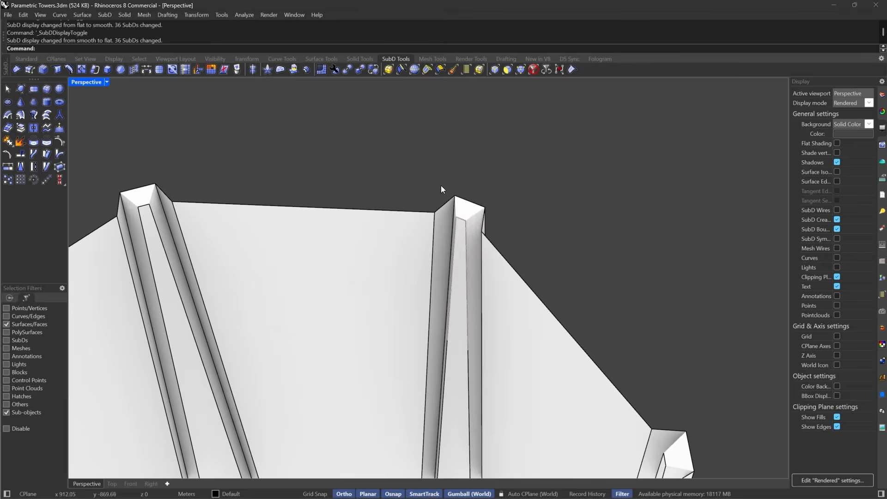
Step: Filter for edges, select the top outline edges of all six rib ends, and extrude them straight up above the rim
{"action": "left_click", "coordinate": [495, 69]}
{"action": "scroll", "coordinate": [437, 200], "scroll_direction": "up", "scroll_amount": 3}
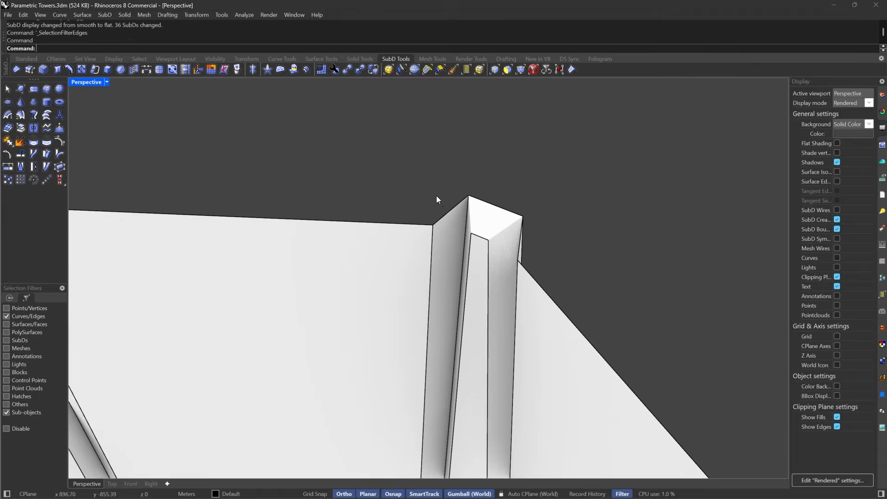
{"action": "left_click", "coordinate": [519, 247], "text": "shift"}
{"action": "scroll", "coordinate": [614, 330], "scroll_direction": "down", "scroll_amount": 3}
{"action": "left_click", "coordinate": [580, 293], "text": "shift"}
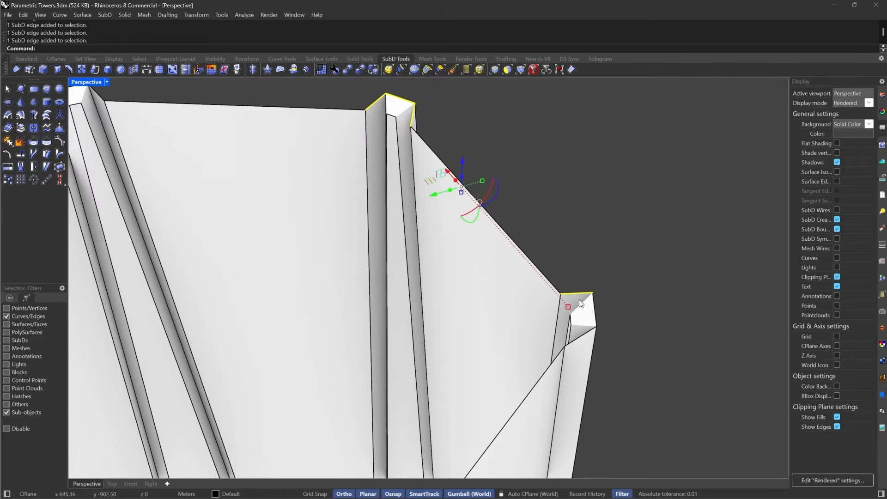
{"action": "left_click", "coordinate": [581, 336], "text": "shift"}
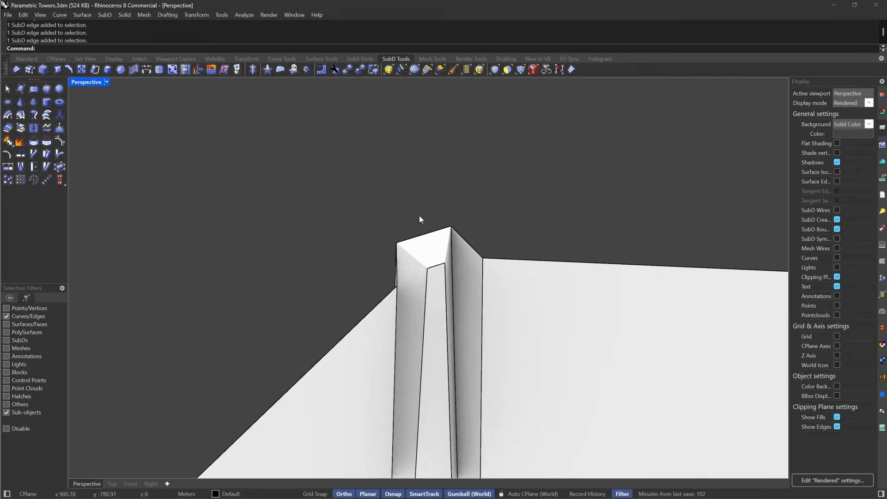
{"action": "left_click", "coordinate": [469, 241], "text": "shift"}
{"action": "left_click", "coordinate": [427, 231], "text": "shift"}
{"action": "right_click_drag", "start_coordinate": [406, 249], "coordinate": [358, 280]}
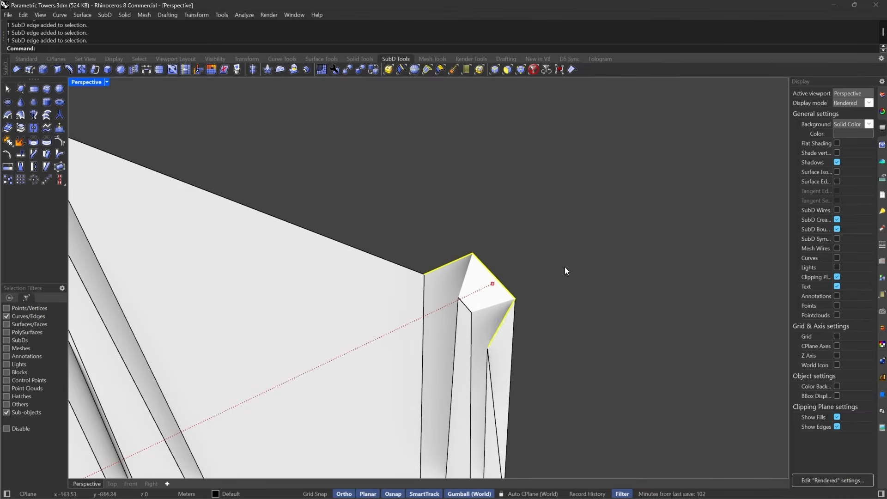
{"action": "left_click_drag", "start_coordinate": [403, 240], "coordinate": [412, 221]}
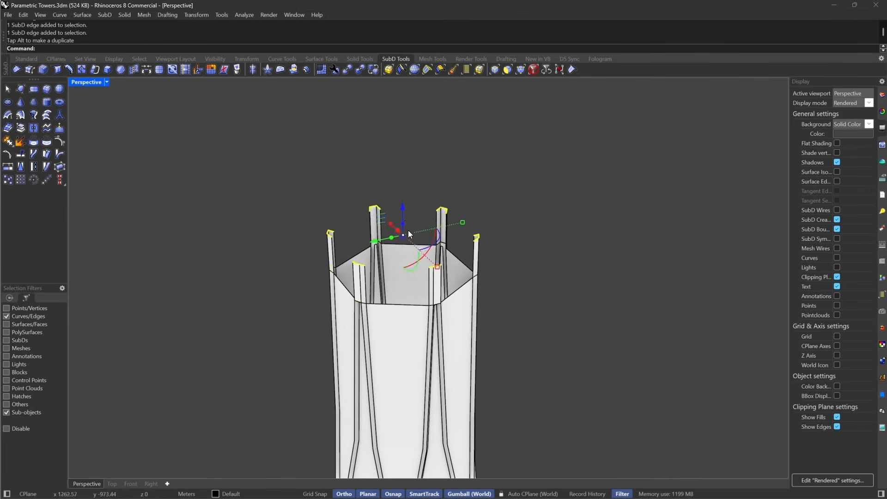
{"action": "scroll", "coordinate": [408, 230], "scroll_direction": "up", "scroll_amount": 4}
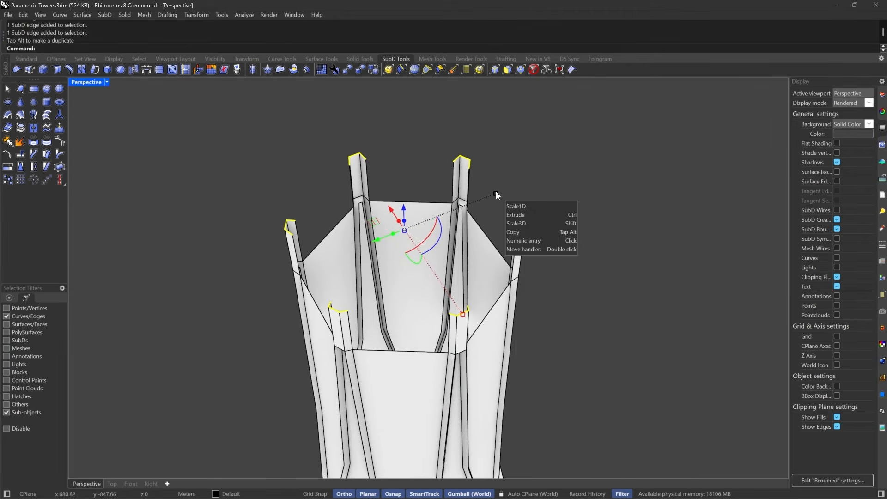
Step: Scale the extruded rib-end edges inward in 3D so the ribs lean toward the tower's axis, and clear the selection
{"action": "left_click_drag", "start_coordinate": [495, 191], "coordinate": [439, 238]}
{"action": "right_click_drag", "start_coordinate": [439, 238], "coordinate": [507, 186]}
{"action": "scroll", "coordinate": [374, 281], "scroll_direction": "up", "scroll_amount": 5}
{"action": "right_click_drag", "start_coordinate": [467, 163], "coordinate": [540, 250]}
{"action": "key", "text": "Escape"}
Step: Bridge the facing side edges of two neighbouring rib ends with 1 segment, Join on, Crease off and 100% straightness
{"action": "scroll", "coordinate": [529, 204], "scroll_direction": "up", "scroll_amount": 3}
{"action": "left_click", "coordinate": [500, 176]}
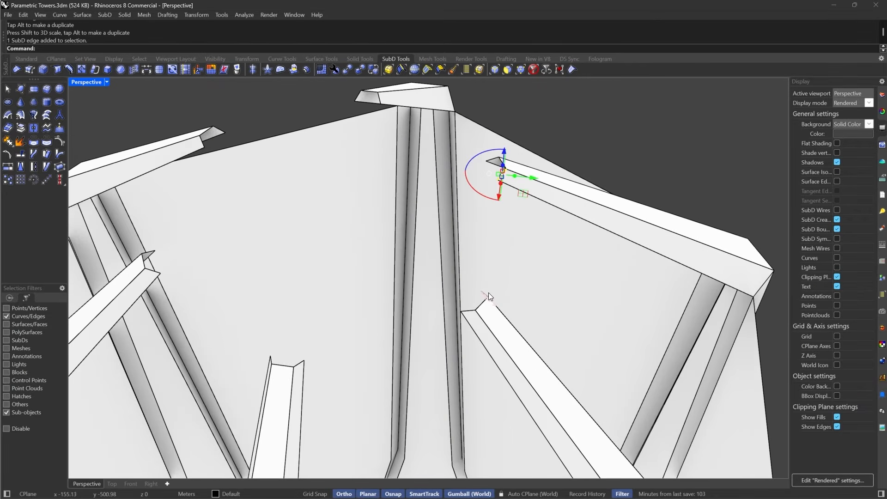
{"action": "right_click_drag", "start_coordinate": [487, 294], "coordinate": [389, 290]}
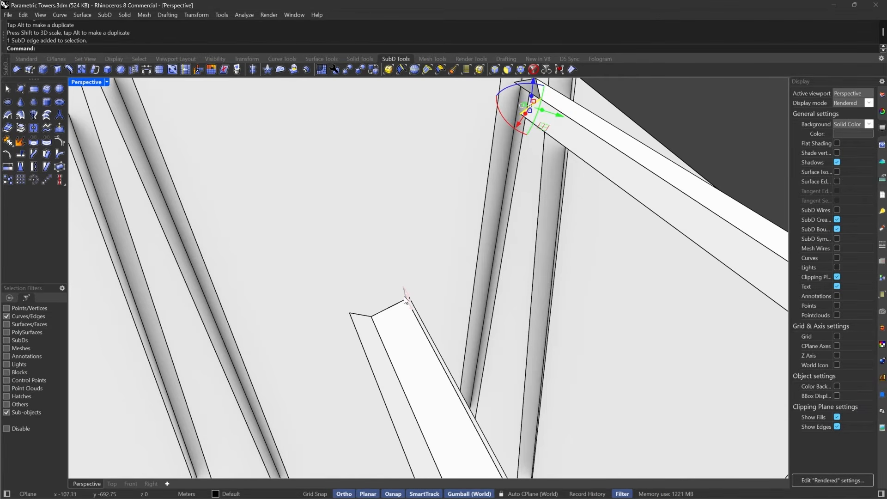
{"action": "scroll", "coordinate": [404, 300], "scroll_direction": "down", "scroll_amount": 6}
{"action": "right_click_drag", "start_coordinate": [520, 259], "coordinate": [435, 250]}
{"action": "scroll", "coordinate": [386, 248], "scroll_direction": "up", "scroll_amount": 6}
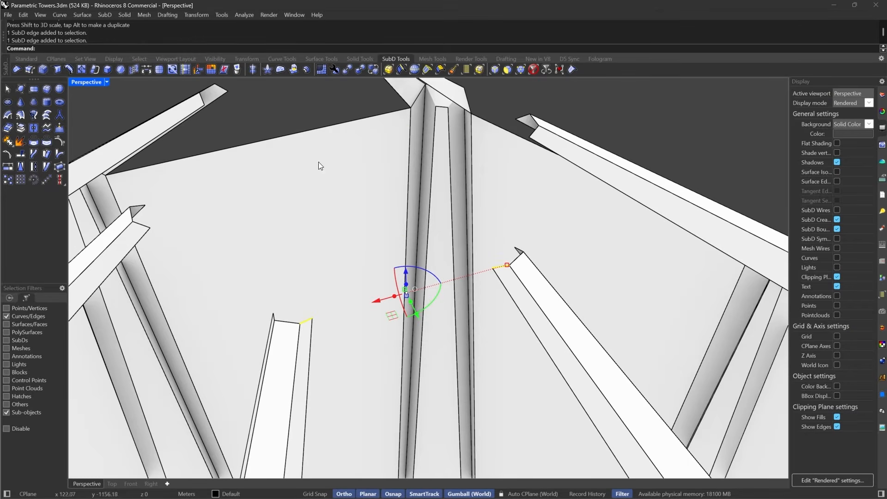
{"action": "left_click", "coordinate": [148, 73]}
{"action": "scroll", "coordinate": [485, 314], "scroll_direction": "down", "scroll_amount": 3}
{"action": "right_click_drag", "start_coordinate": [463, 284], "coordinate": [584, 250]}
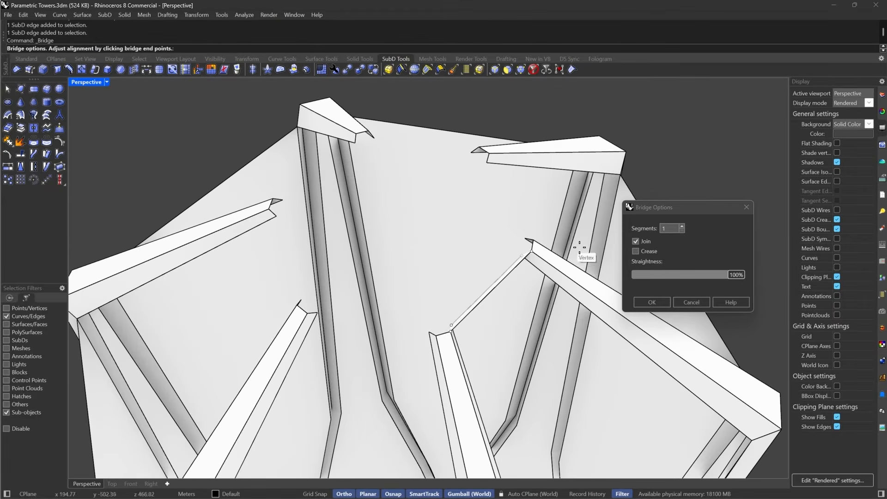
{"action": "key", "text": "Return"}
Step: Bridge the next two pairs of facing rib-end edges with the same options to extend the crown ring
{"action": "scroll", "coordinate": [554, 224], "scroll_direction": "up", "scroll_amount": 5}
{"action": "left_click", "coordinate": [434, 107]}
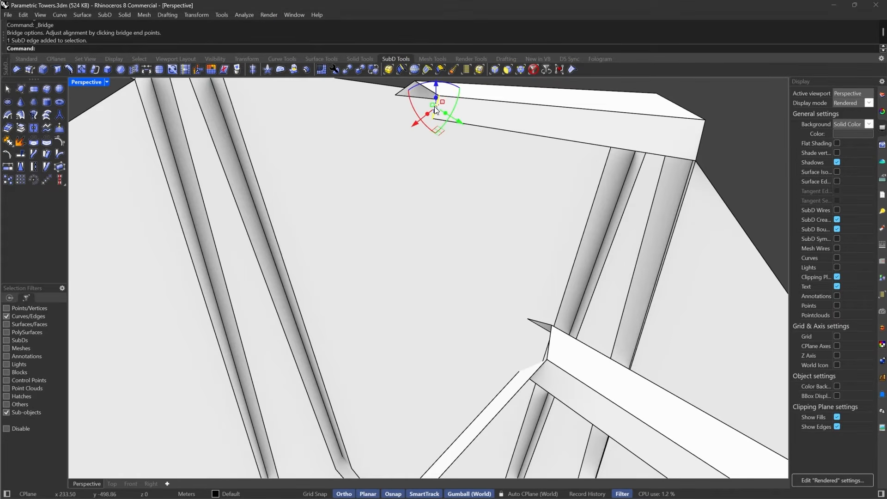
{"action": "left_click", "coordinate": [541, 320], "text": "shift"}
{"action": "key", "text": "Return"}
{"action": "scroll", "coordinate": [508, 295], "scroll_direction": "down", "scroll_amount": 5}
{"action": "scroll", "coordinate": [332, 182], "scroll_direction": "up", "scroll_amount": 5}
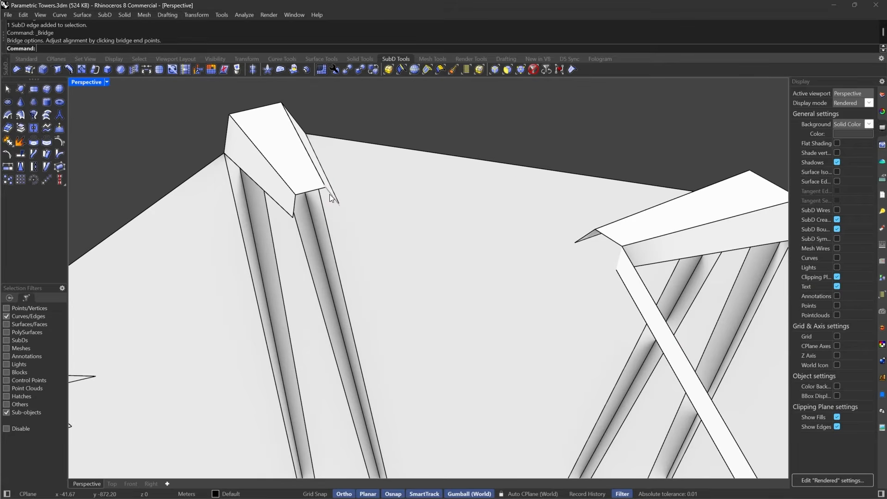
{"action": "left_click", "coordinate": [585, 235], "text": "shift"}
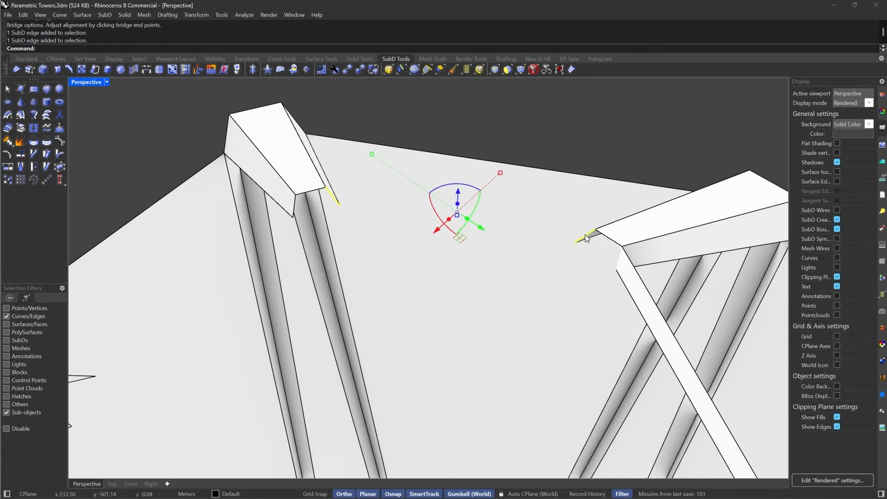
{"action": "key", "text": "Return"}
Step: Bridge the three remaining pairs of facing rib-end edges to close the ring at the top of the crown
{"action": "scroll", "coordinate": [411, 216], "scroll_direction": "up", "scroll_amount": 3}
{"action": "left_click", "coordinate": [485, 203]}
{"action": "left_click", "coordinate": [218, 434], "text": "shift"}
{"action": "key", "text": "Return"}
{"action": "key", "text": "Return"}
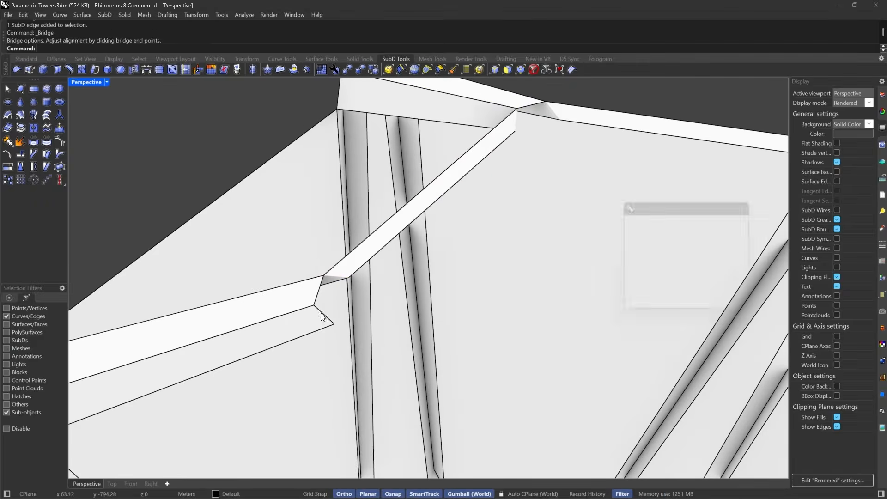
{"action": "scroll", "coordinate": [324, 282], "scroll_direction": "down", "scroll_amount": 3}
{"action": "left_click", "coordinate": [300, 221]}
{"action": "left_click", "coordinate": [367, 432], "text": "shift"}
{"action": "key", "text": "Return"}
{"action": "key", "text": "Return"}
{"action": "left_click", "coordinate": [409, 283]}
{"action": "left_click", "coordinate": [620, 320], "text": "shift"}
{"action": "key", "text": "Return"}
{"action": "key", "text": "Return"}
{"action": "scroll", "coordinate": [620, 320], "scroll_direction": "down", "scroll_amount": 5}
{"action": "scroll", "coordinate": [582, 185], "scroll_direction": "up", "scroll_amount": 3}
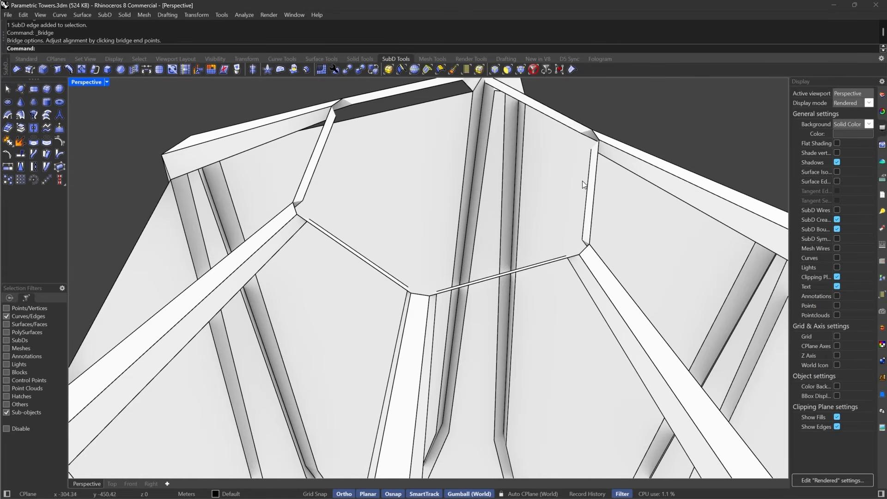
Step: Select the complete upper edge loop of the crown ring and extrude it upward into a collar
{"action": "double_click", "coordinate": [596, 188]}
{"action": "key", "text": "Escape"}
{"action": "double_click", "coordinate": [595, 187]}
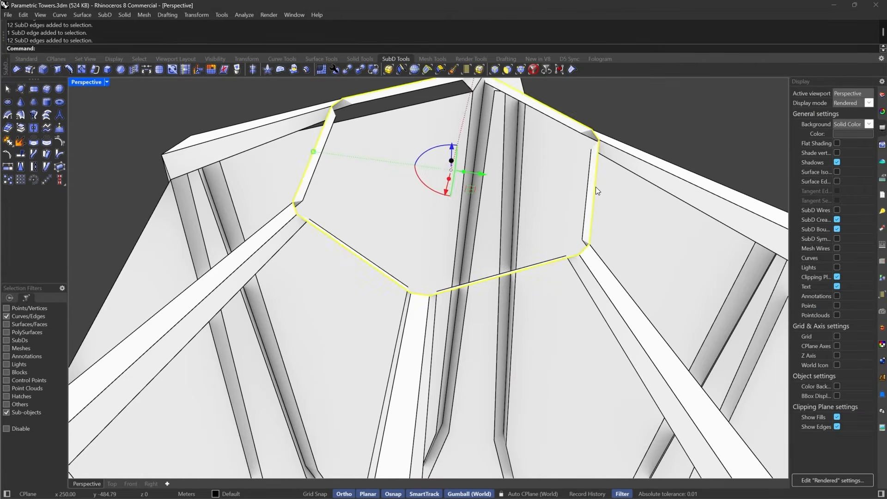
{"action": "scroll", "coordinate": [492, 167], "scroll_direction": "up", "scroll_amount": 2}
{"action": "right_click_drag", "start_coordinate": [493, 106], "coordinate": [443, 214], "text": "shift"}
{"action": "left_click_drag", "start_coordinate": [449, 244], "coordinate": [466, 148]}
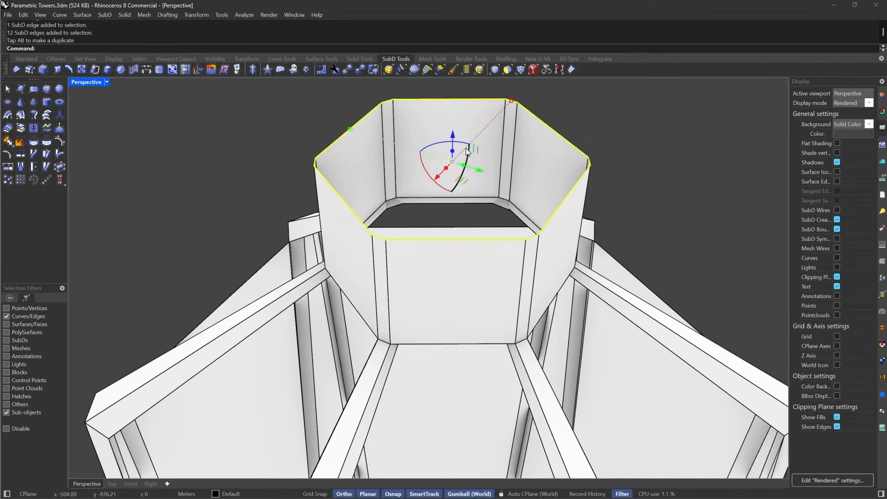
{"action": "right_click_drag", "start_coordinate": [466, 147], "coordinate": [430, 238]}
{"action": "scroll", "coordinate": [431, 238], "scroll_direction": "up", "scroll_amount": 5}
{"action": "key", "text": "Escape"}
Step: Stitch the collar's 12 top vertices into one central point and lower it to about the ring's level
{"action": "right_click_drag", "start_coordinate": [696, 250], "coordinate": [351, 80]}
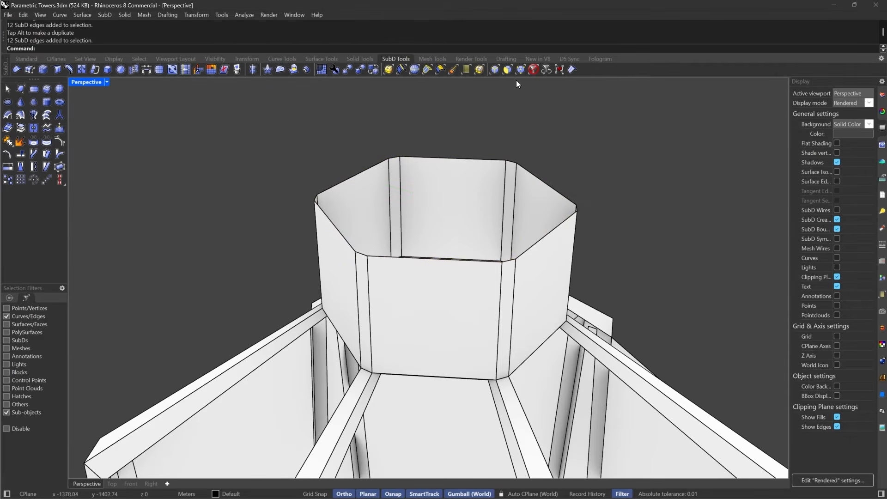
{"action": "key", "text": "Home"}
{"action": "left_click_drag", "start_coordinate": [317, 129], "coordinate": [647, 232]}
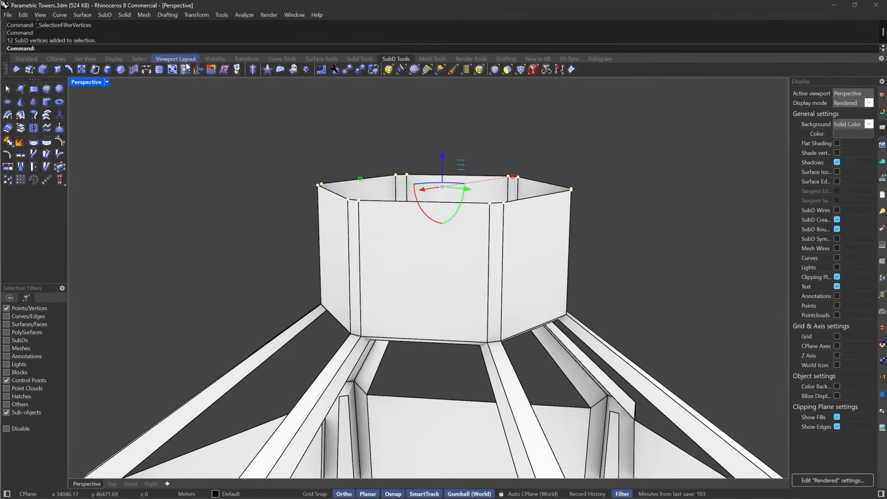
{"action": "left_click", "coordinate": [134, 70]}
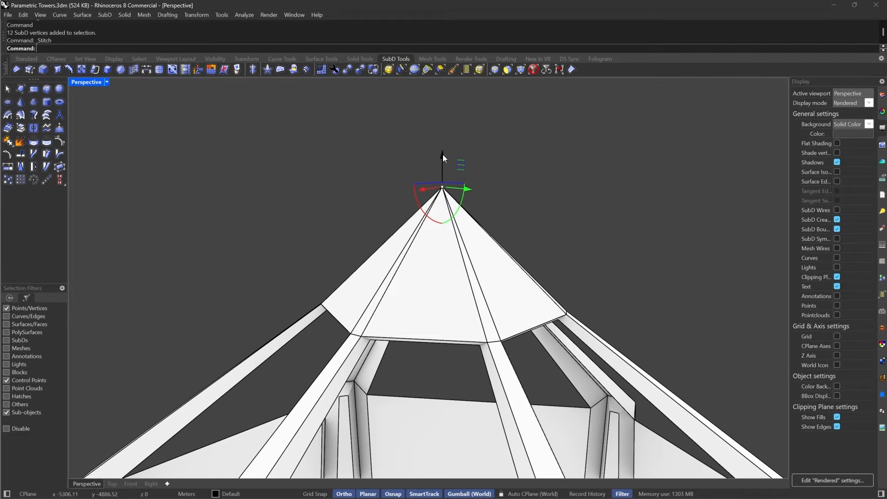
{"action": "left_click_drag", "start_coordinate": [443, 154], "coordinate": [461, 265]}
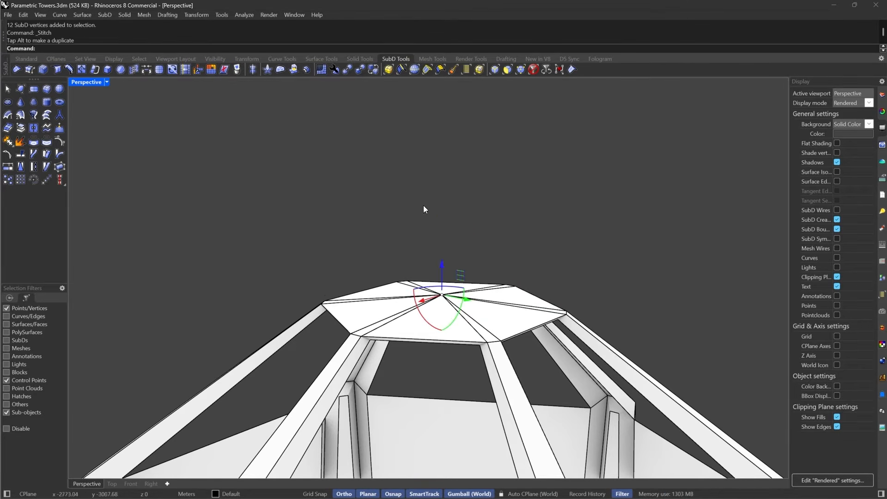
Step: Remove the creases from the edges of the crown cap and ring, and return the SubDs to smooth display
{"action": "left_click", "coordinate": [424, 208]}
{"action": "scroll", "coordinate": [424, 209], "scroll_direction": "down", "scroll_amount": 3}
{"action": "left_click_drag", "start_coordinate": [277, 176], "coordinate": [581, 277]}
{"action": "left_click", "coordinate": [20, 70]}
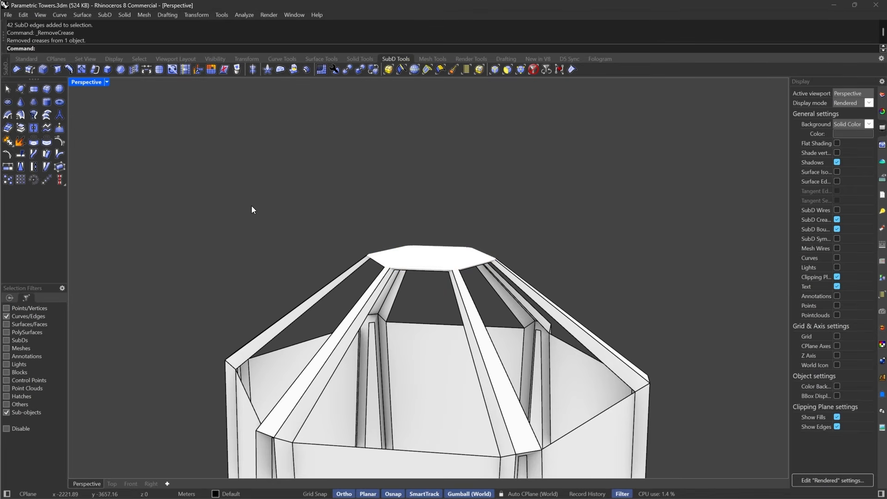
{"action": "key", "text": "Tab"}
{"action": "scroll", "coordinate": [473, 317], "scroll_direction": "up", "scroll_amount": 3}
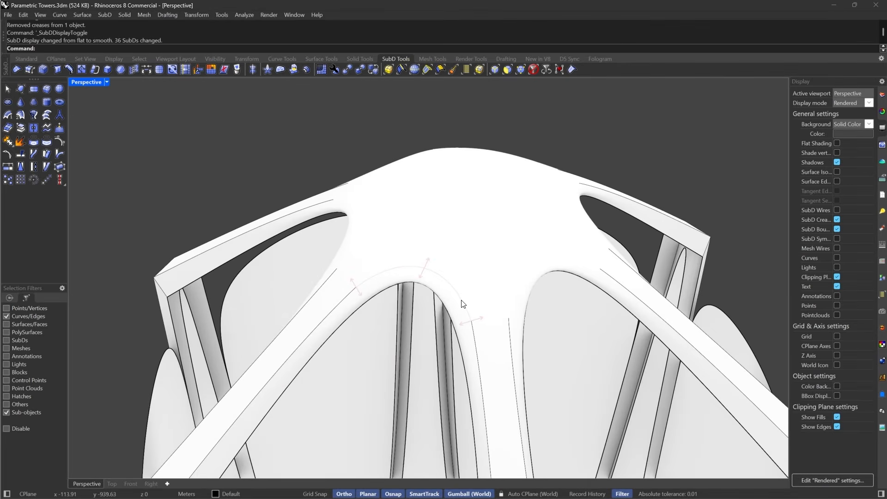
Step: Crease the six curved edges of the crown cap that run between neighbouring ribs
{"action": "left_click", "coordinate": [533, 255], "text": "shift"}
{"action": "right_click_drag", "start_coordinate": [511, 307], "coordinate": [439, 333]}
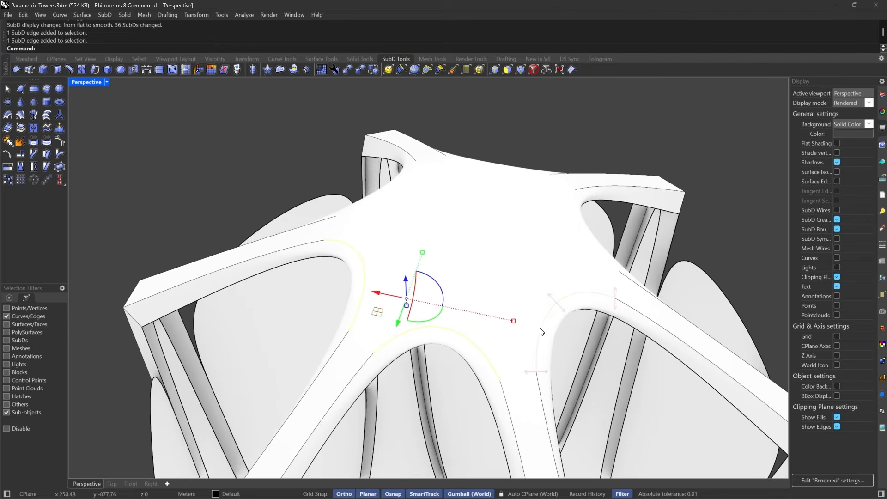
{"action": "right_click_drag", "start_coordinate": [581, 211], "coordinate": [548, 273]}
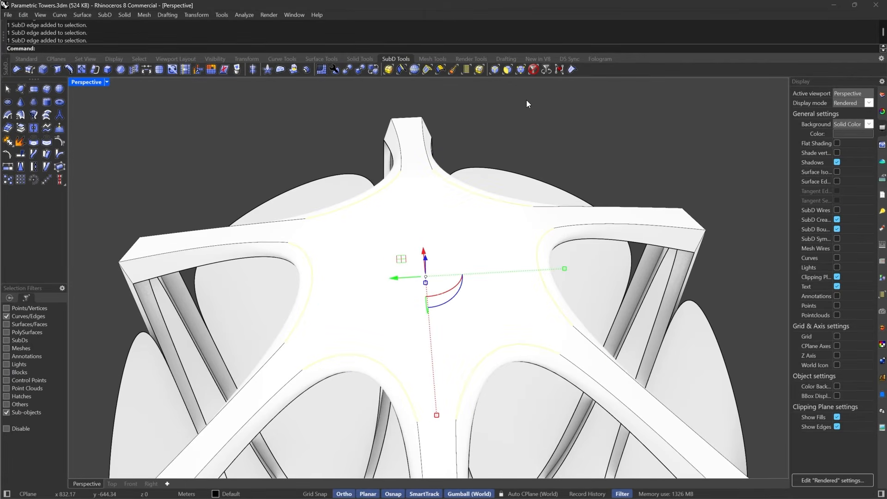
{"action": "left_click", "coordinate": [573, 71]}
{"action": "scroll", "coordinate": [515, 188], "scroll_direction": "down", "scroll_amount": 2}
{"action": "right_click_drag", "start_coordinate": [515, 188], "coordinate": [517, 251]}
Step: In flat SubD display, scale the six upper cap edges between the ribs slightly inward, and return to smooth display
{"action": "key", "text": "Tab"}
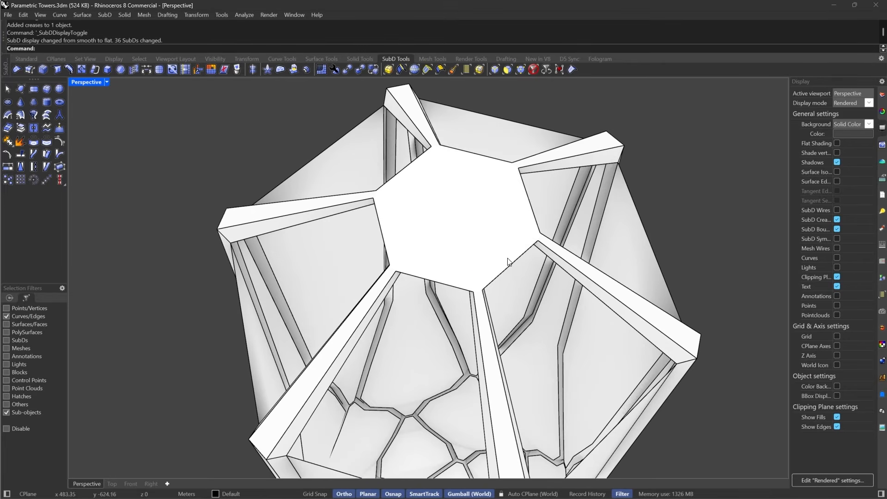
{"action": "left_click", "coordinate": [509, 265], "text": "shift"}
{"action": "scroll", "coordinate": [528, 203], "scroll_direction": "up", "scroll_amount": 3}
{"action": "left_click", "coordinate": [528, 202], "text": "shift"}
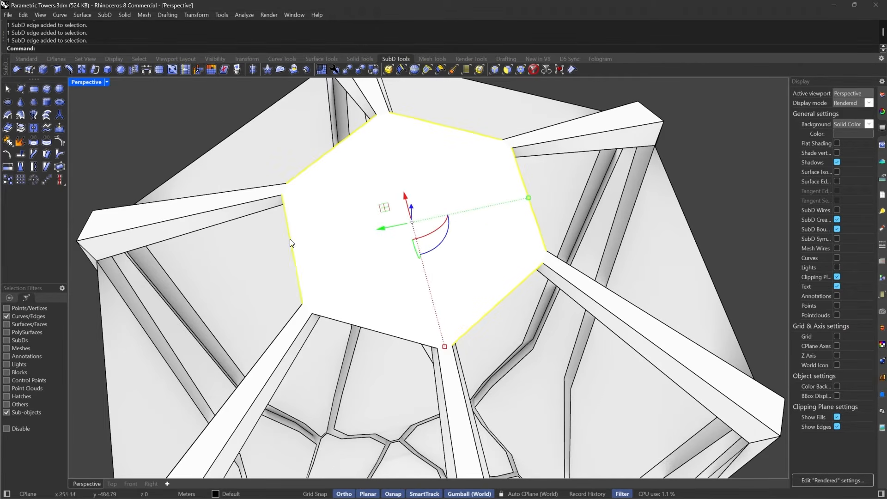
{"action": "left_click", "coordinate": [337, 321], "text": "shift"}
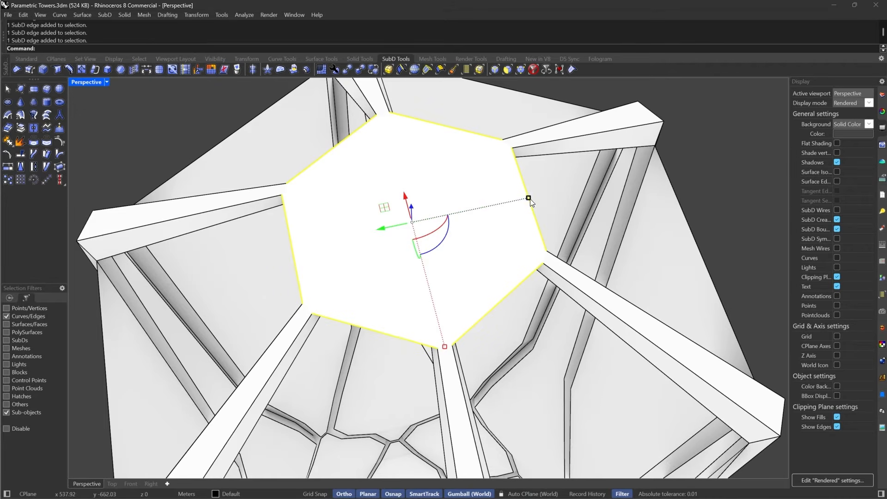
{"action": "mouse_move", "coordinate": [529, 198]}
{"action": "left_mouse_down"}
{"action": "mouse_move", "coordinate": [476, 206]}
{"action": "mouse_move", "coordinate": [517, 199]}
{"action": "left_mouse_up"}
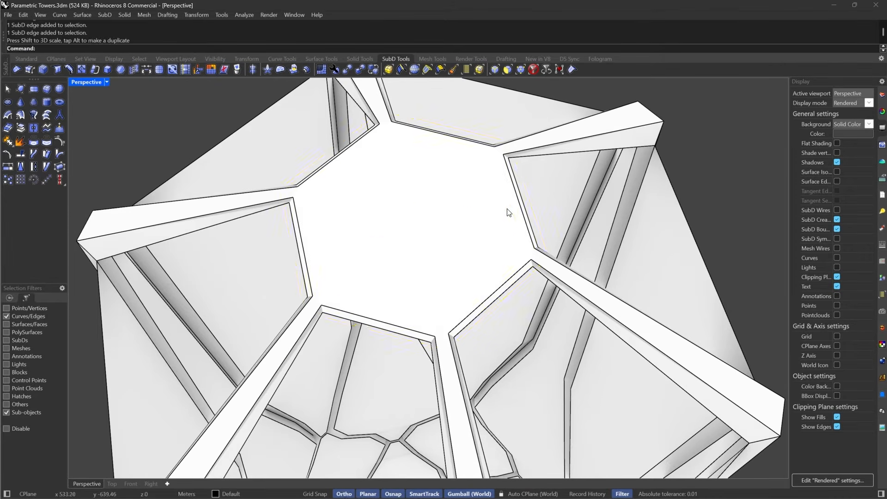
{"action": "scroll", "coordinate": [507, 209], "scroll_direction": "down", "scroll_amount": 3}
{"action": "key", "text": "Tab"}
{"action": "right_click_drag", "start_coordinate": [508, 210], "coordinate": [506, 248]}
{"action": "scroll", "coordinate": [406, 234], "scroll_direction": "down", "scroll_amount": 5}
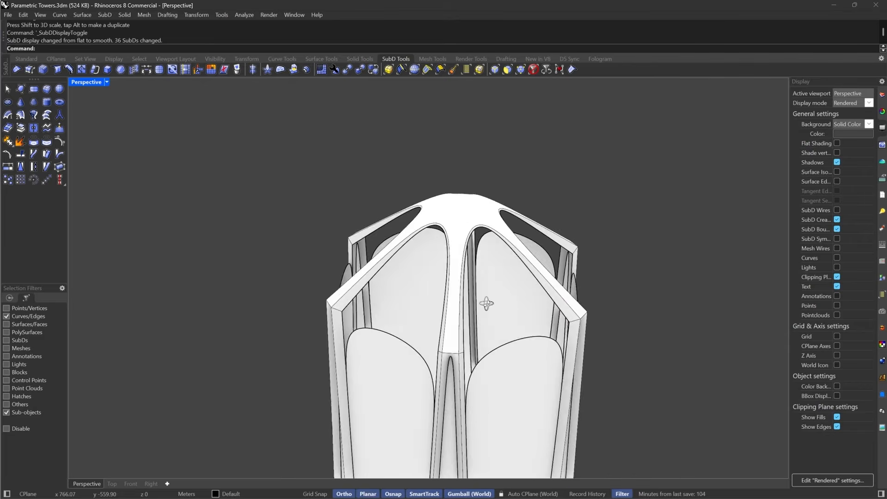
Step: Remove the creases from the edges around the bends where the crown ribs meet the tower's vertical ribs
{"action": "left_click_drag", "start_coordinate": [263, 257], "coordinate": [192, 320]}
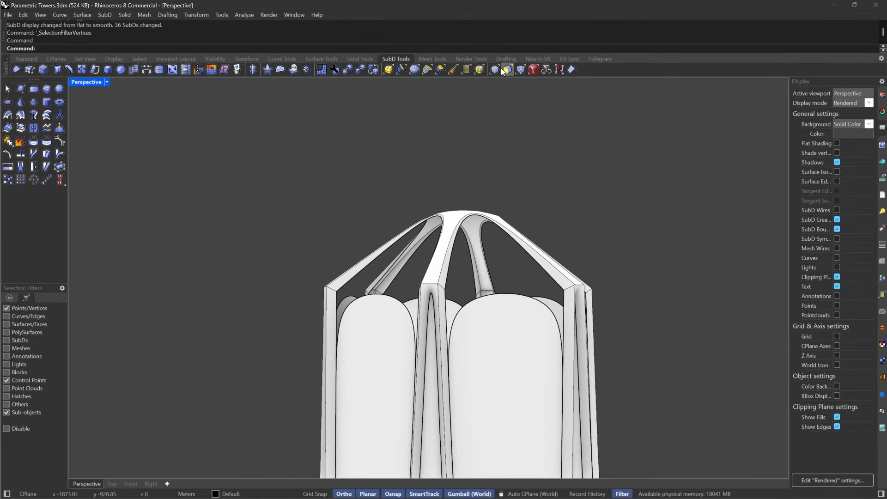
{"action": "left_click_drag", "start_coordinate": [261, 264], "coordinate": [716, 313]}
{"action": "left_click", "coordinate": [17, 70]}
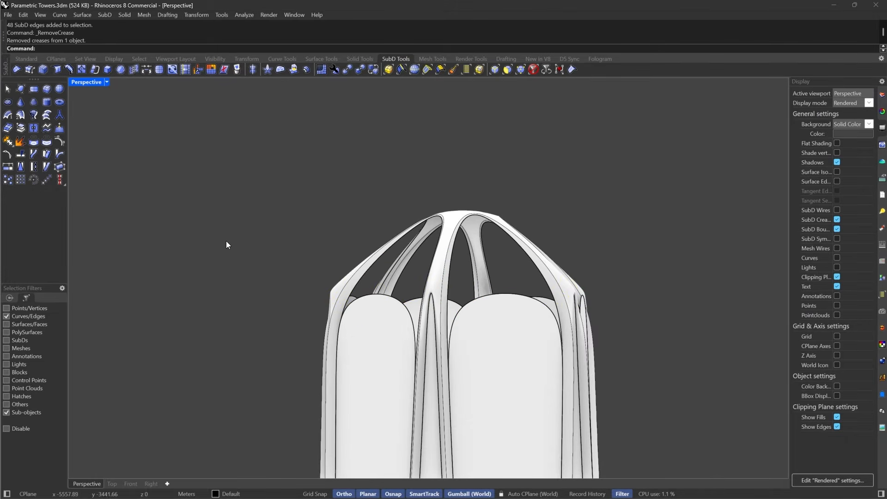
Step: Move the crown cap's central vertex vertically to the height of the cap's rim, using flat SubD display
{"action": "key", "text": "Tab"}
{"action": "left_click_drag", "start_coordinate": [344, 170], "coordinate": [568, 254]}
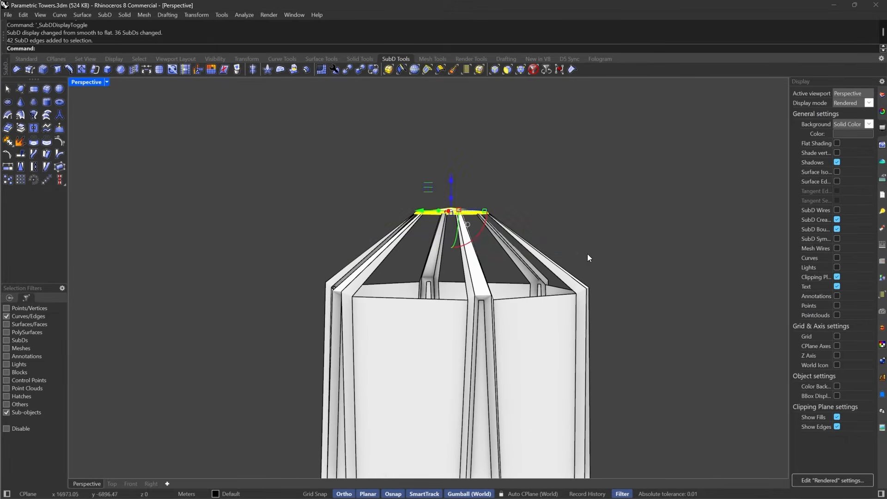
{"action": "scroll", "coordinate": [431, 193], "scroll_direction": "up", "scroll_amount": 2}
{"action": "left_click_drag", "start_coordinate": [442, 185], "coordinate": [469, 250]}
{"action": "scroll", "coordinate": [469, 247], "scroll_direction": "up", "scroll_amount": 5}
{"action": "left_click", "coordinate": [472, 246]}
{"action": "right_click_drag", "start_coordinate": [474, 244], "coordinate": [420, 217]}
{"action": "scroll", "coordinate": [420, 217], "scroll_direction": "up", "scroll_amount": 3}
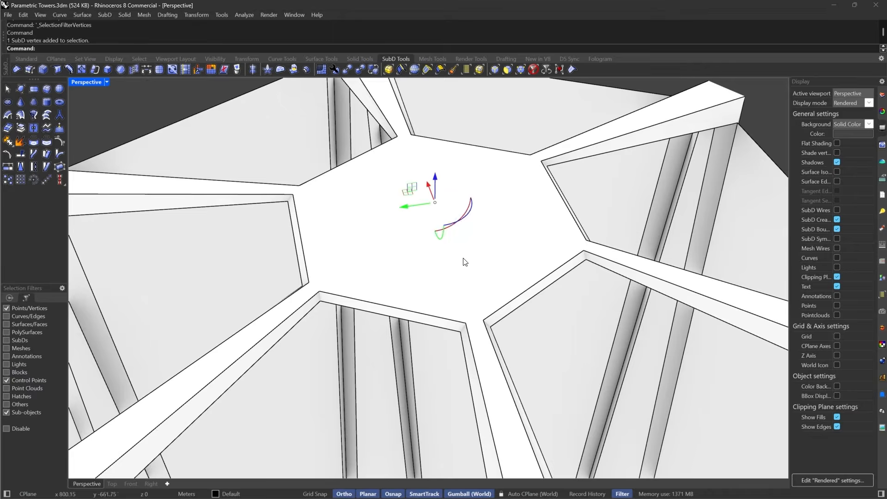
{"action": "right_click_drag", "start_coordinate": [465, 262], "coordinate": [453, 224]}
{"action": "key", "text": "Tab"}
{"action": "key", "text": "Tab"}
{"action": "type", "text": "M"}
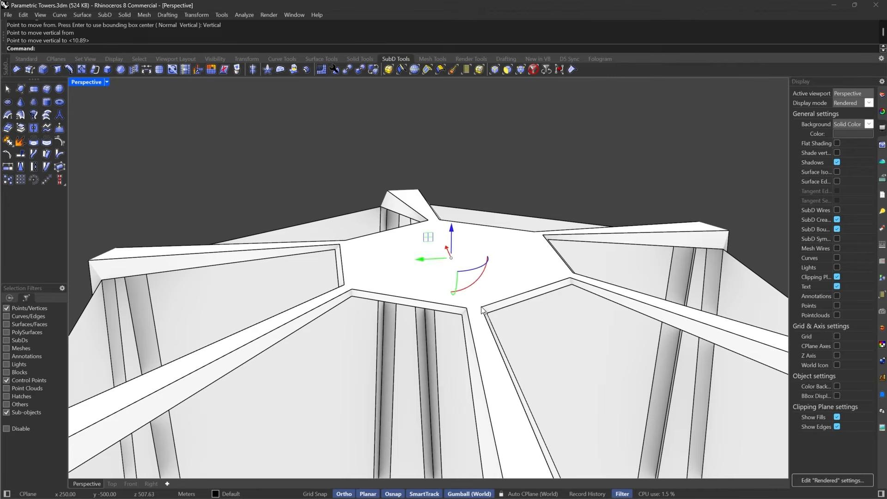
{"action": "key", "text": "Escape"}
Step: Select the six top edges of the tower's inset panels between the ribs, in flat SubD display
{"action": "scroll", "coordinate": [477, 248], "scroll_direction": "down", "scroll_amount": 8}
{"action": "key", "text": "Tab"}
{"action": "right_click_drag", "start_coordinate": [452, 240], "coordinate": [560, 339]}
{"action": "key", "text": "Tab"}
{"action": "scroll", "coordinate": [505, 309], "scroll_direction": "up", "scroll_amount": 5}
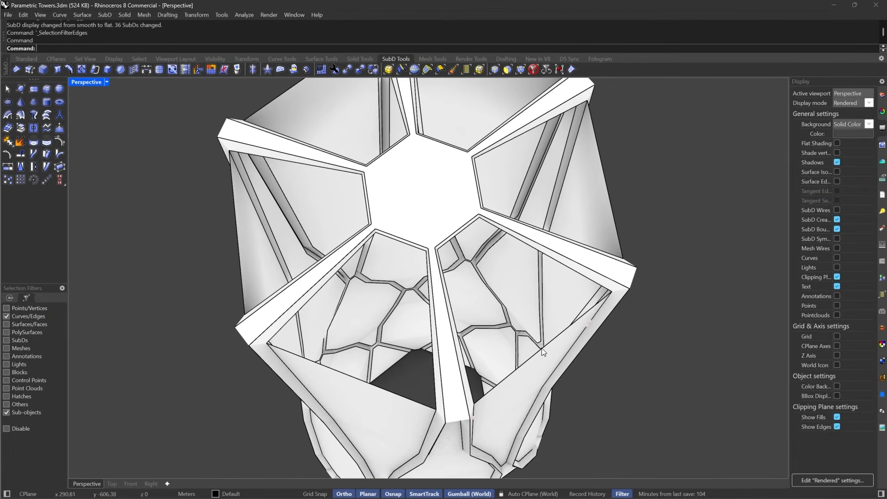
{"action": "left_click", "coordinate": [542, 349]}
{"action": "left_click", "coordinate": [403, 397], "text": "shift"}
{"action": "scroll", "coordinate": [403, 397], "scroll_direction": "down", "scroll_amount": 3}
{"action": "right_click_drag", "start_coordinate": [403, 396], "coordinate": [373, 320]}
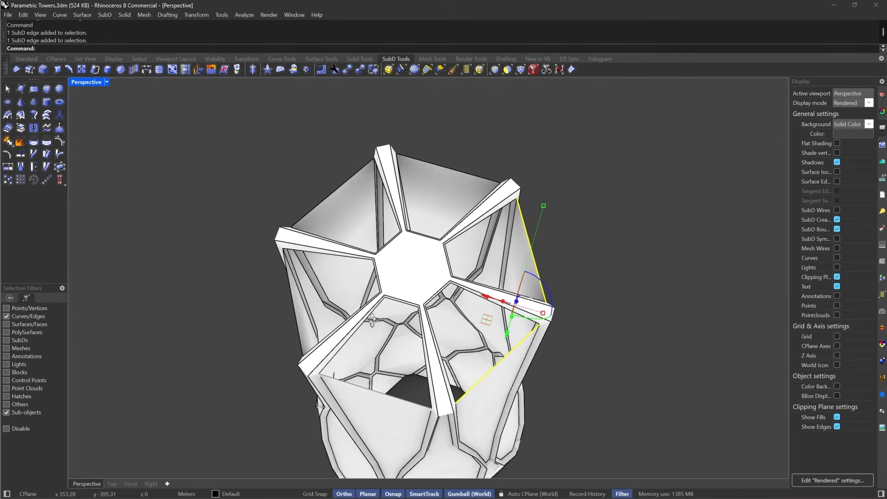
{"action": "left_click", "coordinate": [376, 390], "text": "shift"}
{"action": "left_click", "coordinate": [294, 314], "text": "shift"}
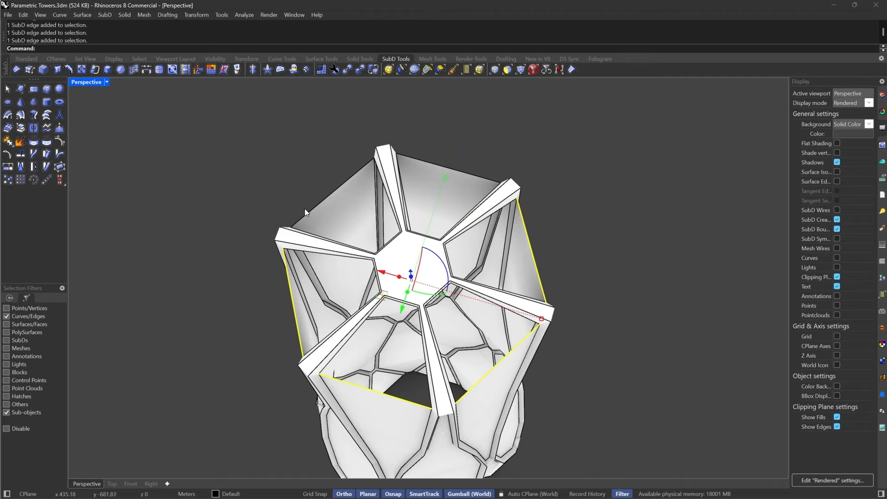
{"action": "left_click", "coordinate": [315, 207], "text": "shift"}
{"action": "left_click", "coordinate": [464, 172], "text": "shift"}
{"action": "right_click_drag", "start_coordinate": [464, 172], "coordinate": [439, 121]}
Step: Extrude the six panel top edges upward, scale them inward toward the crown, and lower them beneath the cap
{"action": "left_click_drag", "start_coordinate": [412, 239], "coordinate": [411, 118], "text": "ctrl"}
{"action": "right_click_drag", "start_coordinate": [388, 232], "coordinate": [369, 259]}
{"action": "scroll", "coordinate": [481, 200], "scroll_direction": "up", "scroll_amount": 3}
{"action": "left_click_drag", "start_coordinate": [523, 258], "coordinate": [421, 248], "text": "shift"}
{"action": "left_click_drag", "start_coordinate": [376, 160], "coordinate": [405, 369]}
{"action": "scroll", "coordinate": [397, 361], "scroll_direction": "up", "scroll_amount": 5}
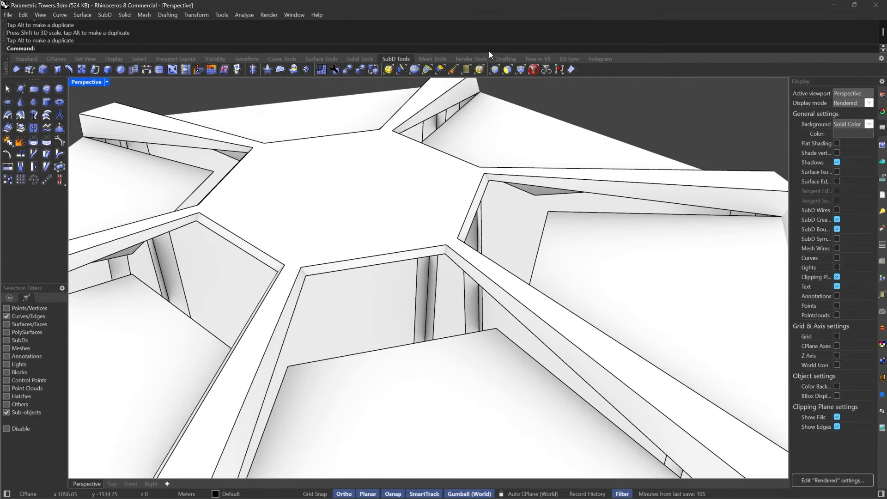
Step: Snap the four inner corner vertices of two extruded roof panels onto the lower corners of the crown cap
{"action": "left_click_drag", "start_coordinate": [496, 329], "coordinate": [445, 255]}
{"action": "right_click_drag", "start_coordinate": [351, 300], "coordinate": [277, 335]}
{"action": "left_click_drag", "start_coordinate": [248, 353], "coordinate": [280, 257]}
{"action": "right_click_drag", "start_coordinate": [280, 257], "coordinate": [481, 370], "text": "shift"}
{"action": "left_click_drag", "start_coordinate": [482, 369], "coordinate": [445, 295]}
{"action": "left_click_drag", "start_coordinate": [291, 388], "coordinate": [315, 307]}
Step: Move the inner corner vertices of two further roof panels onto their matching crown cap corners
{"action": "right_click_drag", "start_coordinate": [324, 301], "coordinate": [615, 272]}
{"action": "left_click_drag", "start_coordinate": [653, 321], "coordinate": [603, 259]}
{"action": "right_click_drag", "start_coordinate": [601, 259], "coordinate": [509, 235]}
{"action": "left_click_drag", "start_coordinate": [290, 312], "coordinate": [338, 248]}
{"action": "right_click_drag", "start_coordinate": [277, 272], "coordinate": [434, 301]}
{"action": "left_click", "coordinate": [433, 301]}
{"action": "key", "text": "m"}
{"action": "key", "text": "Return"}
{"action": "left_click", "coordinate": [432, 300]}
{"action": "left_click", "coordinate": [464, 230]}
{"action": "left_click_drag", "start_coordinate": [621, 311], "coordinate": [593, 237]}
Step: Snap the inner corners of the last two roof panels to the crown cap and return the SubDs to smooth display
{"action": "right_click_drag", "start_coordinate": [259, 259], "coordinate": [357, 250]}
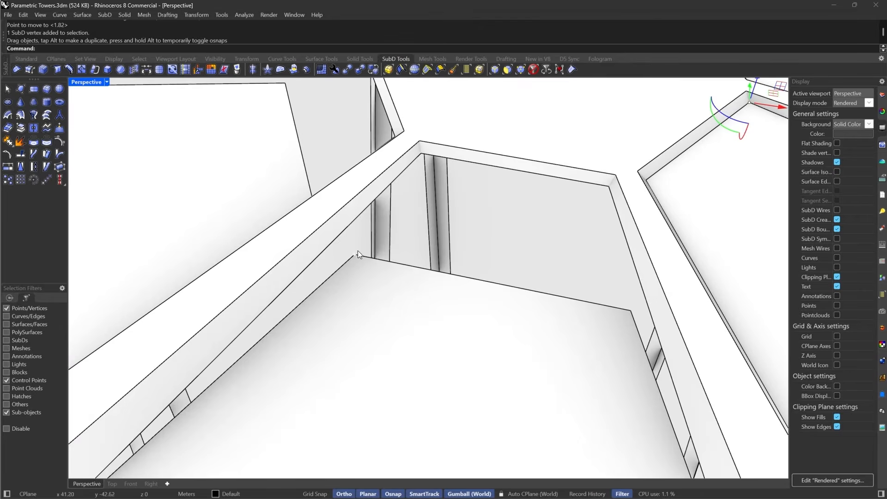
{"action": "left_click_drag", "start_coordinate": [354, 253], "coordinate": [420, 151]}
{"action": "left_click_drag", "start_coordinate": [630, 309], "coordinate": [613, 178]}
{"action": "right_click_drag", "start_coordinate": [347, 198], "coordinate": [475, 207]}
{"action": "left_click_drag", "start_coordinate": [473, 205], "coordinate": [433, 143]}
{"action": "right_click_drag", "start_coordinate": [416, 194], "coordinate": [319, 222]}
{"action": "left_click_drag", "start_coordinate": [313, 228], "coordinate": [328, 154]}
{"action": "scroll", "coordinate": [431, 257], "scroll_direction": "down", "scroll_amount": 10}
{"action": "key", "text": "Tab"}
Step: Examine the completed tower from several sides, checking the closed crown, ribs and inset panels
{"action": "right_click_drag", "start_coordinate": [440, 342], "coordinate": [446, 200]}
{"action": "scroll", "coordinate": [446, 200], "scroll_direction": "down", "scroll_amount": 12}
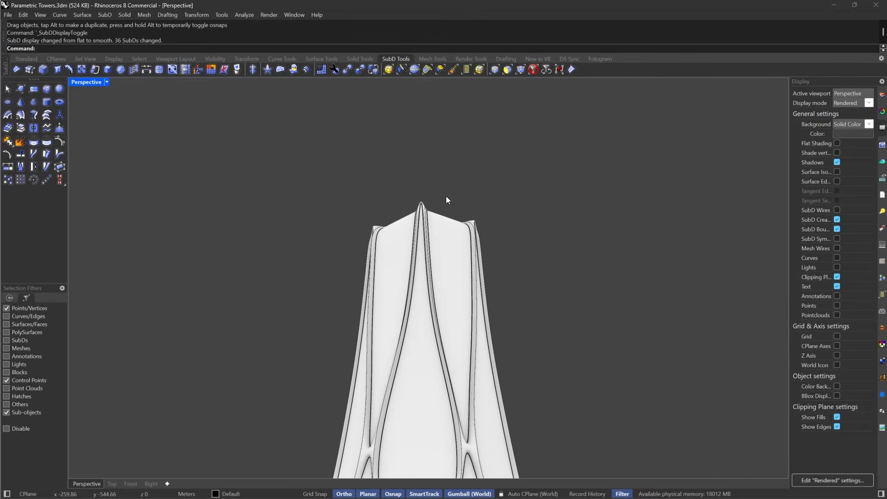
{"action": "right_click_drag", "start_coordinate": [476, 270], "coordinate": [565, 293]}
{"action": "scroll", "coordinate": [322, 321], "scroll_direction": "up", "scroll_amount": 6}
{"action": "scroll", "coordinate": [455, 199], "scroll_direction": "down", "scroll_amount": 8}
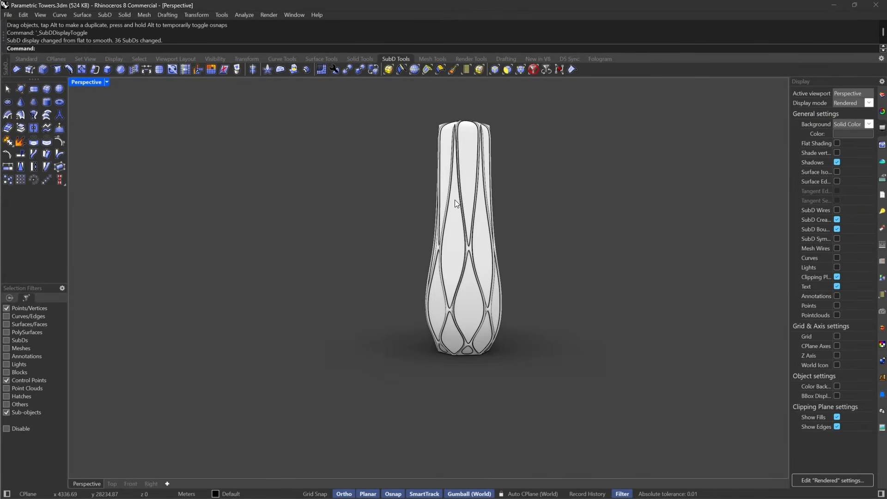
{"action": "scroll", "coordinate": [487, 223], "scroll_direction": "up", "scroll_amount": 8}
{"action": "scroll", "coordinate": [472, 264], "scroll_direction": "down", "scroll_amount": 8}
{"action": "right_click_drag", "start_coordinate": [471, 263], "coordinate": [468, 303]}
{"action": "scroll", "coordinate": [468, 303], "scroll_direction": "up", "scroll_amount": 6}
{"action": "scroll", "coordinate": [467, 299], "scroll_direction": "down", "scroll_amount": 5}
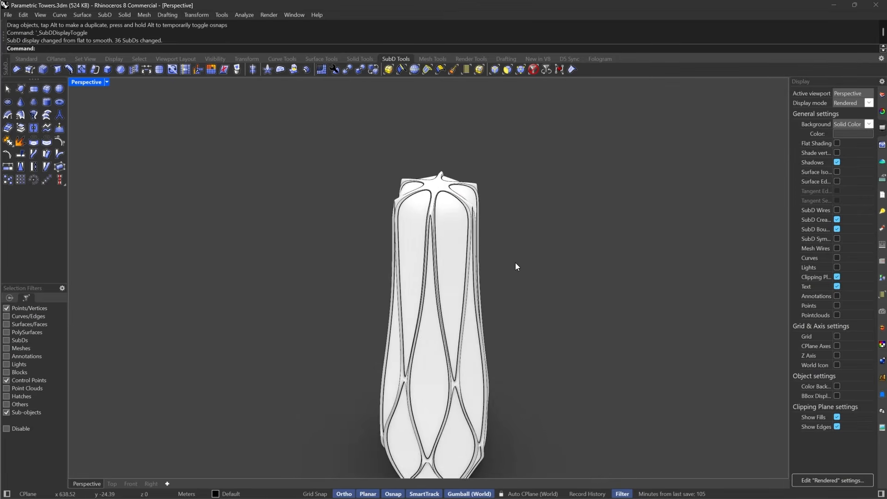
{"action": "right_click_drag", "start_coordinate": [515, 262], "coordinate": [462, 316]}
{"action": "right_click_drag", "start_coordinate": [427, 344], "coordinate": [480, 344]}
Step: Show all hidden tower models and view them together with the finished ribbed tower
{"action": "type", "text": "how"}
{"action": "key", "text": "Return"}
{"action": "scroll", "coordinate": [335, 329], "scroll_direction": "down", "scroll_amount": 4}
{"action": "scroll", "coordinate": [307, 279], "scroll_direction": "up", "scroll_amount": 2}
{"action": "scroll", "coordinate": [497, 277], "scroll_direction": "up", "scroll_amount": 6}
{"action": "scroll", "coordinate": [498, 278], "scroll_direction": "down", "scroll_amount": 5}
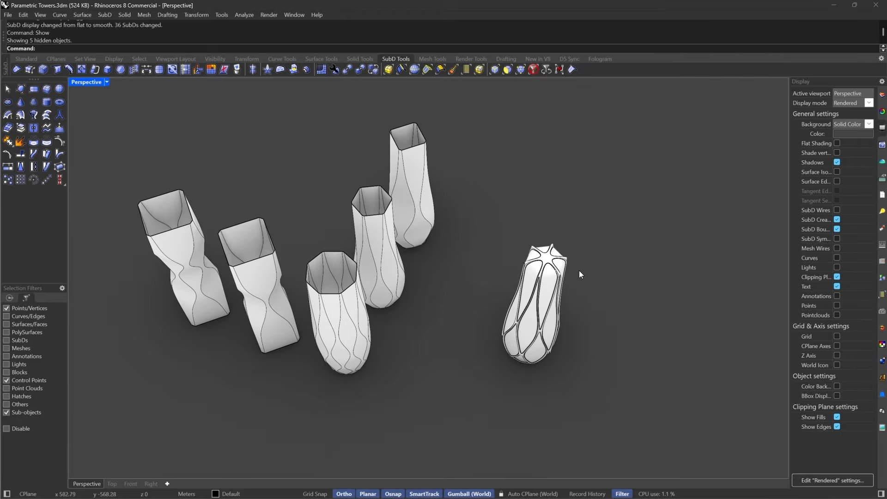
{"action": "scroll", "coordinate": [355, 224], "scroll_direction": "up", "scroll_amount": 2}
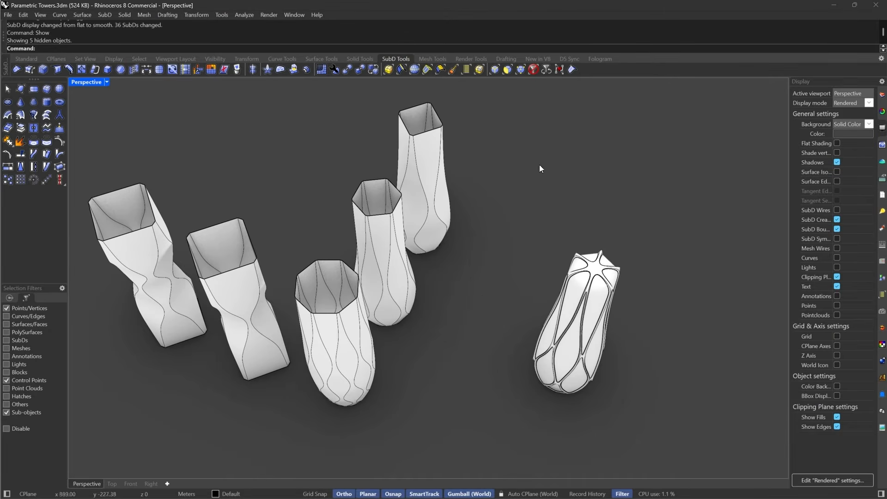
{"action": "right_click_drag", "start_coordinate": [539, 165], "coordinate": [496, 244]}
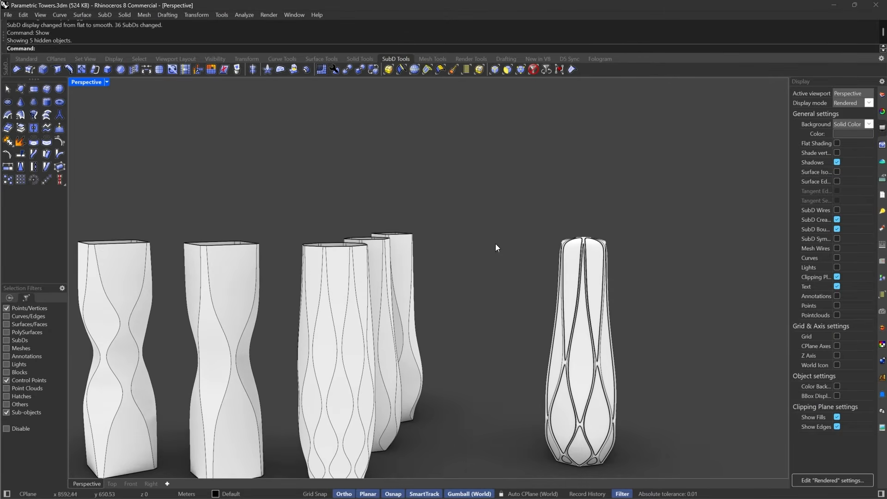
{"action": "right_click_drag", "start_coordinate": [396, 327], "coordinate": [402, 219]}
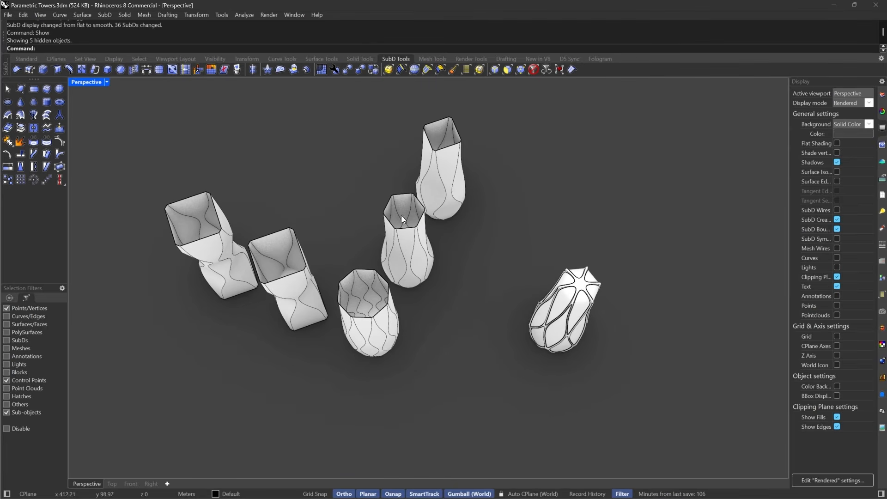
Step: Hide the plain hexagonal source tower and move the finished ribbed tower into its place in the row
{"action": "left_click", "coordinate": [533, 70]}
{"action": "left_click", "coordinate": [404, 250]}
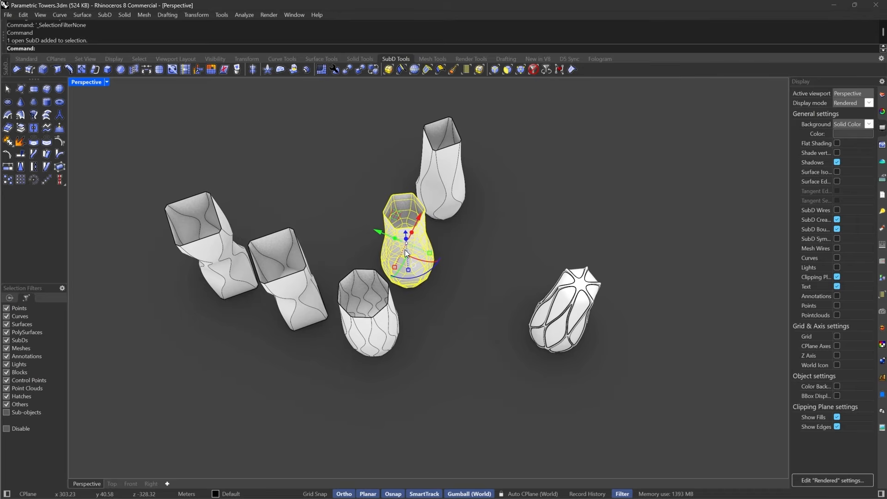
{"action": "key", "text": "ctrl+h"}
{"action": "left_click_drag", "start_coordinate": [559, 297], "coordinate": [470, 282]}
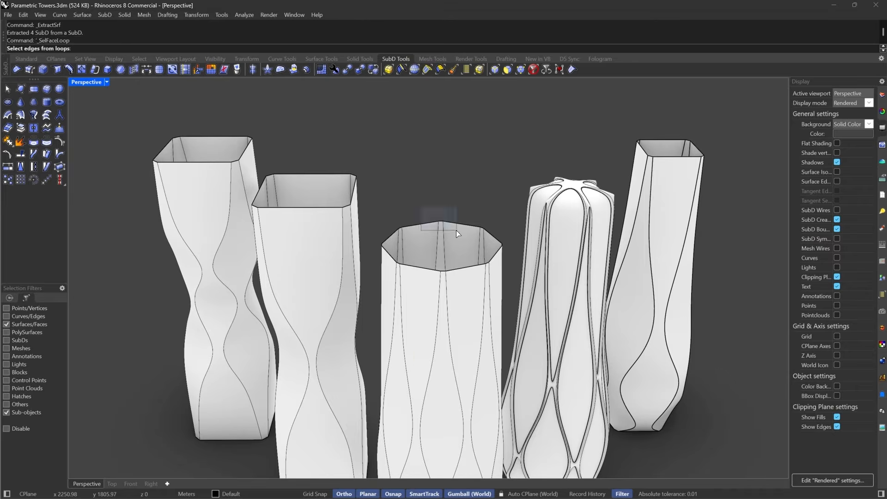
Step: Select the alternating vertical face loops of the octagonal and square towers and extract them as separate SubDs
{"action": "left_click", "coordinate": [391, 275]}
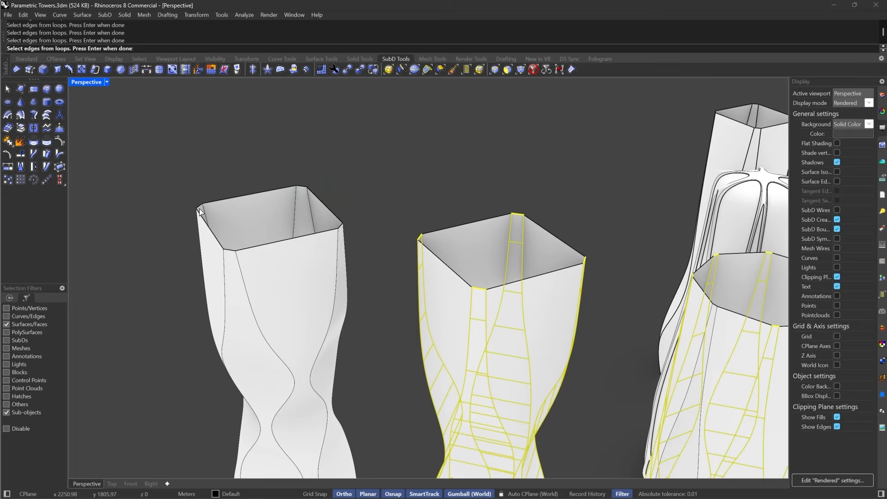
{"action": "left_click", "coordinate": [199, 213]}
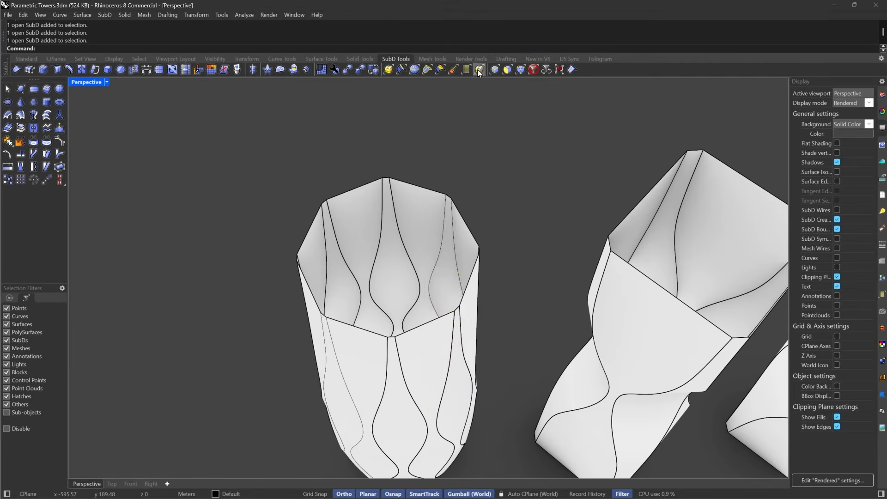
{"action": "left_click", "coordinate": [478, 69]}
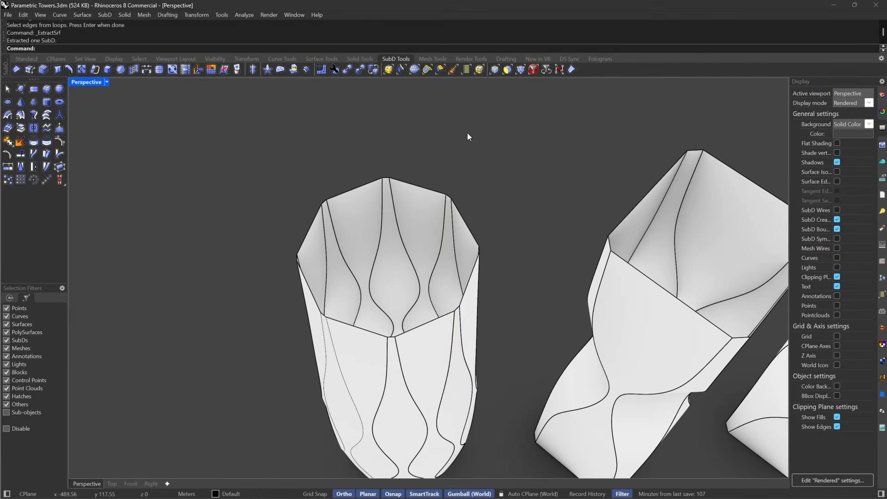
{"action": "left_click_drag", "start_coordinate": [308, 171], "coordinate": [372, 215]}
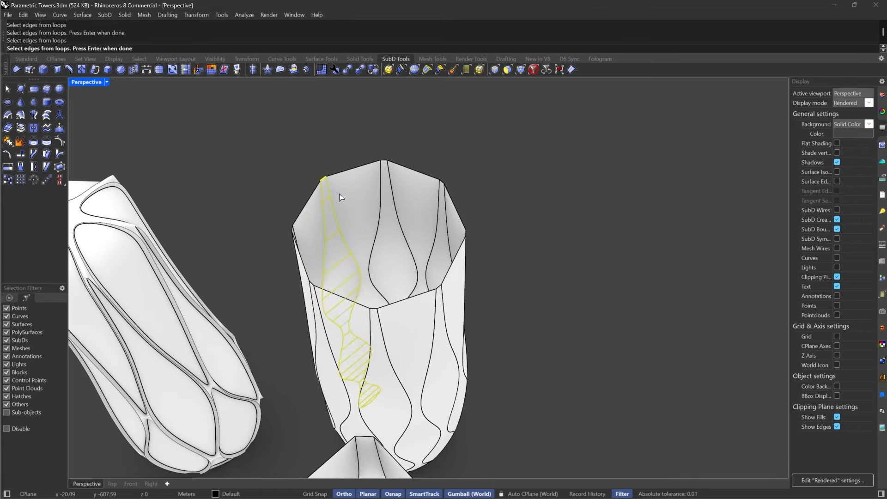
{"action": "key", "text": "Return"}
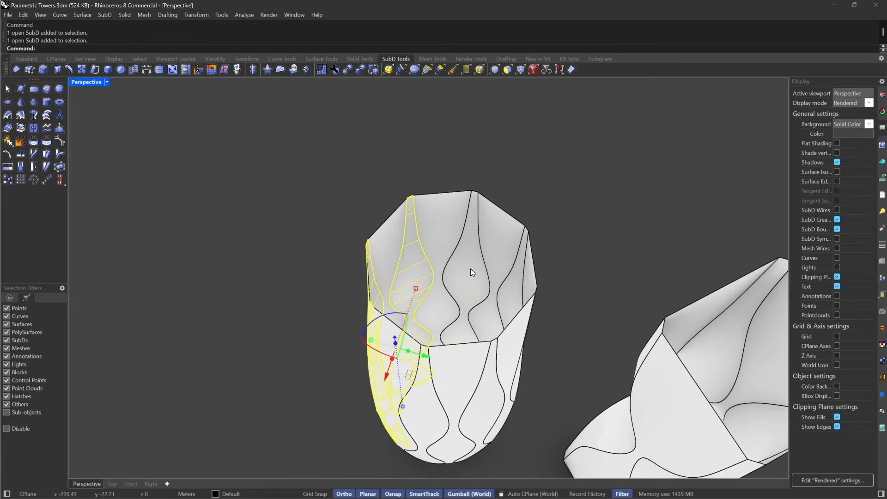
Step: Move the selected octagonal tower strips aside along X and extract alternating horizontal bands of faces from both strip sets
{"action": "right_click_drag", "start_coordinate": [471, 268], "coordinate": [529, 312]}
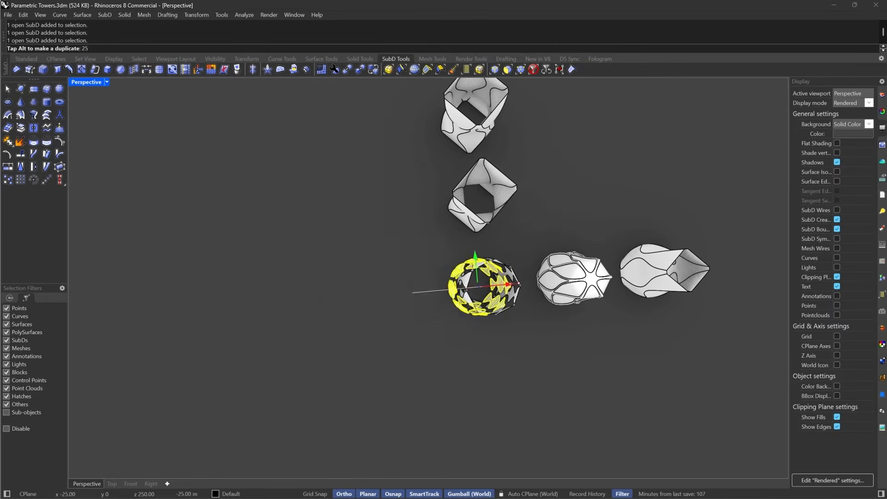
{"action": "left_click_drag", "start_coordinate": [439, 255], "coordinate": [483, 351]}
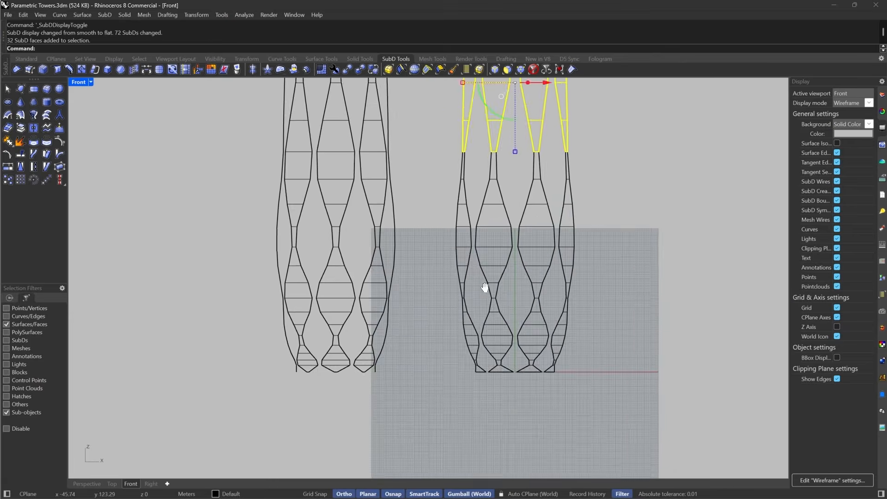
{"action": "left_click_drag", "start_coordinate": [623, 277], "coordinate": [407, 378]}
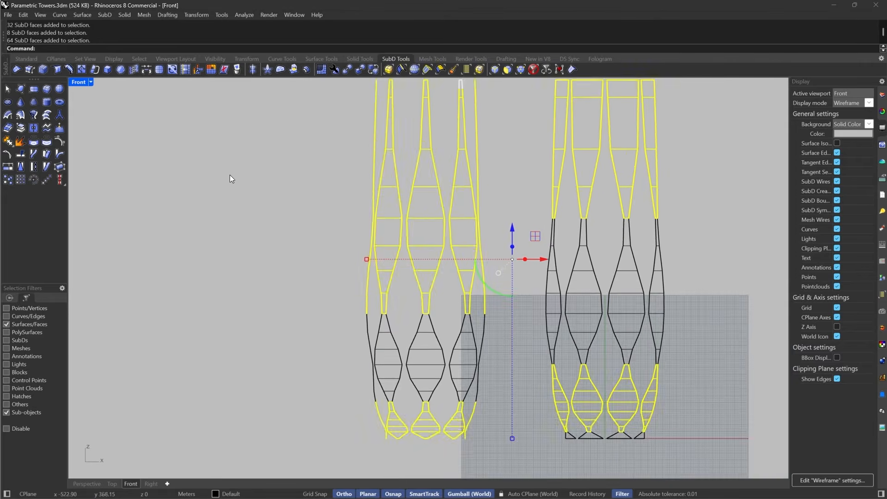
{"action": "left_click", "coordinate": [534, 70]}
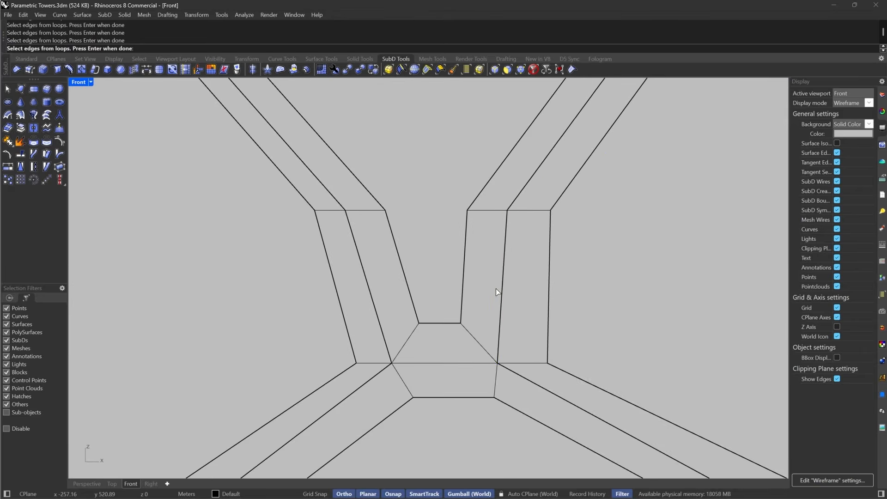
Step: Select the centre edge loops running along the octagonal lattice tower's ribs using the Front and Right views
{"action": "left_click_drag", "start_coordinate": [619, 223], "coordinate": [599, 236]}
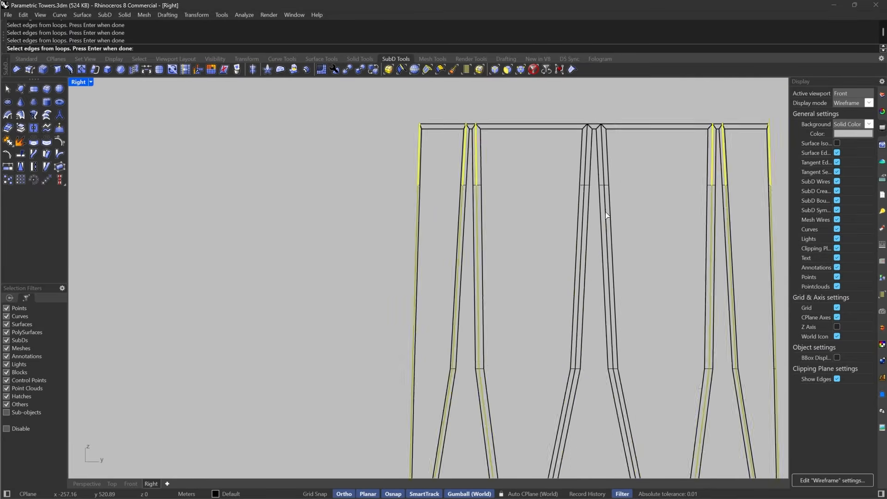
{"action": "scroll", "coordinate": [635, 138], "scroll_direction": "up", "scroll_amount": 6}
{"action": "left_click_drag", "start_coordinate": [554, 139], "coordinate": [493, 149]}
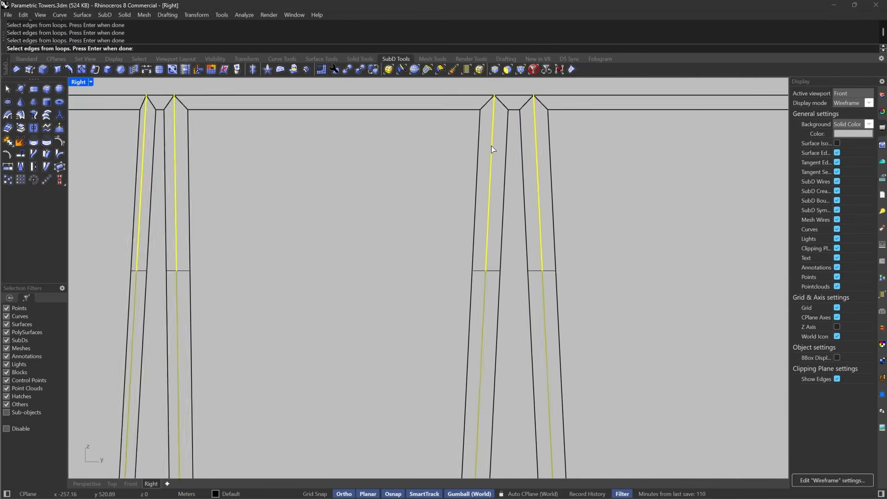
{"action": "scroll", "coordinate": [493, 148], "scroll_direction": "down", "scroll_amount": 6}
{"action": "scroll", "coordinate": [578, 317], "scroll_direction": "up", "scroll_amount": 6}
{"action": "left_click_drag", "start_coordinate": [578, 318], "coordinate": [434, 298]}
{"action": "scroll", "coordinate": [536, 298], "scroll_direction": "down", "scroll_amount": 5}
{"action": "scroll", "coordinate": [548, 306], "scroll_direction": "up", "scroll_amount": 4}
{"action": "left_click", "coordinate": [535, 306]}
{"action": "left_click", "coordinate": [452, 313]}
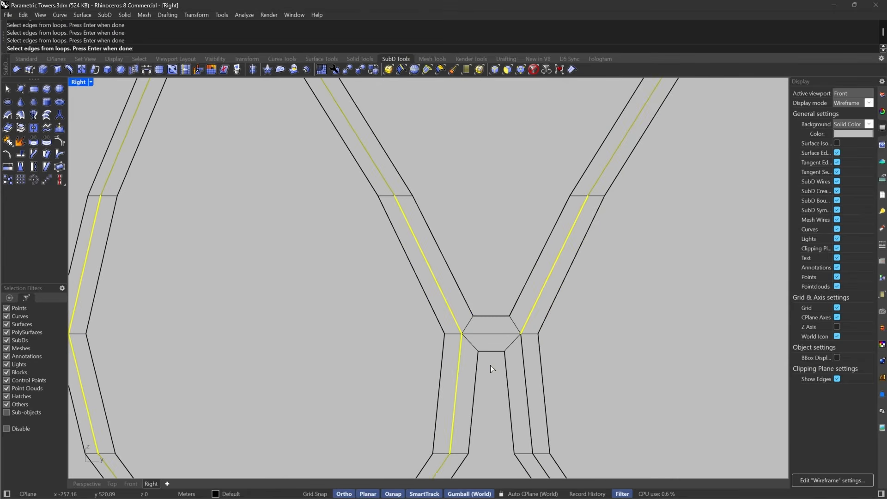
{"action": "scroll", "coordinate": [516, 293], "scroll_direction": "down", "scroll_amount": 10}
{"action": "scroll", "coordinate": [520, 351], "scroll_direction": "down", "scroll_amount": 6}
{"action": "scroll", "coordinate": [509, 151], "scroll_direction": "up", "scroll_amount": 5}
{"action": "right_click", "coordinate": [508, 151]}
{"action": "scroll", "coordinate": [508, 115], "scroll_direction": "down", "scroll_amount": 6}
{"action": "scroll", "coordinate": [499, 449], "scroll_direction": "up", "scroll_amount": 4}
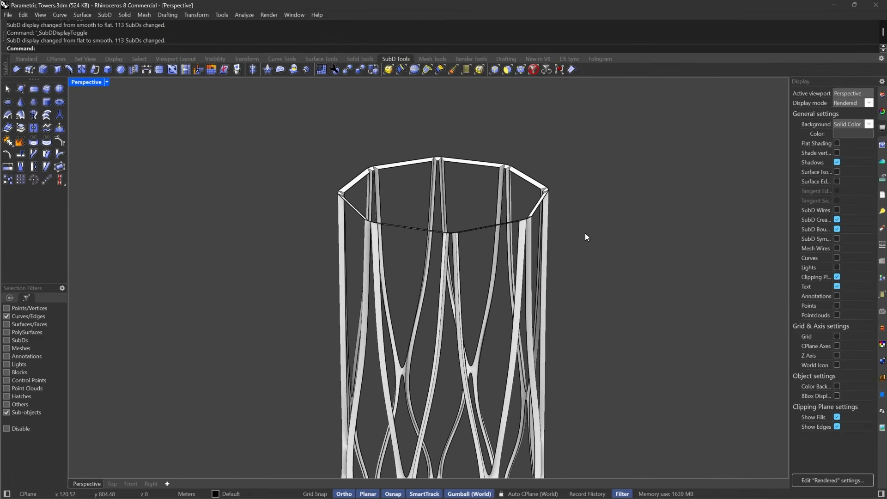
Step: Delete the small connecting faces between neighbouring rib frames around the octagonal tower's rim
{"action": "scroll", "coordinate": [526, 206], "scroll_direction": "up", "scroll_amount": 5}
{"action": "right_click_drag", "start_coordinate": [525, 206], "coordinate": [436, 129]}
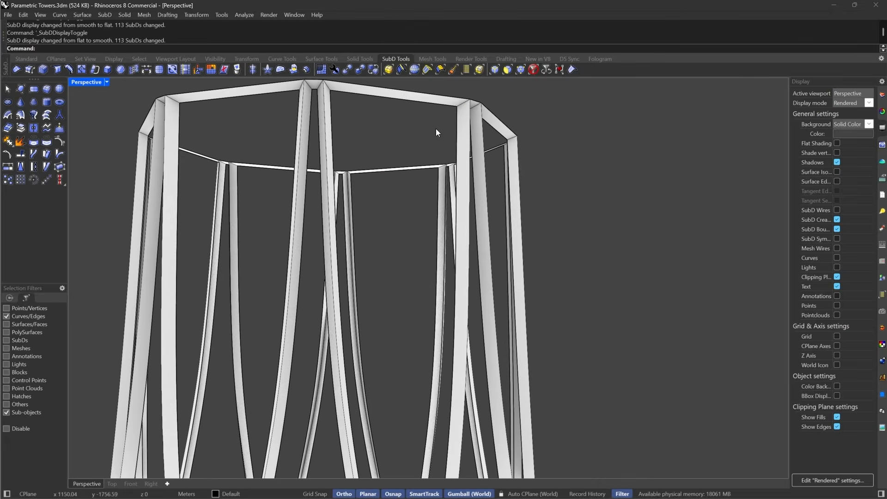
{"action": "right_click_drag", "start_coordinate": [353, 159], "coordinate": [373, 118]}
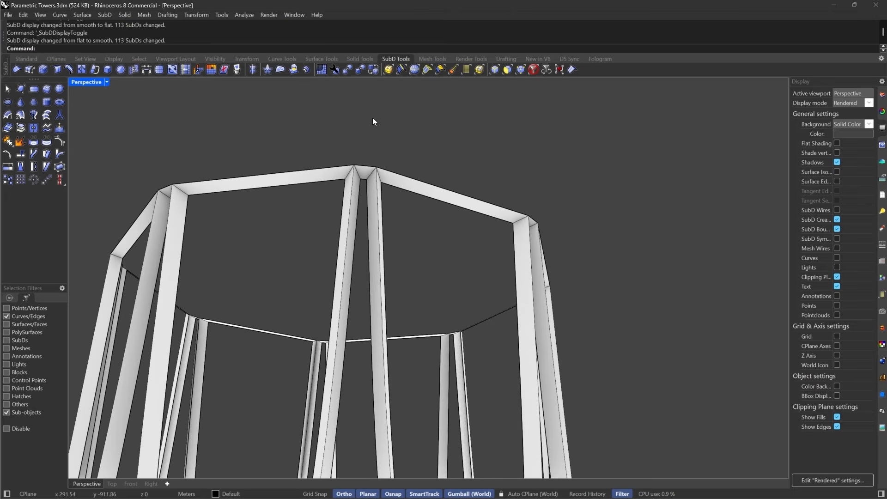
{"action": "scroll", "coordinate": [367, 166], "scroll_direction": "up", "scroll_amount": 2}
{"action": "left_click", "coordinate": [509, 70]}
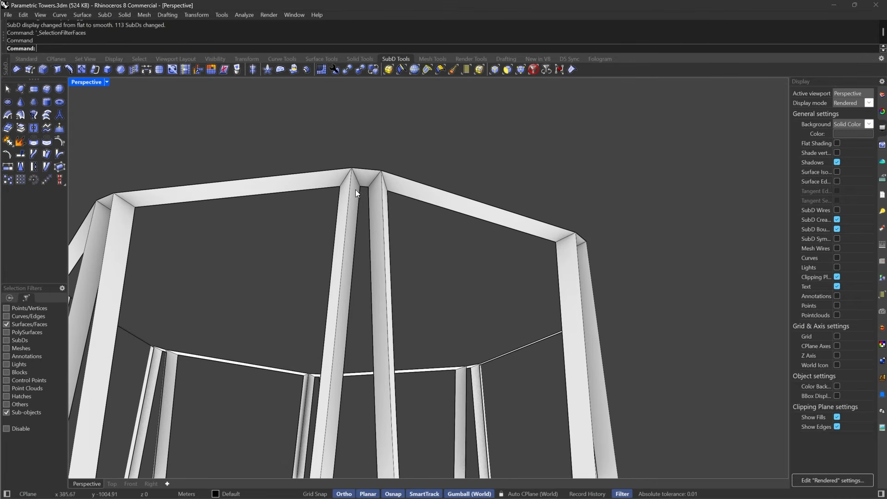
{"action": "left_click", "coordinate": [357, 189]}
{"action": "right_click_drag", "start_coordinate": [503, 191], "coordinate": [401, 226]}
{"action": "scroll", "coordinate": [371, 191], "scroll_direction": "up", "scroll_amount": 3}
{"action": "left_click", "coordinate": [370, 191], "text": "shift"}
{"action": "scroll", "coordinate": [371, 191], "scroll_direction": "down", "scroll_amount": 4}
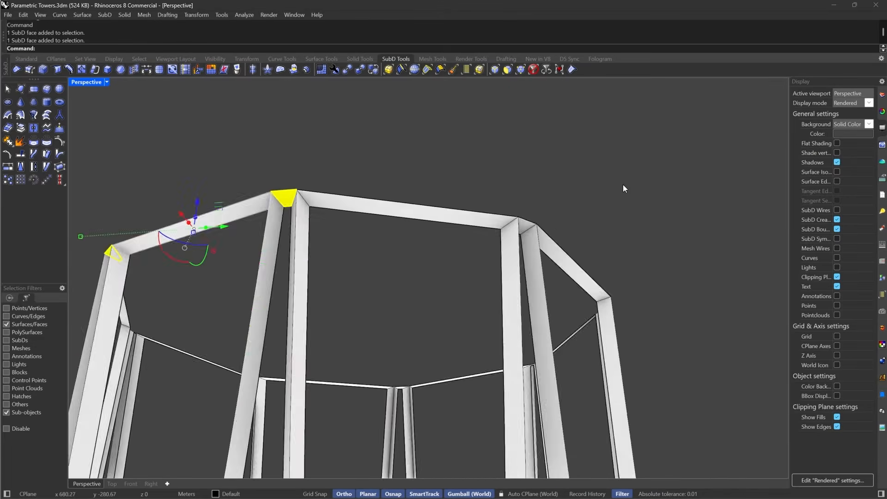
{"action": "right_click_drag", "start_coordinate": [623, 185], "coordinate": [410, 226]}
{"action": "scroll", "coordinate": [410, 226], "scroll_direction": "up", "scroll_amount": 4}
{"action": "left_click", "coordinate": [451, 210], "text": "shift"}
{"action": "scroll", "coordinate": [529, 221], "scroll_direction": "down", "scroll_amount": 4}
{"action": "right_click_drag", "start_coordinate": [529, 221], "coordinate": [497, 199]}
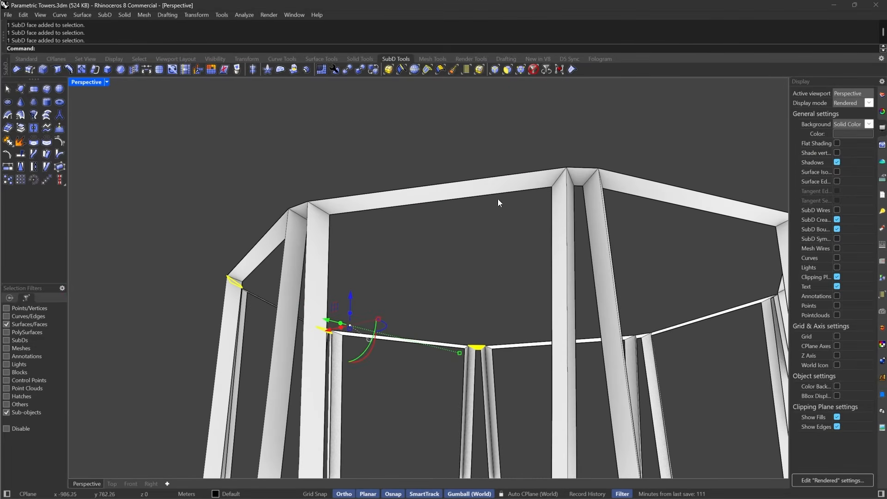
{"action": "left_click", "coordinate": [581, 178], "text": "shift"}
{"action": "right_click_drag", "start_coordinate": [743, 199], "coordinate": [436, 184]}
{"action": "left_click", "coordinate": [430, 186], "text": "shift"}
{"action": "right_click_drag", "start_coordinate": [606, 208], "coordinate": [497, 221]}
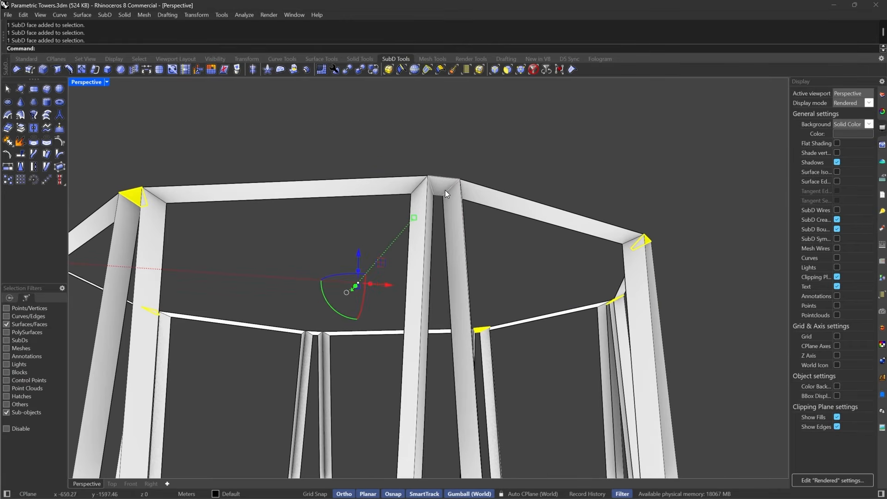
{"action": "left_click", "coordinate": [445, 190], "text": "shift"}
{"action": "right_click_drag", "start_coordinate": [705, 221], "coordinate": [671, 220]}
{"action": "key", "text": "Delete"}
{"action": "scroll", "coordinate": [569, 192], "scroll_direction": "down", "scroll_amount": 5}
{"action": "key", "text": "Tab"}
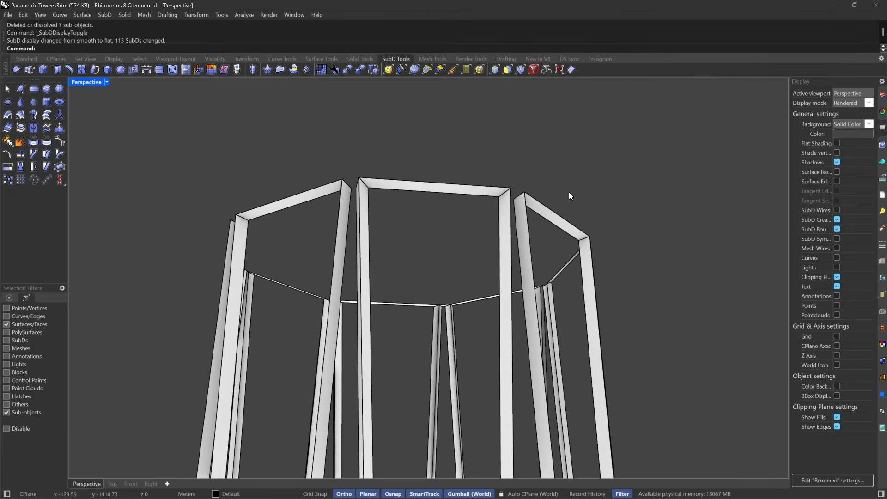
{"action": "scroll", "coordinate": [489, 151], "scroll_direction": "down", "scroll_amount": 5}
{"action": "key", "text": "Tab"}
Step: Remove the creases from the short corner edges at the gaps between neighbouring rim frames around the tower
{"action": "left_click", "coordinate": [508, 69]}
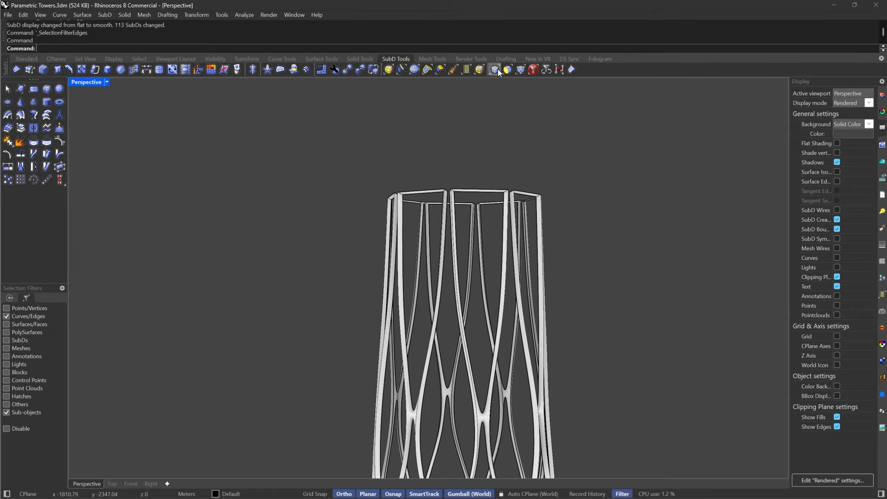
{"action": "scroll", "coordinate": [412, 162], "scroll_direction": "up", "scroll_amount": 3}
{"action": "left_click_drag", "start_coordinate": [303, 151], "coordinate": [759, 256]}
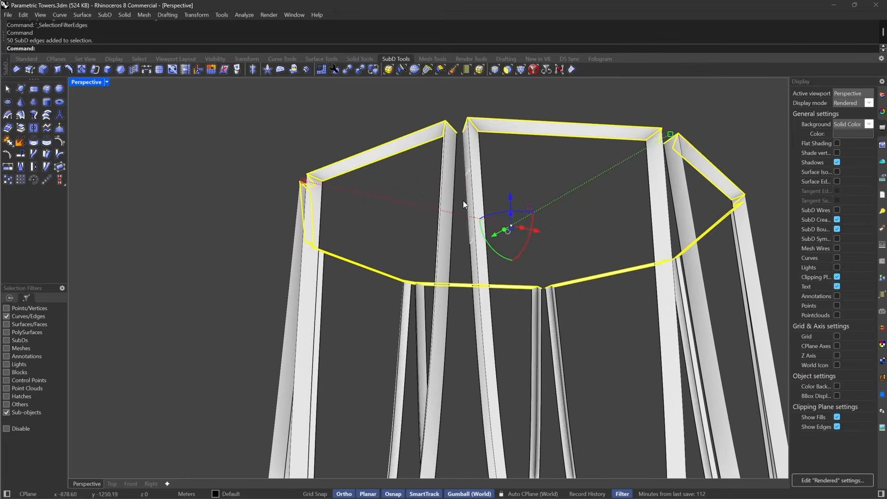
{"action": "key", "text": "Escape"}
{"action": "right_click_drag", "start_coordinate": [521, 159], "coordinate": [505, 155]}
{"action": "left_click_drag", "start_coordinate": [547, 97], "coordinate": [603, 158]}
{"action": "right_click_drag", "start_coordinate": [333, 125], "coordinate": [384, 124]}
{"action": "left_click_drag", "start_coordinate": [475, 107], "coordinate": [549, 174]}
{"action": "right_click_drag", "start_coordinate": [388, 167], "coordinate": [438, 173]}
{"action": "left_click_drag", "start_coordinate": [456, 147], "coordinate": [515, 199], "text": "shift"}
{"action": "right_click_drag", "start_coordinate": [421, 184], "coordinate": [465, 189]}
{"action": "left_click_drag", "start_coordinate": [387, 149], "coordinate": [461, 203], "text": "shift"}
{"action": "right_click_drag", "start_coordinate": [351, 175], "coordinate": [402, 176]}
{"action": "left_click_drag", "start_coordinate": [355, 155], "coordinate": [394, 190], "text": "shift"}
{"action": "right_click_drag", "start_coordinate": [273, 176], "coordinate": [327, 172]}
{"action": "left_click_drag", "start_coordinate": [303, 136], "coordinate": [377, 182], "text": "shift"}
{"action": "right_click_drag", "start_coordinate": [228, 173], "coordinate": [278, 170]}
{"action": "left_click_drag", "start_coordinate": [221, 128], "coordinate": [292, 179], "text": "shift"}
{"action": "left_click", "coordinate": [16, 69]}
Step: Delete the last remaining connecting face between two neighbouring rim frames
{"action": "right_click_drag", "start_coordinate": [437, 134], "coordinate": [500, 78]}
{"action": "left_click", "coordinate": [503, 70]}
{"action": "left_click_drag", "start_coordinate": [318, 138], "coordinate": [405, 223]}
{"action": "key", "text": "Delete"}
Step: Examine the separated rim frames and their corners from several sides in flat and smooth SubD display
{"action": "scroll", "coordinate": [410, 220], "scroll_direction": "down", "scroll_amount": 3}
{"action": "key", "text": "Tab"}
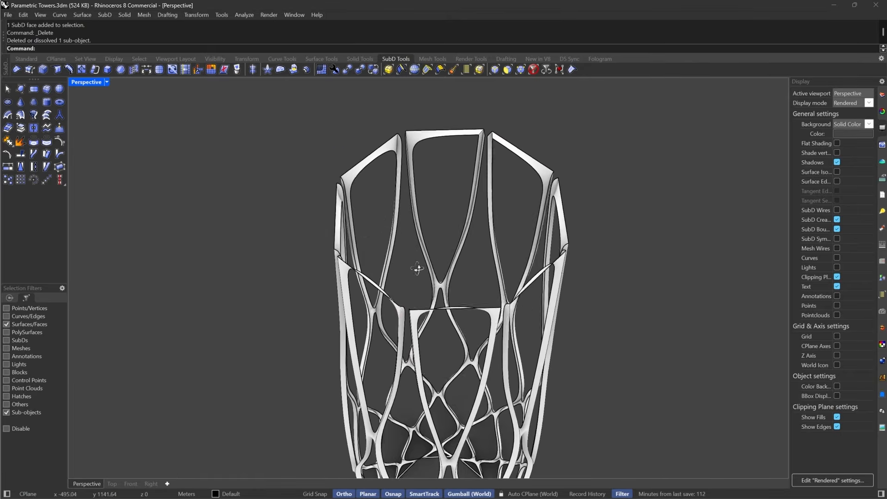
{"action": "scroll", "coordinate": [416, 268], "scroll_direction": "up", "scroll_amount": 6}
{"action": "scroll", "coordinate": [613, 247], "scroll_direction": "up", "scroll_amount": 3}
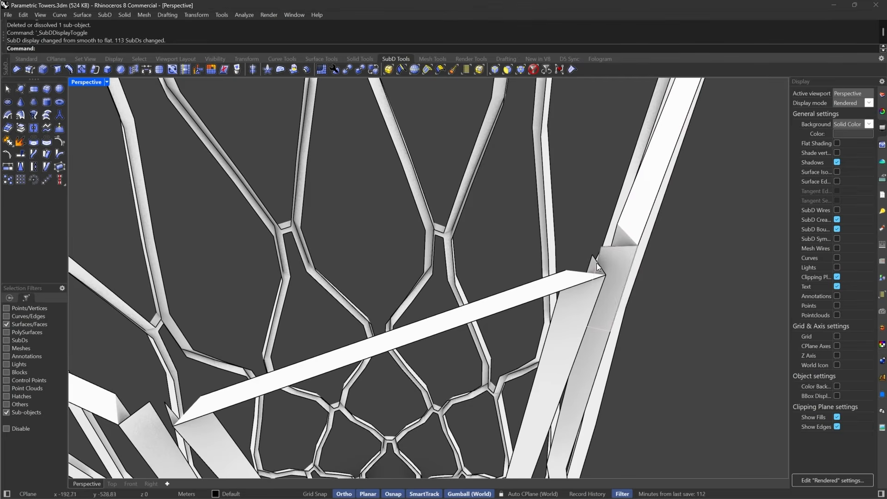
{"action": "right_click_drag", "start_coordinate": [562, 287], "coordinate": [461, 275]}
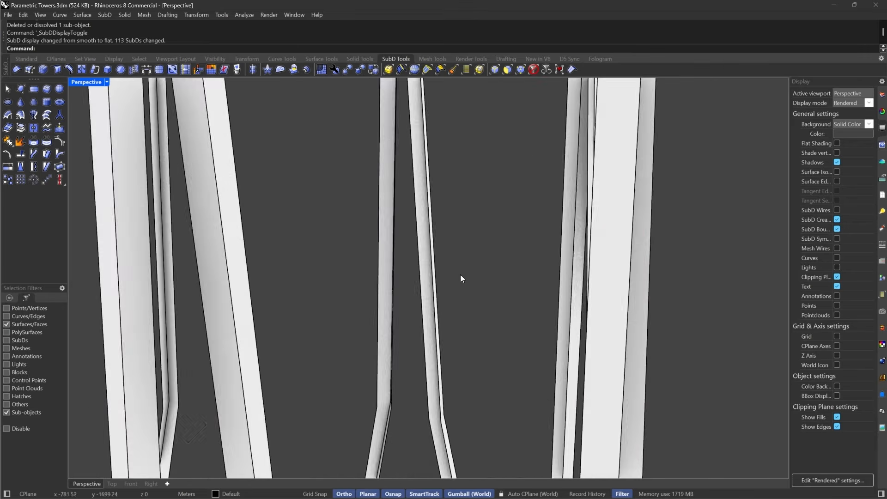
{"action": "scroll", "coordinate": [460, 274], "scroll_direction": "down", "scroll_amount": 4}
{"action": "right_click_drag", "start_coordinate": [528, 213], "coordinate": [397, 181]}
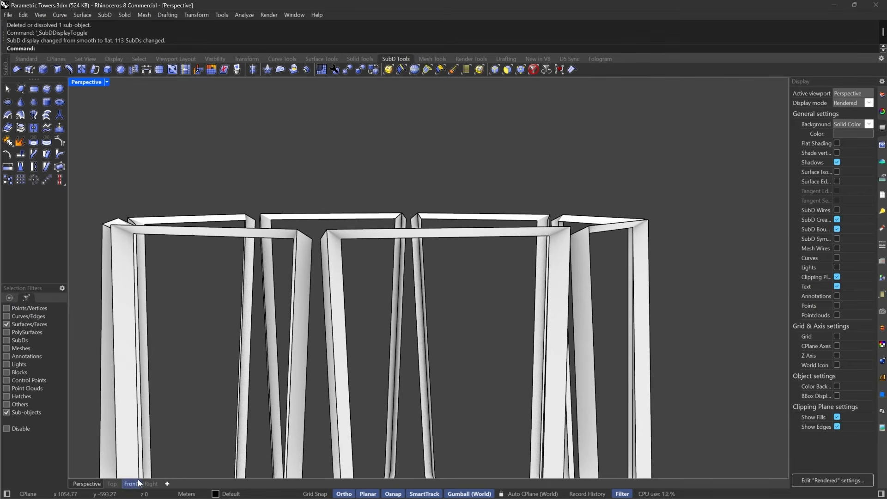
{"action": "right_click_drag", "start_coordinate": [401, 296], "coordinate": [427, 307]}
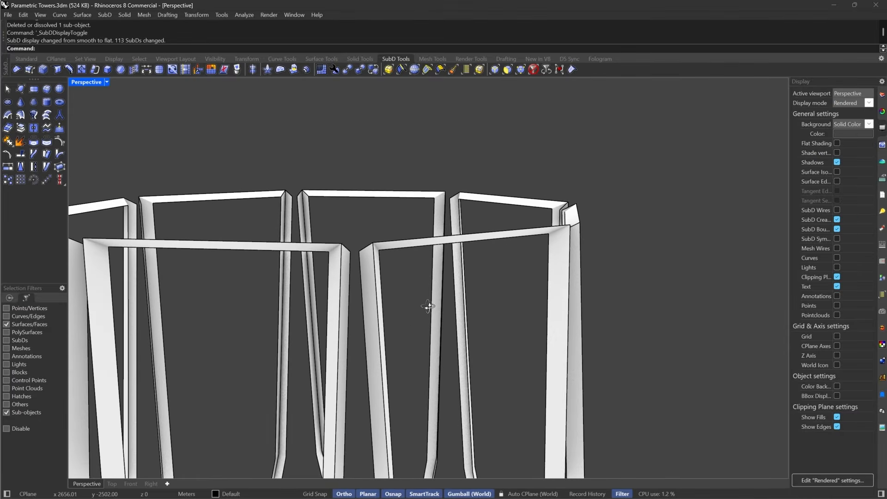
{"action": "scroll", "coordinate": [317, 198], "scroll_direction": "up", "scroll_amount": 3}
{"action": "key", "text": "Tab"}
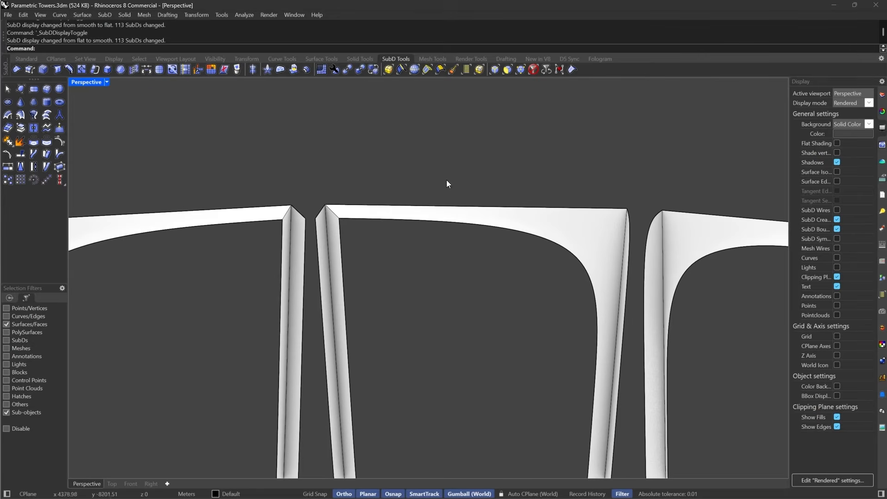
Step: Remove the creases from the four short edges at the remaining sharp pair of rim frame corners
{"action": "left_click", "coordinate": [498, 68]}
{"action": "left_click_drag", "start_coordinate": [228, 199], "coordinate": [383, 243]}
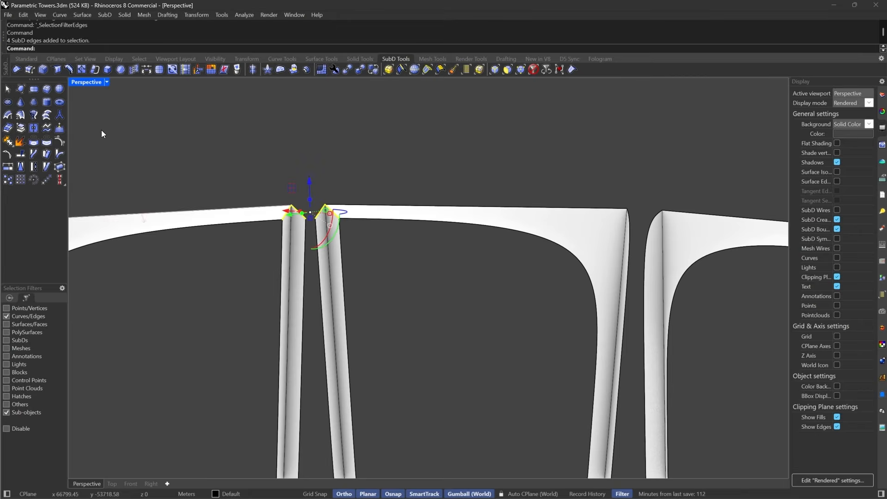
{"action": "right_click", "coordinate": [16, 69]}
{"action": "key", "text": "Escape"}
Step: Raise the top edges of all rim frames vertically in the Front view, working in flat SubD display
{"action": "scroll", "coordinate": [388, 143], "scroll_direction": "down", "scroll_amount": 6}
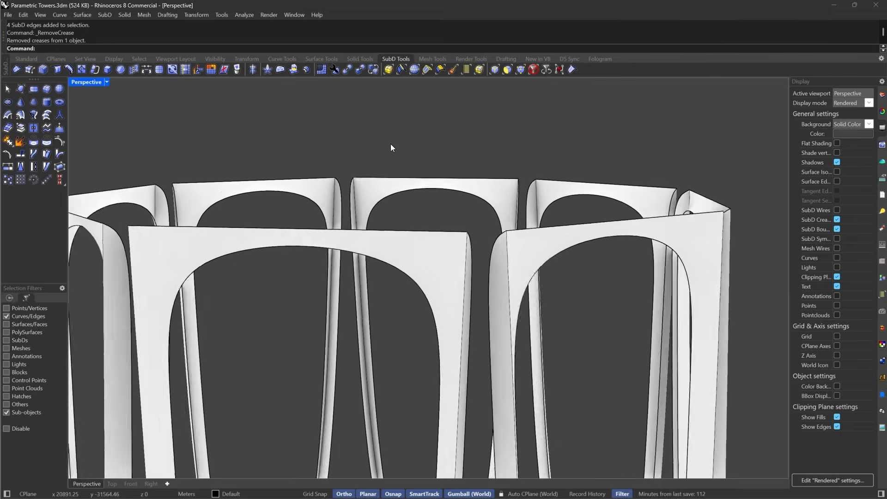
{"action": "left_click", "coordinate": [131, 484]}
{"action": "scroll", "coordinate": [480, 217], "scroll_direction": "up", "scroll_amount": 8}
{"action": "key", "text": "Tab"}
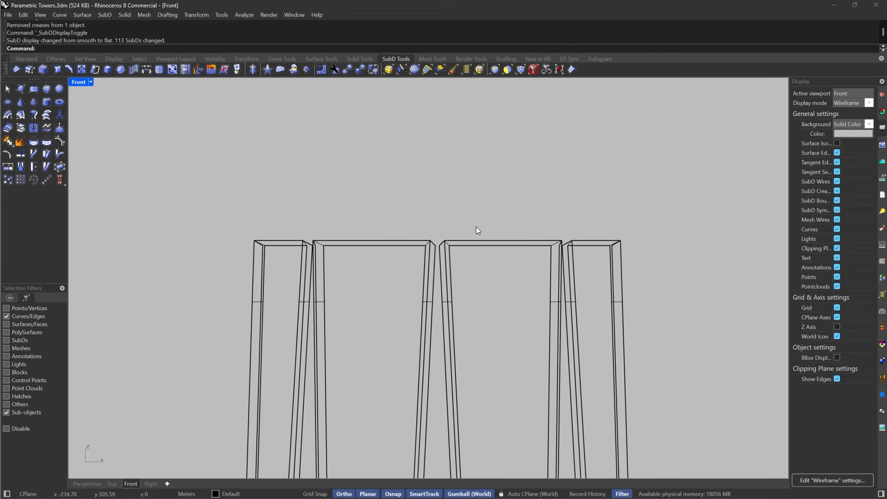
{"action": "left_click", "coordinate": [494, 71]}
{"action": "left_click_drag", "start_coordinate": [202, 194], "coordinate": [700, 243]}
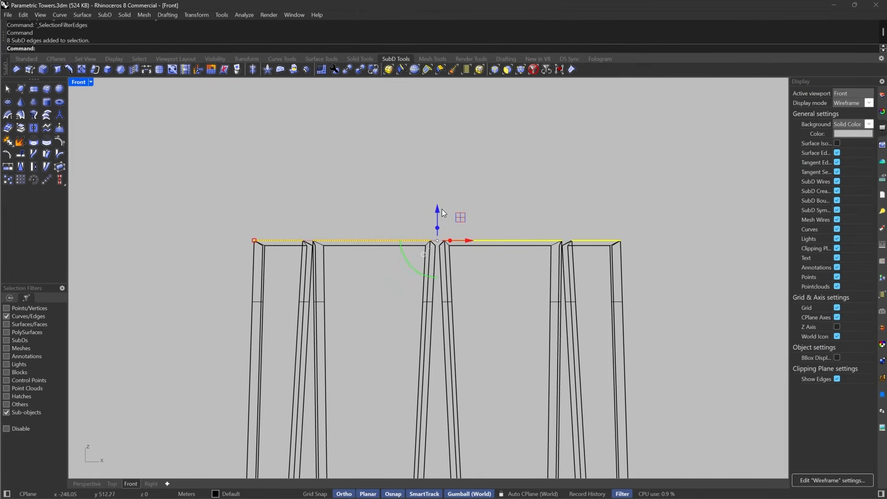
{"action": "left_click_drag", "start_coordinate": [440, 210], "coordinate": [356, 207]}
{"action": "key", "text": "Escape"}
{"action": "key", "text": "Tab"}
Step: Select the two upper side edges of one rim frame and join them with a Bridge
{"action": "scroll", "coordinate": [261, 241], "scroll_direction": "up", "scroll_amount": 4}
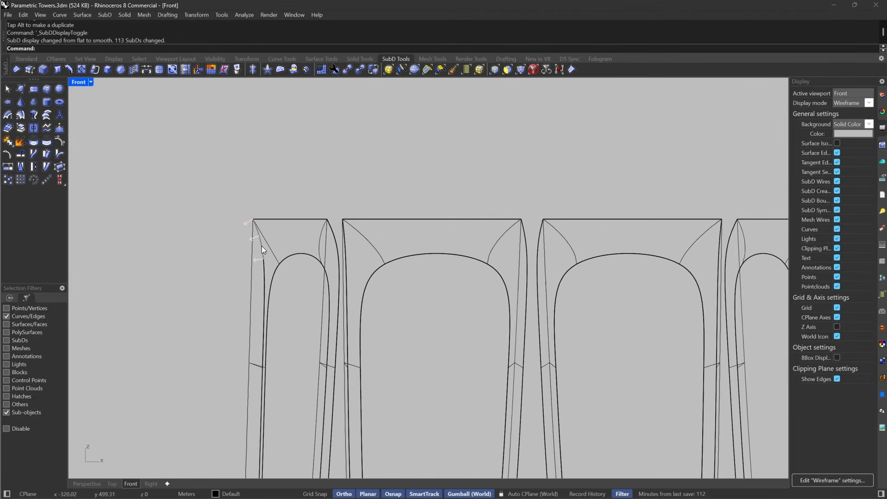
{"action": "scroll", "coordinate": [273, 258], "scroll_direction": "down", "scroll_amount": 2}
{"action": "left_click", "coordinate": [476, 245]}
{"action": "scroll", "coordinate": [366, 240], "scroll_direction": "up", "scroll_amount": 2}
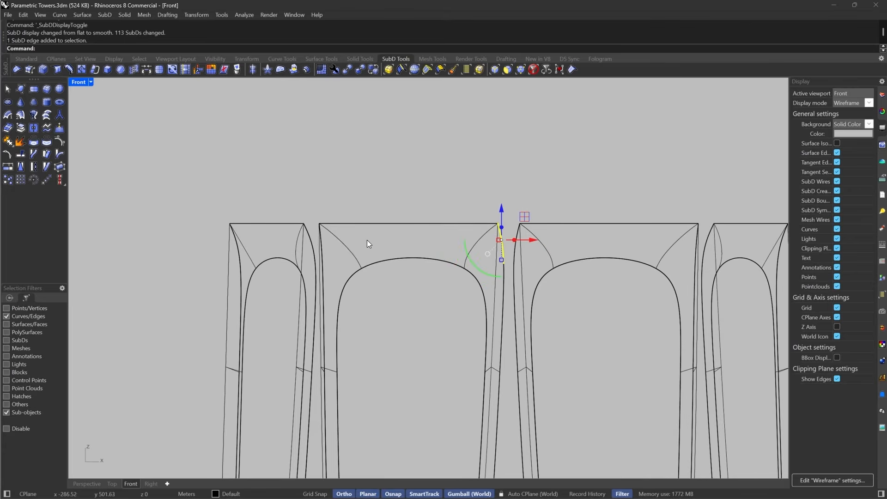
{"action": "left_click", "coordinate": [317, 245], "text": "shift"}
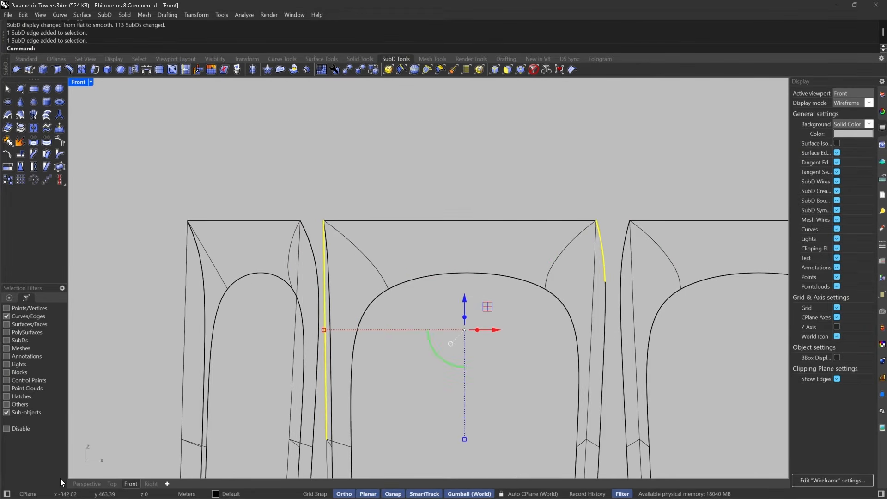
{"action": "left_click", "coordinate": [86, 484]}
{"action": "right_click_drag", "start_coordinate": [524, 246], "coordinate": [396, 289]}
{"action": "scroll", "coordinate": [503, 134], "scroll_direction": "up", "scroll_amount": 6}
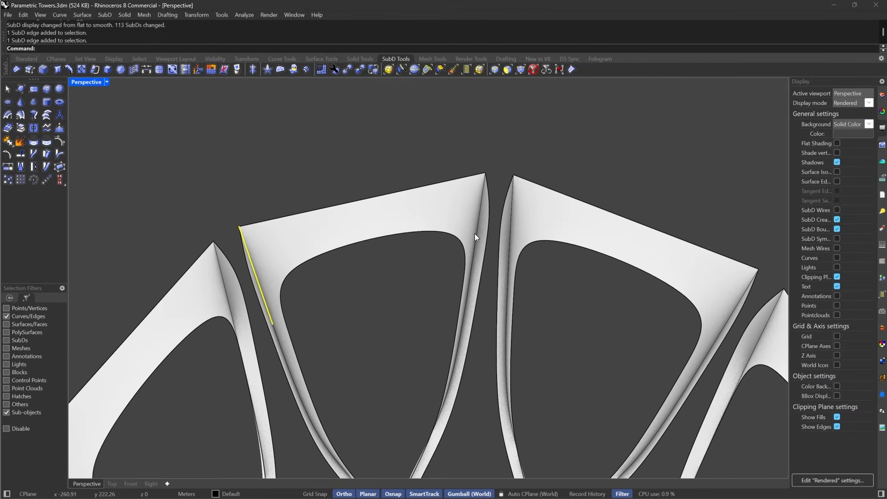
{"action": "left_click", "coordinate": [488, 209]}
{"action": "left_click", "coordinate": [247, 268], "text": "shift"}
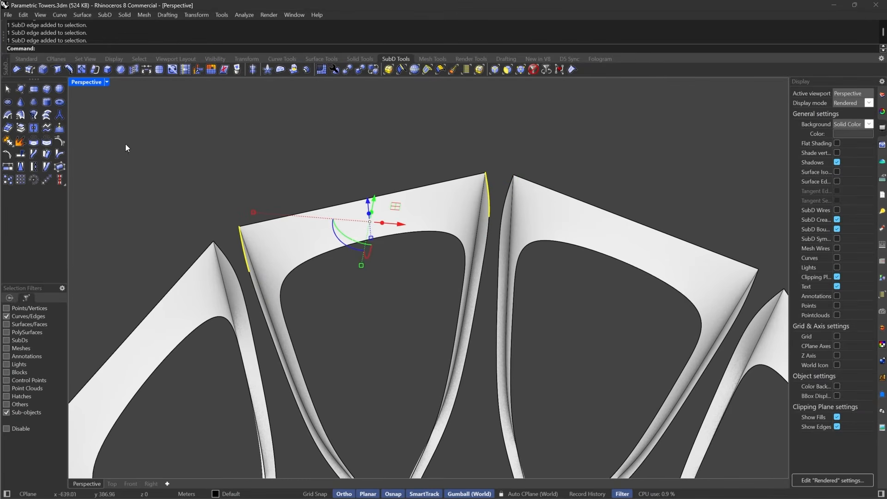
{"action": "left_click", "coordinate": [148, 70]}
{"action": "mouse_move", "coordinate": [398, 173]}
{"action": "right_mouse_down"}
{"action": "mouse_move", "coordinate": [365, 174]}
{"action": "mouse_move", "coordinate": [398, 187]}
{"action": "right_mouse_up"}
Step: Bridge the two upper side edges of the neighbouring rim frame in the same way
{"action": "scroll", "coordinate": [399, 185], "scroll_direction": "down", "scroll_amount": 5}
{"action": "right_click_drag", "start_coordinate": [565, 185], "coordinate": [442, 257]}
{"action": "scroll", "coordinate": [560, 186], "scroll_direction": "up", "scroll_amount": 6}
{"action": "key", "text": "Escape"}
{"action": "left_click", "coordinate": [436, 255]}
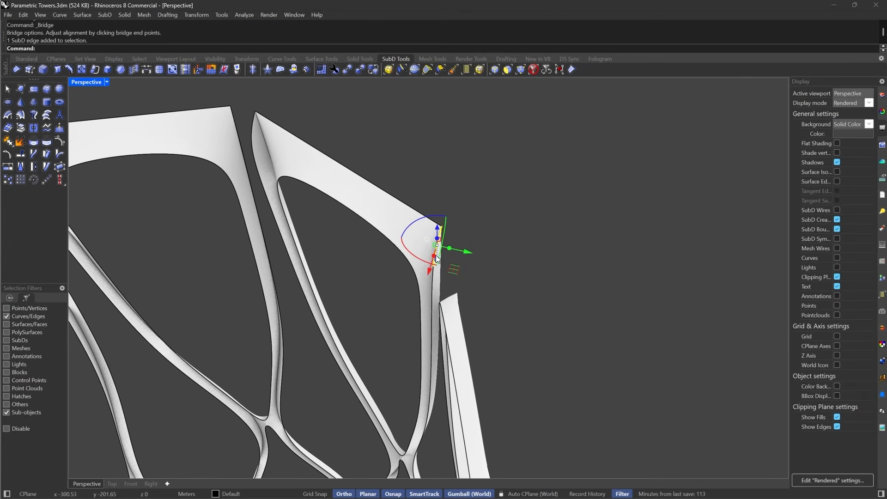
{"action": "left_click", "coordinate": [248, 133], "text": "shift"}
{"action": "right_click", "coordinate": [248, 133]}
{"action": "right_click_drag", "start_coordinate": [248, 133], "coordinate": [247, 208]}
{"action": "right_click", "coordinate": [521, 179]}
Step: Continue bridging the paired upper side edges on the next rim frame around the tower
{"action": "left_click", "coordinate": [548, 193]}
{"action": "left_click", "coordinate": [257, 244]}
{"action": "right_click_drag", "start_coordinate": [257, 244], "coordinate": [350, 200]}
{"action": "left_click", "coordinate": [350, 200]}
{"action": "right_click", "coordinate": [350, 201]}
{"action": "right_click", "coordinate": [407, 203]}
Step: Show all hidden objects, check how the rim frames fit the surrounding panels, and undo the Show command
{"action": "scroll", "coordinate": [416, 204], "scroll_direction": "down", "scroll_amount": 15}
{"action": "right_click_drag", "start_coordinate": [416, 204], "coordinate": [511, 273]}
{"action": "type", "text": "Show"}
{"action": "key", "text": "Return"}
{"action": "scroll", "coordinate": [437, 216], "scroll_direction": "up", "scroll_amount": 3}
{"action": "scroll", "coordinate": [446, 210], "scroll_direction": "up", "scroll_amount": 9}
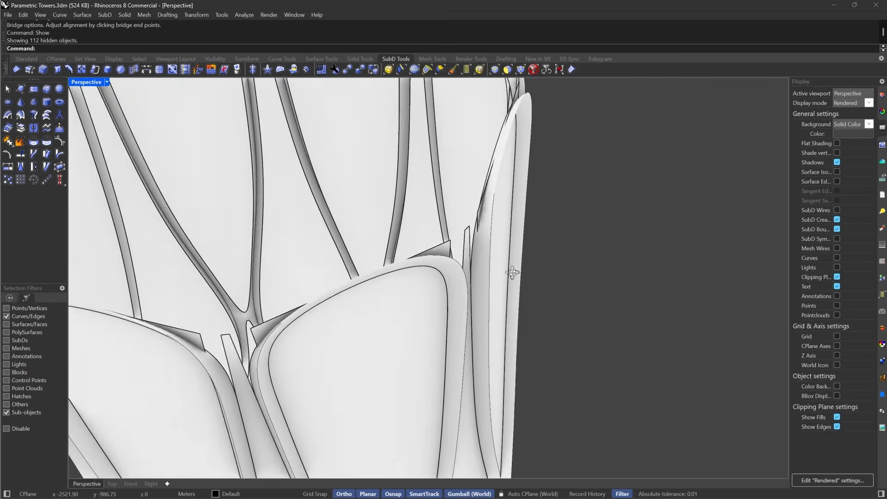
{"action": "scroll", "coordinate": [481, 182], "scroll_direction": "down", "scroll_amount": 9}
{"action": "scroll", "coordinate": [481, 181], "scroll_direction": "down", "scroll_amount": 7}
{"action": "right_click_drag", "start_coordinate": [492, 231], "coordinate": [529, 161]}
{"action": "scroll", "coordinate": [439, 200], "scroll_direction": "up", "scroll_amount": 9}
{"action": "scroll", "coordinate": [529, 160], "scroll_direction": "up", "scroll_amount": 7}
{"action": "scroll", "coordinate": [528, 161], "scroll_direction": "down", "scroll_amount": 10}
{"action": "key", "text": "ctrl+z"}
{"action": "right_click_drag", "start_coordinate": [479, 212], "coordinate": [512, 113]}
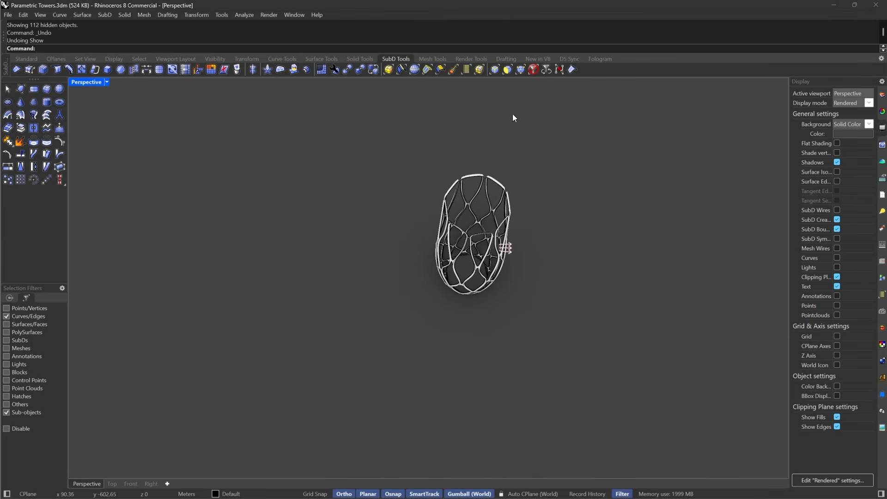
Step: Select the whole rib lattice of the octagonal tower and move it aside with the gumball
{"action": "left_click", "coordinate": [533, 70]}
{"action": "left_click_drag", "start_coordinate": [584, 157], "coordinate": [389, 325]}
{"action": "scroll", "coordinate": [449, 268], "scroll_direction": "down", "scroll_amount": 3}
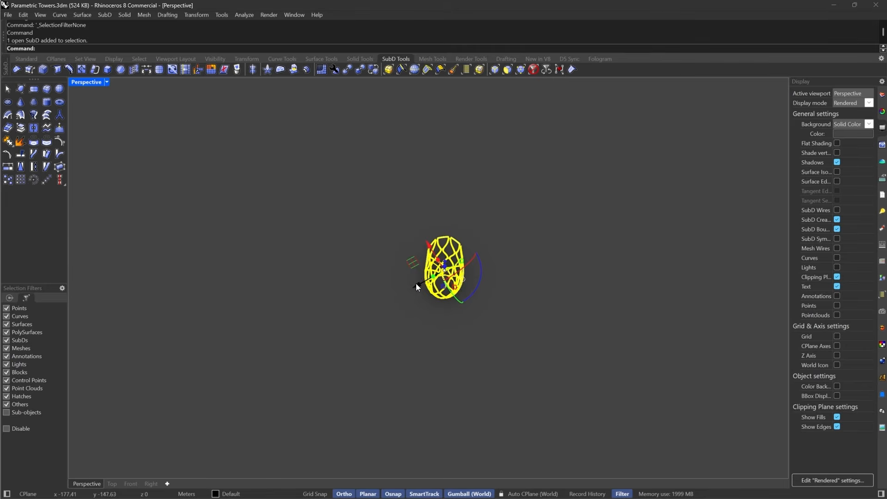
{"action": "left_click_drag", "start_coordinate": [417, 284], "coordinate": [465, 256]}
{"action": "left_click", "coordinate": [413, 351]}
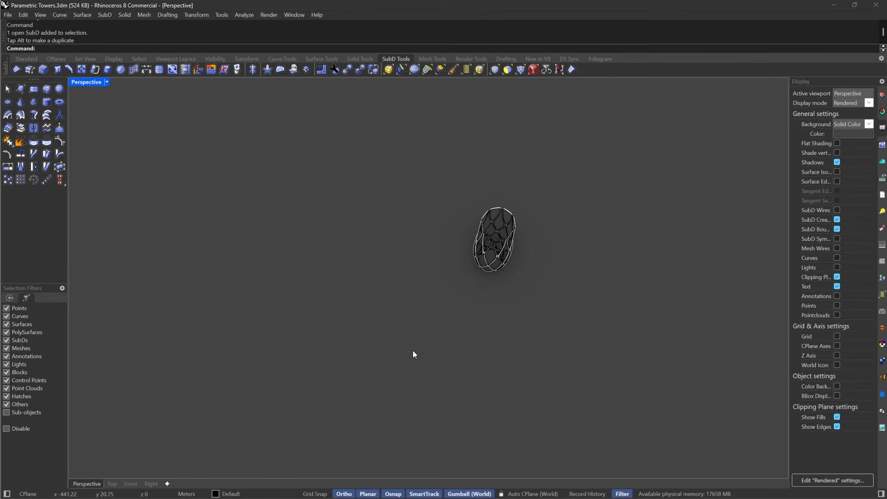
Step: Show all hidden objects to bring the panels and the other towers back
{"action": "type", "text": "Show"}
{"action": "key", "text": "Return"}
{"action": "right_click_drag", "start_coordinate": [413, 351], "coordinate": [458, 256]}
{"action": "scroll", "coordinate": [458, 256], "scroll_direction": "up", "scroll_amount": 6}
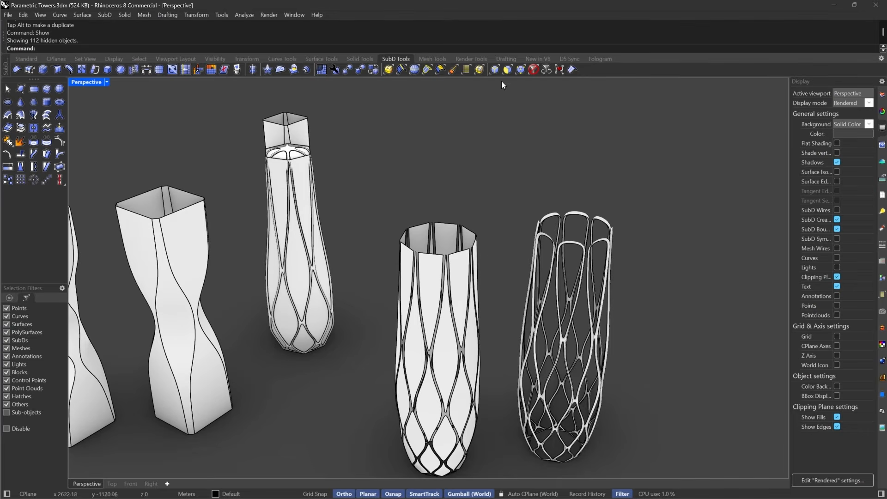
Step: Select all SubD vertices of the octagonal tower's panels and remove their creases
{"action": "left_click", "coordinate": [494, 69]}
{"action": "left_click_drag", "start_coordinate": [382, 187], "coordinate": [506, 481]}
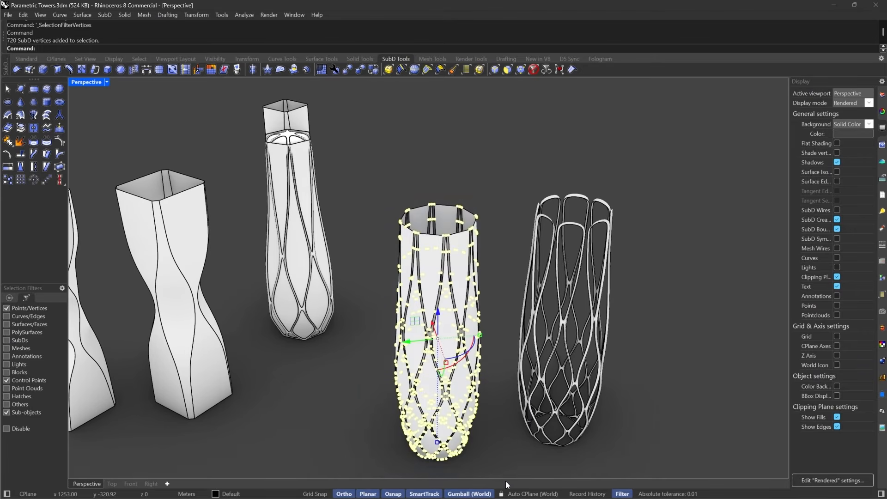
{"action": "left_click", "coordinate": [17, 69]}
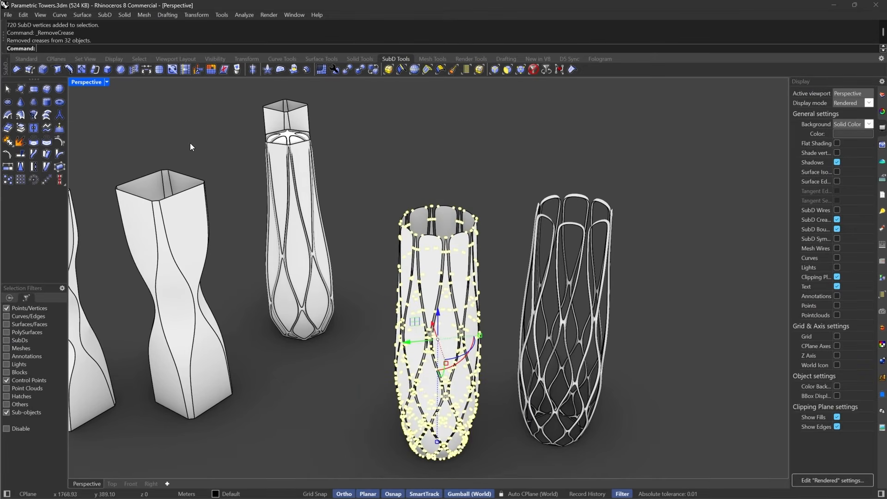
Step: Select the separate rib lattice and move it back onto the panels of the octagonal tower
{"action": "left_click", "coordinate": [529, 73]}
{"action": "left_click_drag", "start_coordinate": [642, 166], "coordinate": [513, 457]}
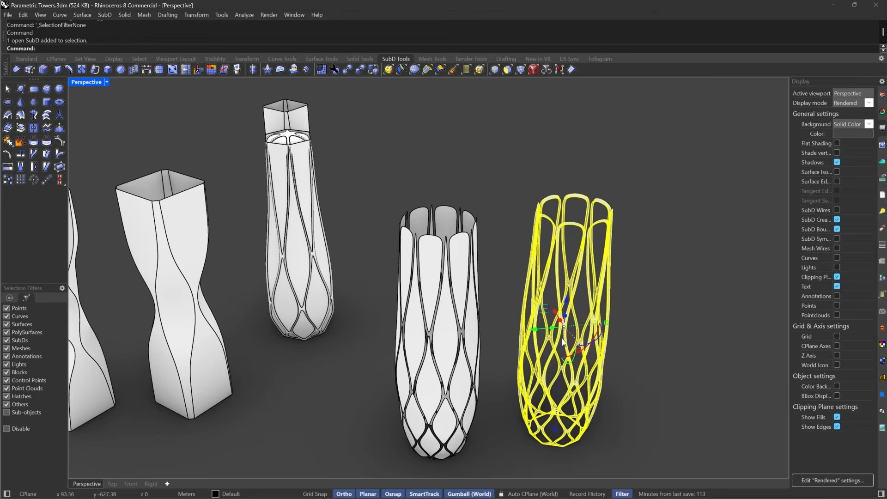
{"action": "left_click_drag", "start_coordinate": [531, 331], "coordinate": [405, 341]}
{"action": "key", "text": "Escape"}
{"action": "right_click_drag", "start_coordinate": [592, 200], "coordinate": [489, 245]}
{"action": "scroll", "coordinate": [433, 311], "scroll_direction": "down", "scroll_amount": 7}
{"action": "scroll", "coordinate": [457, 234], "scroll_direction": "up", "scroll_amount": 5}
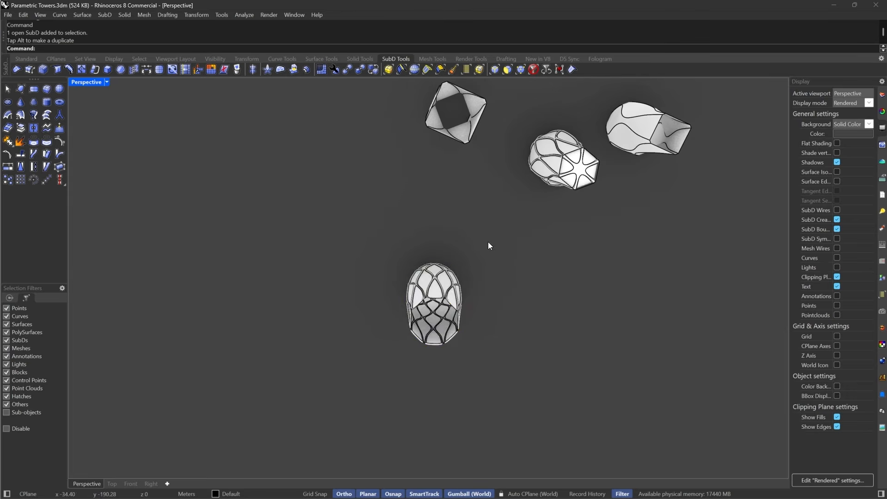
Step: Select the assembled octagonal tower and move it into the row between the square tower and the hexagonal tower
{"action": "left_click", "coordinate": [457, 290]}
{"action": "right_click_drag", "start_coordinate": [459, 284], "coordinate": [447, 300]}
{"action": "left_click_drag", "start_coordinate": [430, 301], "coordinate": [345, 319]}
{"action": "left_click_drag", "start_coordinate": [385, 275], "coordinate": [388, 188]}
{"action": "right_click_drag", "start_coordinate": [533, 273], "coordinate": [481, 247]}
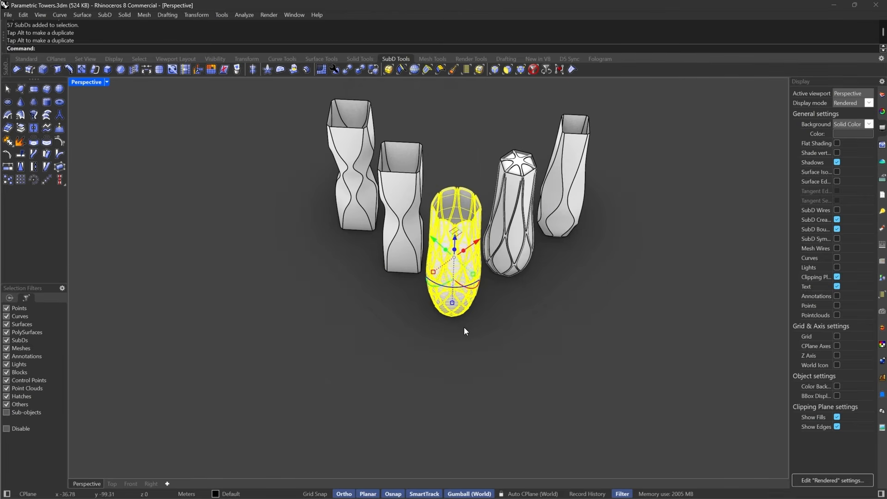
{"action": "left_click", "coordinate": [464, 327]}
Step: Delete the leftover SubD surface covering the upper front of the hexagonal tower
{"action": "right_click_drag", "start_coordinate": [464, 327], "coordinate": [372, 282]}
{"action": "scroll", "coordinate": [441, 345], "scroll_direction": "up", "scroll_amount": 7}
{"action": "scroll", "coordinate": [440, 208], "scroll_direction": "down", "scroll_amount": 2}
{"action": "scroll", "coordinate": [546, 151], "scroll_direction": "up", "scroll_amount": 3}
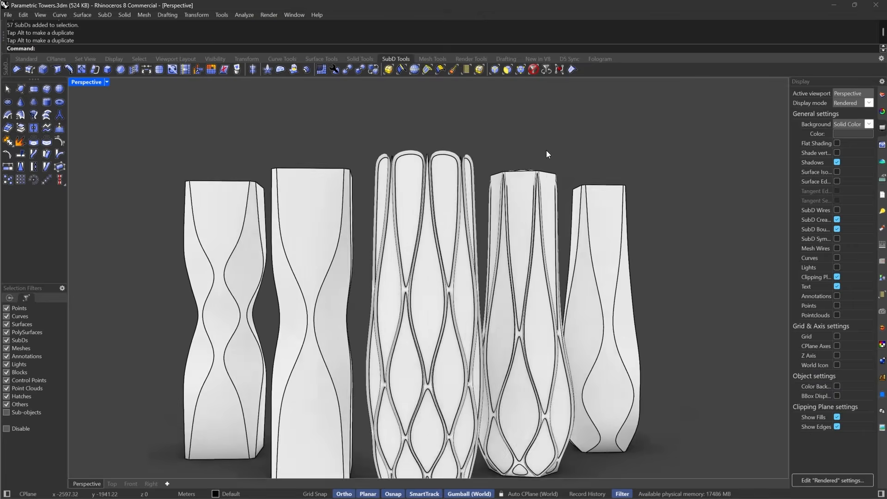
{"action": "left_click", "coordinate": [546, 181]}
{"action": "key", "text": "Delete"}
{"action": "scroll", "coordinate": [545, 178], "scroll_direction": "down", "scroll_amount": 4}
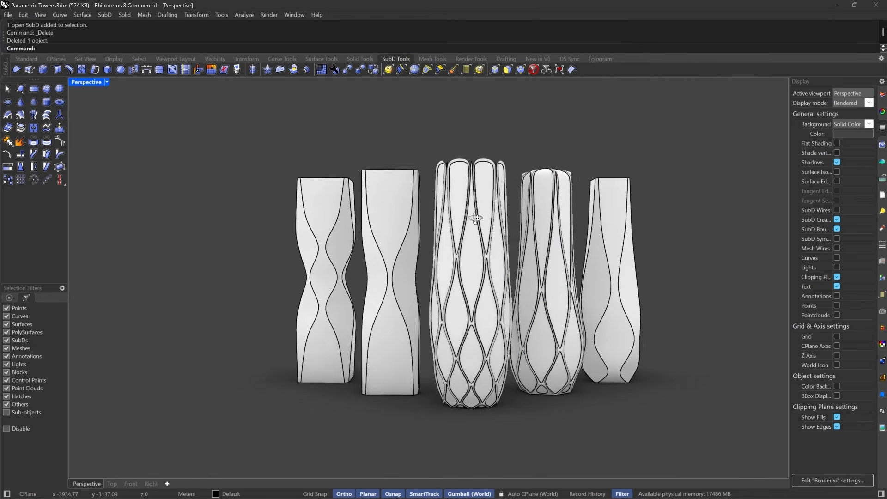
{"action": "scroll", "coordinate": [550, 179], "scroll_direction": "up", "scroll_amount": 3}
{"action": "scroll", "coordinate": [447, 172], "scroll_direction": "up", "scroll_amount": 2}
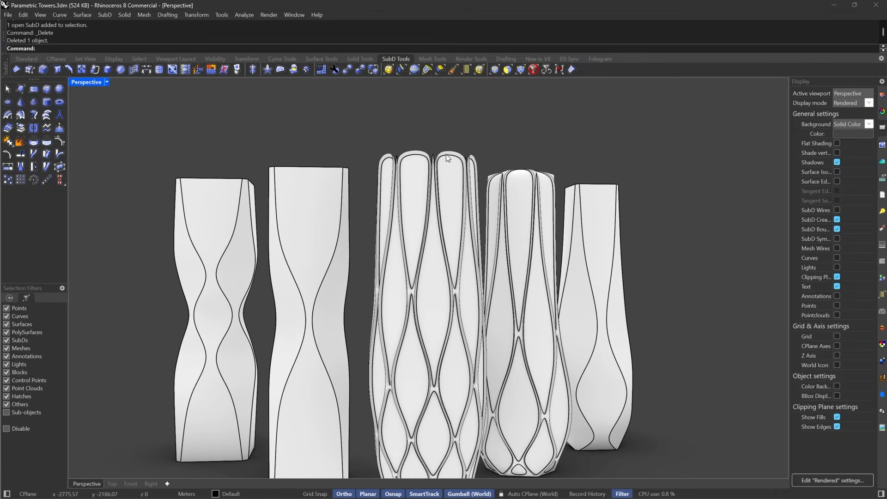
{"action": "scroll", "coordinate": [513, 231], "scroll_direction": "down", "scroll_amount": 2}
{"action": "right_click_drag", "start_coordinate": [518, 246], "coordinate": [485, 259]}
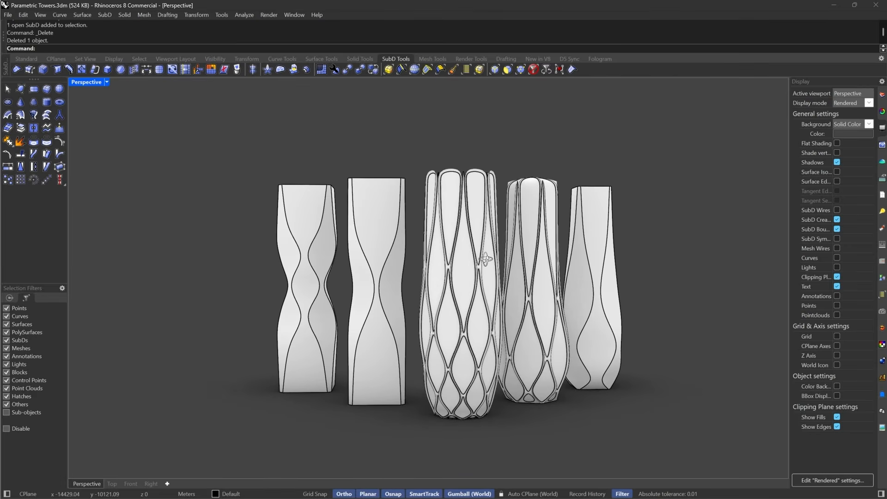
{"action": "left_click", "coordinate": [377, 220]}
{"action": "key", "text": "Escape"}
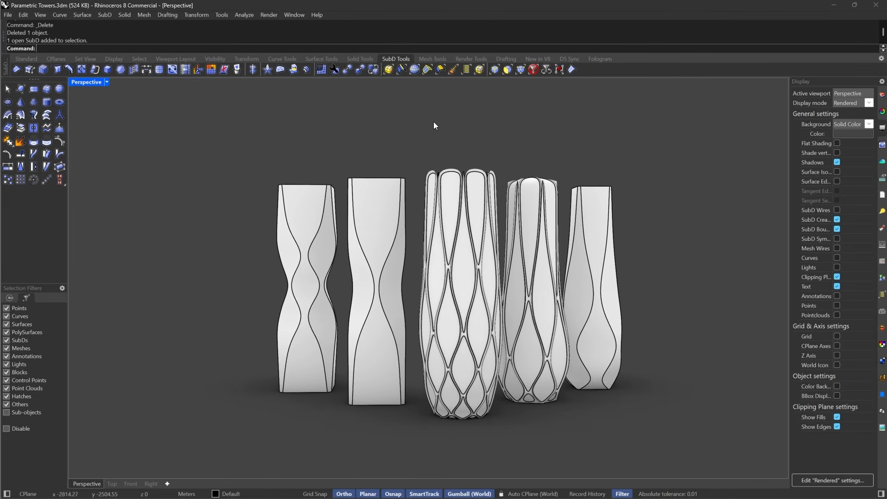
Step: Select the three plain towers without ribs and isolate them
{"action": "left_click_drag", "start_coordinate": [400, 126], "coordinate": [186, 309]}
{"action": "left_click_drag", "start_coordinate": [670, 198], "coordinate": [592, 277], "text": "shift"}
{"action": "key", "text": "space"}
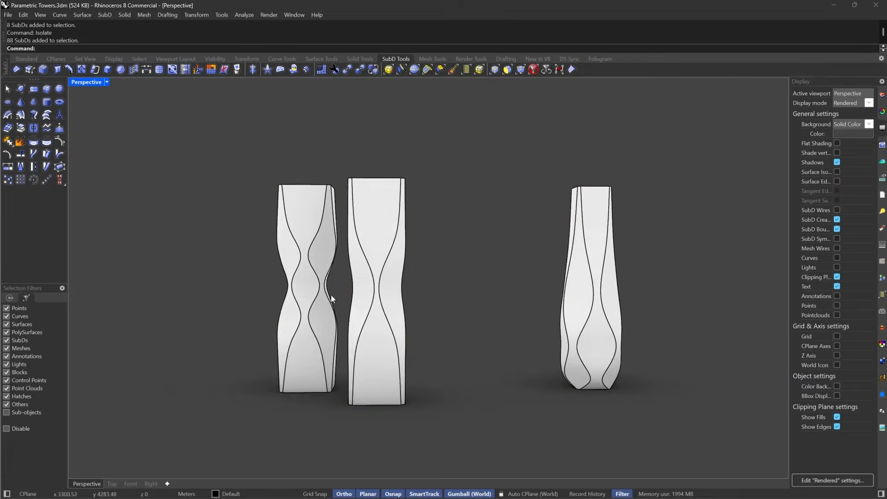
Step: Select all panels of the square tower with a single waist and isolate that tower
{"action": "right_click_drag", "start_coordinate": [331, 294], "coordinate": [365, 291]}
{"action": "left_click", "coordinate": [437, 287]}
{"action": "left_click", "coordinate": [430, 277], "text": "shift"}
{"action": "scroll", "coordinate": [394, 252], "scroll_direction": "up", "scroll_amount": 4}
{"action": "right_click_drag", "start_coordinate": [393, 251], "coordinate": [532, 333]}
{"action": "scroll", "coordinate": [512, 314], "scroll_direction": "down", "scroll_amount": 4}
{"action": "left_click_drag", "start_coordinate": [542, 217], "coordinate": [418, 281]}
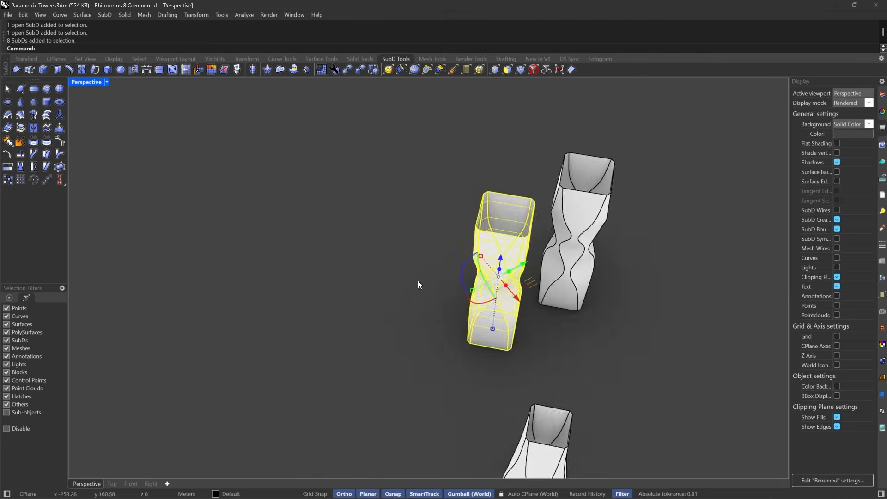
{"action": "scroll", "coordinate": [418, 281], "scroll_direction": "down", "scroll_amount": 4}
{"action": "left_click_drag", "start_coordinate": [494, 285], "coordinate": [421, 247]}
{"action": "scroll", "coordinate": [393, 199], "scroll_direction": "up", "scroll_amount": 4}
{"action": "key", "text": "space"}
Step: Select the hourglass-shaped side panels of the isolated tower and move them away from the remaining panels
{"action": "right_click_drag", "start_coordinate": [427, 228], "coordinate": [439, 194]}
{"action": "left_click", "coordinate": [443, 229]}
{"action": "left_click", "coordinate": [374, 218], "text": "shift"}
{"action": "left_click", "coordinate": [451, 171], "text": "shift"}
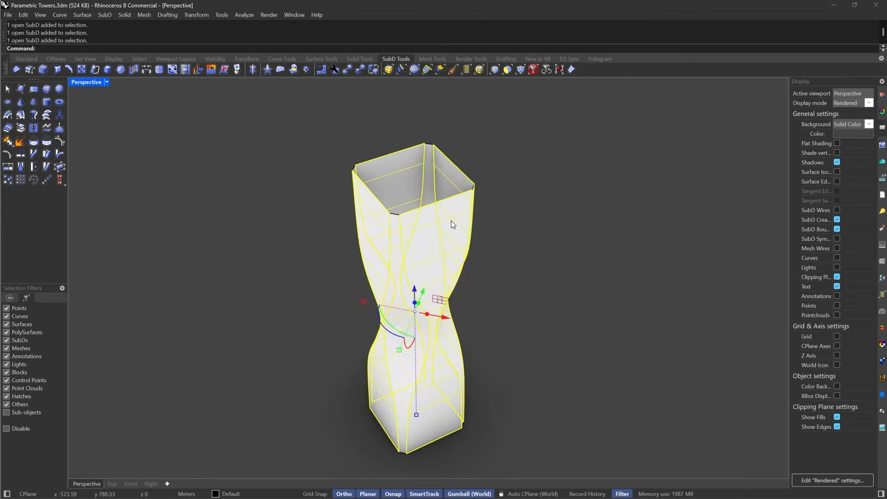
{"action": "scroll", "coordinate": [452, 220], "scroll_direction": "down", "scroll_amount": 5}
{"action": "left_click_drag", "start_coordinate": [466, 275], "coordinate": [369, 283]}
{"action": "left_click", "coordinate": [400, 314]}
Step: In the Front view, select the hourglass panels' faces on one side of the waist and extract them as separate SubDs
{"action": "scroll", "coordinate": [429, 325], "scroll_direction": "up", "scroll_amount": 5}
{"action": "right_click_drag", "start_coordinate": [429, 325], "coordinate": [494, 301]}
{"action": "key", "text": "ctrl+F2"}
{"action": "scroll", "coordinate": [495, 300], "scroll_direction": "down", "scroll_amount": 3}
{"action": "right_click_drag", "start_coordinate": [372, 416], "coordinate": [516, 304]}
{"action": "scroll", "coordinate": [516, 304], "scroll_direction": "up", "scroll_amount": 2}
{"action": "left_click", "coordinate": [507, 70]}
{"action": "left_click_drag", "start_coordinate": [488, 273], "coordinate": [272, 434]}
{"action": "key", "text": "Tab"}
{"action": "key", "text": "Return"}
{"action": "right_click_drag", "start_coordinate": [264, 301], "coordinate": [219, 296]}
Step: Inset the faces of all the tower's panels to form thin border frames and separate the frames from the inner panels
{"action": "left_click", "coordinate": [508, 71]}
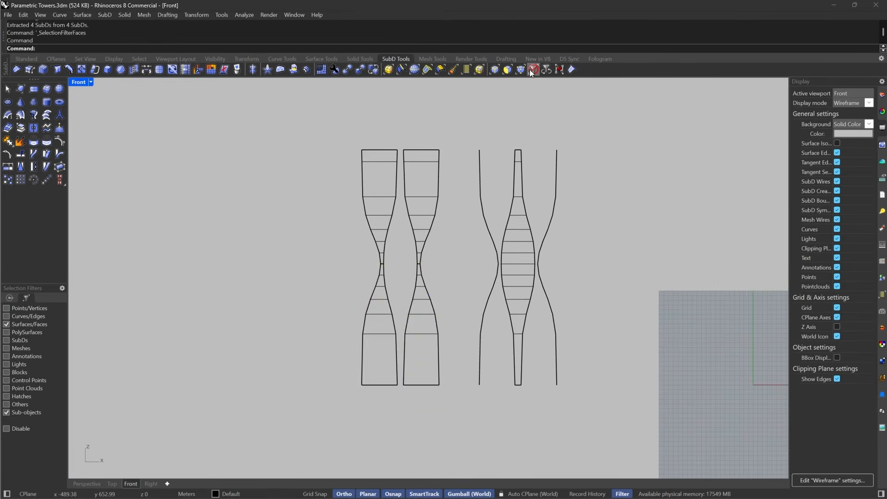
{"action": "left_click", "coordinate": [532, 70]}
{"action": "left_click_drag", "start_coordinate": [592, 411], "coordinate": [228, 114]}
{"action": "left_click", "coordinate": [121, 70]}
{"action": "left_click", "coordinate": [507, 69]}
{"action": "left_click_drag", "start_coordinate": [617, 146], "coordinate": [323, 411]}
{"action": "right_click", "coordinate": [440, 203]}
{"action": "scroll", "coordinate": [441, 203], "scroll_direction": "up", "scroll_amount": 4}
{"action": "right_click_drag", "start_coordinate": [515, 314], "coordinate": [524, 247]}
{"action": "key", "text": "Return"}
{"action": "left_click", "coordinate": [22, 128]}
{"action": "scroll", "coordinate": [492, 317], "scroll_direction": "down", "scroll_amount": 2}
{"action": "key", "text": "Tab"}
{"action": "left_click", "coordinate": [534, 70]}
{"action": "left_click_drag", "start_coordinate": [612, 143], "coordinate": [456, 447]}
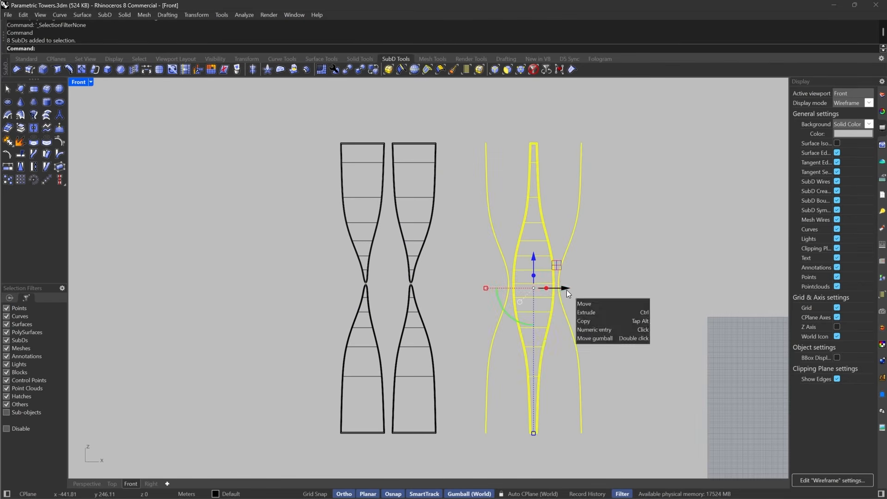
{"action": "left_click_drag", "start_coordinate": [566, 290], "coordinate": [421, 290]}
{"action": "key", "text": "Escape"}
Step: Select the eight thin border frames of the hourglass halves across the waist
{"action": "right_click_drag", "start_coordinate": [455, 269], "coordinate": [478, 301]}
{"action": "scroll", "coordinate": [409, 315], "scroll_direction": "up", "scroll_amount": 20}
{"action": "key", "text": "Tab"}
{"action": "key", "text": "Tab"}
{"action": "left_click_drag", "start_coordinate": [607, 296], "coordinate": [248, 319]}
{"action": "scroll", "coordinate": [471, 222], "scroll_direction": "down", "scroll_amount": 4}
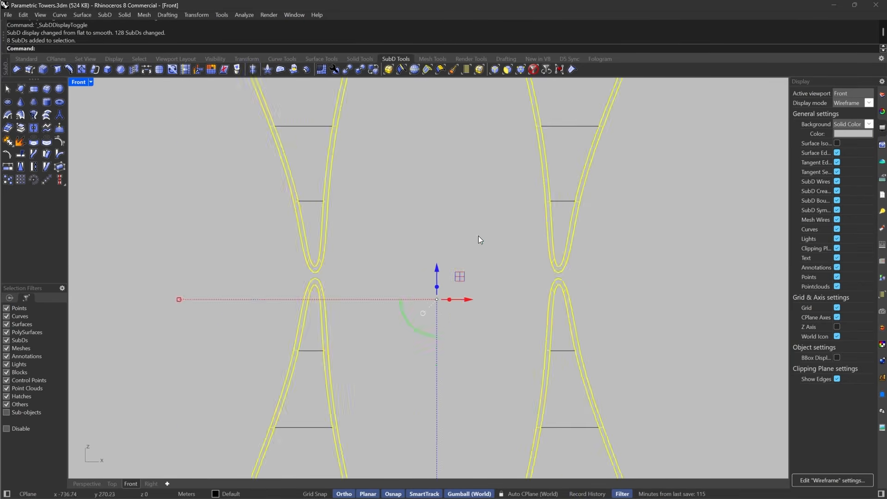
Step: Try joining the selected frames with creased edges, inspect the waist, and undo the join
{"action": "scroll", "coordinate": [439, 268], "scroll_direction": "down", "scroll_amount": 16}
{"action": "key", "text": "ctrl+j"}
{"action": "key", "text": "Return"}
{"action": "key", "text": "Escape"}
{"action": "scroll", "coordinate": [475, 280], "scroll_direction": "up", "scroll_amount": 12}
{"action": "key", "text": "Tab"}
{"action": "key", "text": "Tab"}
{"action": "key", "text": "ctrl+z"}
Step: Join the selected frames again with the joined SubD edges switched from creased to smooth
{"action": "key", "text": "Return"}
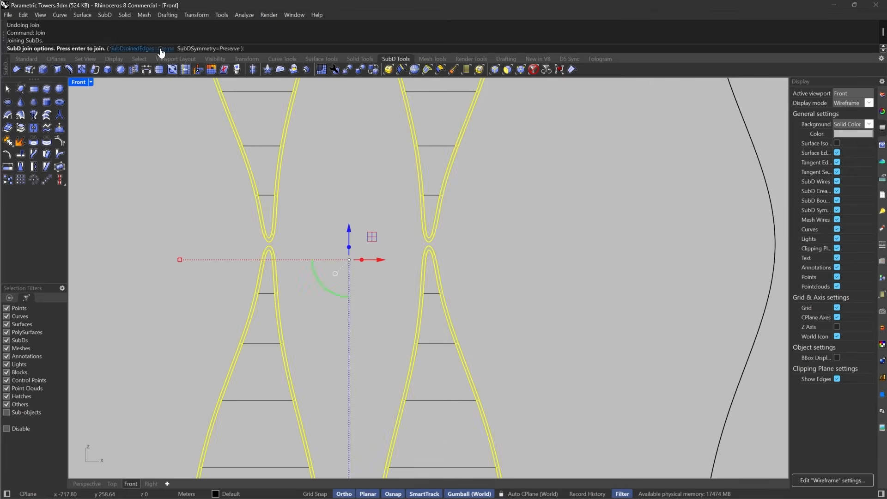
{"action": "left_click", "coordinate": [161, 53]}
{"action": "key", "text": "Return"}
{"action": "scroll", "coordinate": [510, 276], "scroll_direction": "down", "scroll_amount": 13}
Step: Select the separated diamond-shaped panels and move them back between the hourglass panels
{"action": "left_click_drag", "start_coordinate": [611, 182], "coordinate": [557, 315]}
{"action": "left_click_drag", "start_coordinate": [611, 275], "coordinate": [490, 275]}
{"action": "right_click_drag", "start_coordinate": [484, 277], "coordinate": [500, 257]}
Step: Smooth the frames' sharp corner vertices and join the eight rim frames into one lattice with smooth edges
{"action": "left_click", "coordinate": [521, 70]}
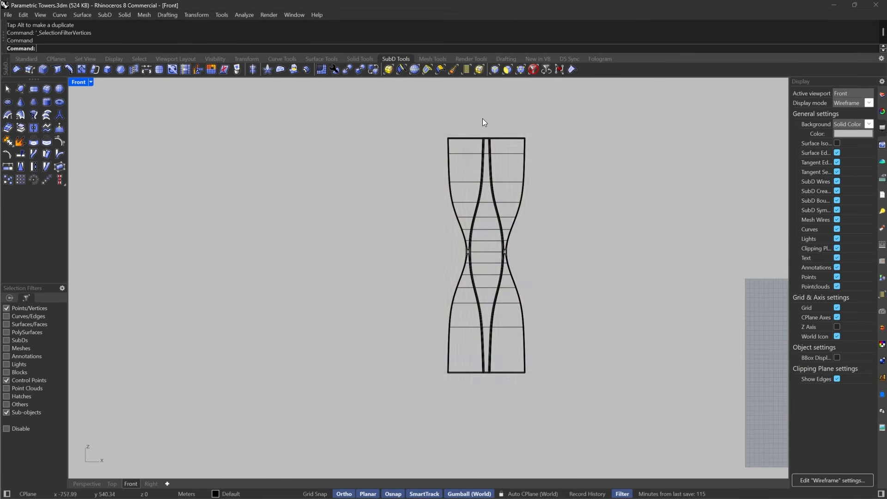
{"action": "scroll", "coordinate": [484, 125], "scroll_direction": "up", "scroll_amount": 9}
{"action": "left_click_drag", "start_coordinate": [656, 119], "coordinate": [292, 152]}
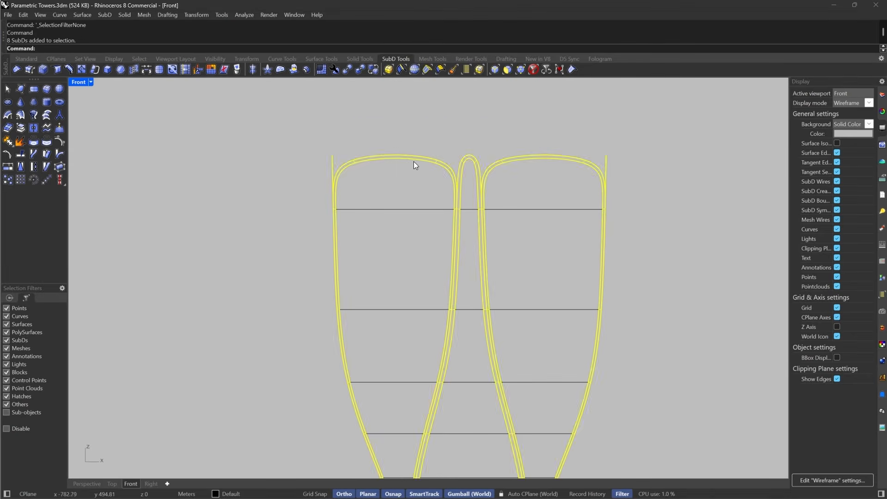
{"action": "key", "text": "ctrl+j"}
{"action": "key", "text": "s"}
{"action": "key", "text": "Return"}
Step: Start an edge loop selection and pick the centre loops of the two upper ribs on the front face
{"action": "scroll", "coordinate": [501, 164], "scroll_direction": "up", "scroll_amount": 4}
{"action": "key", "text": "e"}
{"action": "scroll", "coordinate": [461, 159], "scroll_direction": "up", "scroll_amount": 8}
{"action": "left_click_drag", "start_coordinate": [497, 184], "coordinate": [474, 194]}
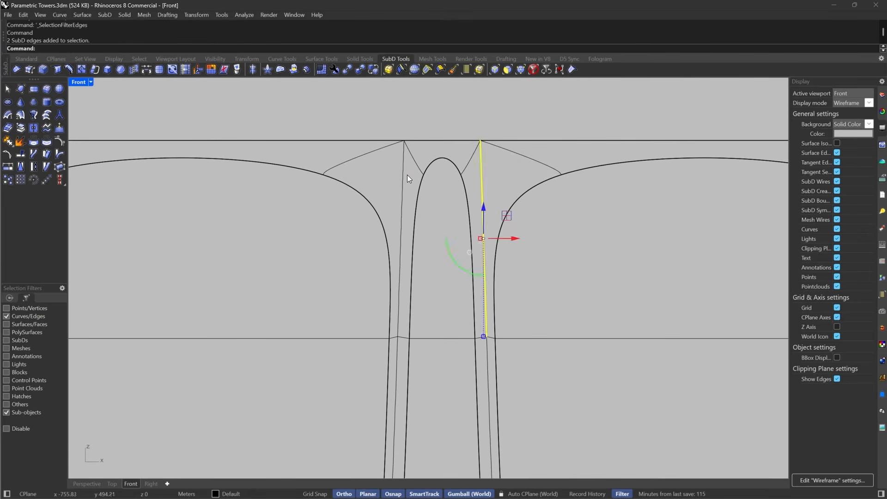
{"action": "key", "text": "Escape"}
{"action": "left_click", "coordinate": [400, 70]}
{"action": "left_click", "coordinate": [482, 181]}
{"action": "left_click", "coordinate": [403, 180]}
{"action": "scroll", "coordinate": [407, 198], "scroll_direction": "down", "scroll_amount": 6}
{"action": "right_click_drag", "start_coordinate": [202, 198], "coordinate": [420, 198]}
{"action": "scroll", "coordinate": [481, 198], "scroll_direction": "down", "scroll_amount": 6}
{"action": "right_click_drag", "start_coordinate": [481, 415], "coordinate": [480, 199]}
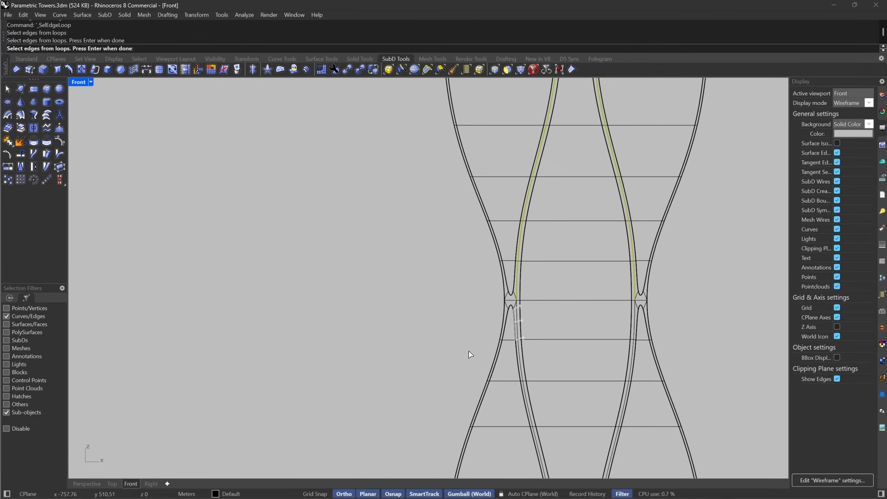
Step: Add the centre edge loops of the two front ribs below the waist to the selection
{"action": "scroll", "coordinate": [636, 340], "scroll_direction": "up", "scroll_amount": 10}
{"action": "left_click", "coordinate": [629, 226]}
{"action": "right_click_drag", "start_coordinate": [117, 210], "coordinate": [355, 188]}
{"action": "left_click", "coordinate": [354, 188]}
{"action": "scroll", "coordinate": [538, 215], "scroll_direction": "down", "scroll_amount": 14}
{"action": "left_click", "coordinate": [86, 483]}
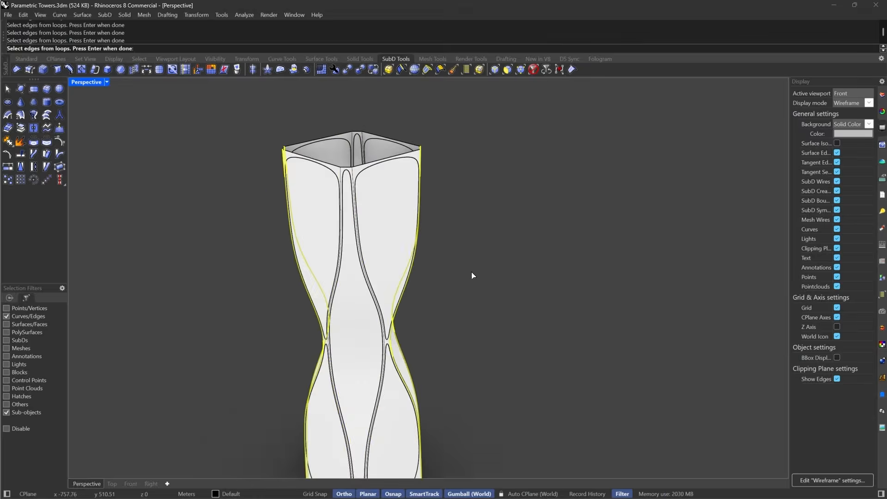
Step: In the Perspective view, add the rib centre edge loops around the next upper corner to the selection
{"action": "scroll", "coordinate": [334, 167], "scroll_direction": "up", "scroll_amount": 8}
{"action": "left_click", "coordinate": [402, 179]}
{"action": "left_click", "coordinate": [359, 178]}
{"action": "left_click", "coordinate": [386, 99]}
{"action": "left_click", "coordinate": [410, 99]}
Step: Add the two rib centre edge loops at the tower's base corner and finish the edge loop selection
{"action": "scroll", "coordinate": [410, 99], "scroll_direction": "down", "scroll_amount": 8}
{"action": "scroll", "coordinate": [446, 457], "scroll_direction": "up", "scroll_amount": 8}
{"action": "right_click_drag", "start_coordinate": [435, 457], "coordinate": [428, 418], "text": "shift"}
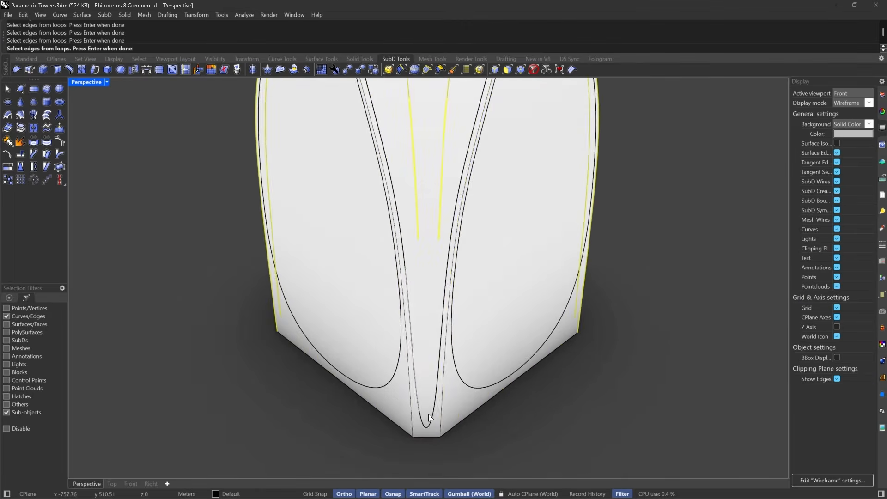
{"action": "left_click", "coordinate": [442, 417]}
{"action": "left_click", "coordinate": [413, 418]}
{"action": "scroll", "coordinate": [451, 398], "scroll_direction": "down", "scroll_amount": 13}
{"action": "key", "text": "Return"}
Step: Scale the selected rib edge loops with the gumball in flat display, undo the last transform, and return to smooth display
{"action": "scroll", "coordinate": [484, 278], "scroll_direction": "up", "scroll_amount": 4}
{"action": "key", "text": "Tab"}
{"action": "right_click_drag", "start_coordinate": [484, 278], "coordinate": [403, 398]}
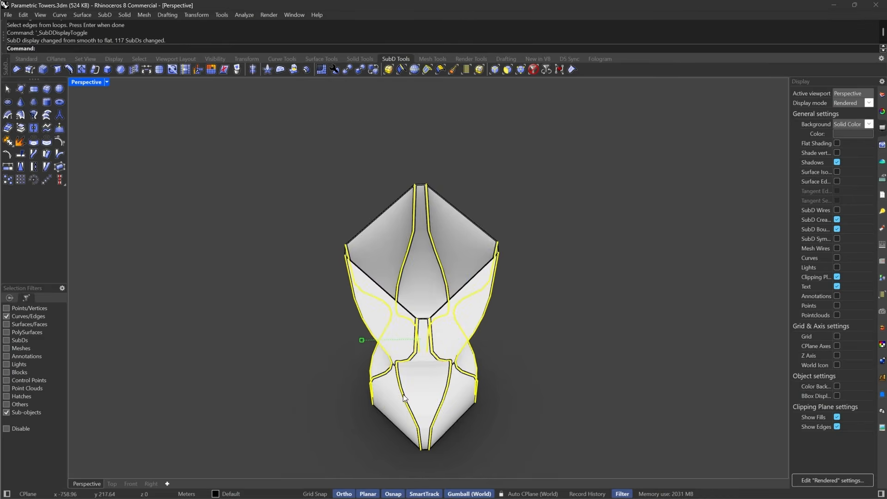
{"action": "key", "text": "ctrl+z"}
{"action": "key", "text": "Tab"}
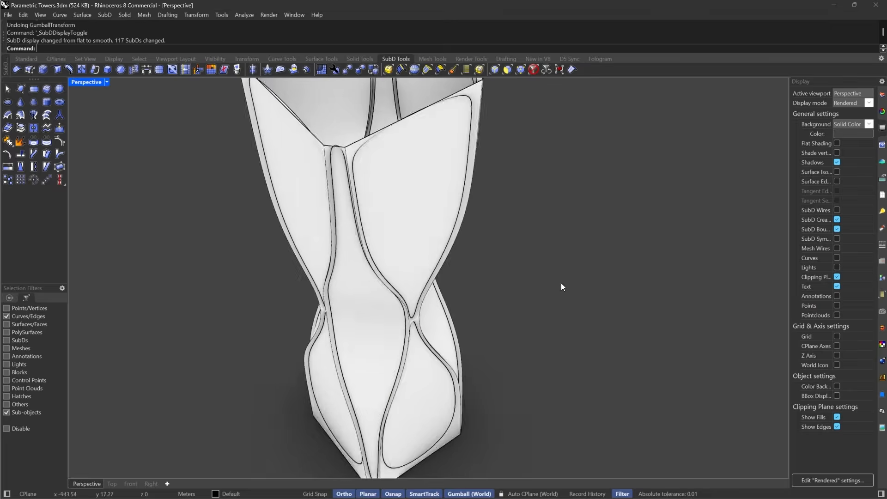
Step: In flat display, raise the crown's top vertices at two opposite corners into peaks, and return to smooth display
{"action": "right_click_drag", "start_coordinate": [561, 283], "coordinate": [503, 252]}
{"action": "scroll", "coordinate": [504, 252], "scroll_direction": "down", "scroll_amount": 4}
{"action": "scroll", "coordinate": [504, 253], "scroll_direction": "up", "scroll_amount": 3}
{"action": "right_click_drag", "start_coordinate": [524, 184], "coordinate": [495, 177]}
{"action": "key", "text": "Tab"}
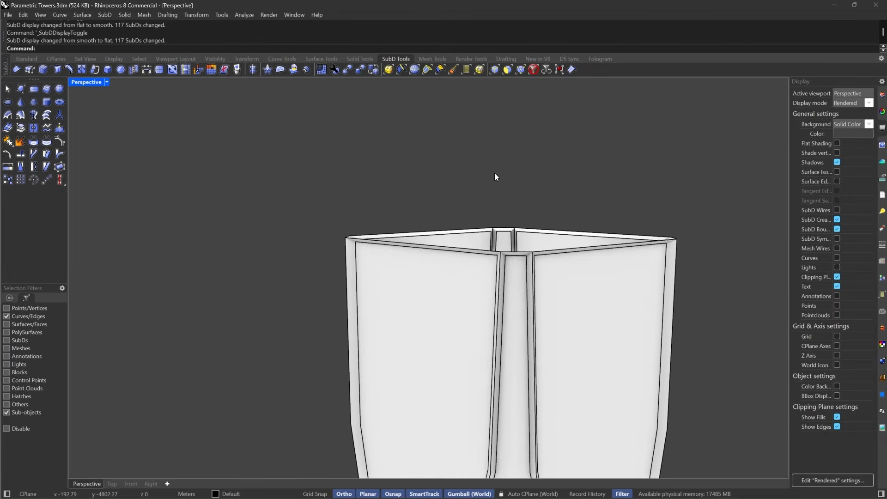
{"action": "left_click", "coordinate": [520, 70]}
{"action": "left_click_drag", "start_coordinate": [445, 167], "coordinate": [578, 307]}
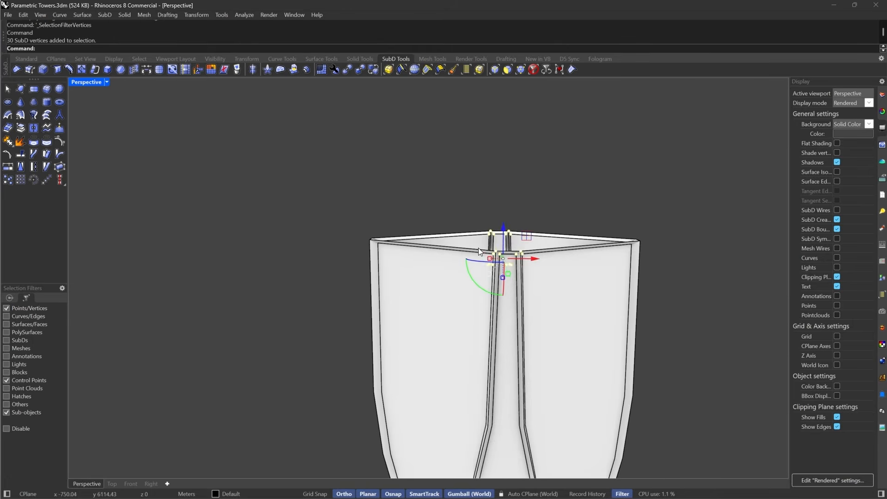
{"action": "right_click_drag", "start_coordinate": [512, 273], "coordinate": [527, 264]}
{"action": "left_click", "coordinate": [527, 264]}
{"action": "left_click_drag", "start_coordinate": [466, 223], "coordinate": [542, 262]}
{"action": "scroll", "coordinate": [481, 265], "scroll_direction": "down", "scroll_amount": 5}
{"action": "right_click_drag", "start_coordinate": [494, 264], "coordinate": [500, 224]}
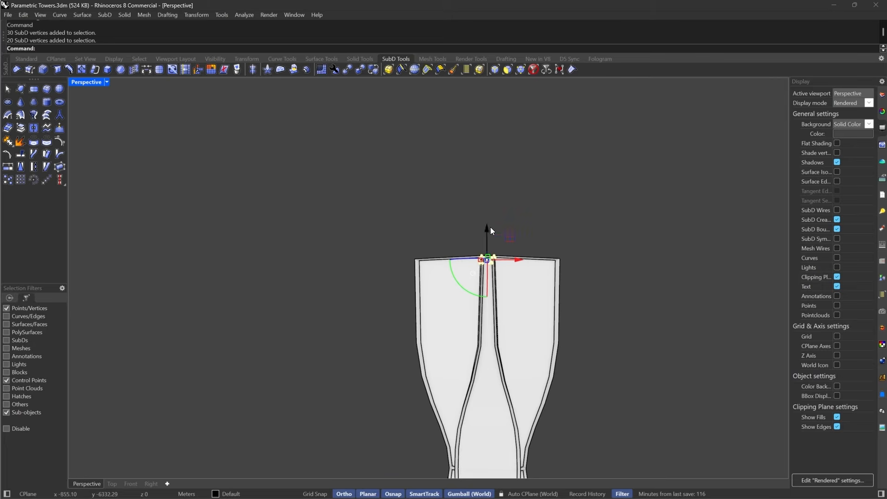
{"action": "left_click_drag", "start_coordinate": [490, 230], "coordinate": [488, 201]}
{"action": "left_click", "coordinate": [622, 243]}
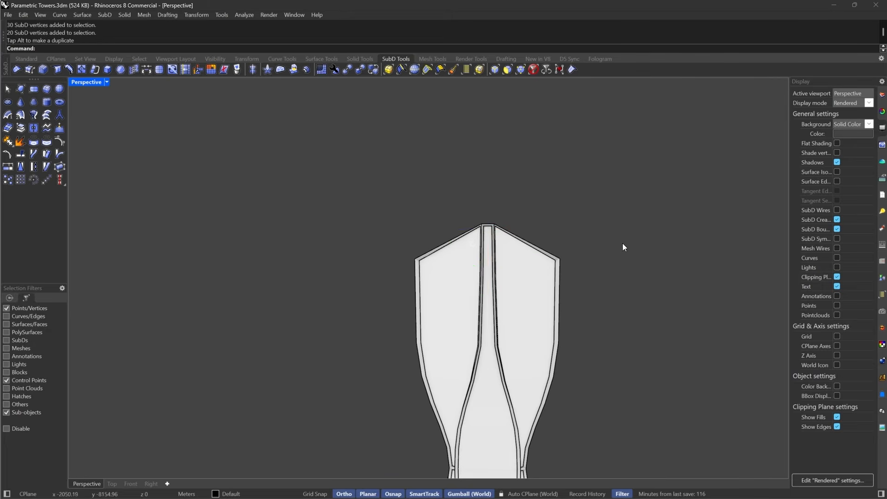
{"action": "key", "text": "Tab"}
{"action": "right_click_drag", "start_coordinate": [598, 250], "coordinate": [467, 248]}
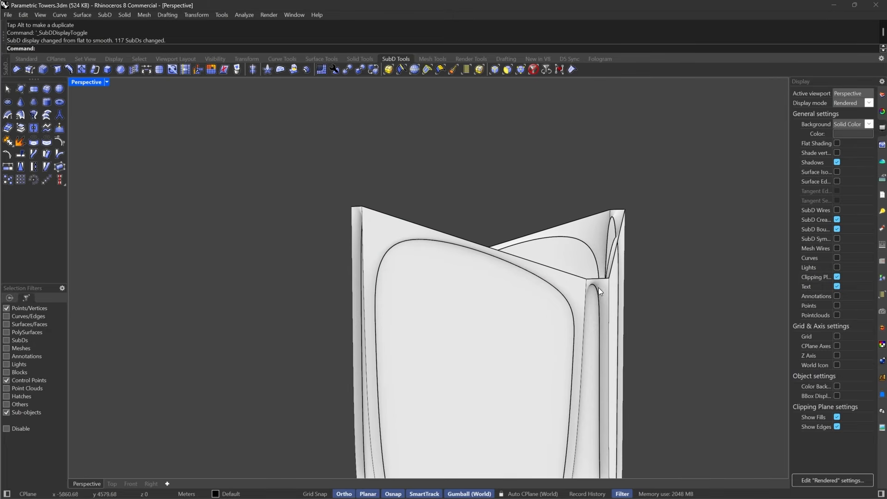
Step: Delete the narrow top cap faces at the crown's two low corners and switch to flat display
{"action": "left_click", "coordinate": [505, 70]}
{"action": "right_click_drag", "start_coordinate": [550, 203], "coordinate": [548, 243]}
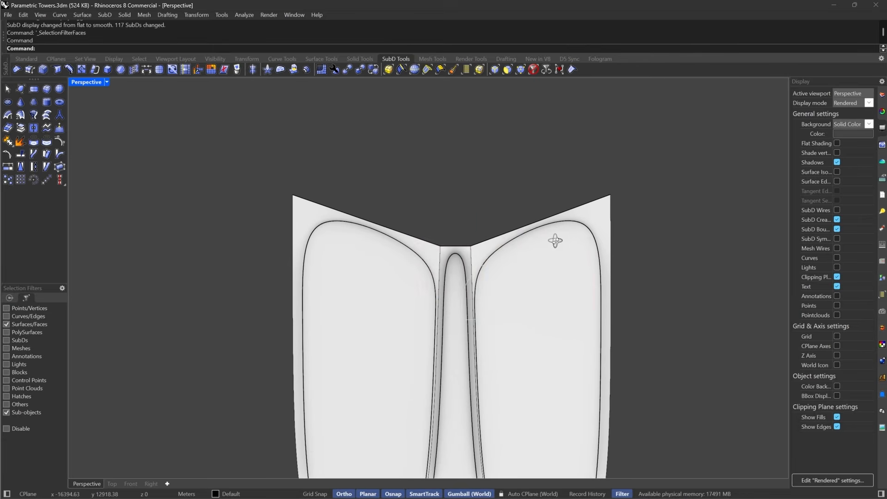
{"action": "left_click_drag", "start_coordinate": [411, 191], "coordinate": [517, 291]}
{"action": "right_click_drag", "start_coordinate": [512, 245], "coordinate": [615, 231]}
{"action": "key", "text": "Delete"}
{"action": "scroll", "coordinate": [471, 295], "scroll_direction": "down", "scroll_amount": 2}
{"action": "scroll", "coordinate": [470, 295], "scroll_direction": "up", "scroll_amount": 4}
{"action": "scroll", "coordinate": [609, 236], "scroll_direction": "up", "scroll_amount": 5}
{"action": "key", "text": "Tab"}
{"action": "left_click", "coordinate": [495, 70]}
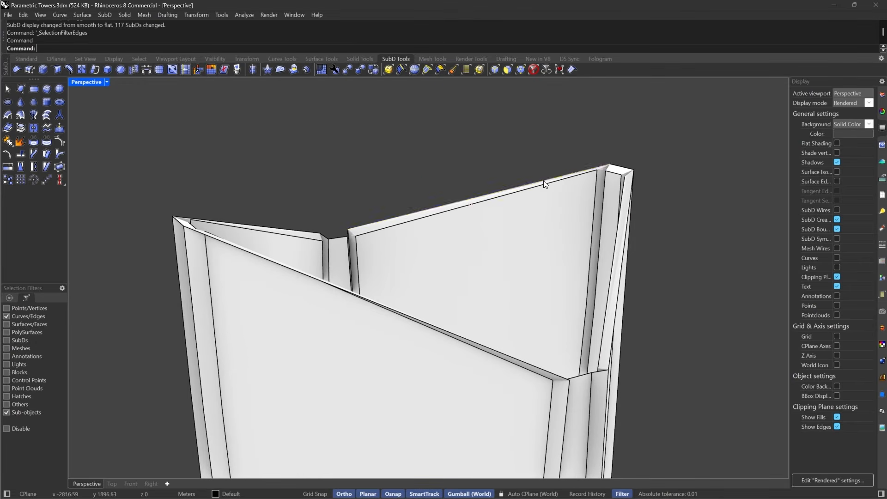
{"action": "left_click", "coordinate": [546, 180]}
{"action": "left_click", "coordinate": [626, 244], "text": "shift"}
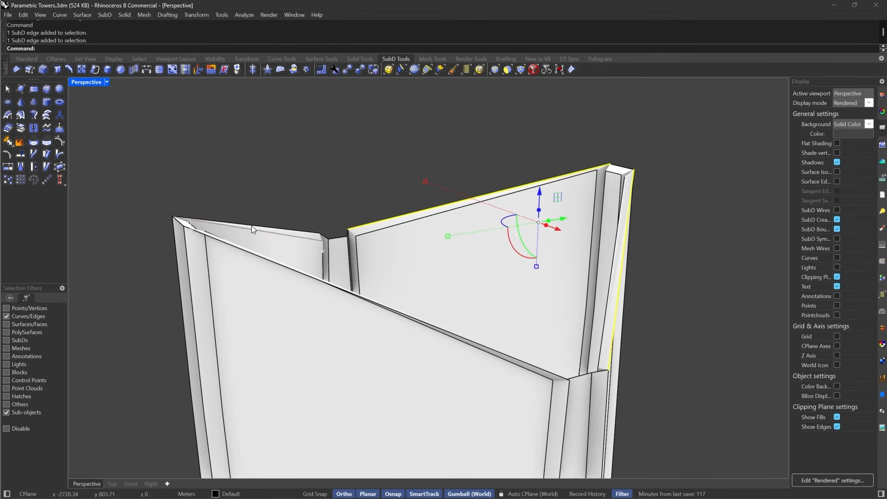
{"action": "left_click", "coordinate": [251, 225], "text": "shift"}
{"action": "key", "text": "Escape"}
Step: Delete the two cap faces on top of the crown's raised corners
{"action": "right_click_drag", "start_coordinate": [242, 256], "coordinate": [434, 190]}
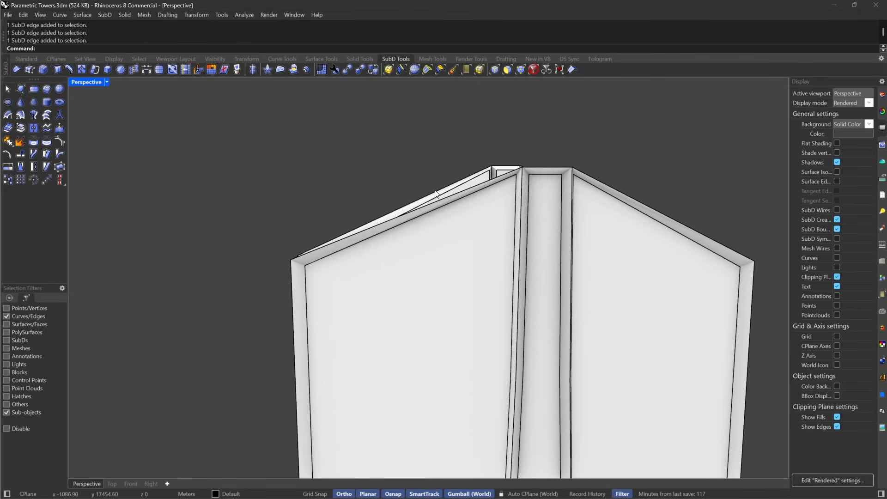
{"action": "left_click", "coordinate": [507, 71]}
{"action": "left_click_drag", "start_coordinate": [448, 116], "coordinate": [605, 182]}
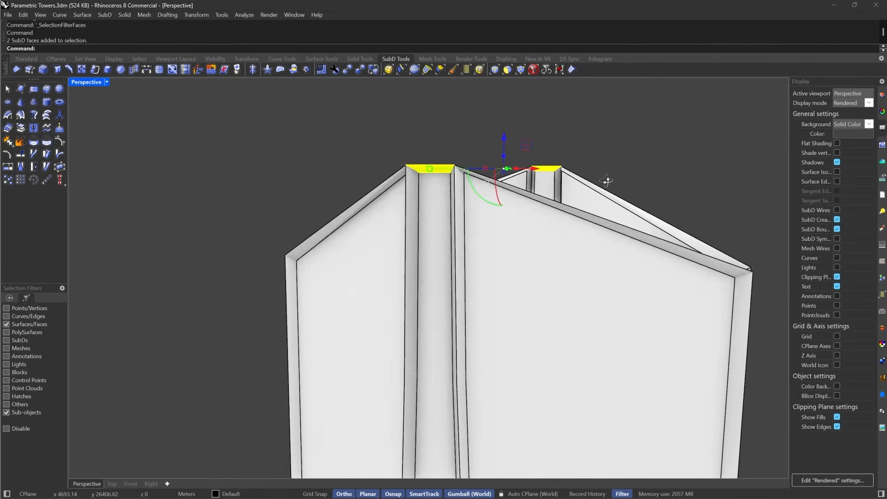
{"action": "right_click_drag", "start_coordinate": [605, 182], "coordinate": [517, 258]}
{"action": "key", "text": "Delete"}
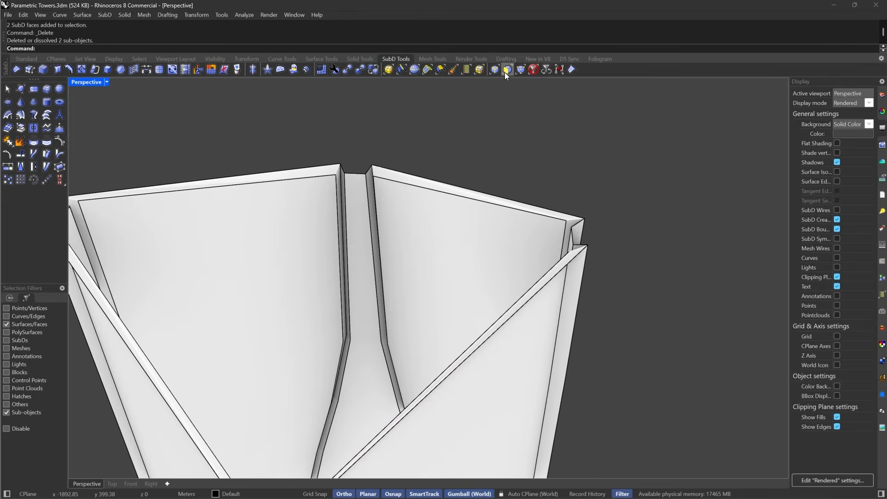
Step: Select the outer top edges of the four crown panels and move them slightly upward, then clear the selection
{"action": "left_click", "coordinate": [504, 71]}
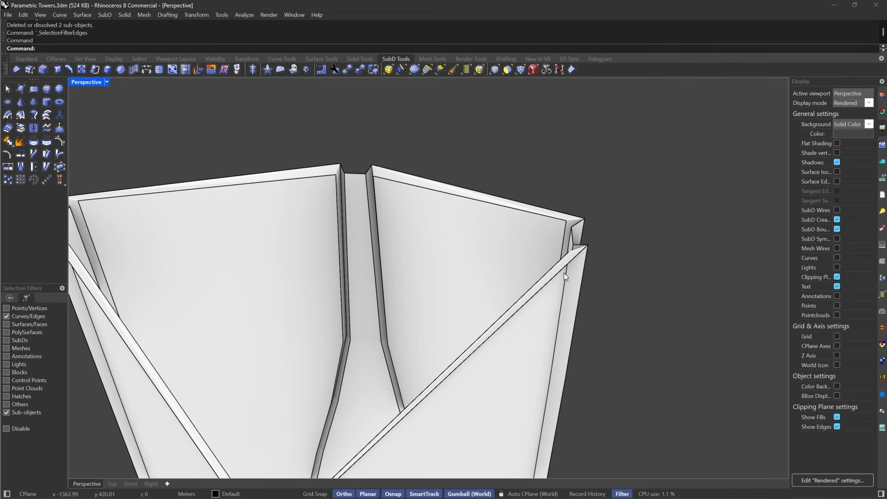
{"action": "right_click_drag", "start_coordinate": [580, 262], "coordinate": [647, 167]}
{"action": "left_click", "coordinate": [647, 178]}
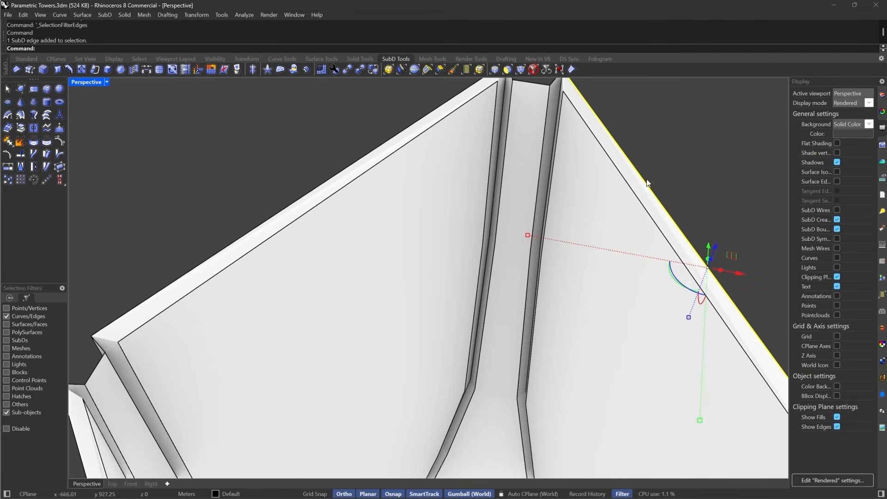
{"action": "left_click", "coordinate": [337, 173], "text": "shift"}
{"action": "scroll", "coordinate": [338, 178], "scroll_direction": "down", "scroll_amount": 6}
{"action": "right_click_drag", "start_coordinate": [294, 302], "coordinate": [523, 217]}
{"action": "scroll", "coordinate": [429, 265], "scroll_direction": "down", "scroll_amount": 5}
{"action": "scroll", "coordinate": [488, 196], "scroll_direction": "up", "scroll_amount": 3}
{"action": "left_click", "coordinate": [476, 190], "text": "shift"}
{"action": "right_click_drag", "start_coordinate": [476, 190], "coordinate": [423, 251]}
{"action": "scroll", "coordinate": [422, 250], "scroll_direction": "up", "scroll_amount": 2}
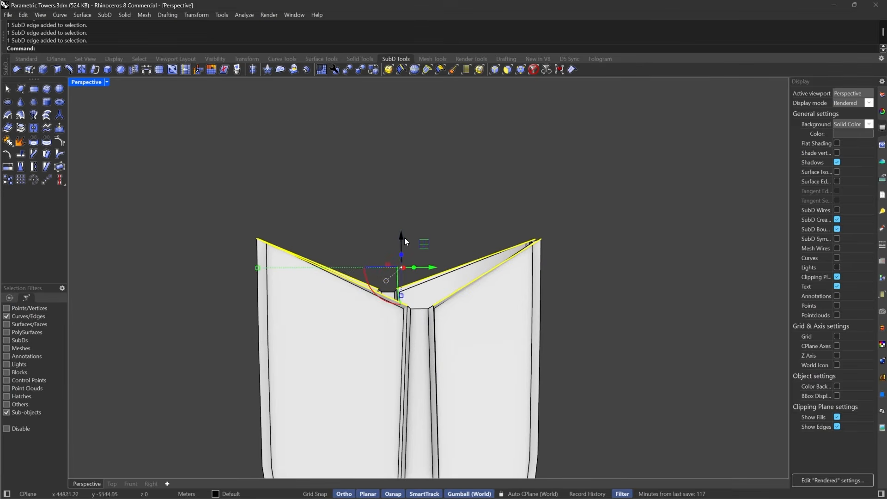
{"action": "left_click_drag", "start_coordinate": [403, 237], "coordinate": [402, 229]}
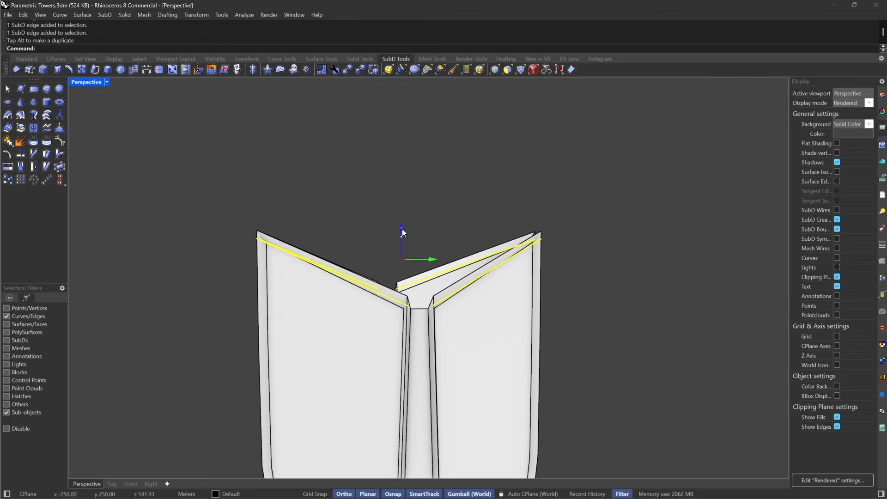
{"action": "key", "text": "Escape"}
Step: Bridge the two short end edges of one crown panel's top rim
{"action": "right_click_drag", "start_coordinate": [401, 229], "coordinate": [556, 362]}
{"action": "scroll", "coordinate": [493, 348], "scroll_direction": "up", "scroll_amount": 5}
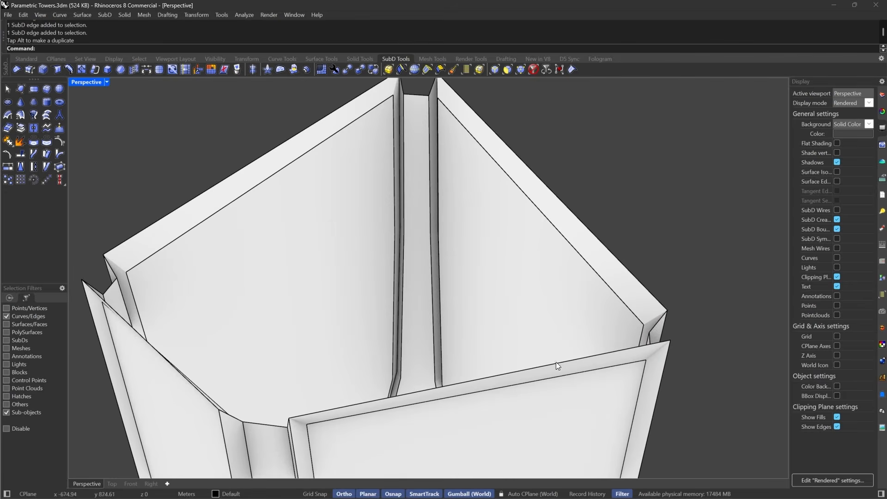
{"action": "left_click", "coordinate": [656, 324]}
{"action": "left_click", "coordinate": [433, 87], "text": "shift"}
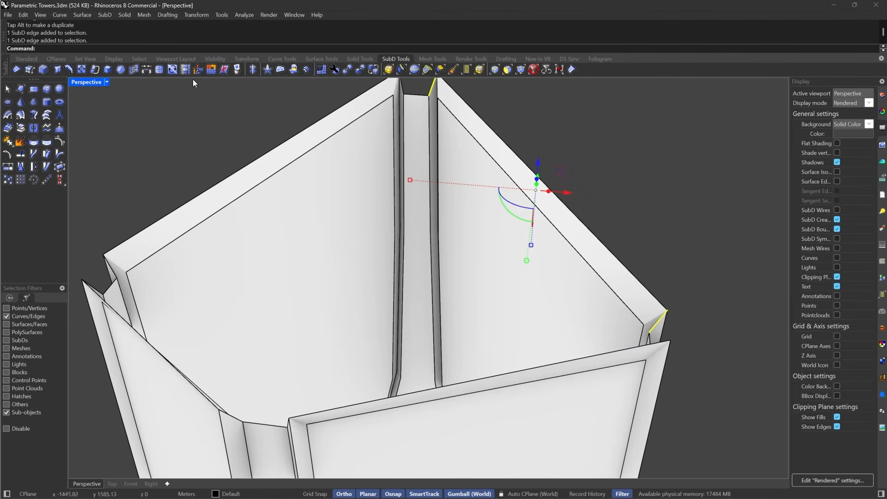
{"action": "left_click", "coordinate": [146, 70]}
{"action": "left_click", "coordinate": [651, 302]}
{"action": "scroll", "coordinate": [667, 241], "scroll_direction": "down", "scroll_amount": 3}
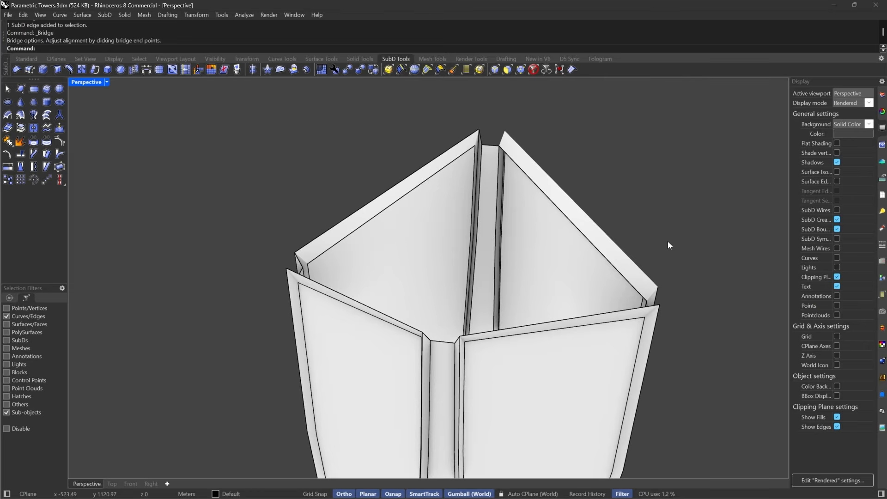
Step: Bridge the two short end edges of the next crown panel's top rim
{"action": "right_click_drag", "start_coordinate": [667, 241], "coordinate": [508, 289]}
{"action": "scroll", "coordinate": [409, 259], "scroll_direction": "up", "scroll_amount": 2}
{"action": "scroll", "coordinate": [547, 298], "scroll_direction": "up", "scroll_amount": 3}
{"action": "left_click", "coordinate": [550, 296]}
{"action": "left_click", "coordinate": [479, 124], "text": "shift"}
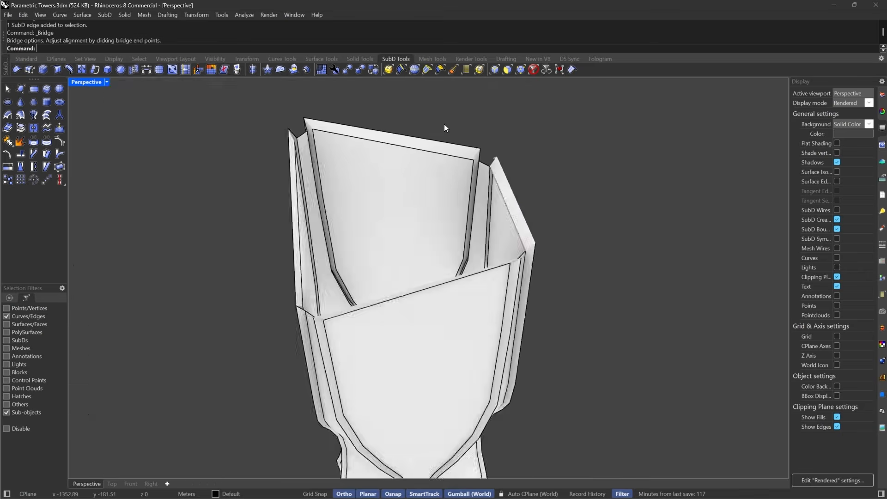
Step: Select the two end edges of another crown panel's rim, correct the mis-picked edge, and bridge them
{"action": "scroll", "coordinate": [445, 185], "scroll_direction": "up", "scroll_amount": 4}
{"action": "right_click_drag", "start_coordinate": [509, 259], "coordinate": [638, 296]}
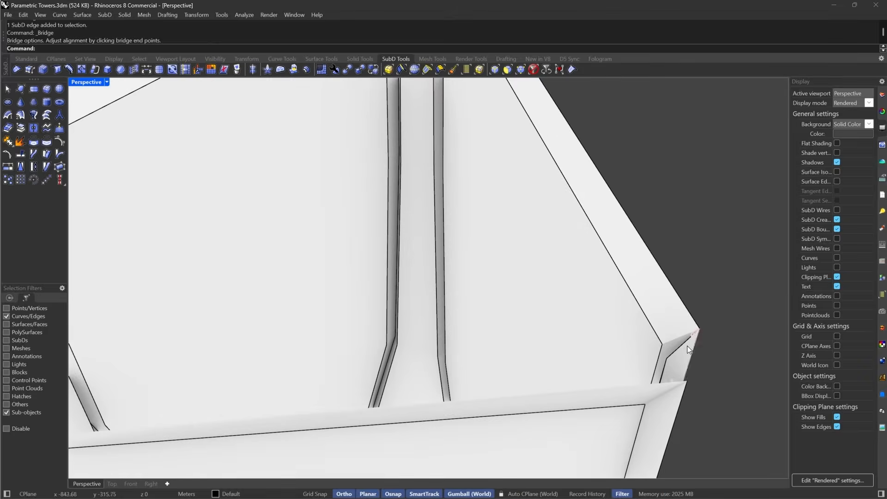
{"action": "left_click", "coordinate": [684, 347]}
{"action": "scroll", "coordinate": [665, 333], "scroll_direction": "down", "scroll_amount": 2}
{"action": "right_click_drag", "start_coordinate": [601, 241], "coordinate": [578, 287]}
{"action": "left_click", "coordinate": [477, 156], "text": "shift"}
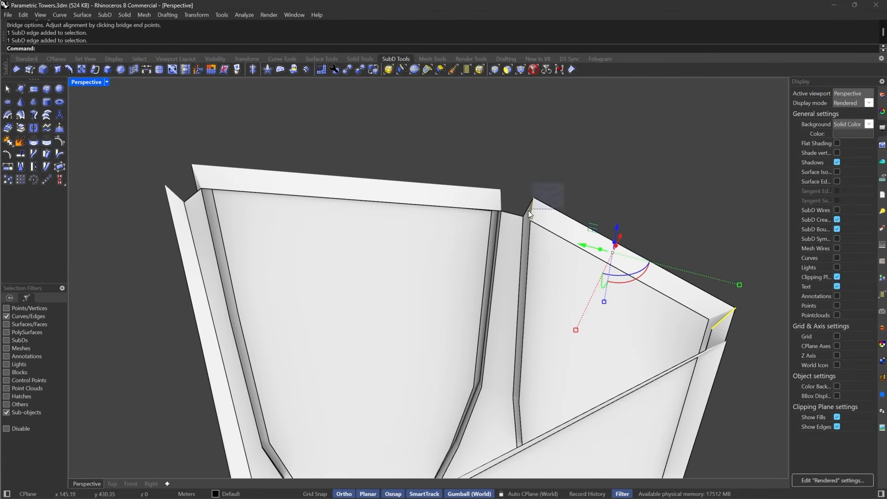
{"action": "left_click", "coordinate": [528, 210], "text": "ctrl"}
{"action": "left_click", "coordinate": [526, 210], "text": "shift"}
{"action": "right_click", "coordinate": [526, 210]}
{"action": "right_click", "coordinate": [526, 210]}
Step: Remove the creases from the top vertices at the crown's two low corners
{"action": "scroll", "coordinate": [528, 179], "scroll_direction": "down", "scroll_amount": 6}
{"action": "mouse_move", "coordinate": [529, 179]}
{"action": "right_mouse_down"}
{"action": "mouse_move", "coordinate": [559, 209]}
{"action": "mouse_move", "coordinate": [515, 172]}
{"action": "right_mouse_up"}
{"action": "left_click", "coordinate": [521, 70]}
{"action": "right_click_drag", "start_coordinate": [438, 257], "coordinate": [444, 220]}
{"action": "left_click_drag", "start_coordinate": [441, 220], "coordinate": [499, 288]}
{"action": "right_click_drag", "start_coordinate": [447, 268], "coordinate": [451, 215]}
{"action": "left_click_drag", "start_coordinate": [451, 215], "coordinate": [500, 273]}
{"action": "right_click_drag", "start_coordinate": [501, 273], "coordinate": [504, 291]}
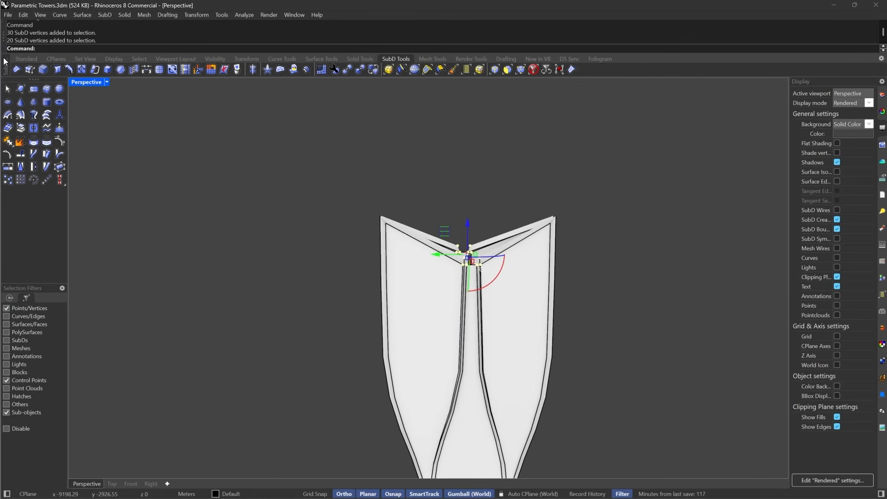
{"action": "right_click", "coordinate": [17, 69]}
{"action": "key", "text": "Escape"}
Step: Remove the creases at the crown's raised corners and return to smooth display
{"action": "right_click_drag", "start_coordinate": [619, 183], "coordinate": [579, 185]}
{"action": "left_click_drag", "start_coordinate": [544, 187], "coordinate": [600, 250]}
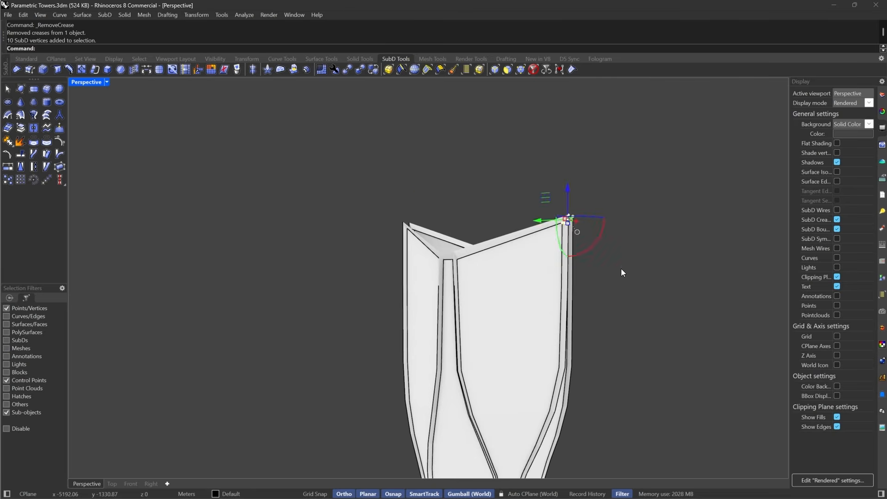
{"action": "right_click_drag", "start_coordinate": [679, 231], "coordinate": [609, 257]}
{"action": "key", "text": "Tab"}
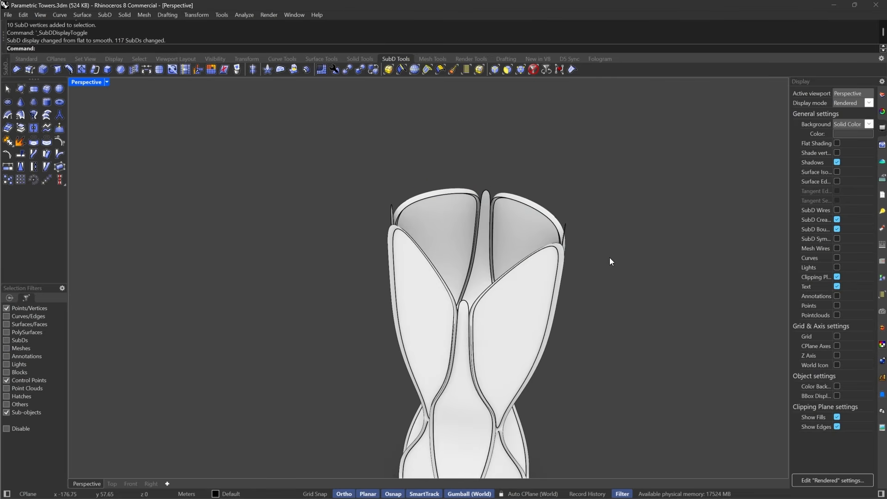
Step: Examine the crown's panel corners and rib tips in flat and smooth display
{"action": "key", "text": "ctrl+z"}
{"action": "right_click_drag", "start_coordinate": [528, 234], "coordinate": [558, 250]}
{"action": "key", "text": "Escape"}
{"action": "scroll", "coordinate": [470, 311], "scroll_direction": "up", "scroll_amount": 3}
{"action": "key", "text": "Tab"}
{"action": "right_click_drag", "start_coordinate": [471, 311], "coordinate": [615, 272]}
{"action": "key", "text": "Tab"}
{"action": "scroll", "coordinate": [388, 165], "scroll_direction": "down", "scroll_amount": 10}
{"action": "scroll", "coordinate": [431, 184], "scroll_direction": "up", "scroll_amount": 3}
{"action": "right_click_drag", "start_coordinate": [403, 193], "coordinate": [445, 183]}
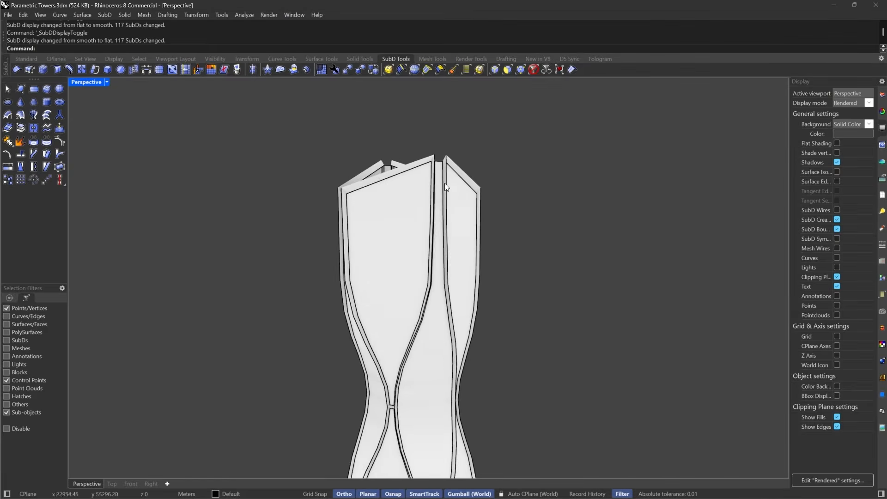
{"action": "scroll", "coordinate": [436, 171], "scroll_direction": "up", "scroll_amount": 5}
{"action": "key", "text": "Tab"}
{"action": "key", "text": "Tab"}
{"action": "right_click_drag", "start_coordinate": [455, 145], "coordinate": [469, 214]}
{"action": "scroll", "coordinate": [464, 288], "scroll_direction": "up", "scroll_amount": 5}
{"action": "scroll", "coordinate": [531, 199], "scroll_direction": "down", "scroll_amount": 15}
{"action": "key", "text": "Tab"}
{"action": "right_click_drag", "start_coordinate": [531, 200], "coordinate": [462, 278]}
{"action": "scroll", "coordinate": [364, 286], "scroll_direction": "up", "scroll_amount": 8}
{"action": "scroll", "coordinate": [457, 140], "scroll_direction": "up", "scroll_amount": 5}
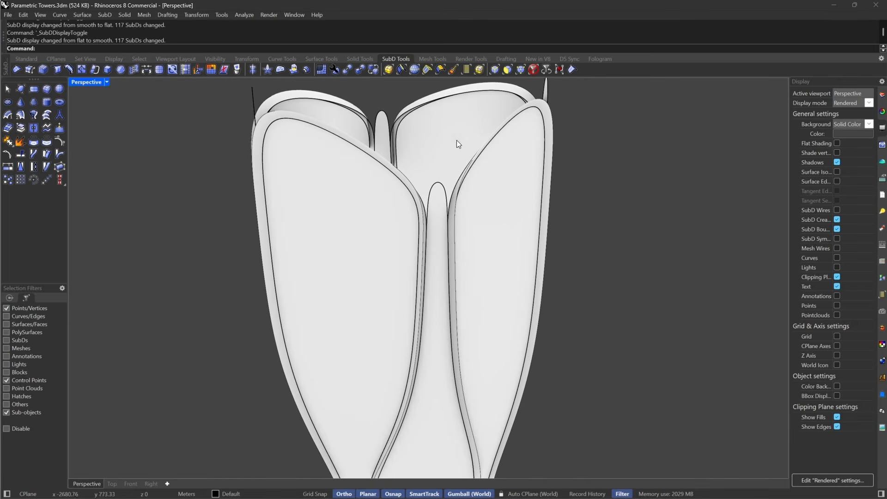
Step: Delete the top face of the rib strip at each of the tower's four corners
{"action": "left_click", "coordinate": [508, 70]}
{"action": "left_click", "coordinate": [445, 190]}
{"action": "key", "text": "Escape"}
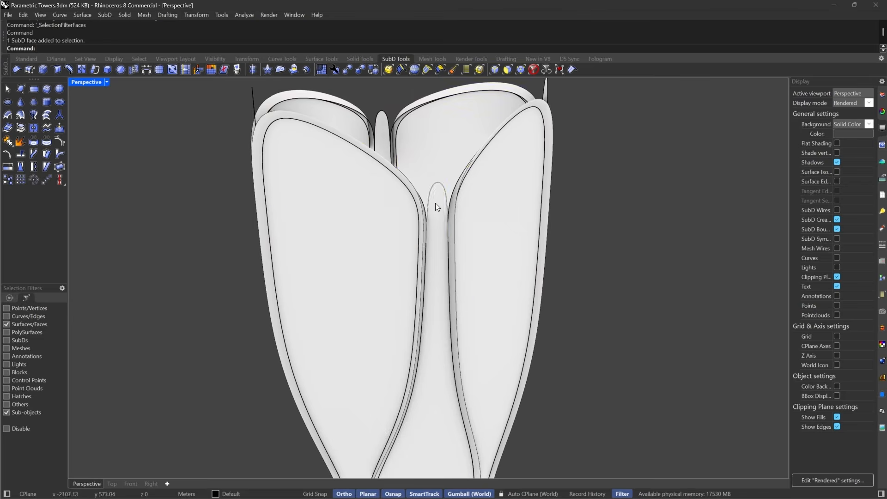
{"action": "left_click", "coordinate": [435, 202]}
{"action": "left_click", "coordinate": [380, 112], "text": "shift"}
{"action": "right_click_drag", "start_coordinate": [380, 112], "coordinate": [267, 209]}
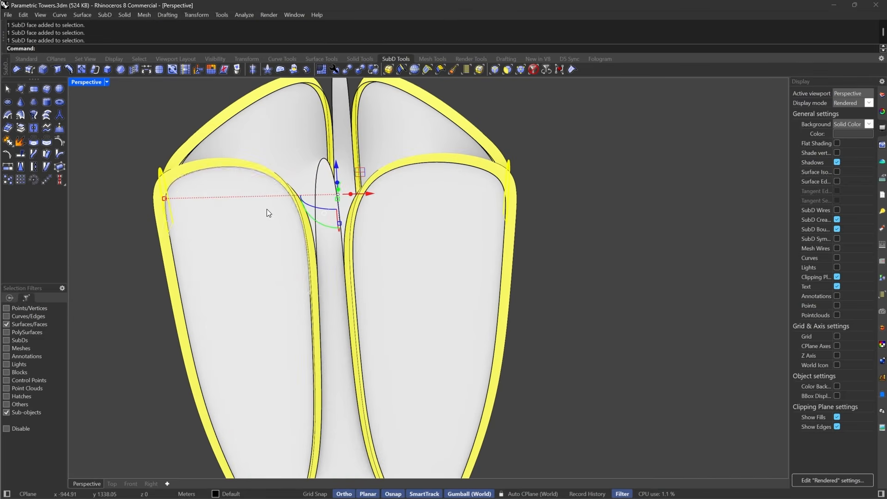
{"action": "left_click", "coordinate": [323, 171], "text": "shift"}
{"action": "scroll", "coordinate": [439, 255], "scroll_direction": "down", "scroll_amount": 3}
{"action": "key", "text": "Delete"}
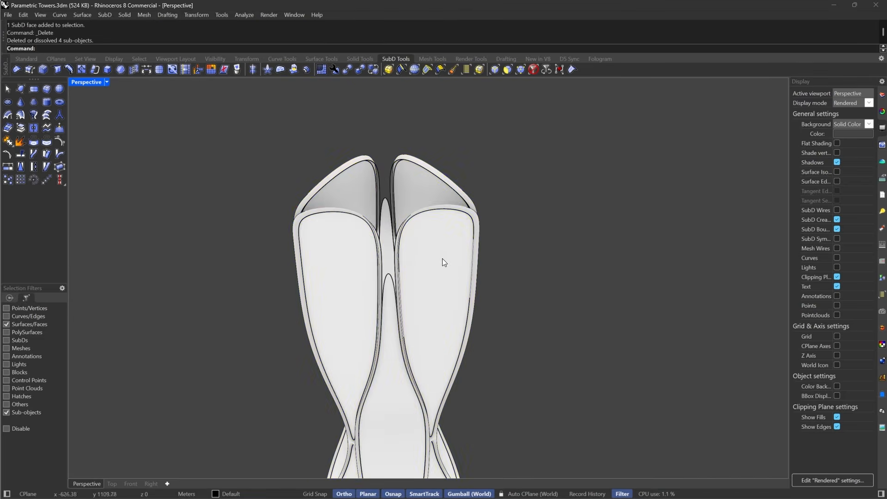
Step: Examine the whole tower and the shortened corner strips in smooth and flat display
{"action": "right_click_drag", "start_coordinate": [443, 259], "coordinate": [414, 220]}
{"action": "scroll", "coordinate": [414, 221], "scroll_direction": "down", "scroll_amount": 5}
{"action": "scroll", "coordinate": [548, 264], "scroll_direction": "up", "scroll_amount": 5}
{"action": "scroll", "coordinate": [394, 251], "scroll_direction": "down", "scroll_amount": 5}
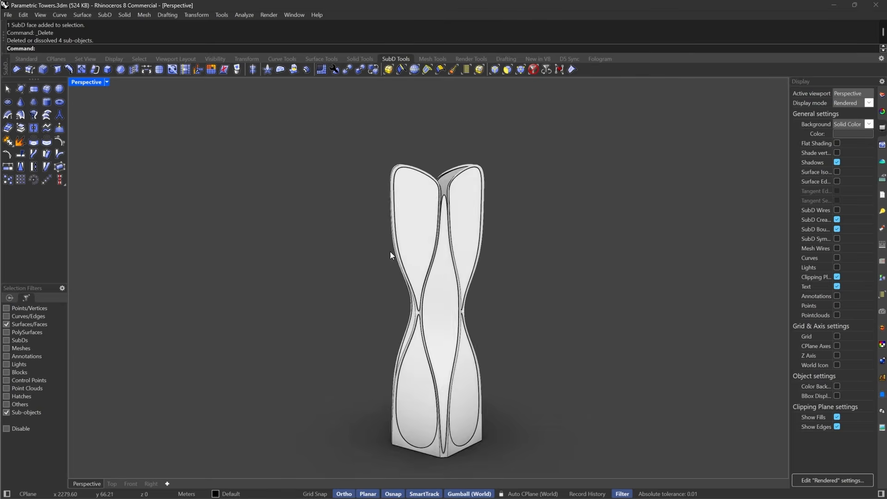
{"action": "right_click_drag", "start_coordinate": [394, 252], "coordinate": [499, 252]}
{"action": "key", "text": "Tab"}
{"action": "scroll", "coordinate": [505, 177], "scroll_direction": "up", "scroll_amount": 10}
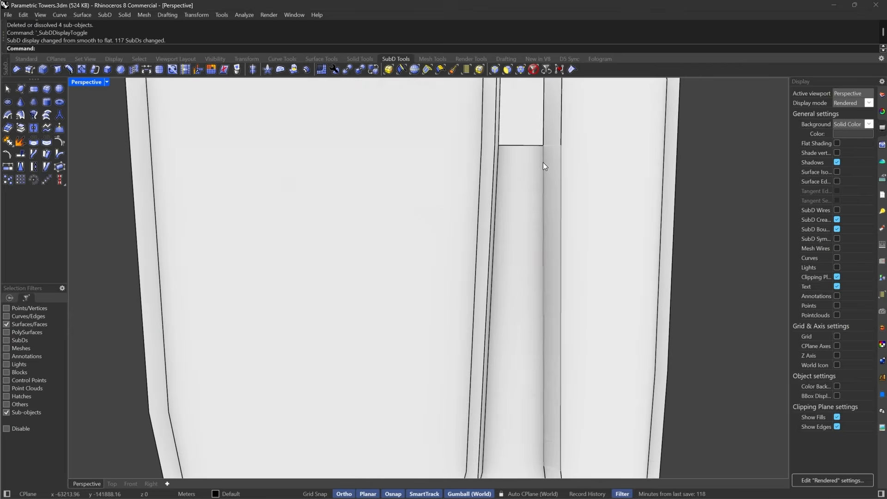
{"action": "scroll", "coordinate": [544, 142], "scroll_direction": "down", "scroll_amount": 5}
{"action": "right_click_drag", "start_coordinate": [544, 141], "coordinate": [485, 188]}
{"action": "scroll", "coordinate": [395, 158], "scroll_direction": "up", "scroll_amount": 7}
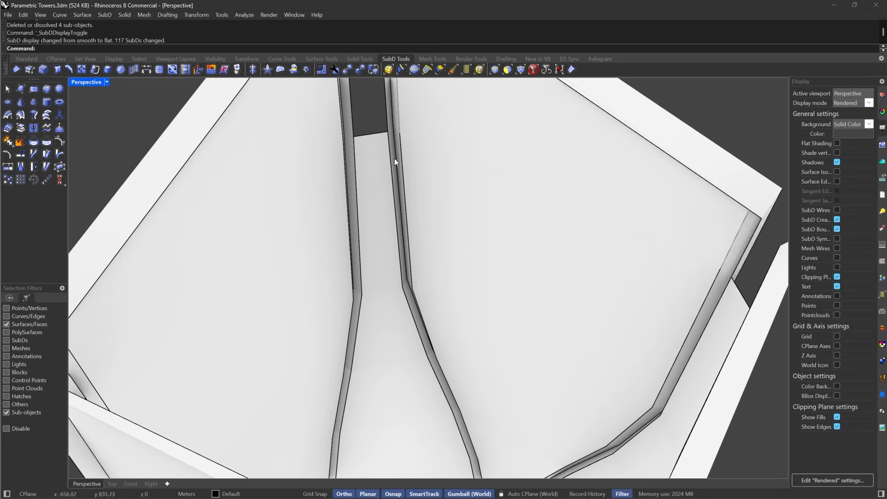
Step: In smooth display, crease the two top vertices of one corner strip to square off its rounded tip
{"action": "key", "text": "Tab"}
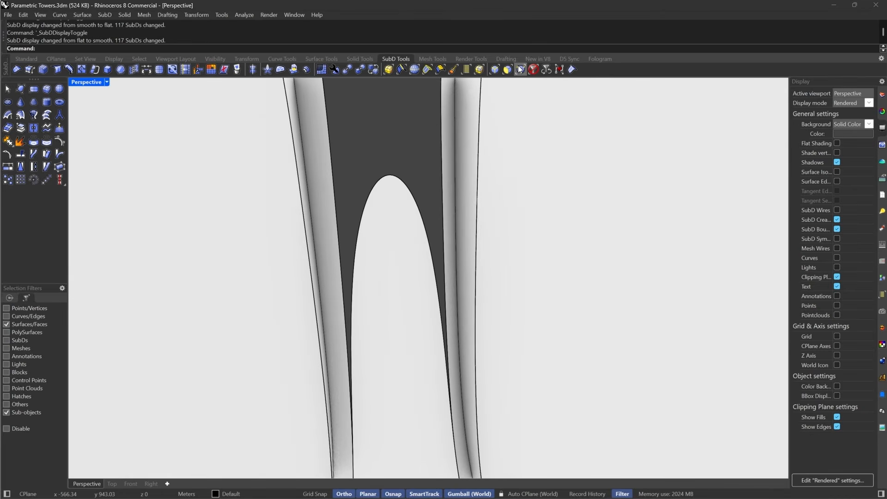
{"action": "left_click", "coordinate": [521, 69]}
{"action": "left_click_drag", "start_coordinate": [334, 150], "coordinate": [441, 316]}
{"action": "scroll", "coordinate": [373, 192], "scroll_direction": "down", "scroll_amount": 2}
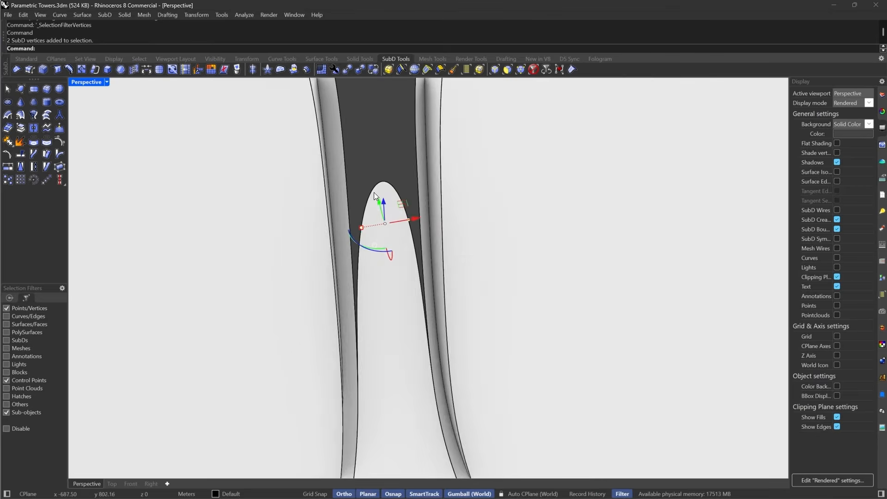
{"action": "right_click_drag", "start_coordinate": [374, 192], "coordinate": [551, 126]}
{"action": "left_click", "coordinate": [571, 71]}
{"action": "scroll", "coordinate": [468, 215], "scroll_direction": "down", "scroll_amount": 5}
{"action": "right_click_drag", "start_coordinate": [468, 215], "coordinate": [485, 232]}
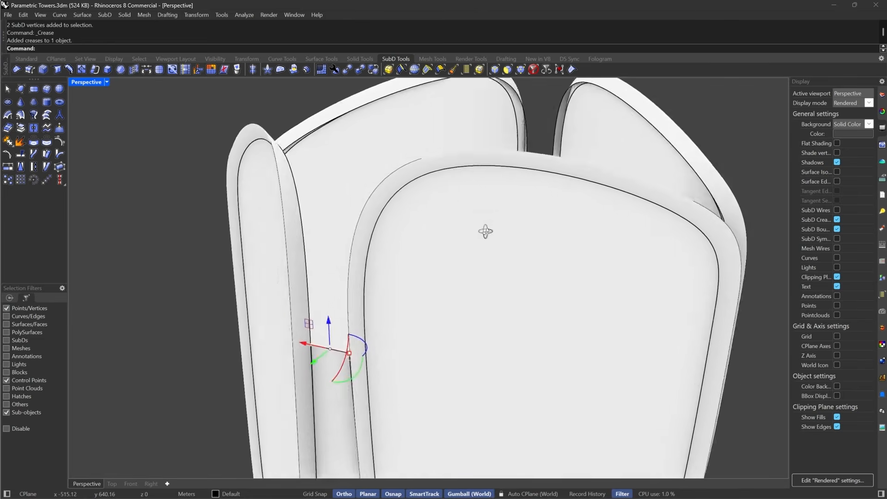
Step: Crease the two top vertices of the second corner strip to square off its rounded tip
{"action": "scroll", "coordinate": [485, 231], "scroll_direction": "down", "scroll_amount": 4}
{"action": "key", "text": "Escape"}
{"action": "scroll", "coordinate": [385, 334], "scroll_direction": "up", "scroll_amount": 5}
{"action": "right_click_drag", "start_coordinate": [384, 334], "coordinate": [483, 240]}
{"action": "scroll", "coordinate": [317, 241], "scroll_direction": "down", "scroll_amount": 4}
{"action": "scroll", "coordinate": [601, 212], "scroll_direction": "up", "scroll_amount": 5}
{"action": "key", "text": "Tab"}
{"action": "right_click_drag", "start_coordinate": [632, 200], "coordinate": [477, 171]}
{"action": "key", "text": "Tab"}
{"action": "left_click_drag", "start_coordinate": [264, 188], "coordinate": [461, 448]}
{"action": "left_click", "coordinate": [574, 68]}
Step: Crease both top vertices of the third corner strip so its tip becomes square
{"action": "scroll", "coordinate": [368, 210], "scroll_direction": "down", "scroll_amount": 7}
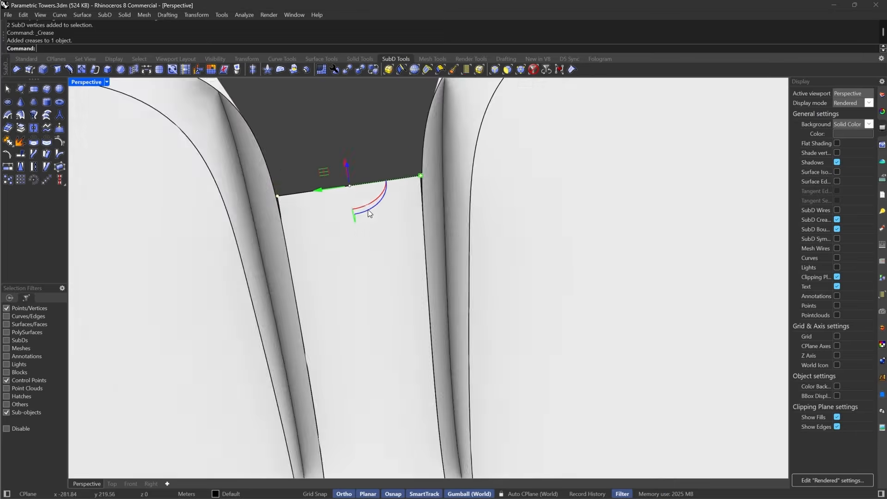
{"action": "right_click_drag", "start_coordinate": [378, 206], "coordinate": [435, 207]}
{"action": "scroll", "coordinate": [476, 196], "scroll_direction": "up", "scroll_amount": 6}
{"action": "left_click_drag", "start_coordinate": [439, 205], "coordinate": [498, 407]}
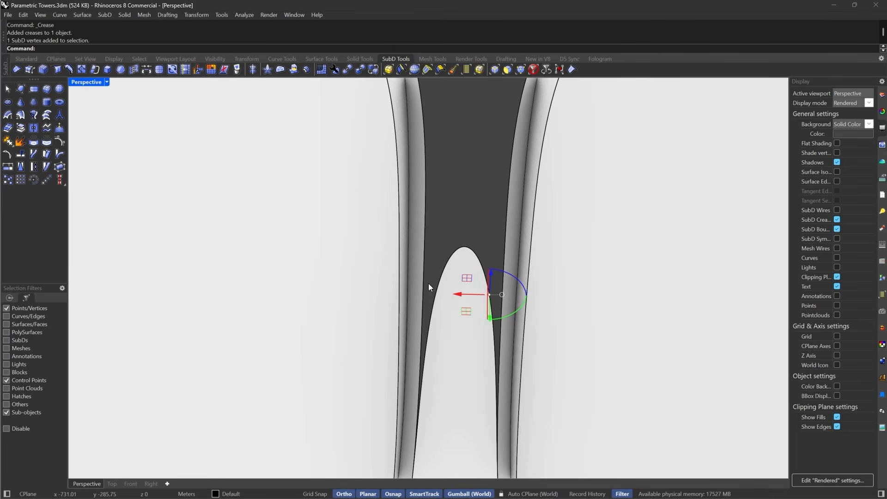
{"action": "left_click_drag", "start_coordinate": [428, 283], "coordinate": [449, 372], "text": "shift"}
{"action": "left_click", "coordinate": [573, 69]}
Step: Crease the two top vertices of the remaining fourth corner strip, leaving the neighbouring vertices out of the selection
{"action": "scroll", "coordinate": [435, 203], "scroll_direction": "down", "scroll_amount": 5}
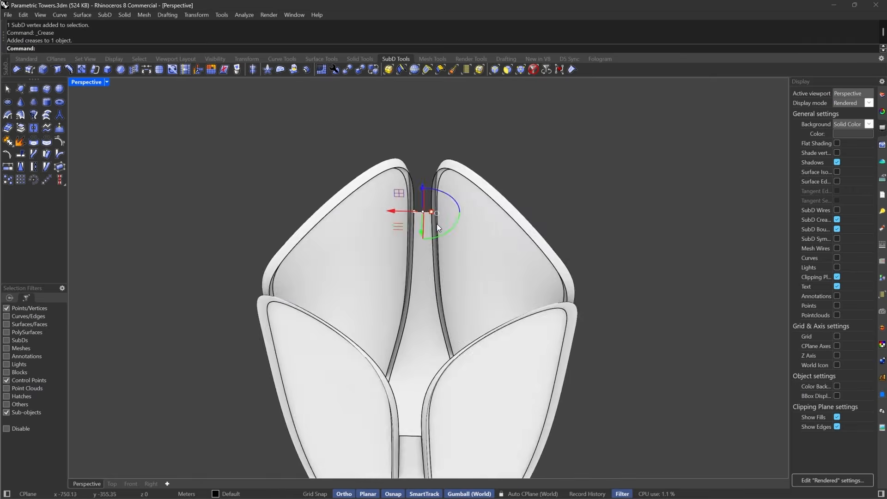
{"action": "right_click_drag", "start_coordinate": [436, 224], "coordinate": [546, 143]}
{"action": "scroll", "coordinate": [429, 185], "scroll_direction": "up", "scroll_amount": 6}
{"action": "left_click_drag", "start_coordinate": [454, 211], "coordinate": [495, 274]}
{"action": "left_click_drag", "start_coordinate": [487, 211], "coordinate": [481, 223], "text": "ctrl"}
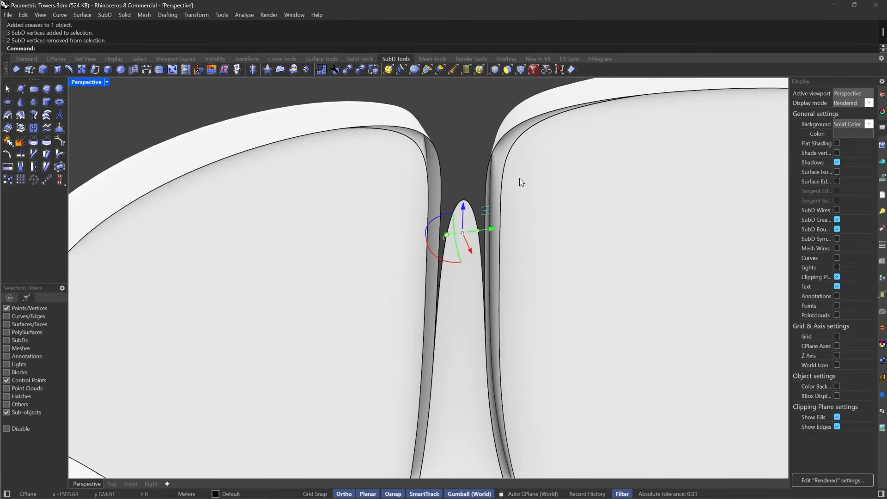
{"action": "left_click", "coordinate": [571, 69]}
Step: Examine the squared corner strips and the whole single-waist tower from crown to base
{"action": "scroll", "coordinate": [432, 221], "scroll_direction": "down", "scroll_amount": 8}
{"action": "right_click_drag", "start_coordinate": [433, 234], "coordinate": [566, 196]}
{"action": "scroll", "coordinate": [502, 188], "scroll_direction": "down", "scroll_amount": 10}
{"action": "right_click_drag", "start_coordinate": [481, 208], "coordinate": [501, 294]}
{"action": "scroll", "coordinate": [517, 259], "scroll_direction": "up", "scroll_amount": 4}
{"action": "scroll", "coordinate": [461, 344], "scroll_direction": "up", "scroll_amount": 6}
{"action": "scroll", "coordinate": [410, 321], "scroll_direction": "down", "scroll_amount": 8}
{"action": "scroll", "coordinate": [502, 294], "scroll_direction": "up", "scroll_amount": 5}
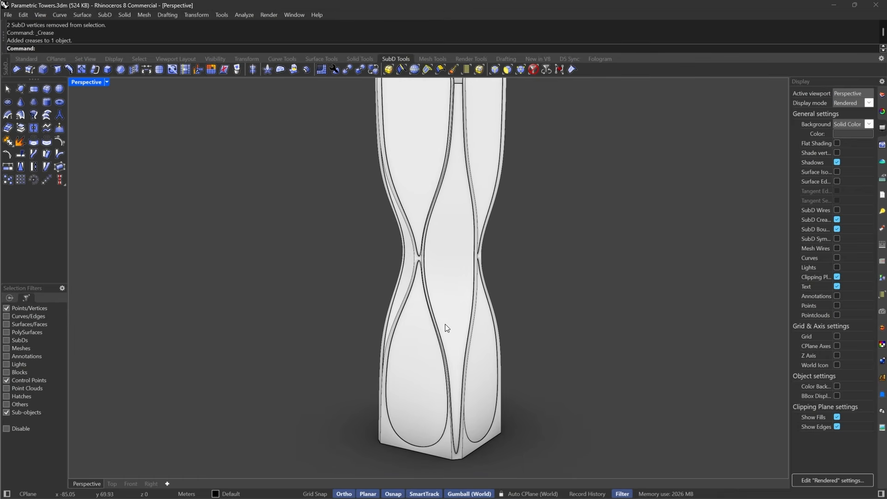
Step: Show all the hidden towers again
{"action": "type", "text": "Show"}
{"action": "key", "text": "Return"}
{"action": "scroll", "coordinate": [456, 306], "scroll_direction": "down", "scroll_amount": 4}
{"action": "right_click_drag", "start_coordinate": [455, 306], "coordinate": [392, 329]}
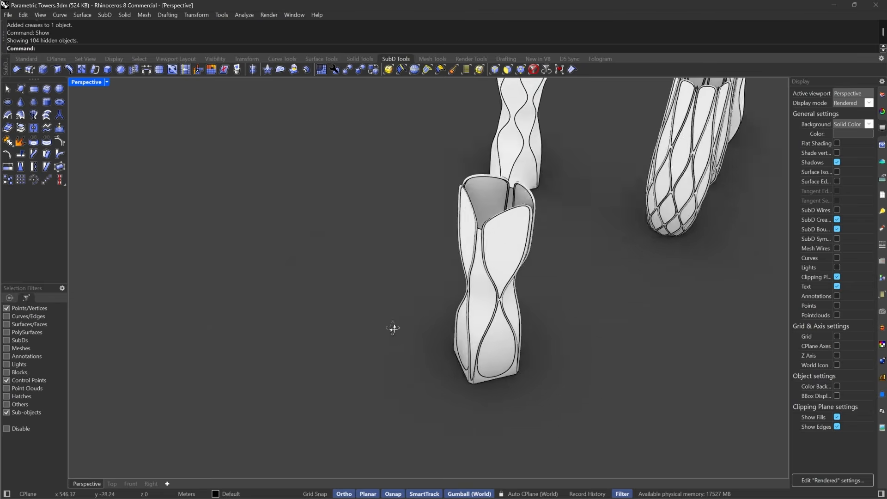
{"action": "scroll", "coordinate": [392, 329], "scroll_direction": "down", "scroll_amount": 6}
{"action": "right_click_drag", "start_coordinate": [471, 291], "coordinate": [434, 333]}
{"action": "scroll", "coordinate": [503, 246], "scroll_direction": "up", "scroll_amount": 5}
Step: Reset the selection filter and move the finished single-waist tower by 250 to line it up with the other towers
{"action": "left_click", "coordinate": [537, 70]}
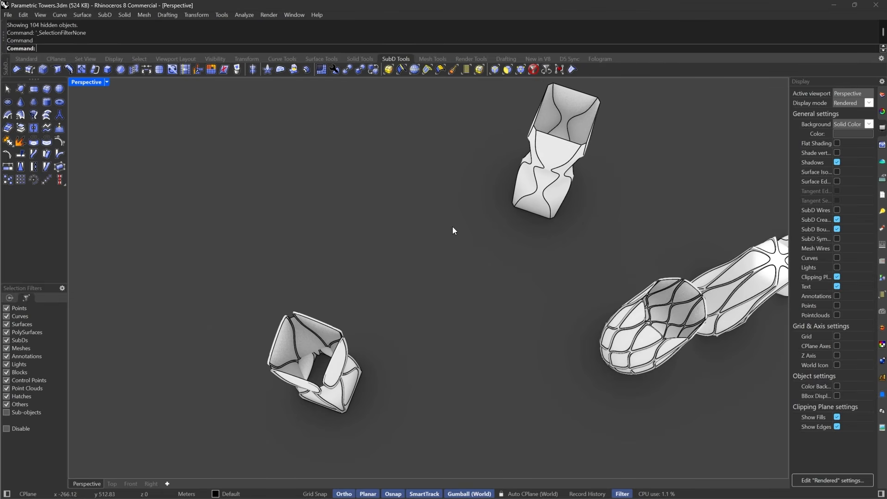
{"action": "left_click_drag", "start_coordinate": [453, 226], "coordinate": [192, 476]}
{"action": "scroll", "coordinate": [269, 378], "scroll_direction": "down", "scroll_amount": 5}
{"action": "type", "text": "250"}
{"action": "left_click_drag", "start_coordinate": [308, 363], "coordinate": [326, 355]}
{"action": "right_click_drag", "start_coordinate": [383, 324], "coordinate": [402, 346]}
{"action": "scroll", "coordinate": [402, 347], "scroll_direction": "up", "scroll_amount": 3}
{"action": "left_click_drag", "start_coordinate": [433, 299], "coordinate": [504, 255]}
{"action": "type", "text": "250"}
{"action": "key", "text": "Return"}
{"action": "key", "text": "Escape"}
{"action": "right_click_drag", "start_coordinate": [444, 333], "coordinate": [357, 178]}
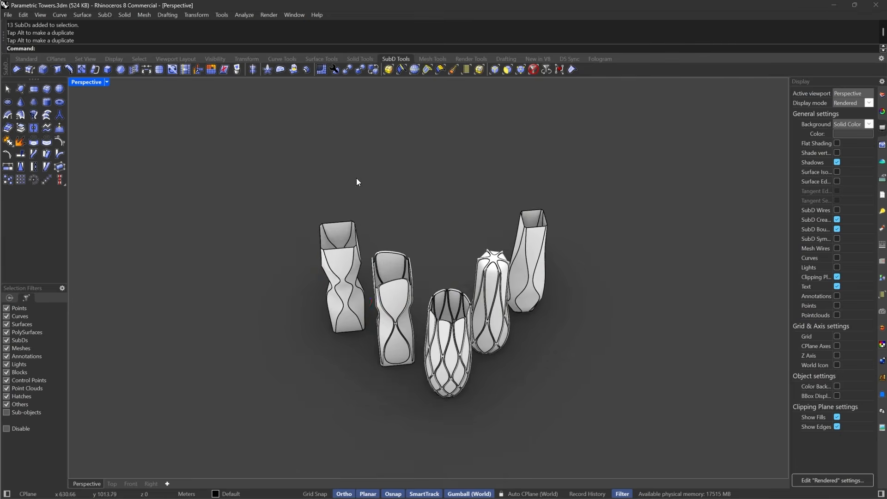
Step: Isolate the two plain towers without ribs at the ends of the row
{"action": "left_click_drag", "start_coordinate": [357, 179], "coordinate": [323, 245]}
{"action": "left_click_drag", "start_coordinate": [597, 172], "coordinate": [500, 235]}
{"action": "key", "text": "Escape"}
{"action": "right_click_drag", "start_coordinate": [501, 235], "coordinate": [479, 445]}
{"action": "scroll", "coordinate": [479, 444], "scroll_direction": "up", "scroll_amount": 2}
{"action": "left_click_drag", "start_coordinate": [598, 231], "coordinate": [555, 296]}
{"action": "left_click_drag", "start_coordinate": [336, 201], "coordinate": [314, 315], "text": "shift"}
{"action": "right_click_drag", "start_coordinate": [319, 329], "coordinate": [352, 269]}
{"action": "type", "text": "Is"}
{"action": "key", "text": "Return"}
Step: Select the side panels of both isolated towers and move them sideways, apart from the remaining panels
{"action": "right_click_drag", "start_coordinate": [553, 248], "coordinate": [443, 332]}
{"action": "key", "text": "Escape"}
{"action": "scroll", "coordinate": [448, 287], "scroll_direction": "down", "scroll_amount": 3}
{"action": "scroll", "coordinate": [517, 302], "scroll_direction": "up", "scroll_amount": 6}
{"action": "left_click", "coordinate": [551, 290]}
{"action": "right_click_drag", "start_coordinate": [566, 270], "coordinate": [576, 222]}
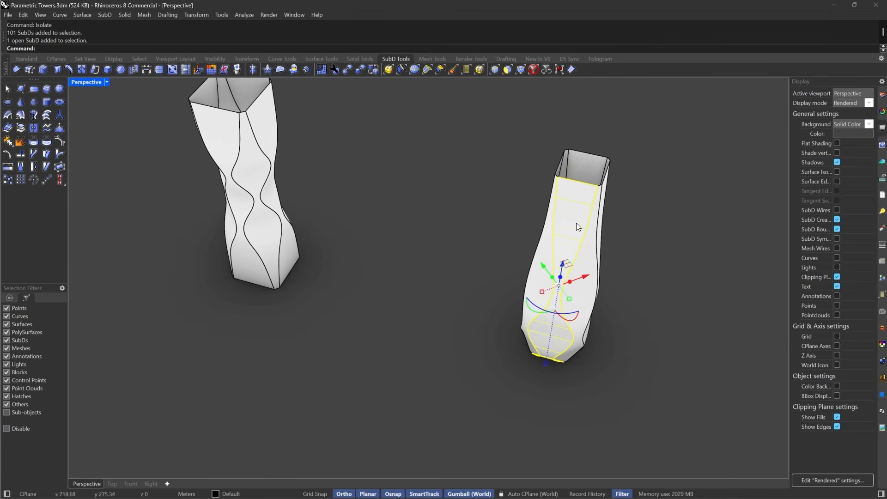
{"action": "left_click", "coordinate": [598, 152]}
{"action": "scroll", "coordinate": [617, 162], "scroll_direction": "up", "scroll_amount": 11}
{"action": "left_click", "coordinate": [558, 232], "text": "shift"}
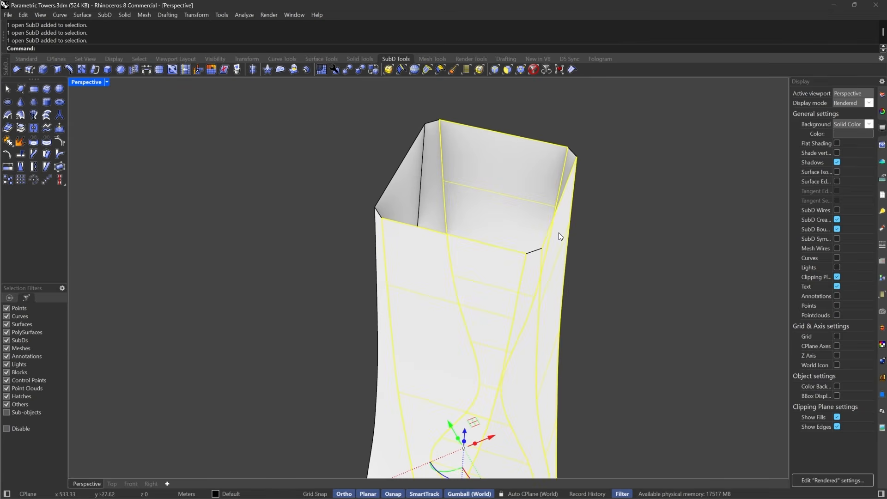
{"action": "left_click", "coordinate": [406, 198], "text": "shift"}
{"action": "left_click", "coordinate": [407, 198], "text": "ctrl"}
{"action": "scroll", "coordinate": [513, 303], "scroll_direction": "down", "scroll_amount": 12}
{"action": "scroll", "coordinate": [194, 198], "scroll_direction": "up", "scroll_amount": 6}
{"action": "left_click", "coordinate": [370, 236], "text": "shift"}
{"action": "left_click", "coordinate": [352, 212], "text": "shift"}
{"action": "scroll", "coordinate": [352, 212], "scroll_direction": "down", "scroll_amount": 10}
{"action": "left_click_drag", "start_coordinate": [387, 309], "coordinate": [435, 301]}
{"action": "key", "text": "Escape"}
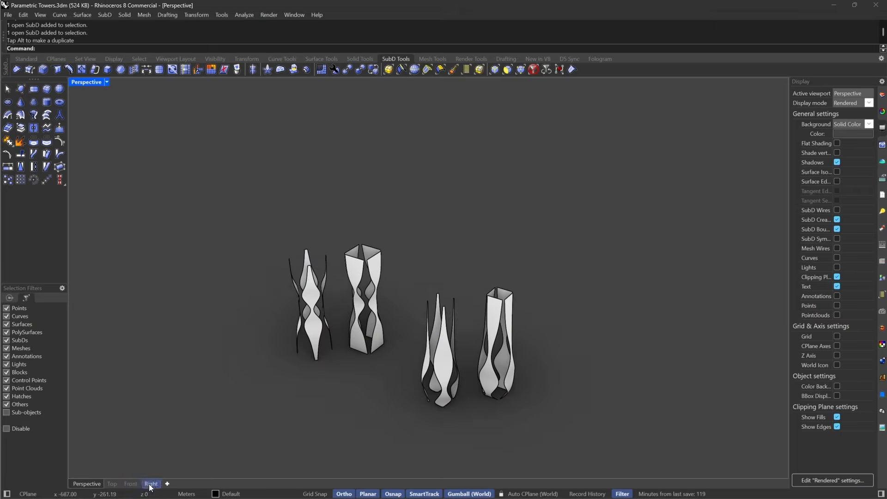
Step: Bring up the Front view of the separated panels and switch the SubDs to flat display
{"action": "left_click", "coordinate": [150, 484]}
{"action": "right_click_drag", "start_coordinate": [522, 298], "coordinate": [481, 298]}
{"action": "scroll", "coordinate": [564, 268], "scroll_direction": "up", "scroll_amount": 2}
{"action": "scroll", "coordinate": [614, 317], "scroll_direction": "up", "scroll_amount": 6}
{"action": "left_click_drag", "start_coordinate": [690, 106], "coordinate": [580, 311]}
{"action": "scroll", "coordinate": [580, 311], "scroll_direction": "down", "scroll_amount": 2}
{"action": "key", "text": "ctrl+F2"}
{"action": "scroll", "coordinate": [683, 294], "scroll_direction": "up", "scroll_amount": 18}
{"action": "key", "text": "Tab"}
Step: Select the faces of alternate panel segments between the pinch points and split them off from their strips
{"action": "left_click_drag", "start_coordinate": [647, 152], "coordinate": [504, 304]}
{"action": "scroll", "coordinate": [601, 416], "scroll_direction": "up", "scroll_amount": 6}
{"action": "left_click_drag", "start_coordinate": [654, 367], "coordinate": [485, 346], "text": "shift"}
{"action": "right_click_drag", "start_coordinate": [449, 392], "coordinate": [602, 406]}
{"action": "left_click_drag", "start_coordinate": [602, 406], "coordinate": [429, 291], "text": "shift"}
{"action": "right_click_drag", "start_coordinate": [430, 341], "coordinate": [559, 266]}
{"action": "left_click_drag", "start_coordinate": [559, 267], "coordinate": [360, 455], "text": "shift"}
{"action": "right_click_drag", "start_coordinate": [341, 204], "coordinate": [471, 195]}
{"action": "left_click_drag", "start_coordinate": [471, 194], "coordinate": [297, 400], "text": "shift"}
{"action": "right_click_drag", "start_coordinate": [462, 184], "coordinate": [302, 333]}
{"action": "left_click_drag", "start_coordinate": [582, 83], "coordinate": [344, 238], "text": "shift"}
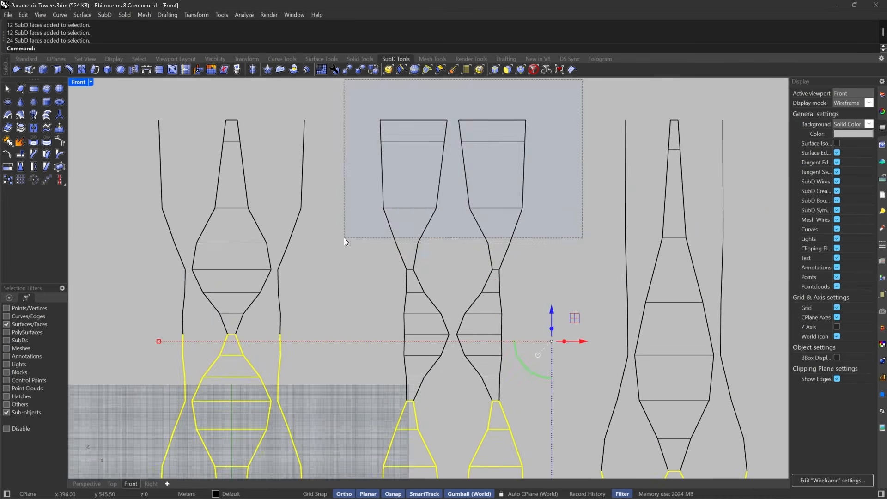
{"action": "scroll", "coordinate": [444, 281], "scroll_direction": "down", "scroll_amount": 6}
{"action": "key", "text": "Return"}
{"action": "key", "text": "Escape"}
Step: Inset all the panel faces as groups by 2.00 and separate the inset faces from their border frames
{"action": "right_click_drag", "start_coordinate": [212, 249], "coordinate": [152, 222]}
{"action": "left_click_drag", "start_coordinate": [684, 143], "coordinate": [212, 425]}
{"action": "left_click", "coordinate": [82, 69]}
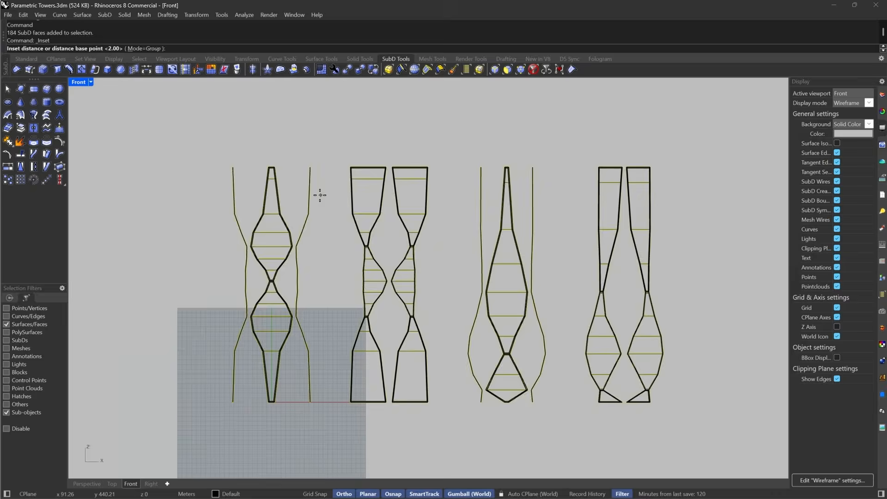
{"action": "key", "text": "Return"}
{"action": "scroll", "coordinate": [499, 247], "scroll_direction": "up", "scroll_amount": 2}
{"action": "left_click", "coordinate": [21, 128]}
Step: Join the border frames that meet at the pinch points of the low-bulging tower's corner panels
{"action": "right_click_drag", "start_coordinate": [647, 298], "coordinate": [554, 248]}
{"action": "key", "text": "Tab"}
{"action": "scroll", "coordinate": [586, 249], "scroll_direction": "up", "scroll_amount": 10}
{"action": "left_click_drag", "start_coordinate": [640, 260], "coordinate": [305, 282]}
{"action": "scroll", "coordinate": [538, 118], "scroll_direction": "down", "scroll_amount": 10}
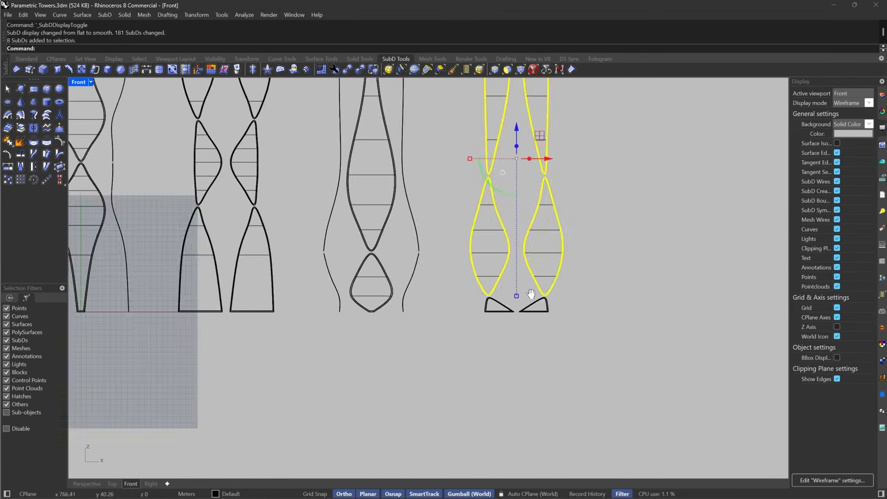
{"action": "scroll", "coordinate": [547, 303], "scroll_direction": "up", "scroll_amount": 10}
{"action": "left_click_drag", "start_coordinate": [633, 277], "coordinate": [255, 262], "text": "shift"}
{"action": "key", "text": "ctrl+j"}
{"action": "scroll", "coordinate": [702, 292], "scroll_direction": "down", "scroll_amount": 8}
Step: In flat display, join the border frames of the low-bulging tower's side panels at their pinch points
{"action": "key", "text": "Tab"}
{"action": "scroll", "coordinate": [378, 174], "scroll_direction": "up", "scroll_amount": 10}
{"action": "left_click_drag", "start_coordinate": [669, 294], "coordinate": [207, 297]}
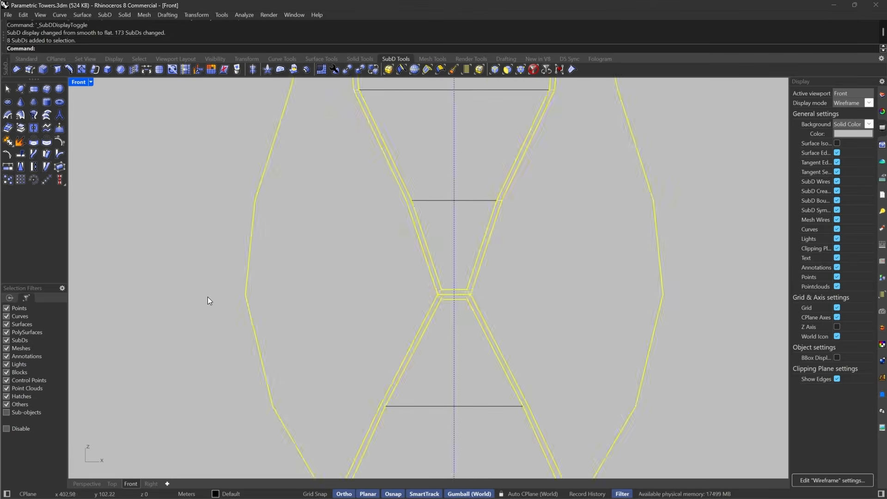
{"action": "key", "text": "ctrl+j"}
{"action": "key", "text": "Return"}
Step: Join the border frames of the wavy tower's side and corner panels at their pinch points
{"action": "scroll", "coordinate": [207, 296], "scroll_direction": "down", "scroll_amount": 10}
{"action": "right_click_drag", "start_coordinate": [204, 338], "coordinate": [525, 373]}
{"action": "scroll", "coordinate": [384, 251], "scroll_direction": "up", "scroll_amount": 12}
{"action": "left_click_drag", "start_coordinate": [598, 275], "coordinate": [208, 292]}
{"action": "scroll", "coordinate": [208, 291], "scroll_direction": "down", "scroll_amount": 8}
{"action": "right_click_drag", "start_coordinate": [160, 279], "coordinate": [446, 271]}
{"action": "scroll", "coordinate": [440, 111], "scroll_direction": "up", "scroll_amount": 10}
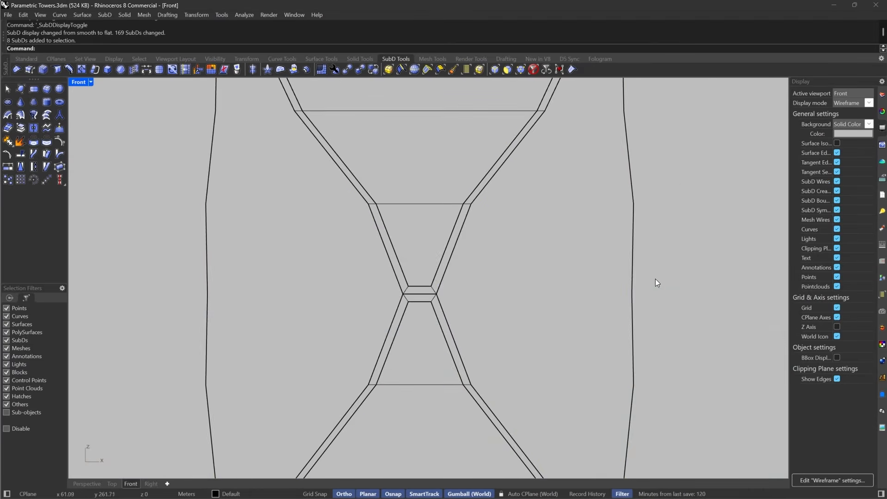
{"action": "left_click_drag", "start_coordinate": [655, 279], "coordinate": [208, 286], "text": "shift"}
{"action": "scroll", "coordinate": [517, 261], "scroll_direction": "down", "scroll_amount": 6}
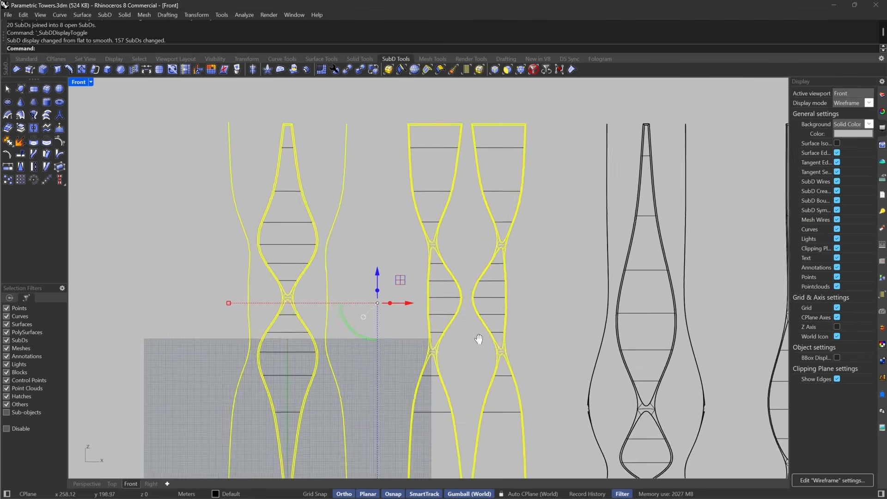
Step: Move both sets of separated panels back together into complete towers and join their border frames
{"action": "left_click_drag", "start_coordinate": [686, 141], "coordinate": [549, 428]}
{"action": "left_click_drag", "start_coordinate": [652, 287], "coordinate": [639, 287]}
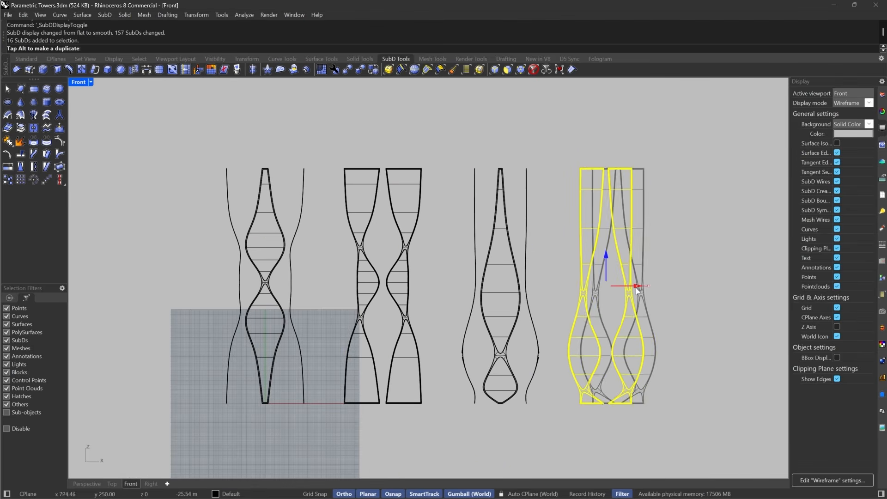
{"action": "left_click_drag", "start_coordinate": [437, 139], "coordinate": [355, 456], "text": "shift"}
{"action": "left_click_drag", "start_coordinate": [534, 287], "coordinate": [416, 287]}
{"action": "key", "text": "Escape"}
{"action": "right_click_drag", "start_coordinate": [487, 347], "coordinate": [511, 346]}
{"action": "left_click_drag", "start_coordinate": [617, 126], "coordinate": [300, 286]}
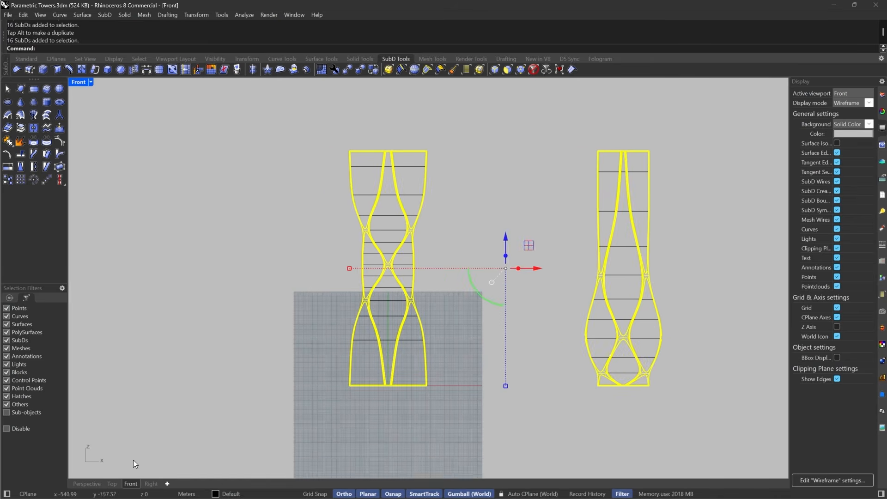
{"action": "key", "text": "ctrl+j"}
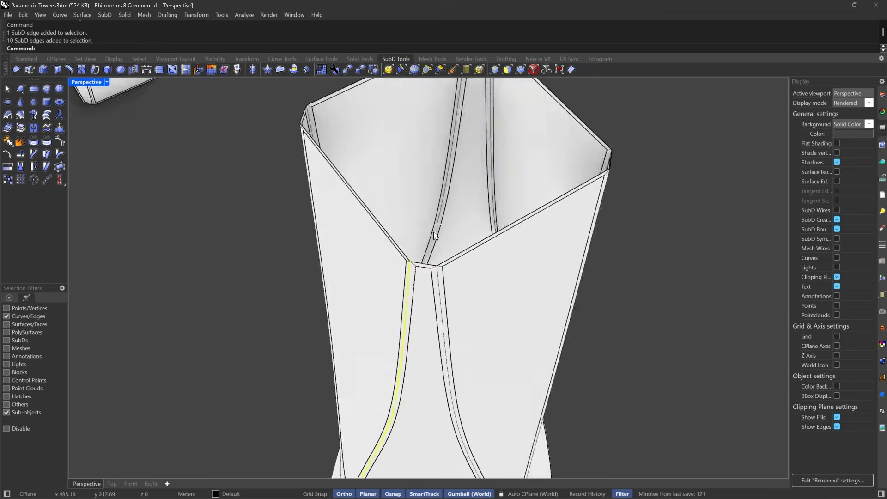
Step: Select the centre seam edge loops along the ribs on every side of the wavy tower
{"action": "right_click_drag", "start_coordinate": [428, 245], "coordinate": [608, 311]}
{"action": "left_click", "coordinate": [425, 257]}
{"action": "scroll", "coordinate": [464, 273], "scroll_direction": "up", "scroll_amount": 3}
{"action": "right_click_drag", "start_coordinate": [462, 271], "coordinate": [545, 323]}
{"action": "double_click", "coordinate": [545, 365]}
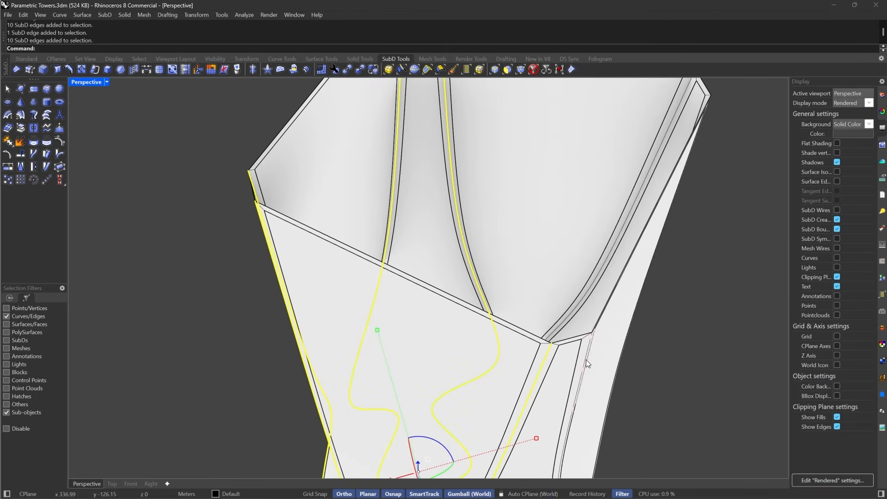
{"action": "double_click", "coordinate": [586, 360]}
{"action": "scroll", "coordinate": [573, 360], "scroll_direction": "down", "scroll_amount": 4}
{"action": "right_click_drag", "start_coordinate": [573, 360], "coordinate": [513, 300]}
{"action": "scroll", "coordinate": [513, 301], "scroll_direction": "up", "scroll_amount": 4}
{"action": "double_click", "coordinate": [599, 277]}
{"action": "right_click_drag", "start_coordinate": [384, 203], "coordinate": [570, 233]}
{"action": "key", "text": "Escape"}
Step: Add the remaining centre seam edge loops along the other ribs and corners to the selection, checking them in flat display
{"action": "scroll", "coordinate": [545, 322], "scroll_direction": "down", "scroll_amount": 5}
{"action": "key", "text": "Tab"}
{"action": "key", "text": "Tab"}
{"action": "scroll", "coordinate": [544, 322], "scroll_direction": "down", "scroll_amount": 5}
{"action": "scroll", "coordinate": [486, 279], "scroll_direction": "down", "scroll_amount": 4}
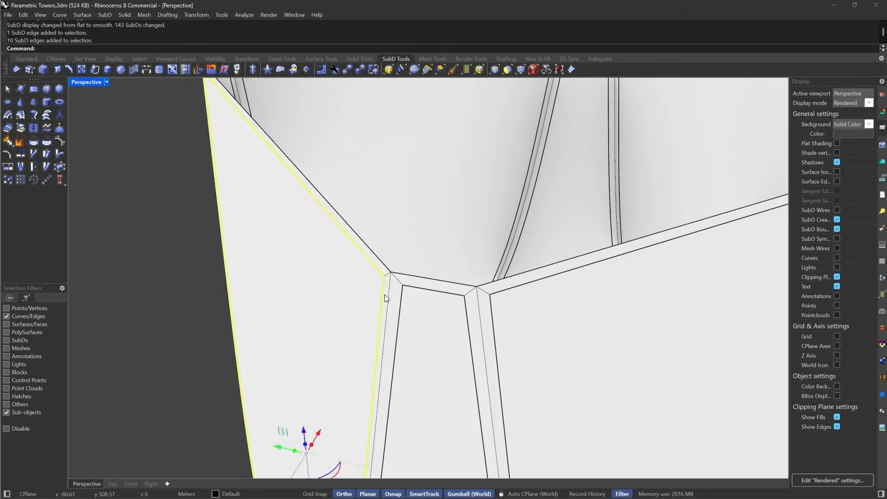
{"action": "right_click_drag", "start_coordinate": [385, 294], "coordinate": [559, 212]}
{"action": "scroll", "coordinate": [497, 339], "scroll_direction": "up", "scroll_amount": 3}
{"action": "double_click", "coordinate": [497, 340]}
{"action": "scroll", "coordinate": [542, 104], "scroll_direction": "up", "scroll_amount": 3}
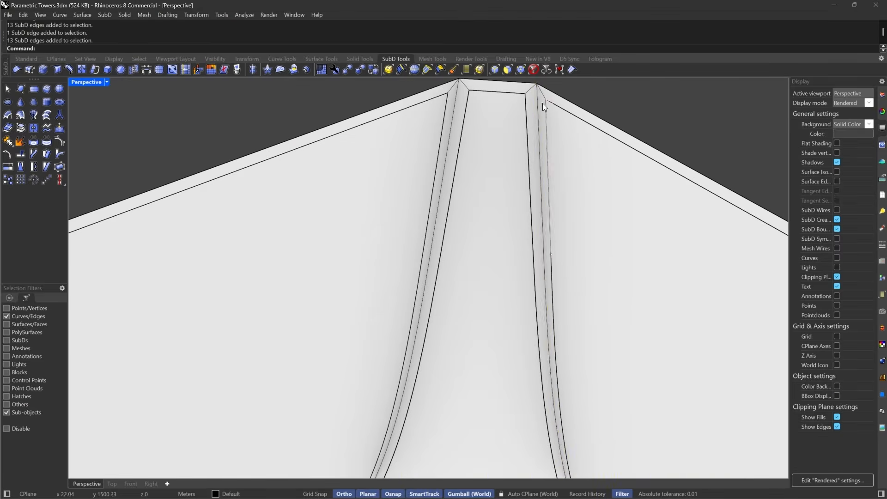
{"action": "double_click", "coordinate": [543, 103]}
{"action": "scroll", "coordinate": [542, 104], "scroll_direction": "down", "scroll_amount": 6}
{"action": "key", "text": "Tab"}
{"action": "right_click_drag", "start_coordinate": [514, 185], "coordinate": [531, 388]}
{"action": "key", "text": "Escape"}
Step: Show all hidden towers again and switch the SubDs to flat display
{"action": "scroll", "coordinate": [537, 200], "scroll_direction": "up", "scroll_amount": 2}
{"action": "key", "text": "Tab"}
{"action": "scroll", "coordinate": [536, 200], "scroll_direction": "down", "scroll_amount": 8}
{"action": "key", "text": "ctrl+alt+h"}
{"action": "scroll", "coordinate": [514, 373], "scroll_direction": "up", "scroll_amount": 5}
{"action": "scroll", "coordinate": [511, 358], "scroll_direction": "up", "scroll_amount": 2}
{"action": "scroll", "coordinate": [549, 354], "scroll_direction": "up", "scroll_amount": 4}
{"action": "key", "text": "Tab"}
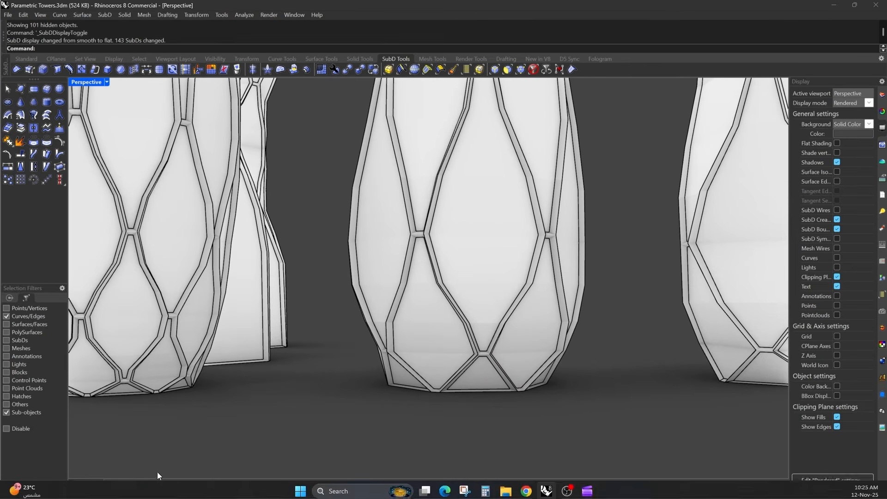
Step: In the front view, crease the vertices along the base of the domed-crown tower and return to smooth display
{"action": "left_click", "coordinate": [136, 485]}
{"action": "right_click_drag", "start_coordinate": [511, 355], "coordinate": [499, 345]}
{"action": "right_click_drag", "start_coordinate": [398, 384], "coordinate": [475, 363]}
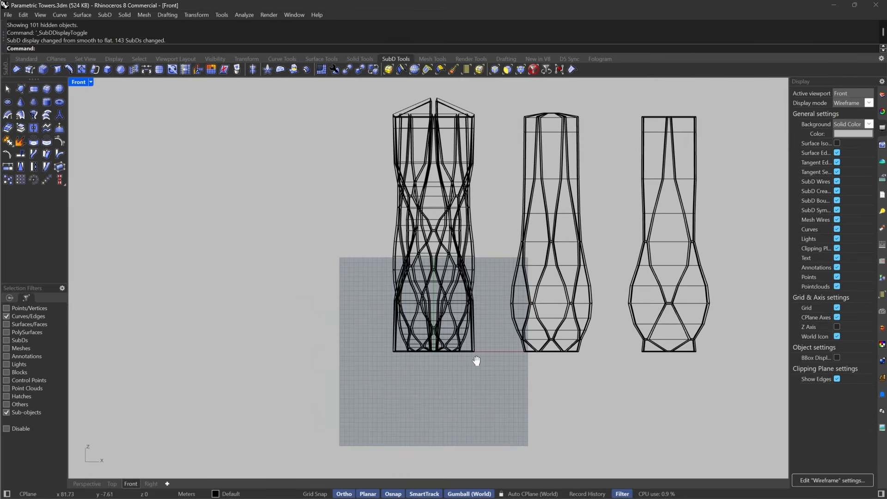
{"action": "key", "text": "Tab"}
{"action": "right_click_drag", "start_coordinate": [550, 344], "coordinate": [452, 341]}
{"action": "scroll", "coordinate": [471, 338], "scroll_direction": "up", "scroll_amount": 12}
{"action": "key", "text": "Tab"}
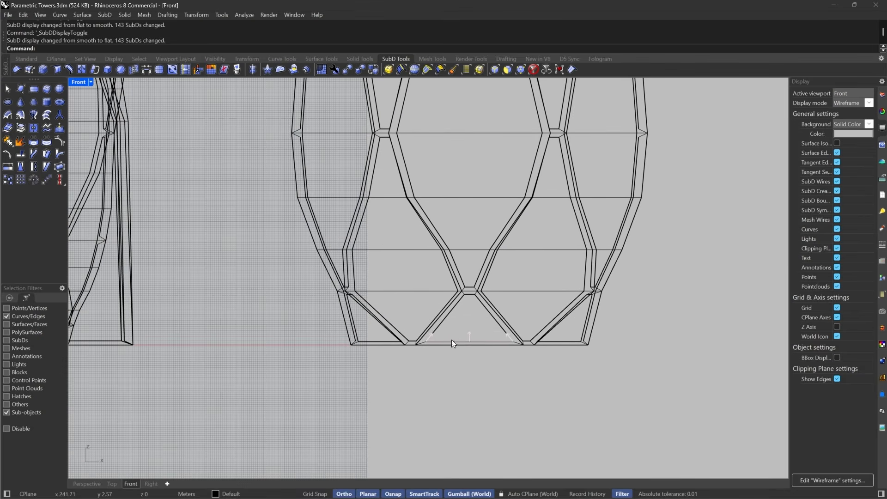
{"action": "key", "text": "alt+v"}
{"action": "left_click_drag", "start_coordinate": [246, 393], "coordinate": [720, 331]}
{"action": "left_click", "coordinate": [572, 69]}
{"action": "key", "text": "Tab"}
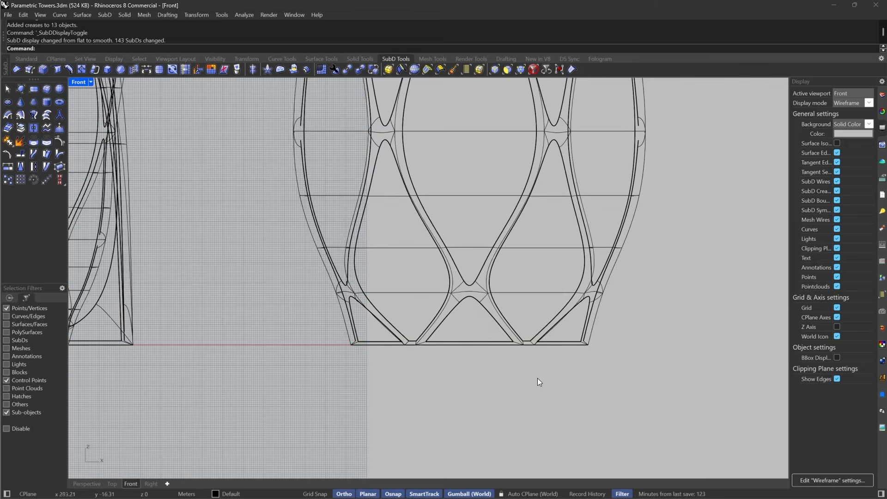
Step: Delete the thin strip of SubD faces along the base of the domed-crown tower
{"action": "scroll", "coordinate": [537, 378], "scroll_direction": "down", "scroll_amount": 5}
{"action": "right_click_drag", "start_coordinate": [577, 386], "coordinate": [488, 365]}
{"action": "scroll", "coordinate": [487, 365], "scroll_direction": "up", "scroll_amount": 4}
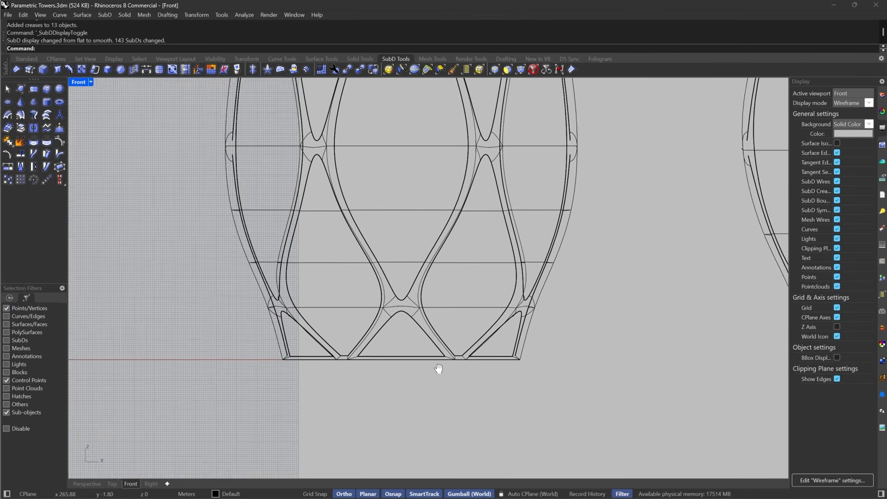
{"action": "scroll", "coordinate": [440, 368], "scroll_direction": "down", "scroll_amount": 1}
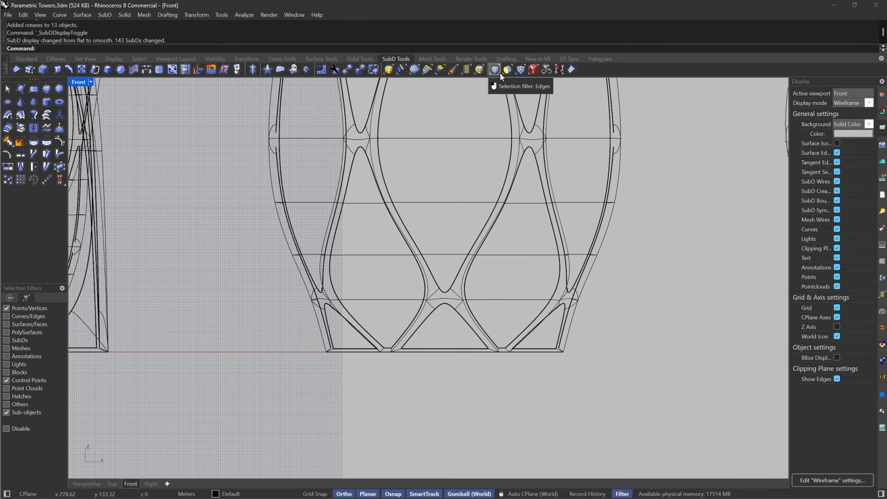
{"action": "left_click", "coordinate": [509, 70]}
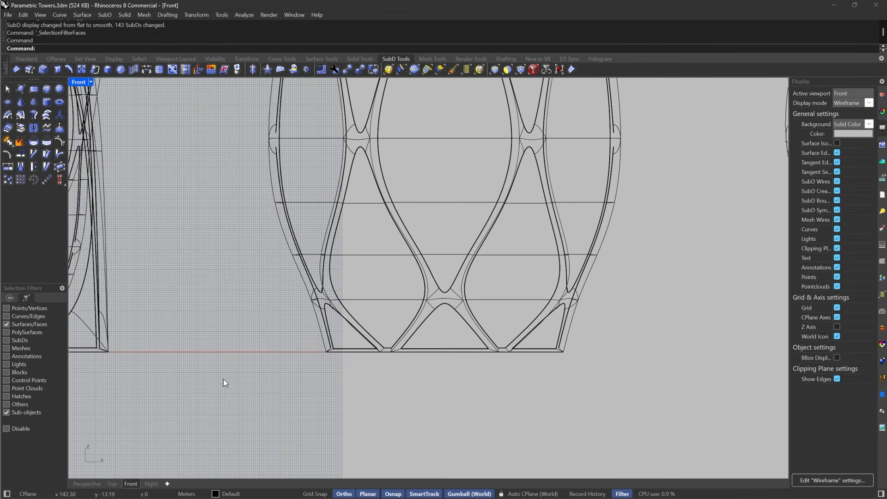
{"action": "left_click_drag", "start_coordinate": [224, 379], "coordinate": [695, 343]}
{"action": "right_click_drag", "start_coordinate": [590, 338], "coordinate": [571, 333]}
{"action": "key", "text": "Delete"}
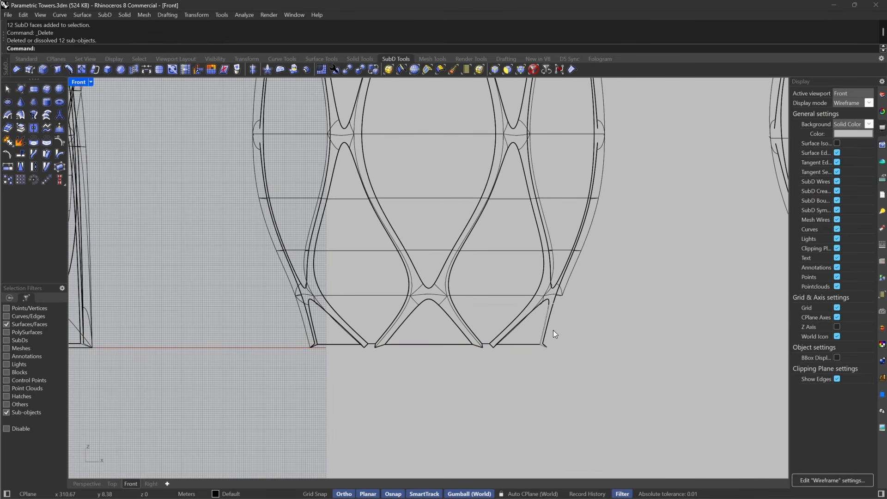
Step: Flatten the domed-crown tower's base vertices onto the ground by scaling them vertically from a gumball relocated to the lowest vertex
{"action": "left_click", "coordinate": [510, 73]}
{"action": "left_click_drag", "start_coordinate": [209, 399], "coordinate": [694, 335]}
{"action": "scroll", "coordinate": [495, 365], "scroll_direction": "up", "scroll_amount": 5}
{"action": "type", "text": "GumballRelocate"}
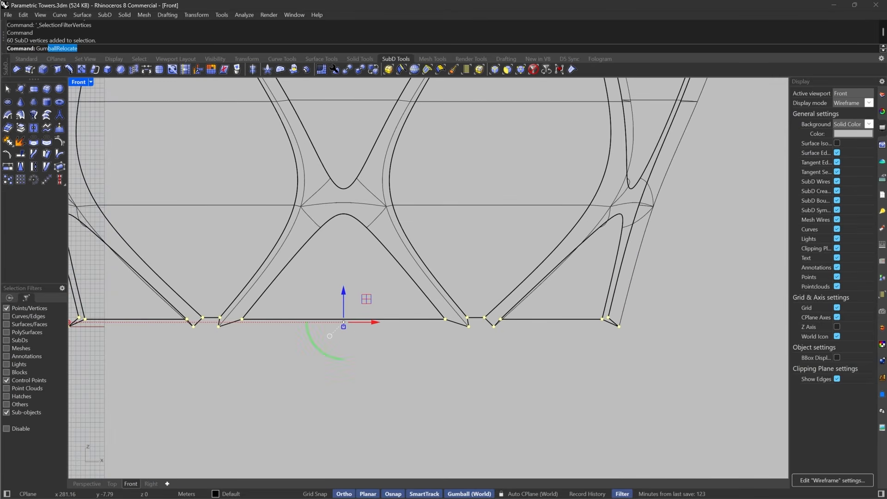
{"action": "key", "text": "Return"}
{"action": "left_click", "coordinate": [469, 326]}
{"action": "key", "text": "Return"}
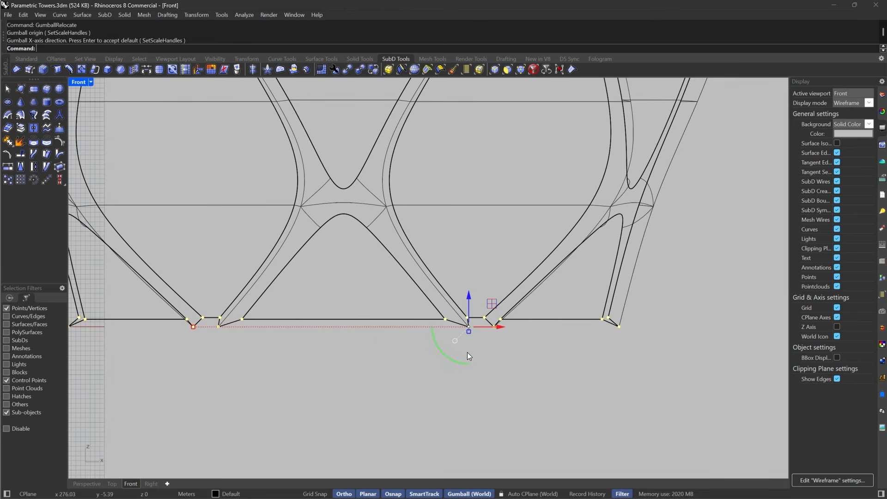
{"action": "left_click", "coordinate": [468, 332]}
{"action": "key", "text": "Tab"}
{"action": "scroll", "coordinate": [536, 369], "scroll_direction": "down", "scroll_amount": 5}
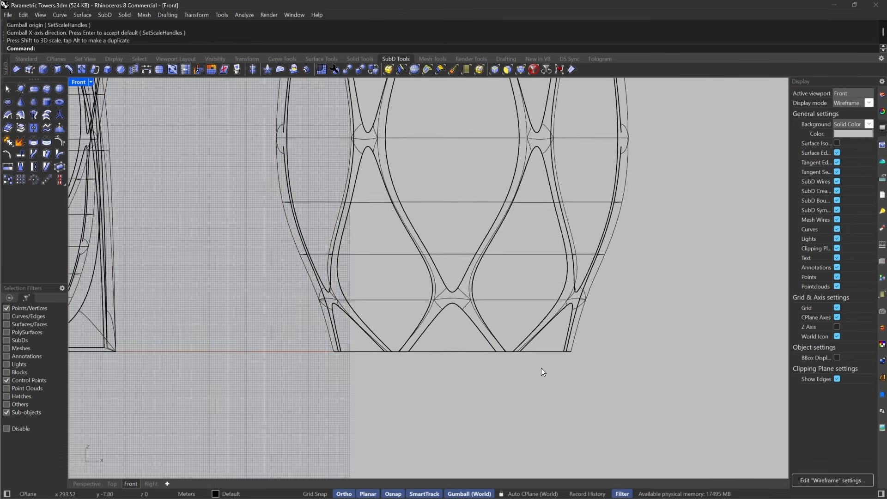
{"action": "key", "text": "Tab"}
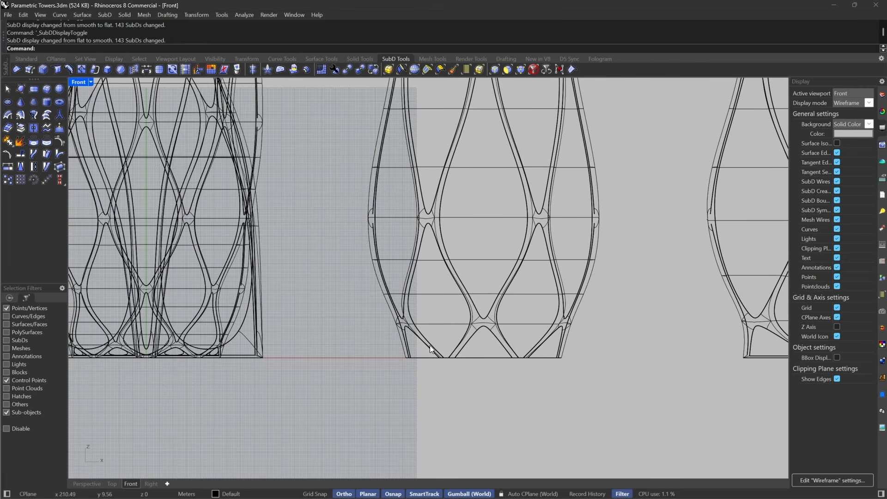
Step: Examine the bases and rib patterns of the neighbouring towers in the front view
{"action": "scroll", "coordinate": [564, 358], "scroll_direction": "down", "scroll_amount": 3}
{"action": "scroll", "coordinate": [580, 351], "scroll_direction": "up", "scroll_amount": 2}
{"action": "scroll", "coordinate": [578, 349], "scroll_direction": "down", "scroll_amount": 2}
{"action": "right_click_drag", "start_coordinate": [464, 372], "coordinate": [496, 360]}
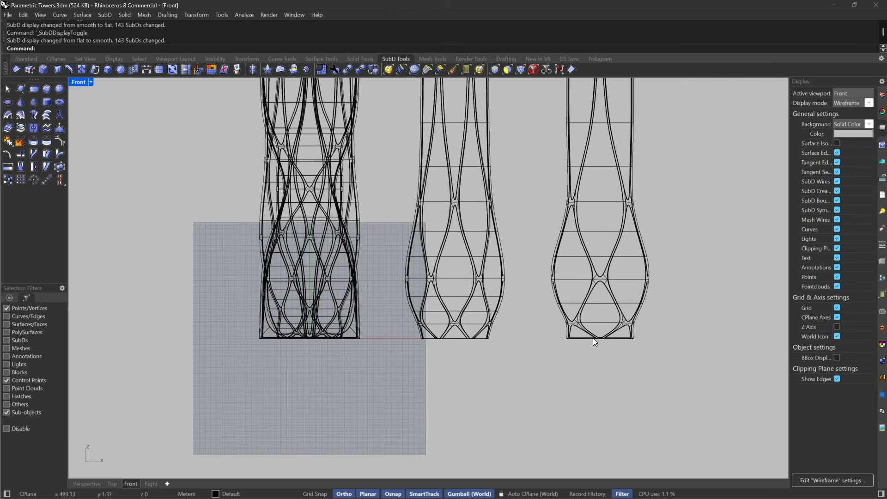
{"action": "scroll", "coordinate": [592, 337], "scroll_direction": "up", "scroll_amount": 7}
{"action": "right_click_drag", "start_coordinate": [640, 365], "coordinate": [576, 364]}
{"action": "scroll", "coordinate": [603, 332], "scroll_direction": "down", "scroll_amount": 6}
{"action": "right_click_drag", "start_coordinate": [447, 350], "coordinate": [560, 389]}
{"action": "scroll", "coordinate": [509, 366], "scroll_direction": "down", "scroll_amount": 8}
{"action": "scroll", "coordinate": [576, 257], "scroll_direction": "up", "scroll_amount": 2}
{"action": "right_click_drag", "start_coordinate": [573, 264], "coordinate": [576, 252]}
Step: Examine all five smooth towers together in the rendered perspective view
{"action": "left_click", "coordinate": [86, 484]}
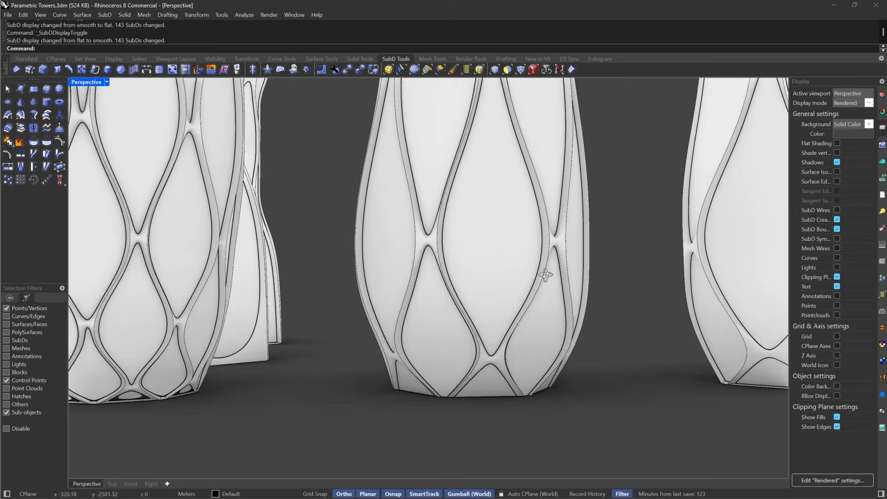
{"action": "scroll", "coordinate": [517, 318], "scroll_direction": "down", "scroll_amount": 14}
{"action": "right_click_drag", "start_coordinate": [388, 333], "coordinate": [437, 336]}
{"action": "scroll", "coordinate": [440, 281], "scroll_direction": "up", "scroll_amount": 8}
{"action": "right_click_drag", "start_coordinate": [450, 296], "coordinate": [467, 273]}
{"action": "scroll", "coordinate": [454, 281], "scroll_direction": "down", "scroll_amount": 6}
{"action": "scroll", "coordinate": [438, 256], "scroll_direction": "up", "scroll_amount": 4}
{"action": "scroll", "coordinate": [493, 270], "scroll_direction": "down", "scroll_amount": 2}
{"action": "scroll", "coordinate": [468, 273], "scroll_direction": "up", "scroll_amount": 3}
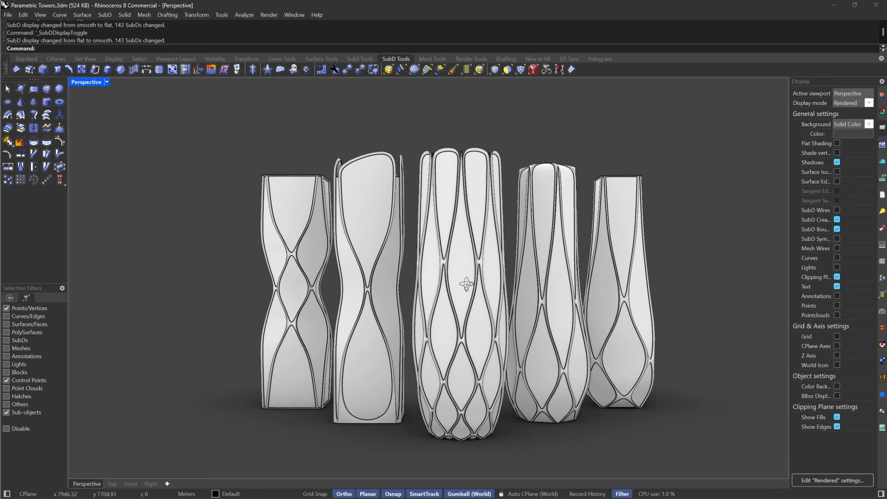
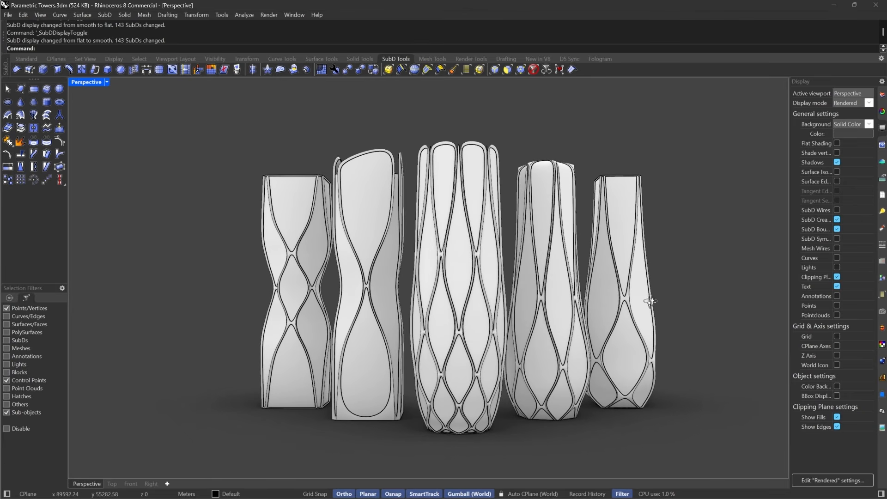
Step: Frame the five towers in the perspective view and run ViewCaptureToFile
{"action": "right_click_drag", "start_coordinate": [678, 297], "coordinate": [678, 294]}
{"action": "right_click_drag", "start_coordinate": [497, 312], "coordinate": [534, 286], "text": "shift"}
{"action": "type", "text": "ViewCaptureToFile"}
{"action": "key", "text": "Return"}
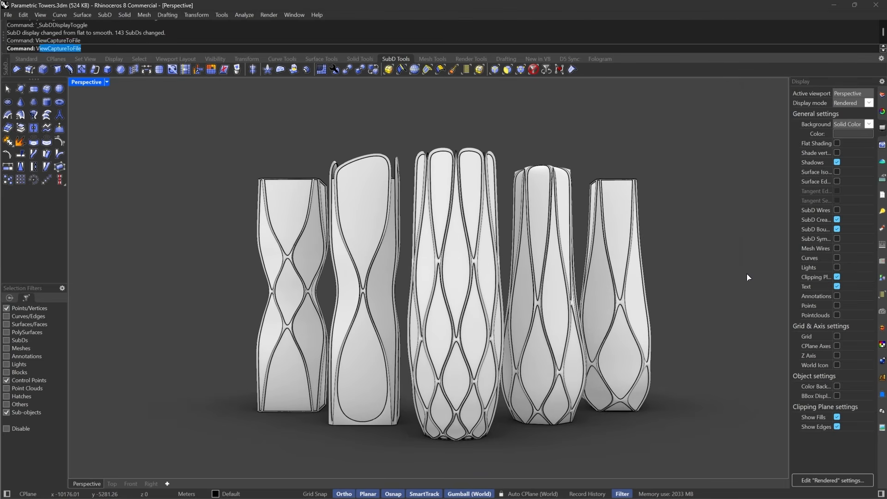
{"action": "key", "text": "Escape"}
Step: Move the domed-crown tower and the end tower away from the tall one along X, and shift the end tower 100 further
{"action": "scroll", "coordinate": [464, 268], "scroll_direction": "down", "scroll_amount": 2}
{"action": "right_click_drag", "start_coordinate": [463, 268], "coordinate": [441, 332]}
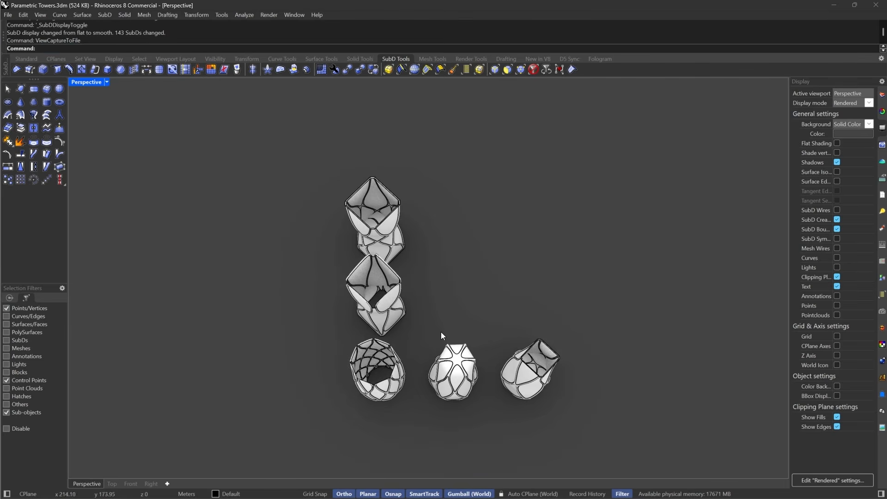
{"action": "left_click", "coordinate": [546, 69]}
{"action": "left_click_drag", "start_coordinate": [623, 282], "coordinate": [431, 427]}
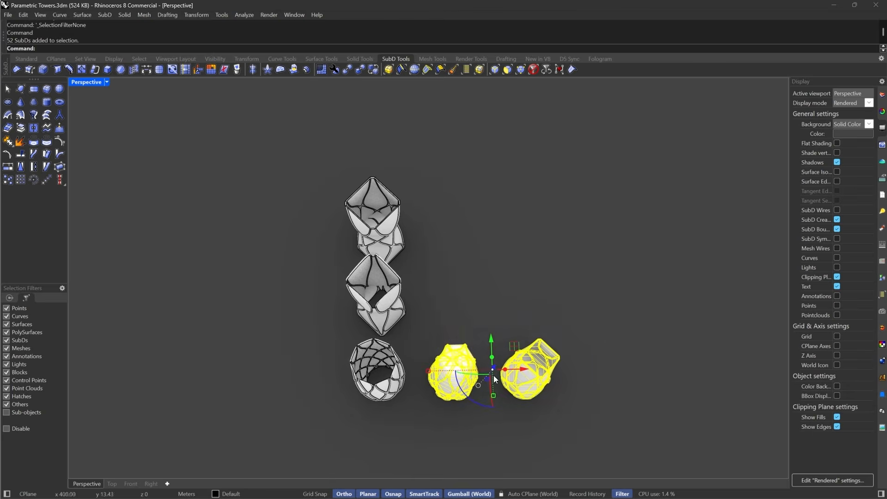
{"action": "left_click_drag", "start_coordinate": [521, 372], "coordinate": [550, 375]}
{"action": "left_click_drag", "start_coordinate": [648, 311], "coordinate": [522, 433]}
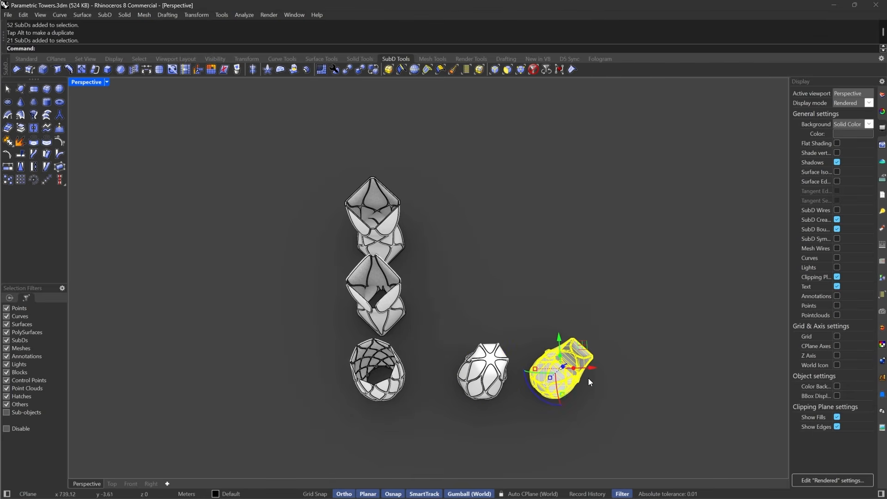
{"action": "left_click_drag", "start_coordinate": [590, 369], "coordinate": [614, 374]}
{"action": "type", "text": "100"}
Step: Space out the two four-sided towers along Y, moving the outermost one further away than its neighbour
{"action": "right_click_drag", "start_coordinate": [613, 375], "coordinate": [481, 267]}
{"action": "left_click_drag", "start_coordinate": [481, 267], "coordinate": [362, 353]}
{"action": "left_click_drag", "start_coordinate": [381, 287], "coordinate": [319, 436]}
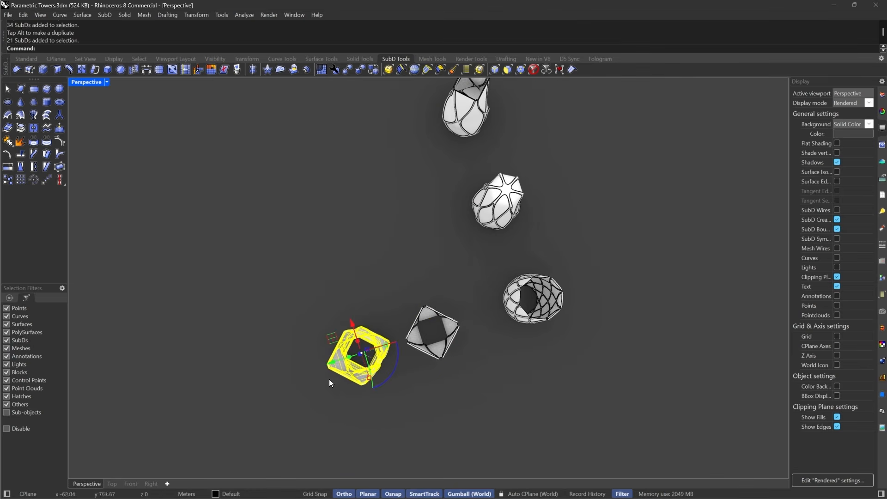
{"action": "left_click_drag", "start_coordinate": [336, 361], "coordinate": [325, 364]}
{"action": "type", "text": "10"}
{"action": "key", "text": "Return"}
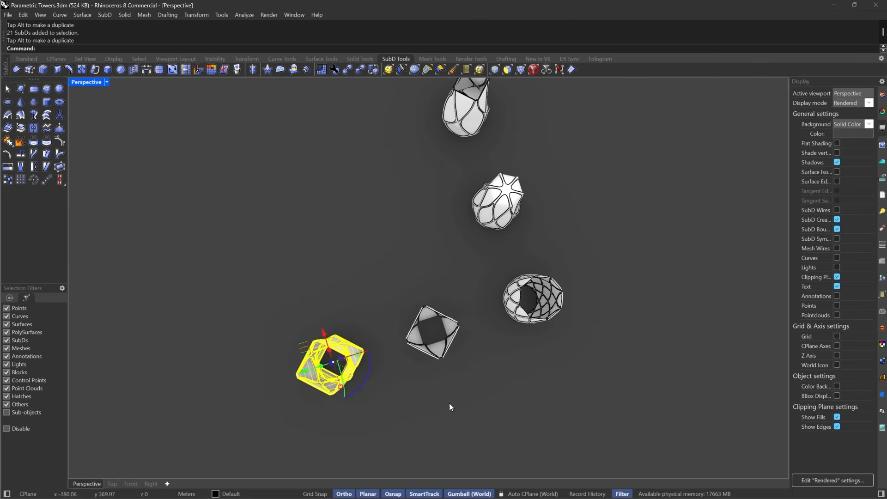
Step: Examine the spread-out arrangement of the five towers from a low perspective angle
{"action": "right_click_drag", "start_coordinate": [449, 406], "coordinate": [416, 291]}
{"action": "key", "text": "Escape"}
{"action": "scroll", "coordinate": [479, 290], "scroll_direction": "down", "scroll_amount": 4}
{"action": "scroll", "coordinate": [478, 290], "scroll_direction": "up", "scroll_amount": 6}
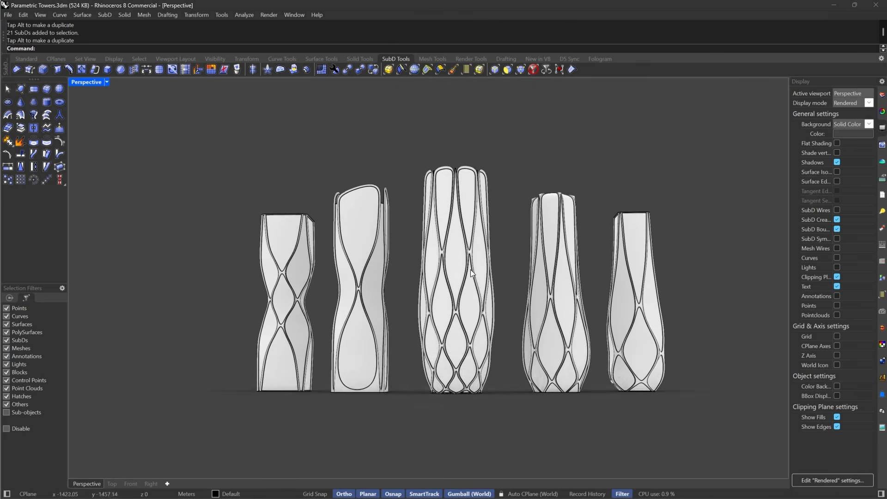
{"action": "scroll", "coordinate": [470, 270], "scroll_direction": "up", "scroll_amount": 3}
{"action": "scroll", "coordinate": [416, 295], "scroll_direction": "up", "scroll_amount": 3}
{"action": "scroll", "coordinate": [417, 294], "scroll_direction": "down", "scroll_amount": 3}
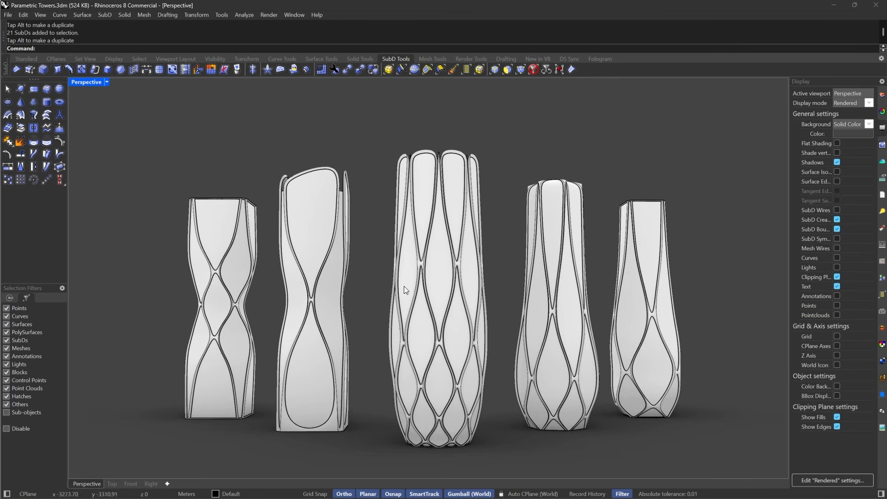
{"action": "right_click_drag", "start_coordinate": [506, 326], "coordinate": [506, 327]}
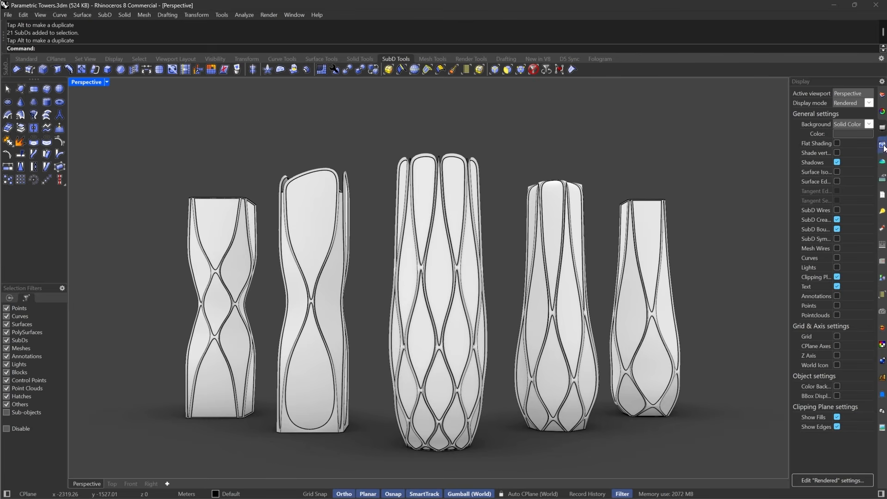
Step: Set the perspective camera's lens length to 20 and reframe the towers
{"action": "left_click", "coordinate": [881, 117]}
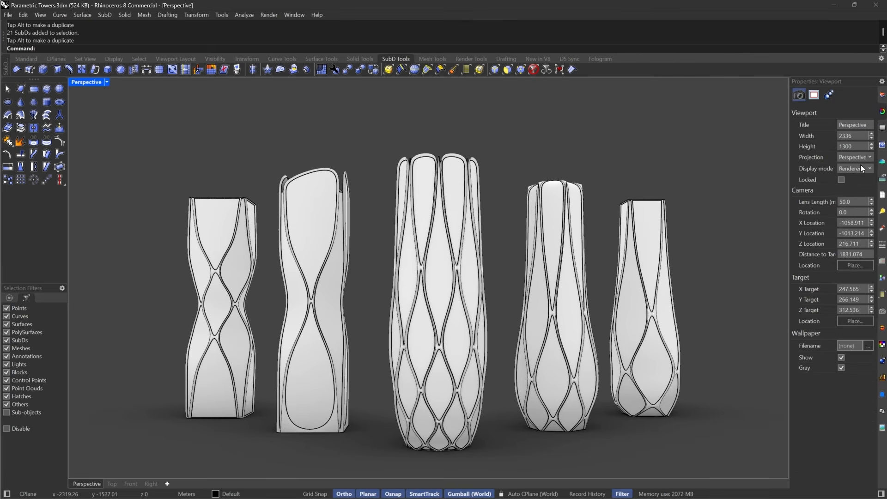
{"action": "left_click", "coordinate": [848, 204]}
{"action": "type", "text": "20"}
{"action": "key", "text": "Return"}
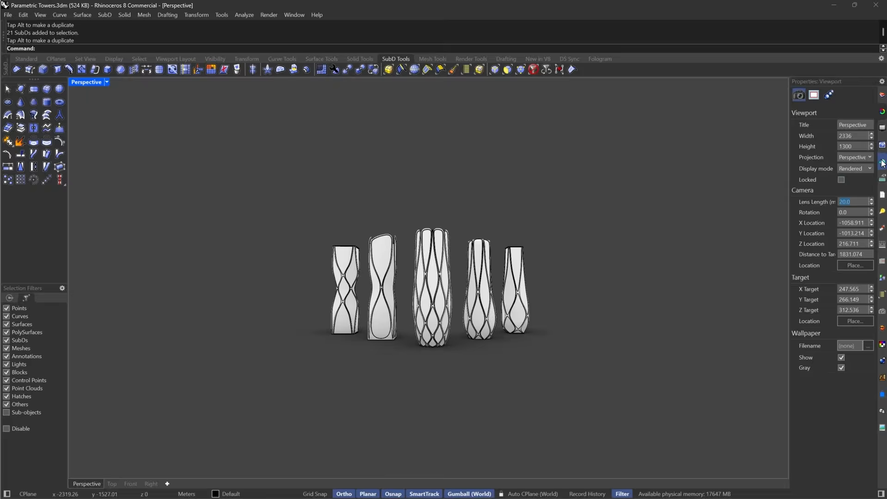
{"action": "scroll", "coordinate": [416, 324], "scroll_direction": "up", "scroll_amount": 5}
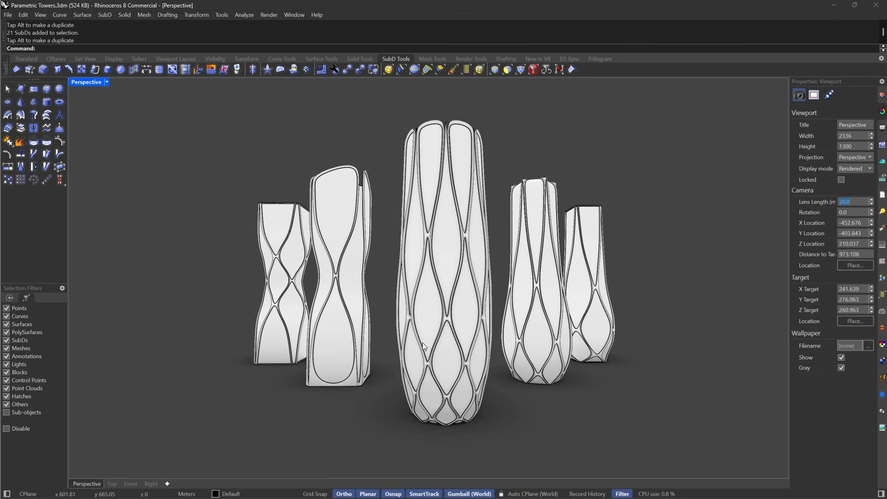
{"action": "right_click_drag", "start_coordinate": [422, 342], "coordinate": [483, 292]}
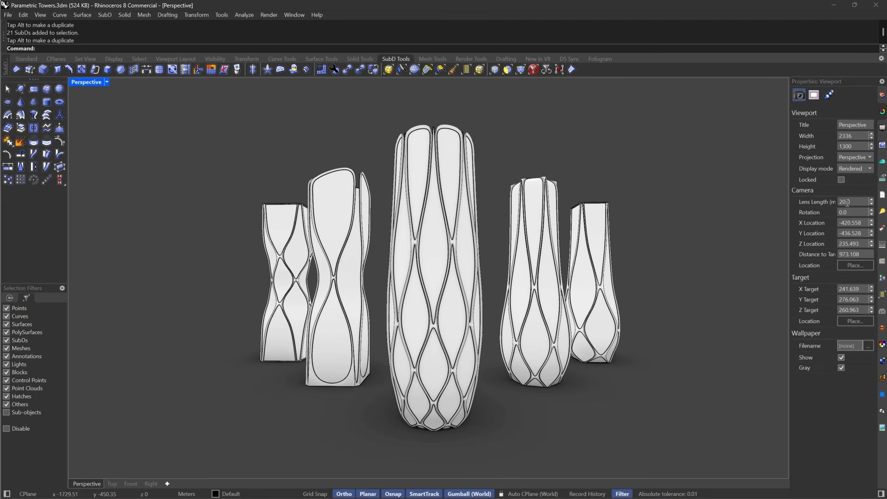
Step: Try lens lengths of 30 and 40 for the perspective camera, reframing the towers each time
{"action": "double_click", "coordinate": [847, 202]}
{"action": "type", "text": "30"}
{"action": "key", "text": "Return"}
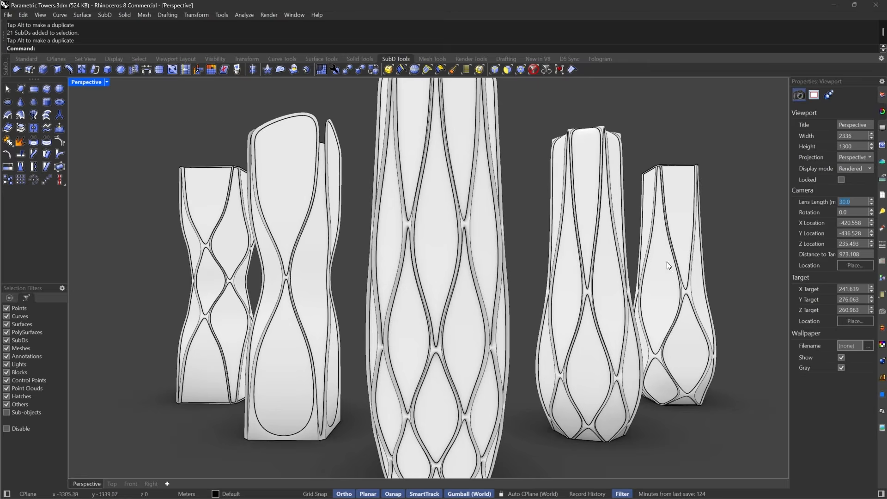
{"action": "scroll", "coordinate": [463, 314], "scroll_direction": "down", "scroll_amount": 5}
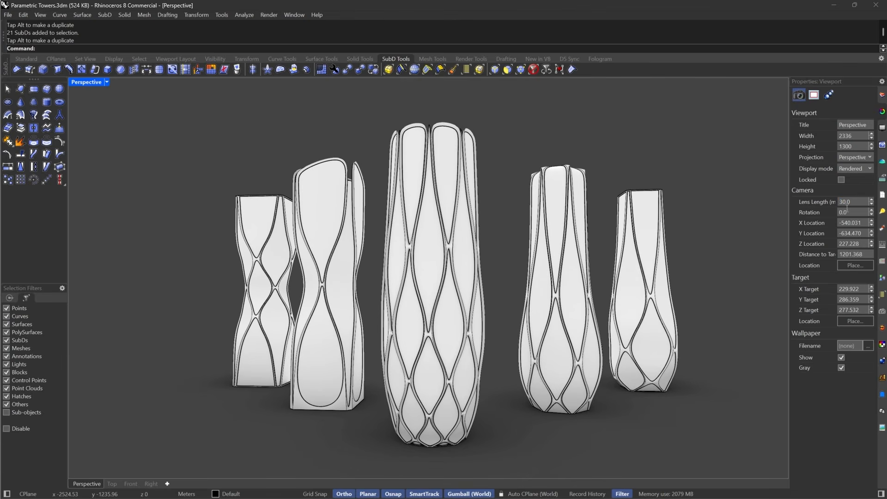
{"action": "type", "text": "40"}
{"action": "scroll", "coordinate": [433, 292], "scroll_direction": "down", "scroll_amount": 4}
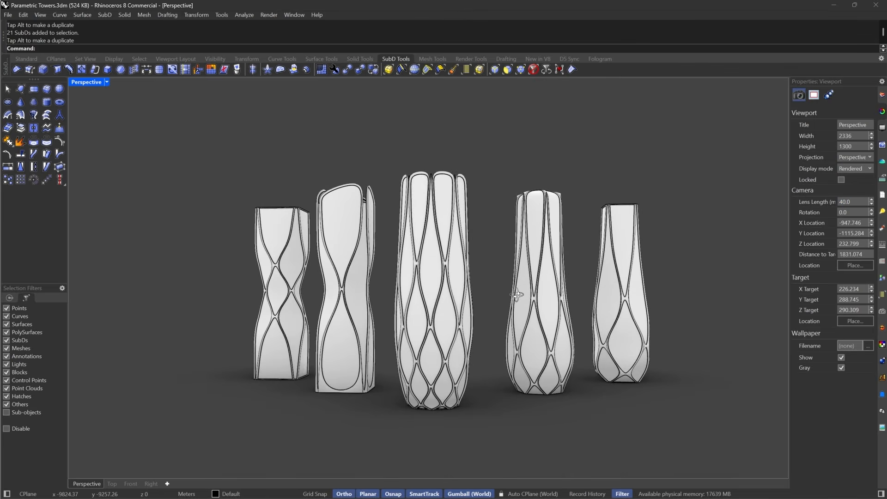
Step: Set the perspective camera's lens length to 35 and reframe the five towers
{"action": "left_click", "coordinate": [850, 203]}
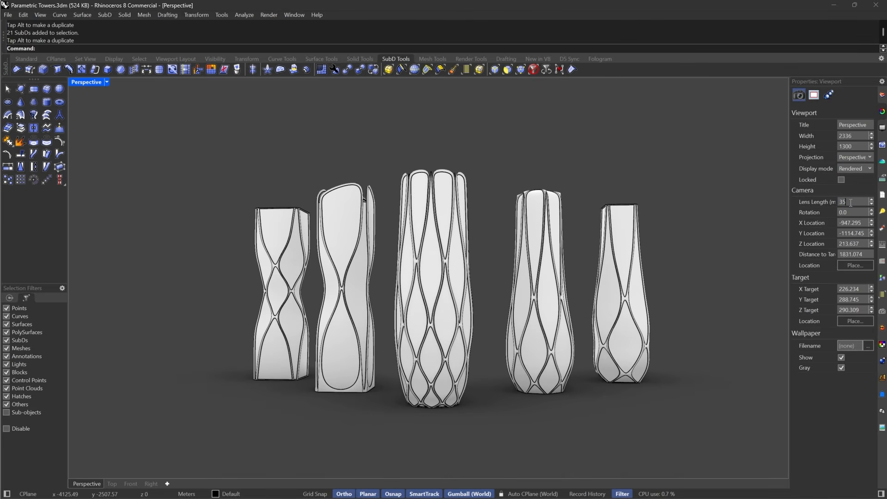
{"action": "scroll", "coordinate": [500, 314], "scroll_direction": "up", "scroll_amount": 5}
{"action": "scroll", "coordinate": [444, 357], "scroll_direction": "down", "scroll_amount": 4}
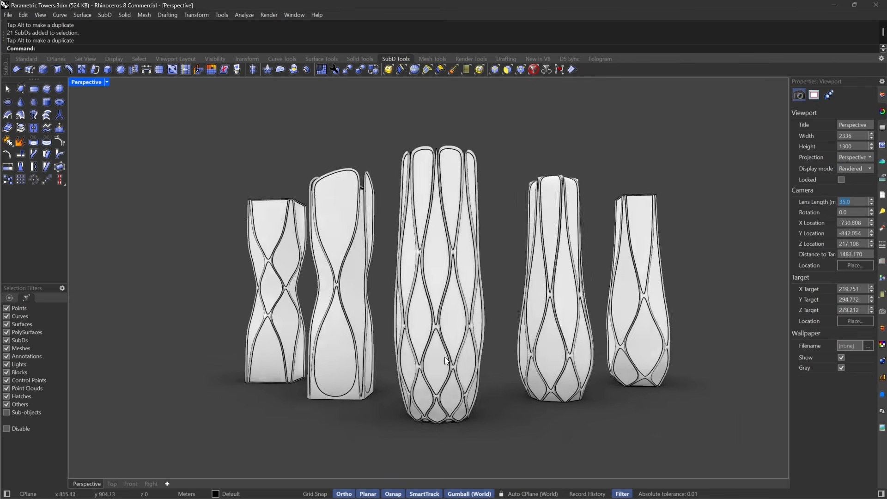
{"action": "scroll", "coordinate": [489, 298], "scroll_direction": "up", "scroll_amount": 3}
{"action": "scroll", "coordinate": [473, 323], "scroll_direction": "down", "scroll_amount": 2}
{"action": "right_click_drag", "start_coordinate": [471, 334], "coordinate": [475, 332]}
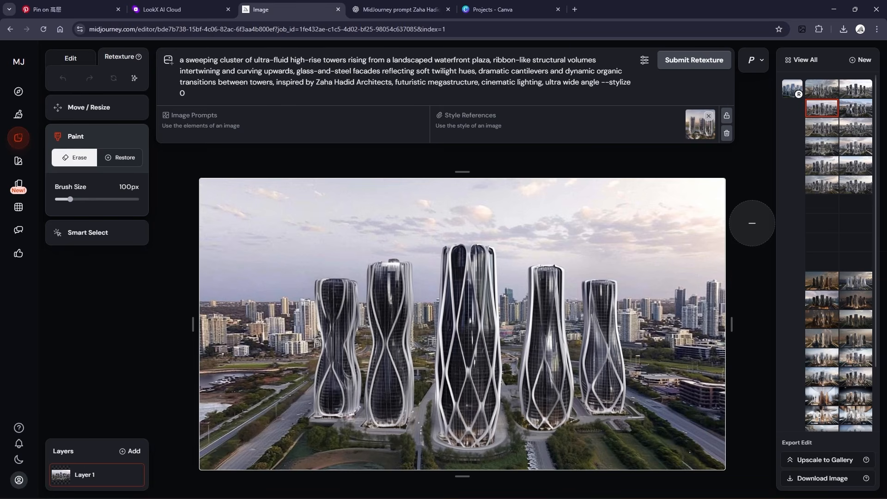
Step: Switch to the Midjourney editor and inspect the tower image made with the prompt to apply materials and lighting from a reference image
{"action": "left_click", "coordinate": [792, 58]}
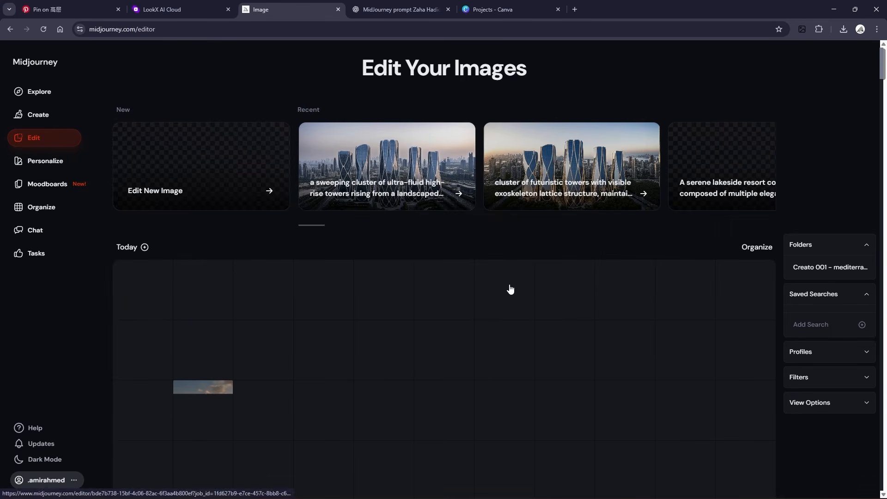
{"action": "scroll", "coordinate": [506, 239], "scroll_direction": "down", "scroll_amount": 3}
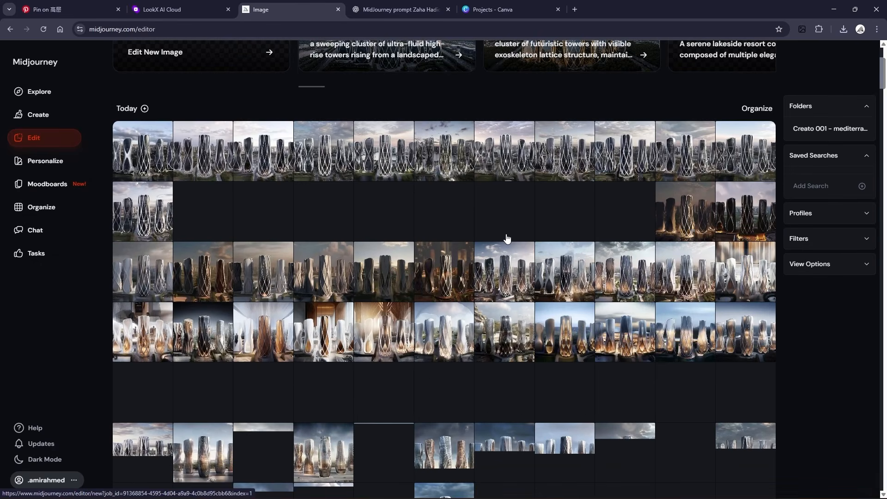
{"action": "left_click", "coordinate": [561, 277]}
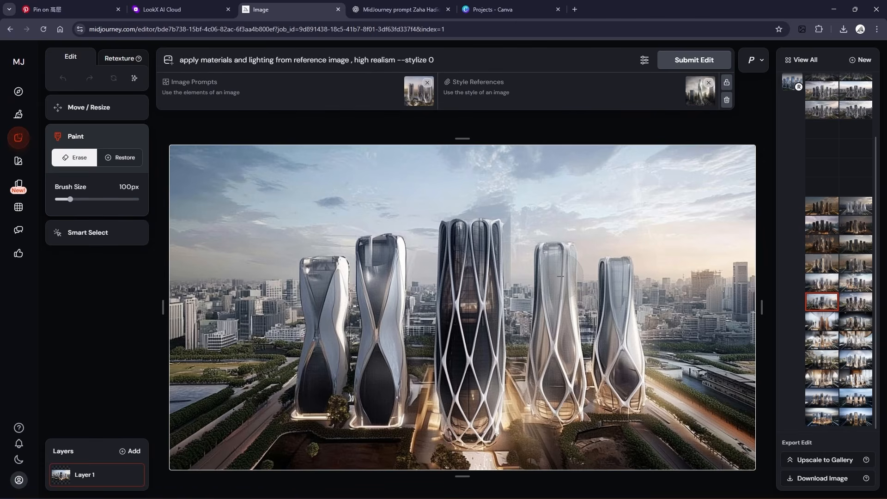
{"action": "left_click", "coordinate": [796, 69]}
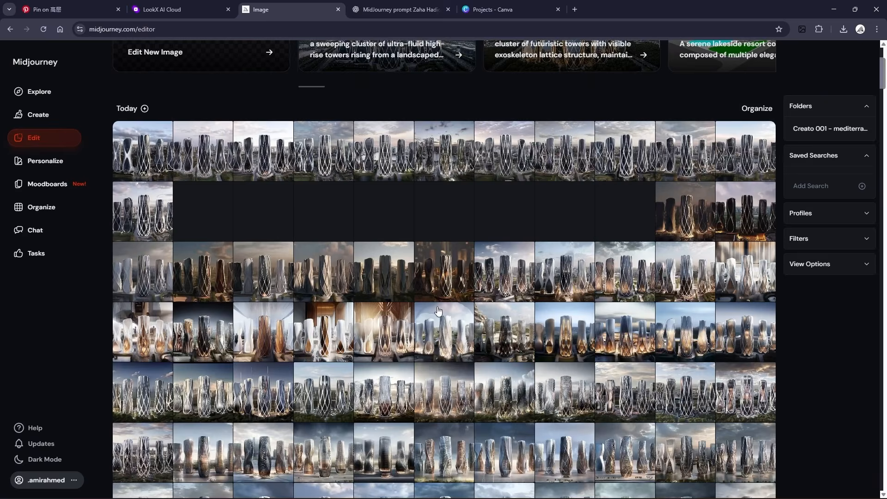
Step: Browse today's older tower generations in the Midjourney gallery and inspect the prompts and references of two of them
{"action": "scroll", "coordinate": [329, 241], "scroll_direction": "down", "scroll_amount": 10}
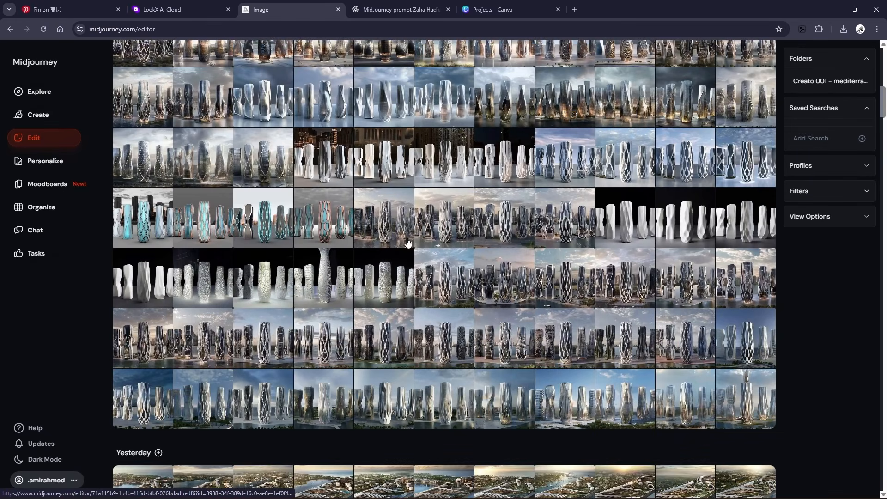
{"action": "left_click", "coordinate": [330, 241]}
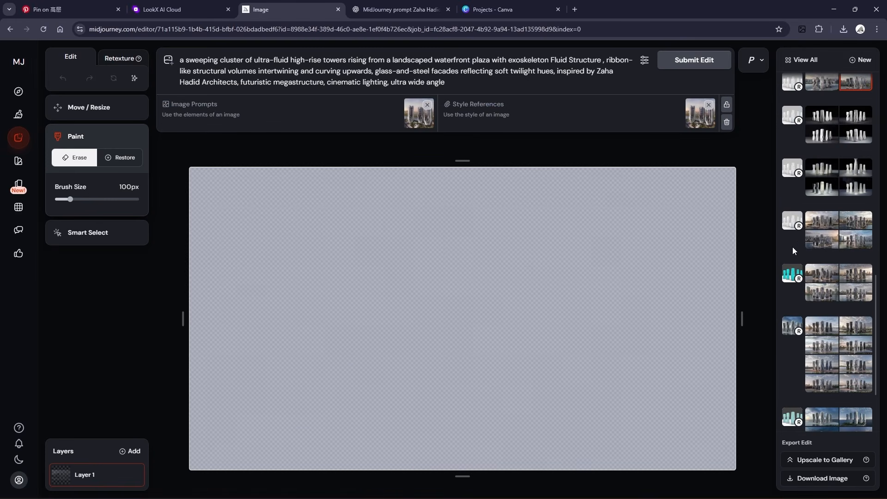
{"action": "left_click", "coordinate": [800, 61]}
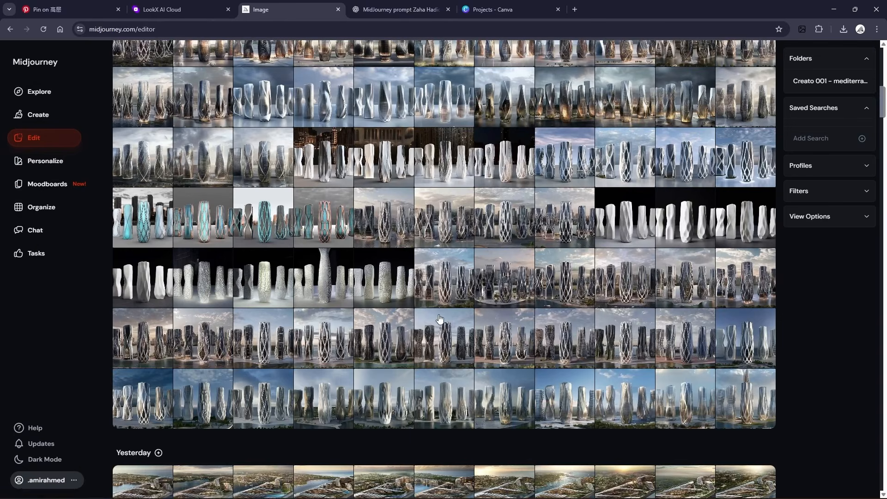
{"action": "left_click", "coordinate": [435, 414]}
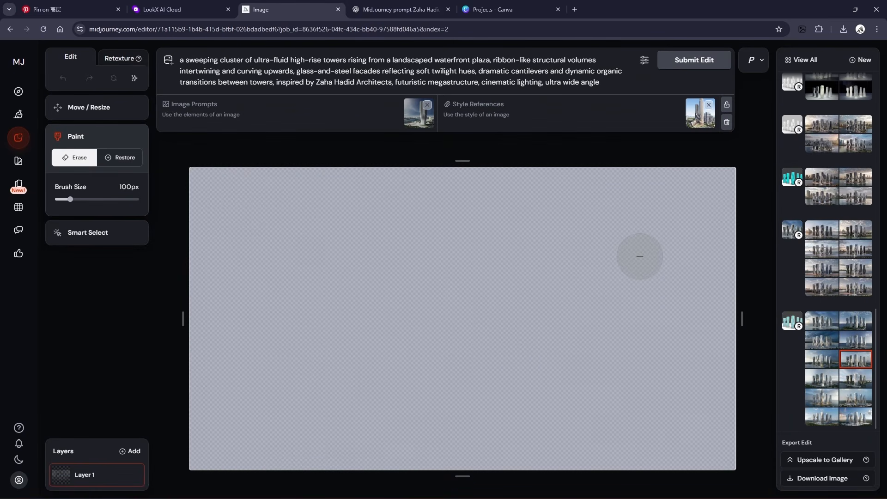
{"action": "left_click", "coordinate": [794, 67]}
{"action": "scroll", "coordinate": [273, 444], "scroll_direction": "down", "scroll_amount": 5}
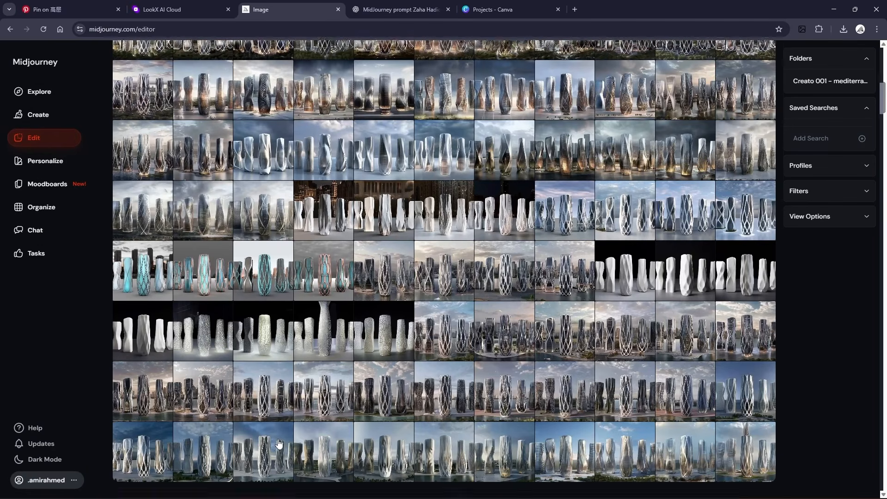
{"action": "scroll", "coordinate": [310, 408], "scroll_direction": "up", "scroll_amount": 10}
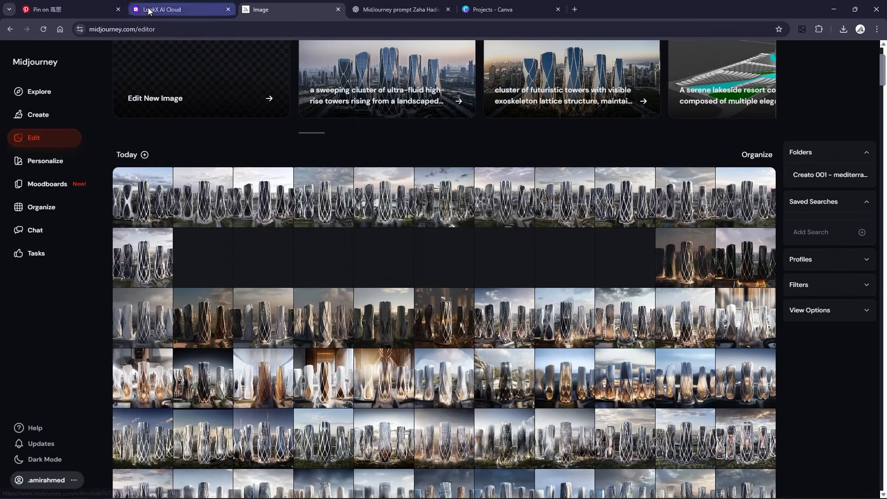
Step: Switch to LookX AI Cloud, open the generated record and inspect the details of the 12:29 tower rendering
{"action": "left_click", "coordinate": [149, 10]}
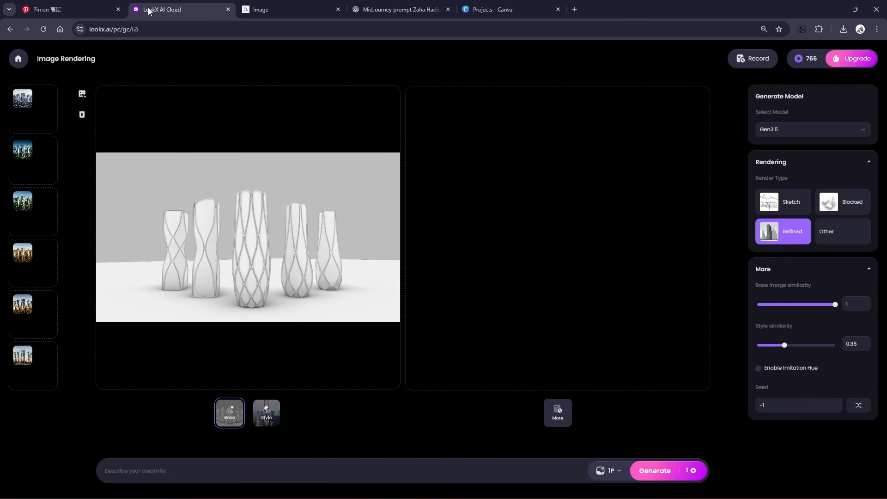
{"action": "left_click", "coordinate": [750, 60]}
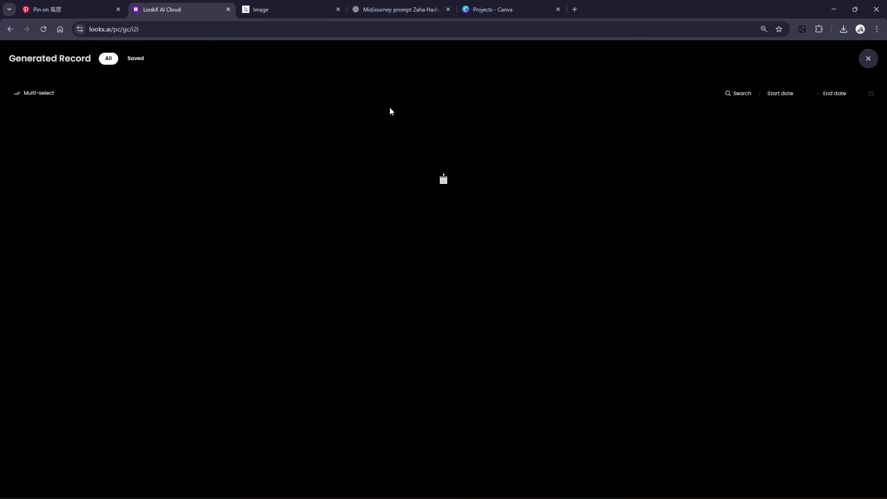
{"action": "left_click", "coordinate": [333, 170]}
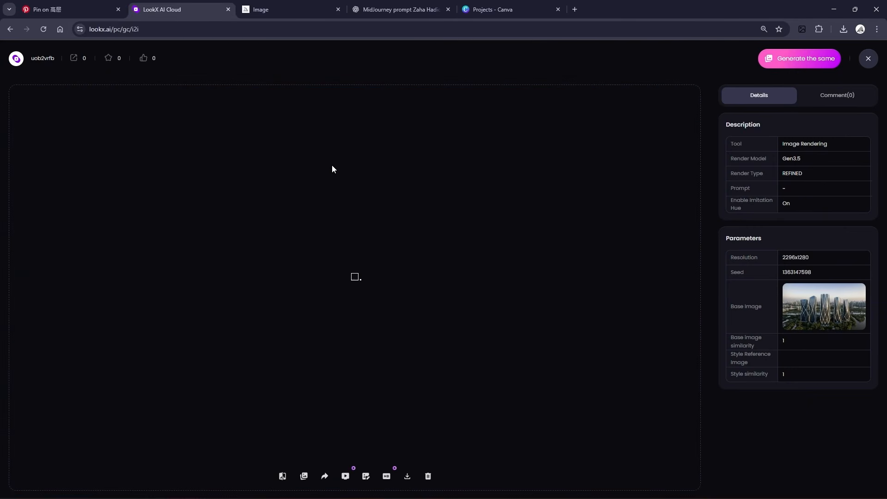
{"action": "left_click", "coordinate": [869, 59]}
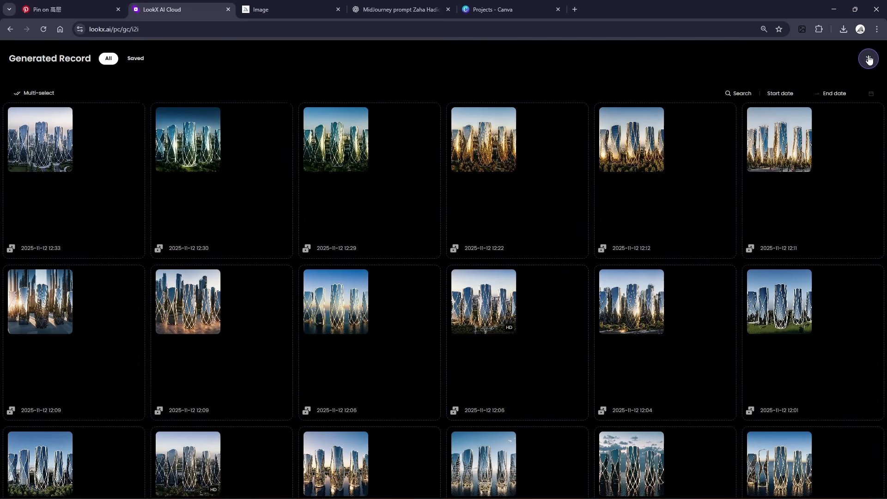
Step: Examine the two 12:06 renderings made with the prompt "high rise", one in a forested city and one over the sea
{"action": "left_click", "coordinate": [498, 309]}
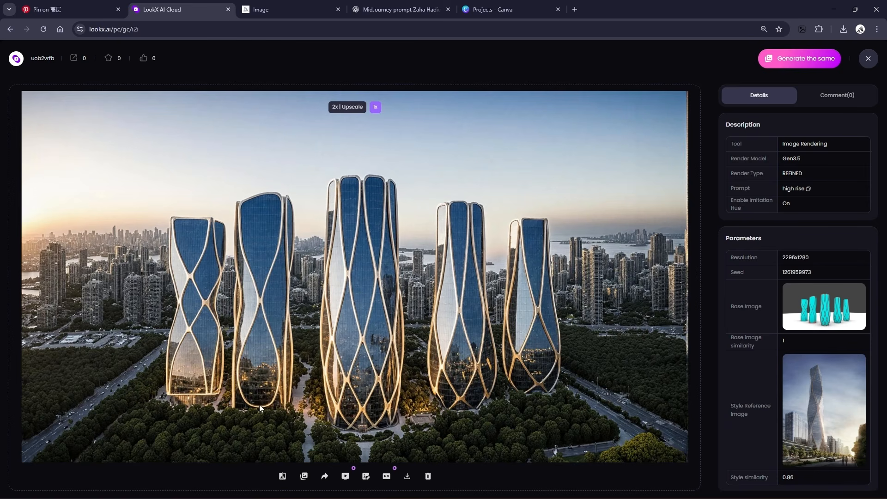
{"action": "left_click", "coordinate": [867, 59]}
{"action": "scroll", "coordinate": [468, 294], "scroll_direction": "down", "scroll_amount": 2}
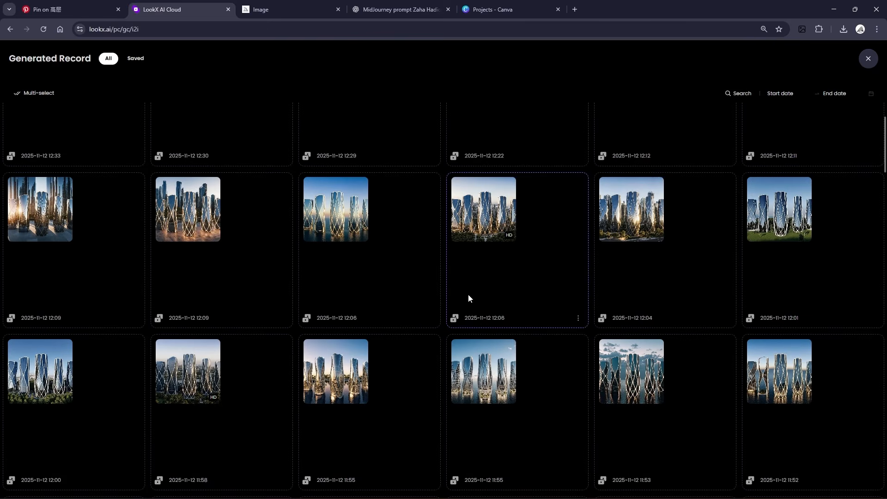
{"action": "left_click", "coordinate": [310, 225]}
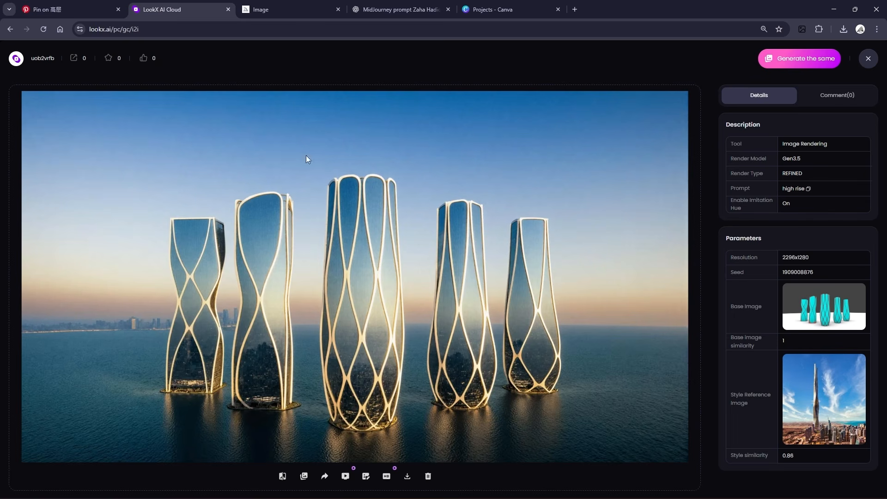
{"action": "left_click", "coordinate": [869, 58]}
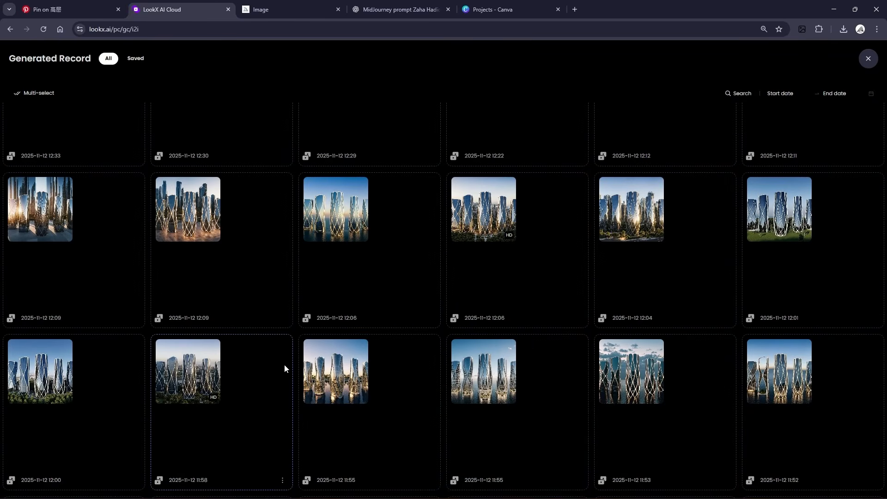
Step: Examine the HD 11:58 rendering of the dark glass towers beside the river and return to the generated record
{"action": "scroll", "coordinate": [172, 341], "scroll_direction": "down", "scroll_amount": 2}
{"action": "left_click", "coordinate": [183, 300]}
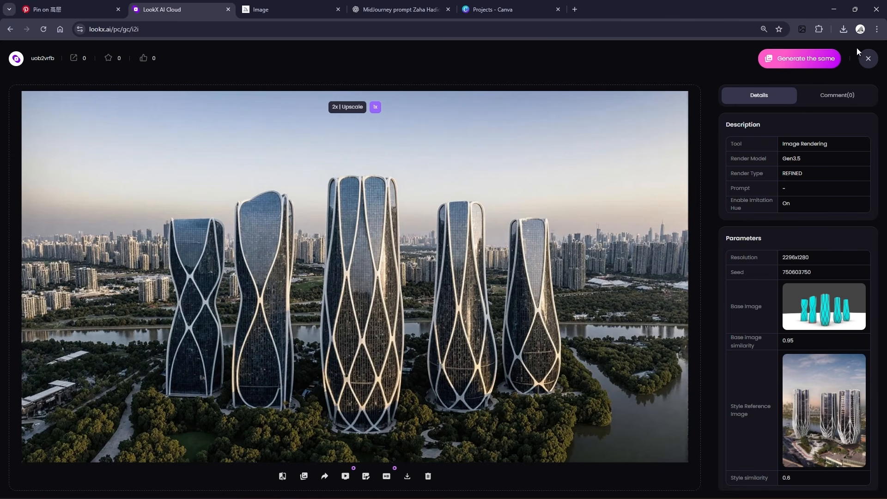
{"action": "left_click", "coordinate": [867, 58]}
{"action": "scroll", "coordinate": [497, 284], "scroll_direction": "down", "scroll_amount": 1}
{"action": "scroll", "coordinate": [497, 284], "scroll_direction": "up", "scroll_amount": 1}
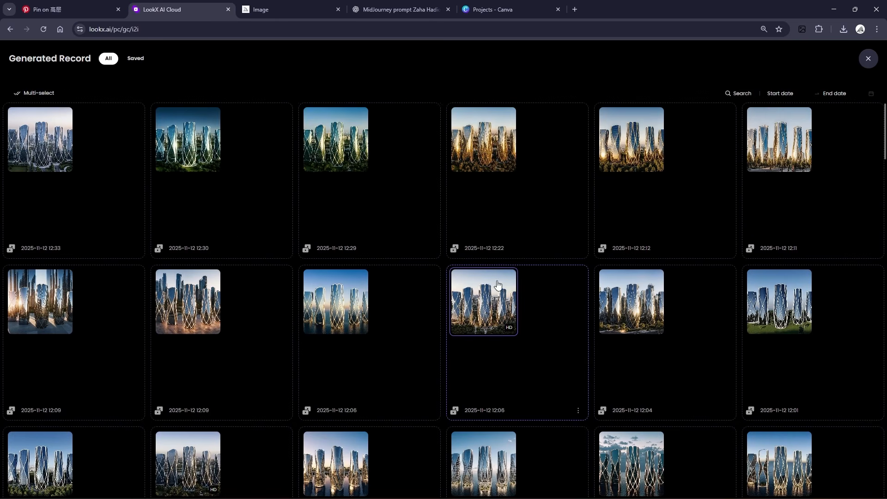
Step: Review the 12:29, 12:33 and 12:11 renderings in the generated record with their base images and similarity settings
{"action": "left_click", "coordinate": [342, 167]}
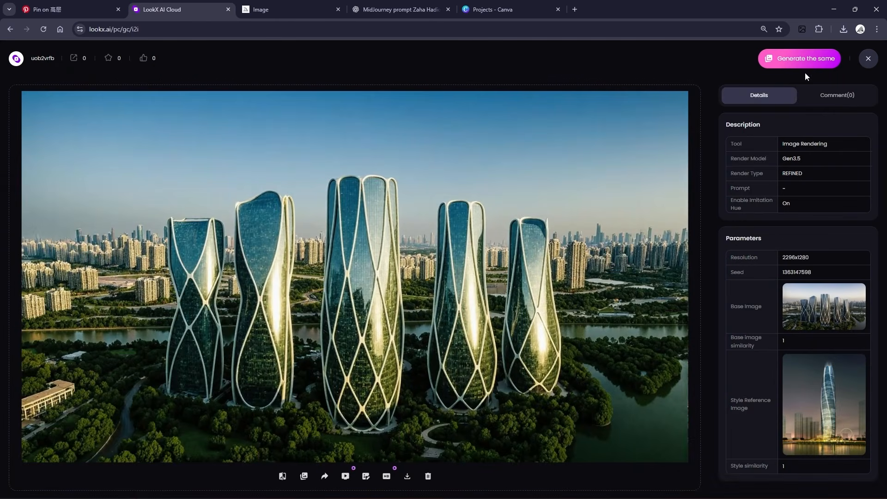
{"action": "left_click", "coordinate": [868, 58]}
{"action": "left_click", "coordinate": [49, 152]}
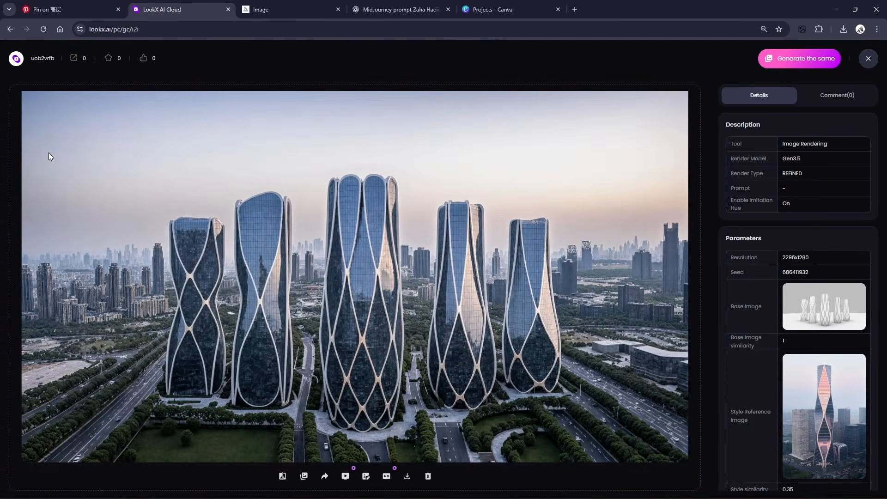
{"action": "left_click", "coordinate": [868, 59]}
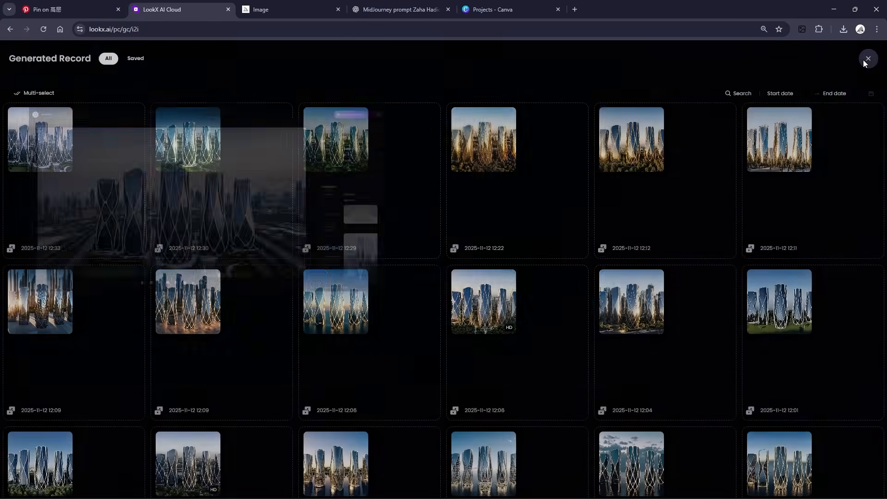
{"action": "left_click", "coordinate": [793, 171]}
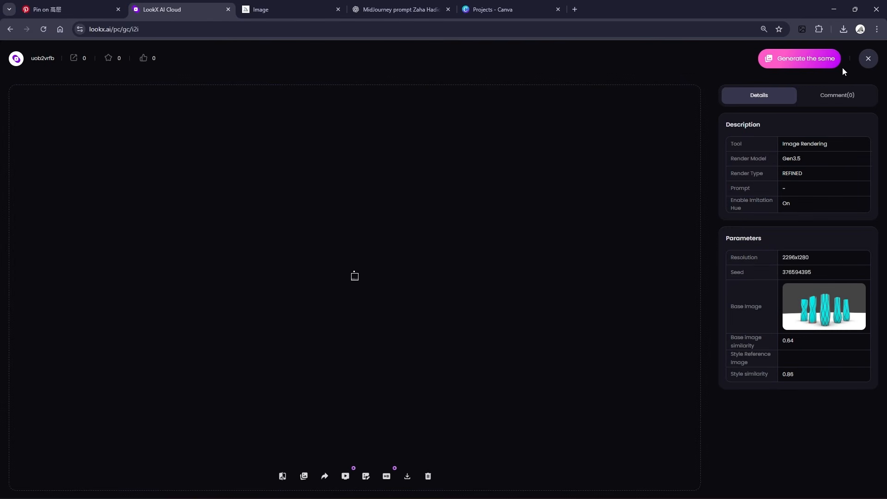
{"action": "left_click", "coordinate": [867, 65]}
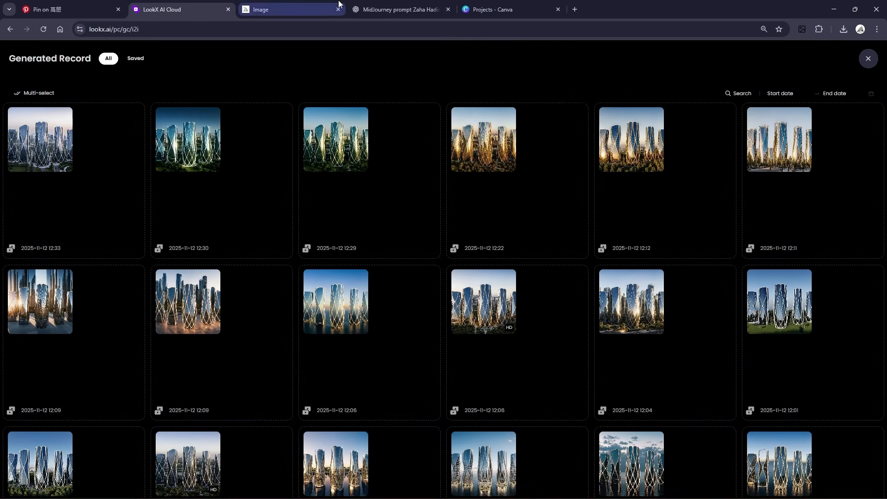
Step: Switch back to the Midjourney editor and compare variations in the recent "sweeping cluster of ultra-fluid high-rise towers" project
{"action": "left_click", "coordinate": [407, 10]}
{"action": "left_click", "coordinate": [518, 6]}
{"action": "left_click", "coordinate": [263, 7]}
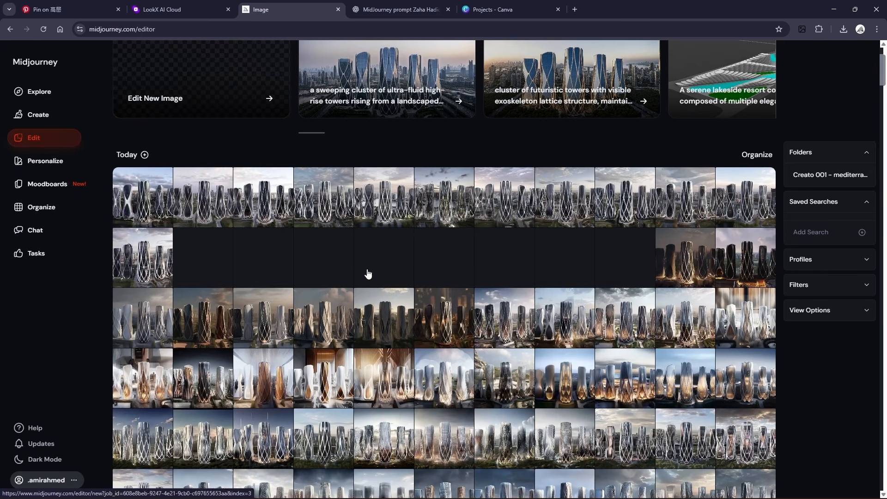
{"action": "scroll", "coordinate": [366, 275], "scroll_direction": "up", "scroll_amount": 2}
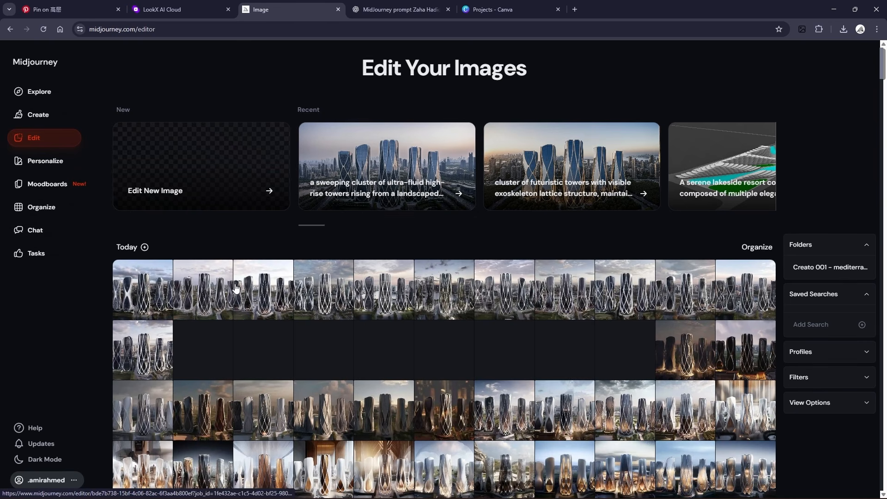
{"action": "left_click", "coordinate": [398, 179]}
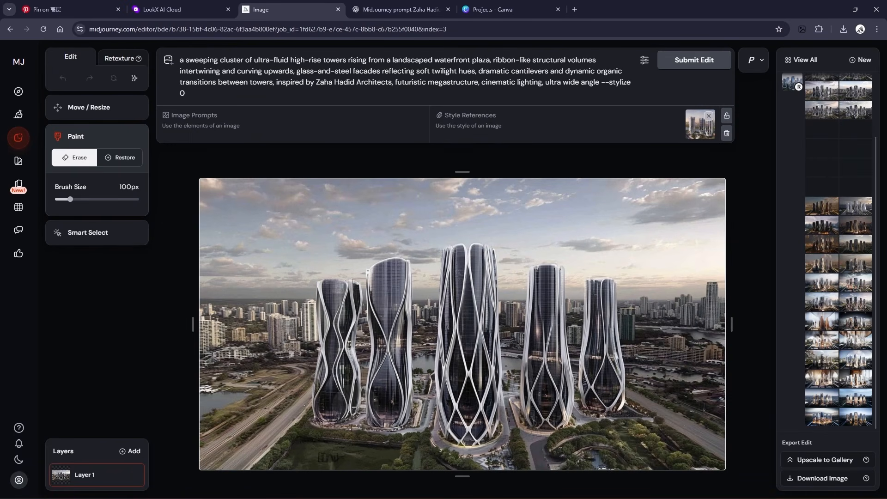
{"action": "left_click", "coordinate": [832, 111]}
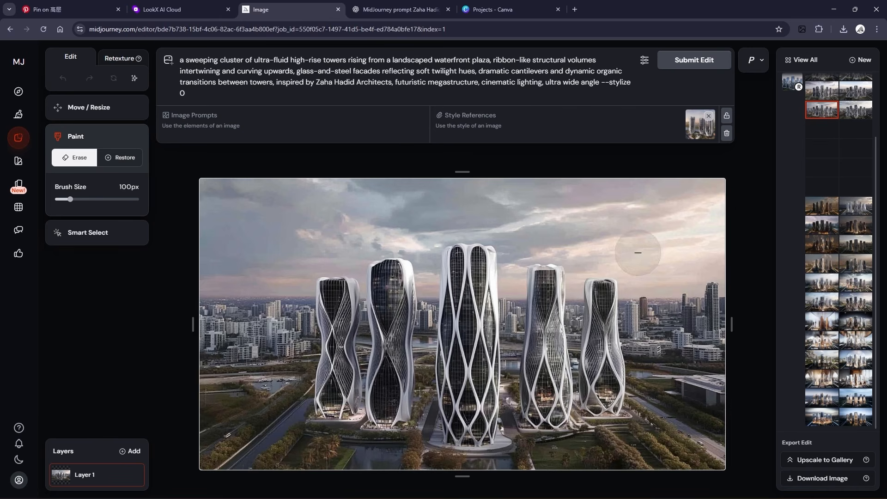
{"action": "scroll", "coordinate": [869, 153], "scroll_direction": "up", "scroll_amount": 2}
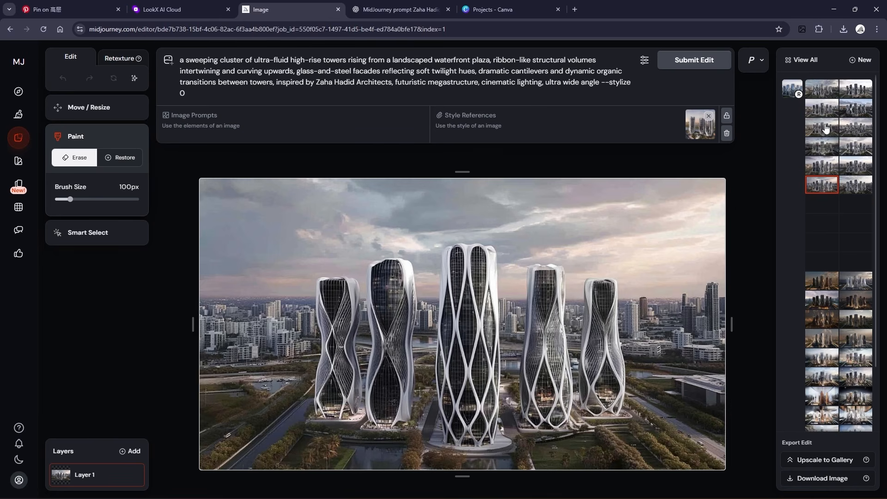
{"action": "left_click", "coordinate": [824, 109]}
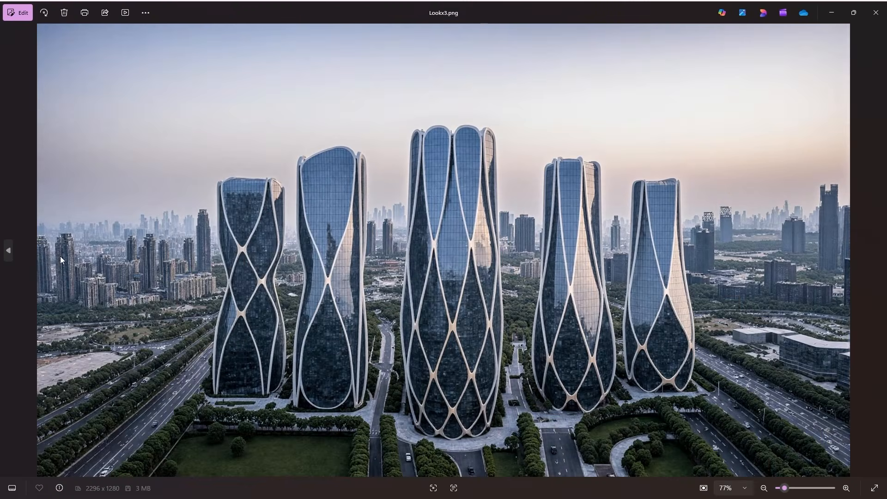
Step: In the image viewer, go back from Lookx3.png through Lookx2.png to Lookx.png, and close the viewer
{"action": "left_click", "coordinate": [8, 250]}
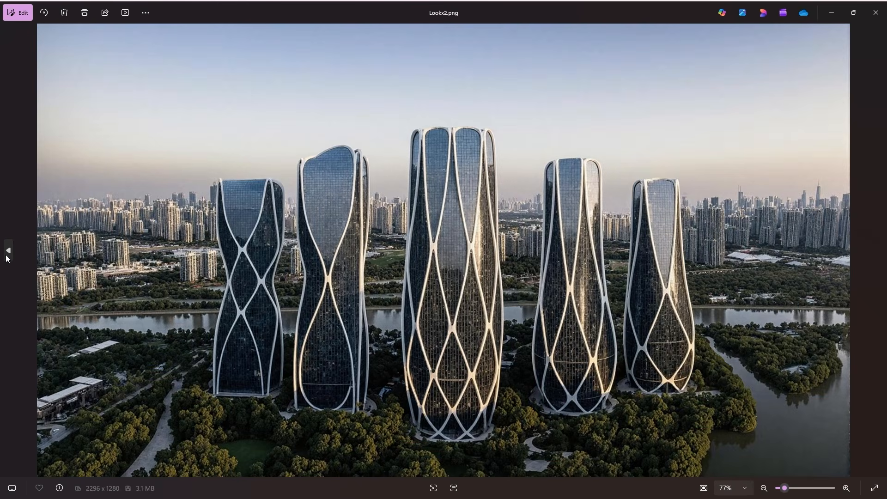
{"action": "left_click", "coordinate": [6, 253]}
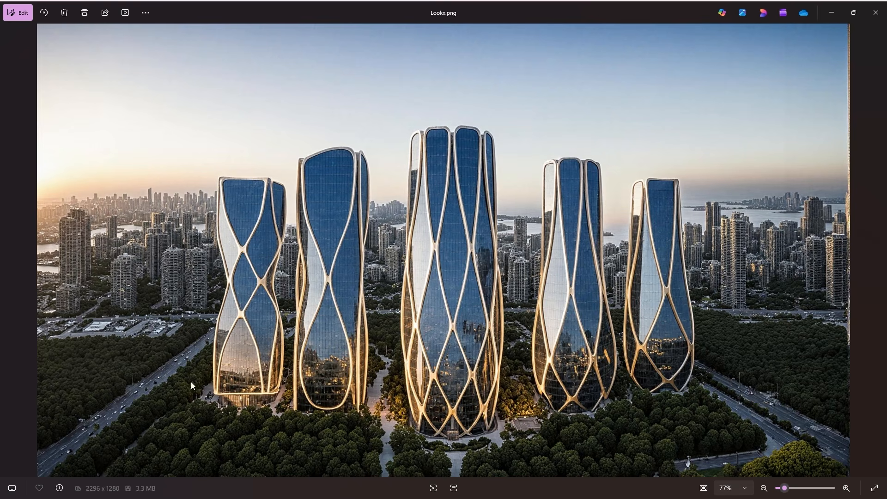
{"action": "left_click", "coordinate": [876, 12]}
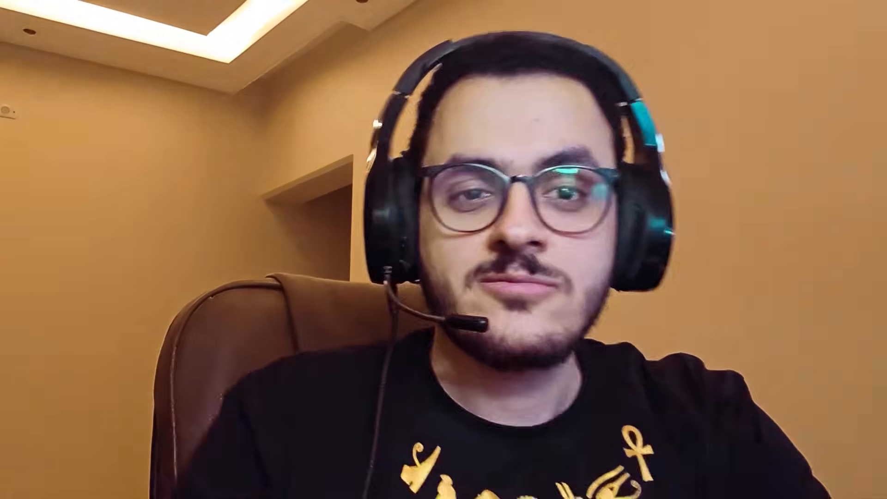